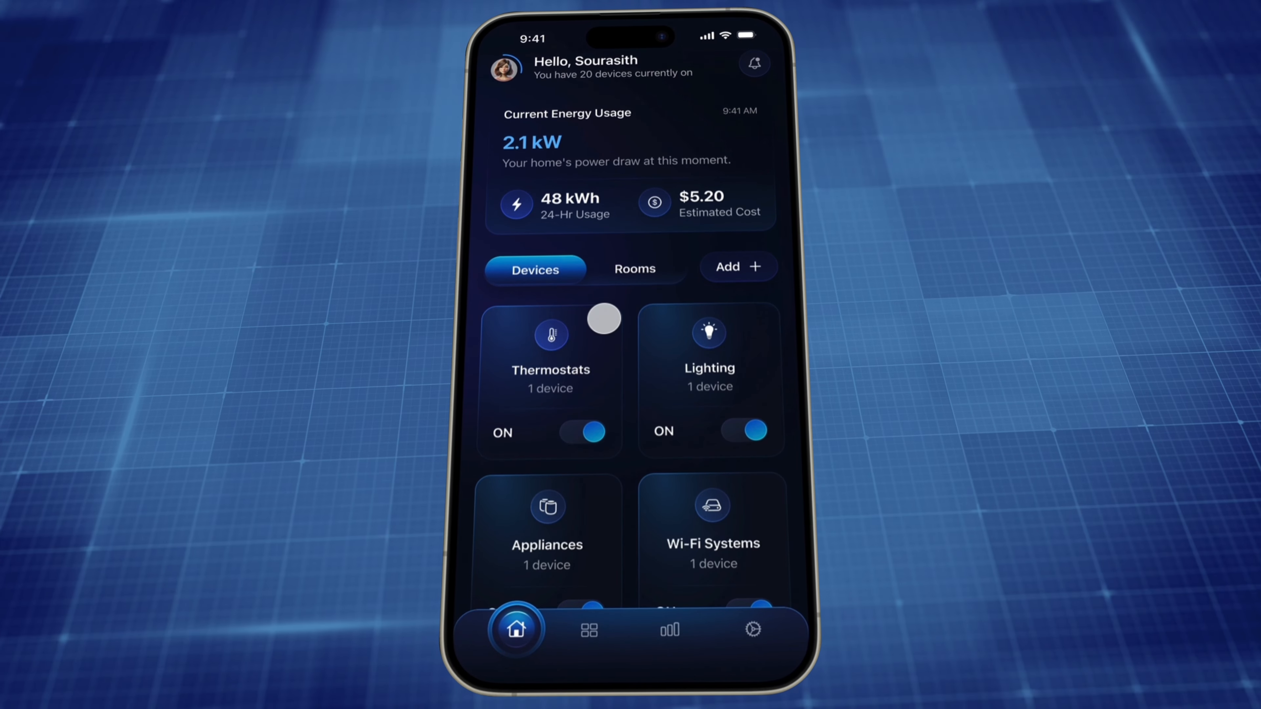
- Preview the smart home prototype by trying the thermostat's temperature and mode controls and returning home to open the statistics
click(603, 325)
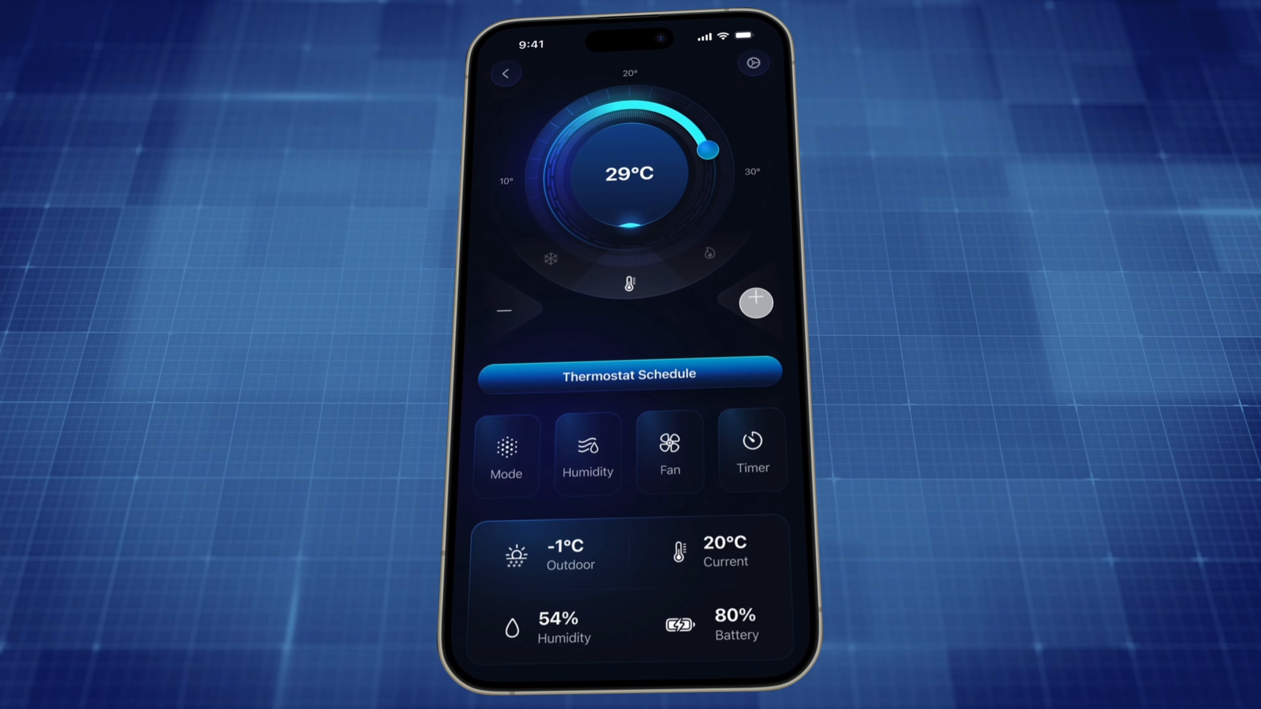
drag(545, 259, 675, 272)
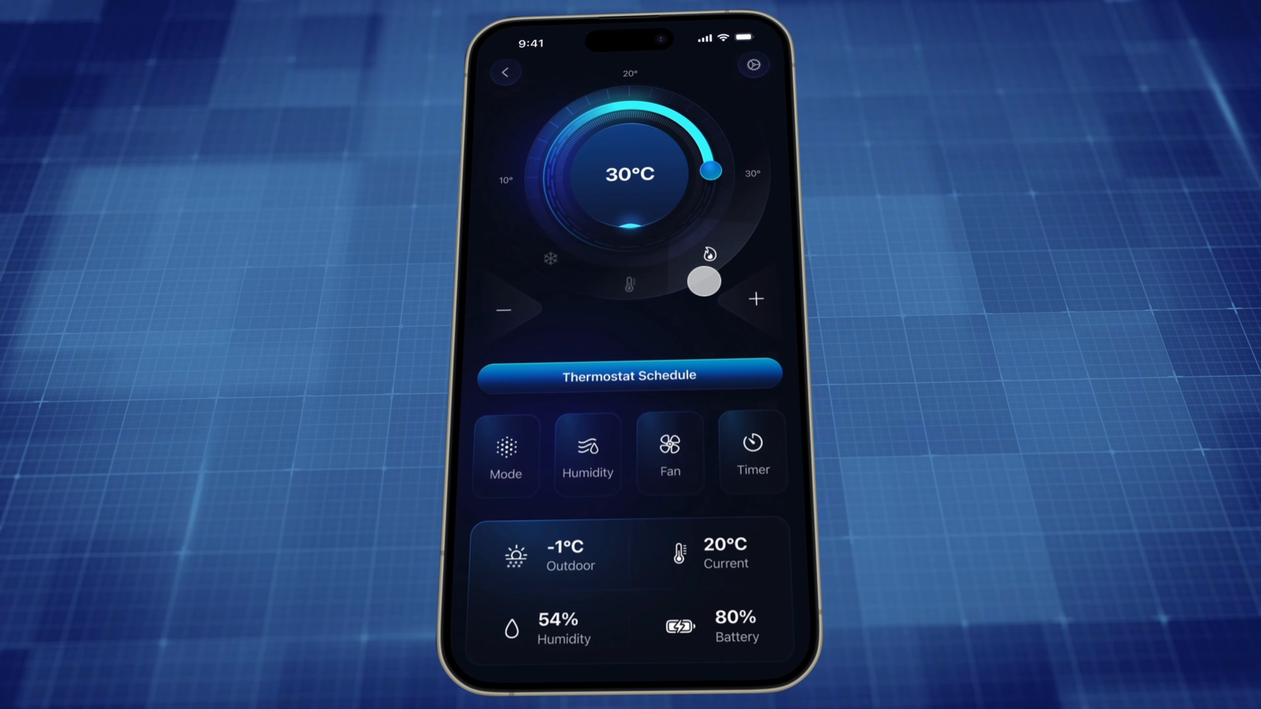
click(505, 72)
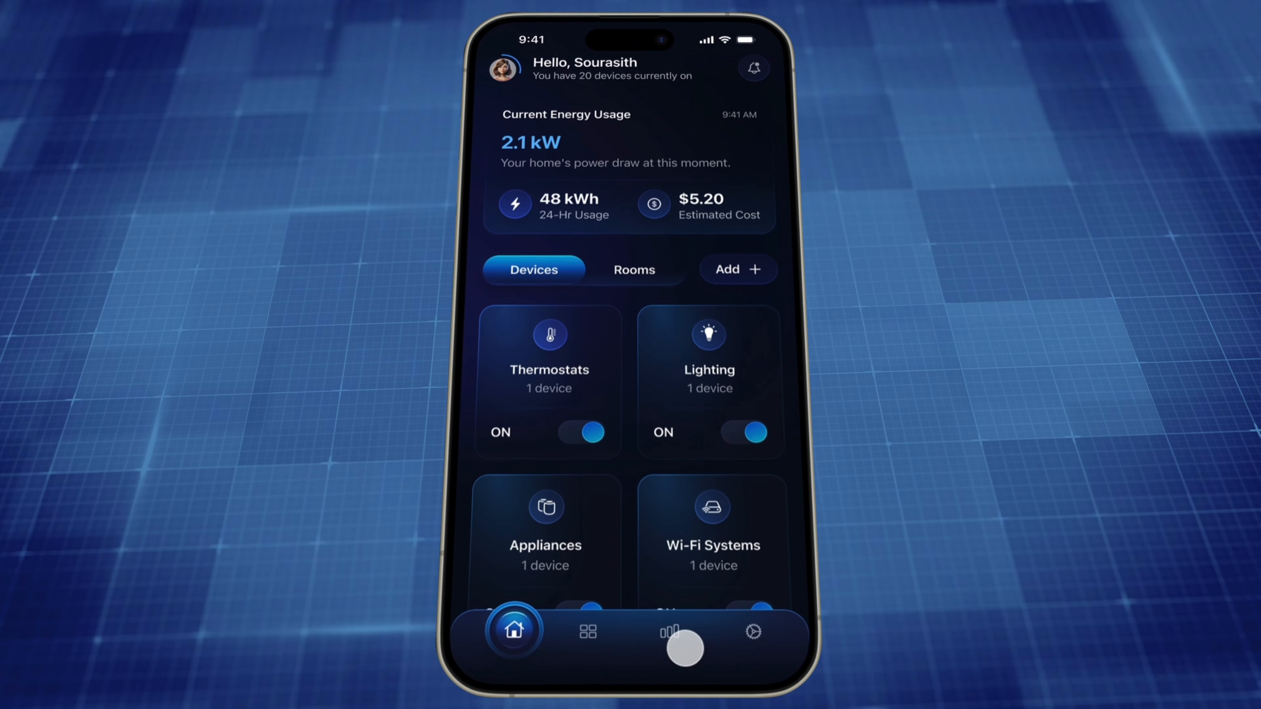
click(671, 632)
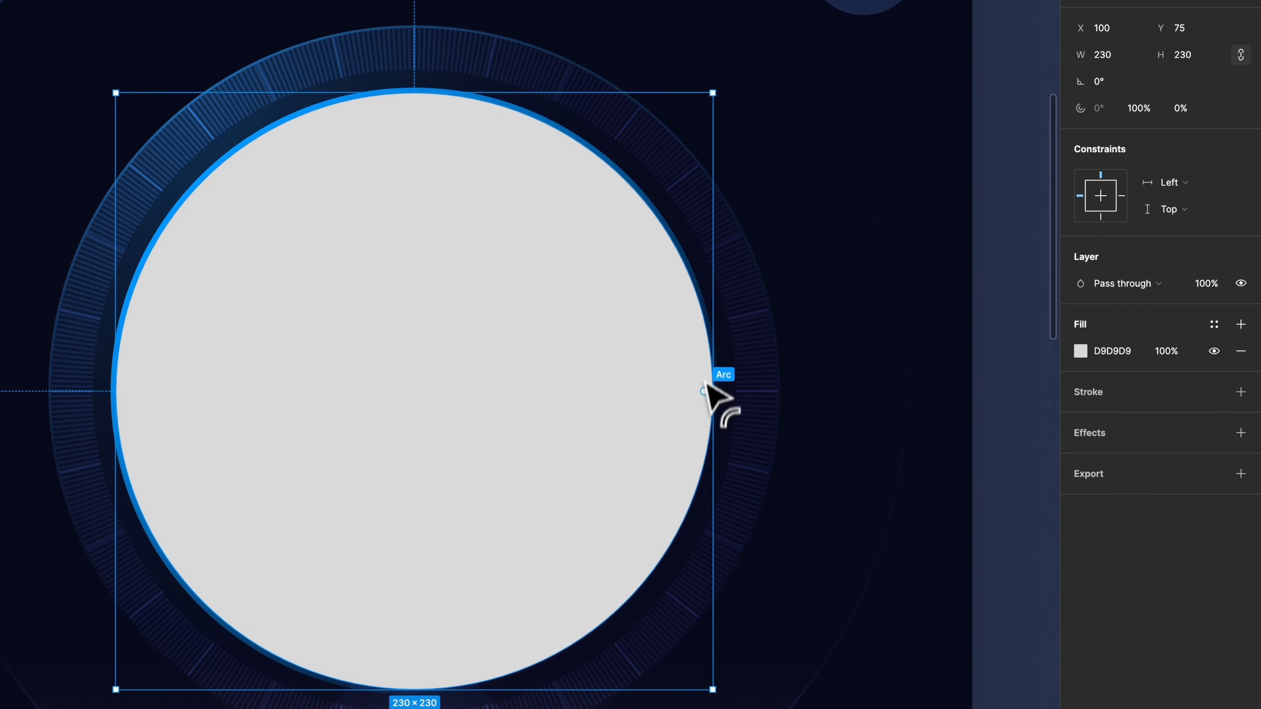
- Turn the 230 × 230 circle into a ring arc with a start angle of 90° and a sweep of 62%
drag(704, 391, 475, 165)
drag(343, 459, 268, 594)
click(1105, 110)
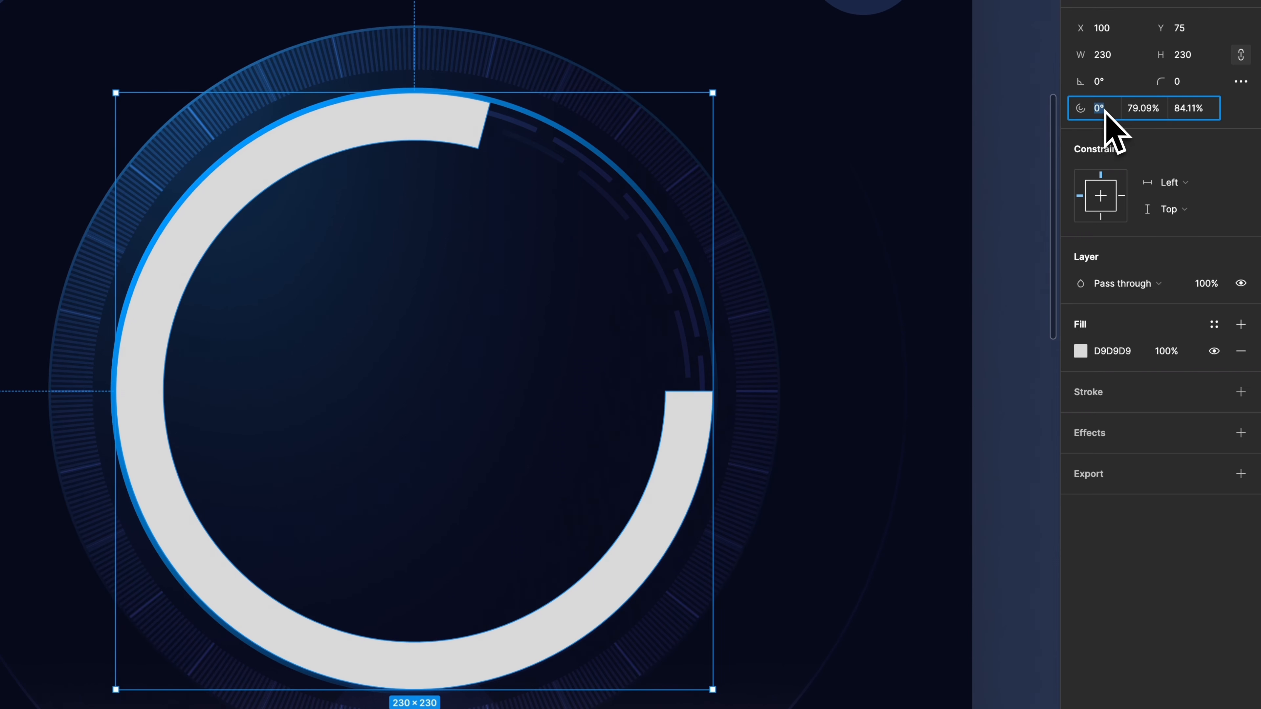
key(Return)
text(62)
key(Return)
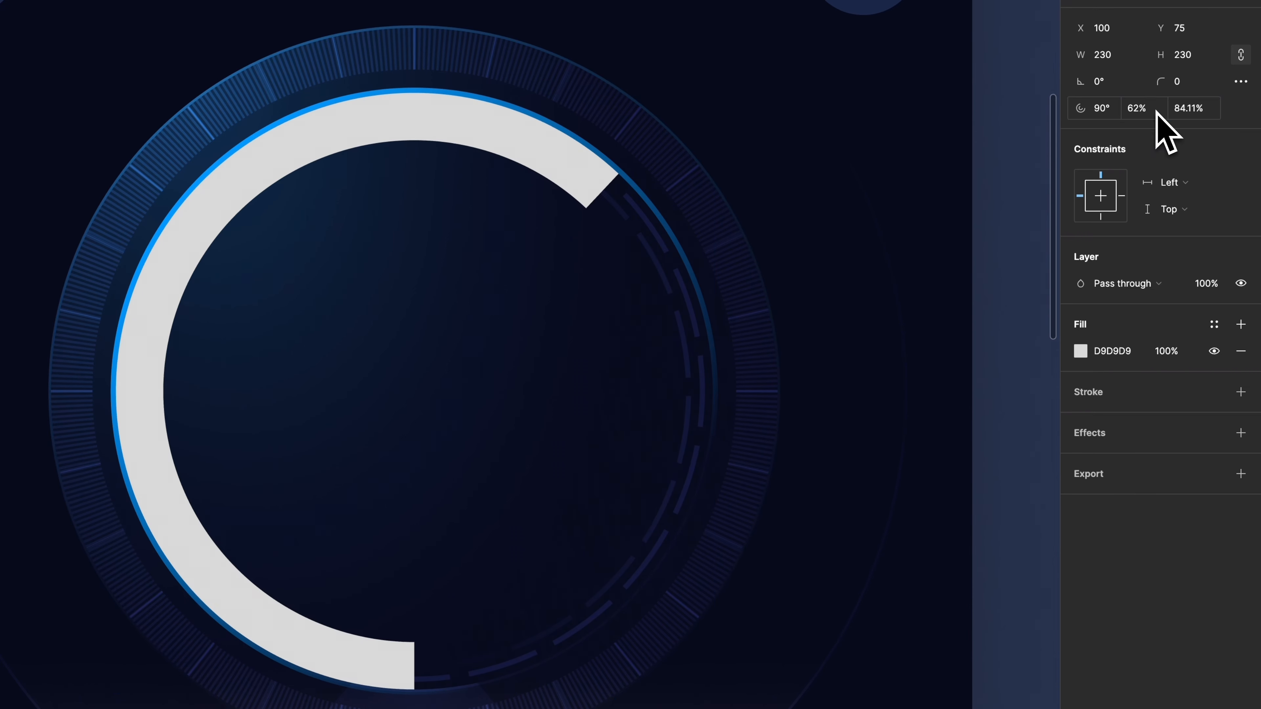
- Set the arc's ratio to 88% and round its end corners
click(1204, 109)
text(88)
key(Return)
click(1191, 82)
text(2)
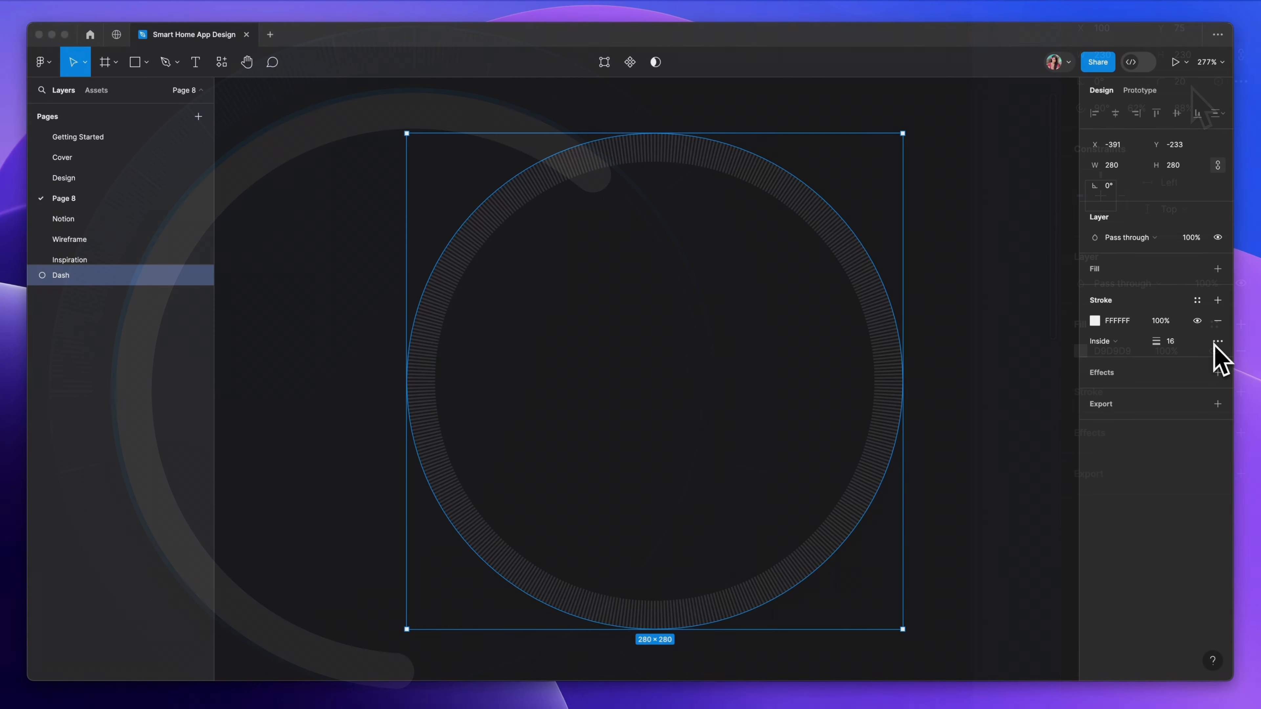
- Try lengthening the dashes in the Dash circle's stroke to 61, and restore the dash length to 1
click(1217, 342)
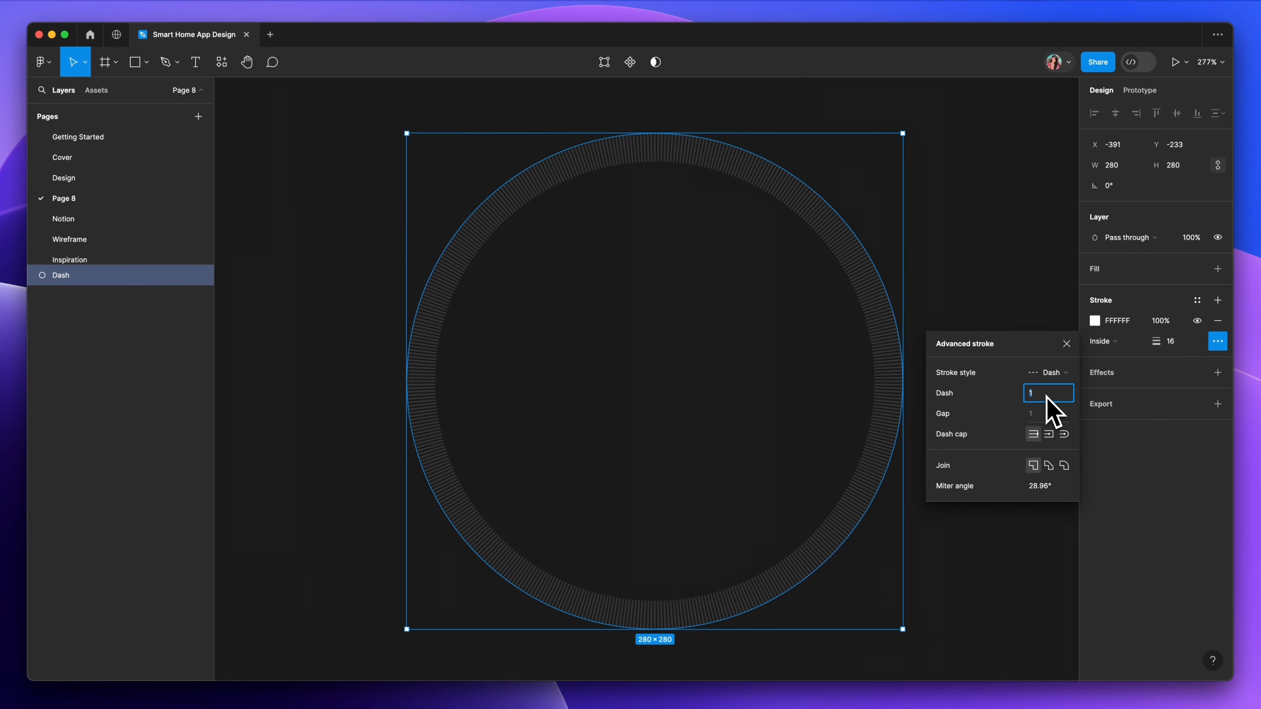
key(shift+Up)
key(shift+Up)
key(shift+Up)
key(shift+Up)
key(shift+Up)
key(shift+Up)
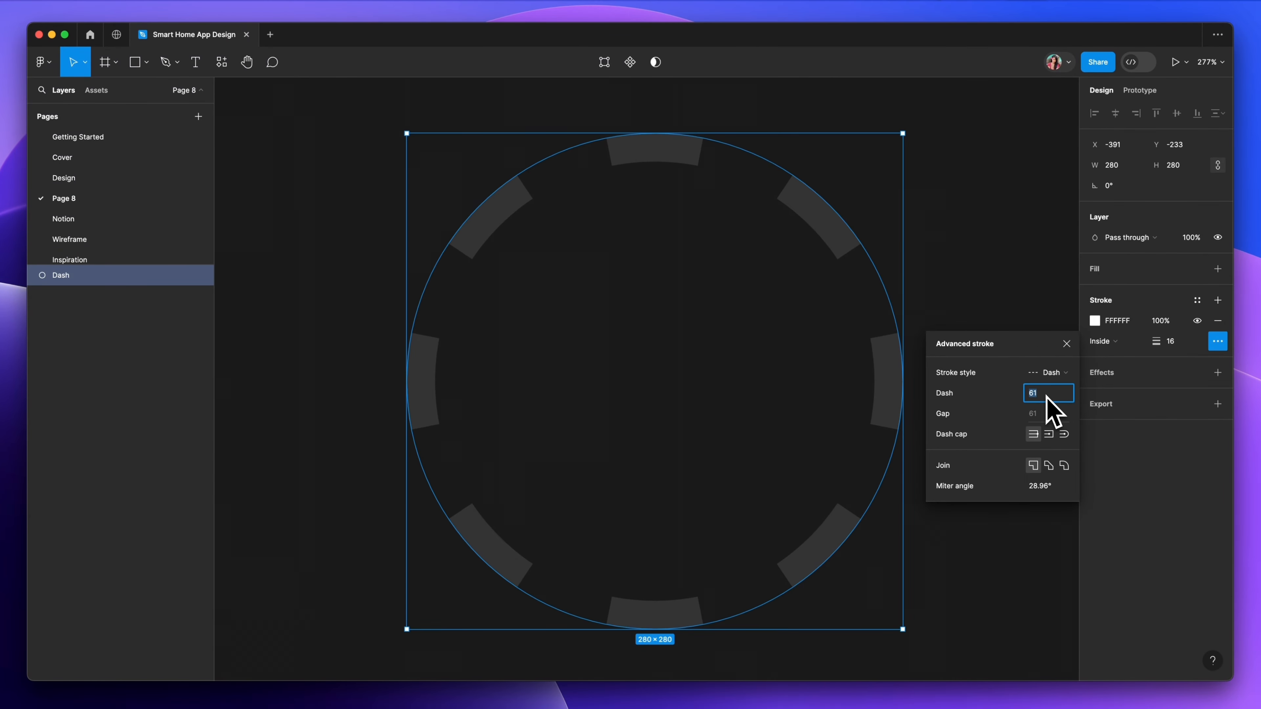
key(shift+Down)
key(shift+Down)
key(shift+Down)
key(shift+Down)
key(shift+Down)
key(shift+Down)
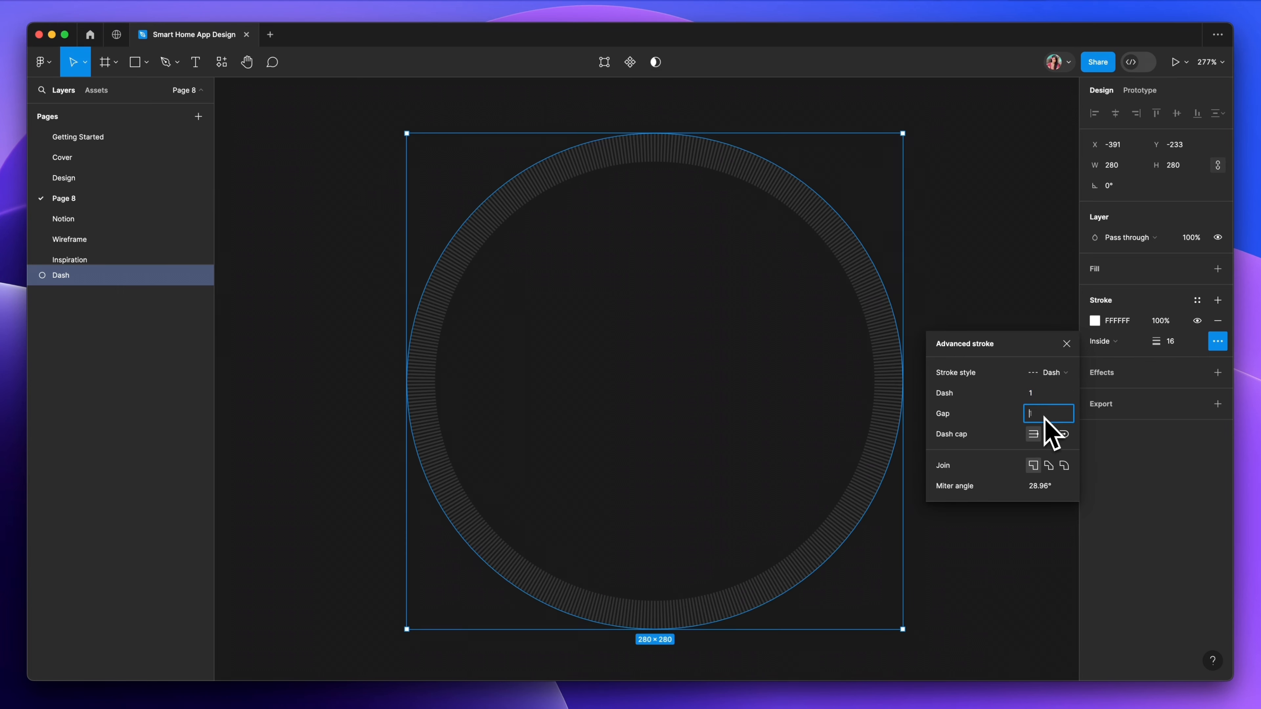
- Set the gap between the Dash circle's stroke dashes to 11
text(11)
key(Return)
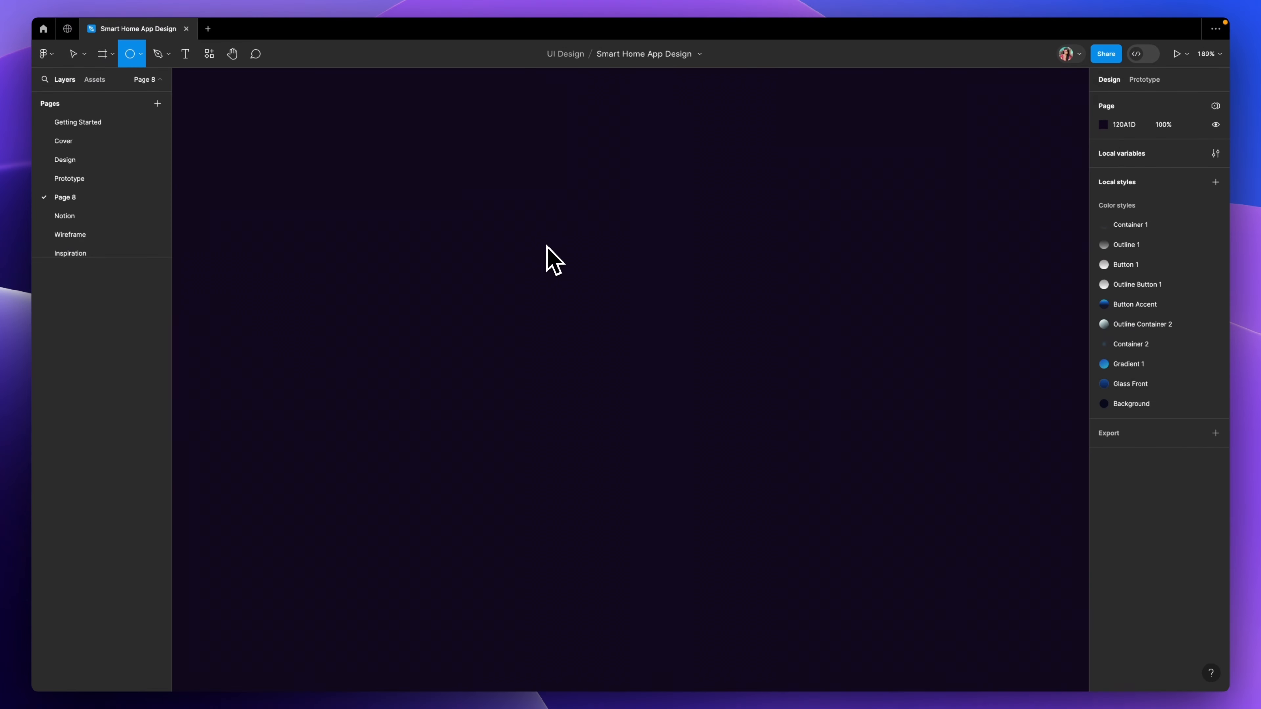
- Draw a 309 × 309 circle on the empty canvas and fill it with a container style from the libraries
key(o)
drag(478, 223, 819, 565)
click(1197, 243)
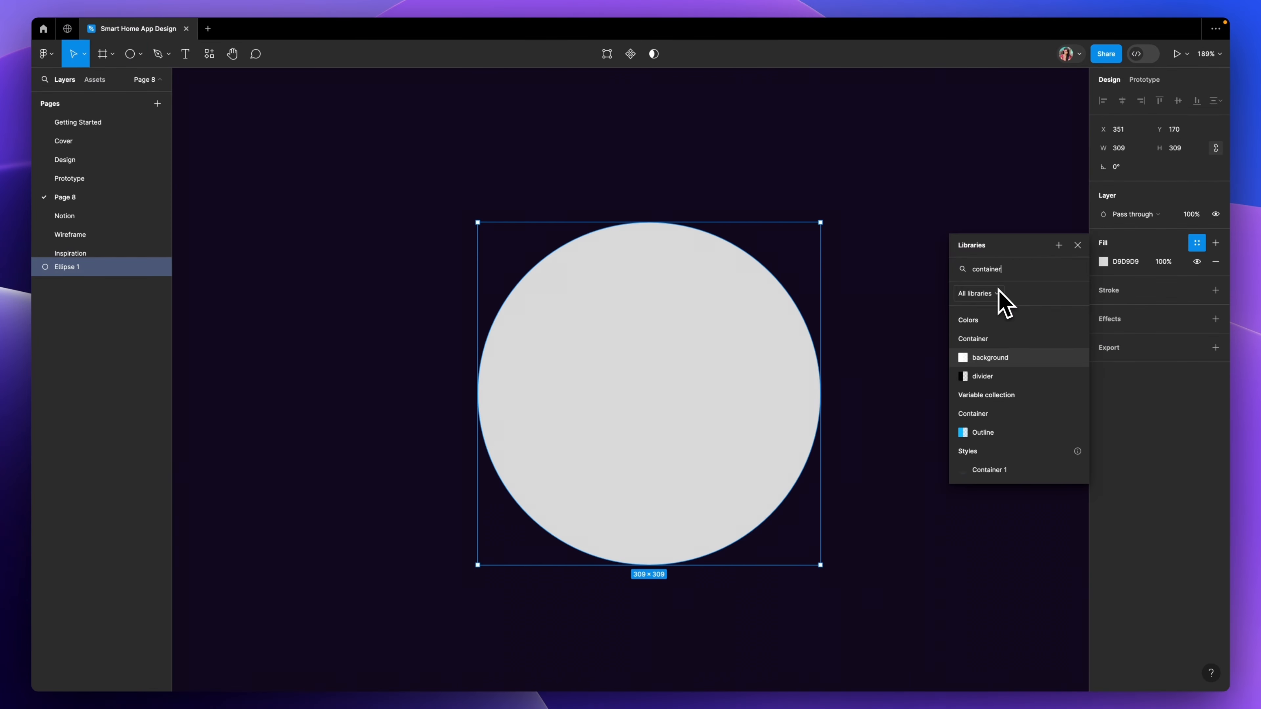
scroll(999, 373, down, 3)
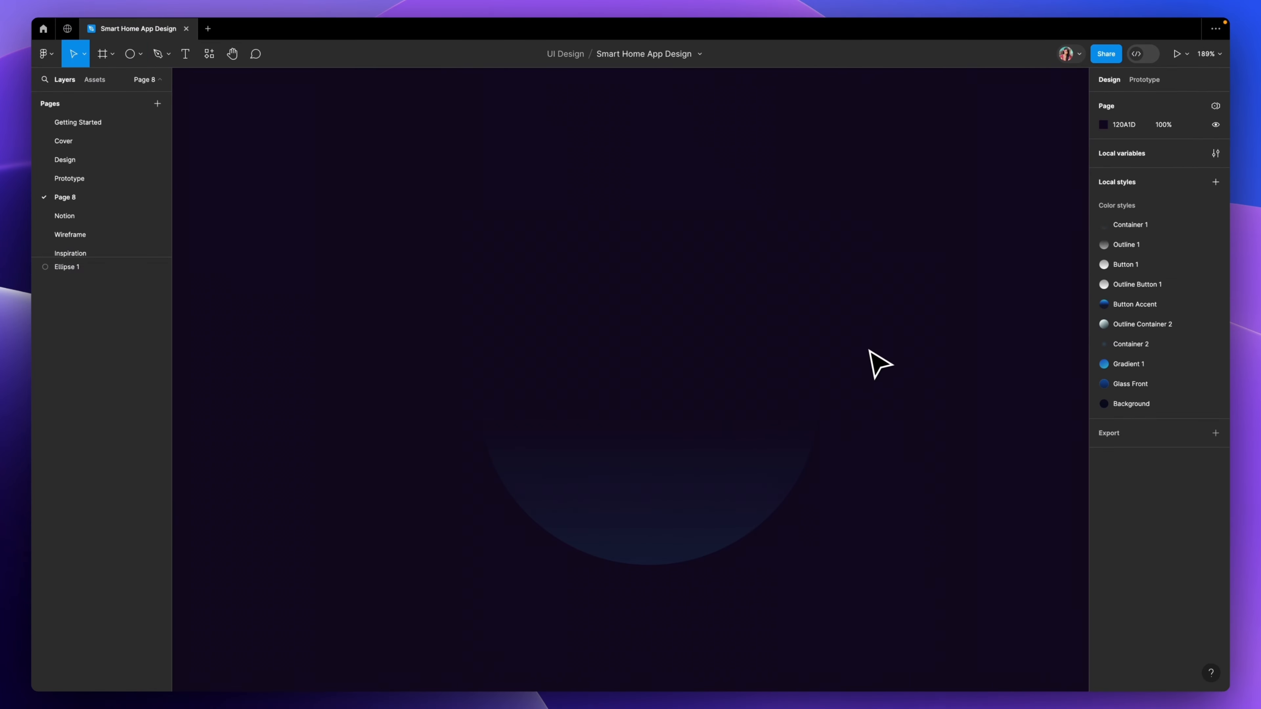
- Draw a 184 × 184 circle centred on the larger circle and subtract it to leave a ring
key(o)
drag(550, 304, 754, 502)
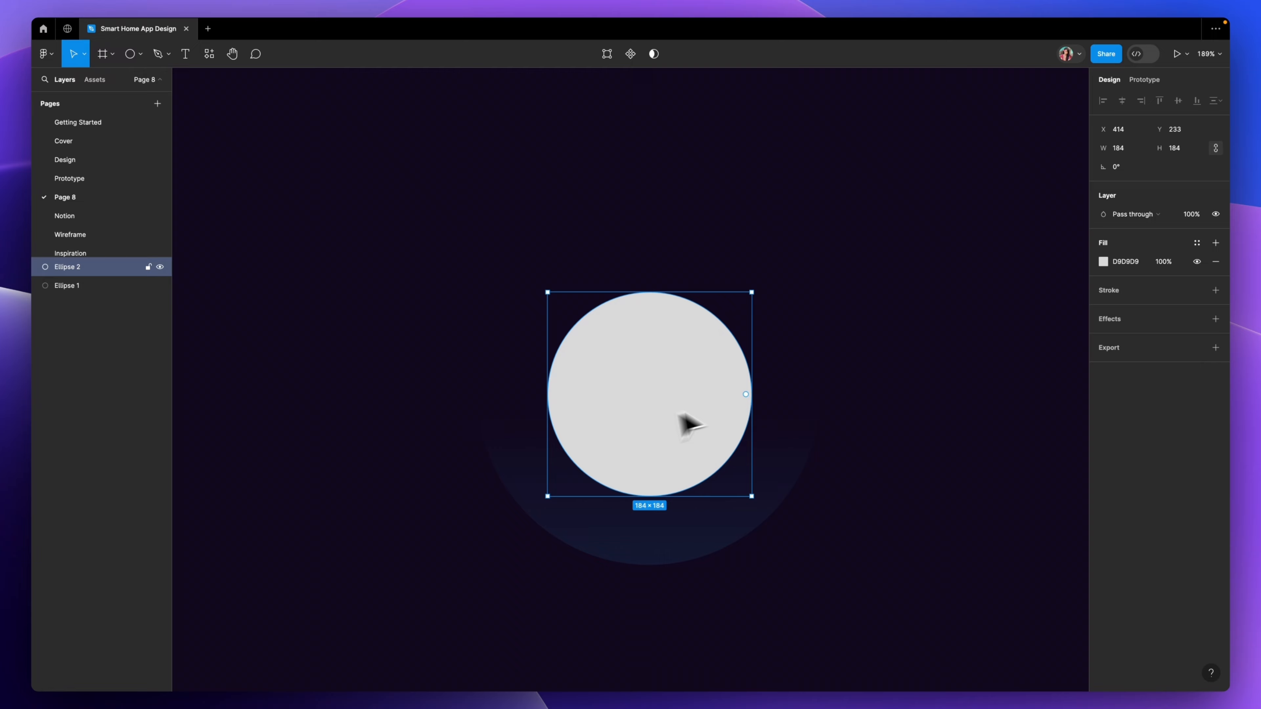
shift+click(627, 268)
click(661, 54)
click(658, 96)
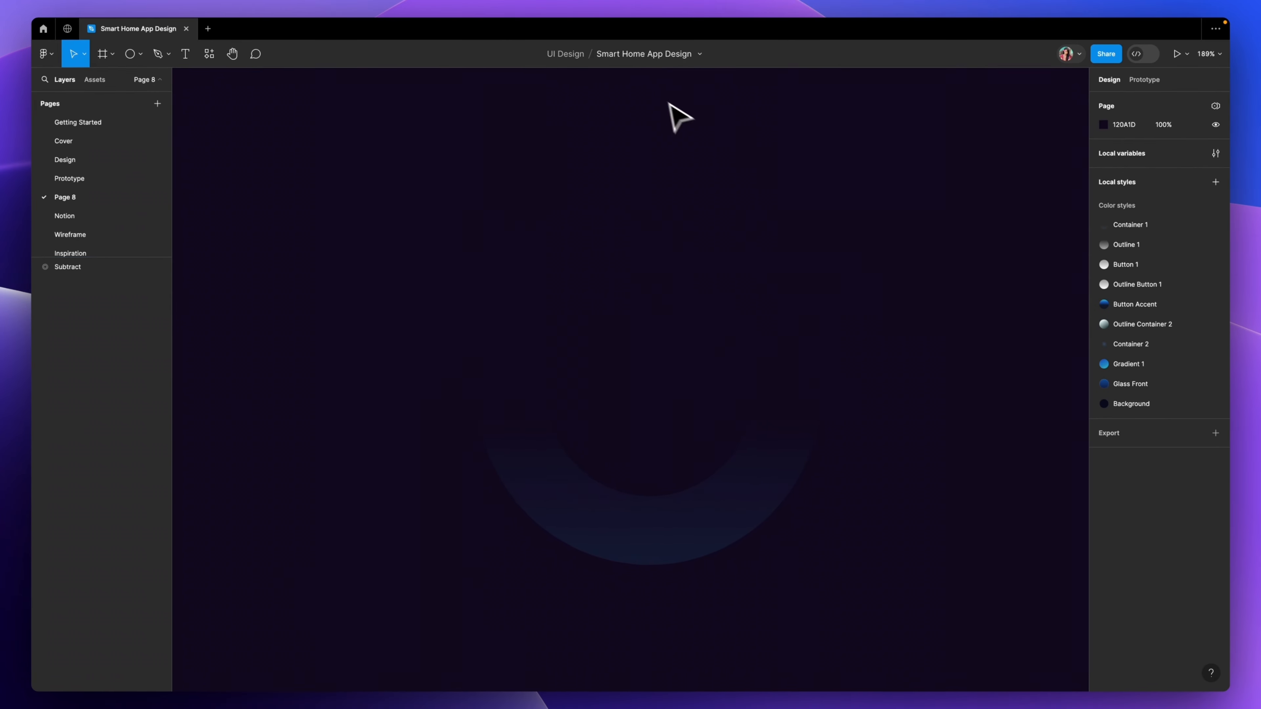
click(1204, 279)
click(1025, 291)
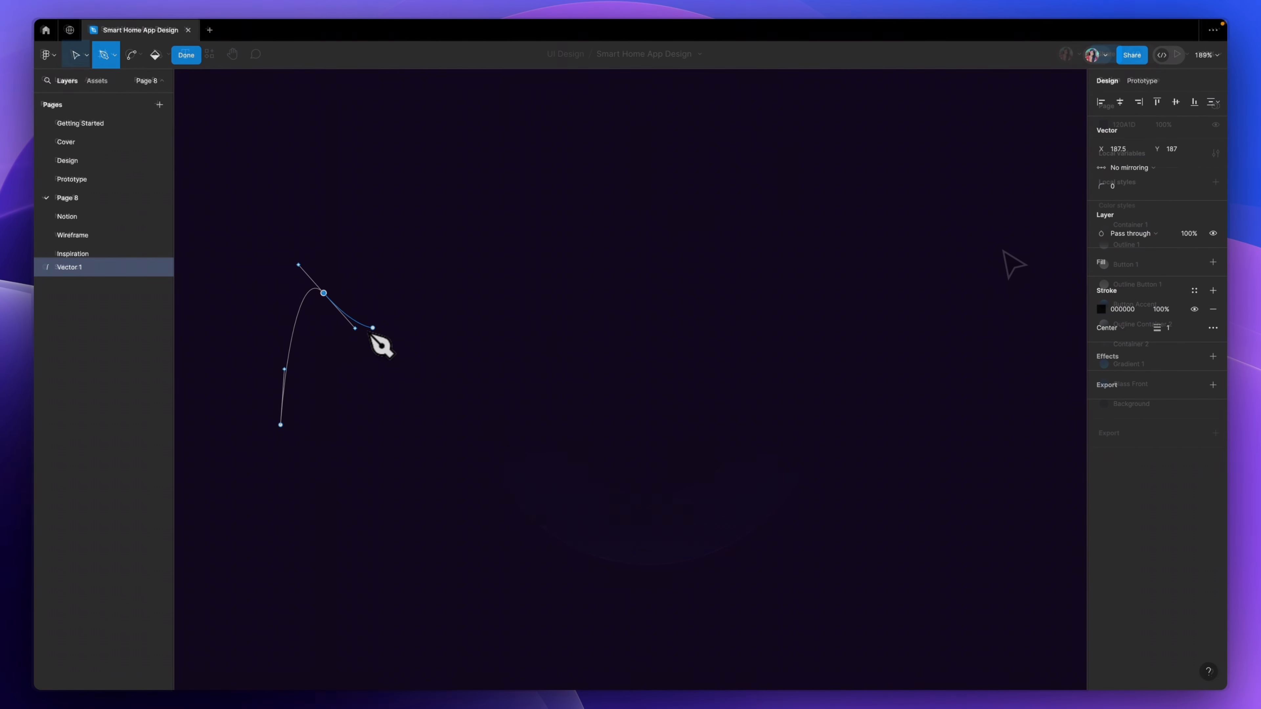
- Continue the wavy chart line with the Pen tool by adding further curved points
drag(372, 328, 384, 315)
drag(413, 245, 422, 238)
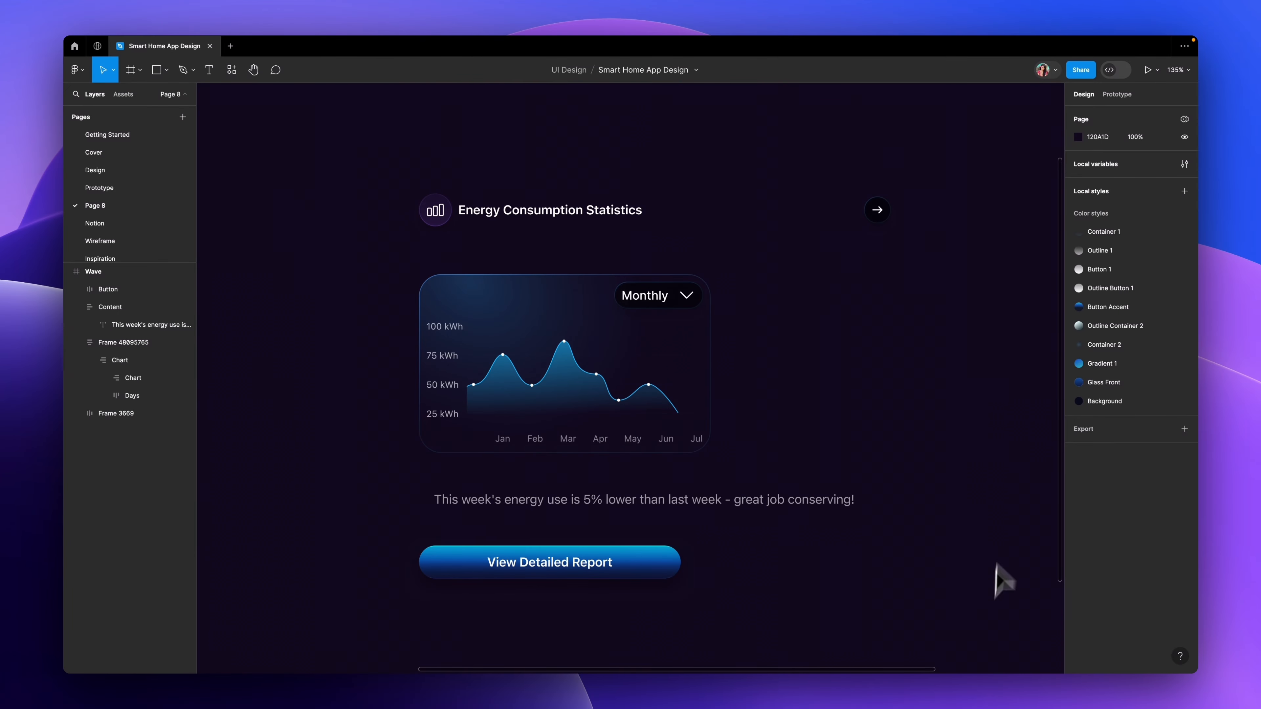
- Wrap all the energy statistics elements in one auto layout frame and set its width to 390
drag(1003, 582, 337, 146)
key(shift+a)
click(1098, 177)
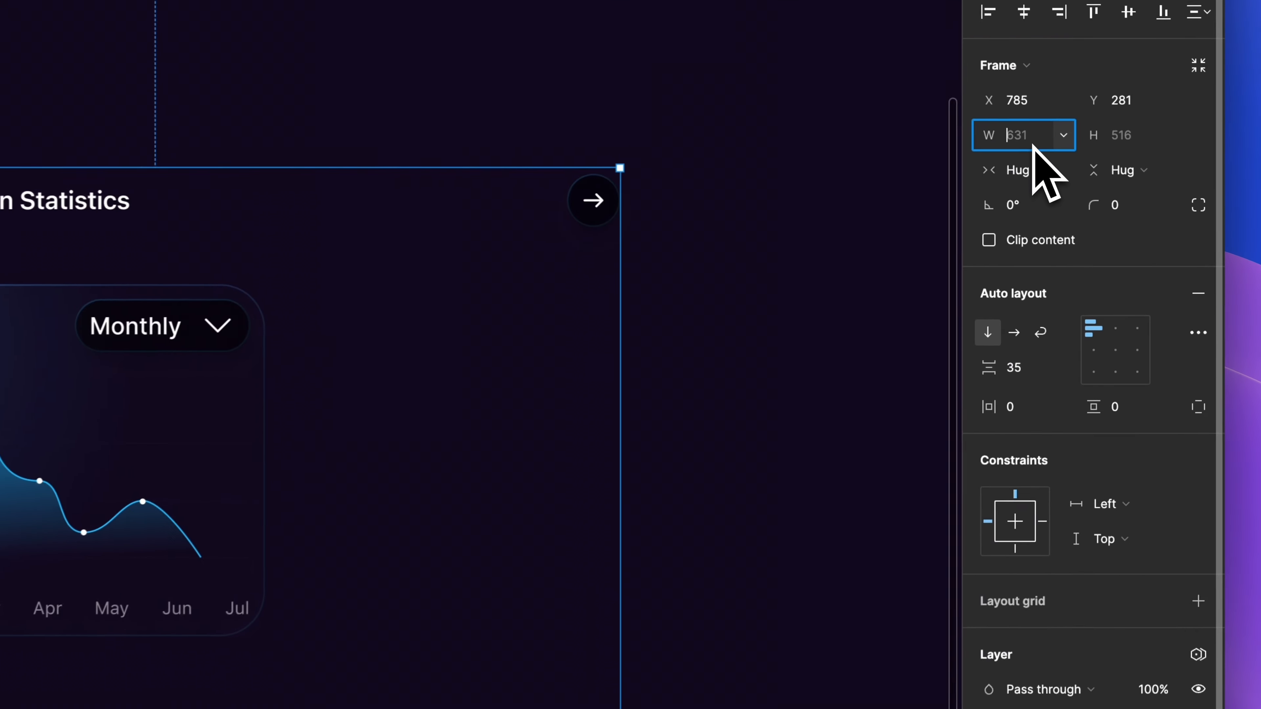
text(890)
key(Return)
- Set the auto layout frame's horizontal and vertical padding to 20
click(1098, 314)
text(20)
click(1145, 316)
text(20)
key(Return)
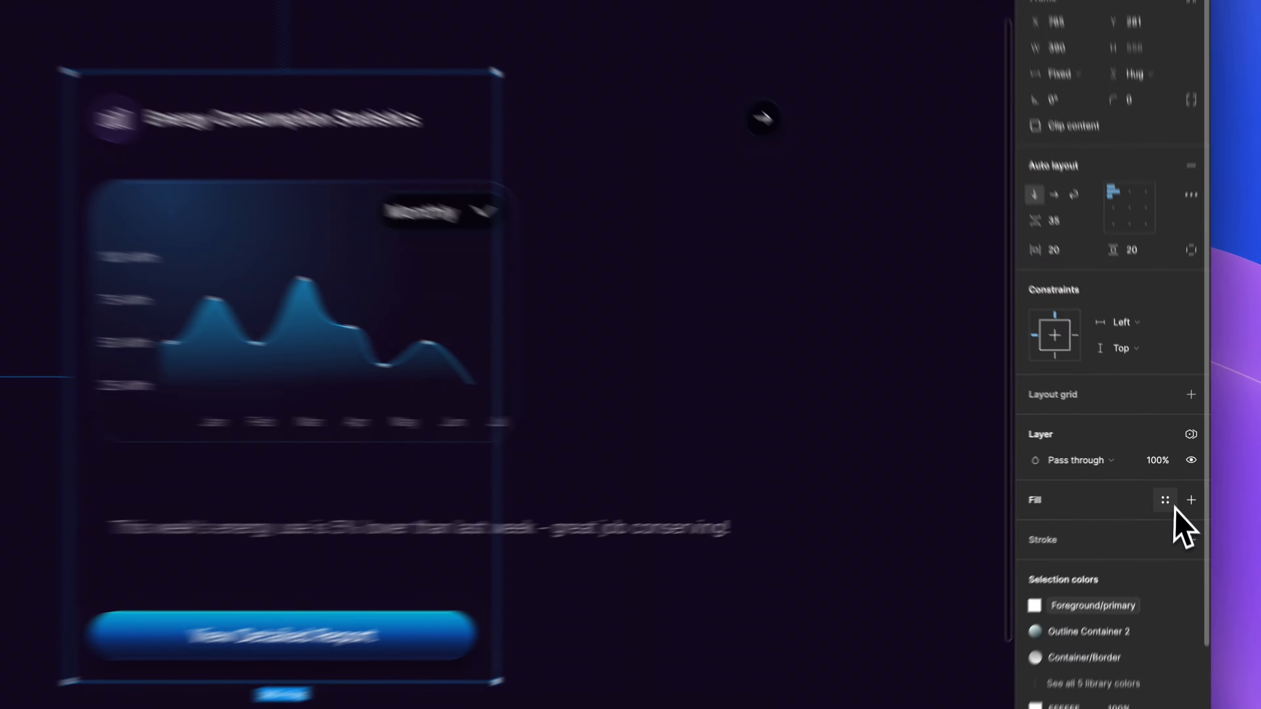
- Fill the energy statistics frame with the Container 2 style
click(1166, 517)
scroll(971, 583, down, 5)
click(971, 581)
- Make the Energy Consumption Statistics header row and the chart fill the container's width
double_click(588, 226)
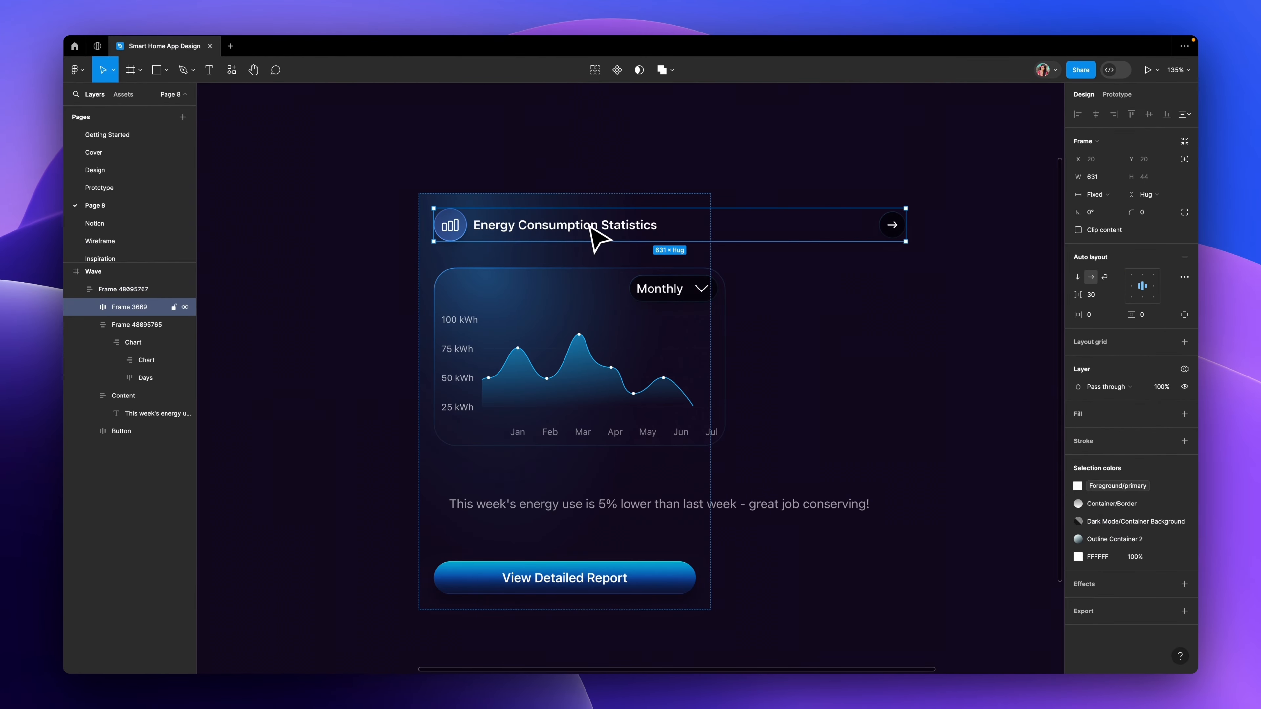
click(1105, 195)
click(1105, 222)
click(595, 318)
click(1101, 196)
click(1101, 230)
- Make the Content frame holding the weekly energy use text fill the container's width
click(720, 504)
click(1100, 195)
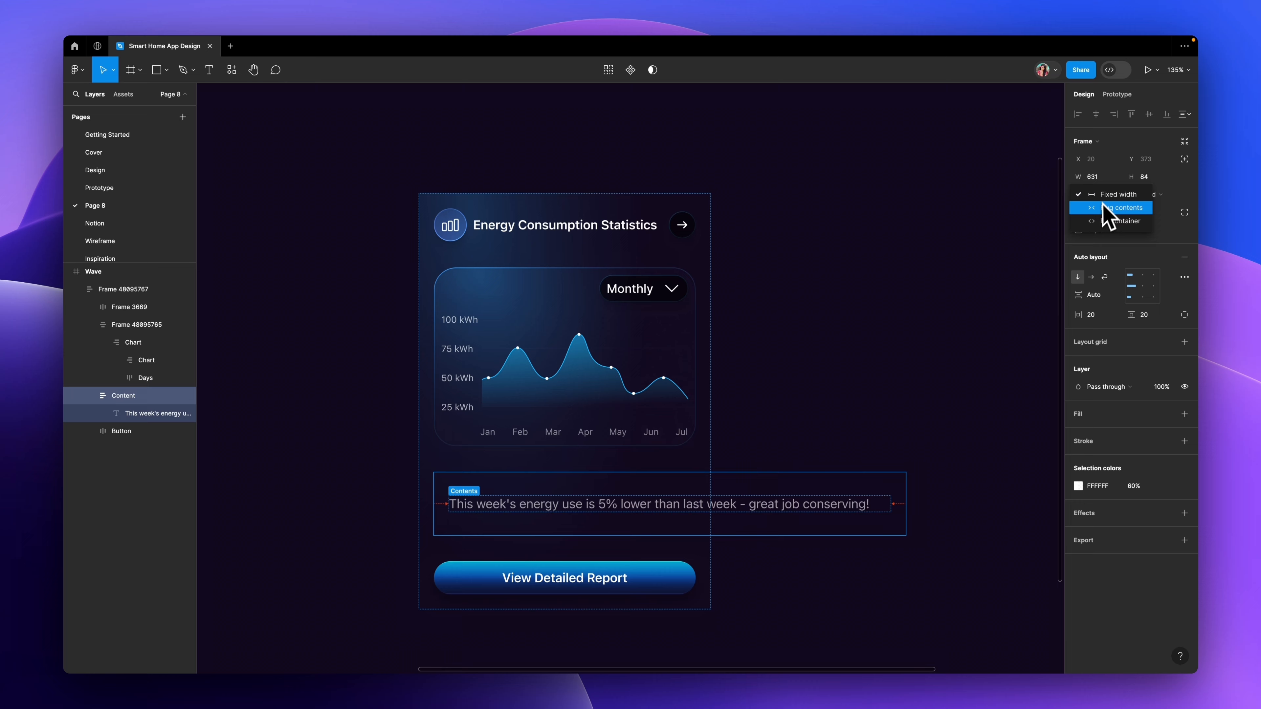
click(1089, 220)
click(859, 453)
- Try a height of 400 for the energy statistics frame
click(698, 460)
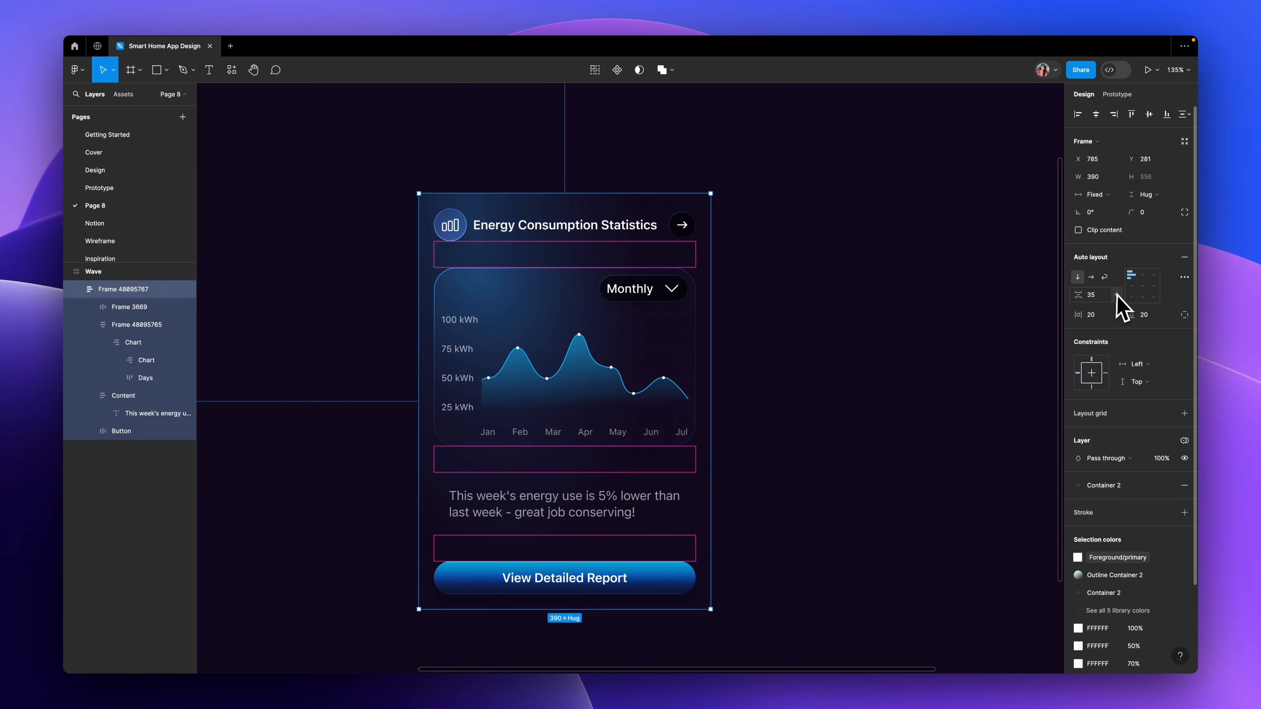
click(1155, 182)
text(400)
key(Return)
key(super+z)
- Set the energy statistics frame's height to 500
click(1155, 182)
text(500)
key(Return)
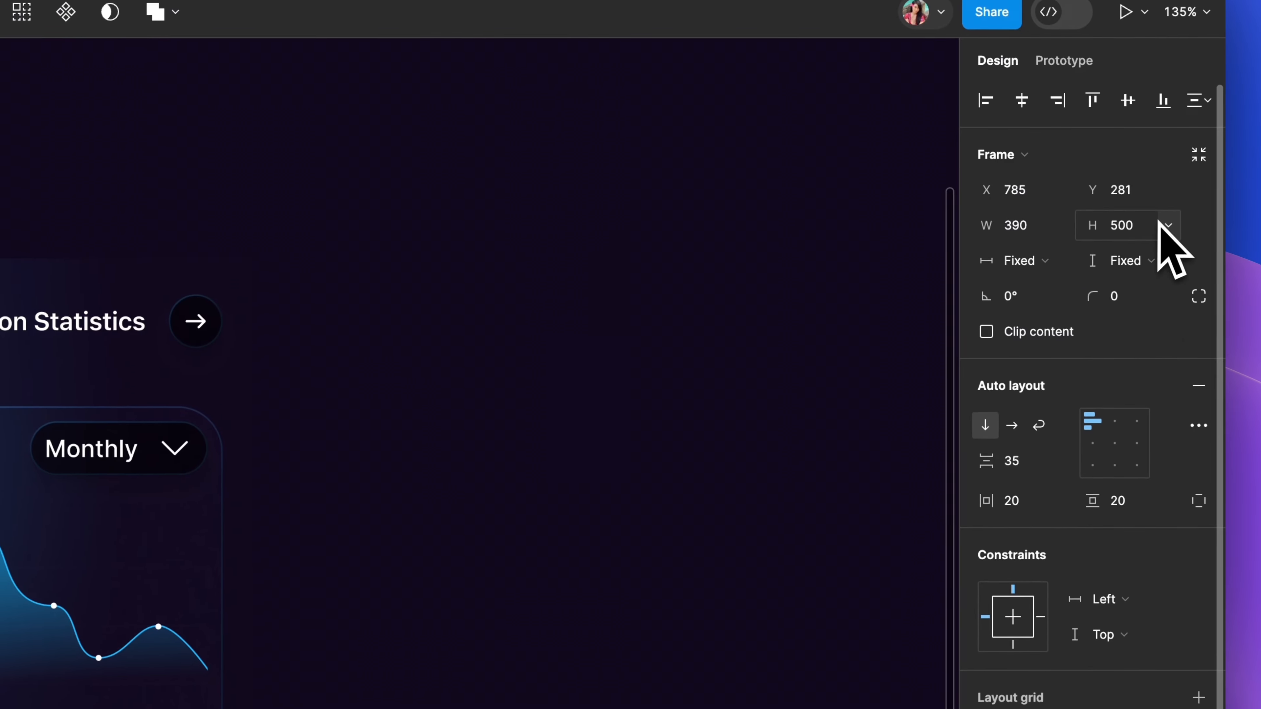
- Round the energy statistics frame's corners and tighten the spacing between its items
click(1115, 295)
click(1043, 488)
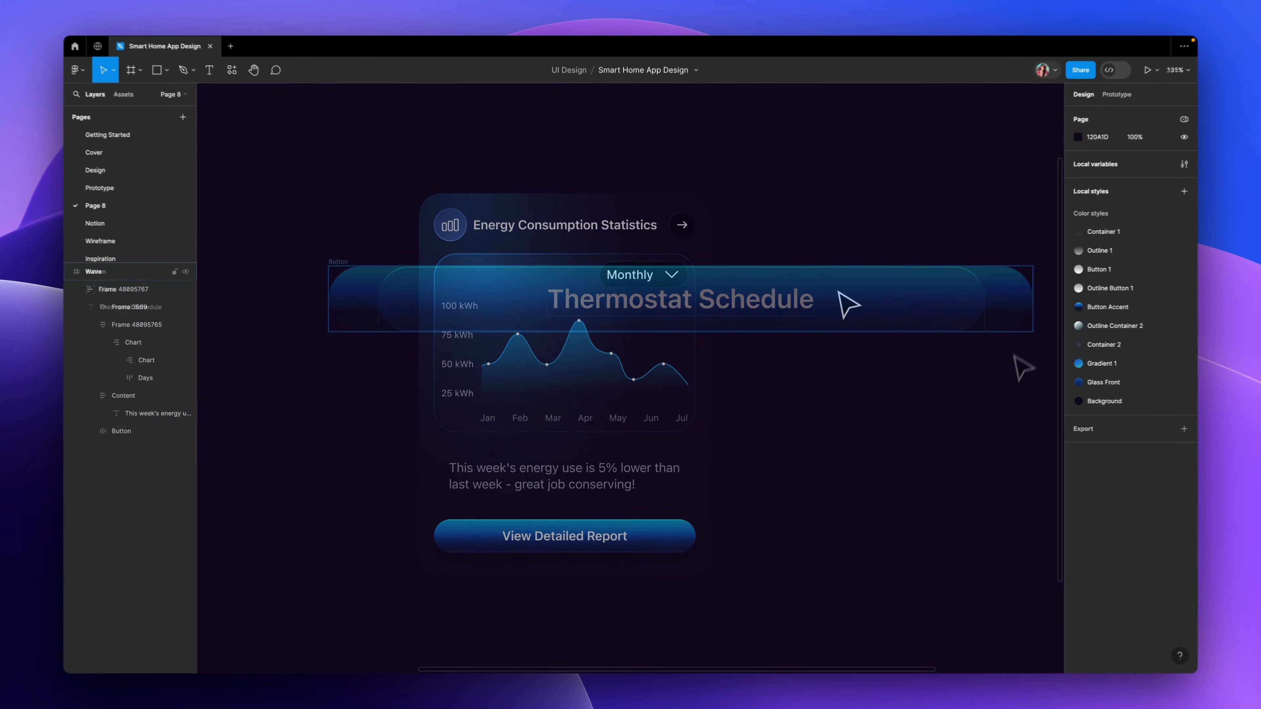
- Try widening the Thermostat Schedule button with its glass layer still constrained to the centre
drag(870, 313, 890, 318)
key(super+z)
key(super+z)
key(super+z)
key(super+z)
key(super+z)
key(super+z)
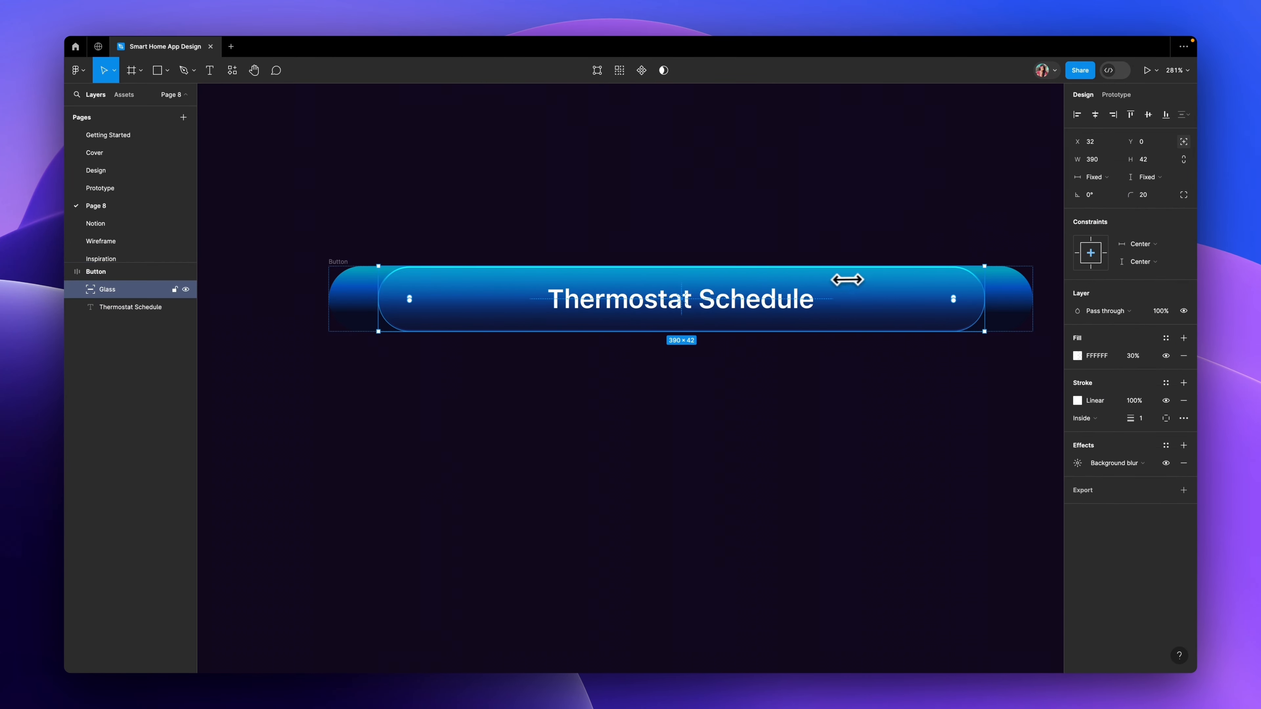
- Set the Glass layer's constraints to Left and right and Top, and widen the Thermostat Schedule button
click(108, 289)
click(1154, 246)
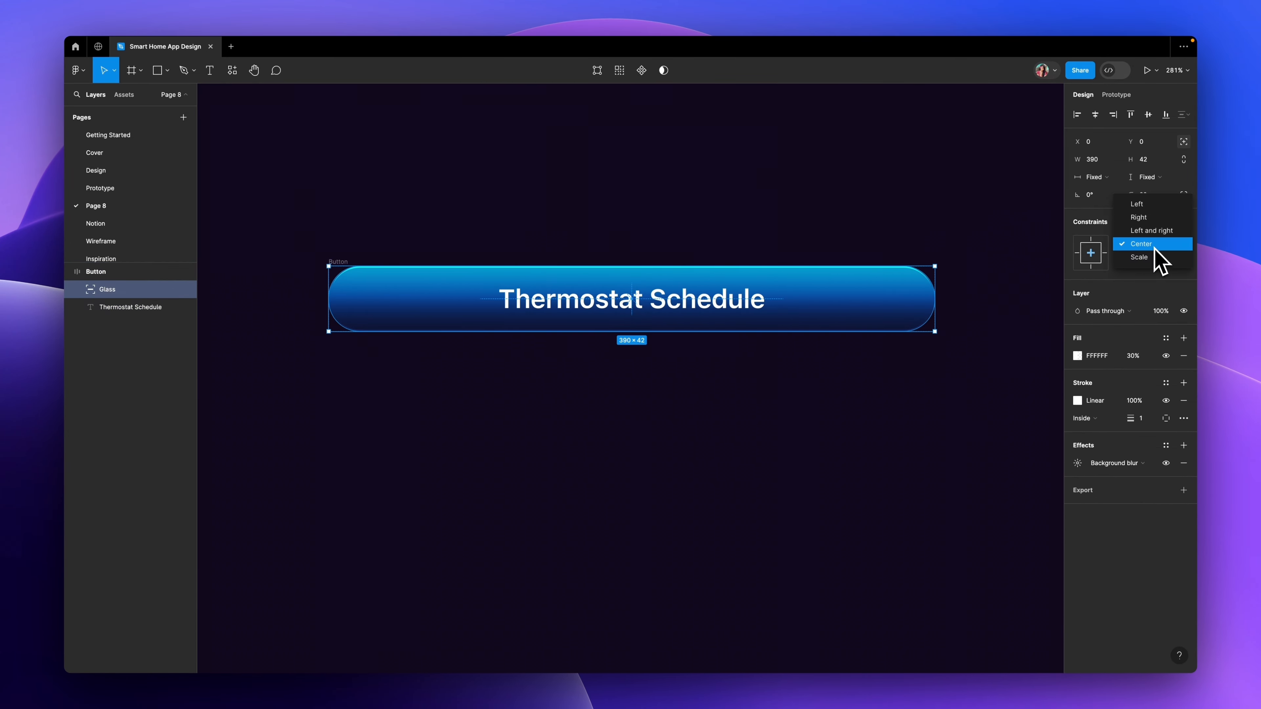
click(1154, 231)
click(1150, 263)
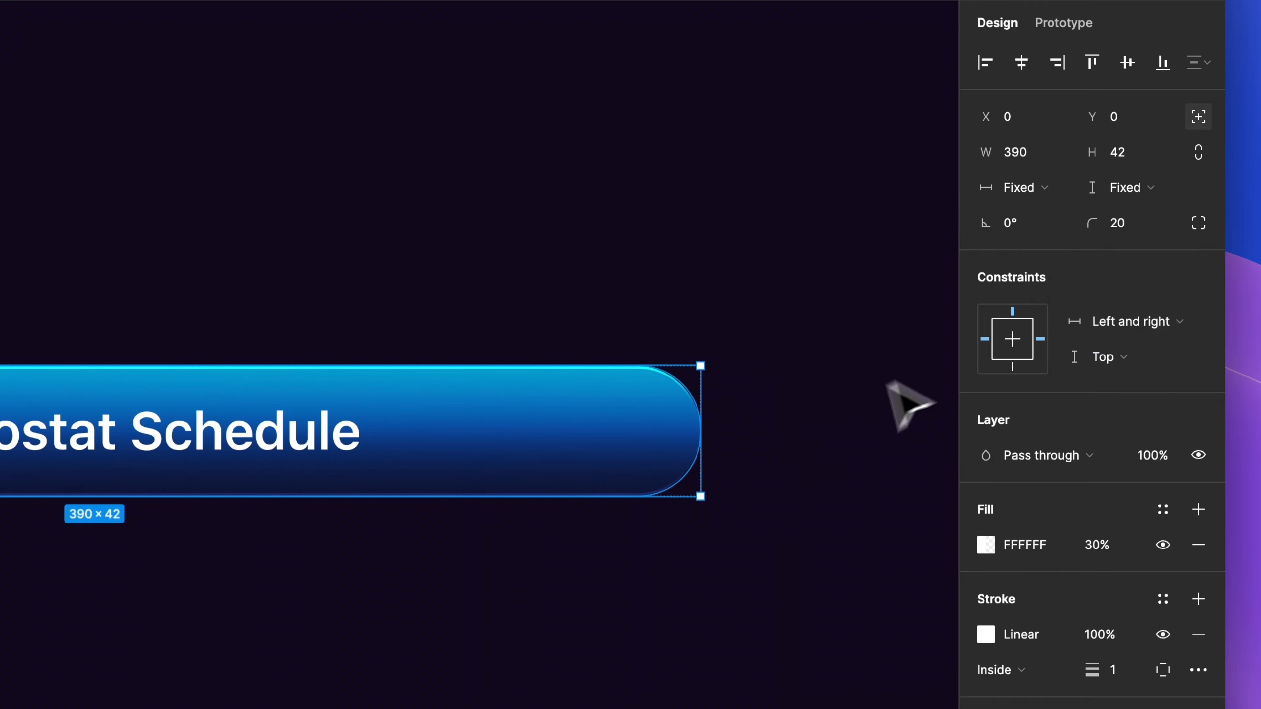
key(Escape)
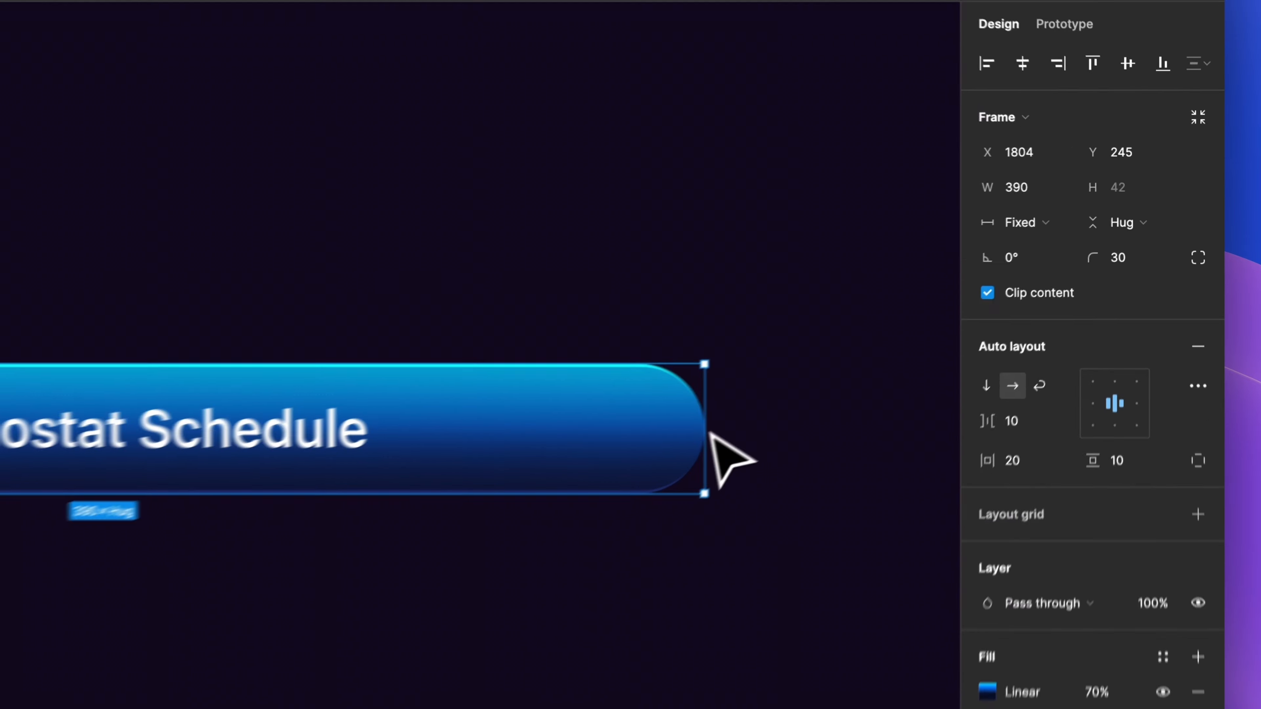
drag(702, 472, 888, 484)
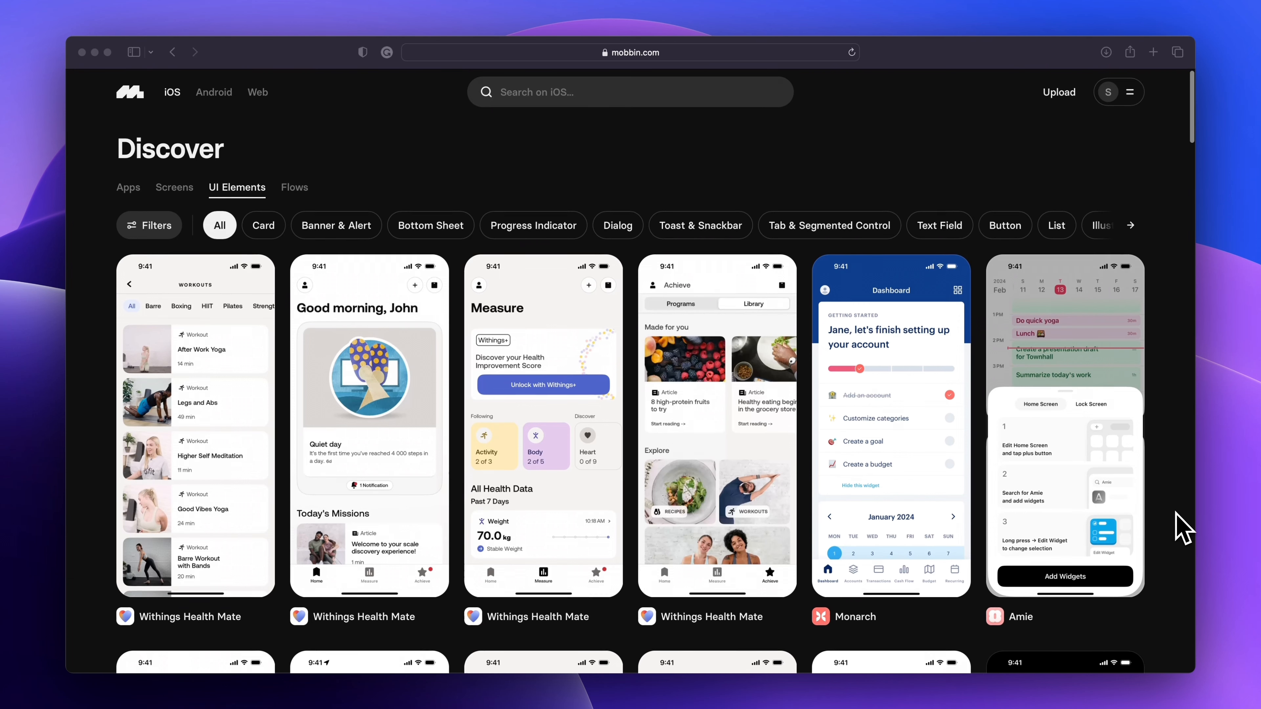
- Switch to Mobbin in the browser and browse its iOS UI element examples for design inspiration
scroll(1184, 529, down, 5)
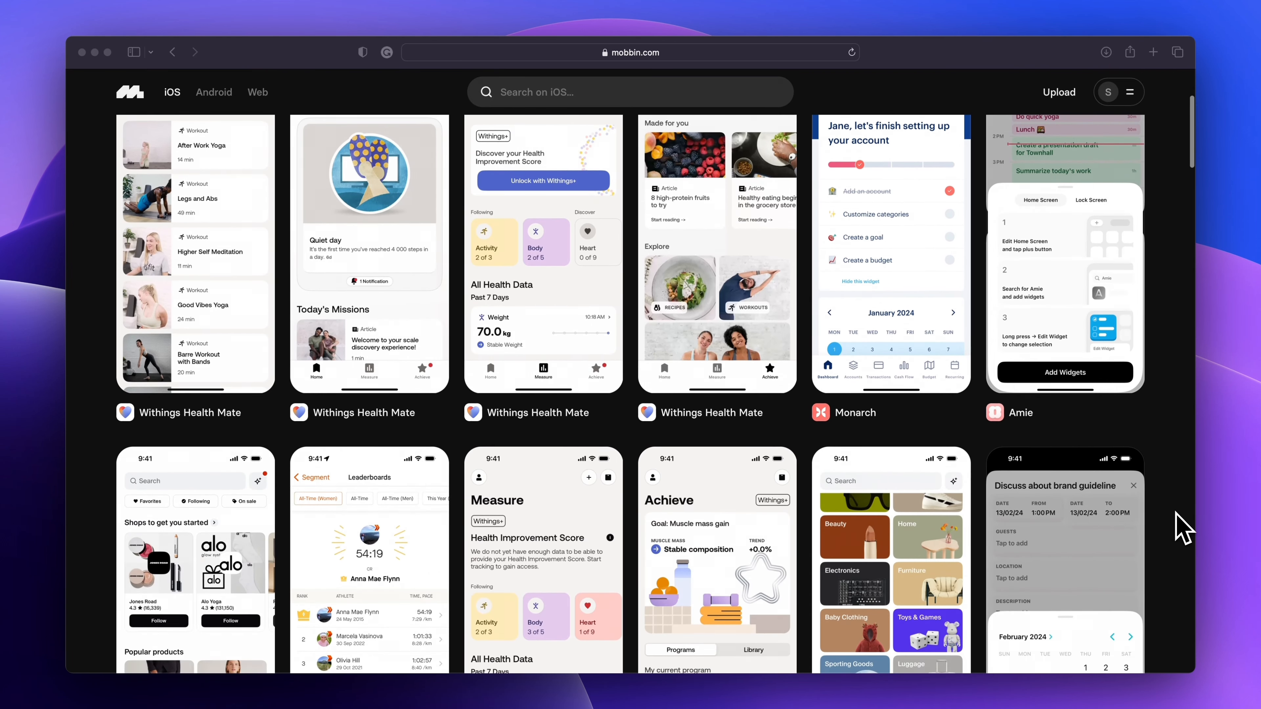
scroll(1185, 529, down, 4)
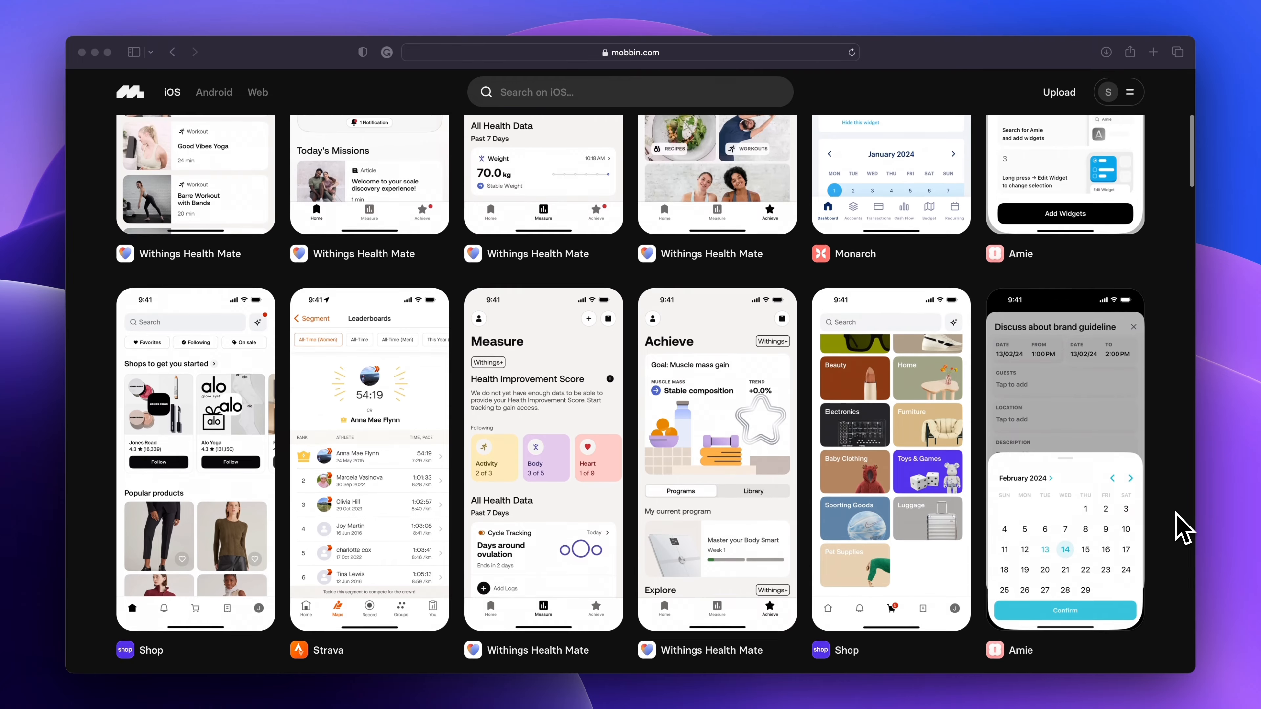
scroll(1184, 530, down, 4)
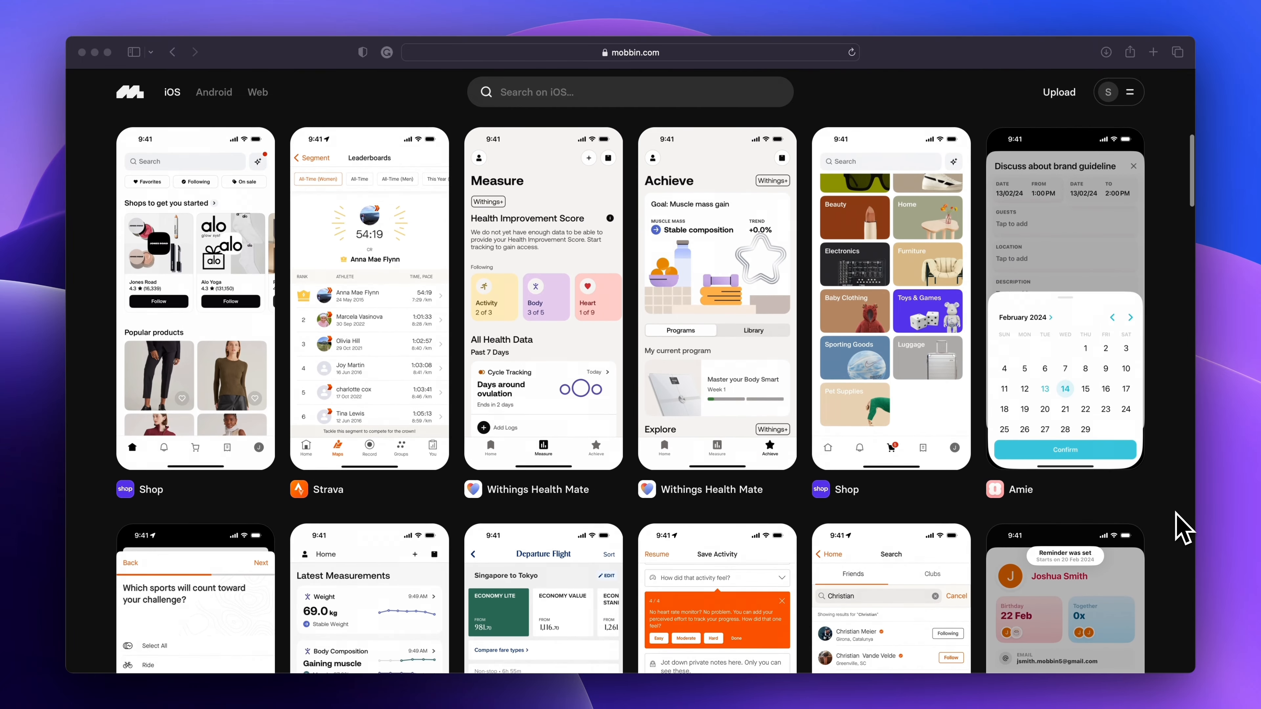
scroll(1185, 529, down, 4)
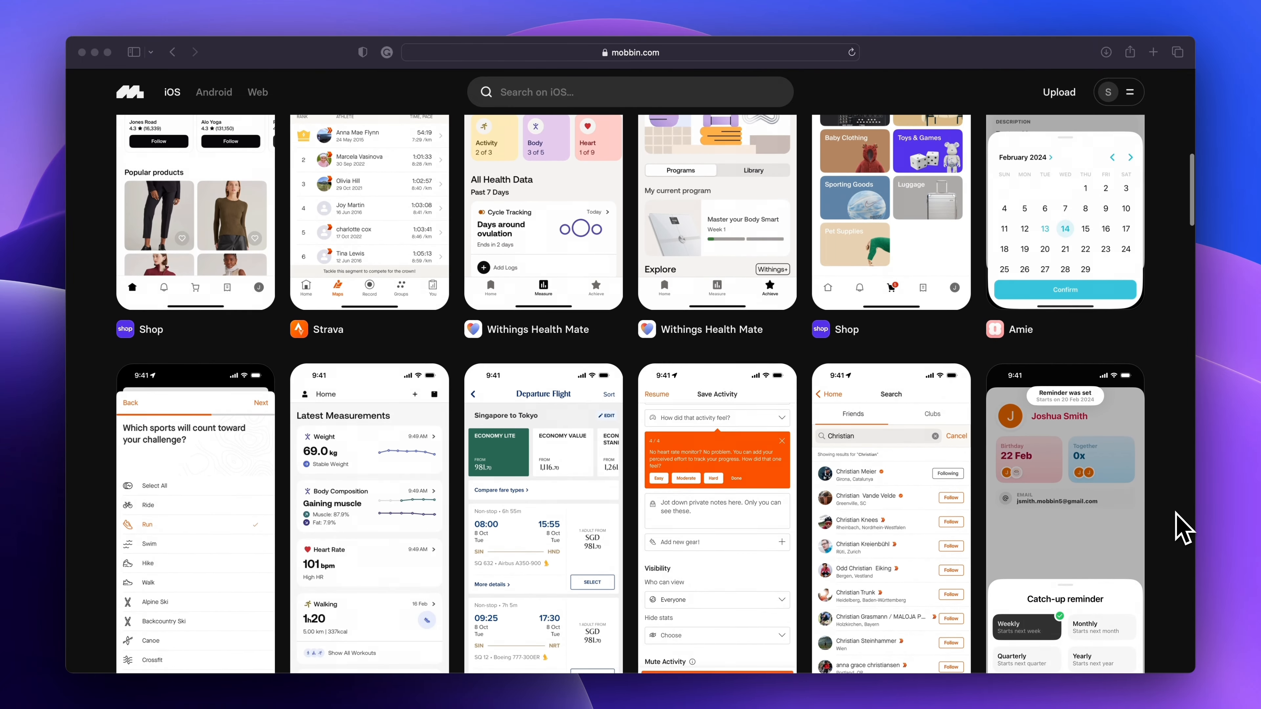
scroll(1184, 529, down, 4)
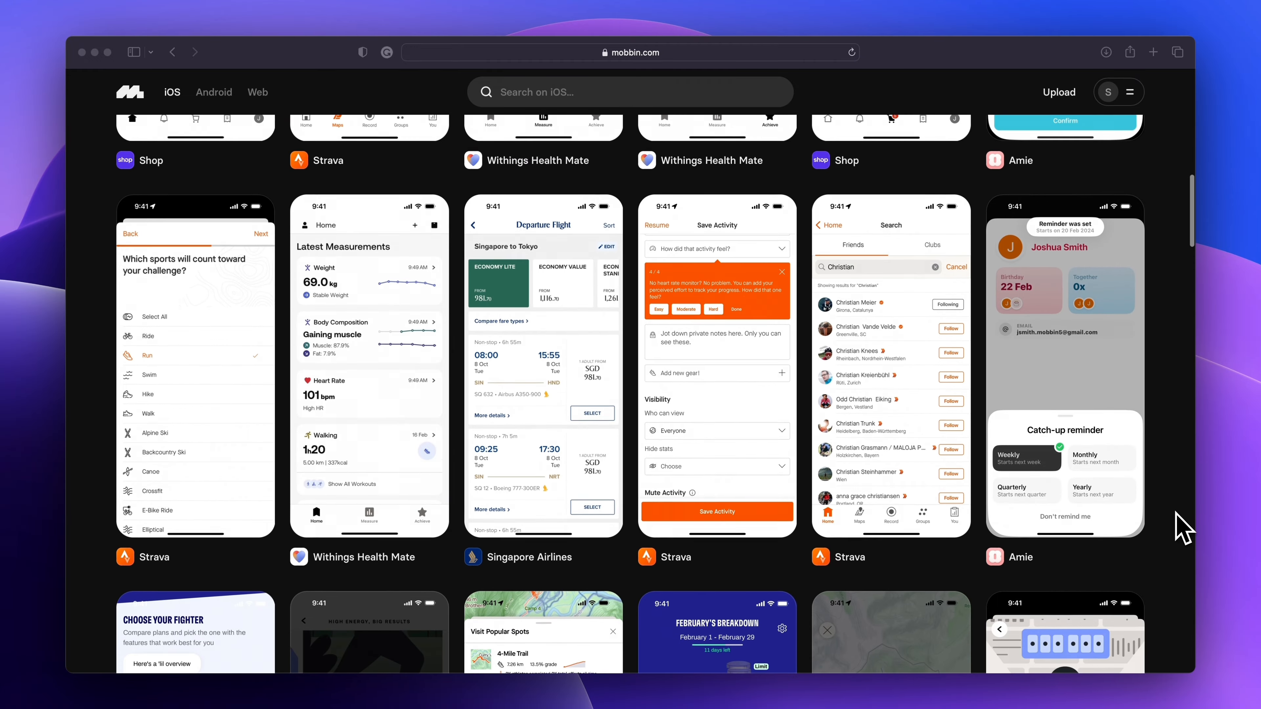
scroll(1184, 529, down, 6)
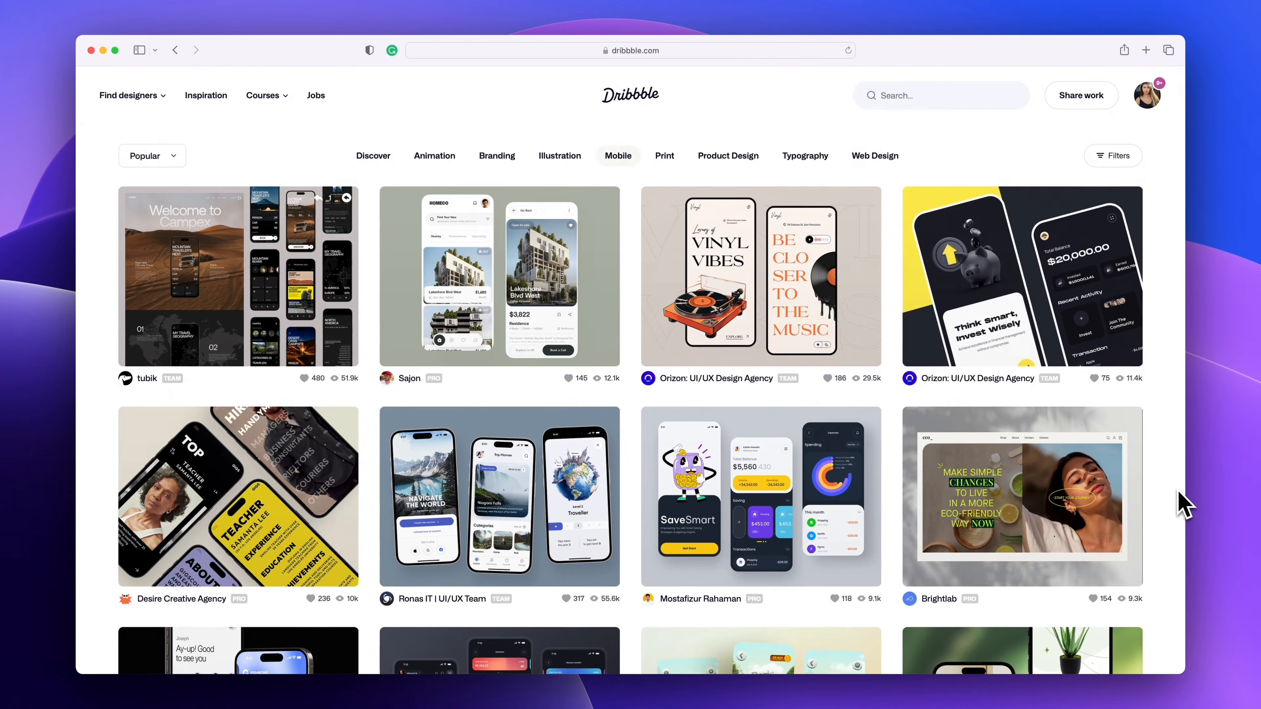
- Browse Dribbble's popular Mobile designs and Mobbin's iOS Apps gallery for app design inspiration
scroll(1185, 504, down, 4)
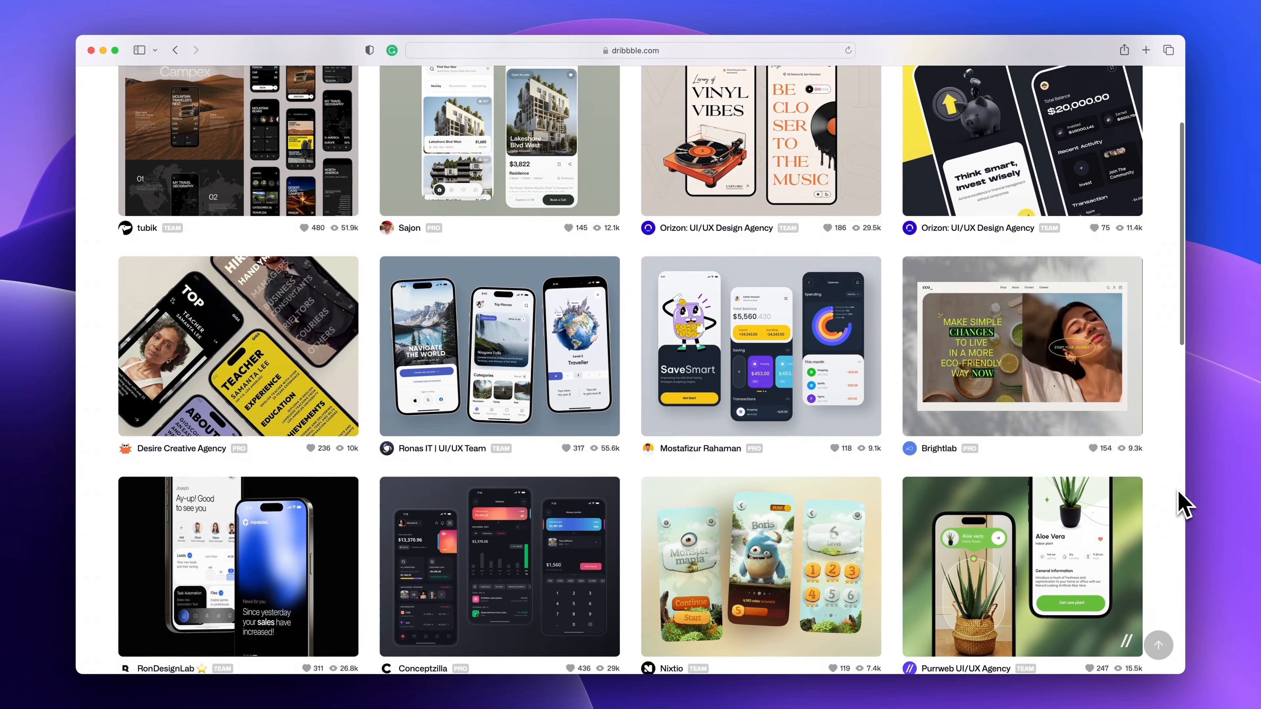
scroll(1184, 504, down, 5)
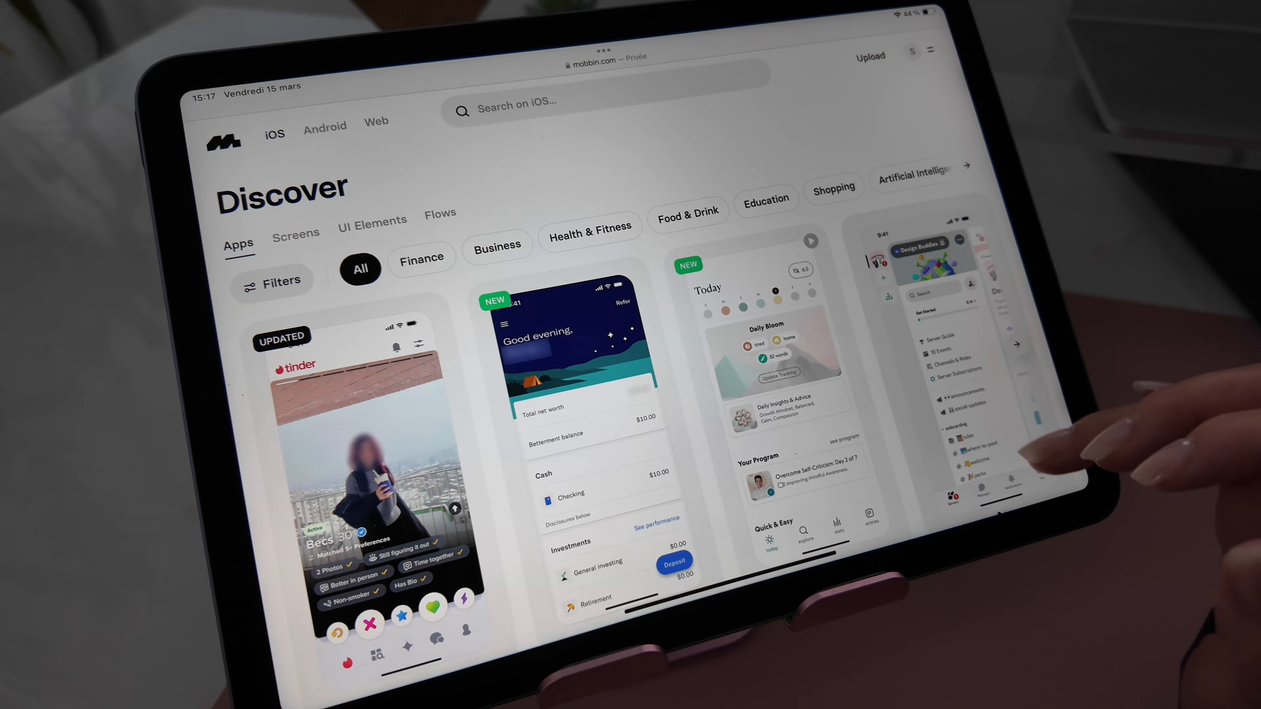
scroll(1033, 457, down, 6)
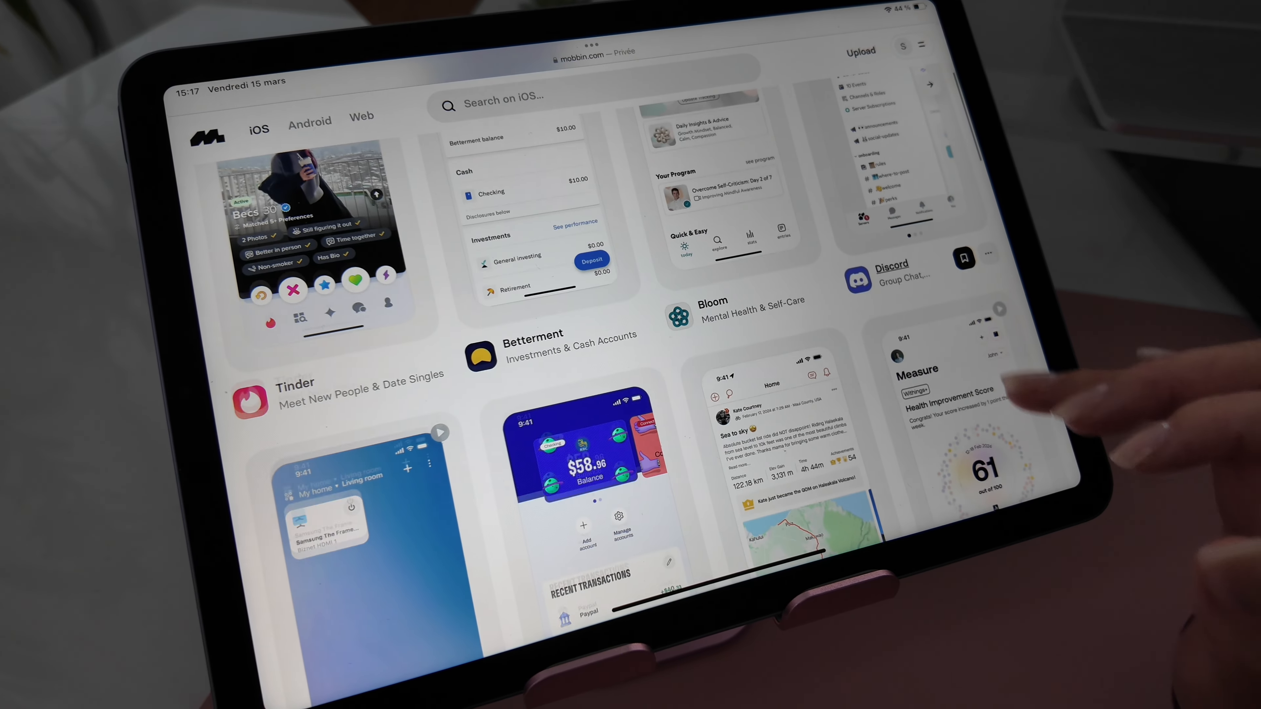
scroll(1023, 398, down, 8)
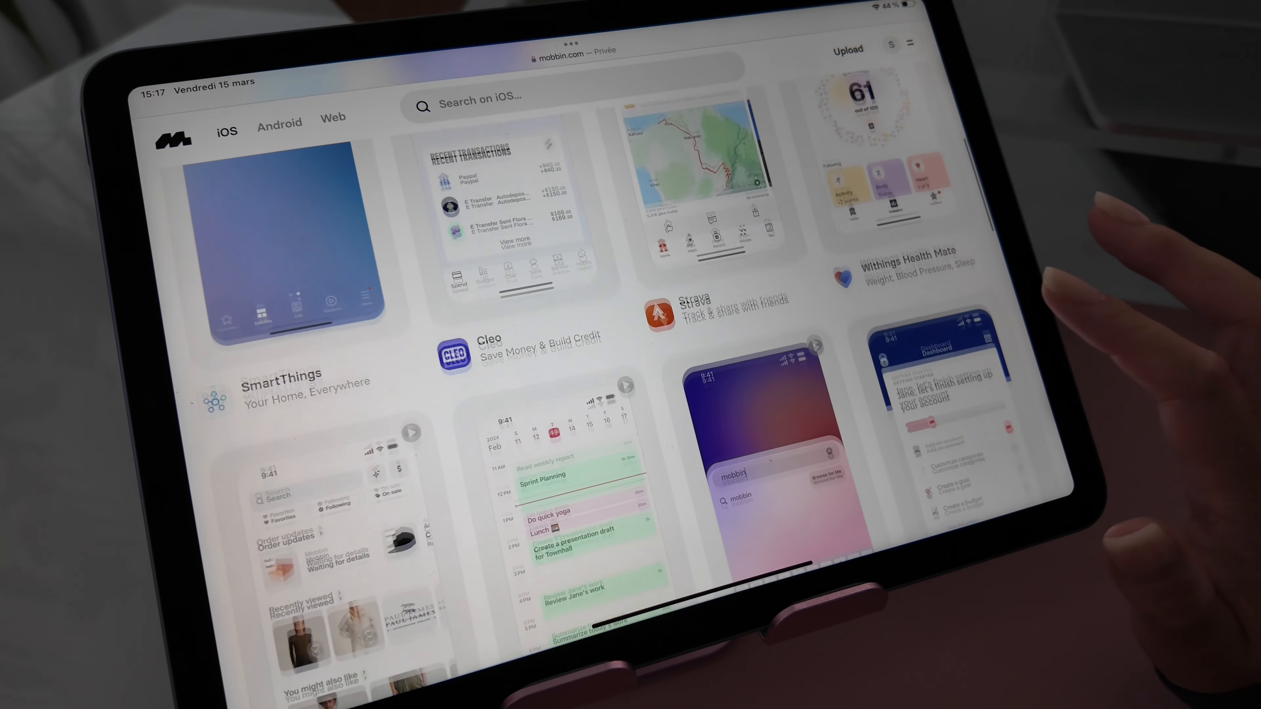
scroll(1042, 427, down, 8)
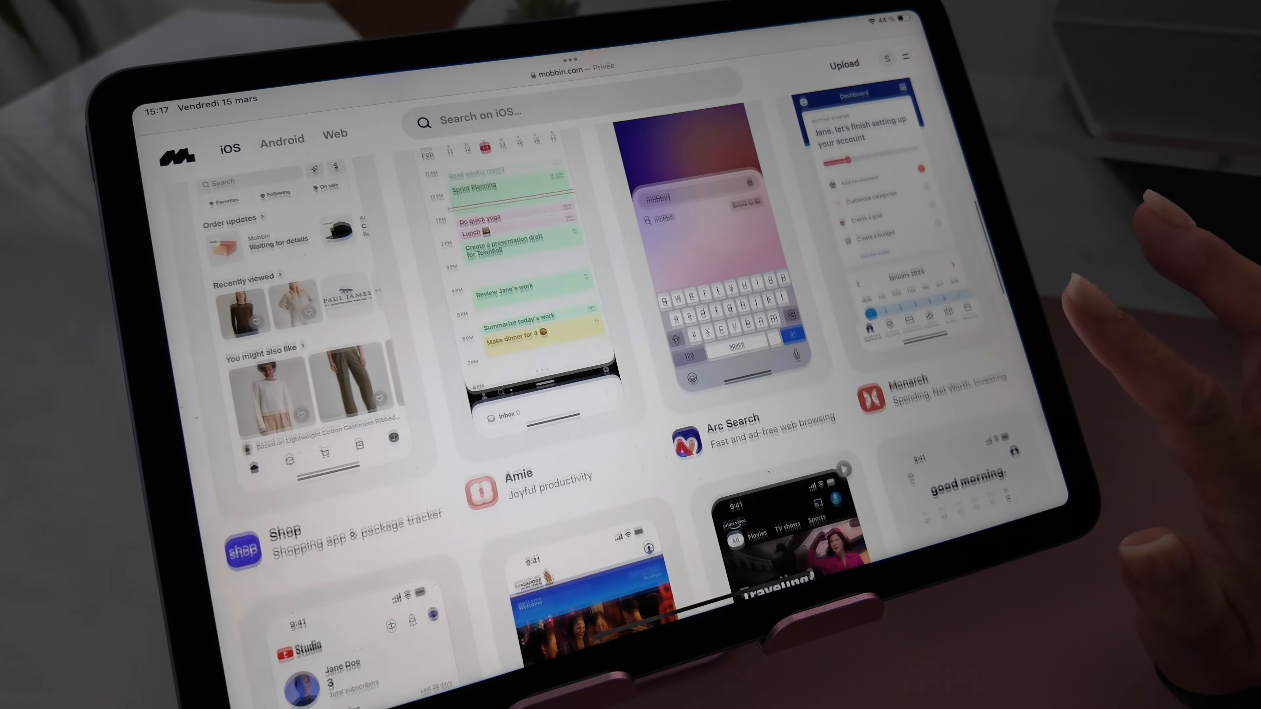
scroll(1112, 422, down, 6)
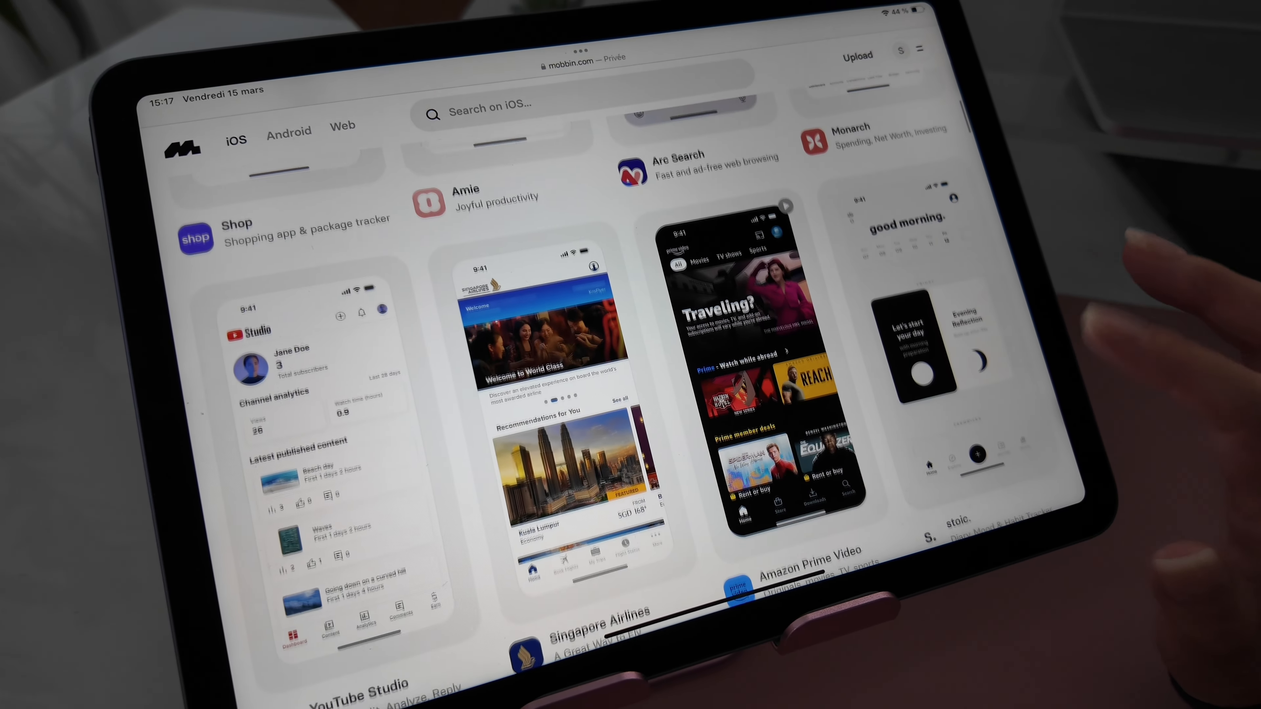
scroll(1043, 437, down, 6)
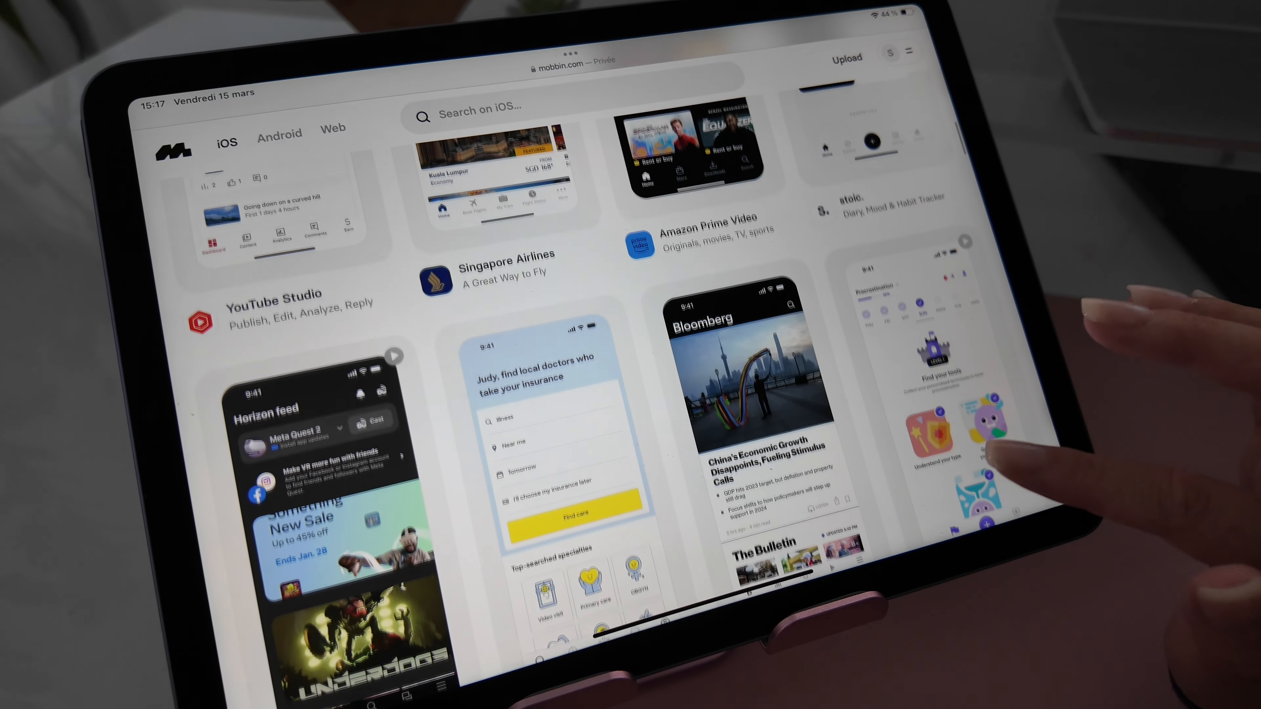
scroll(993, 447, down, 6)
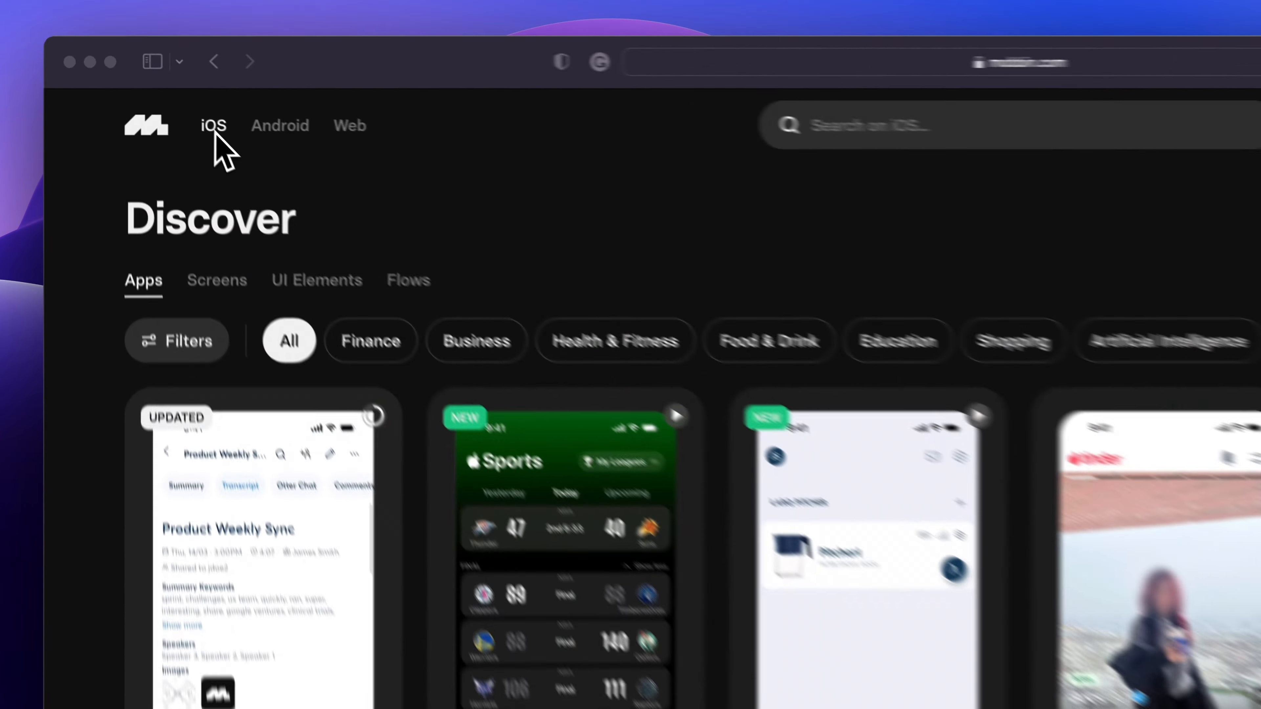
- Look through Mobbin's iOS Discover library by Apps, Screens, UI Elements and Flows
click(165, 91)
click(318, 146)
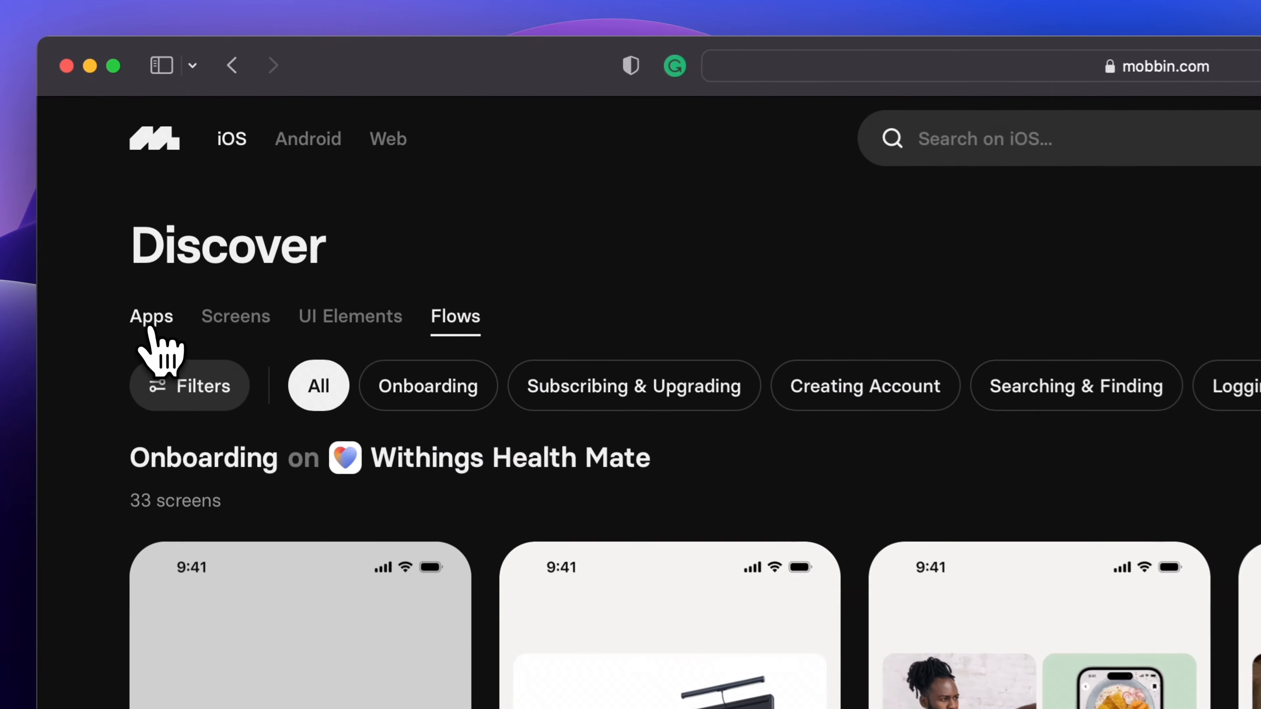
click(150, 322)
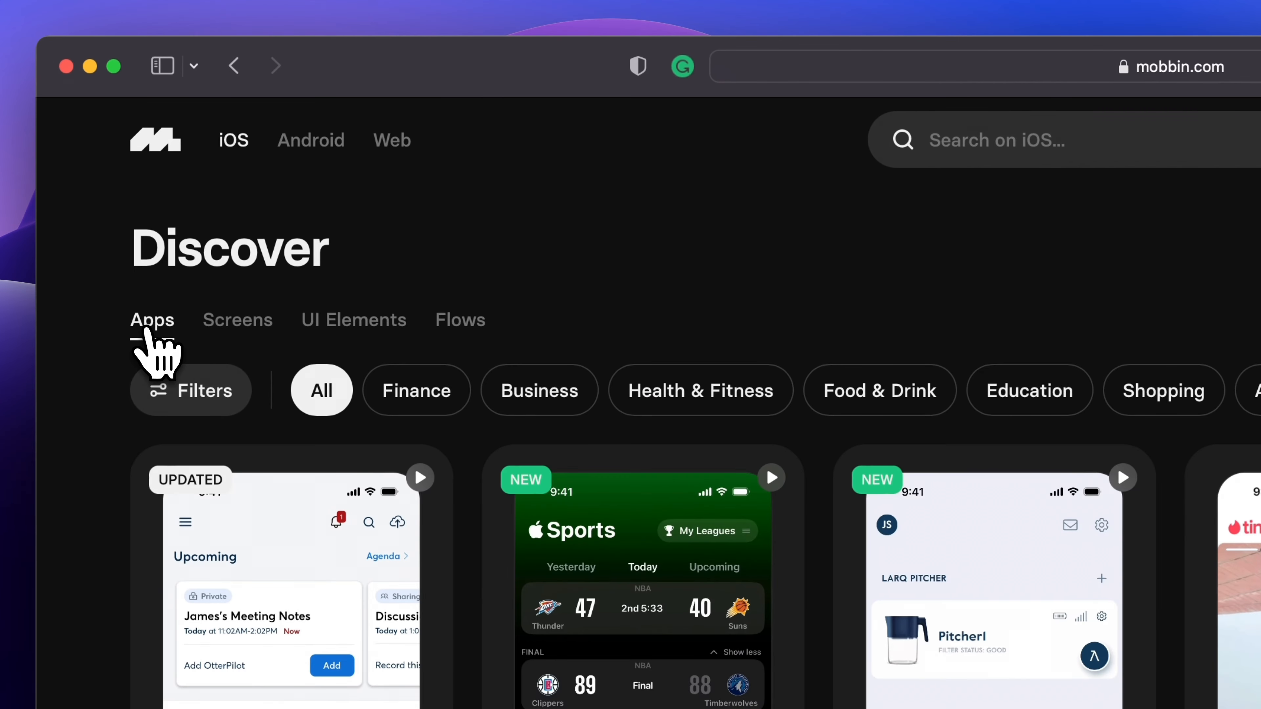
click(241, 320)
click(343, 324)
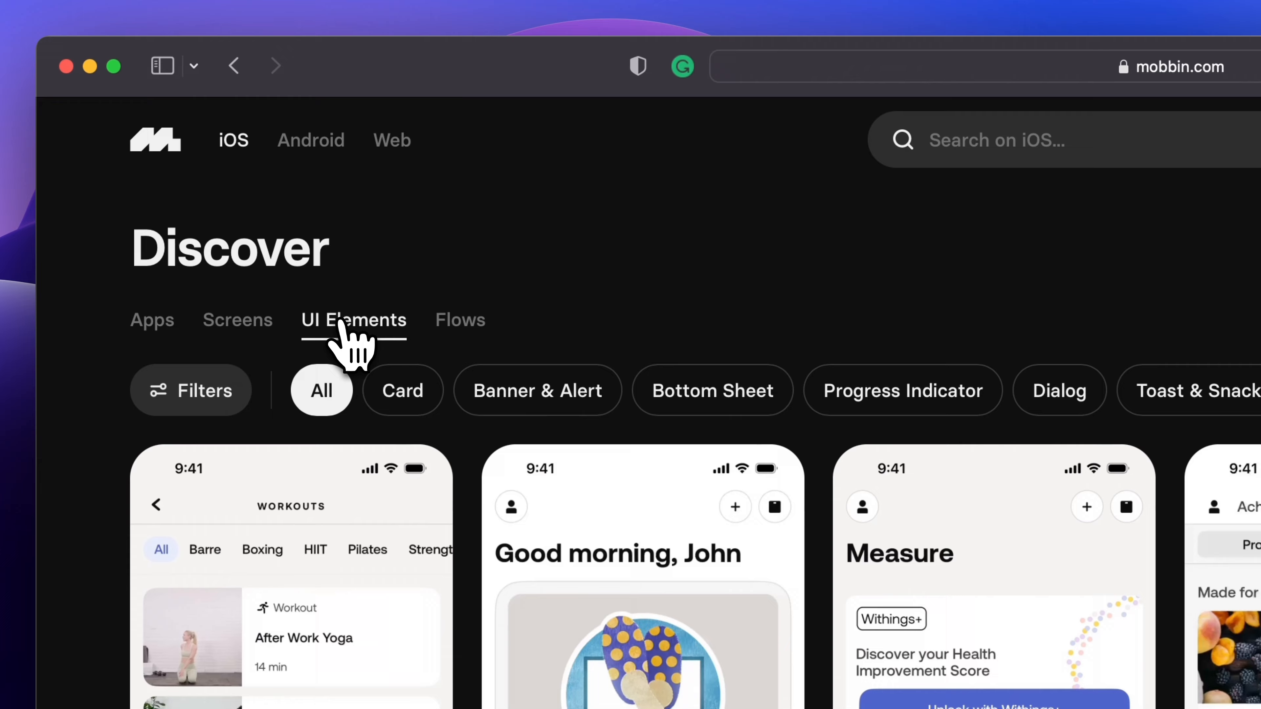
click(460, 328)
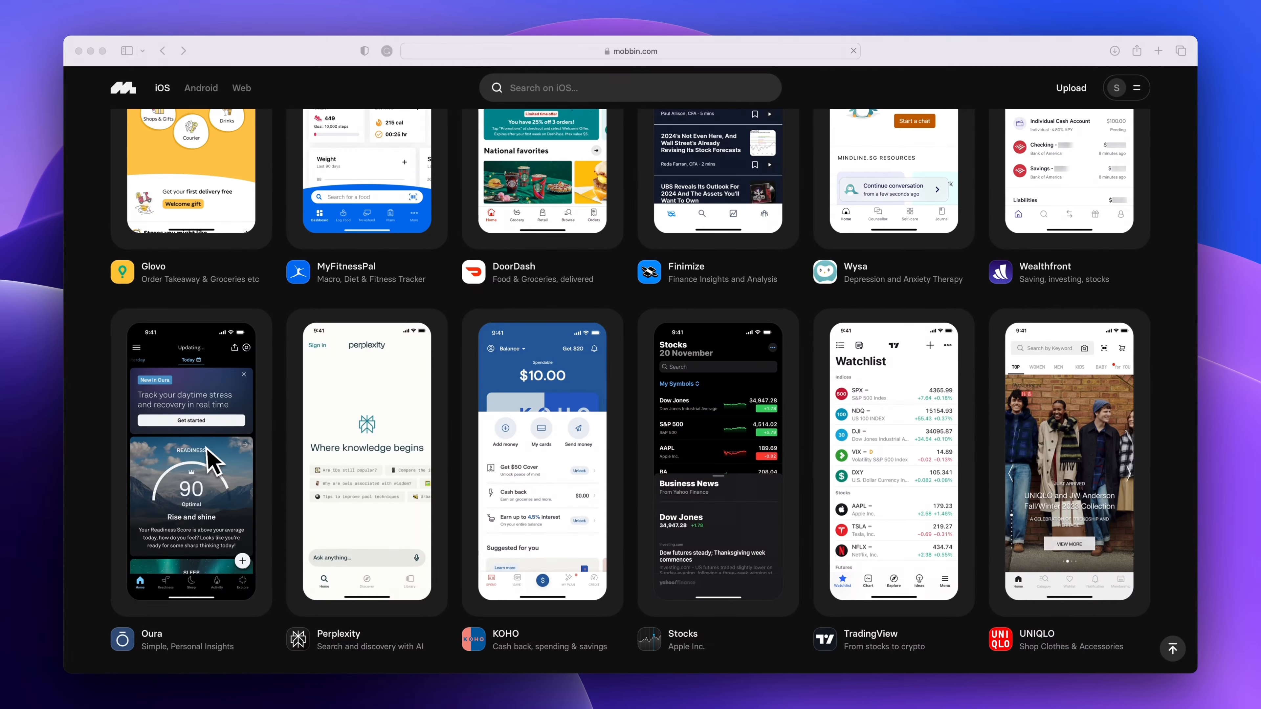
- Open the Oura app's Onboarding flow on Mobbin and show it as a prototype
click(213, 455)
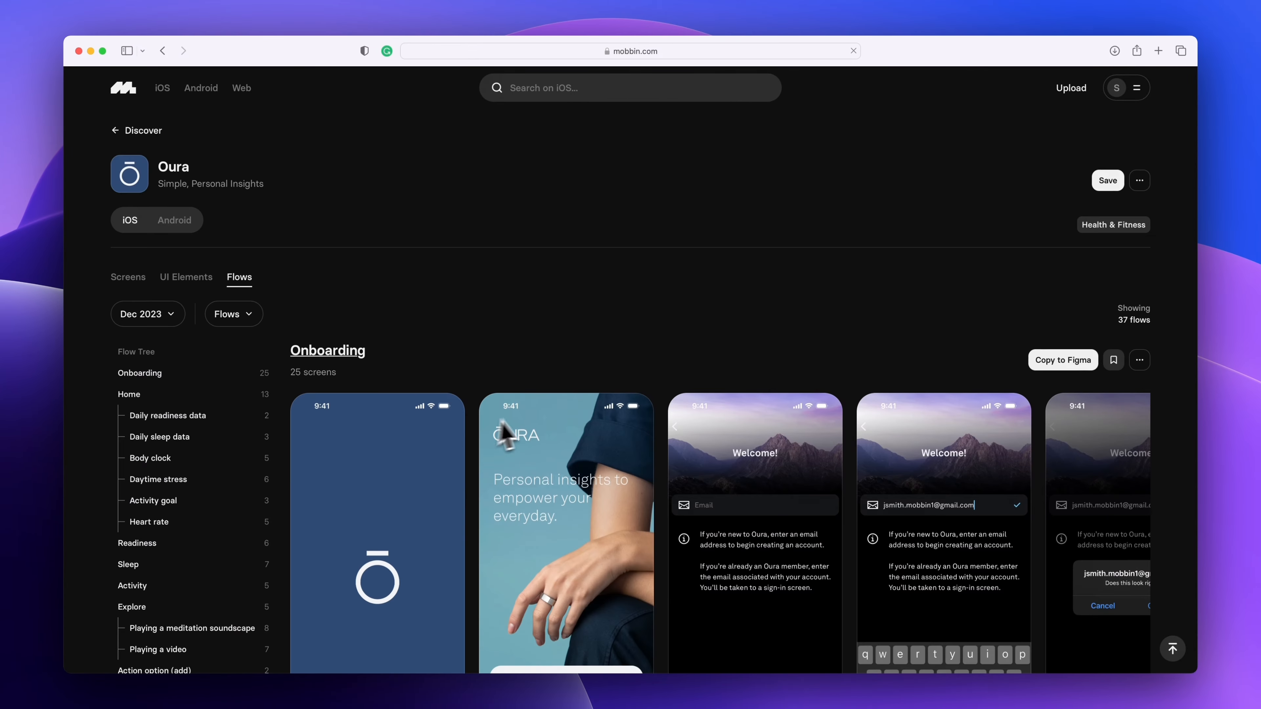
scroll(360, 332, down, 3)
click(328, 249)
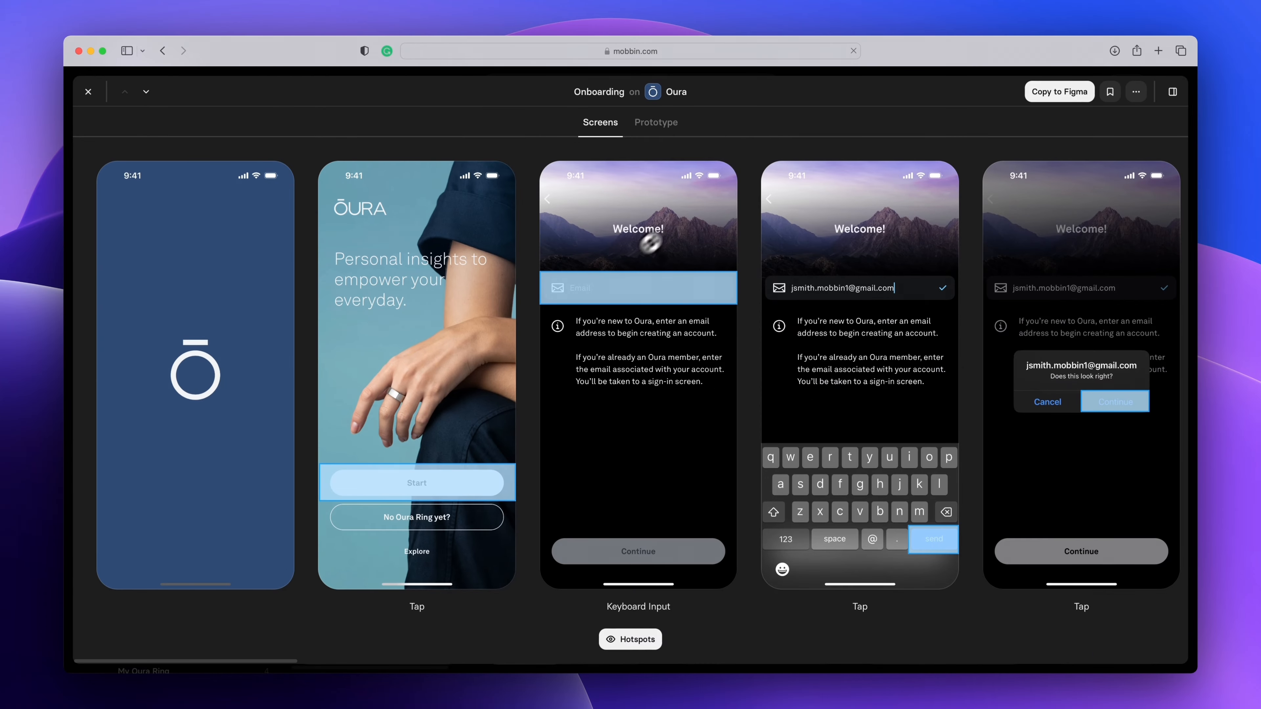
click(657, 122)
- Play the Oura onboarding prototype from its start through account setup and sign-in to the Connect your Oura Ring screen
click(650, 482)
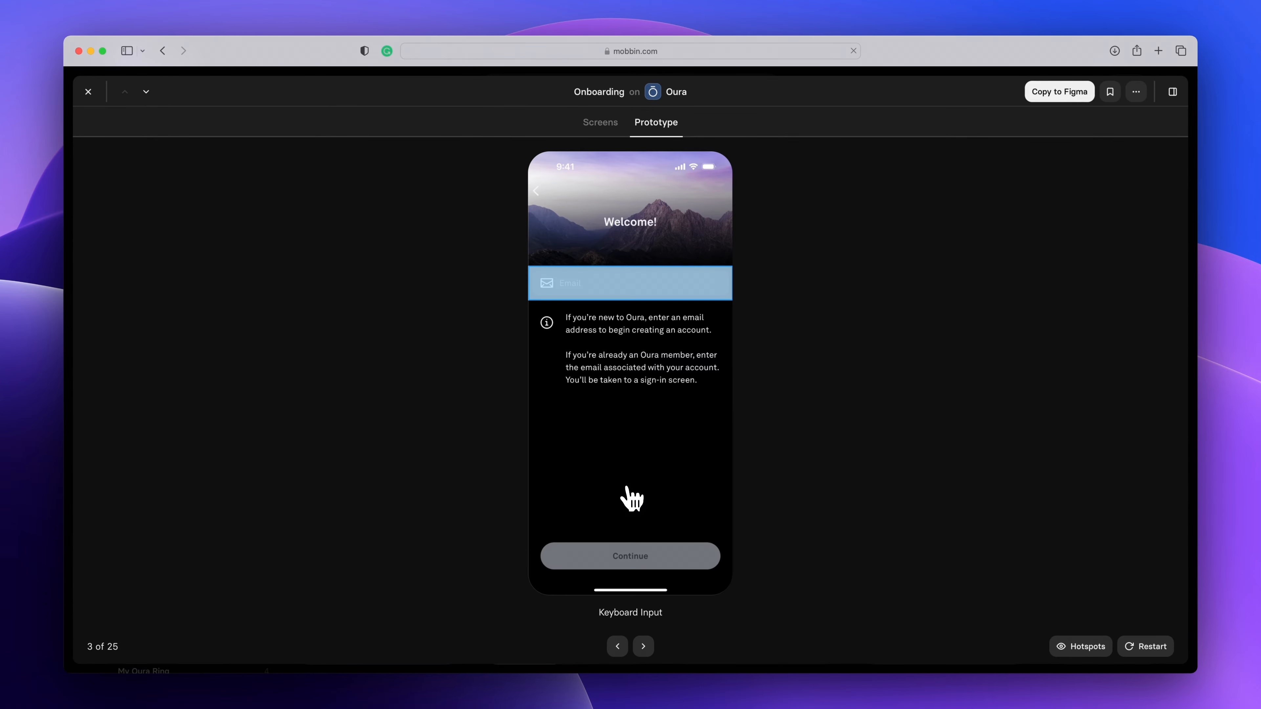
click(641, 287)
click(714, 547)
click(673, 401)
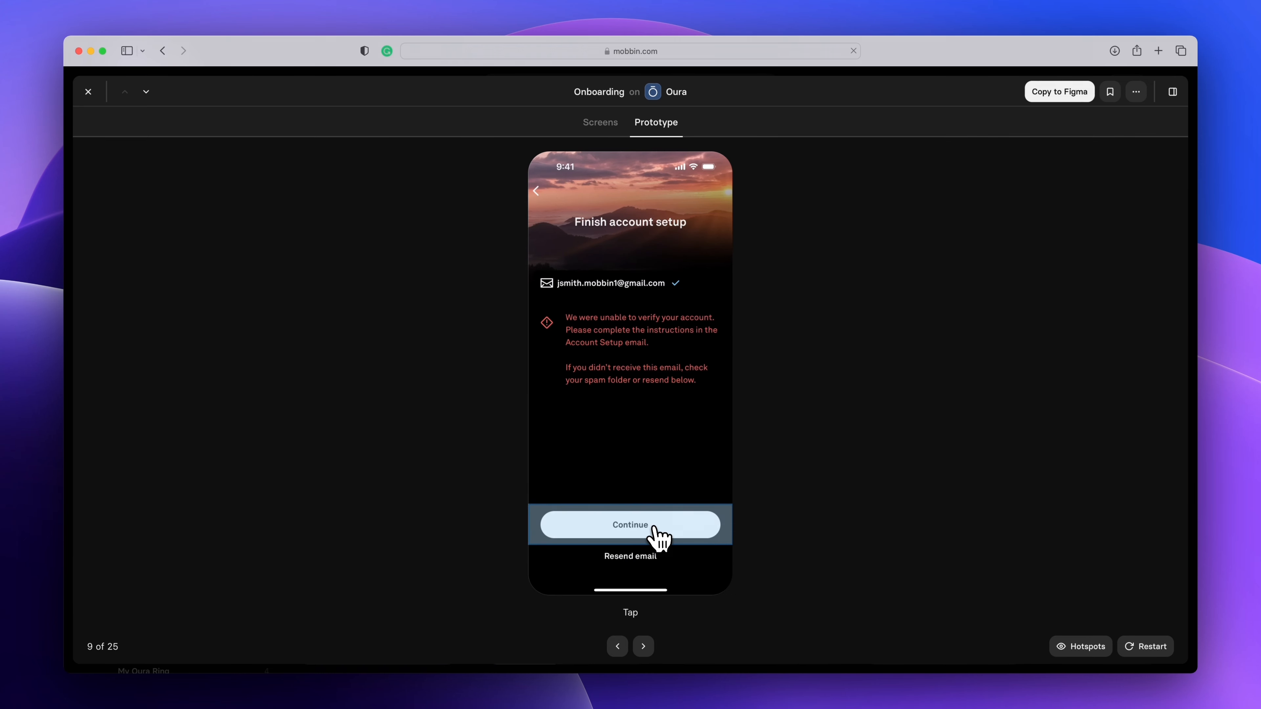
click(655, 529)
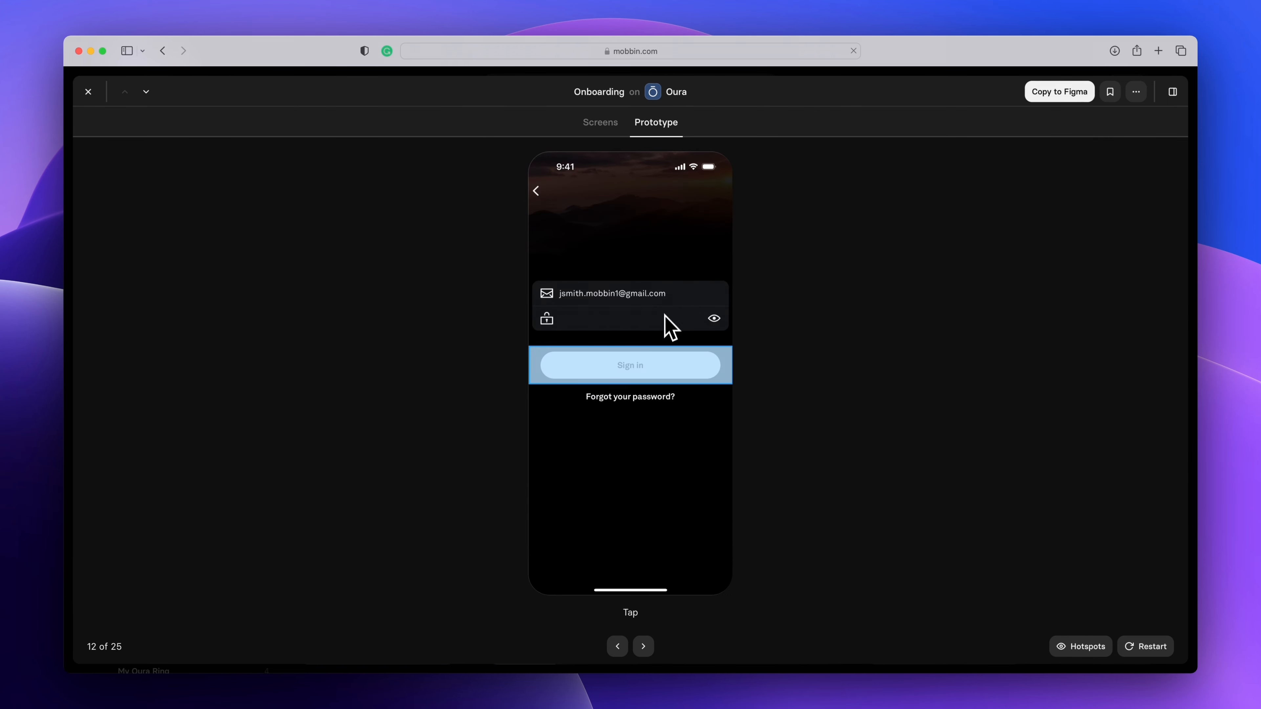
click(660, 379)
click(666, 559)
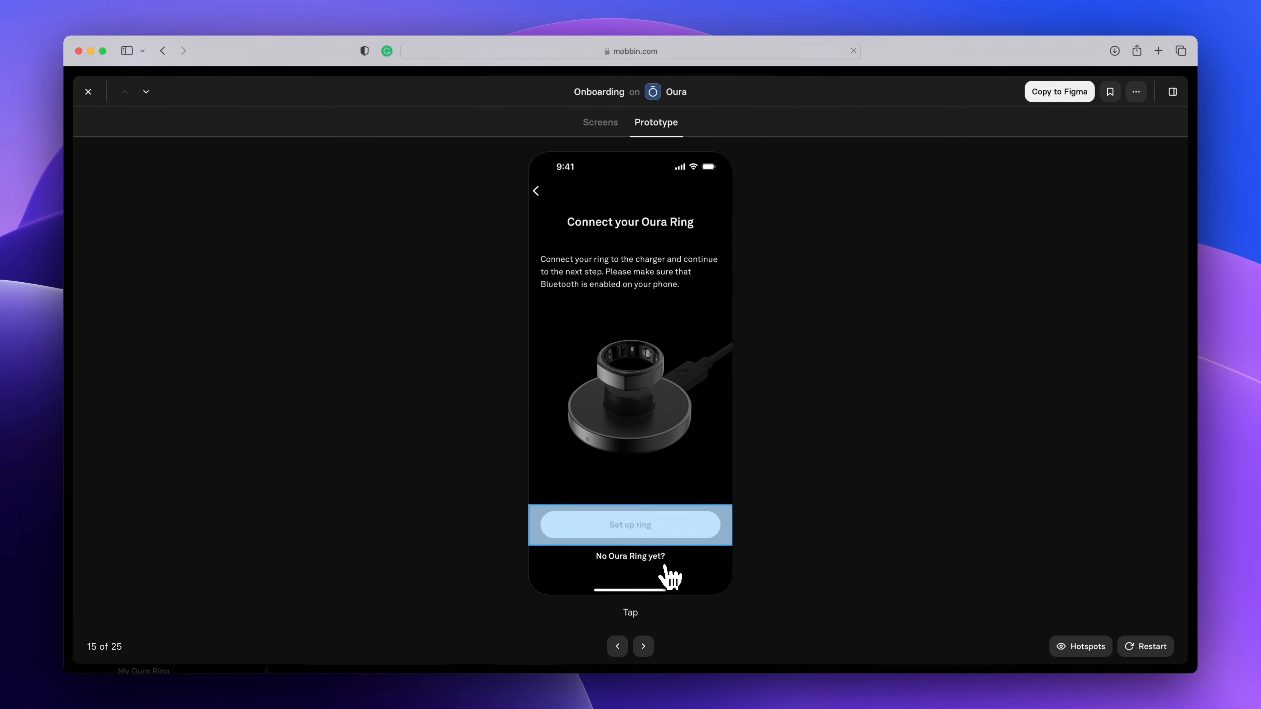
- Play the prototype's ring setup part, allowing Bluetooth use and connecting the ring
click(668, 536)
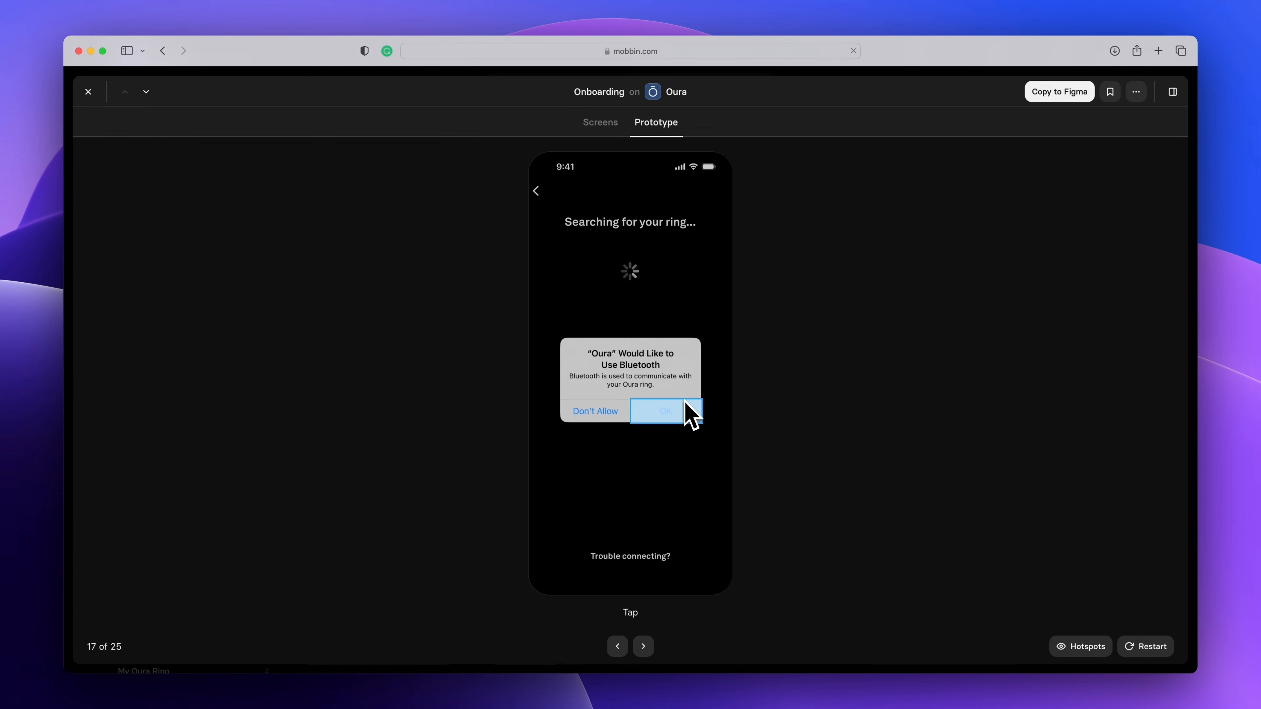
click(684, 402)
click(667, 527)
click(683, 407)
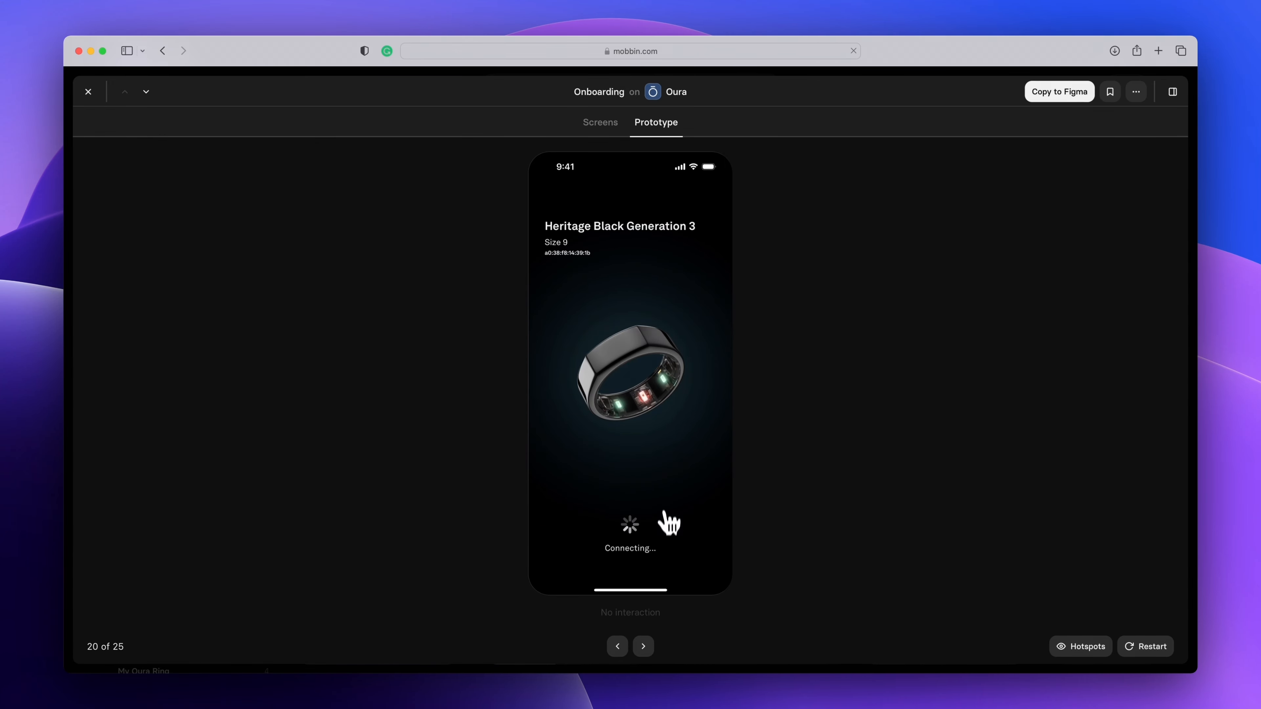
click(663, 533)
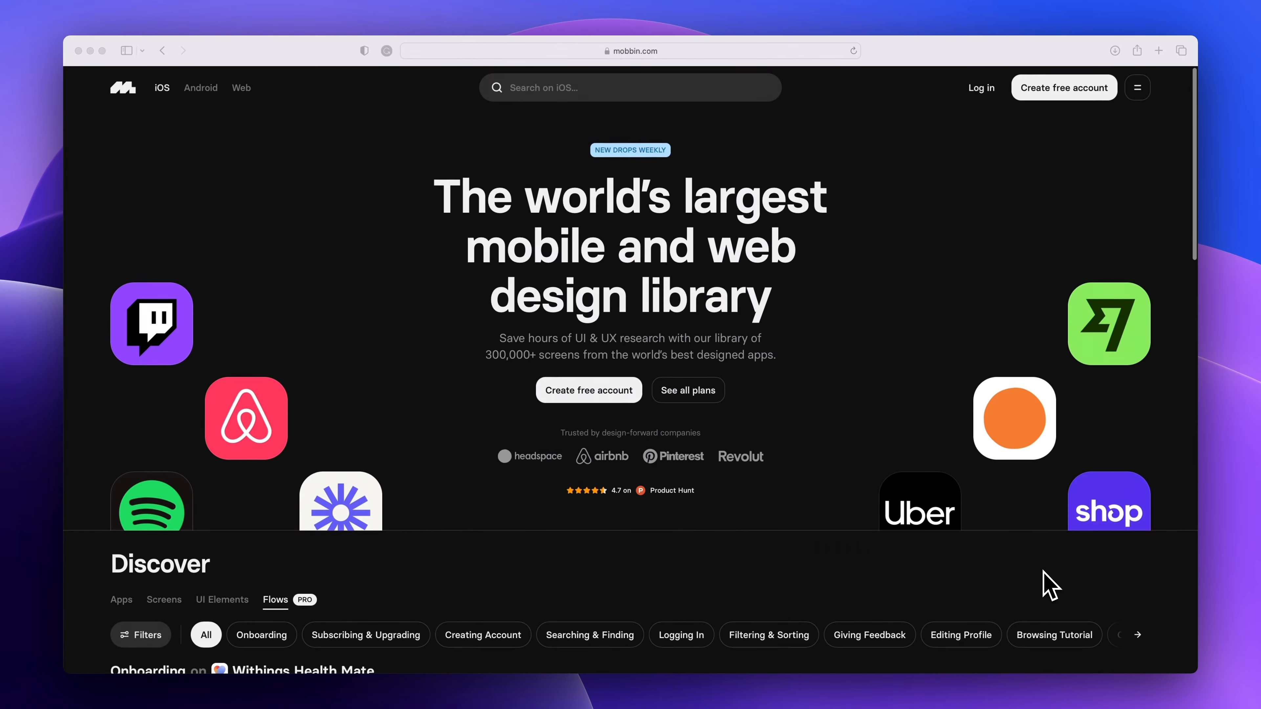
- Look through Mobbin's signed-out home page down to the Onboarding flows in its Discover section
scroll(1049, 587, down, 5)
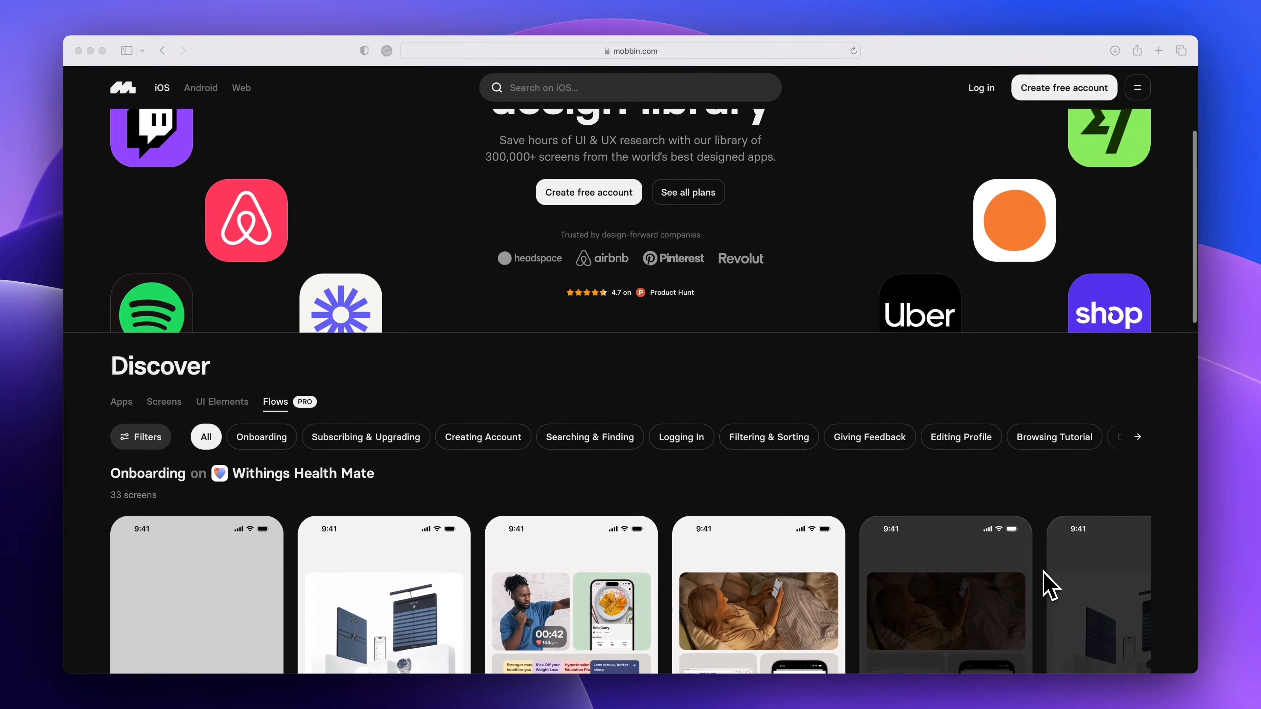
scroll(1049, 587, down, 4)
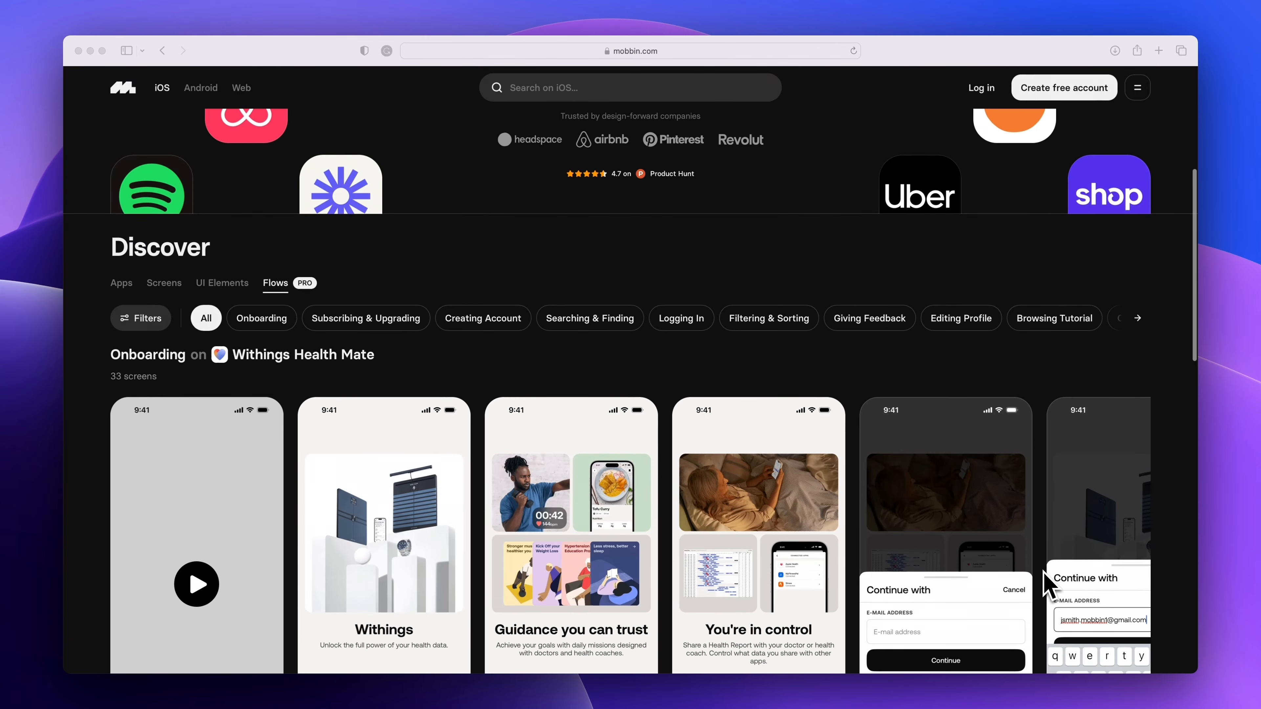
scroll(1049, 586, down, 5)
scroll(1049, 586, down, 4)
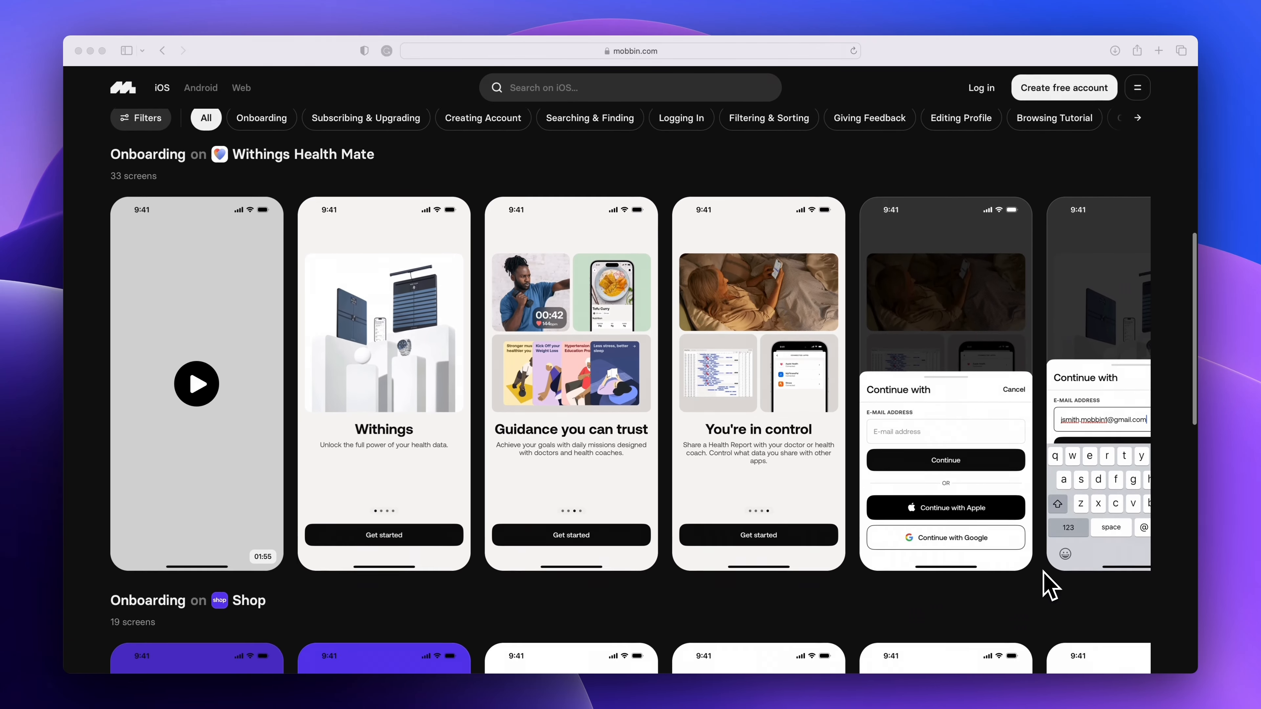
scroll(1045, 584, down, 2)
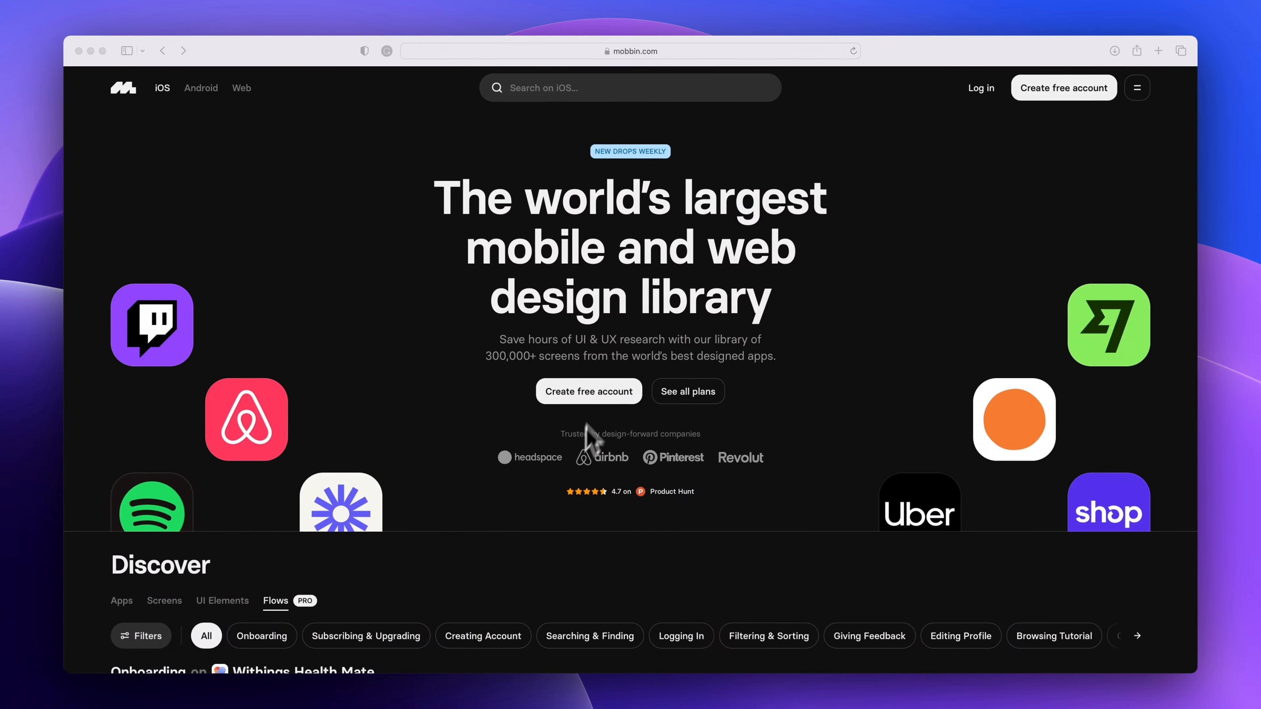
- Open Mobbin's overview of all plans and examine the Free, Pro and Team options
click(598, 395)
click(600, 395)
click(699, 393)
click(702, 398)
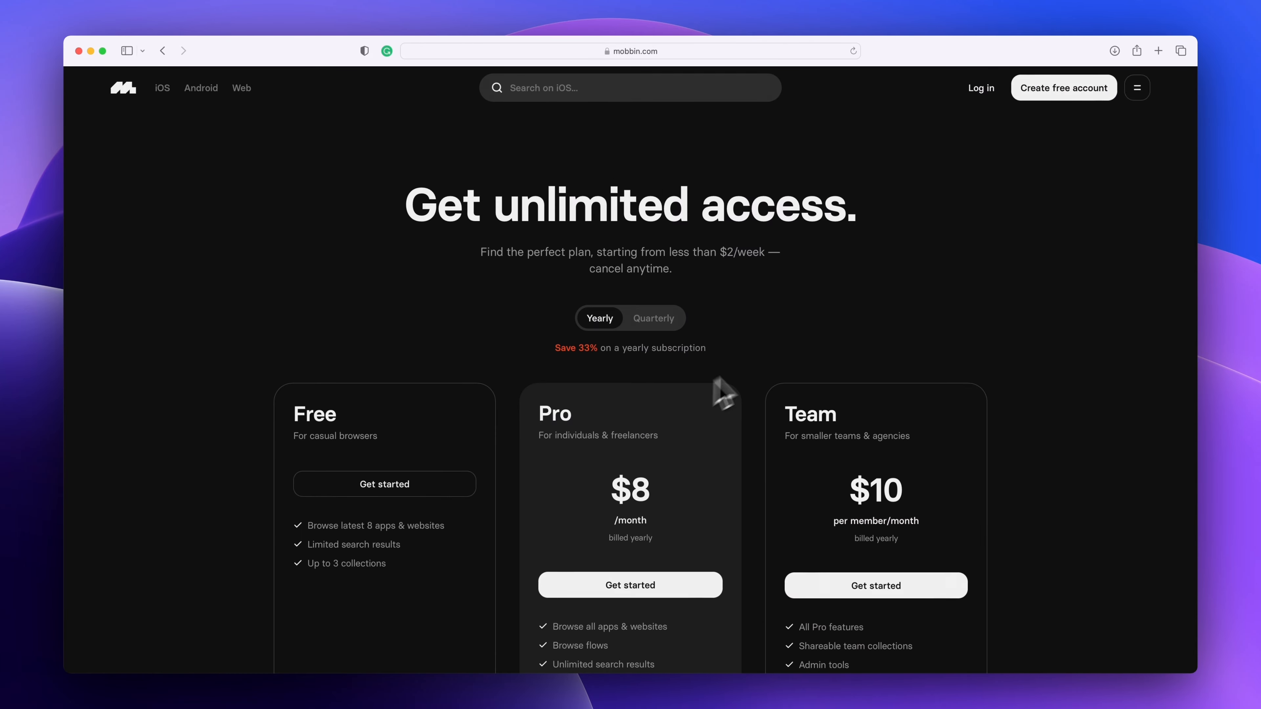
scroll(1069, 535, down, 3)
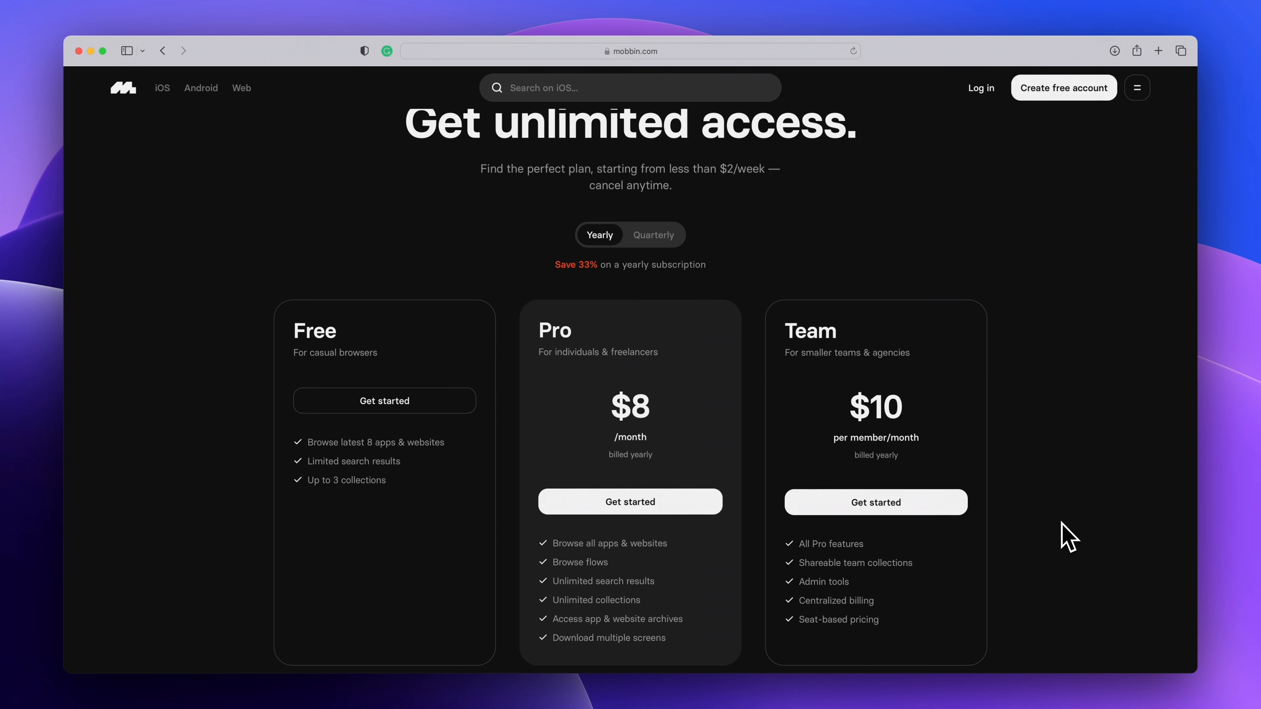
scroll(1069, 535, down, 4)
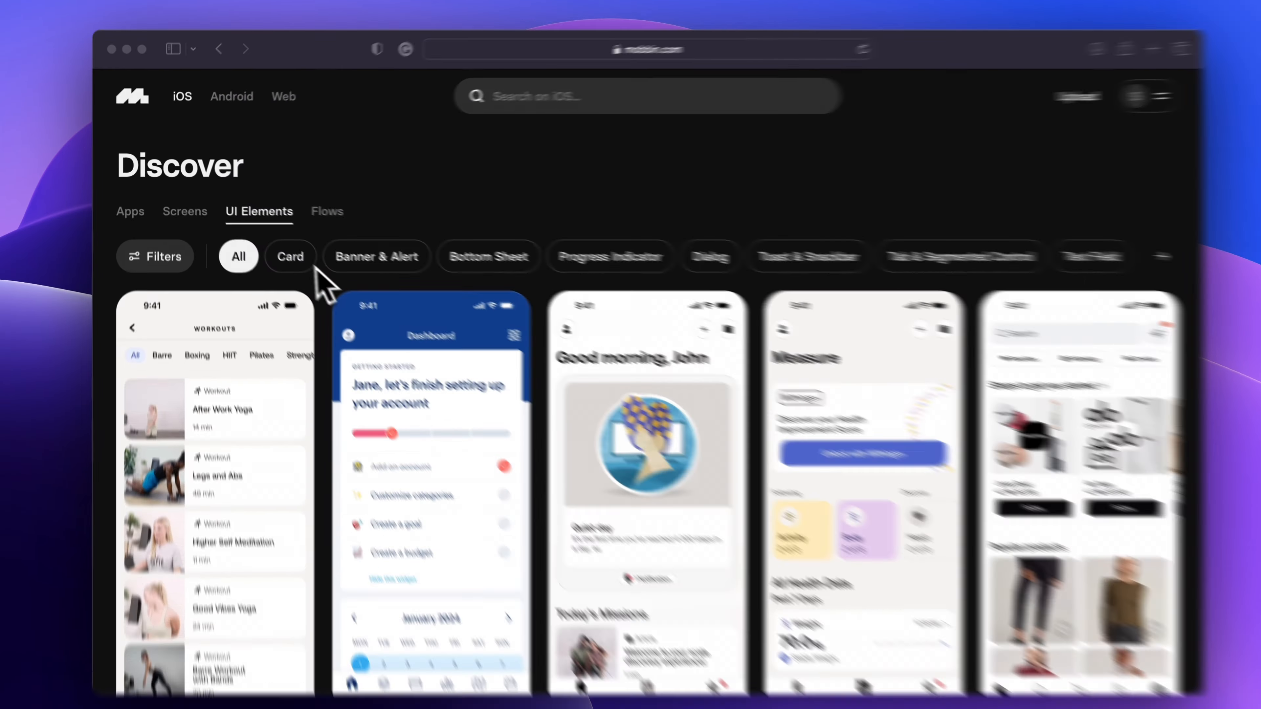
- Look at Mobbin's iOS UI Elements examples
mouse_move(289, 256)
click(424, 362)
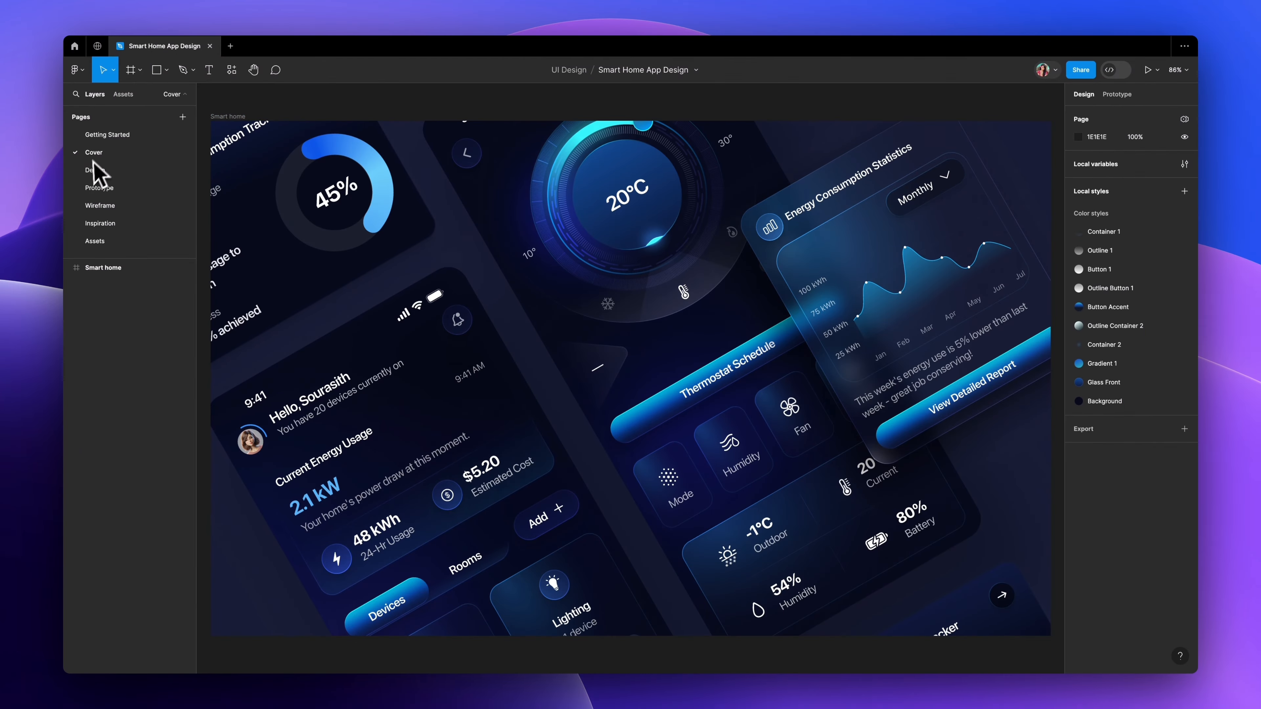
- Switch to the Smart Home App Design file in Figma and view its Design, Prototype, Wireframe, Inspiration and Assets pages
click(94, 171)
click(98, 189)
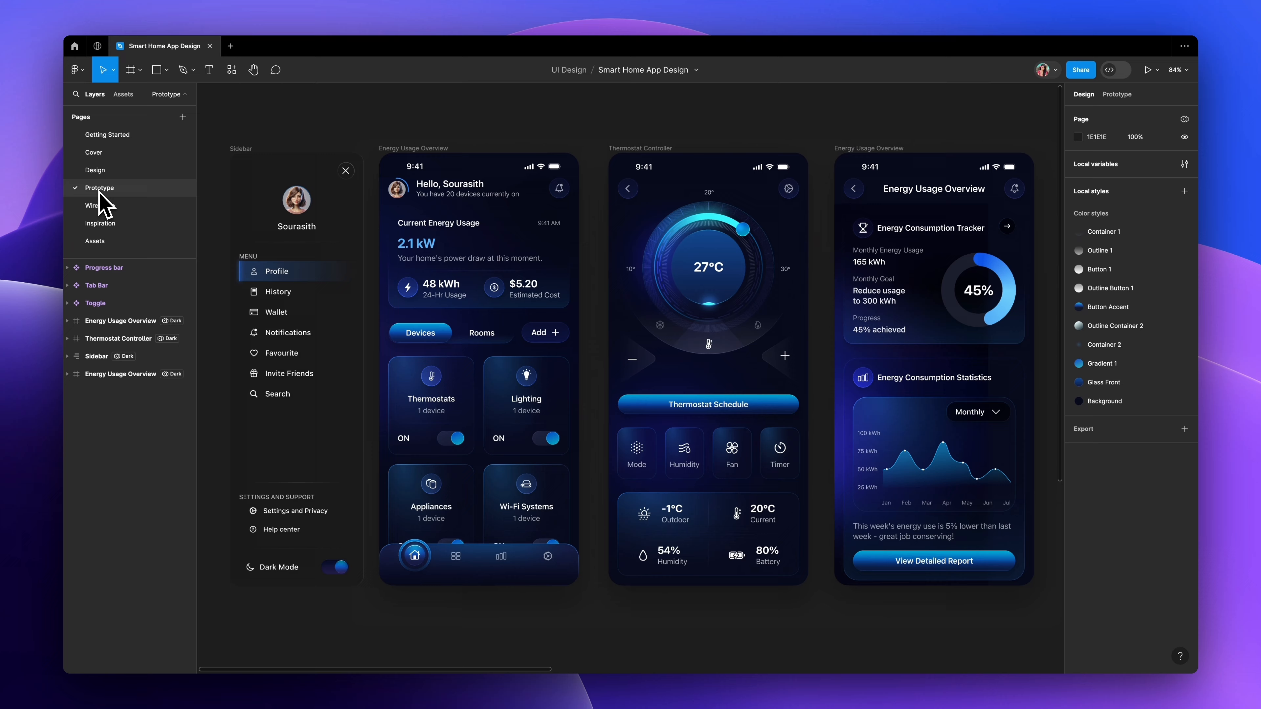
click(98, 206)
click(104, 224)
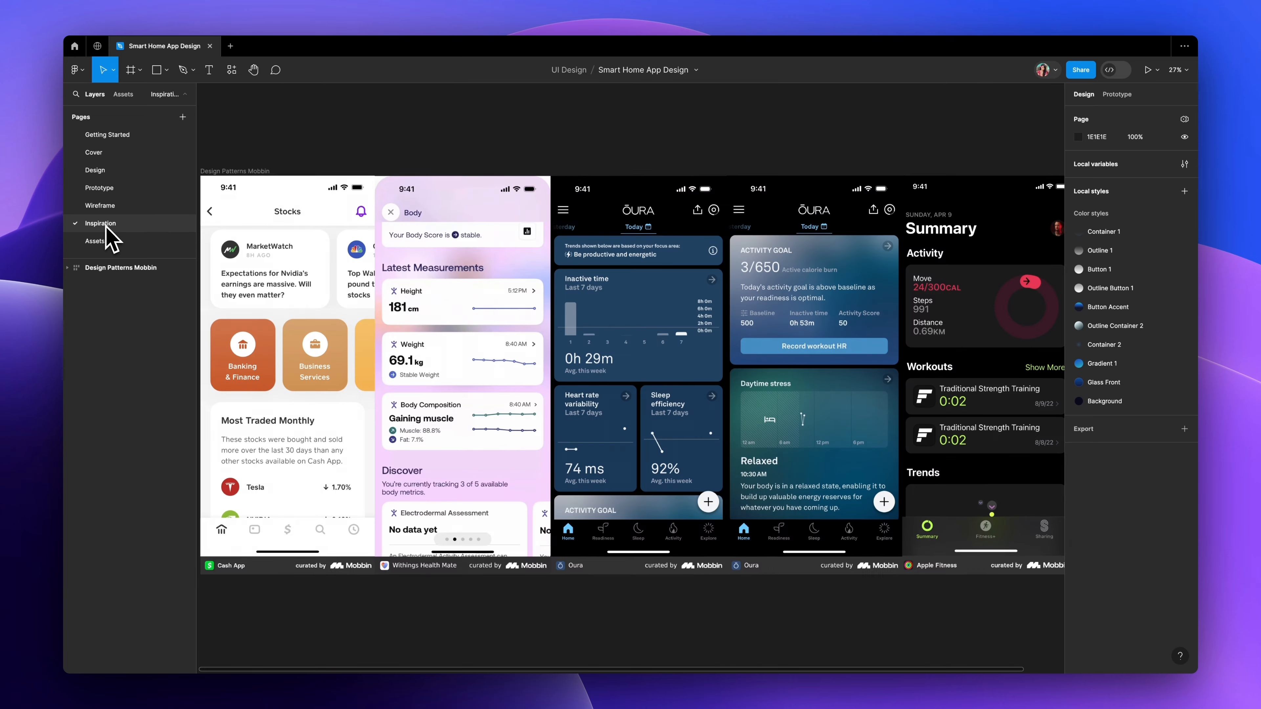
click(96, 241)
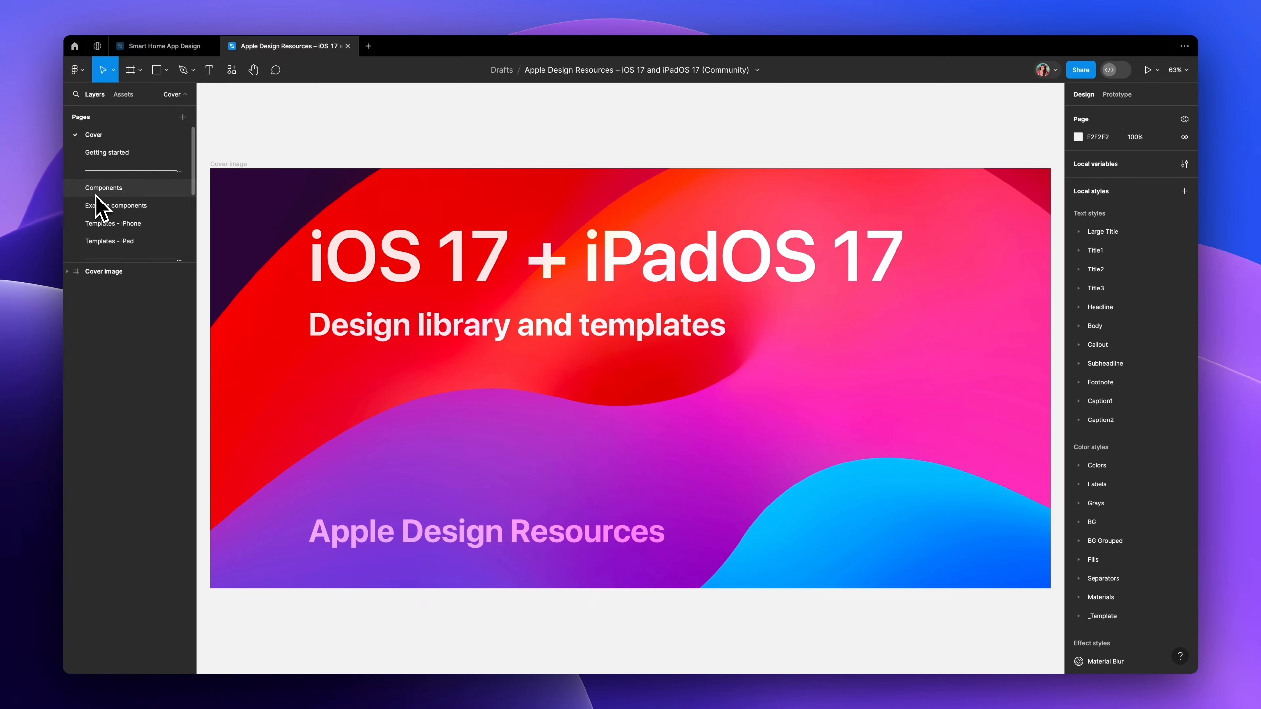
- Open the Components page of the Apple Design Resources iOS 17 file and browse all symbols in SF Symbols
click(98, 190)
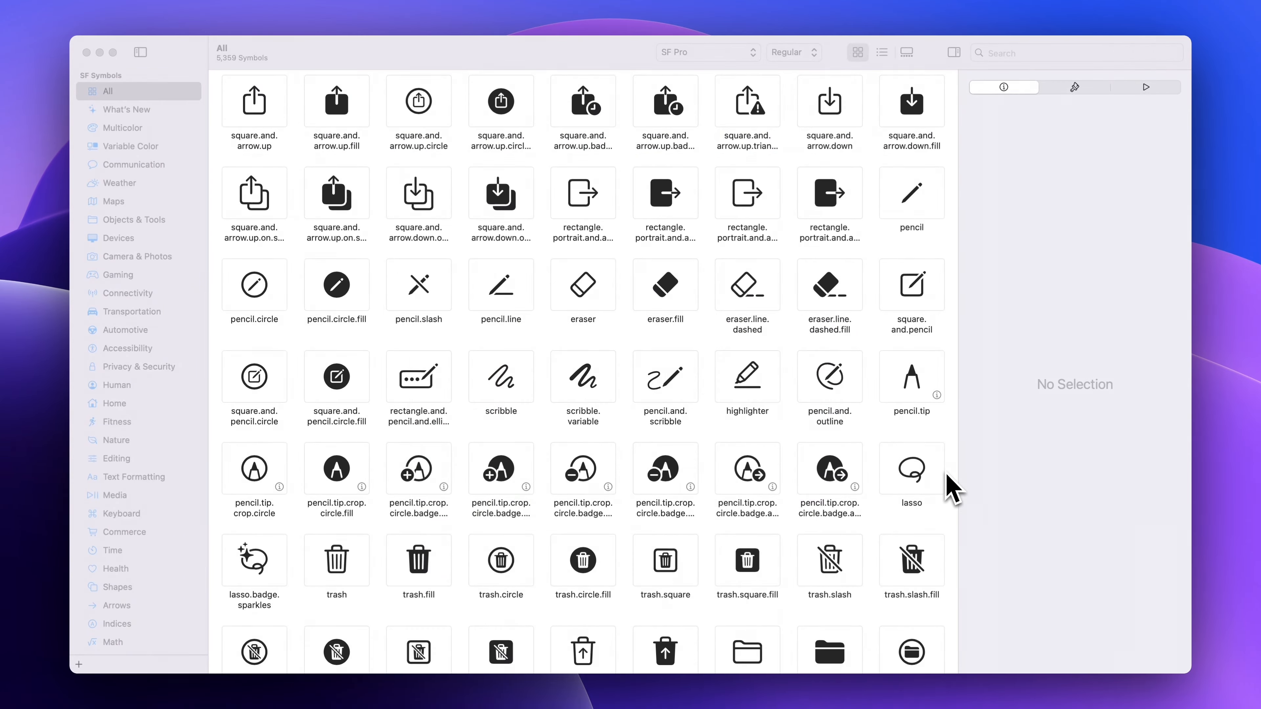
scroll(947, 477, down, 3)
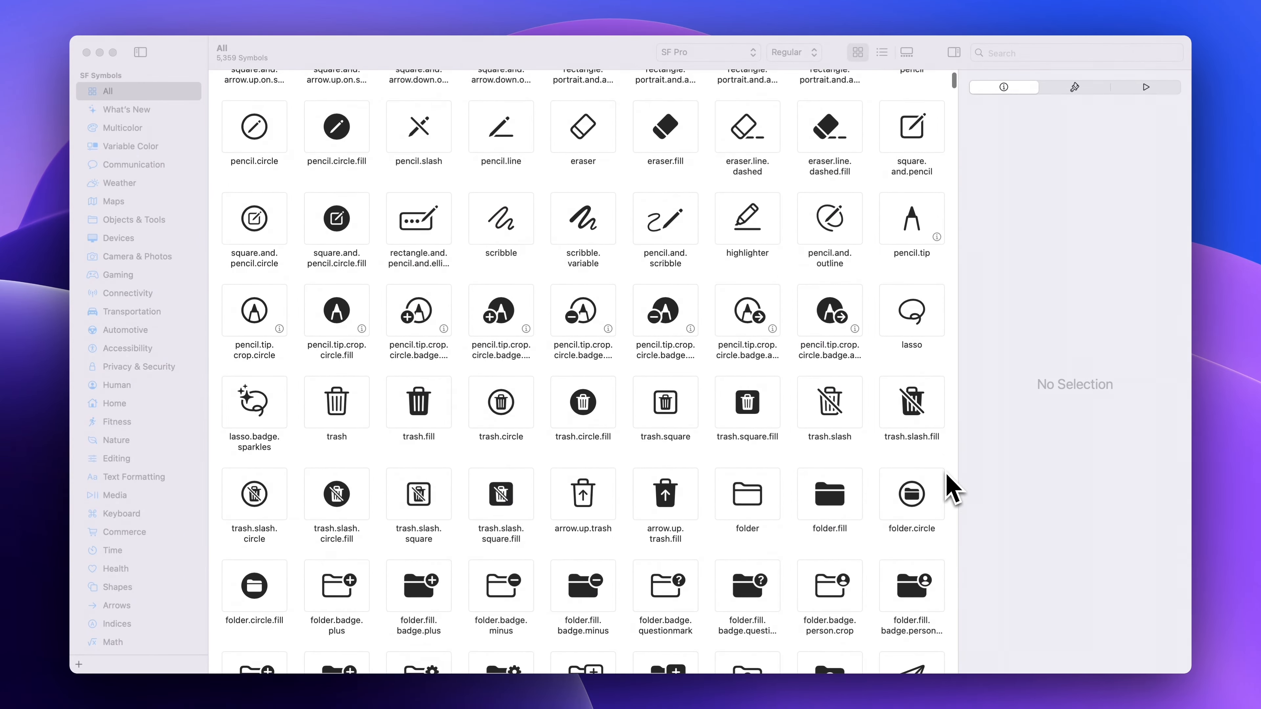
scroll(953, 489, down, 15)
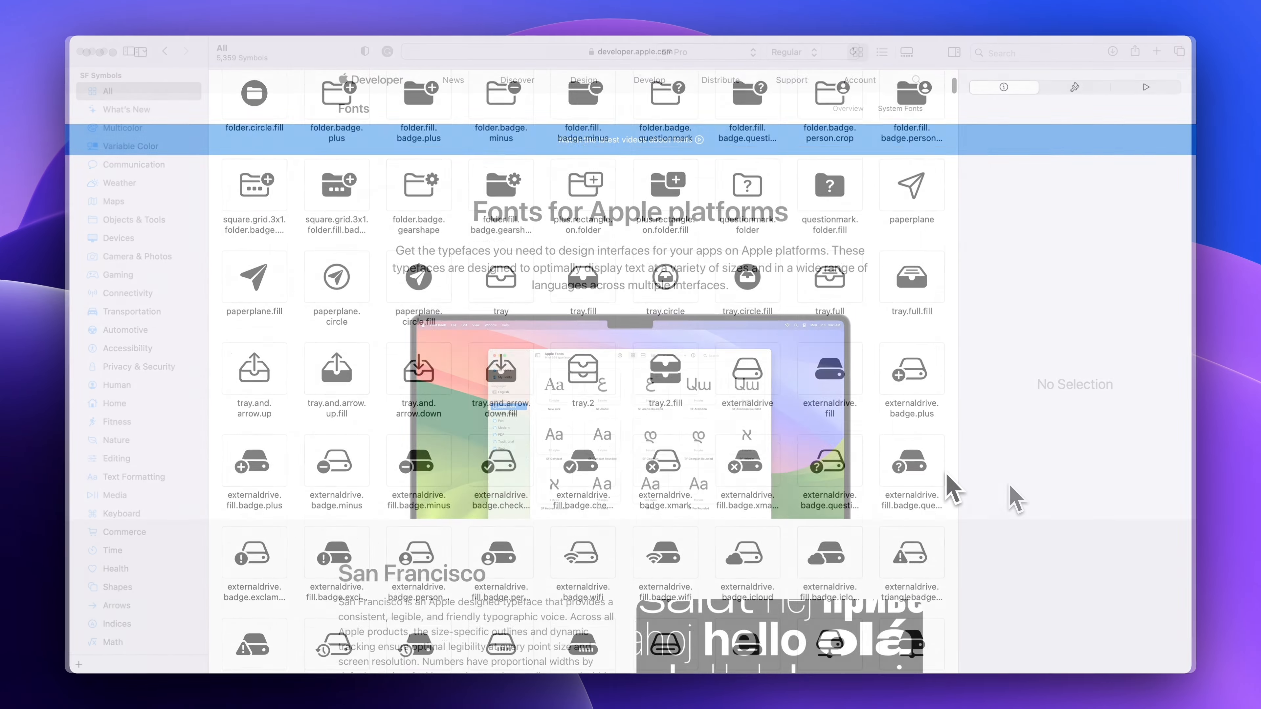
- Look at Apple's developer pages for the platform fonts and the SF Symbols 5 download
scroll(1008, 501, down, 15)
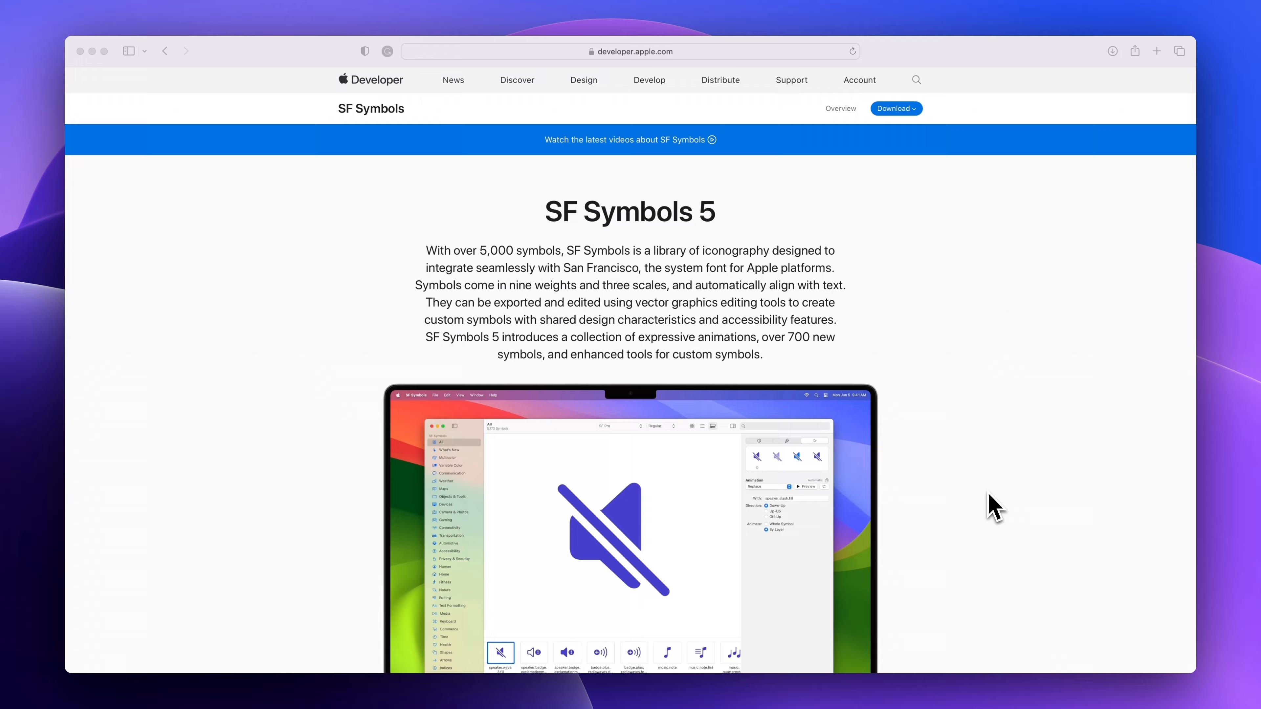
click(911, 110)
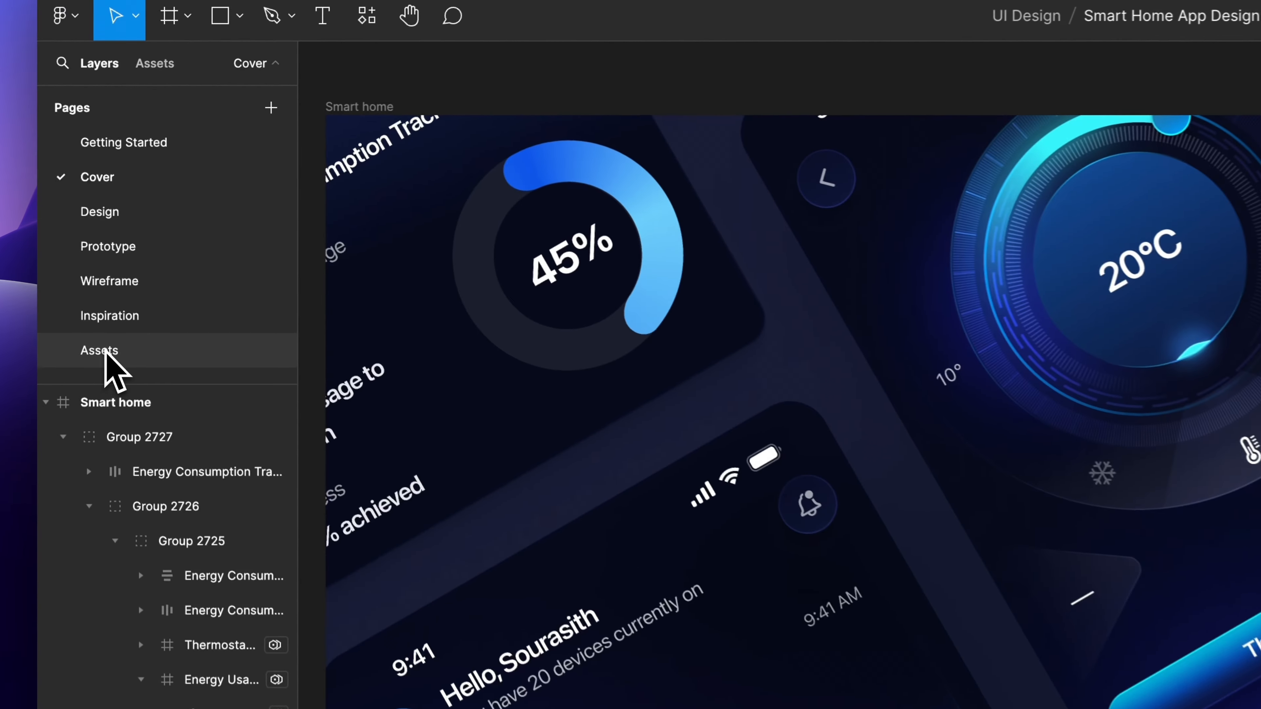
- Open the Wireframe page and draw a 230 × 230 ellipse centred inside the large circle of the thermostat screen
click(96, 241)
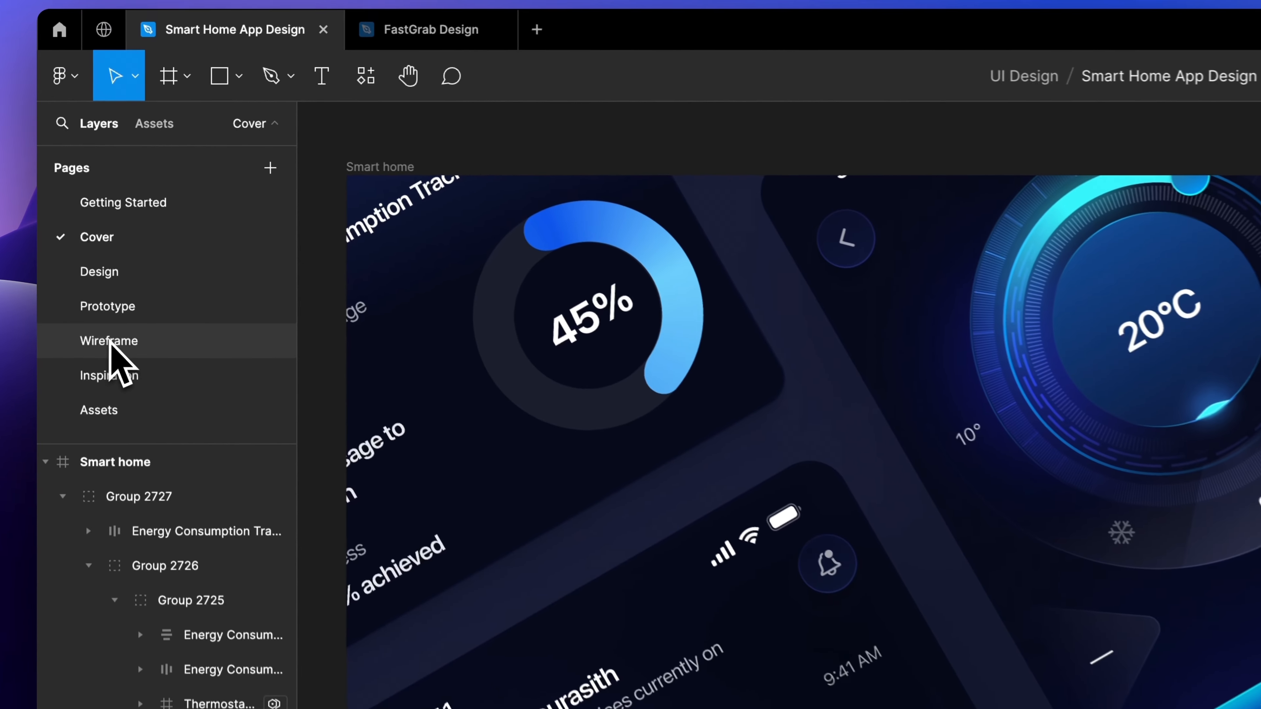
click(102, 206)
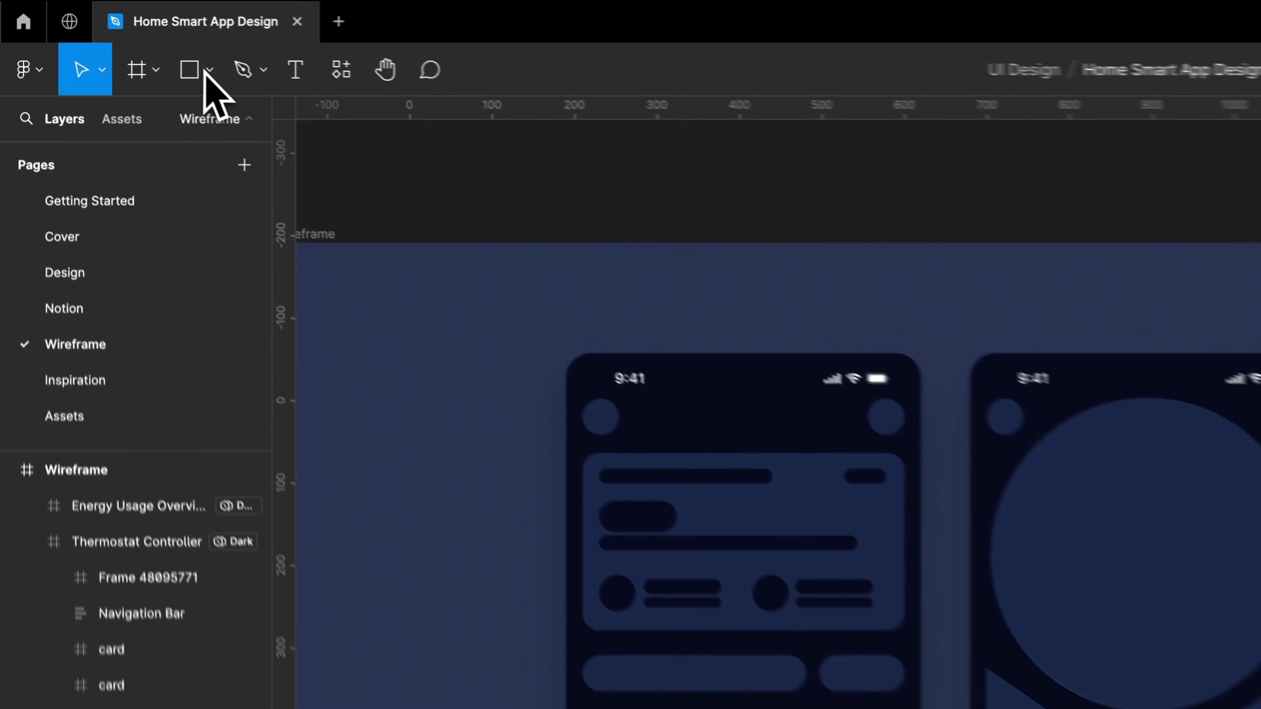
click(114, 39)
click(92, 111)
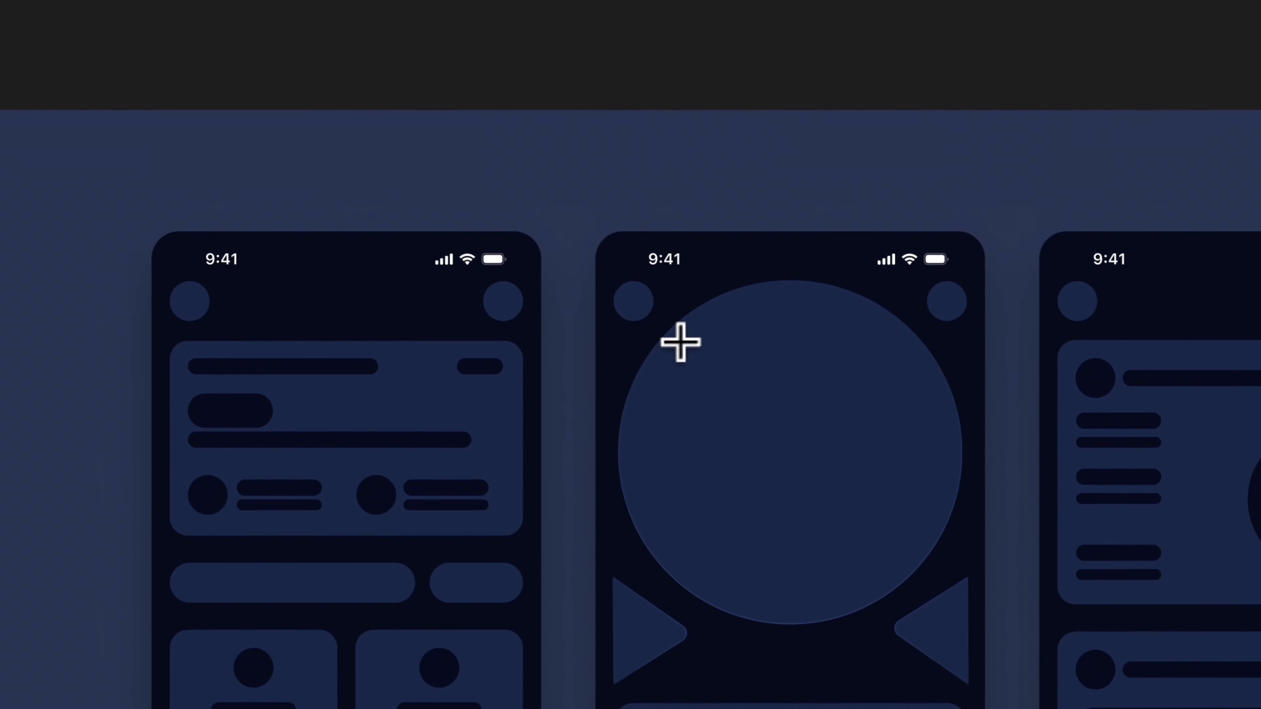
mouse_move(676, 338)
mouse_down()
mouse_move(879, 569)
mouse_move(875, 549)
mouse_up()
drag(780, 442, 788, 451)
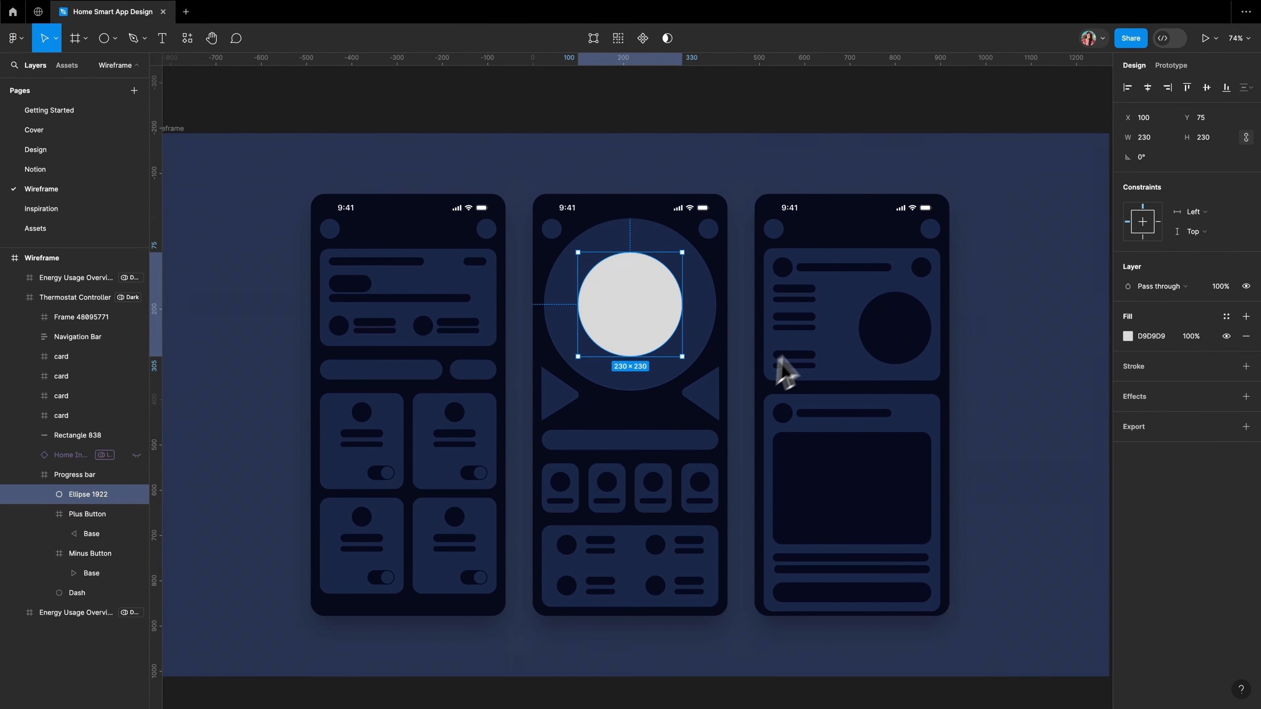
- Subtract the inner circle from the large circle behind it to form a ring
click(568, 306)
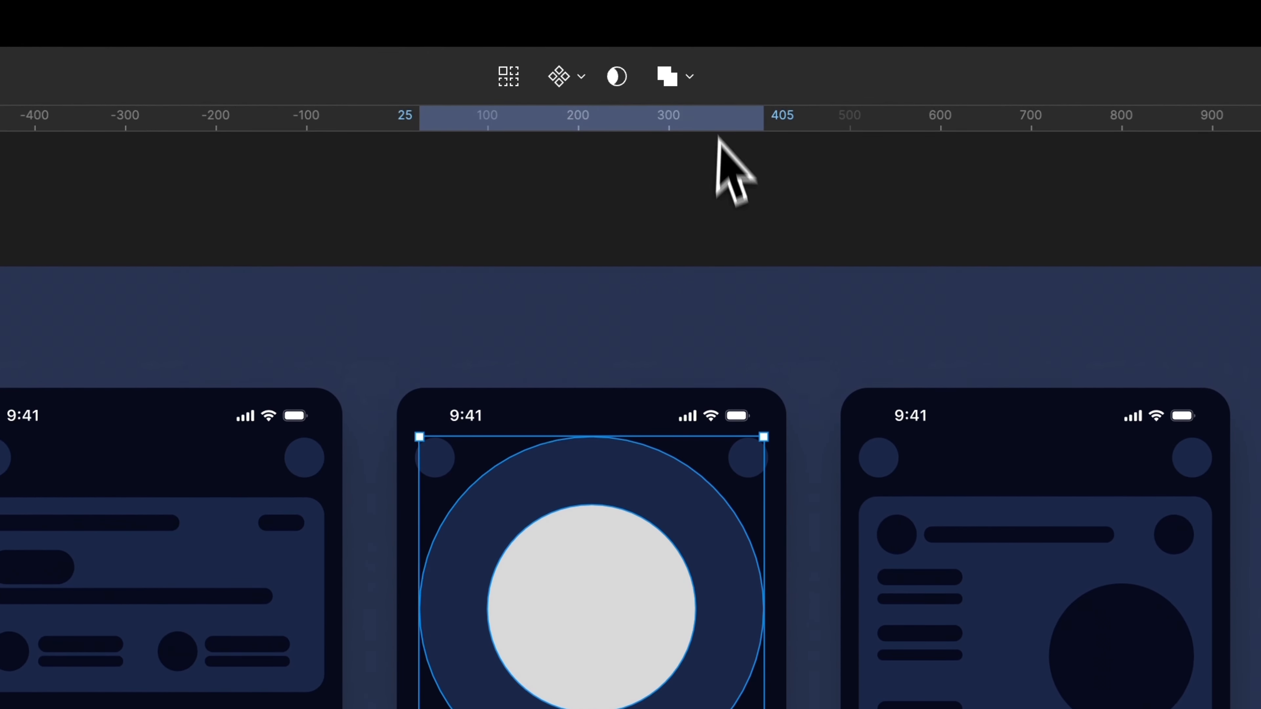
click(695, 79)
click(668, 166)
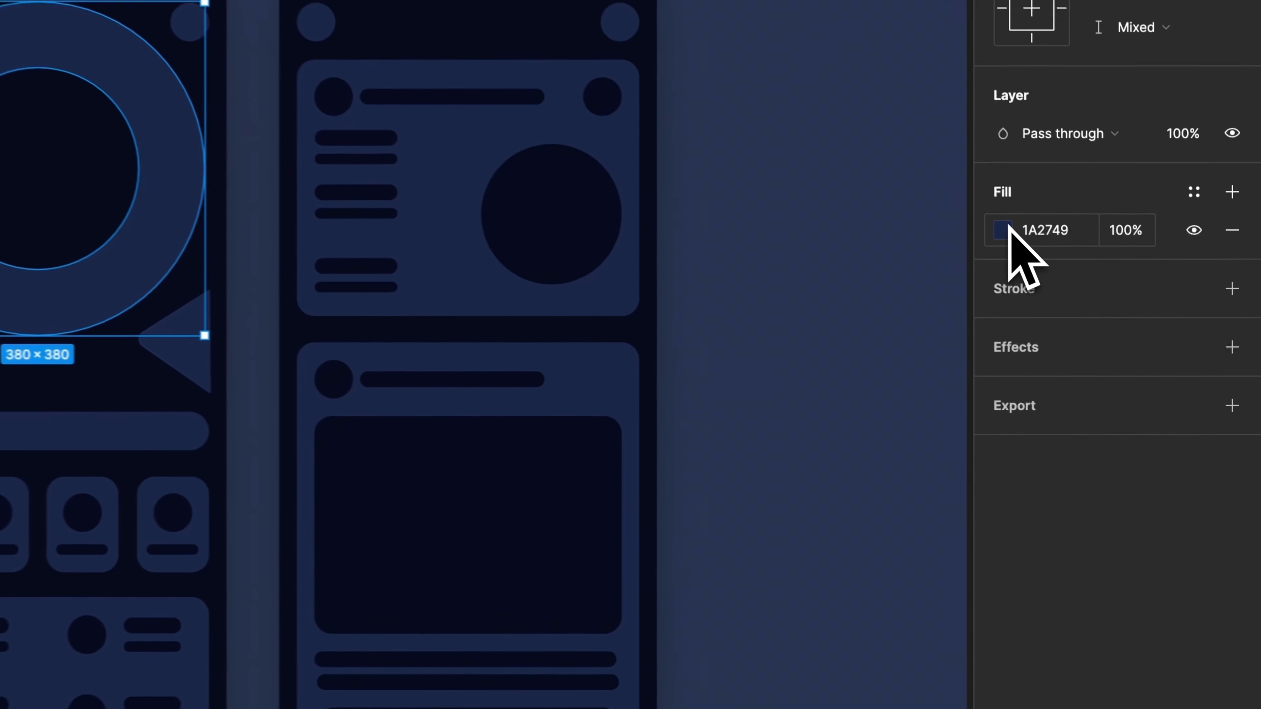
- Give the ring a linear gradient fill from white FFFFFF at 0% opacity to solid white
click(1128, 336)
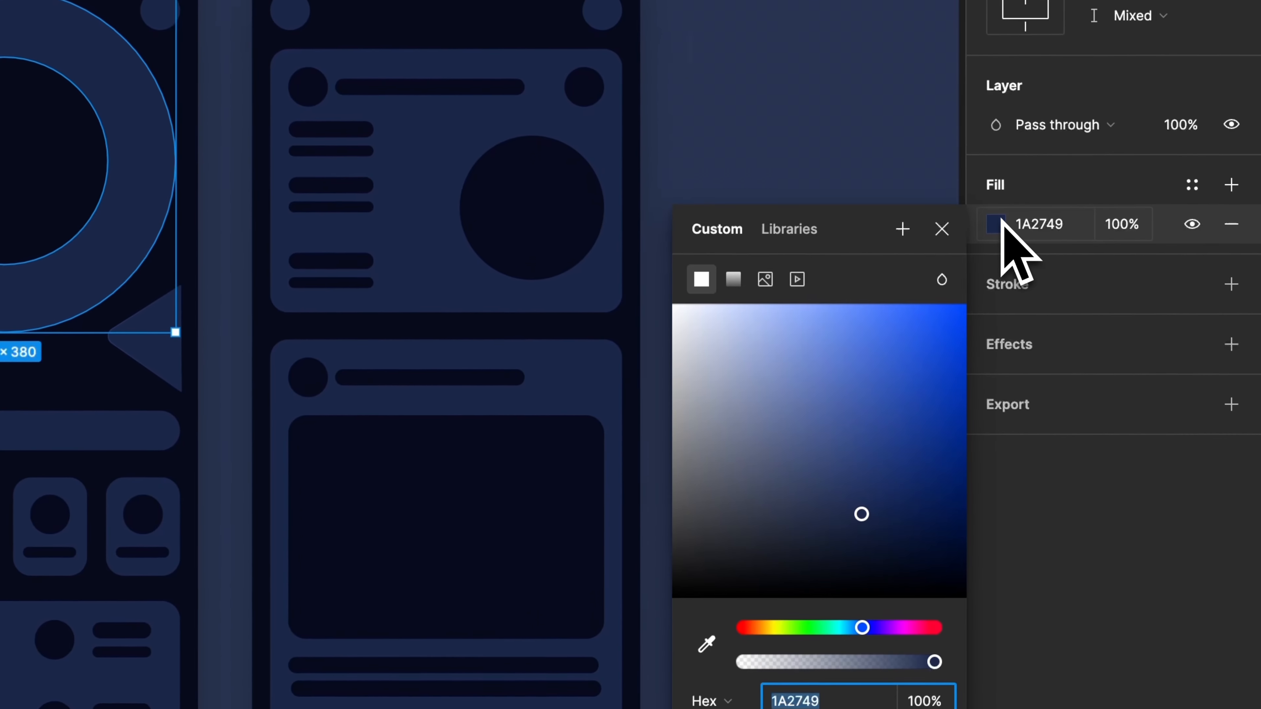
click(731, 279)
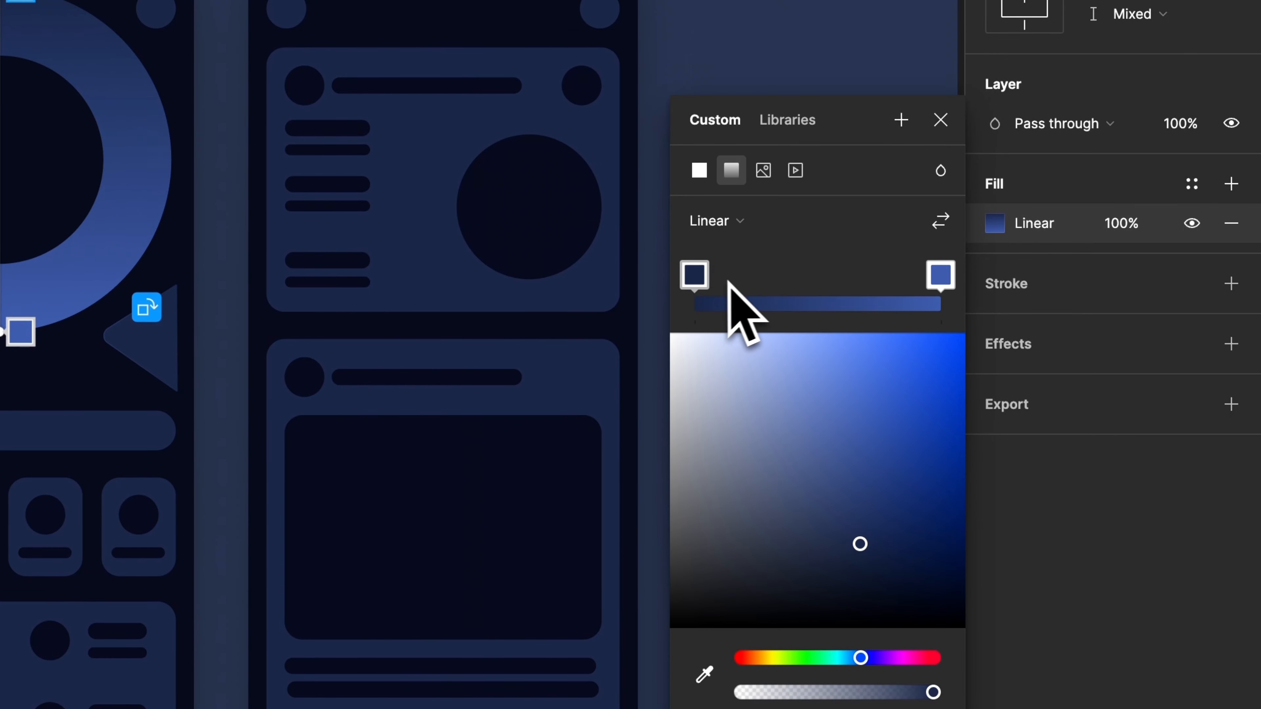
click(694, 275)
drag(847, 561, 673, 338)
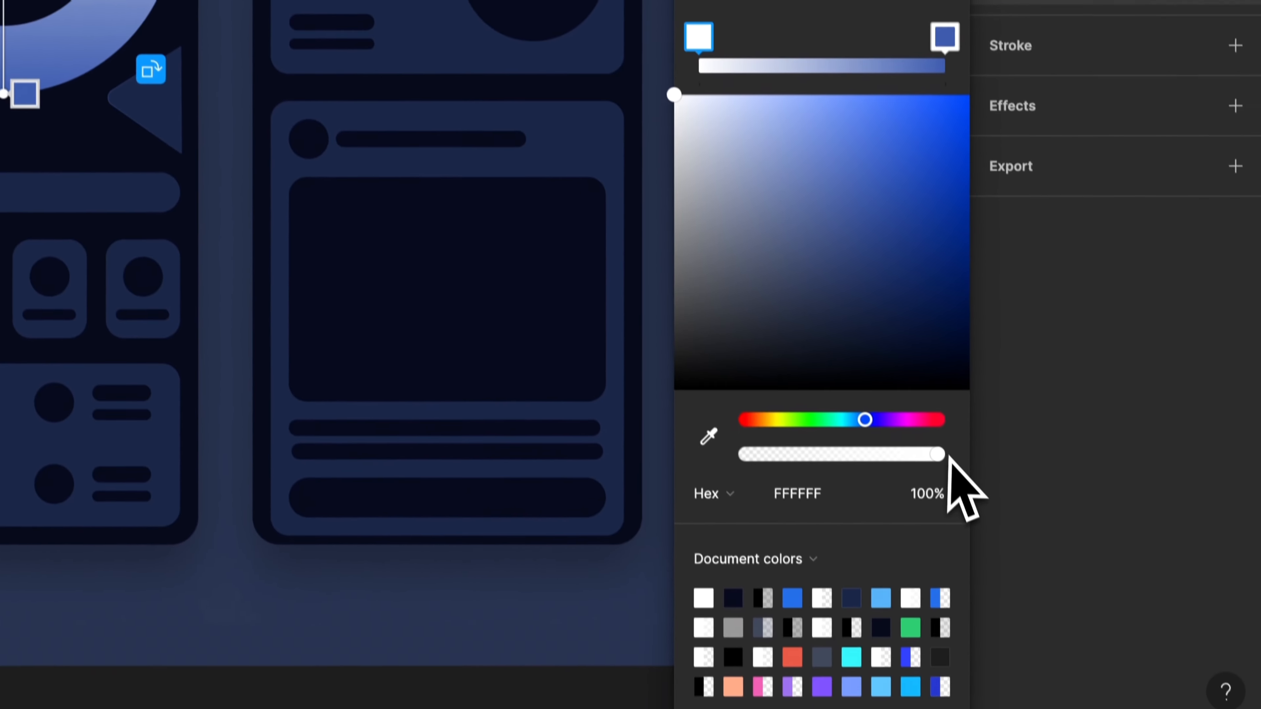
drag(994, 708, 799, 708)
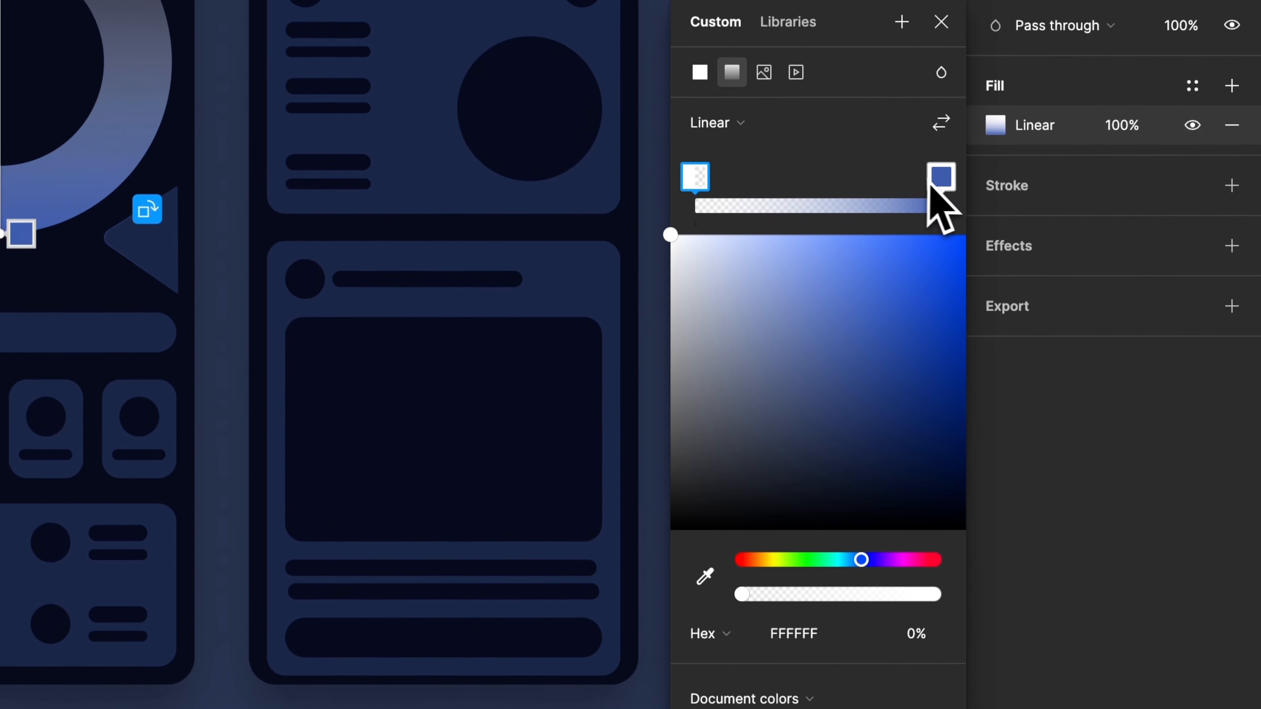
click(941, 30)
drag(861, 330, 774, 248)
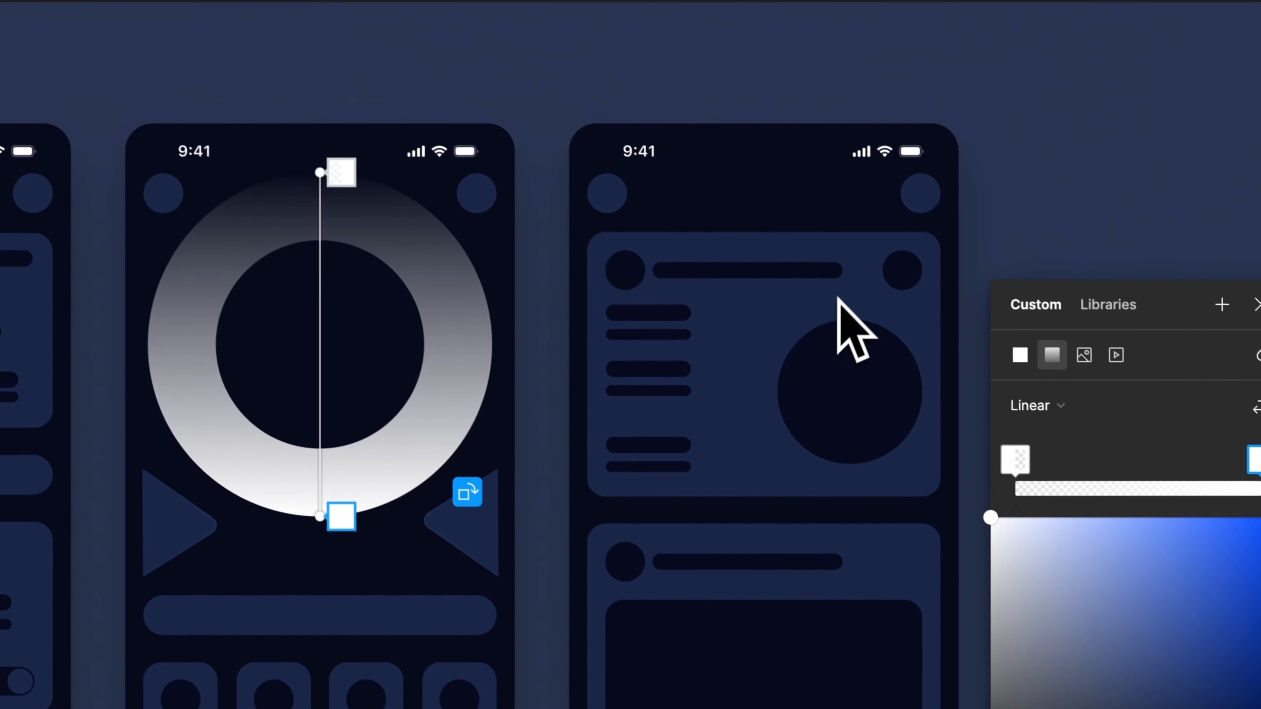
- Move the fill gradient's transparent stop down towards the ring's lower edge and set the fill opacity to 10%
mouse_move(351, 175)
mouse_down()
mouse_move(314, 414)
mouse_move(325, 451)
mouse_up()
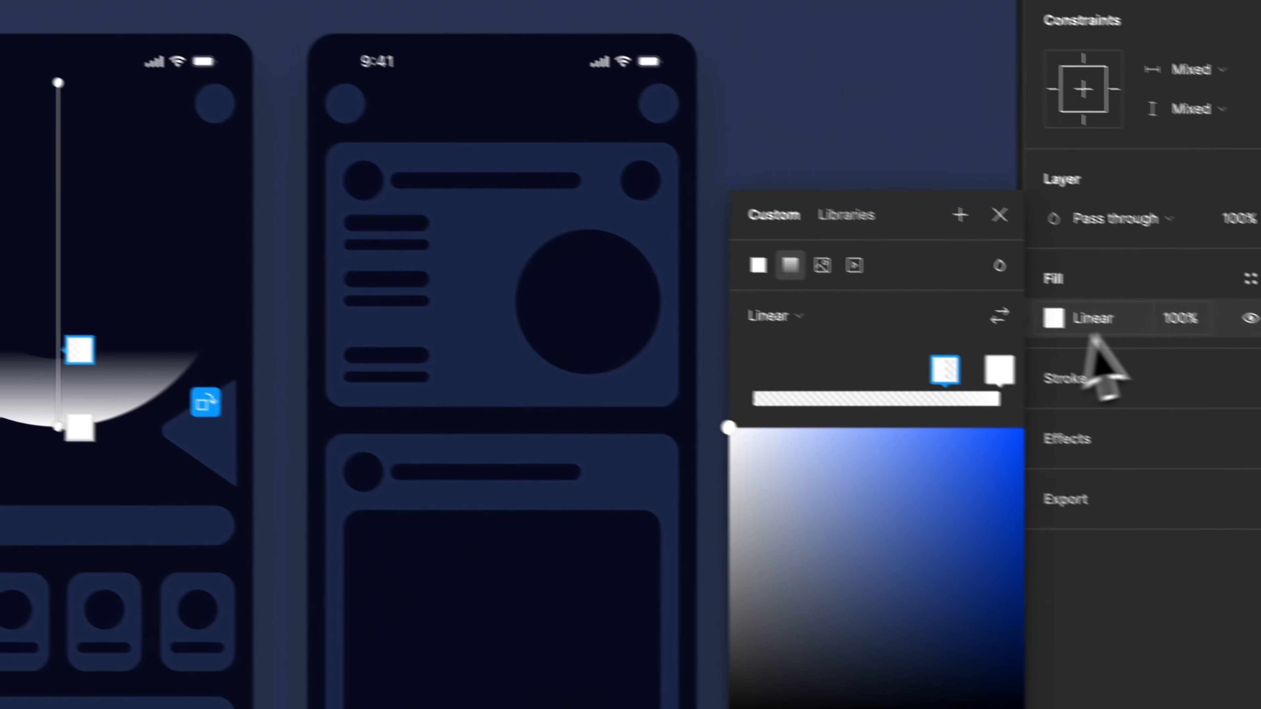
click(1135, 298)
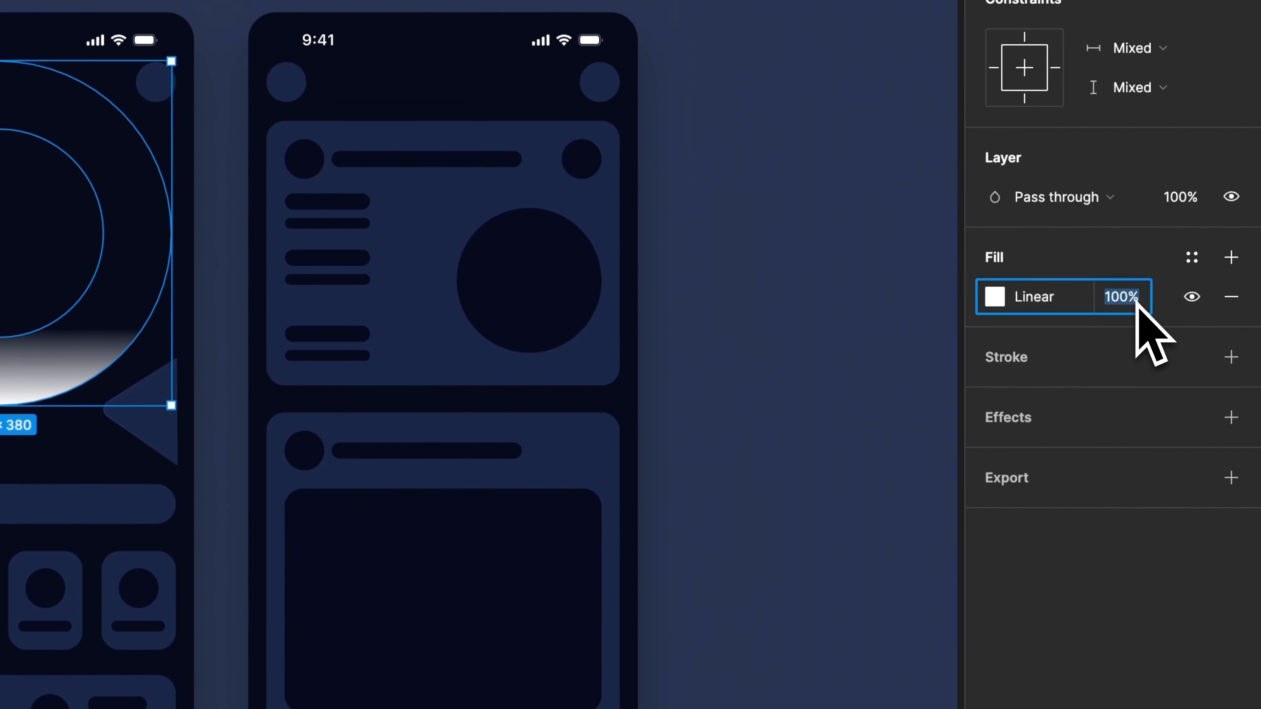
text(10)
key(Return)
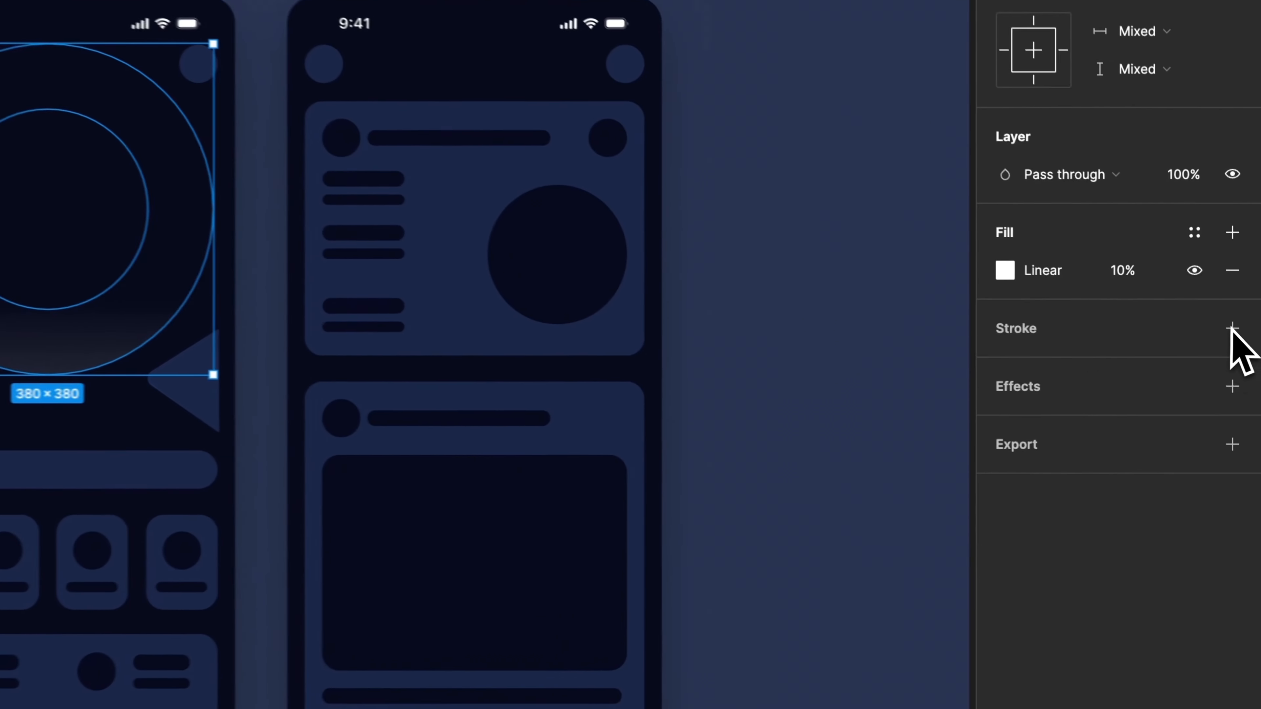
- Add a stroke to the ring with a linear gradient from FFFFFF at 0% to FFFFFF at 100%
click(1233, 328)
click(1004, 366)
click(752, 220)
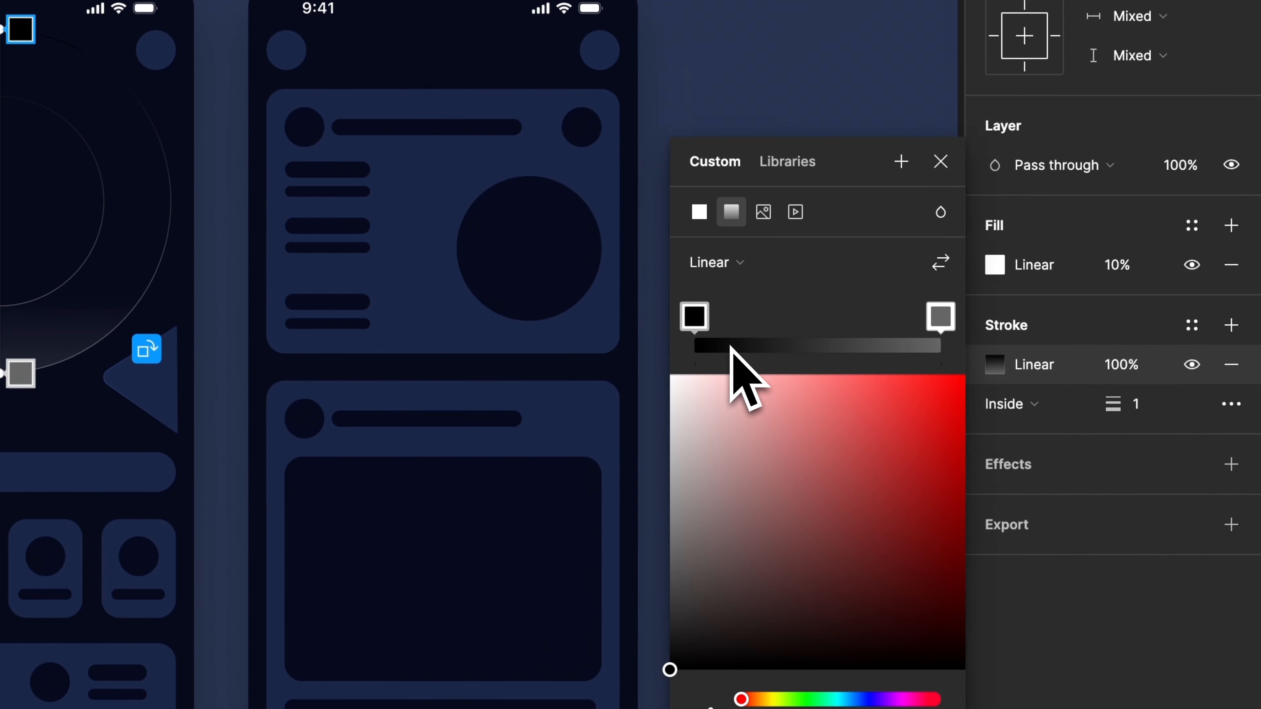
click(694, 317)
drag(678, 381, 682, 332)
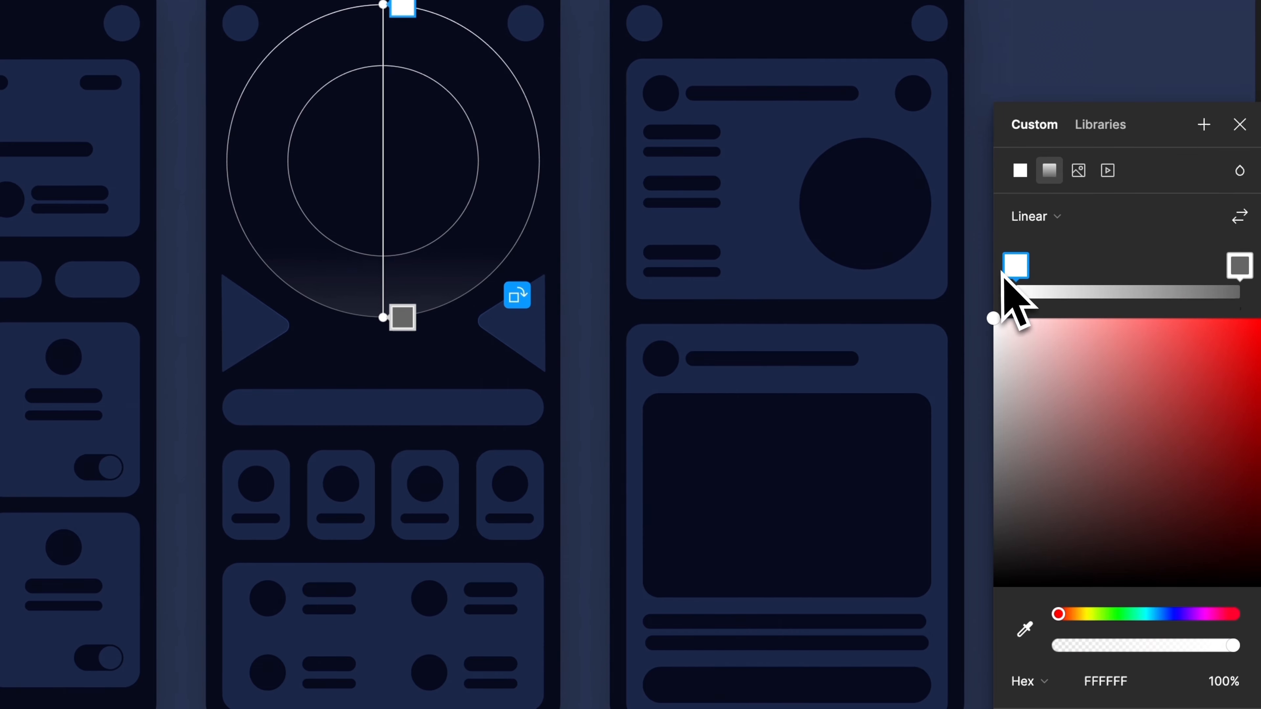
drag(1233, 646, 1000, 579)
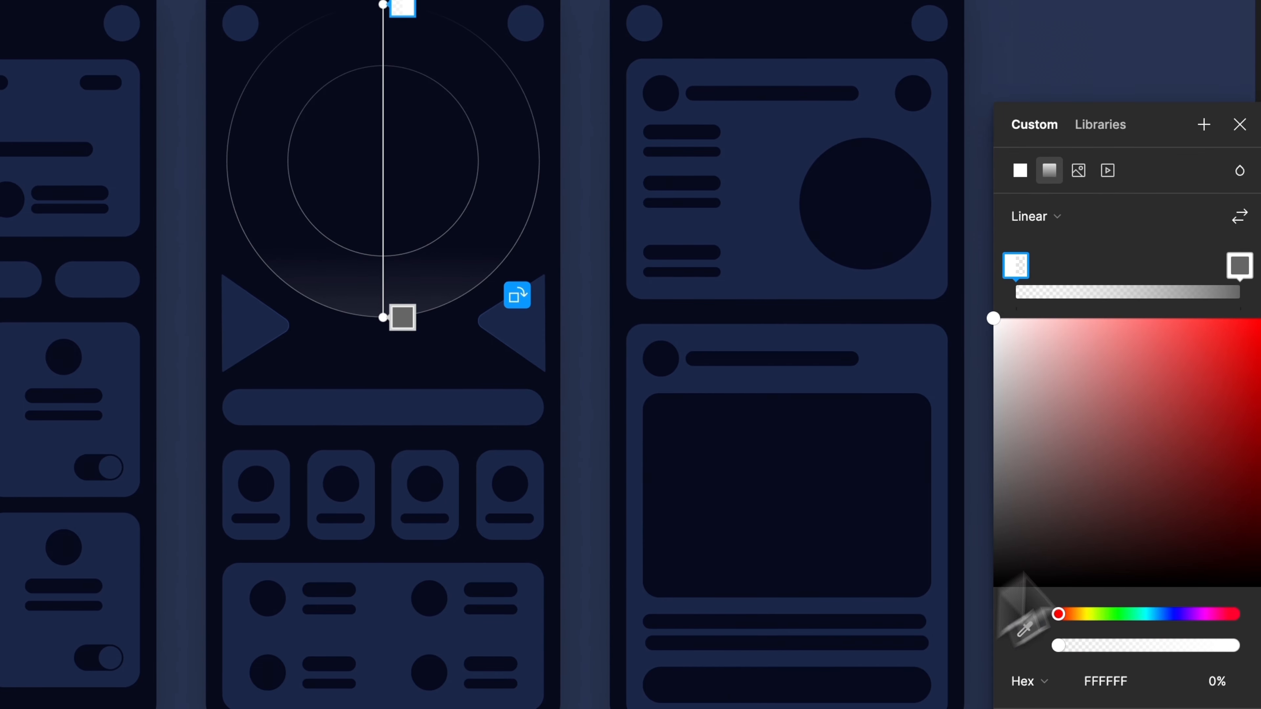
click(1240, 268)
drag(997, 484, 874, 147)
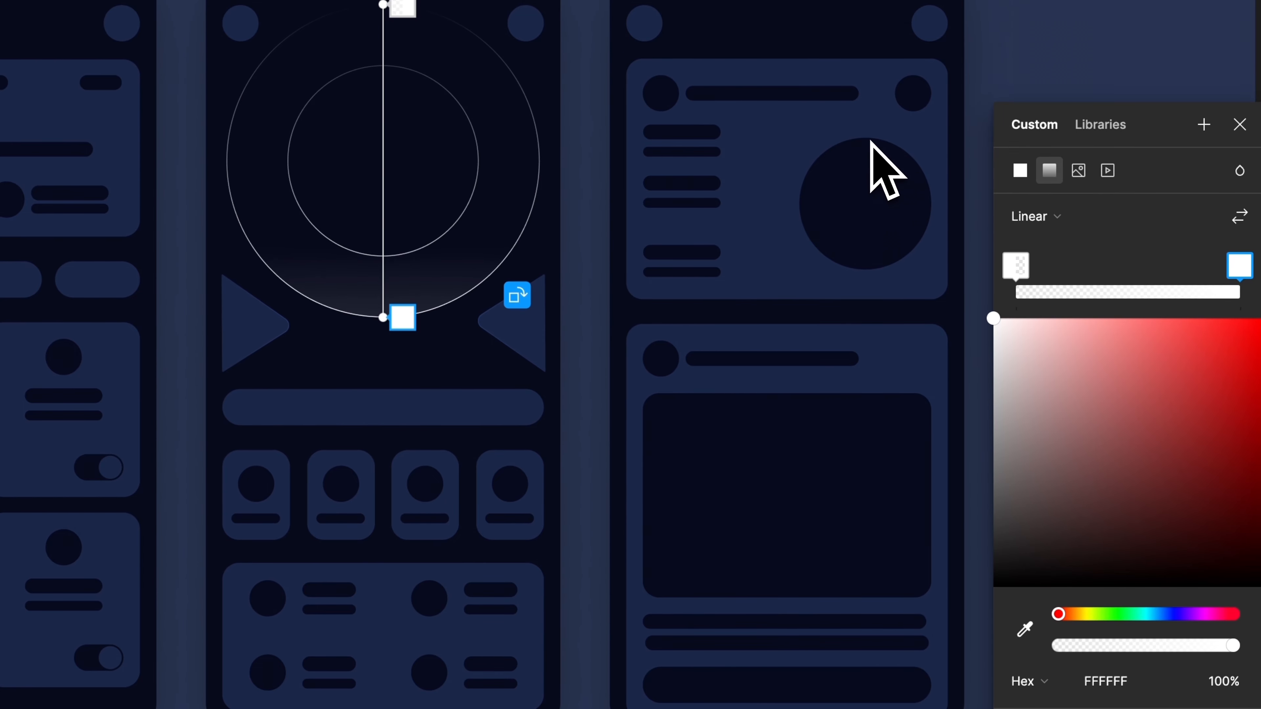
- Set the ring stroke's blend mode to Overlay and move its transparent gradient stop slightly downwards
click(1240, 171)
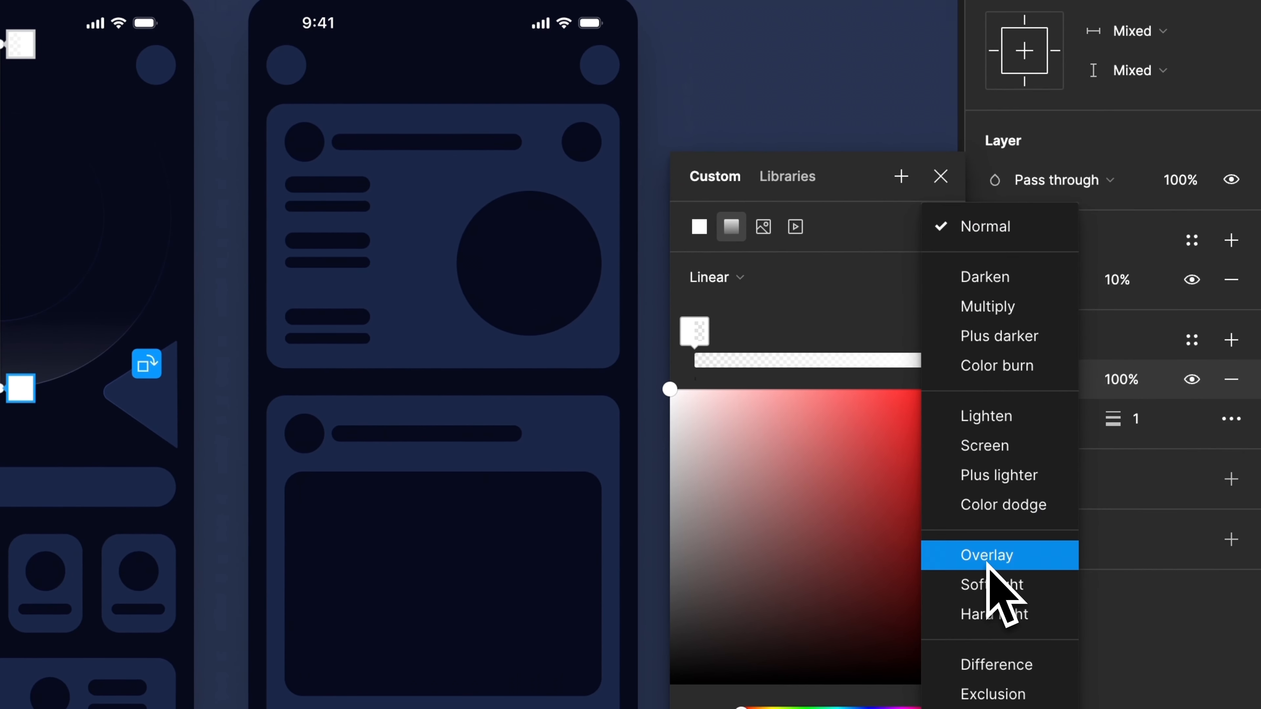
click(990, 559)
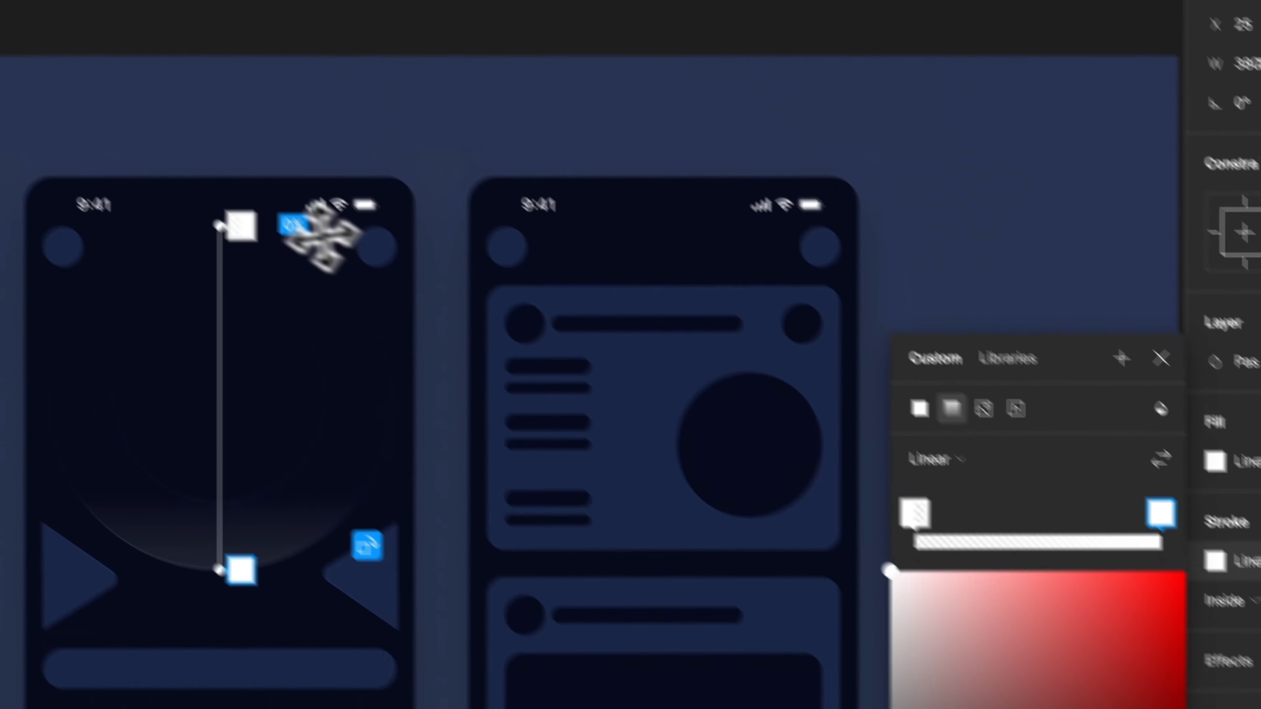
drag(20, 43, 24, 108)
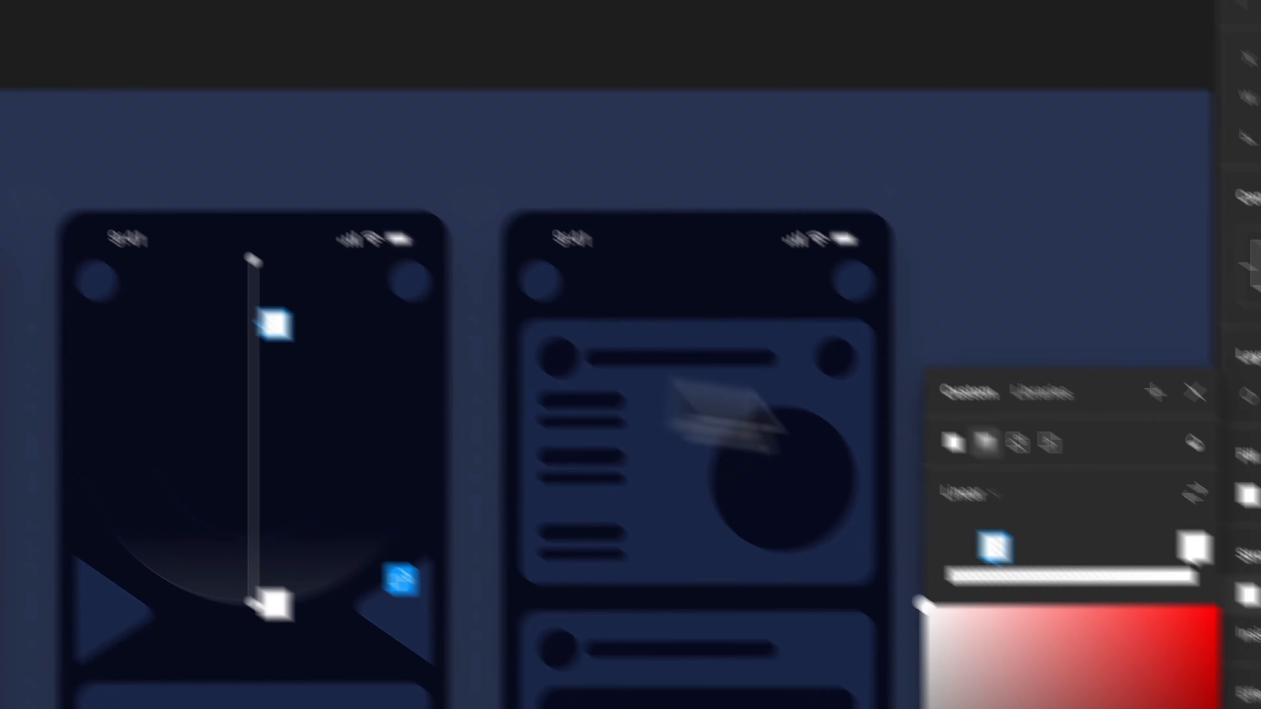
- Set the opacity of the ring's gradient stroke to 60%
click(1136, 429)
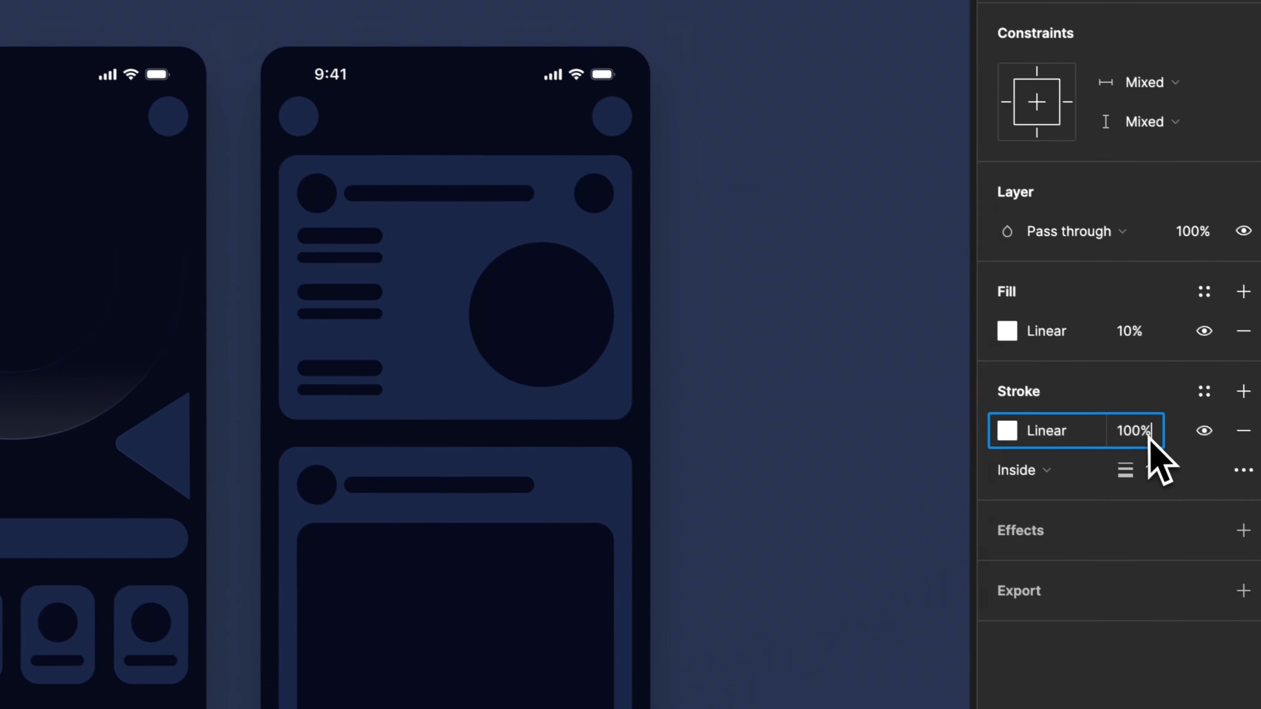
text(80)
key(Return)
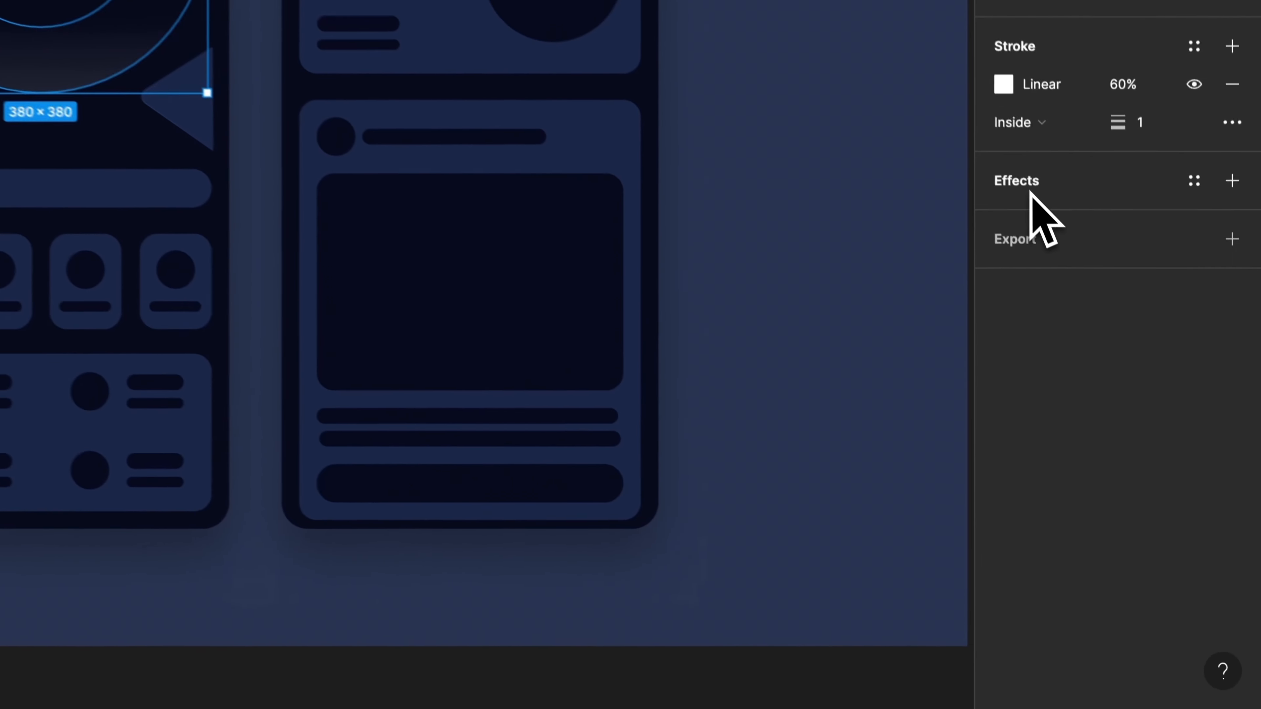
- Add a Background blur effect to the ring with a blur value of 10
click(1137, 401)
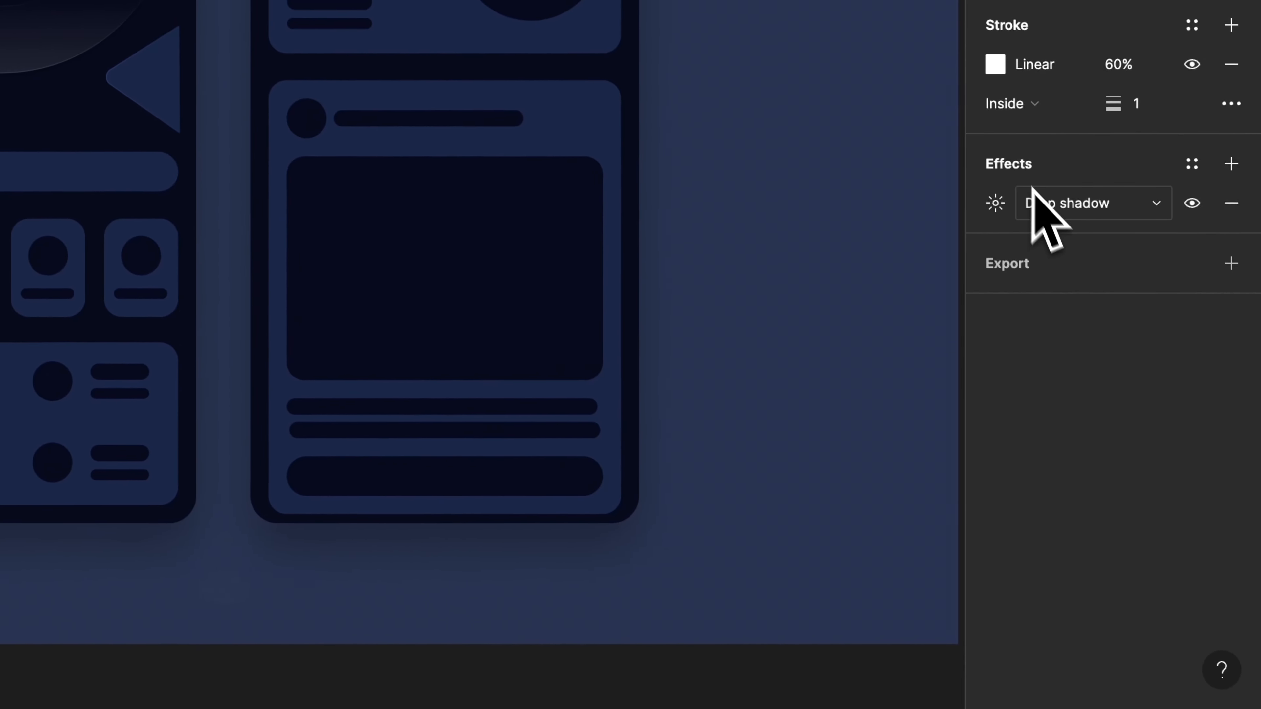
click(1135, 420)
click(1067, 262)
click(995, 201)
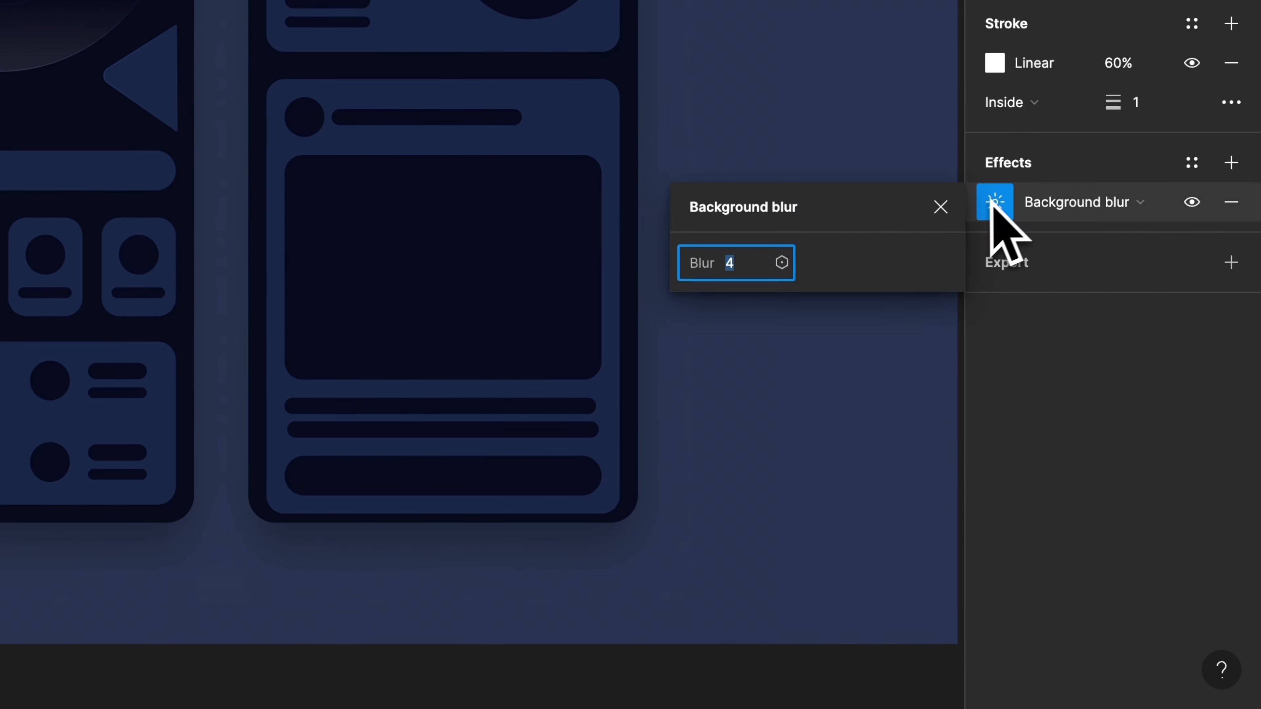
text(10)
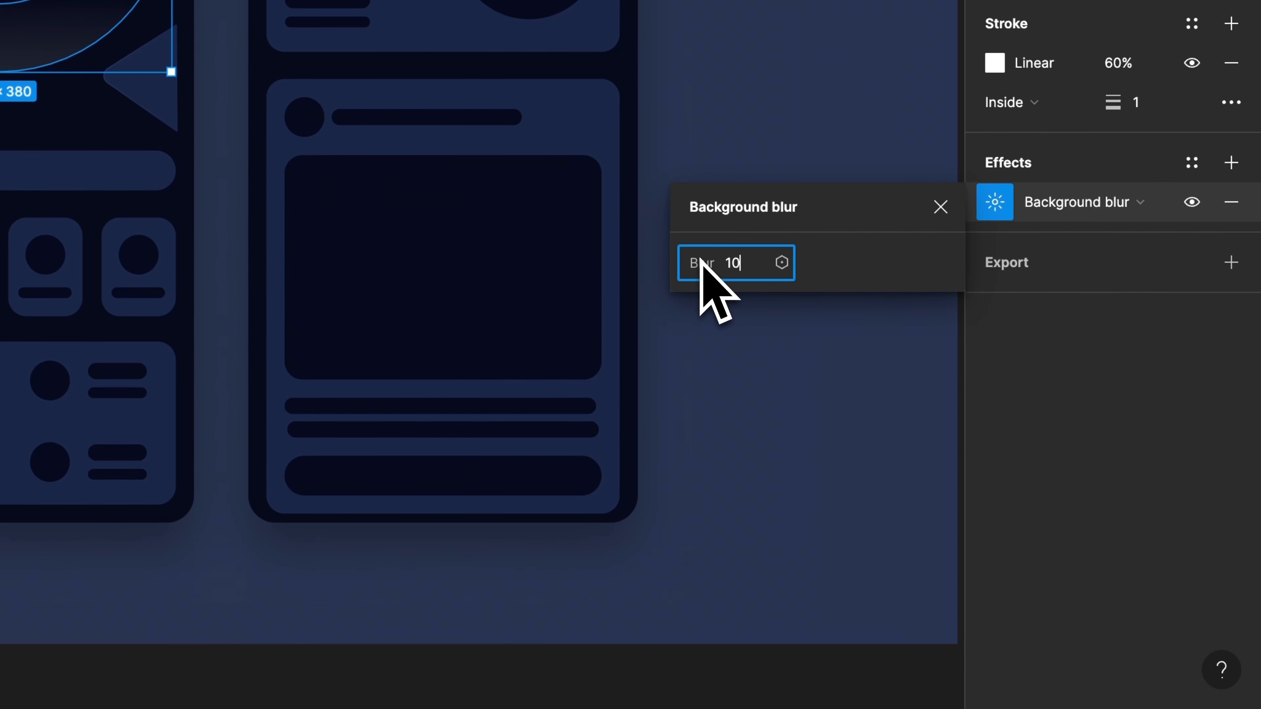
click(942, 206)
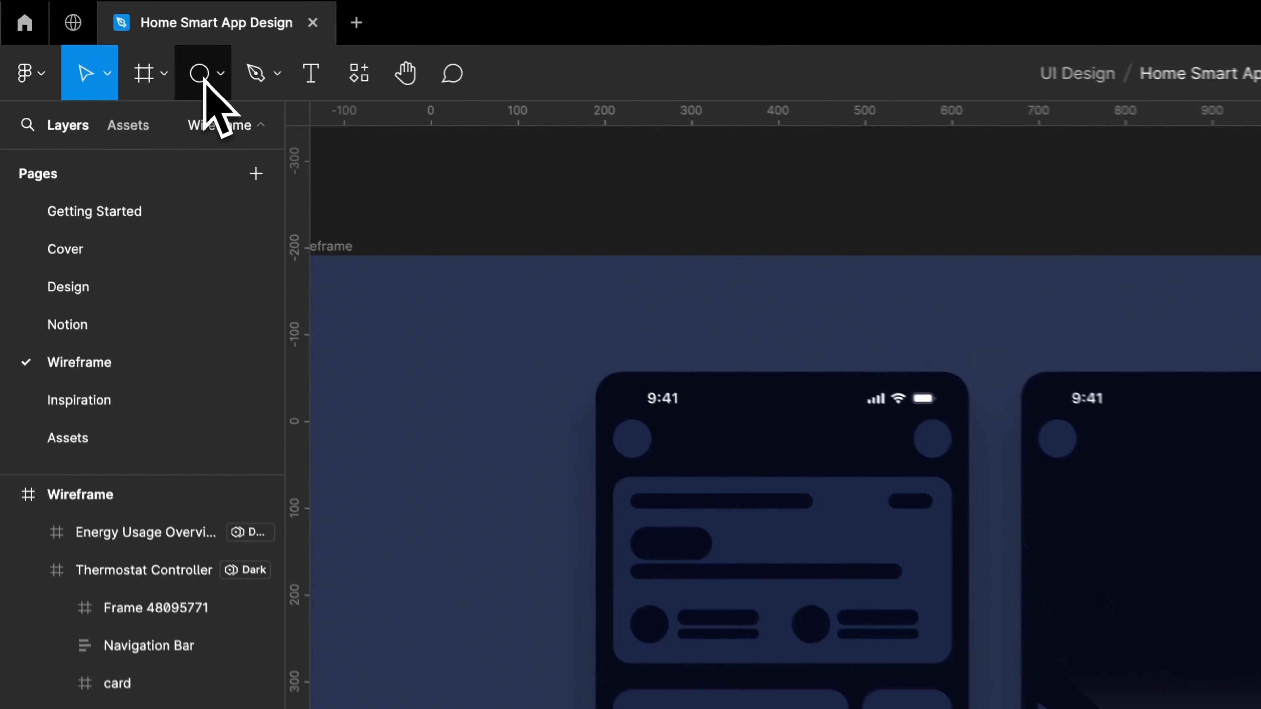
- Draw a circle about 274 × 274 over the ring on the thermostat screen
click(104, 40)
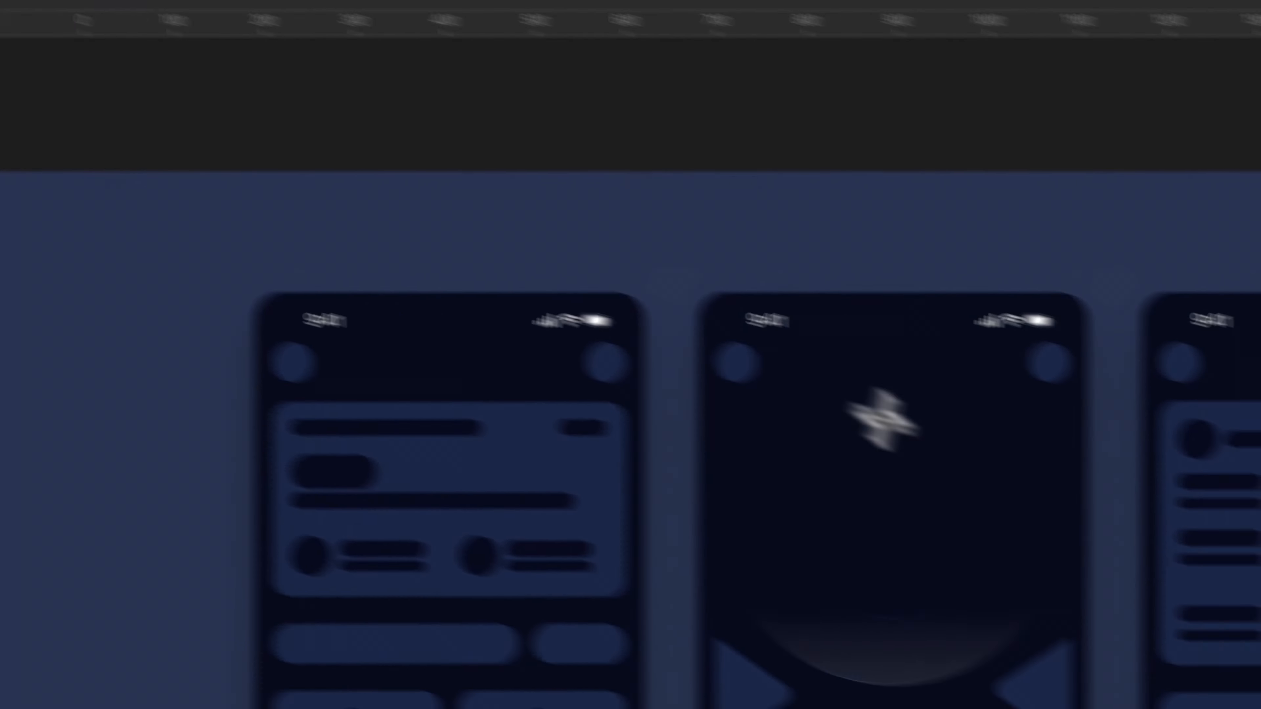
drag(572, 247, 688, 367)
drag(791, 586, 798, 594)
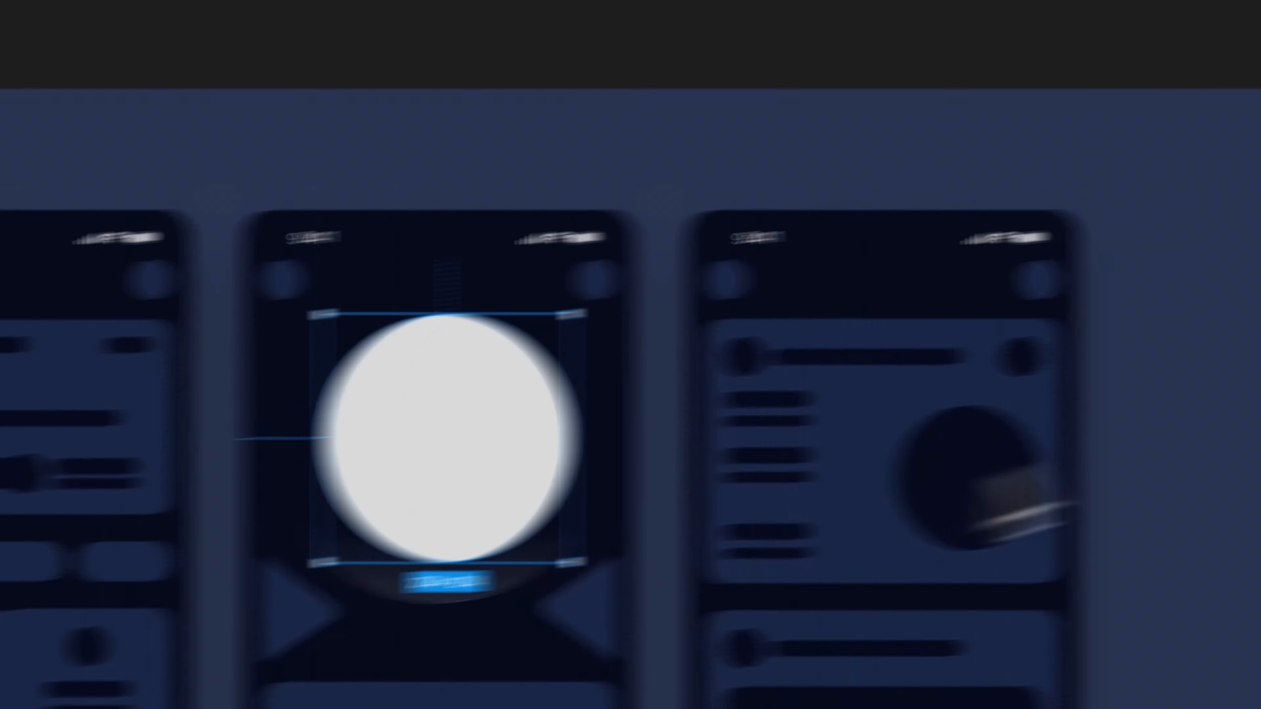
- Set the new circle's size to 282 × 282 and centre it within the ring
click(1047, 212)
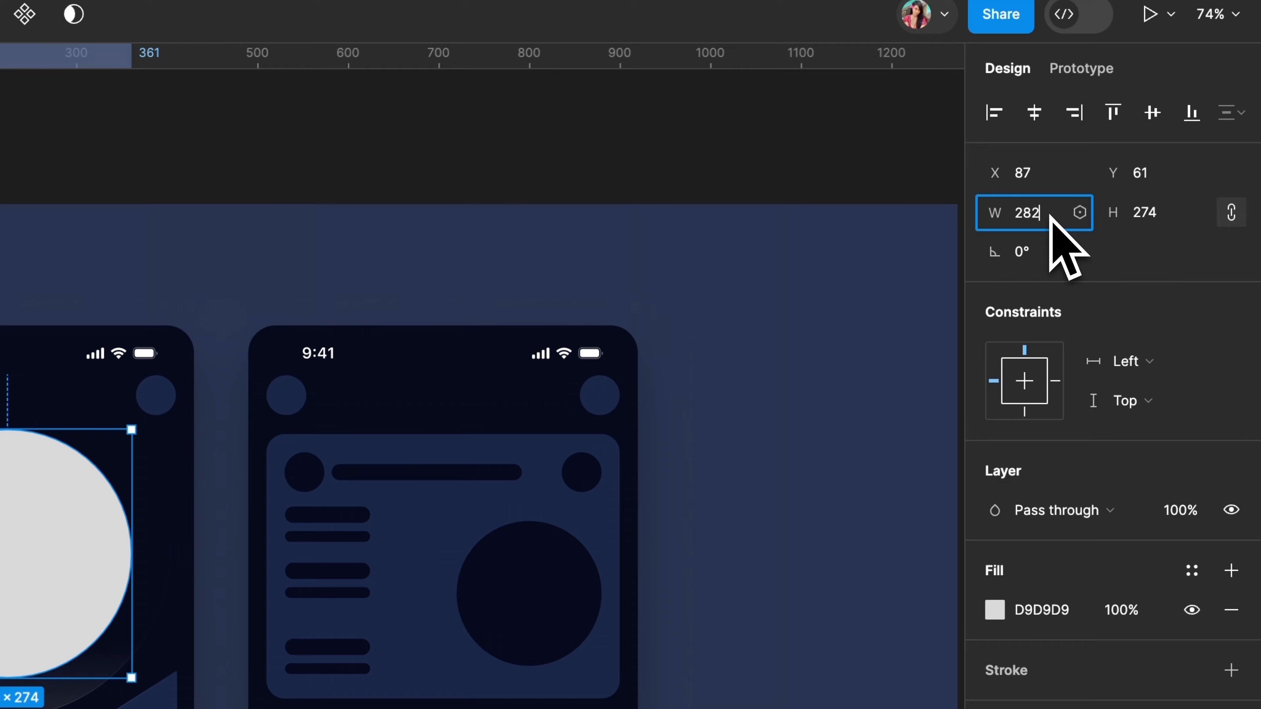
text(282)
key(Return)
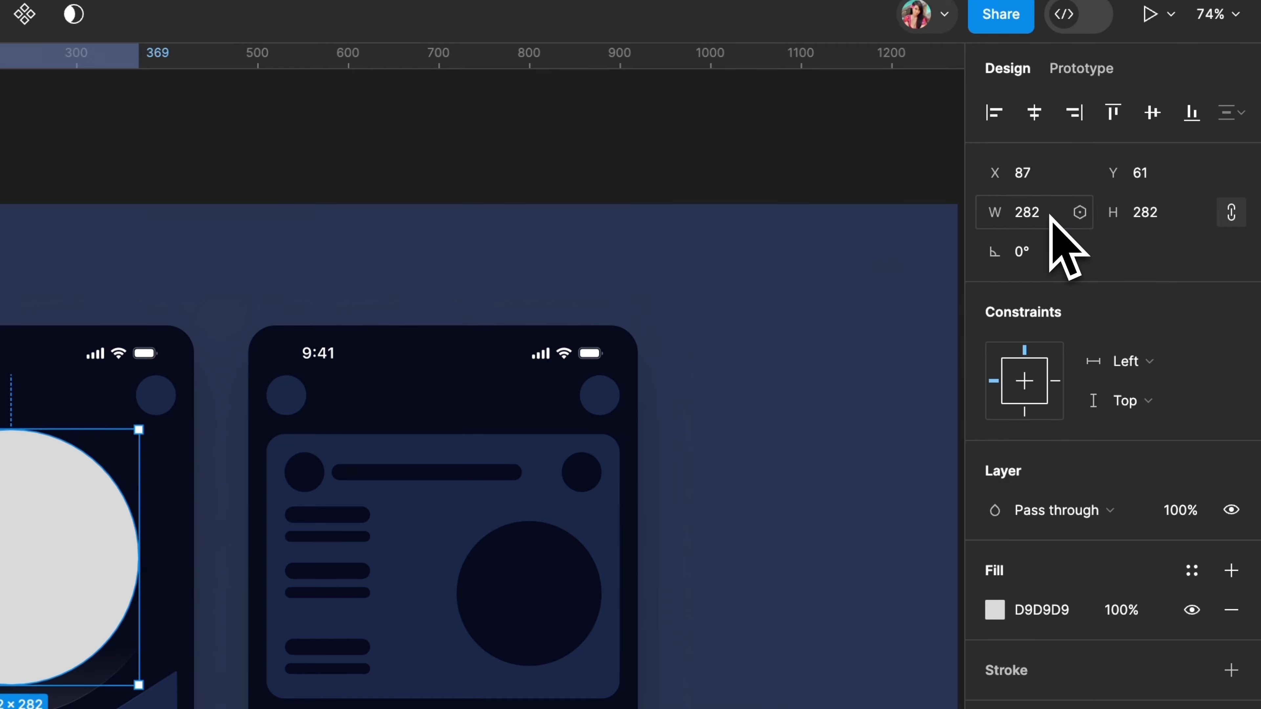
drag(324, 451, 350, 411)
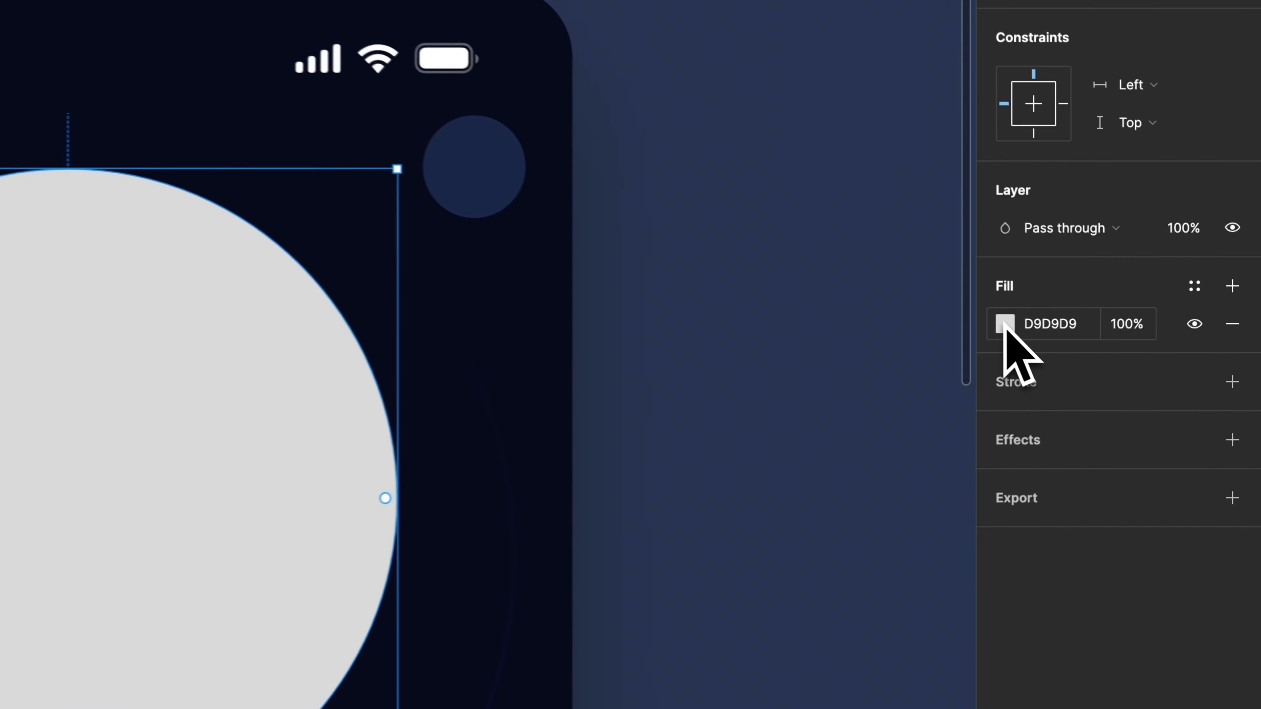
- Give the new circle a radial gradient fill with its centre stop set to 2EA7FF at 50% opacity
click(1128, 336)
click(733, 380)
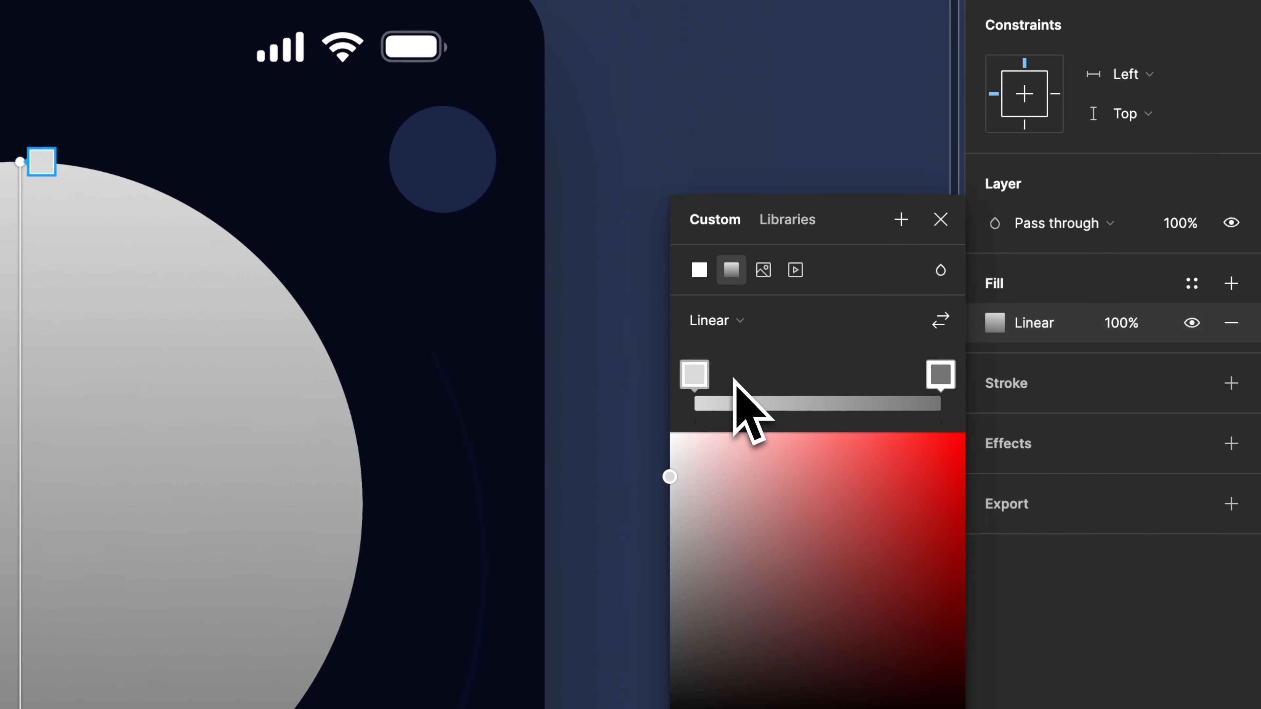
click(736, 321)
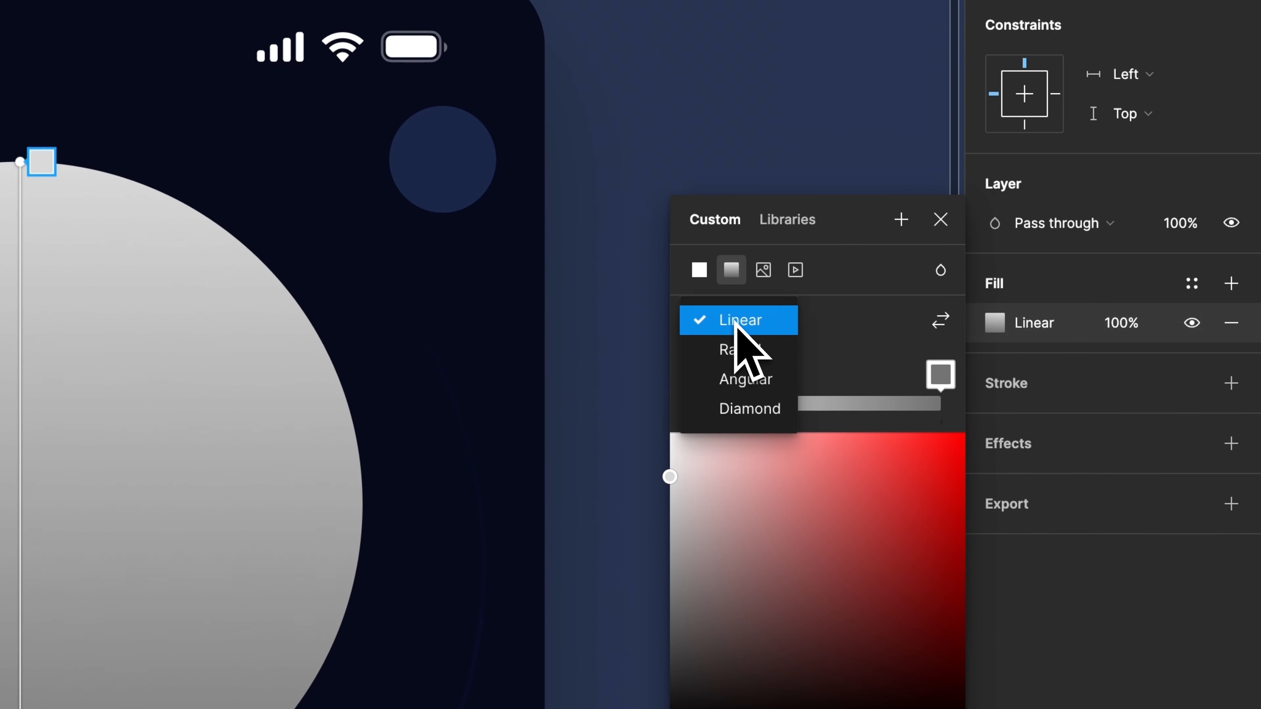
click(743, 352)
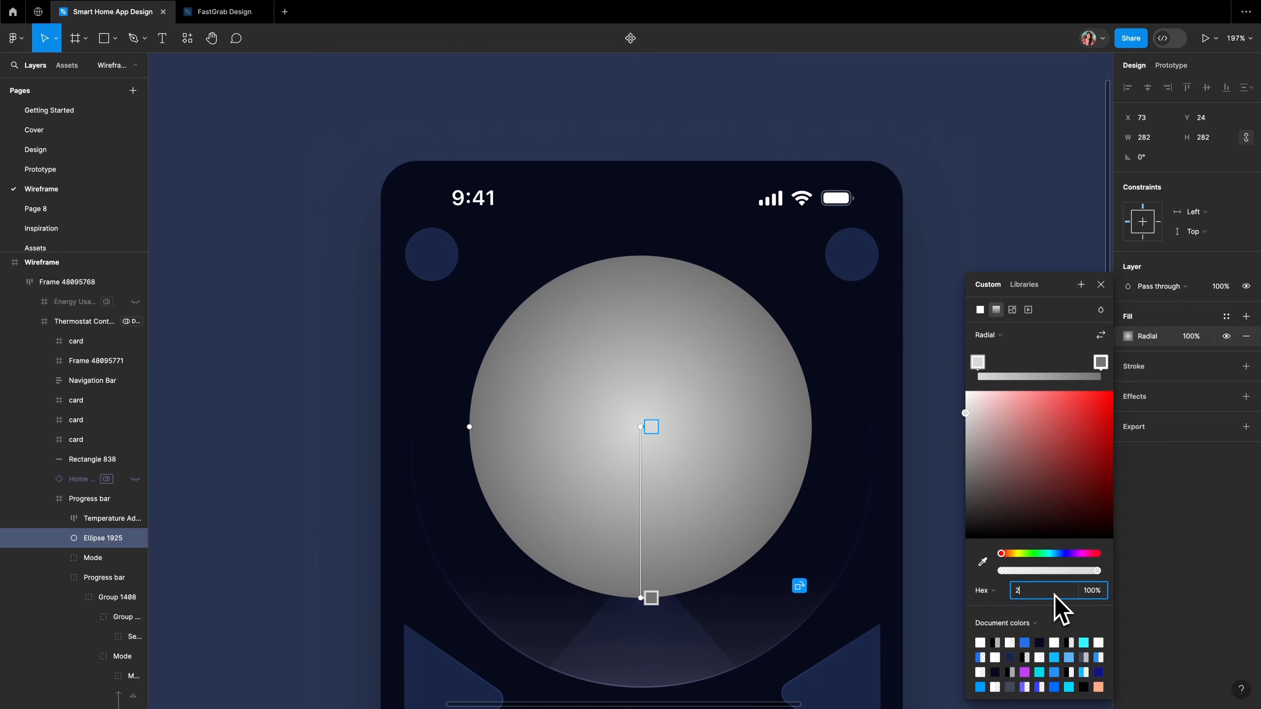
text(A7F)
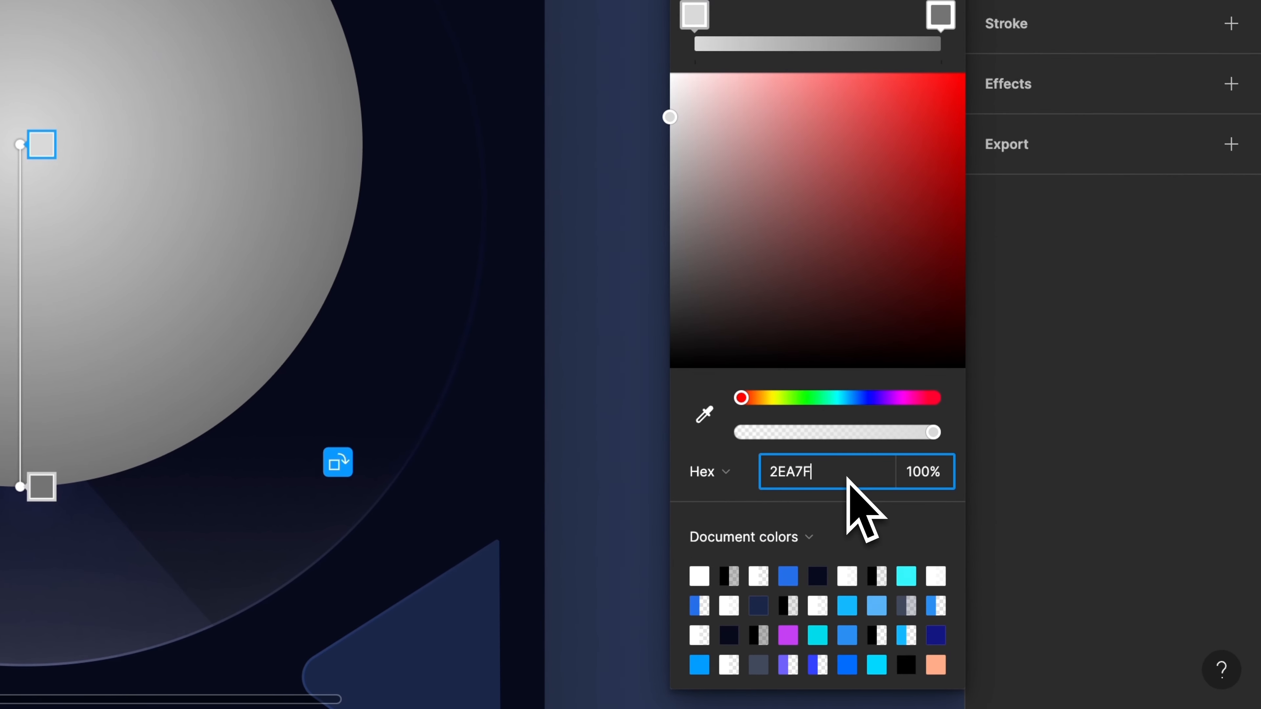
text(F)
click(932, 476)
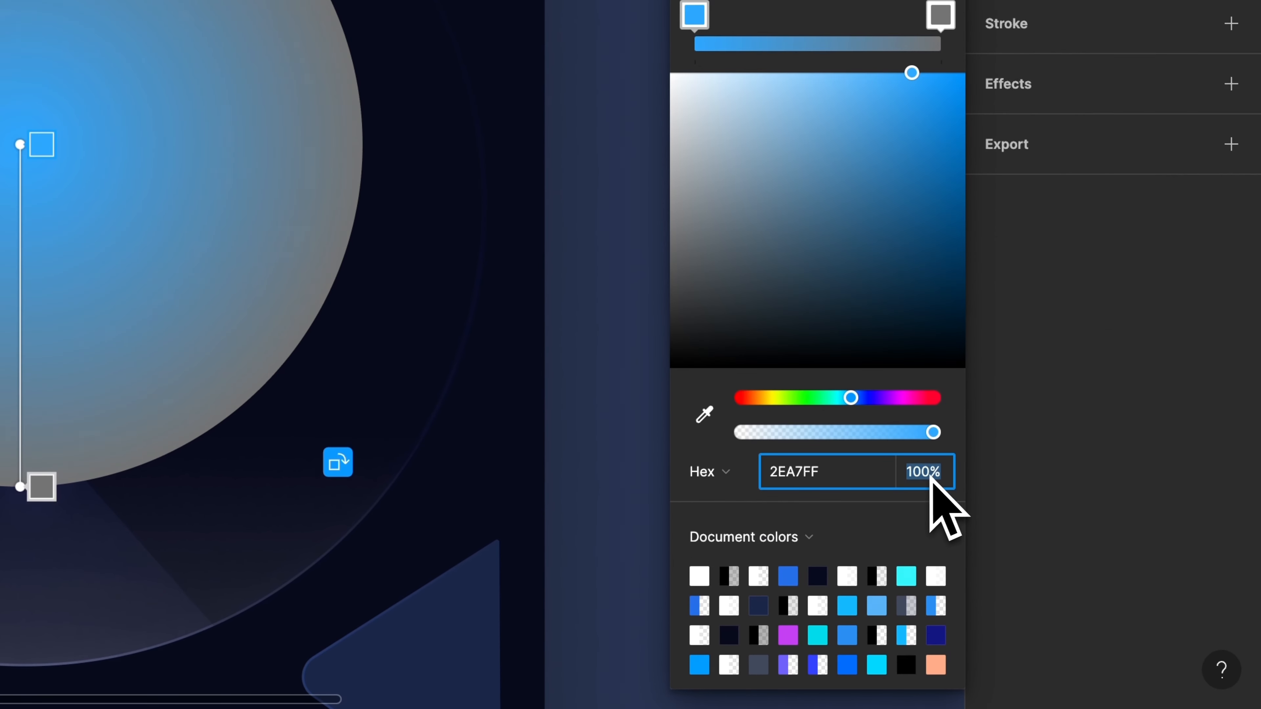
text(50)
key(Return)
- Set the radial gradient's outer stop to 1C1B33 at 20% opacity
click(44, 489)
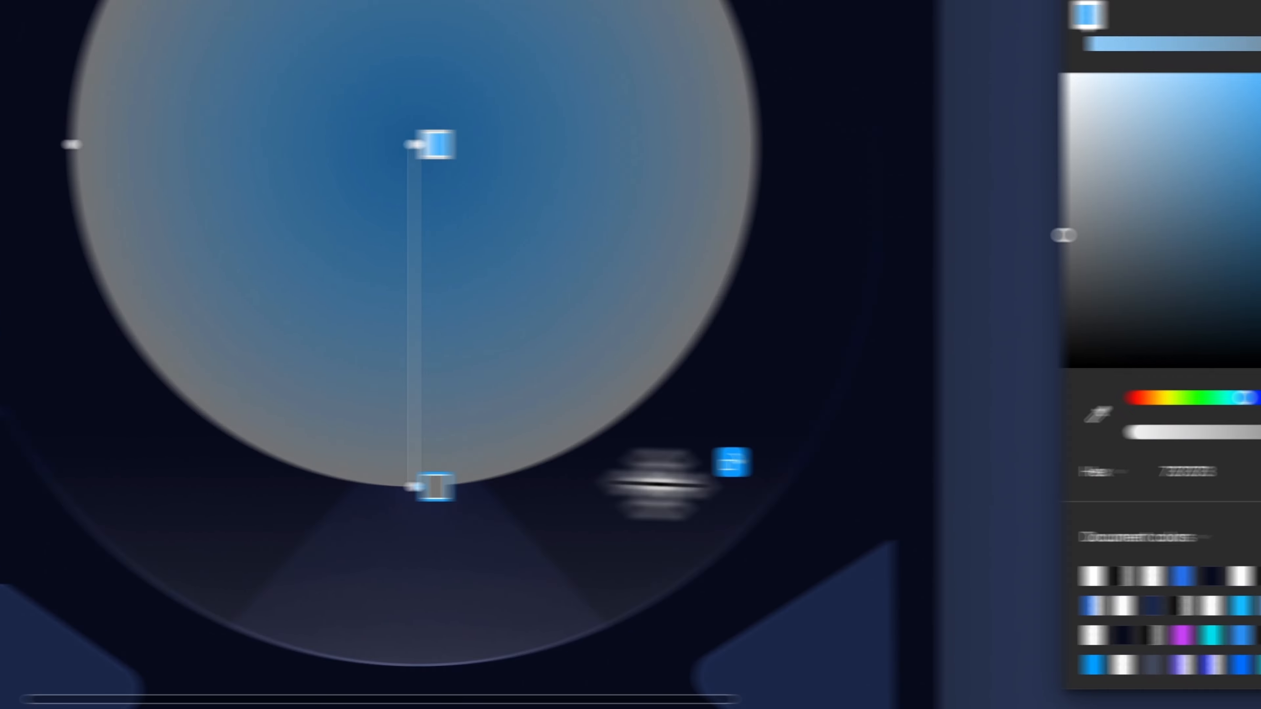
click(830, 472)
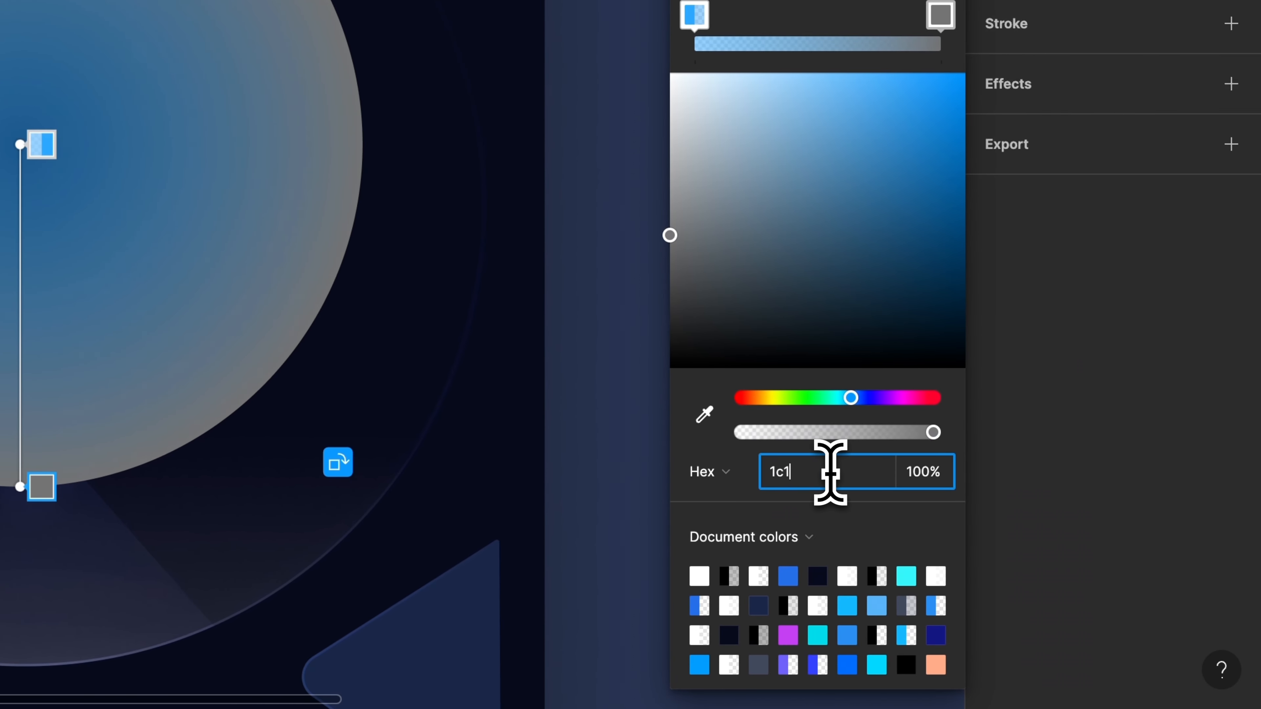
text(1c1b33)
key(Return)
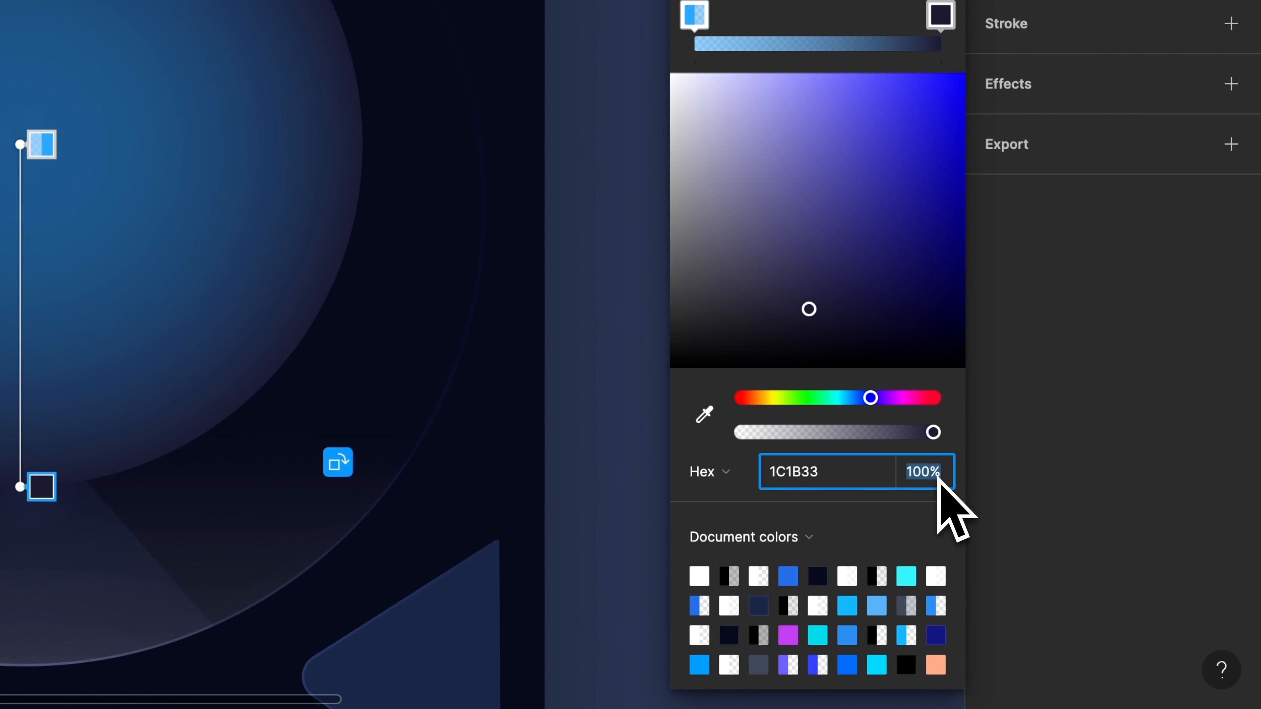
key(Return)
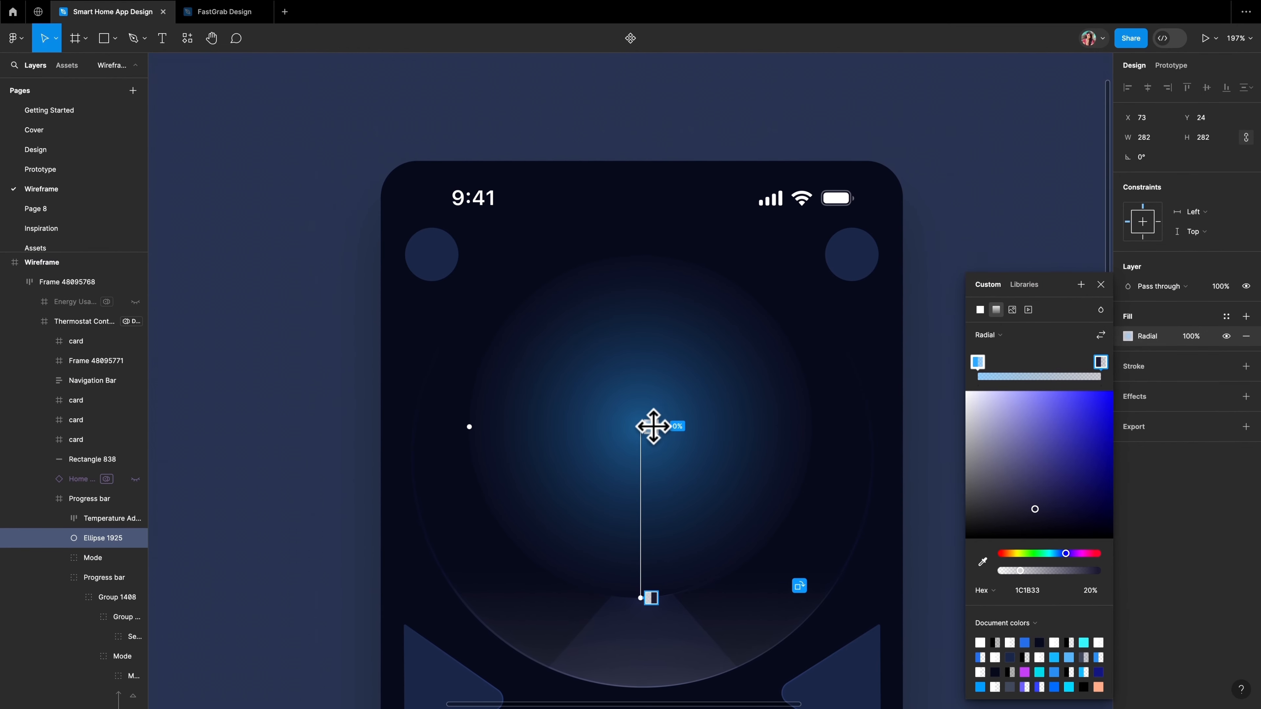
- Move the radial gradient's centre to the circle's upper-left edge and its end to the lower-right edge, and adjust its spread
drag(635, 418, 537, 336)
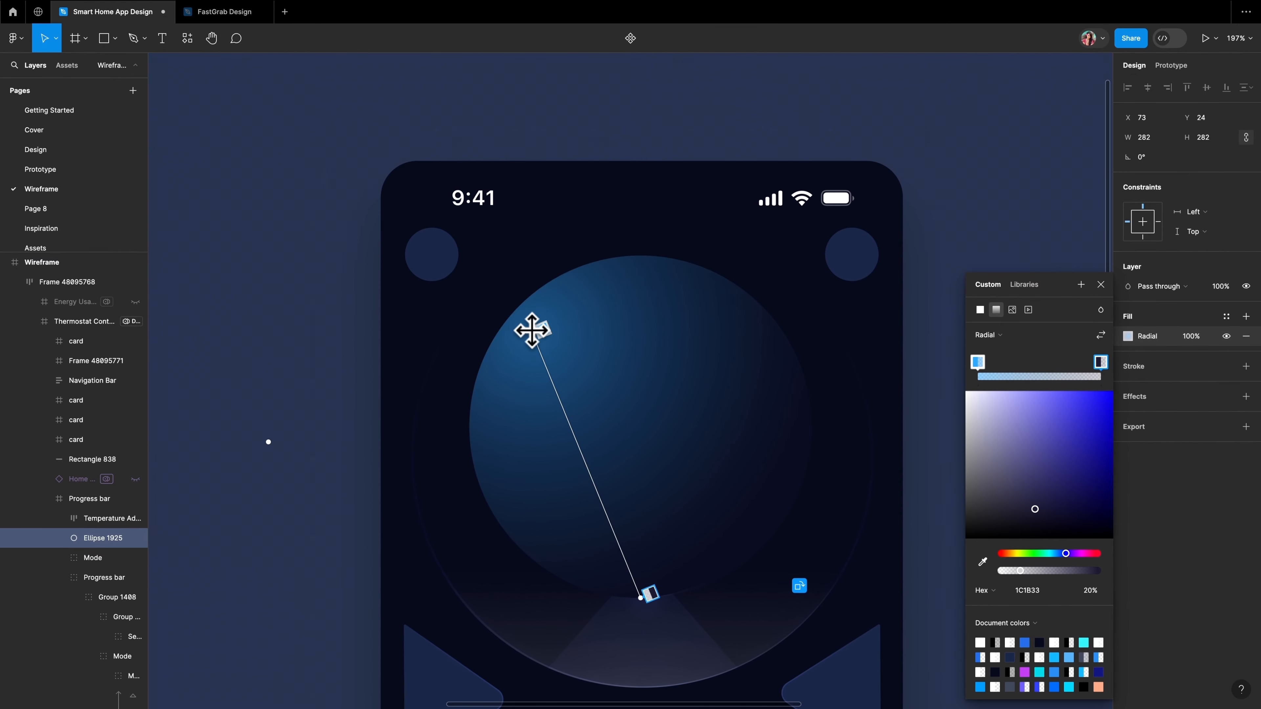
drag(645, 604, 743, 566)
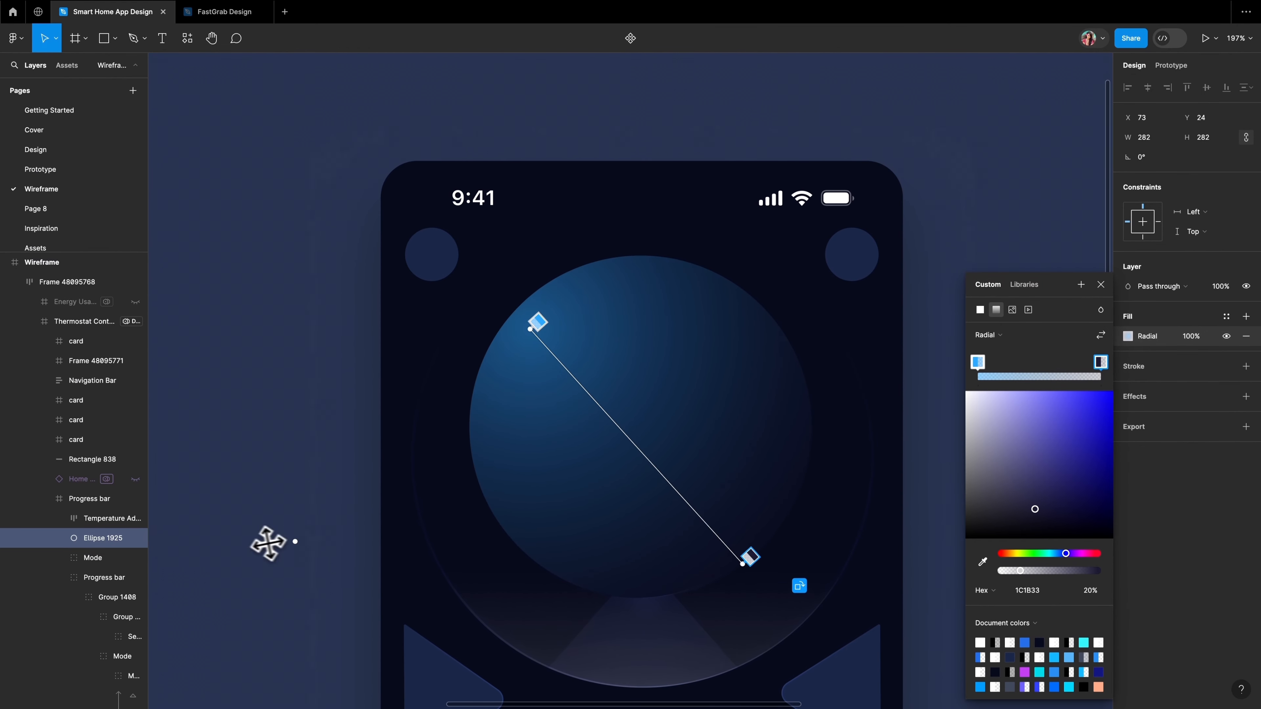
drag(268, 543, 395, 480)
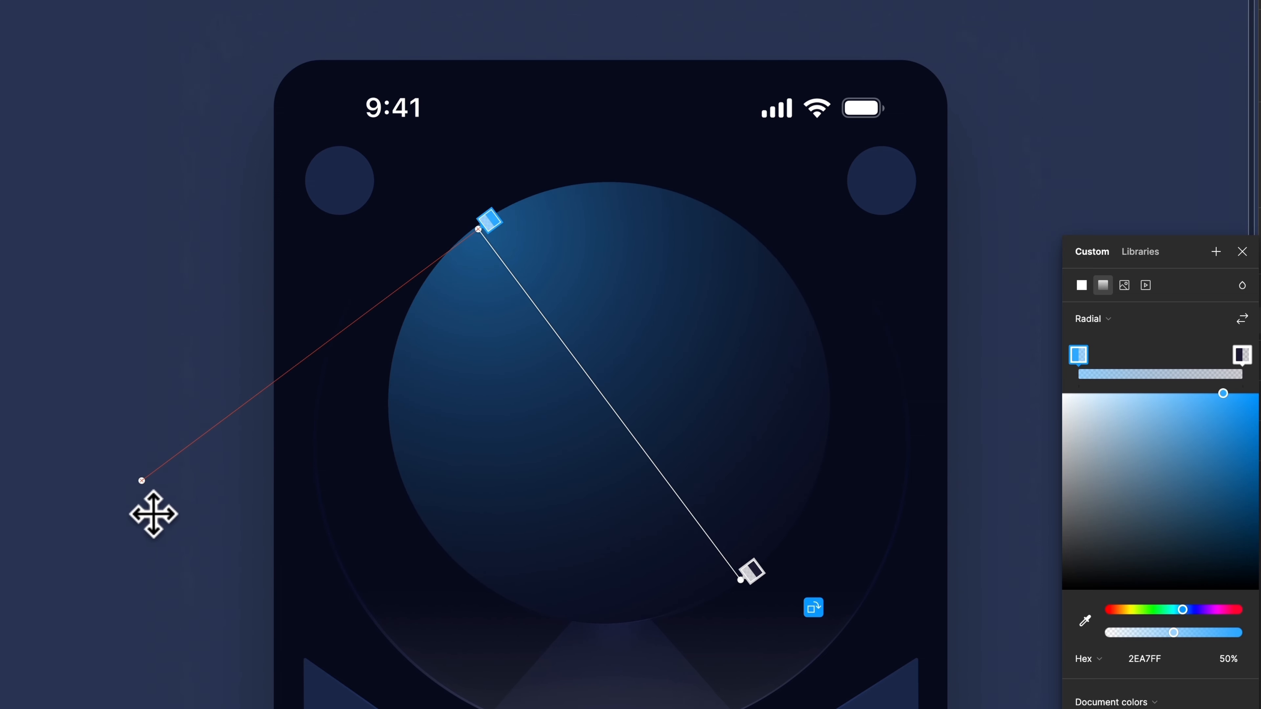
drag(132, 543, 91, 580)
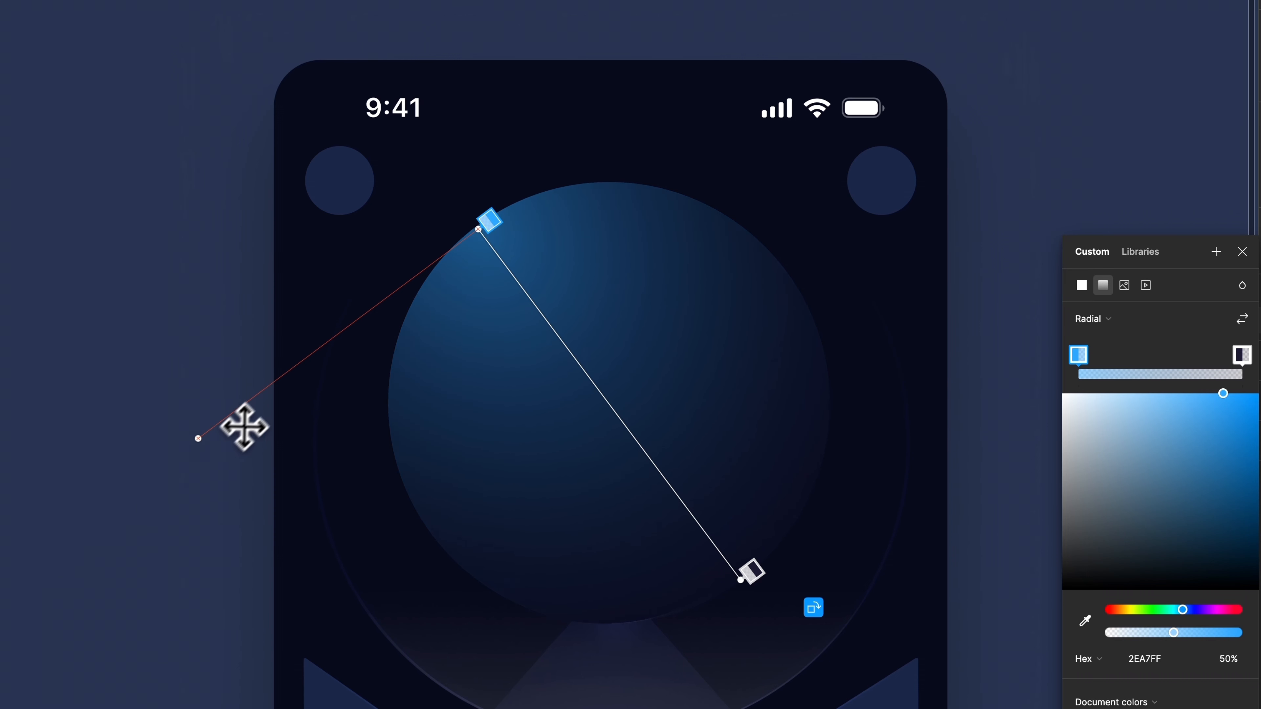
drag(244, 428, 341, 354)
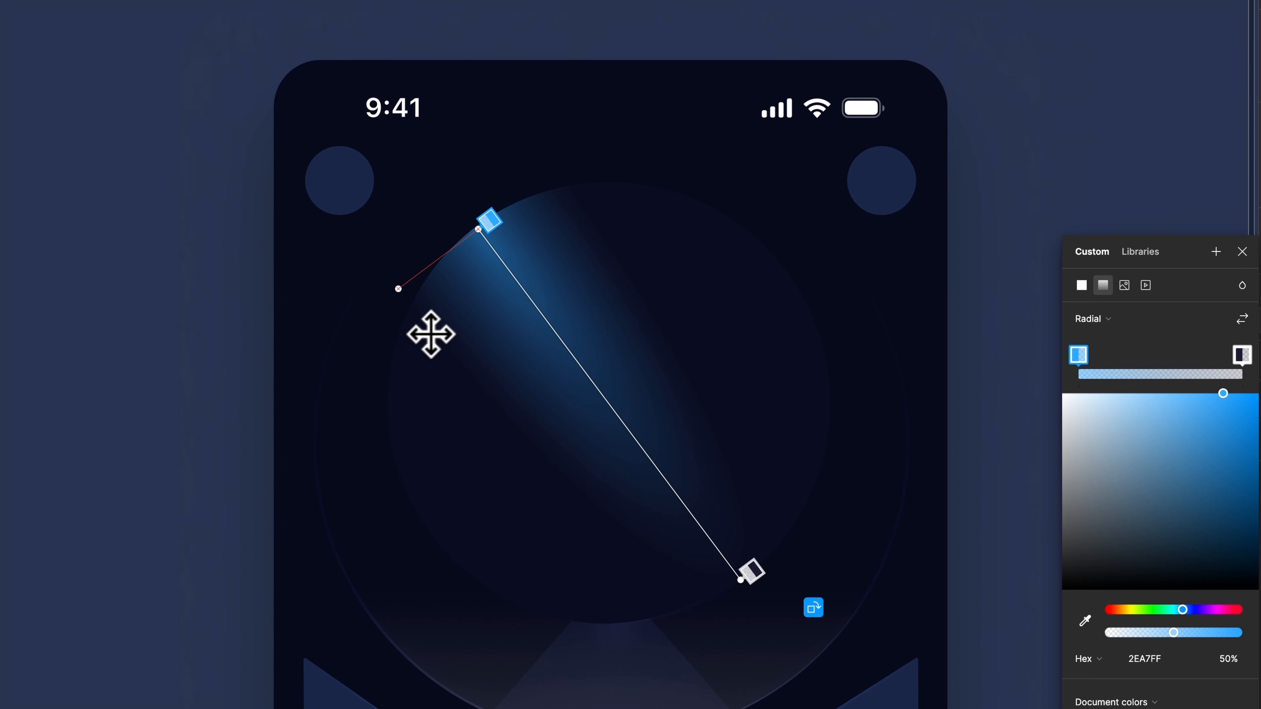
drag(430, 334, 363, 357)
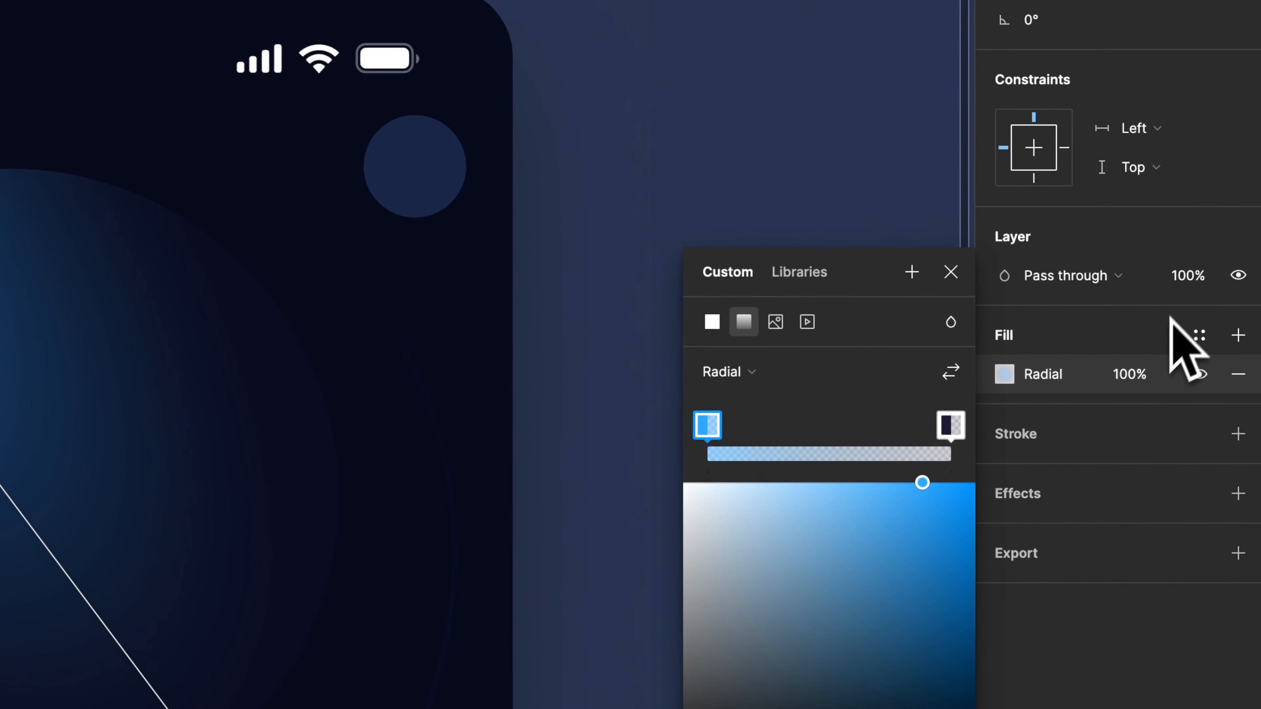
- Set the opacity of the circle's radial fill to 50%
click(1133, 378)
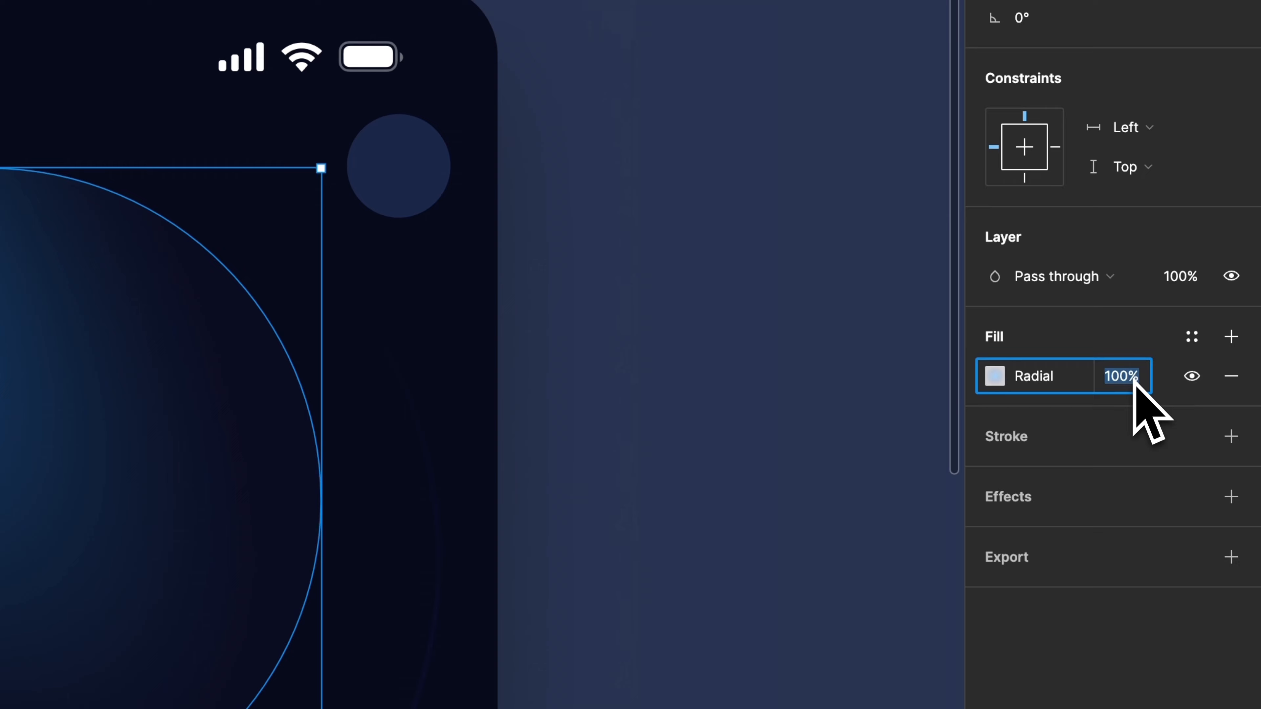
text(50)
key(Return)
- Add a stroke to the circle with a linear gradient whose starting stop is 17B9FF
click(1246, 367)
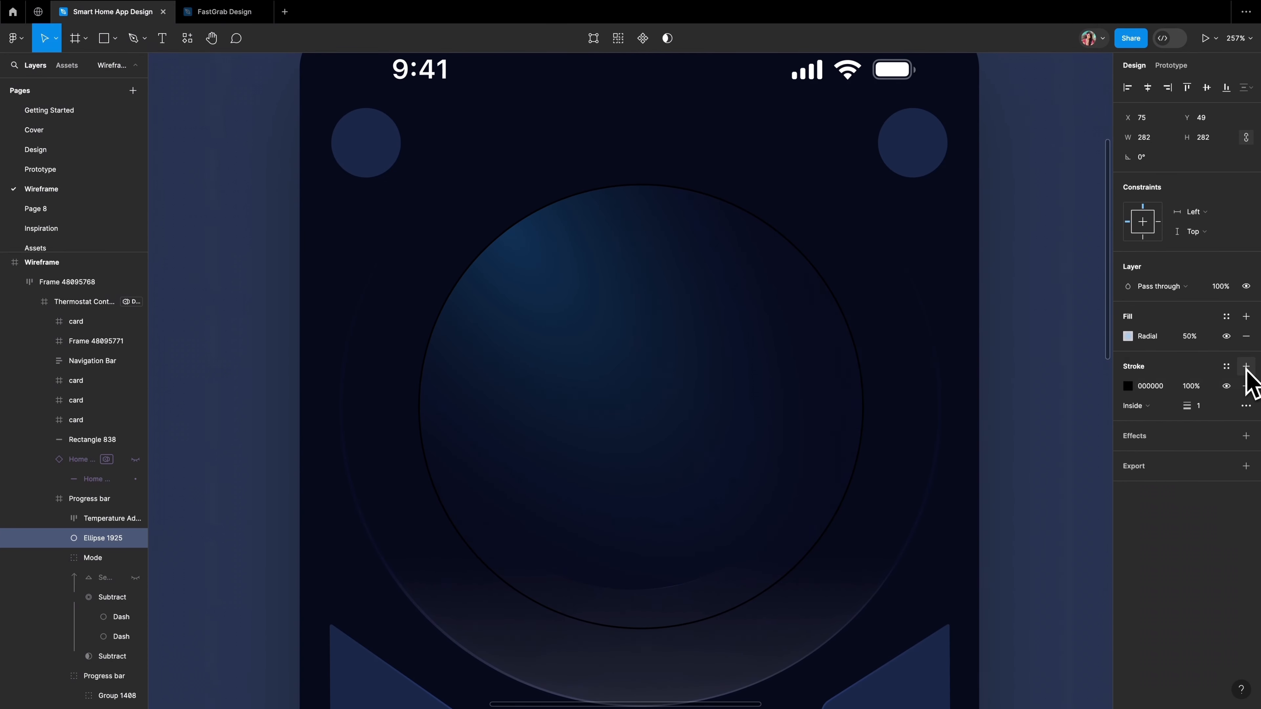
click(1128, 385)
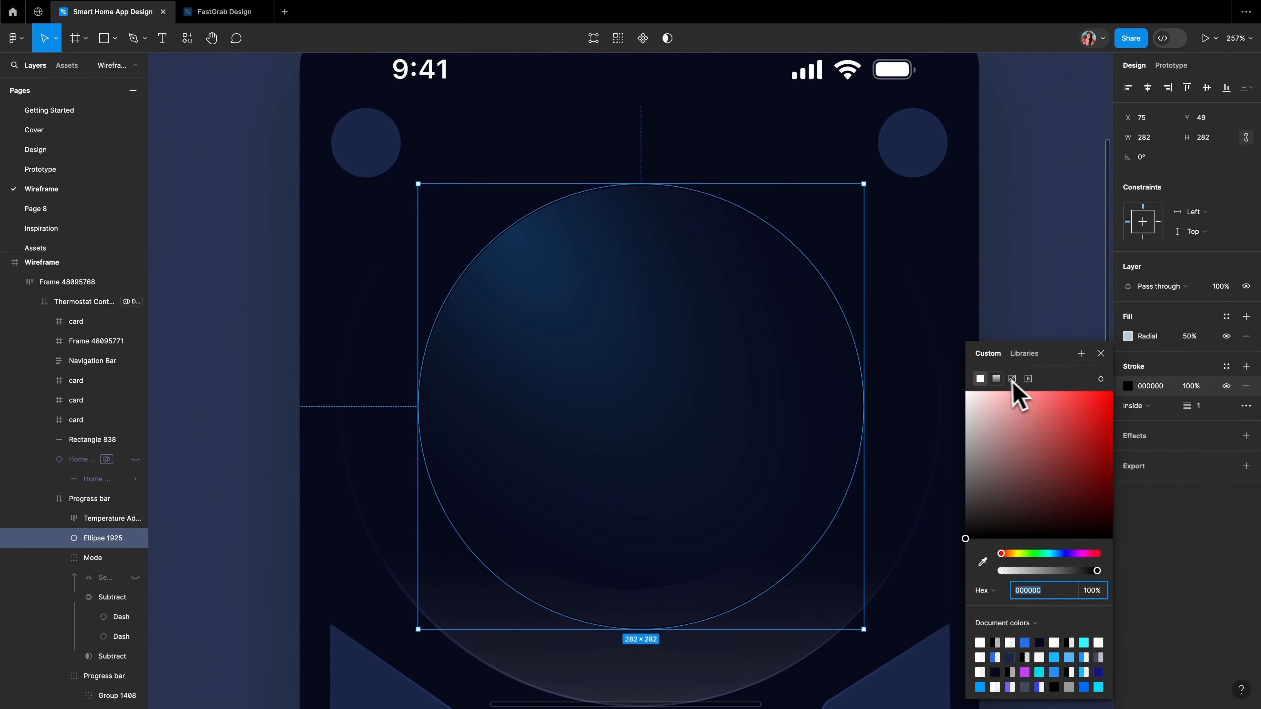
click(996, 379)
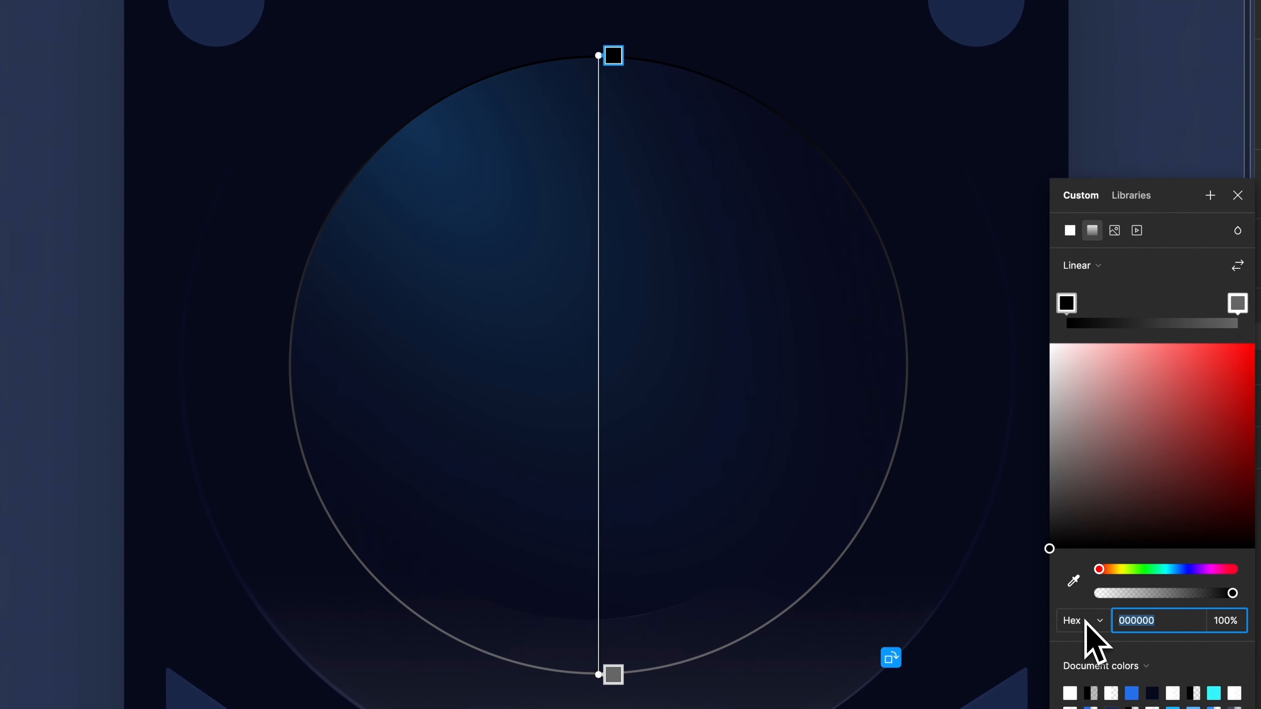
text(17b9ff)
key(Return)
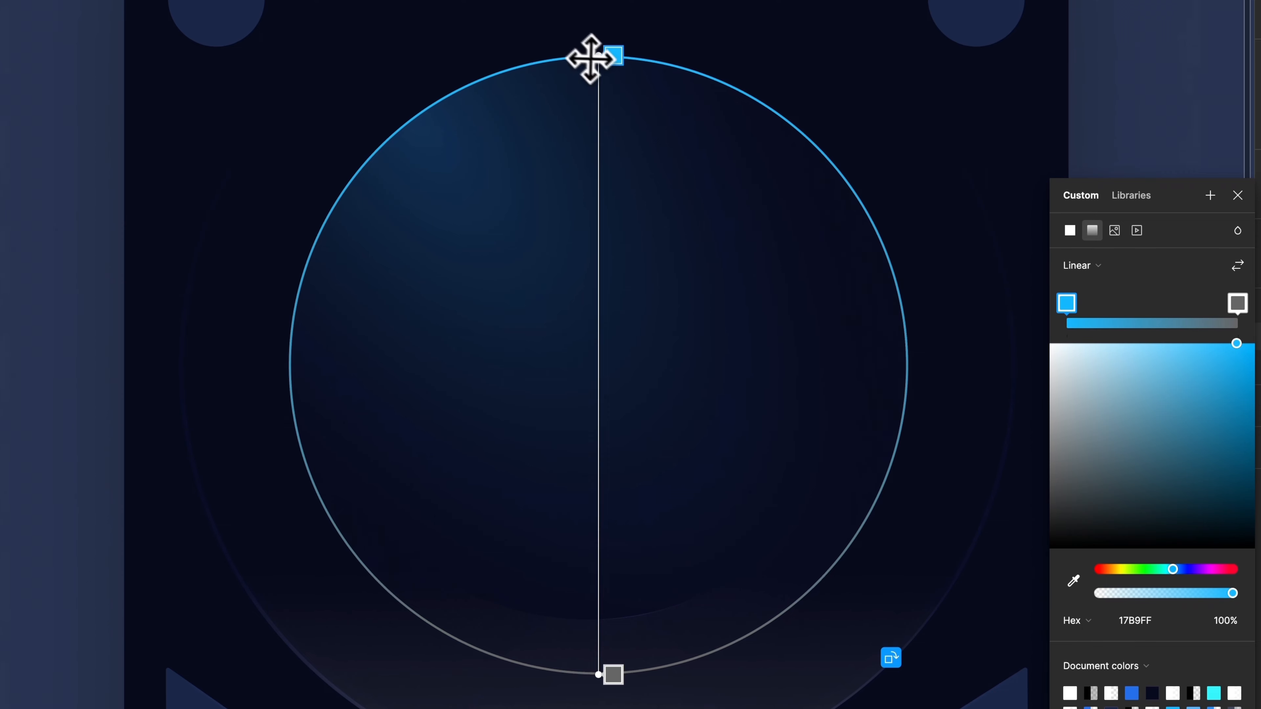
- Start the stroke gradient at the circle's upper-left edge, sample background colour 080B1C at 0% opacity for its end stop, and pull that end inward
drag(591, 59, 427, 124)
click(613, 669)
key(i)
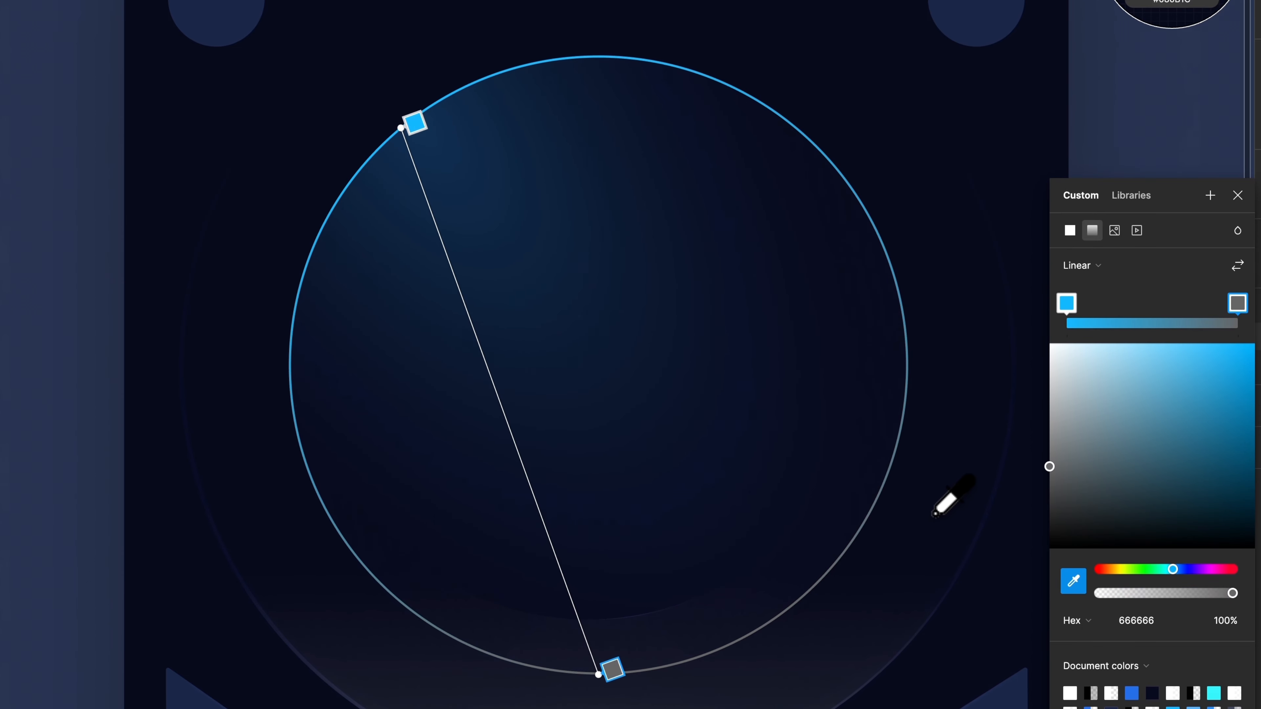
click(936, 514)
key(0)
key(0)
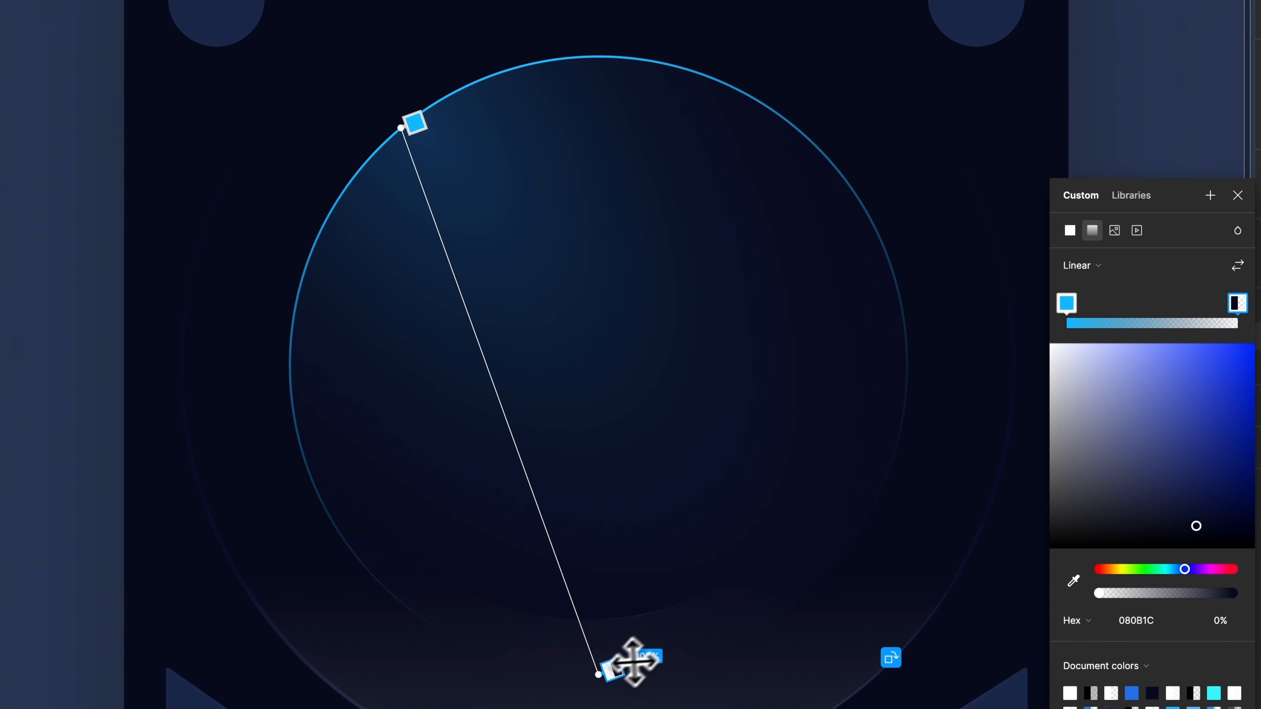
drag(633, 663, 549, 570)
click(1238, 195)
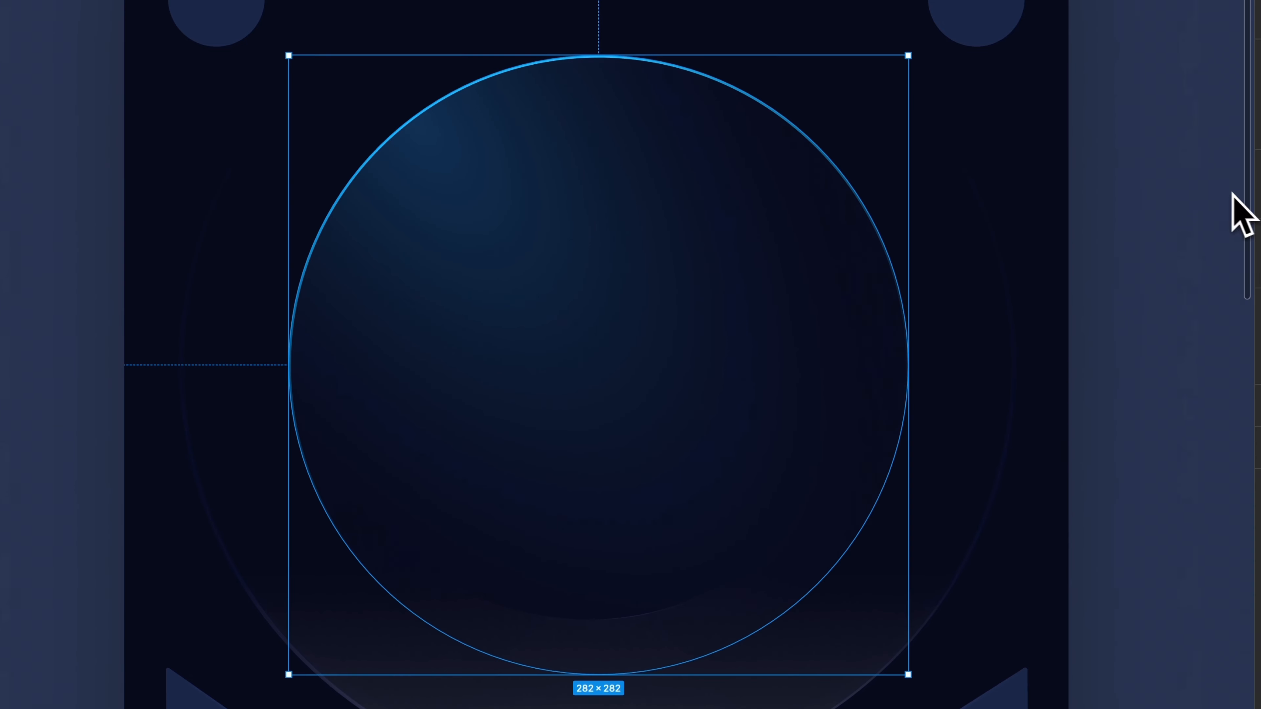
- Set the opacity of the circle's blue gradient stroke to 10%
click(1121, 419)
text(100)
key(Return)
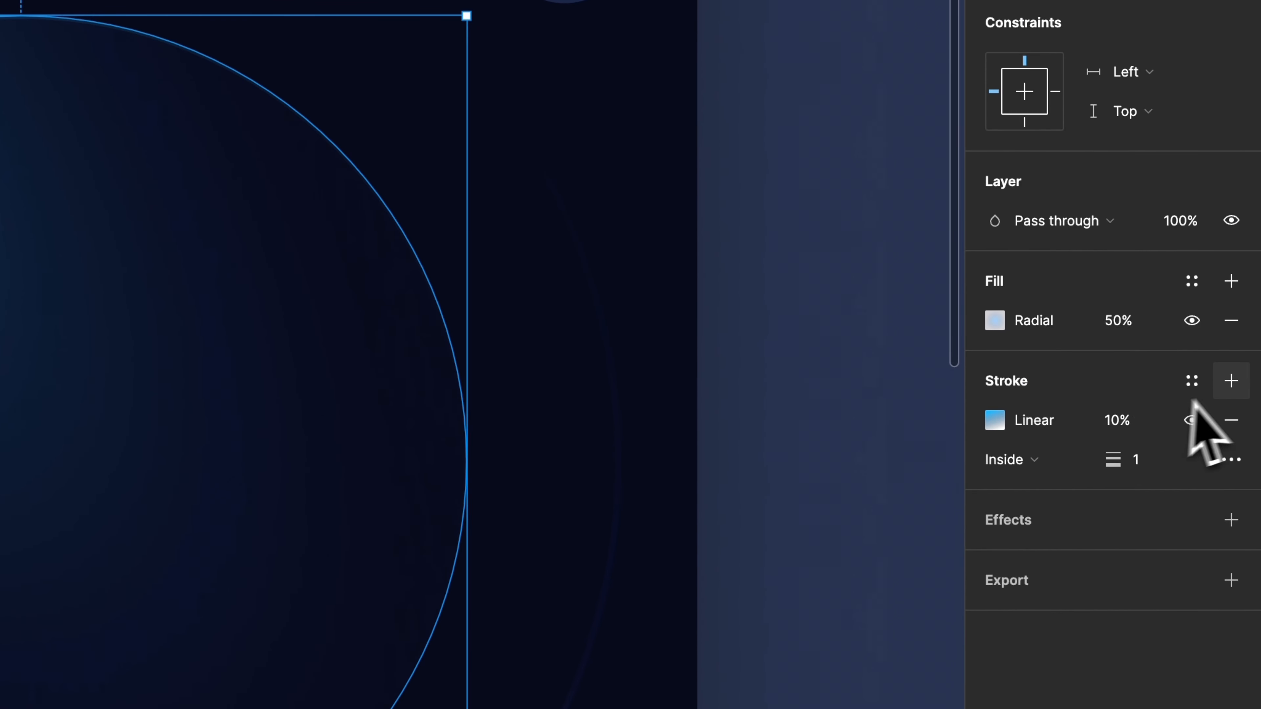
- Add a second stroke to the circle as a linear gradient with both stops set to FFFFFF at 0% opacity
click(1233, 381)
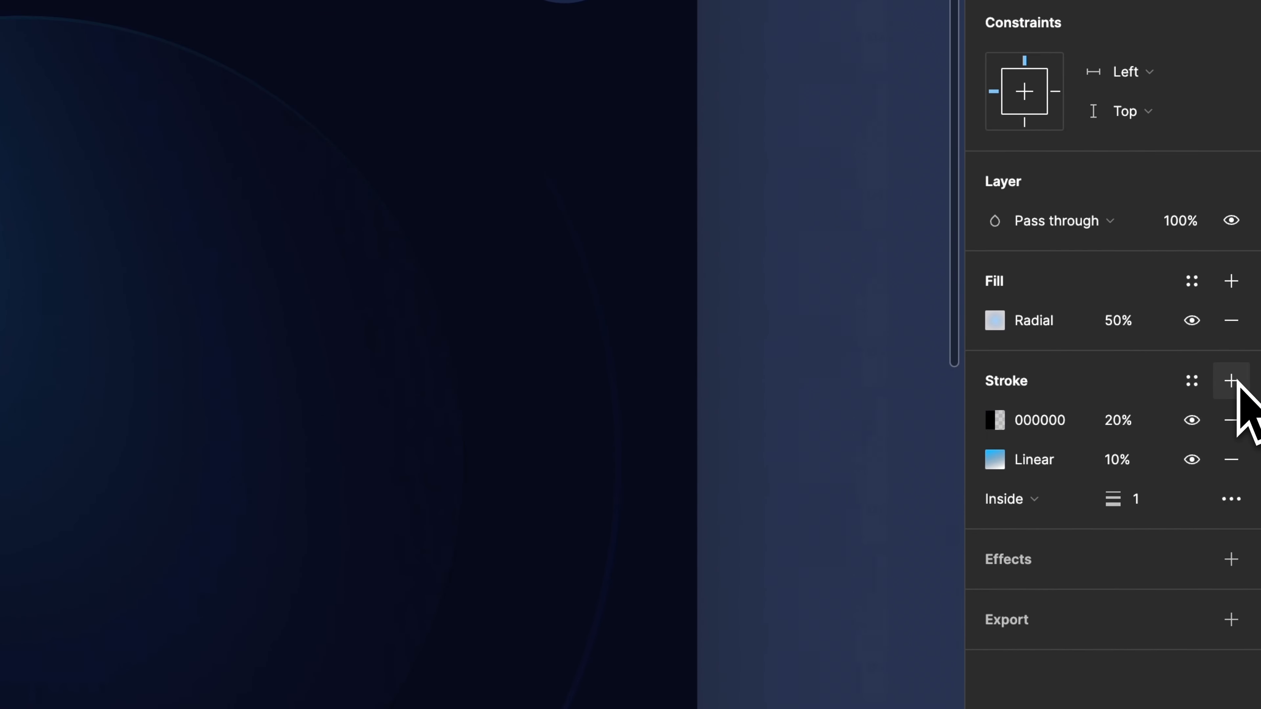
click(995, 421)
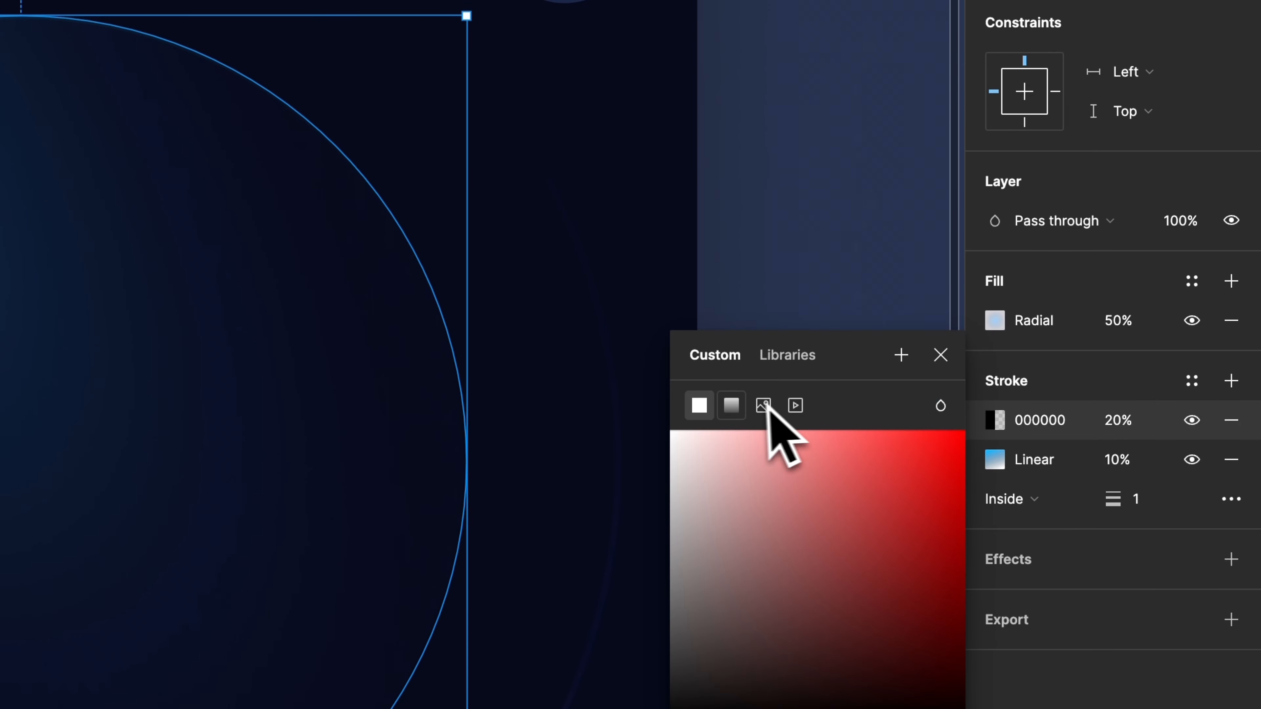
click(731, 406)
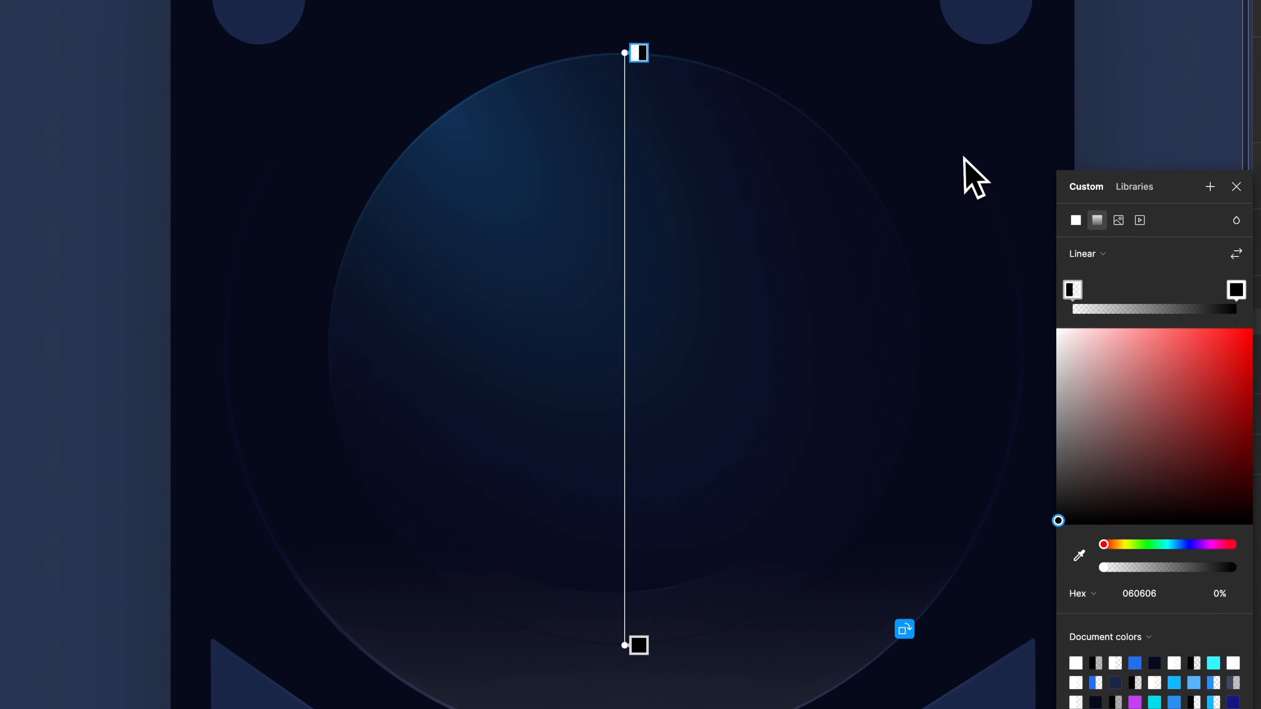
click(1078, 294)
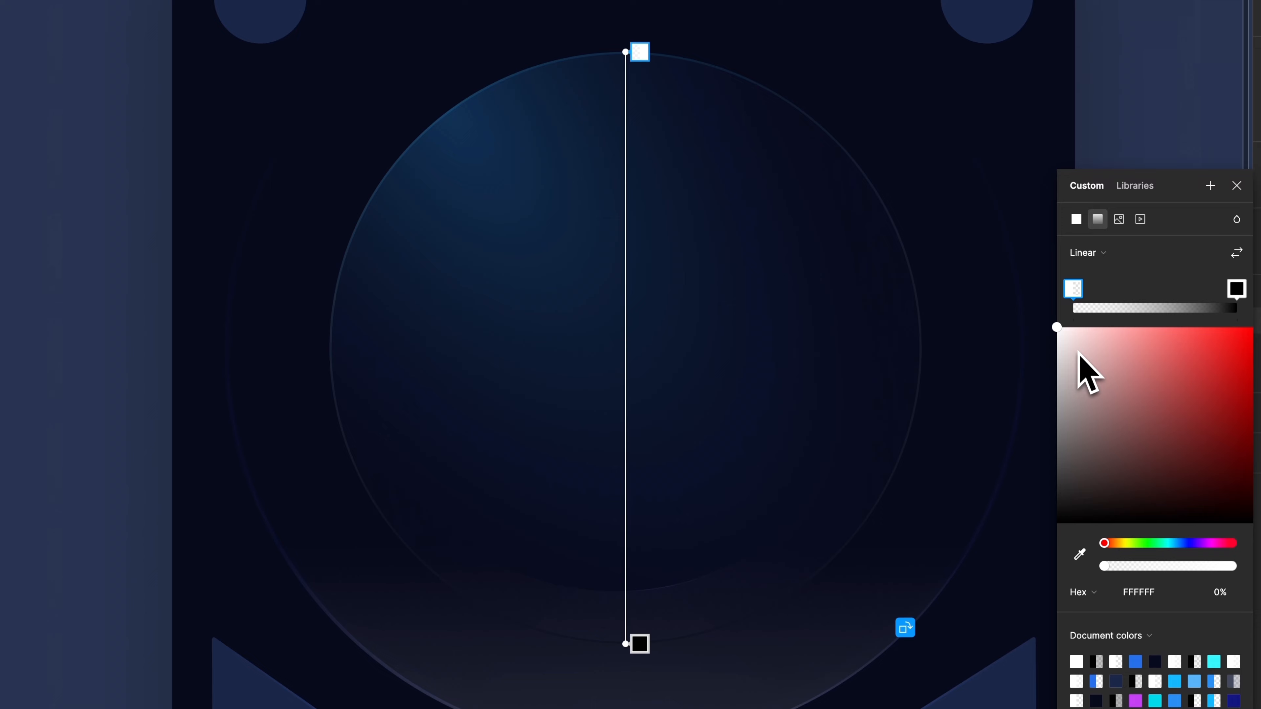
click(640, 644)
drag(1058, 524, 990, 203)
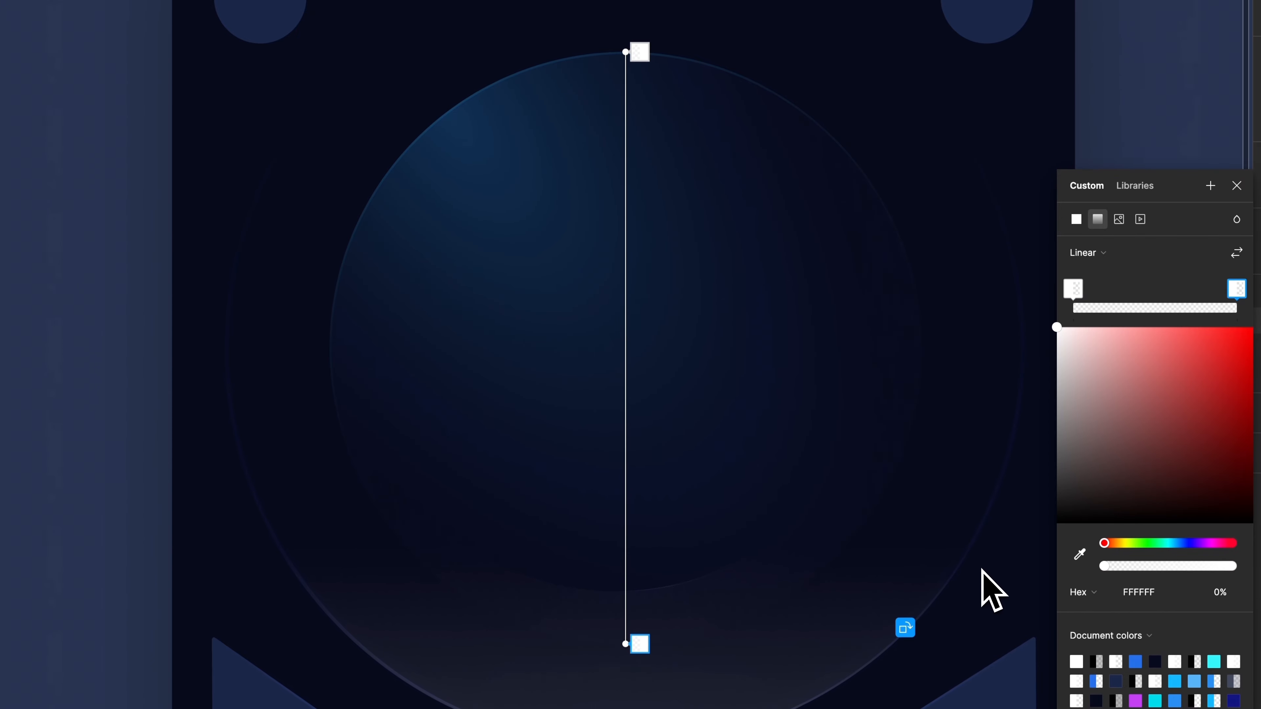
- Set the second stroke's blend mode to Overlay and run its gradient from the circle's upper-left edge to just below its centre
click(1237, 219)
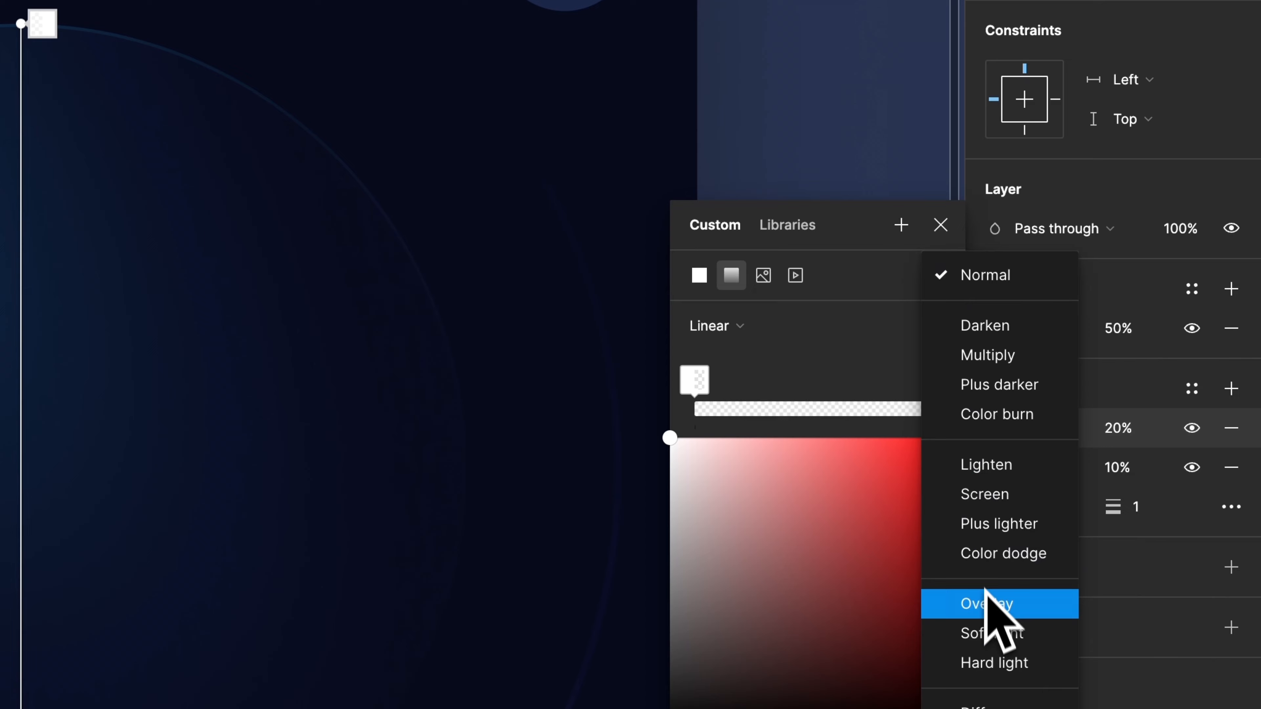
click(985, 591)
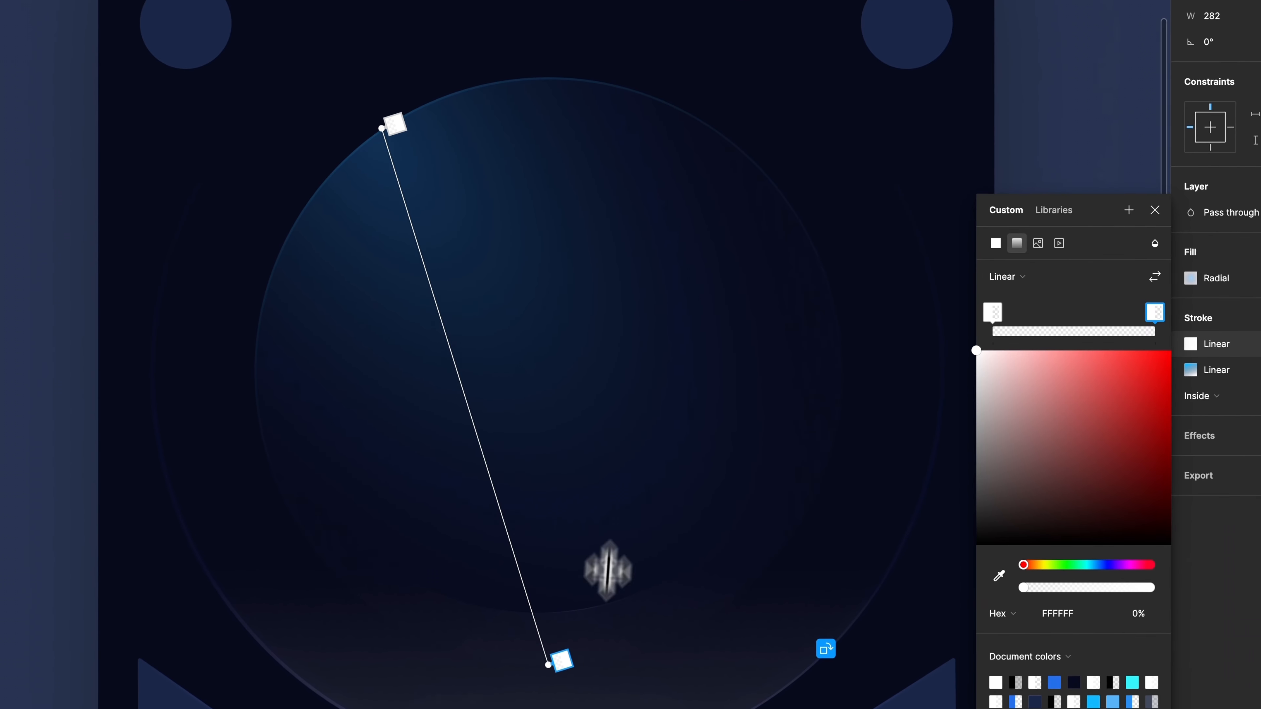
drag(561, 661, 565, 447)
drag(388, 128, 382, 111)
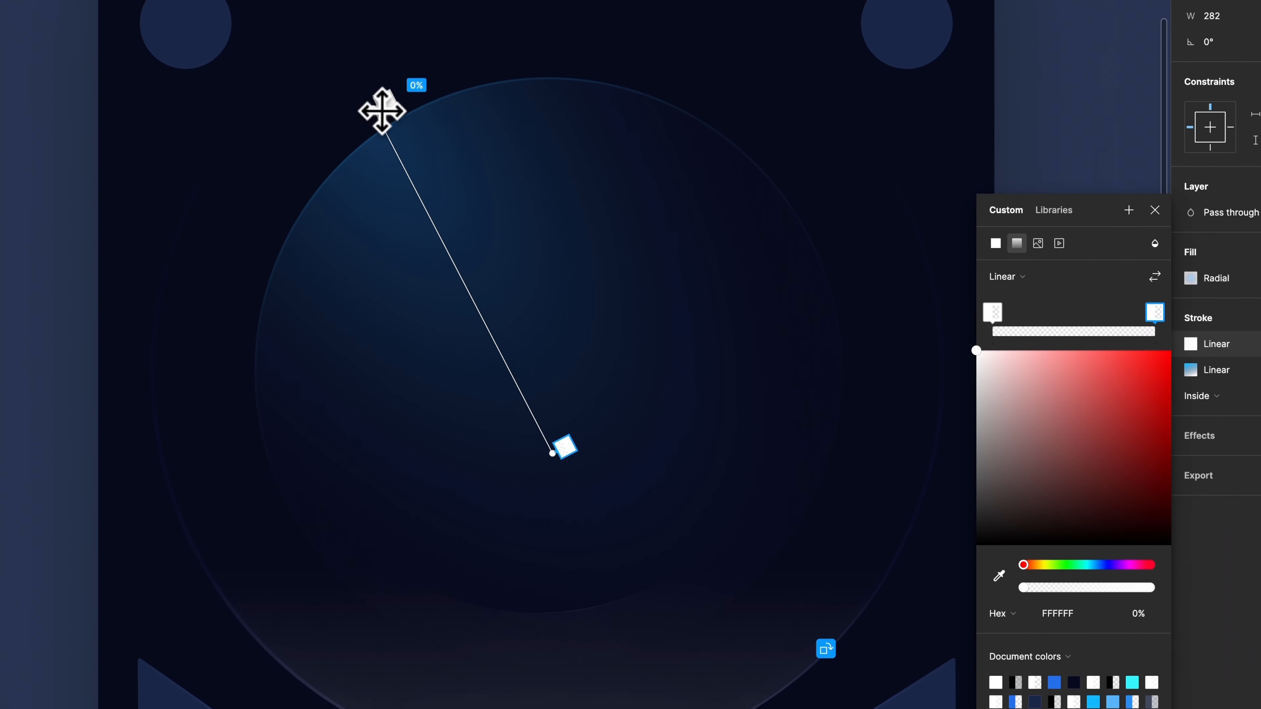
key(Escape)
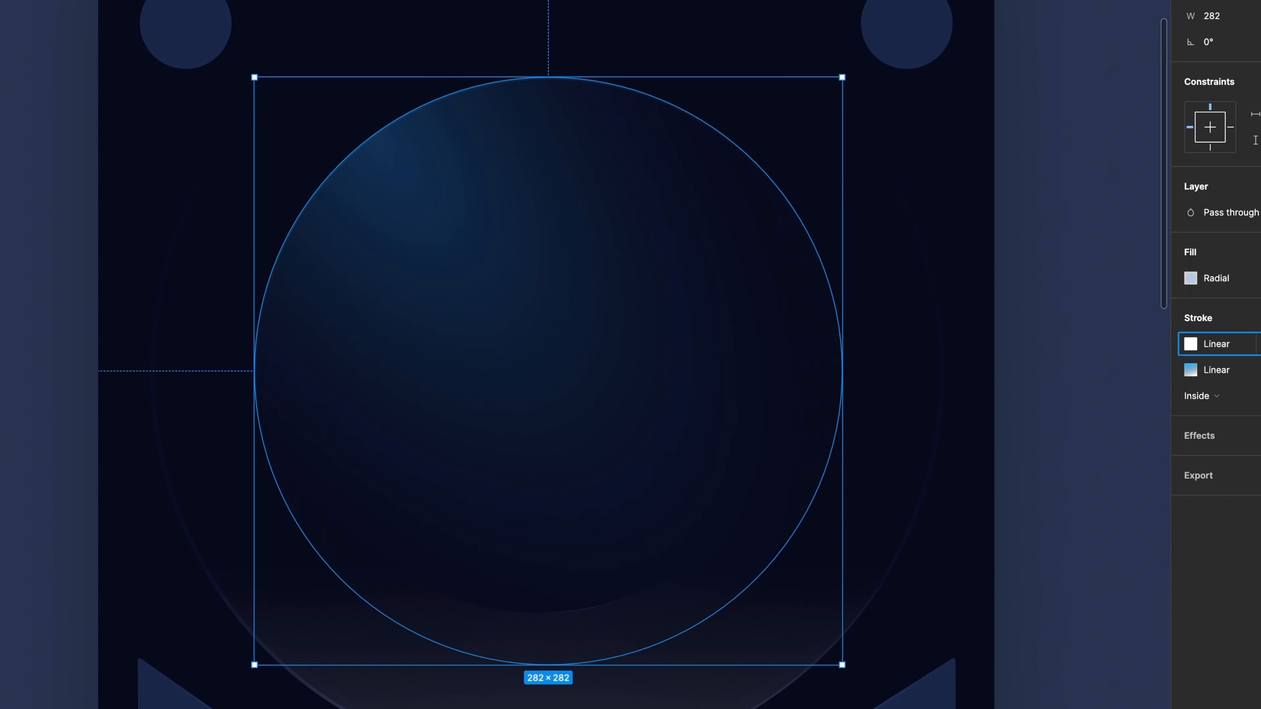
- Set the opacity of the circle's white Overlay stroke to 100%
click(1259, 359)
text(100)
key(Return)
- Switch to SF Symbols, search for "snow" and select the plain snowflake symbol
click(1055, 58)
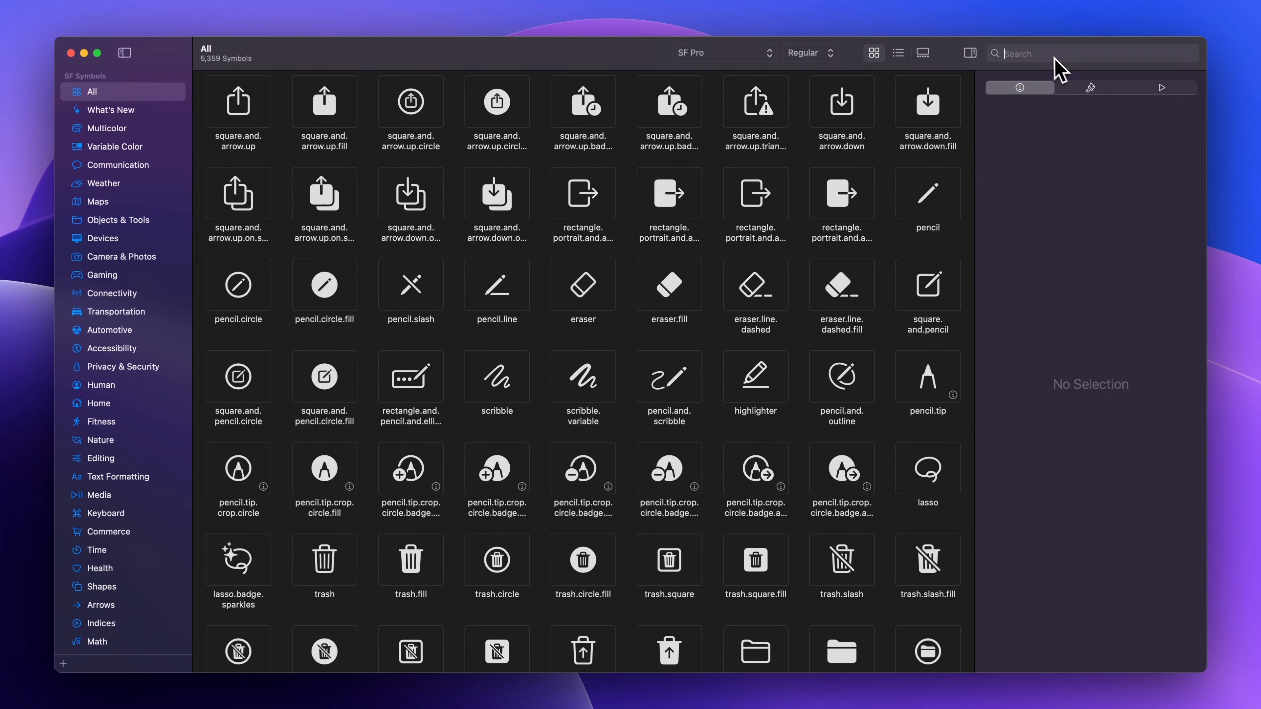
text(snow)
click(438, 209)
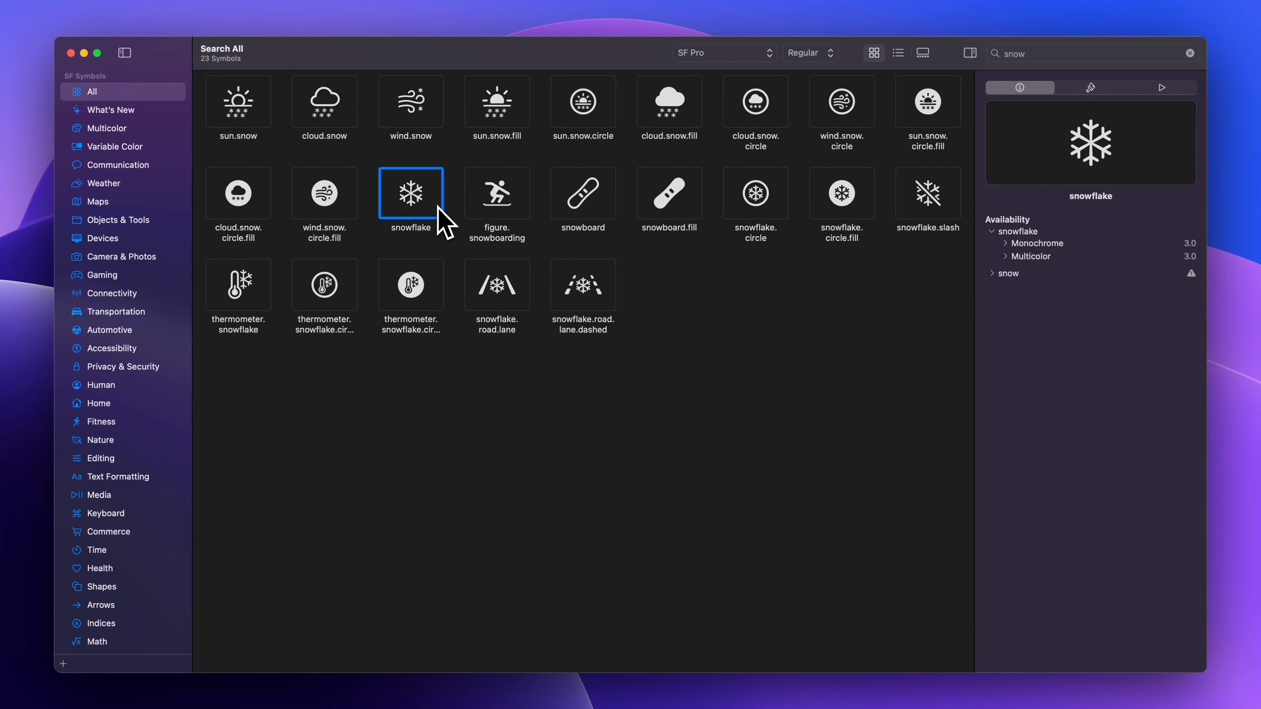
- Search the symbols for "therm" and select the thermometer.medium symbol
double_click(1030, 49)
text(therm)
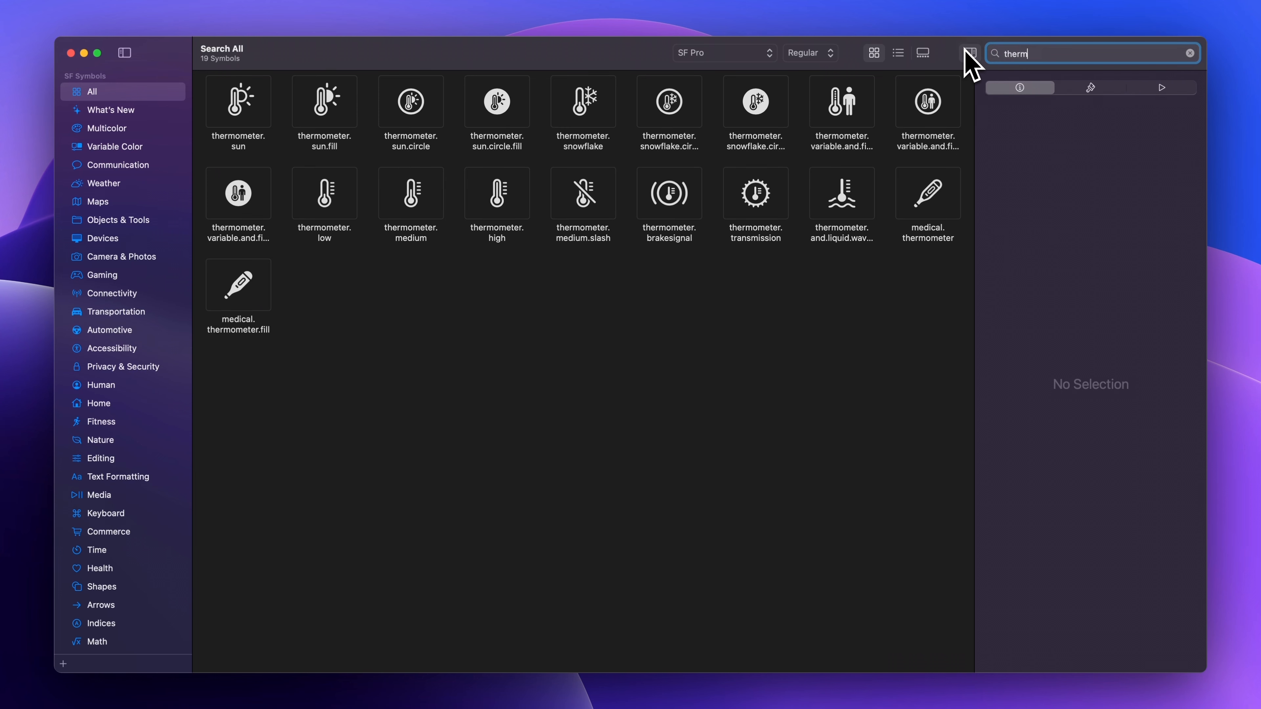
click(435, 189)
- Search the symbols for "flam" and copy the plain flame symbol
click(1039, 54)
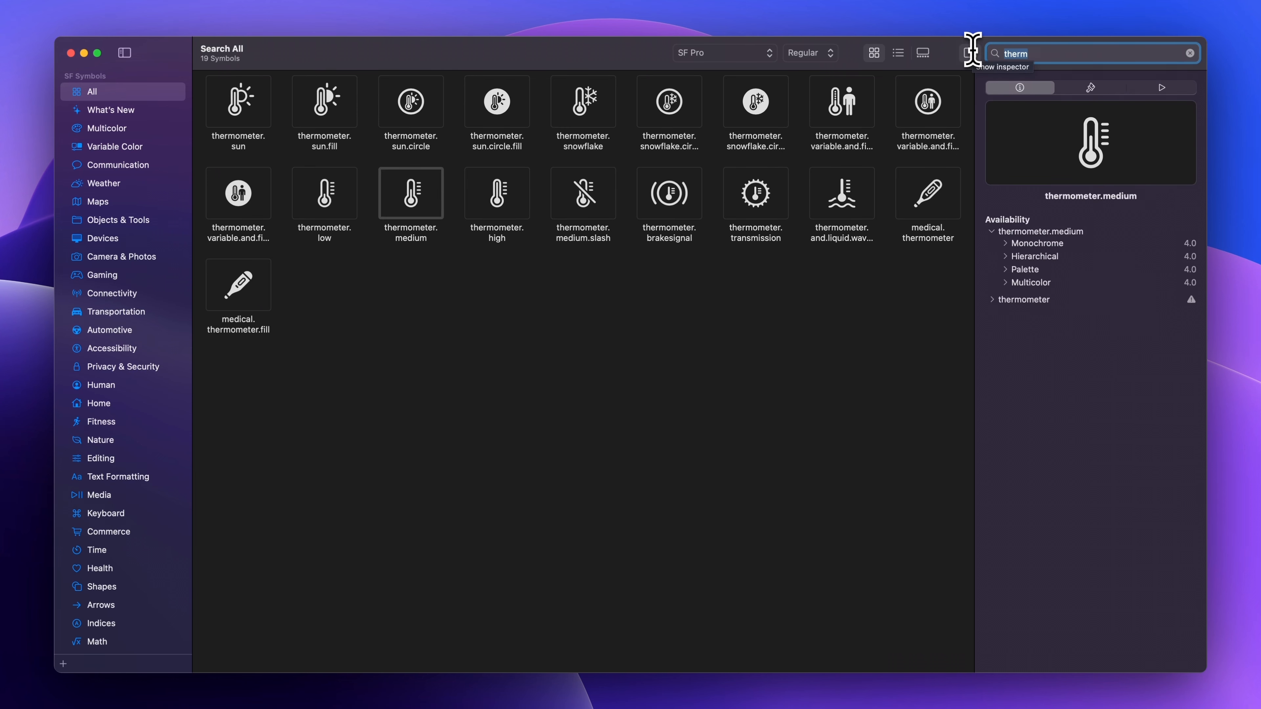
text(flam)
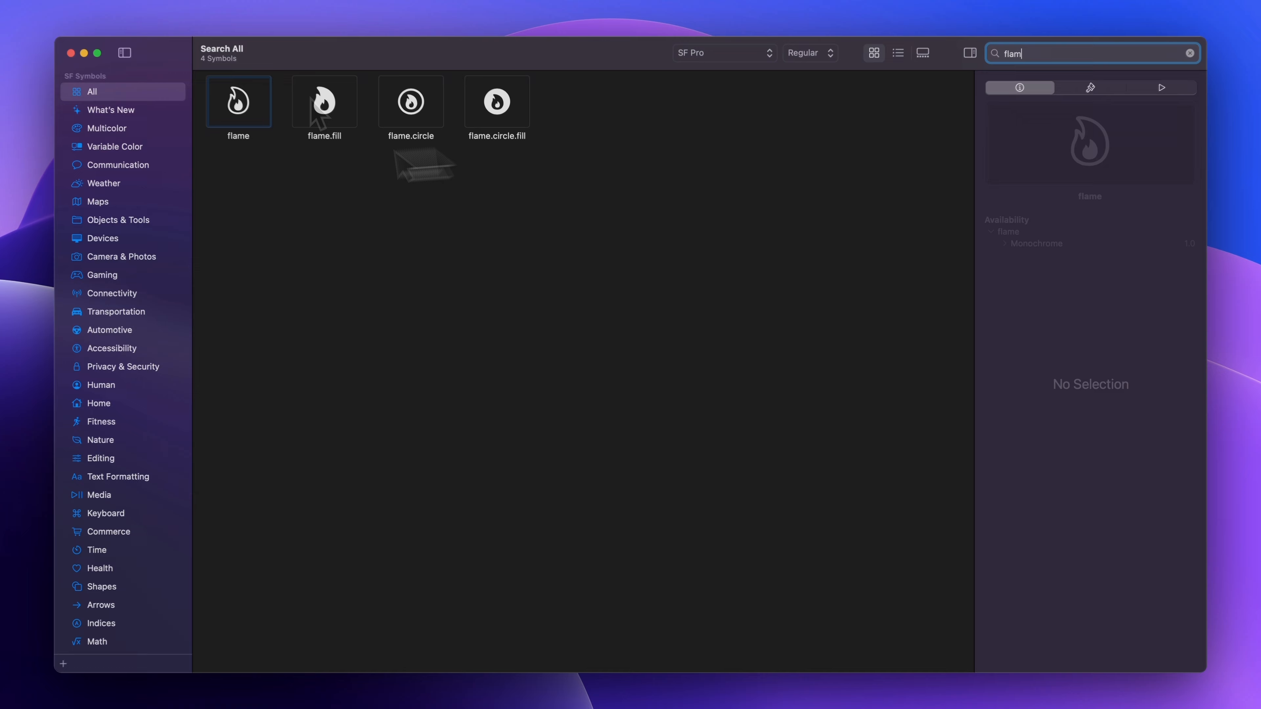
click(244, 107)
right_click(241, 114)
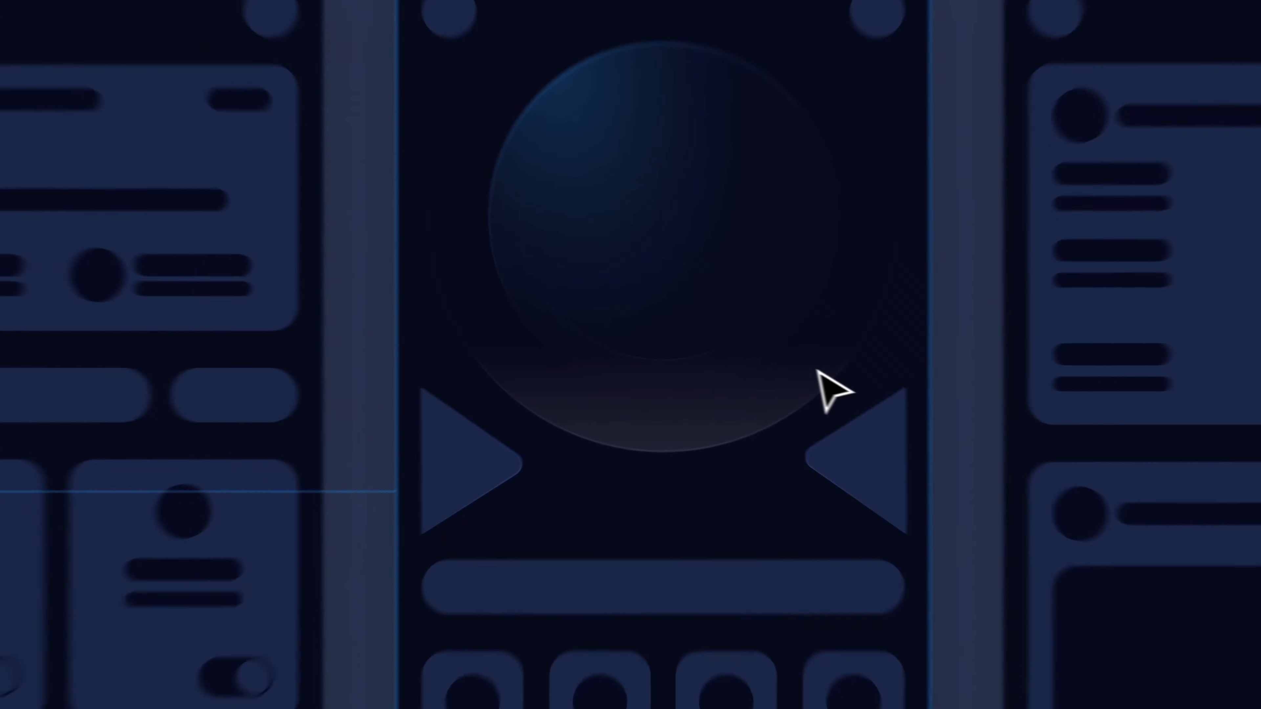
- Switch to Figma, paste the symbols onto the lower dial and set the snowflake, thermometer and flame icons' font size to 20
right_click(836, 253)
click(879, 328)
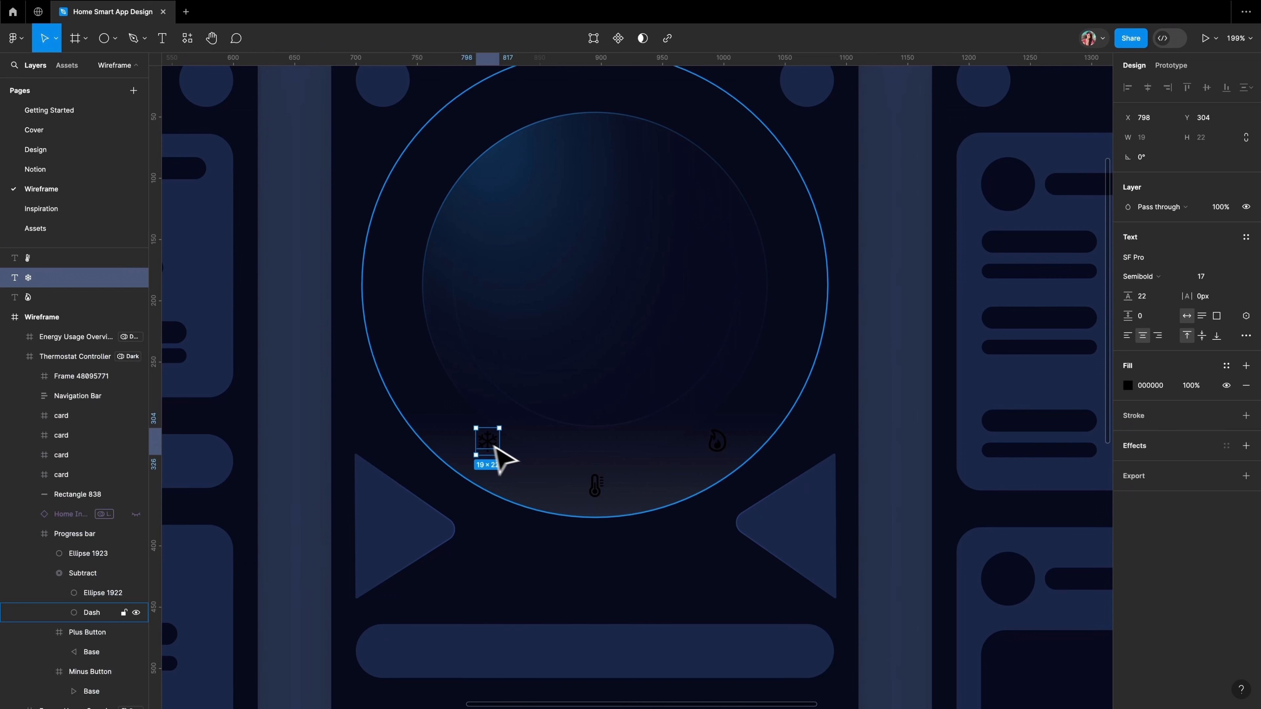
shift+click(594, 484)
shift+click(717, 440)
click(1204, 276)
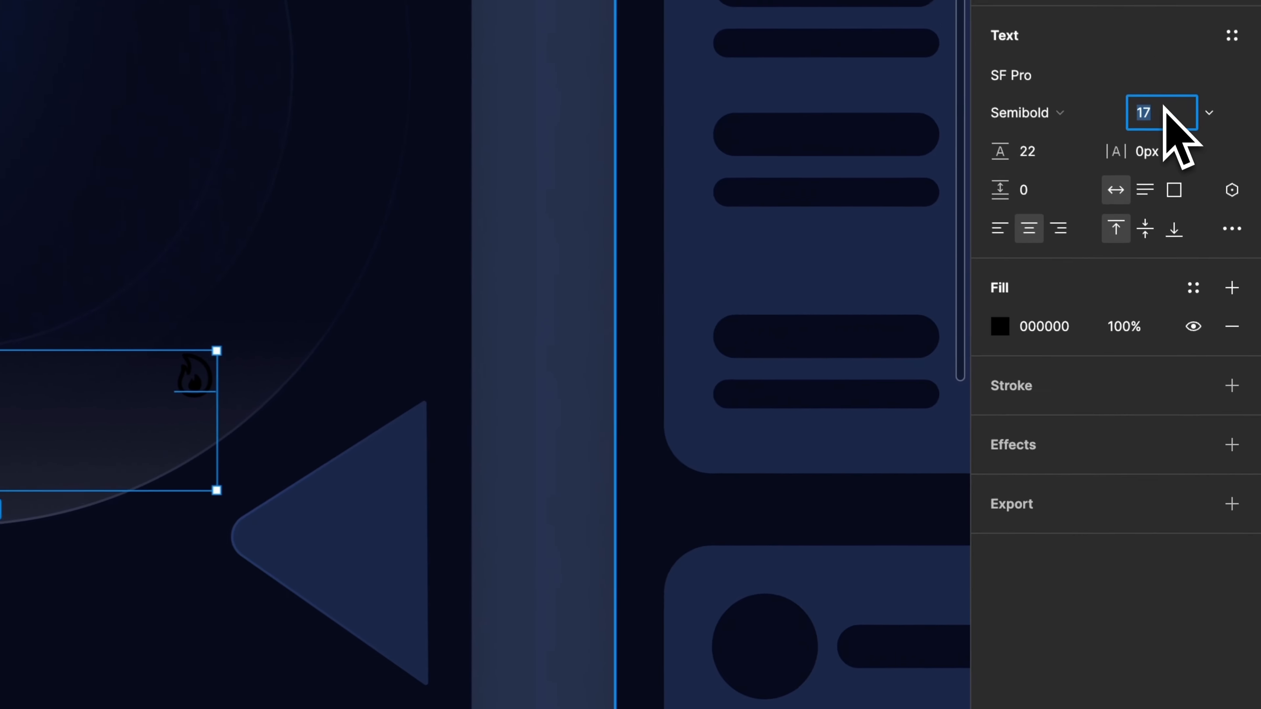
text(20)
- Change the fill of the three icons to white and deselect them
click(1086, 327)
click(681, 554)
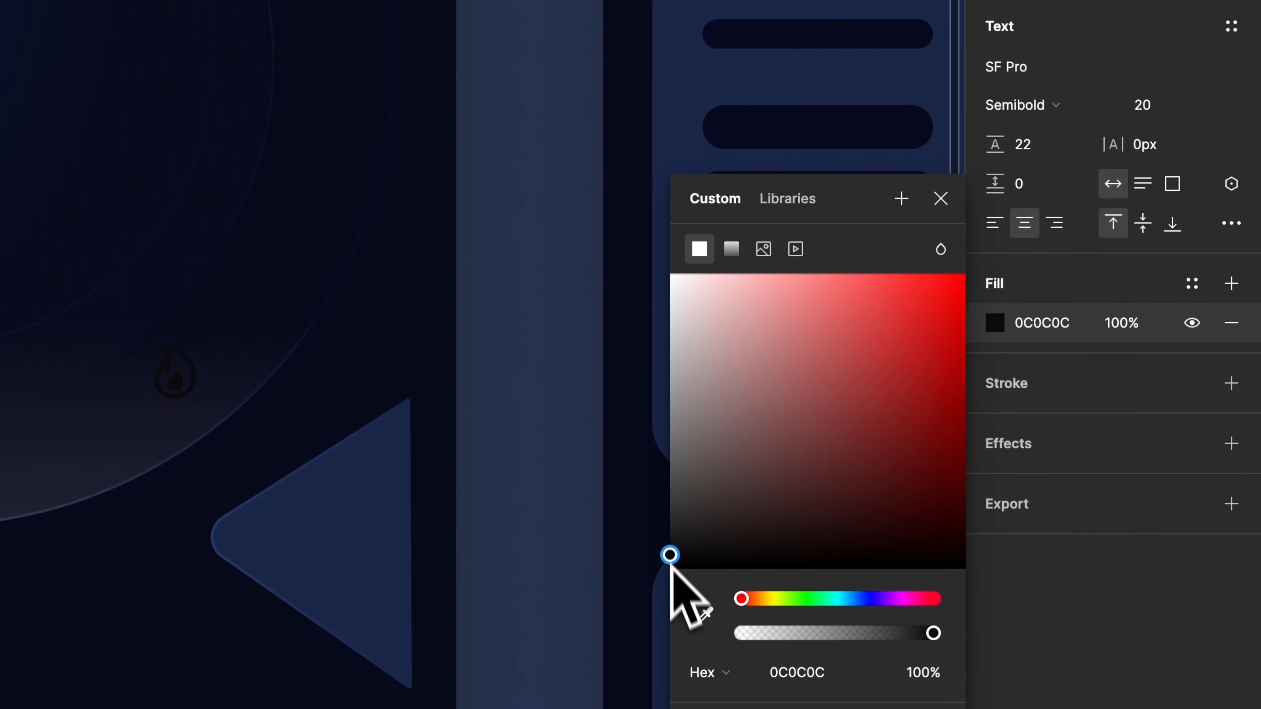
drag(671, 564, 615, 66)
click(939, 198)
click(348, 343)
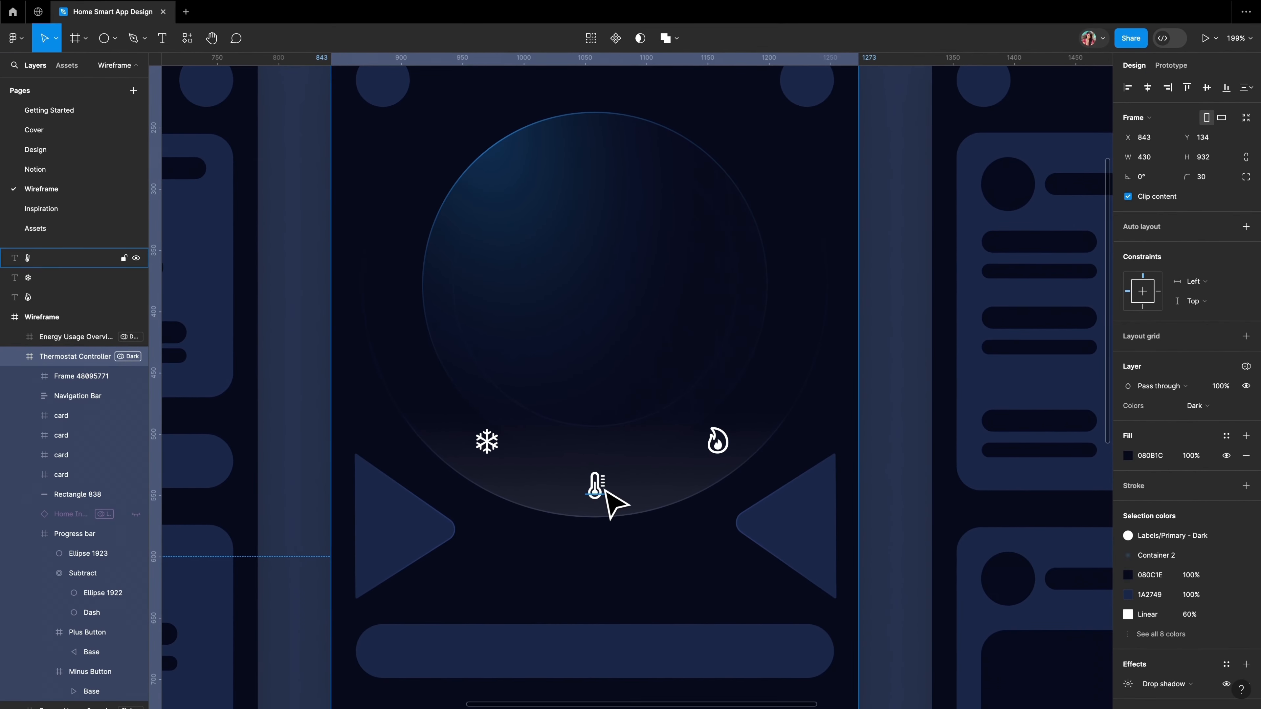
- Arrange the icons along the dial's lower rim, with the thermometer centred between the snowflake and the flame
drag(607, 492, 596, 491)
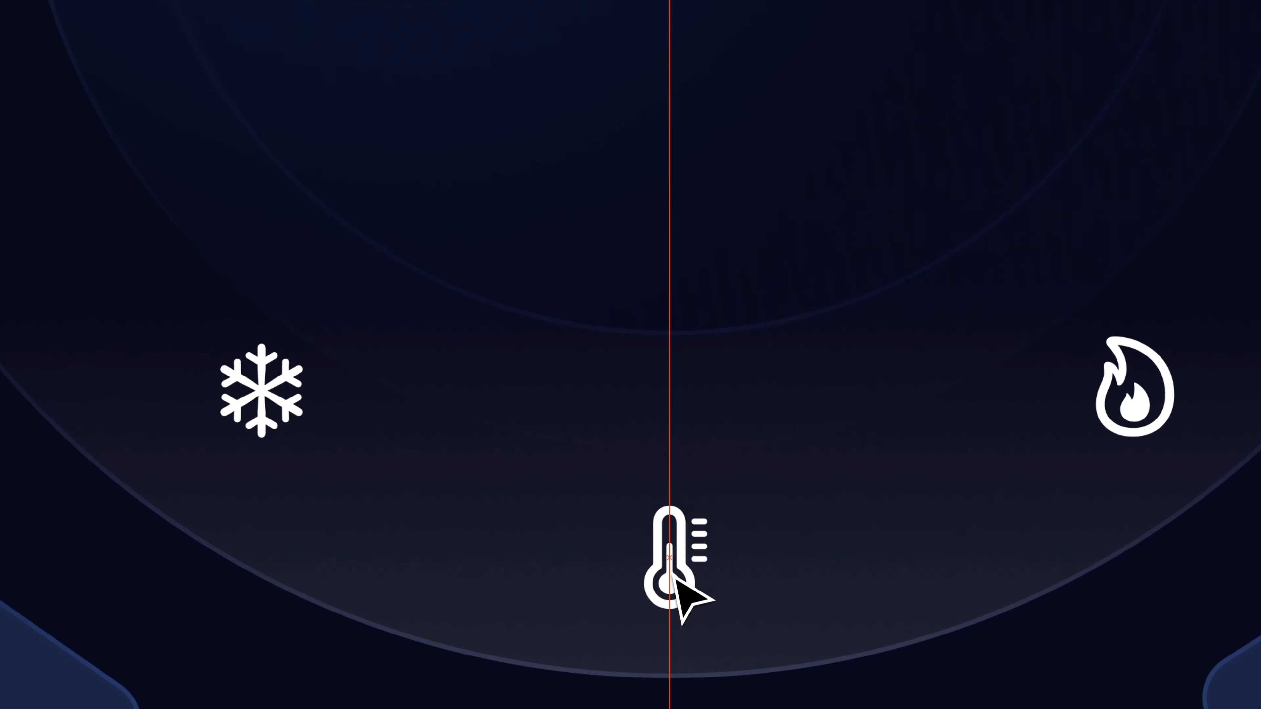
drag(674, 578, 674, 578)
click(282, 422)
drag(1132, 392, 1102, 438)
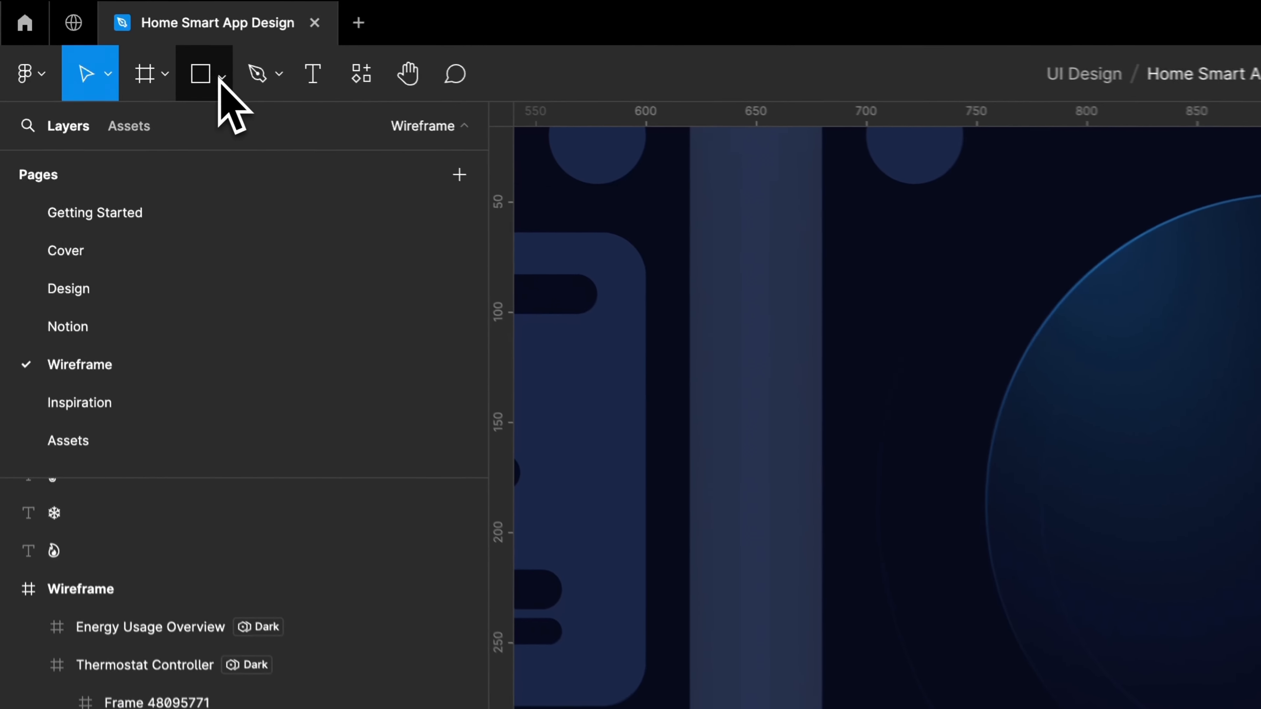
- Draw a triangle of about 299 × 299 over the lower dial, with its tip near the dial's vertical centre line
click(113, 40)
click(271, 254)
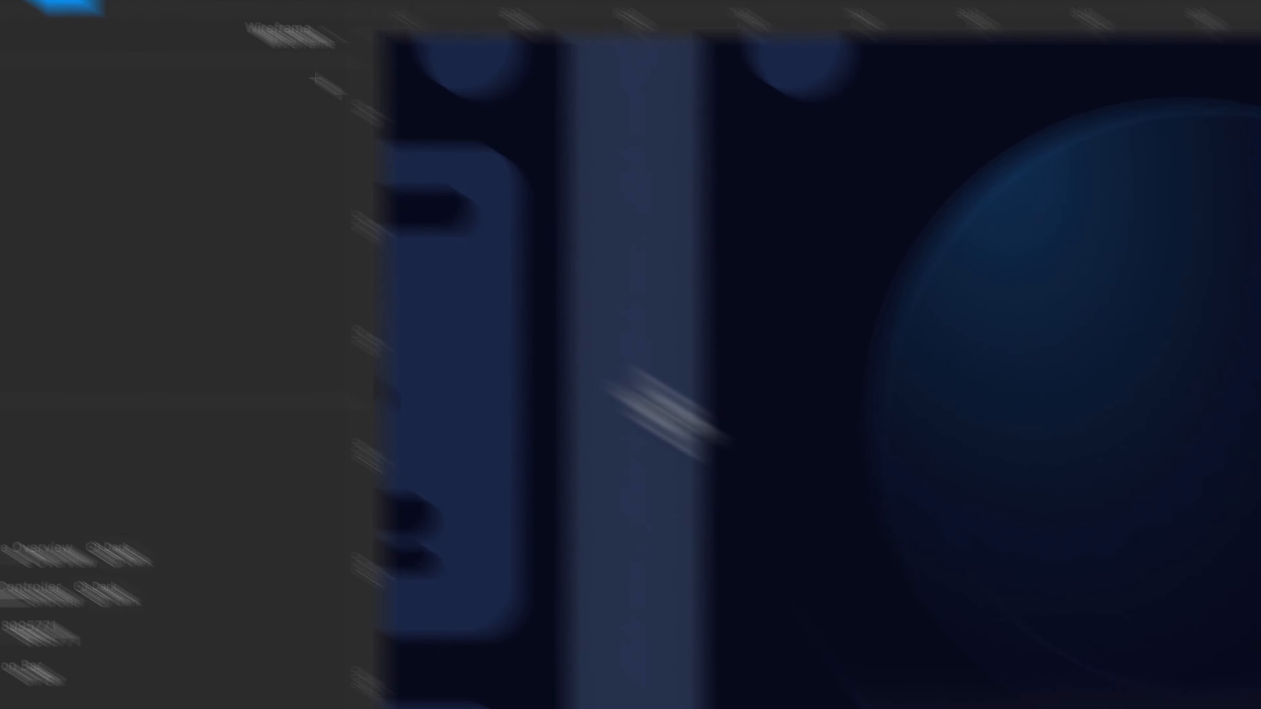
drag(574, 261, 1177, 693)
drag(758, 357, 522, 371)
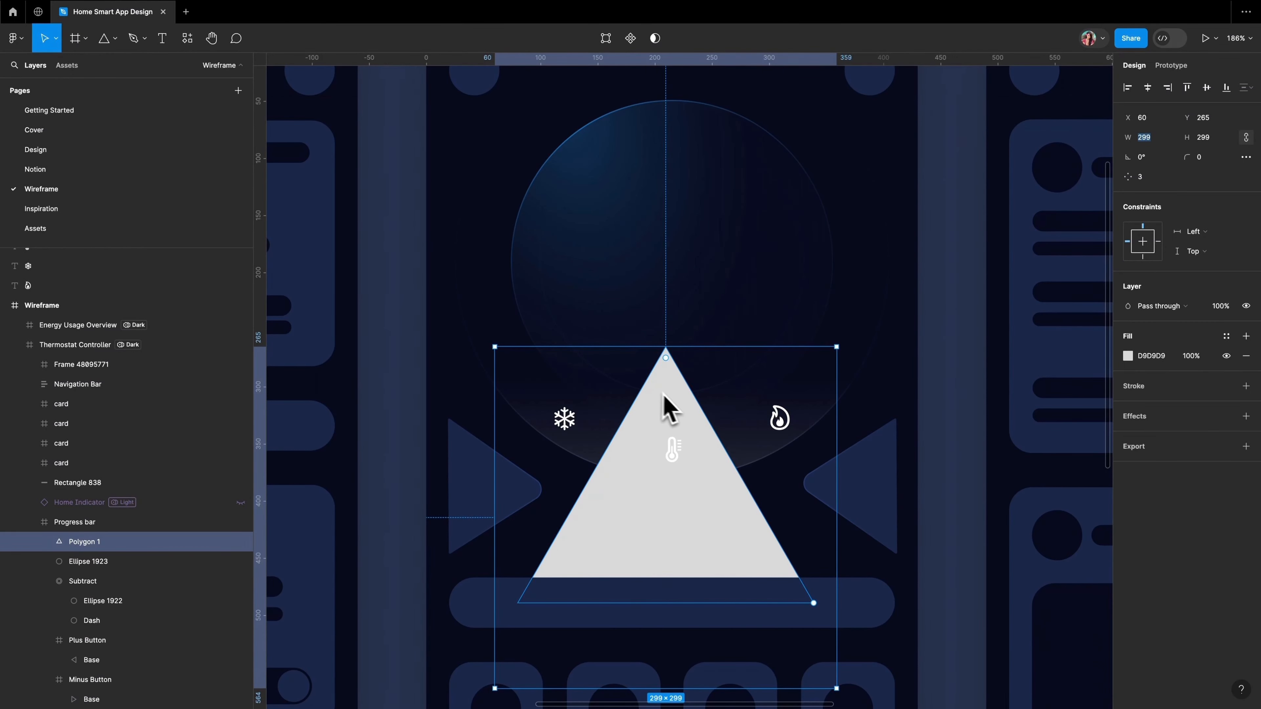
- Flatten the triangle, then resize it to 440 × 250 and centre it horizontally at X -5, Y 275
right_click(678, 400)
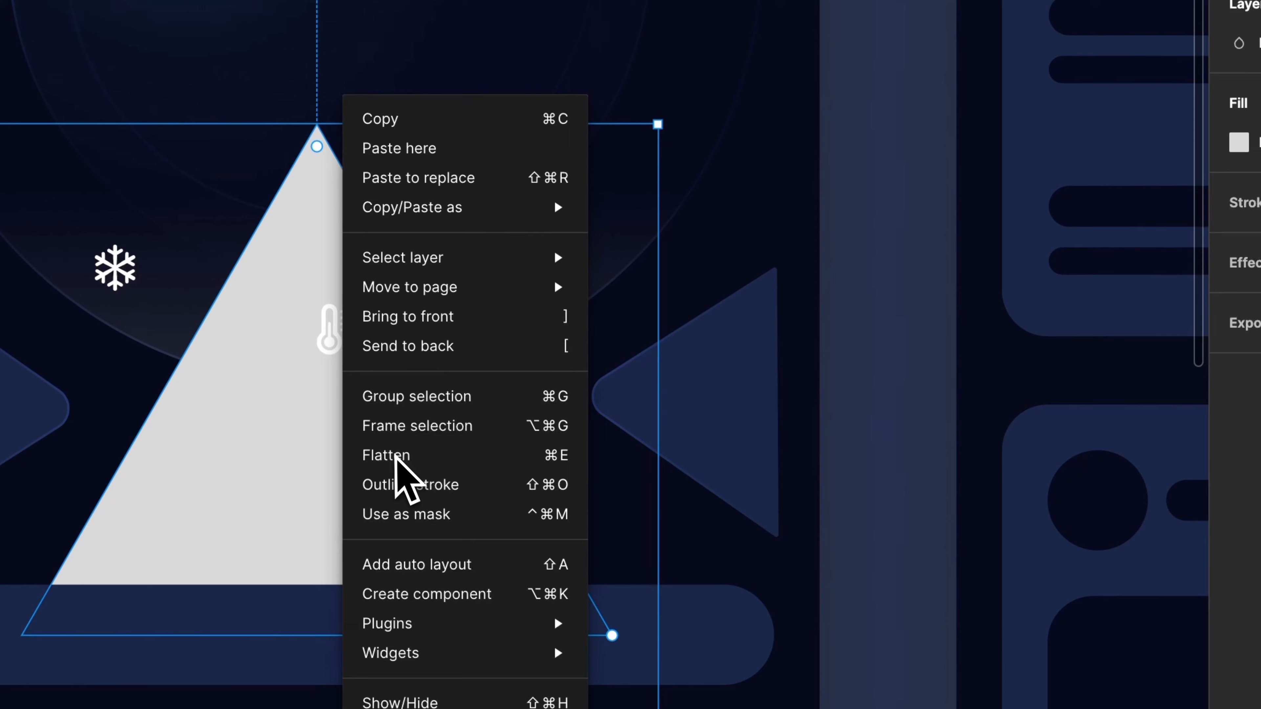
click(395, 456)
click(1069, 239)
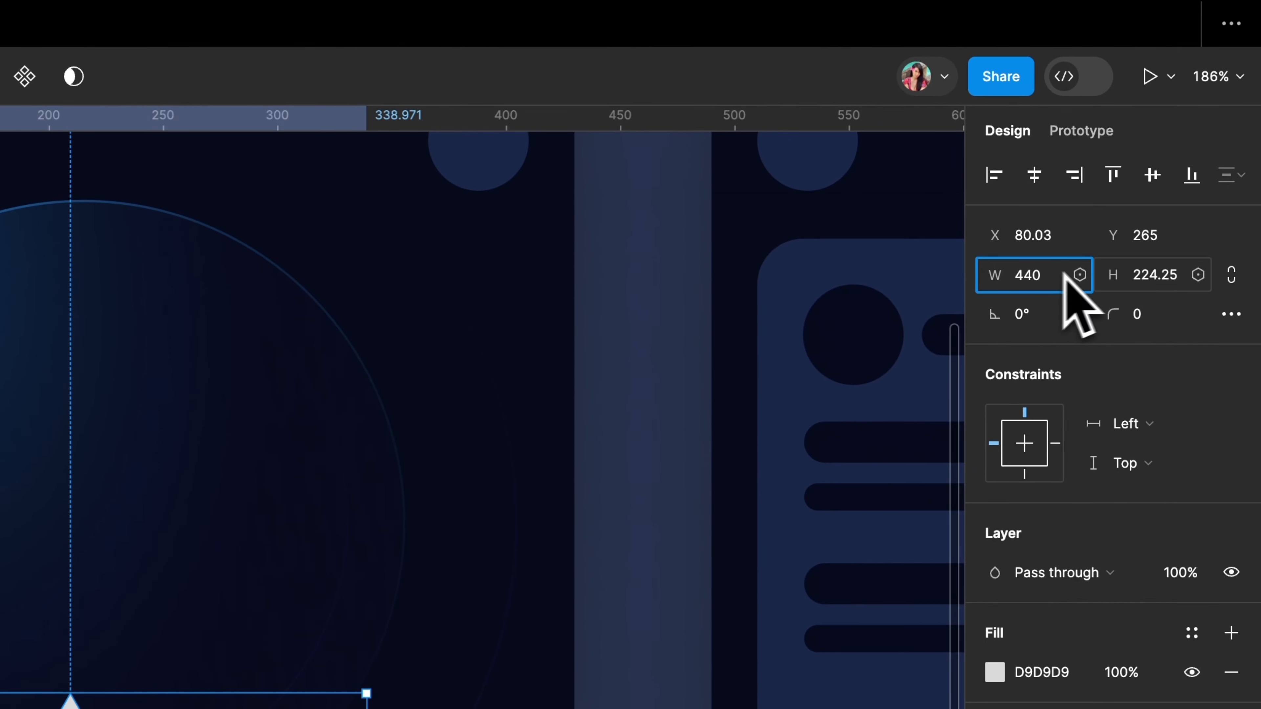
click(1163, 276)
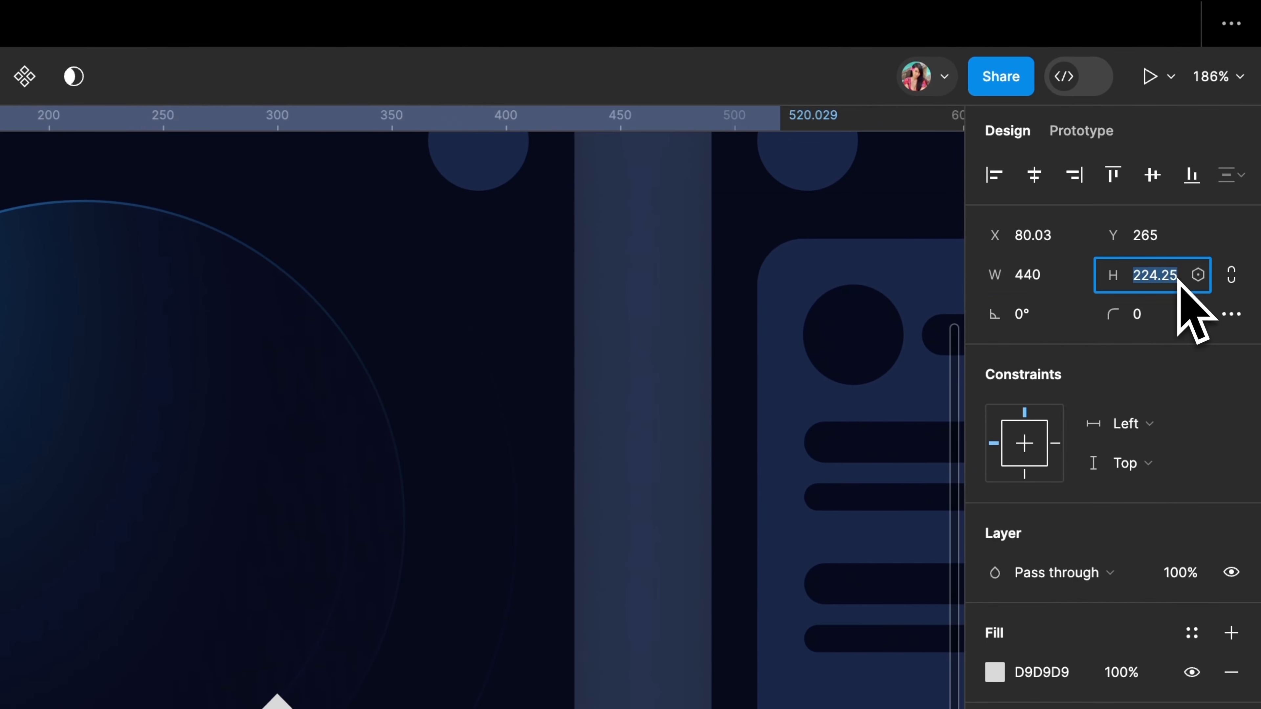
text(250)
key(Return)
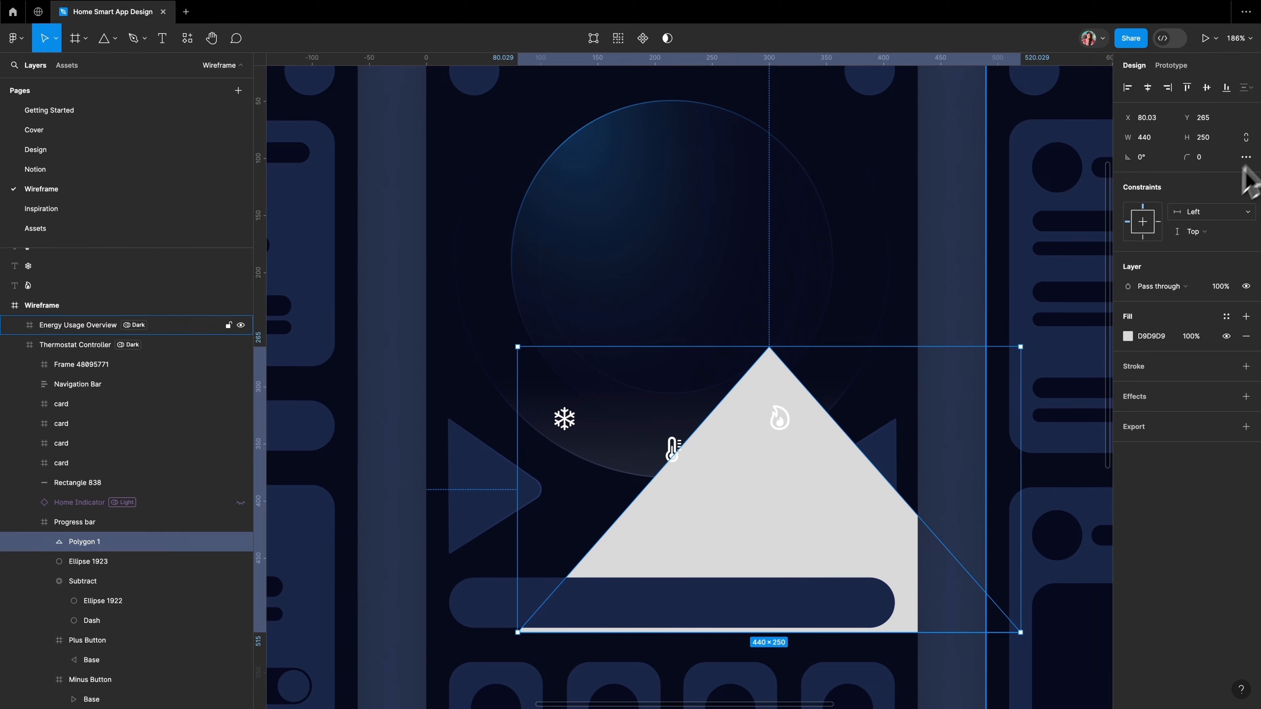
drag(752, 551, 661, 569)
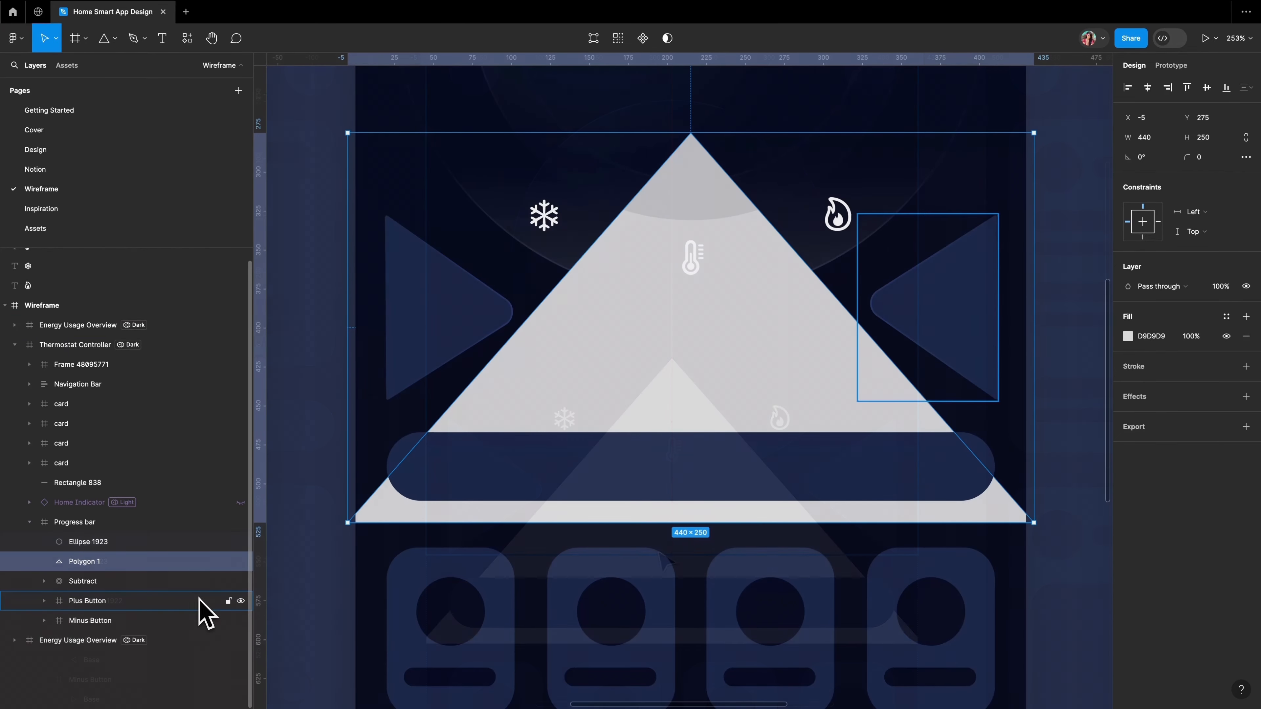
- Group the Polygon 1 triangle with the Subtract shape of the progress bar
shift+click(75, 577)
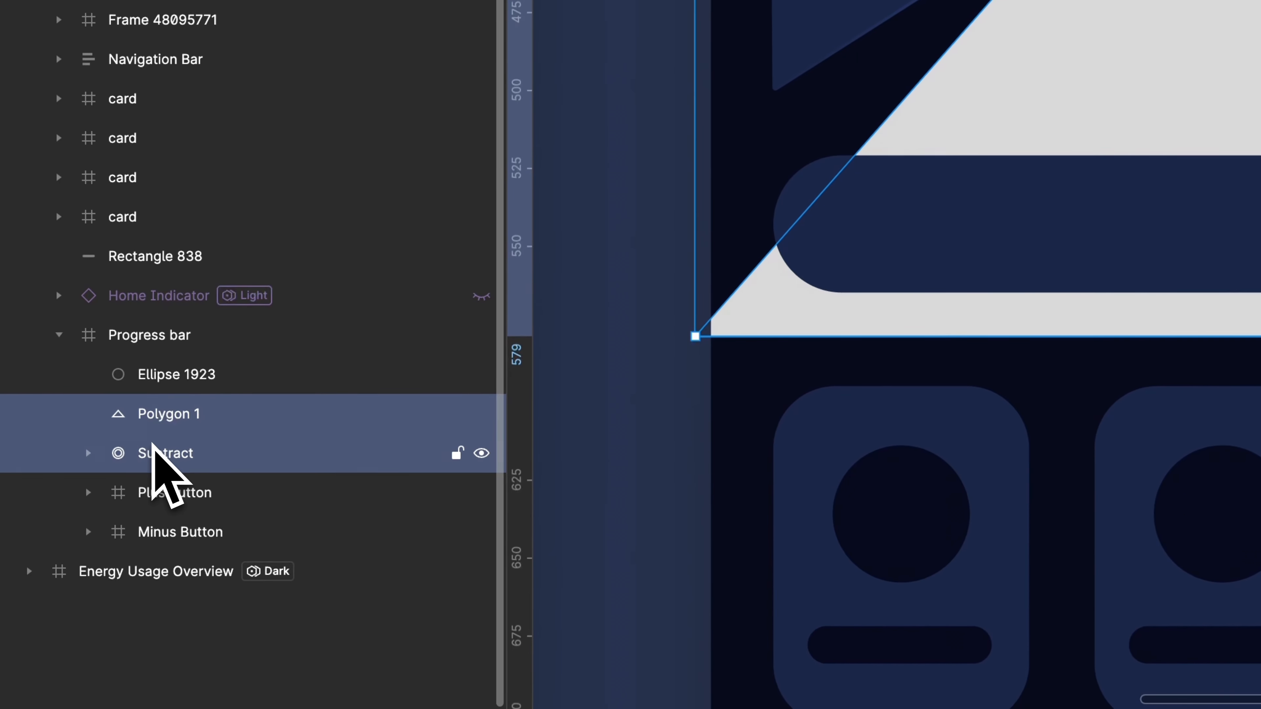
right_click(152, 447)
click(218, 201)
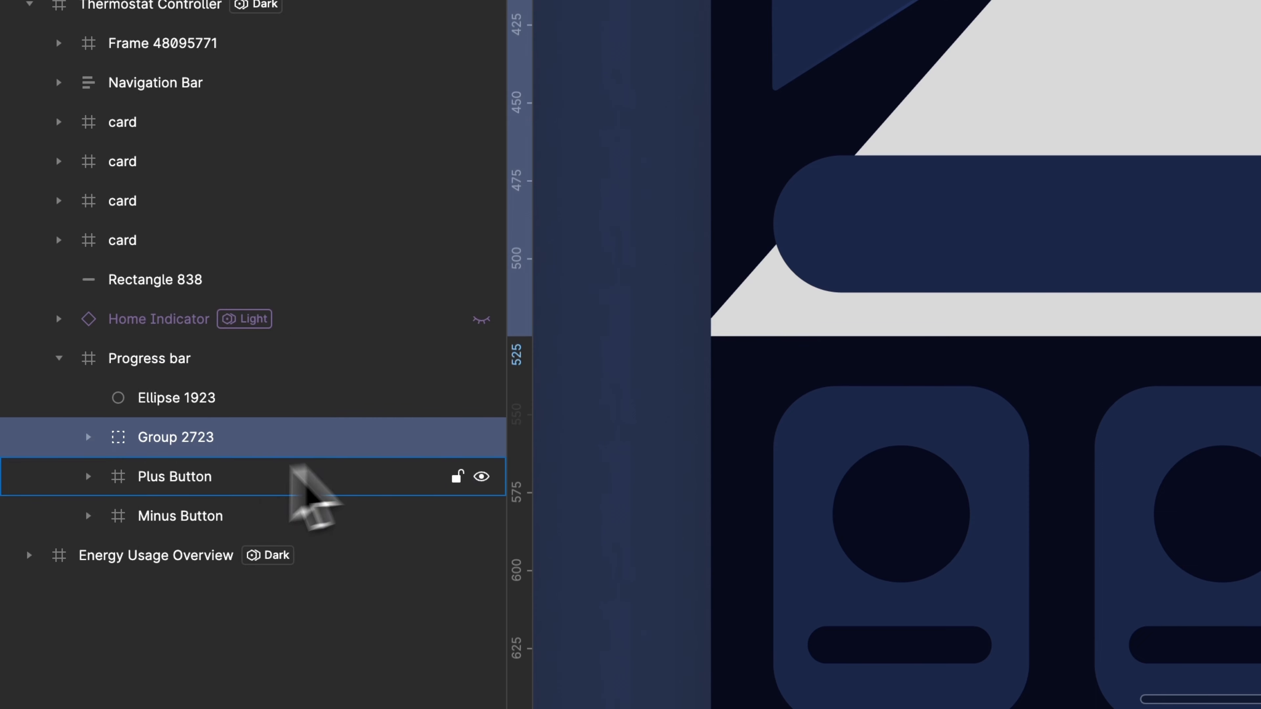
- Expand the new group and duplicate the Subtract shape inside it by copying and pasting
click(88, 437)
click(190, 523)
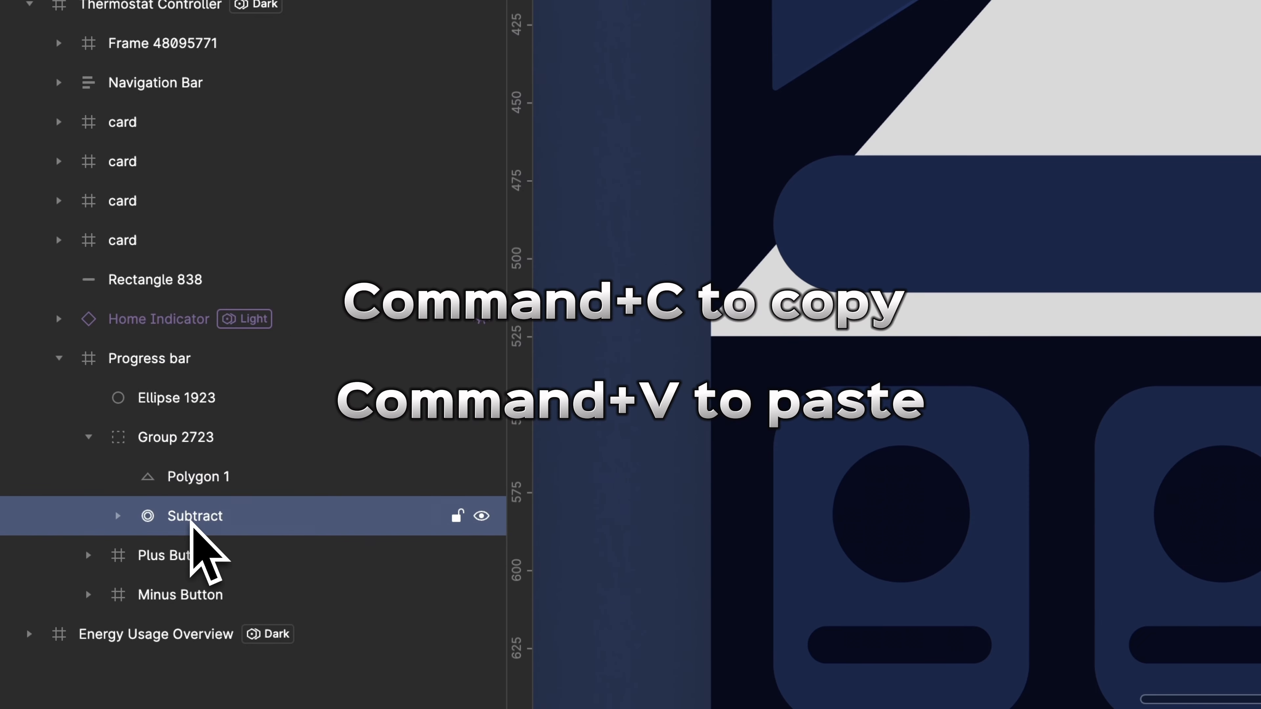
key(super+c)
key(super+v)
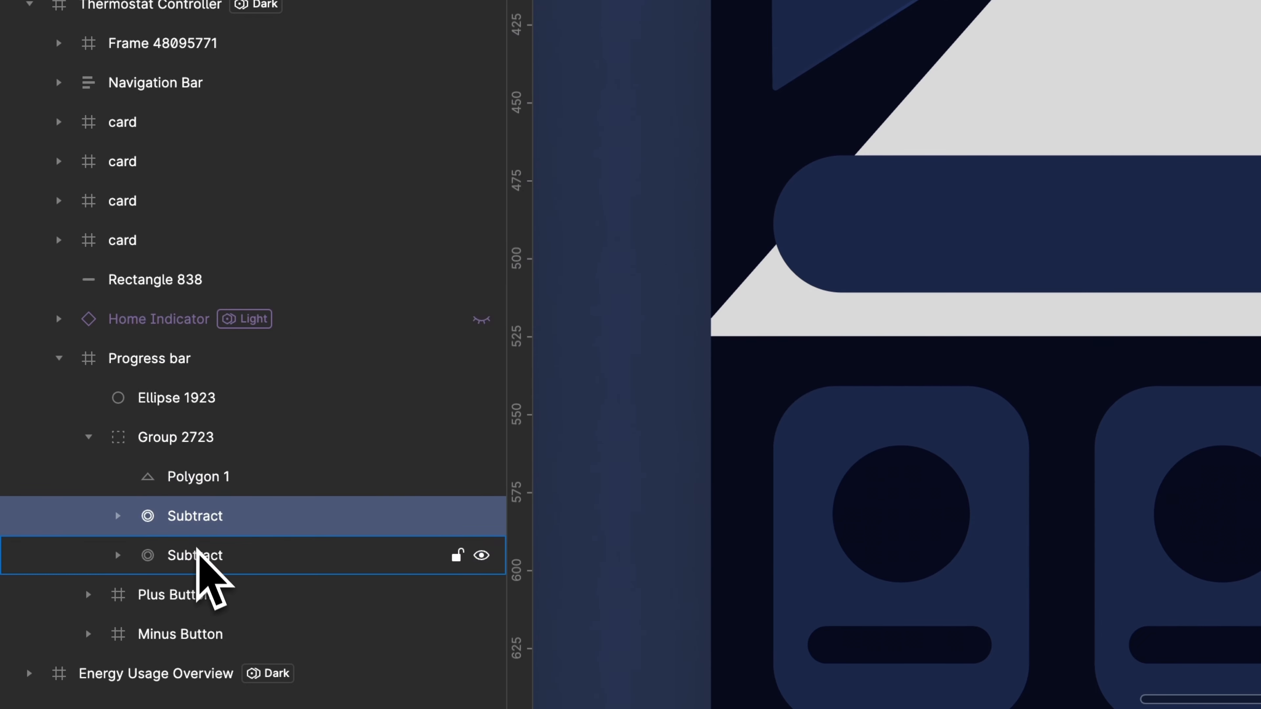
- Use the lower Subtract copy as a mask so the triangle is clipped to the dial ring
click(182, 557)
right_click(181, 556)
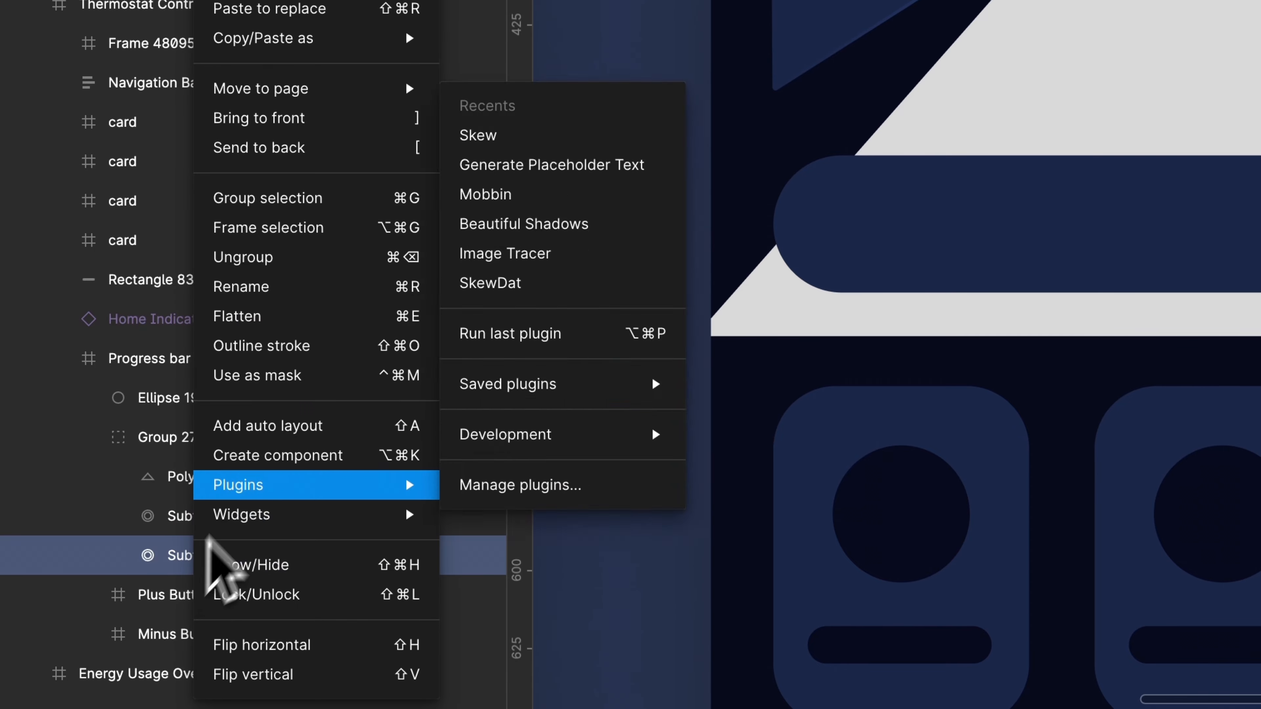
click(256, 379)
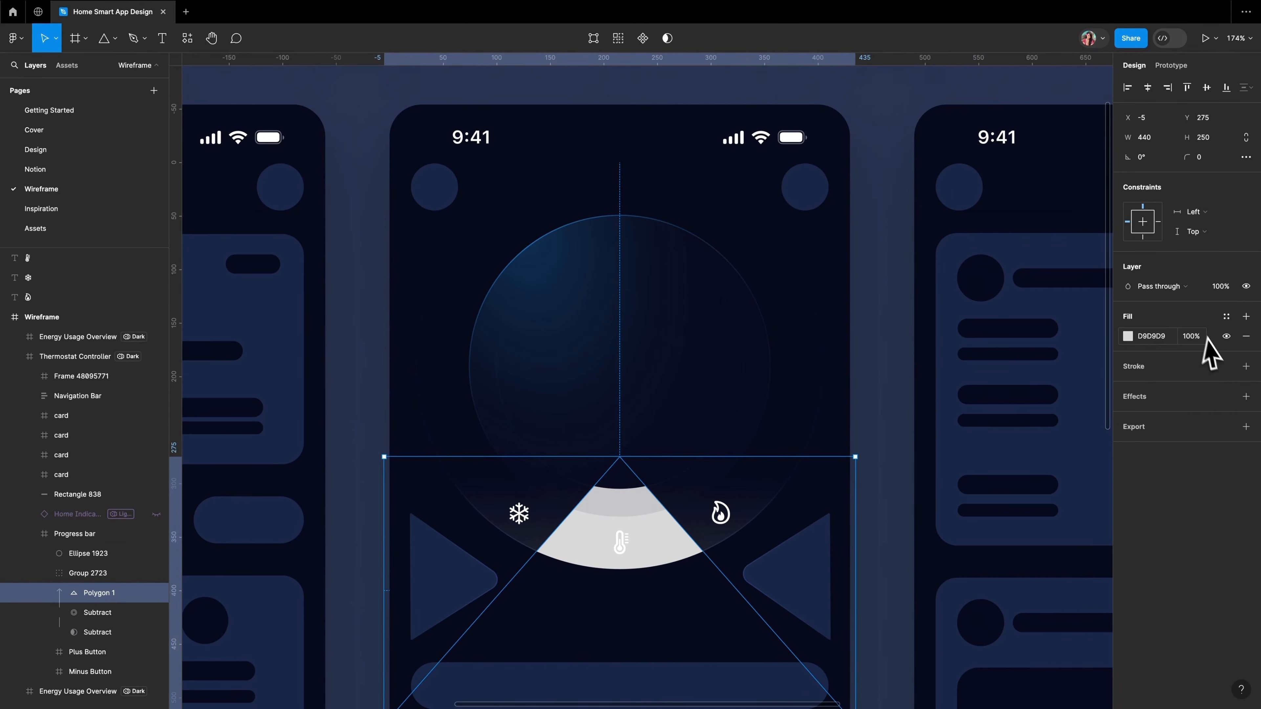
- Change the triangle's fill to a radial gradient running from just below the dial up to its upper part
click(1127, 336)
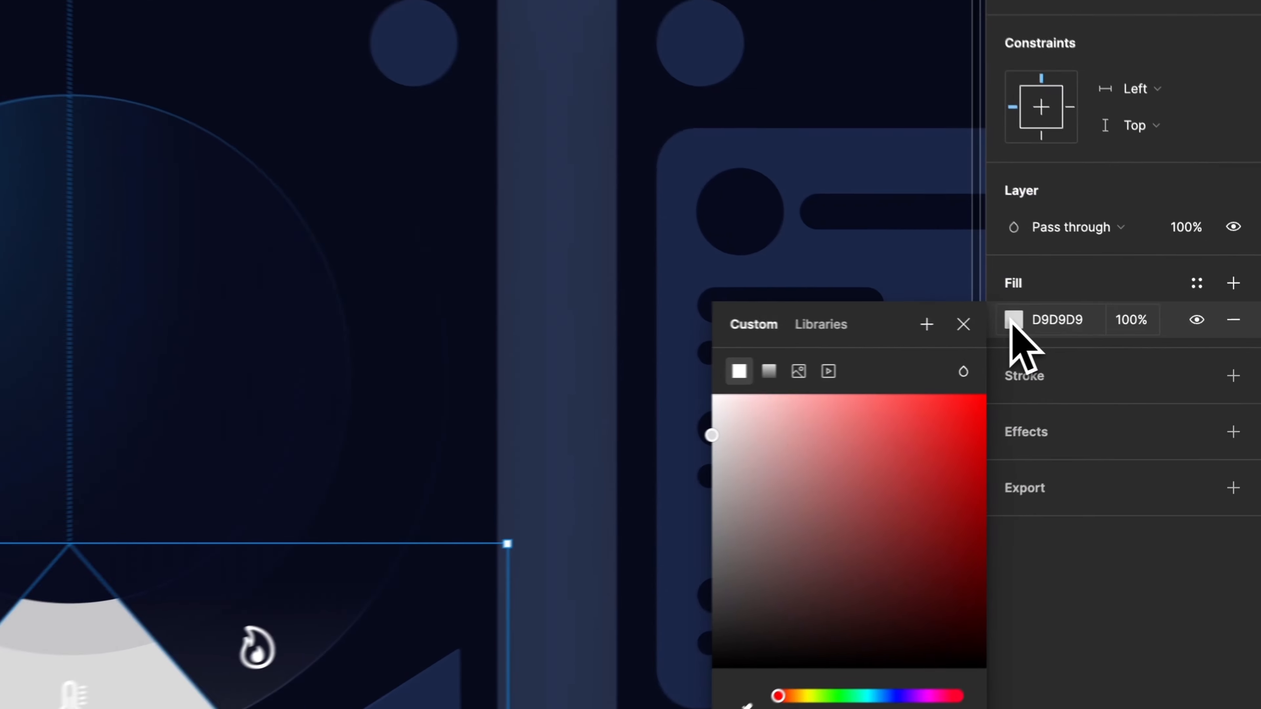
click(996, 309)
click(985, 335)
click(1003, 350)
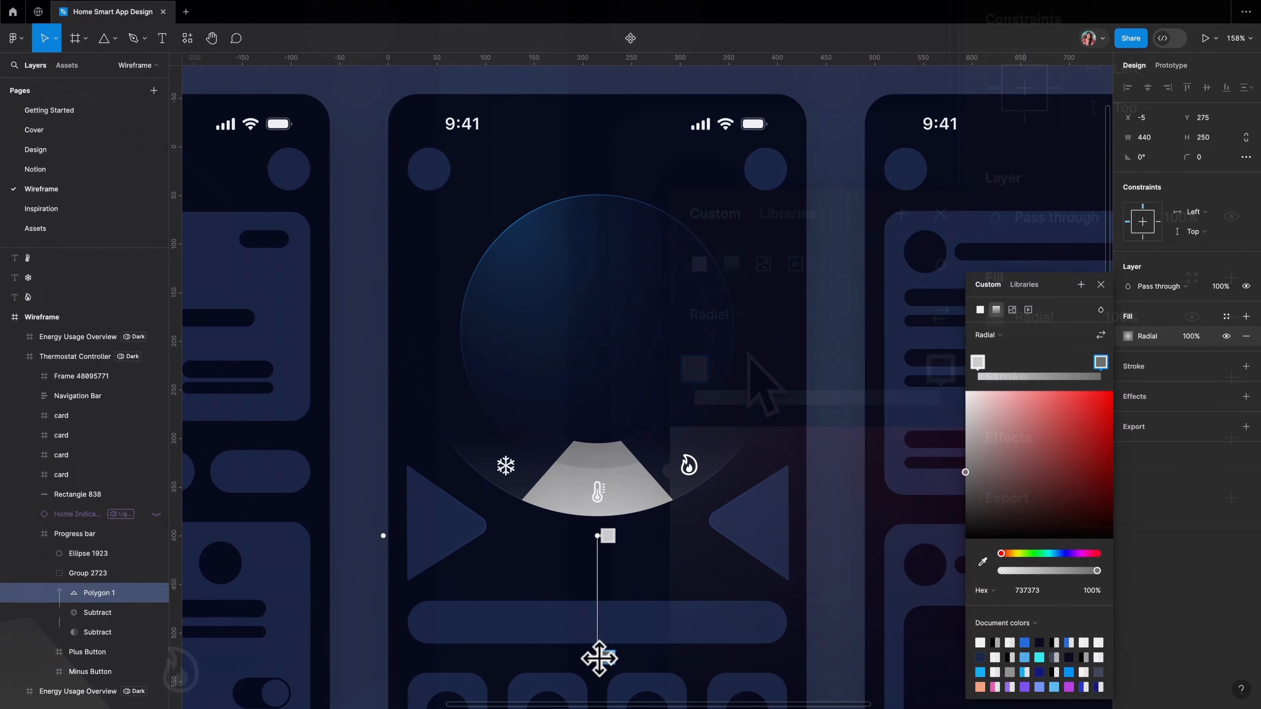
drag(600, 659, 403, 155)
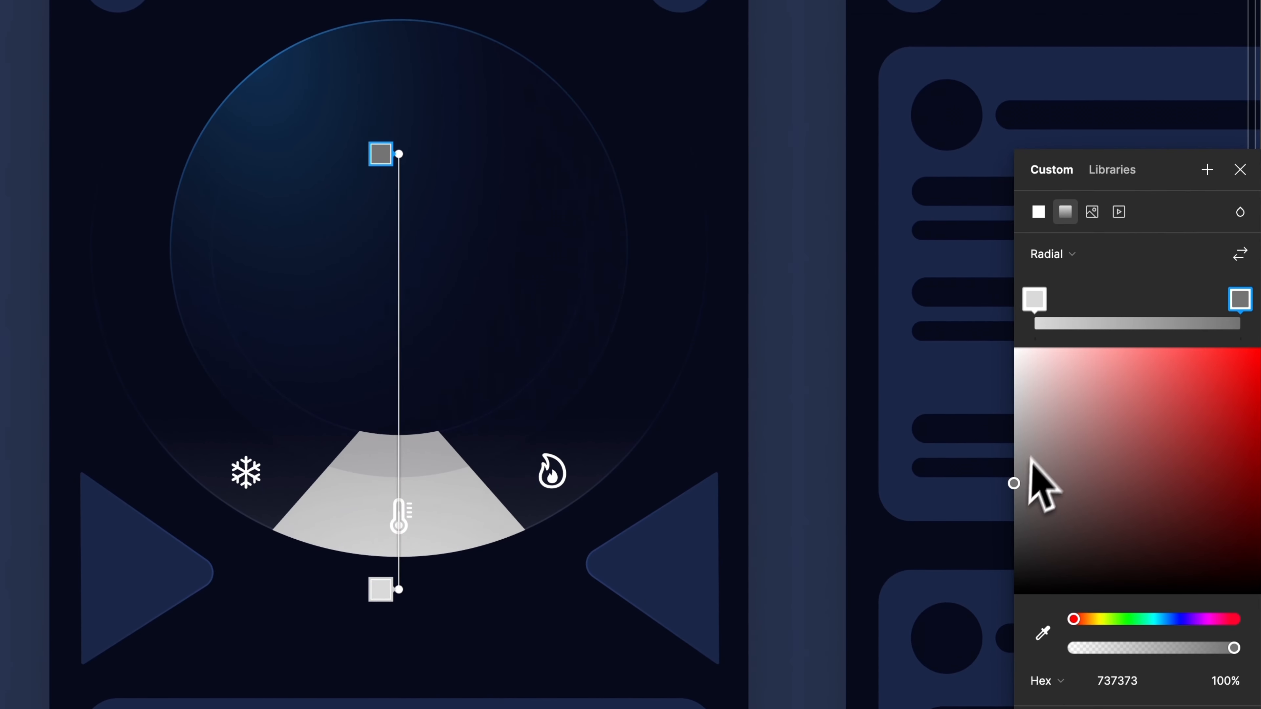
- Set the radial gradient's outer stop to FFFFFF at 0% opacity
drag(1030, 460, 958, 248)
click(1235, 687)
text(0)
key(Return)
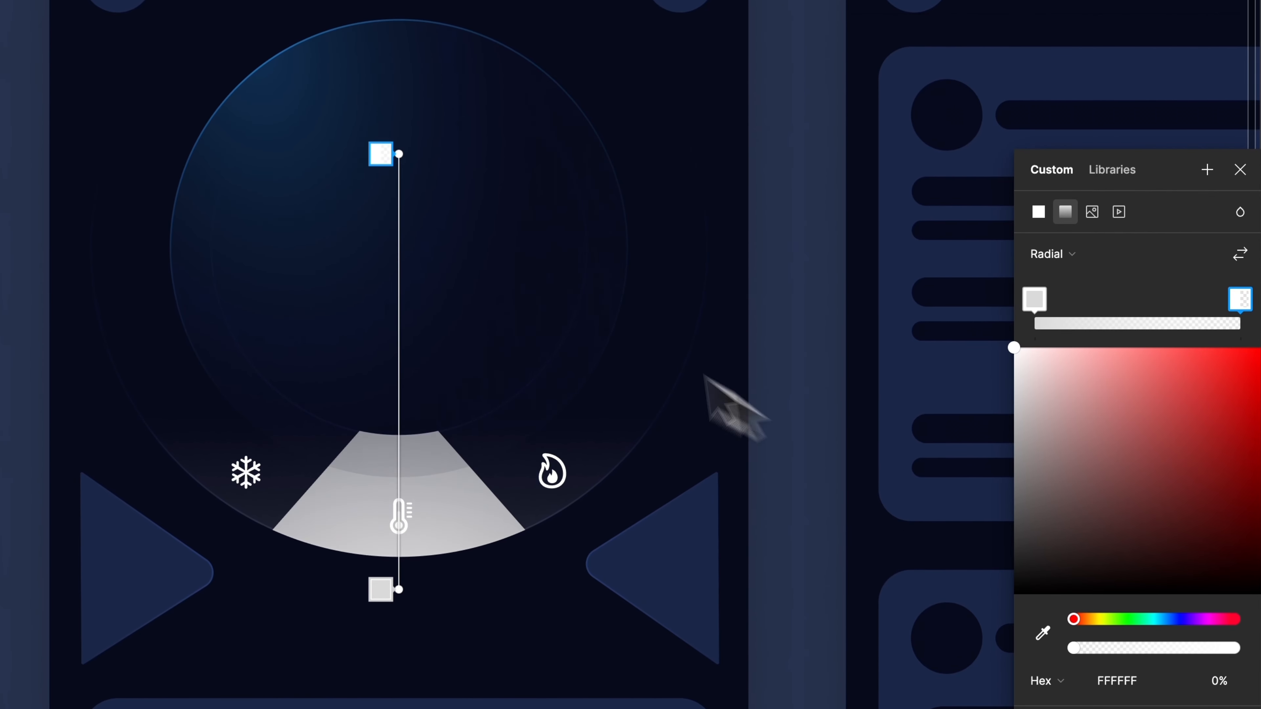
- Add a gradient stop just below the uppermost one and set its opacity to 10%
click(397, 203)
click(1234, 685)
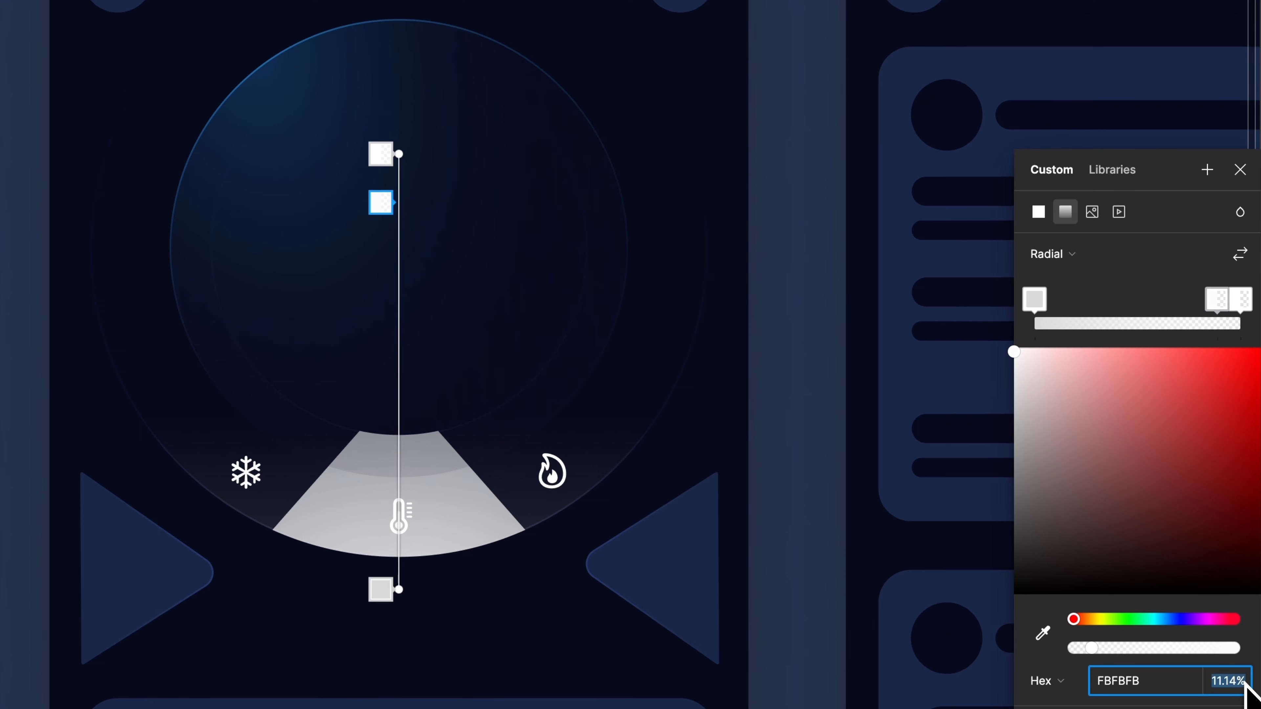
text(10)
key(Return)
- Add a gradient stop at about the middle of the gradient and set it to FFFFFF at 40% opacity
click(398, 396)
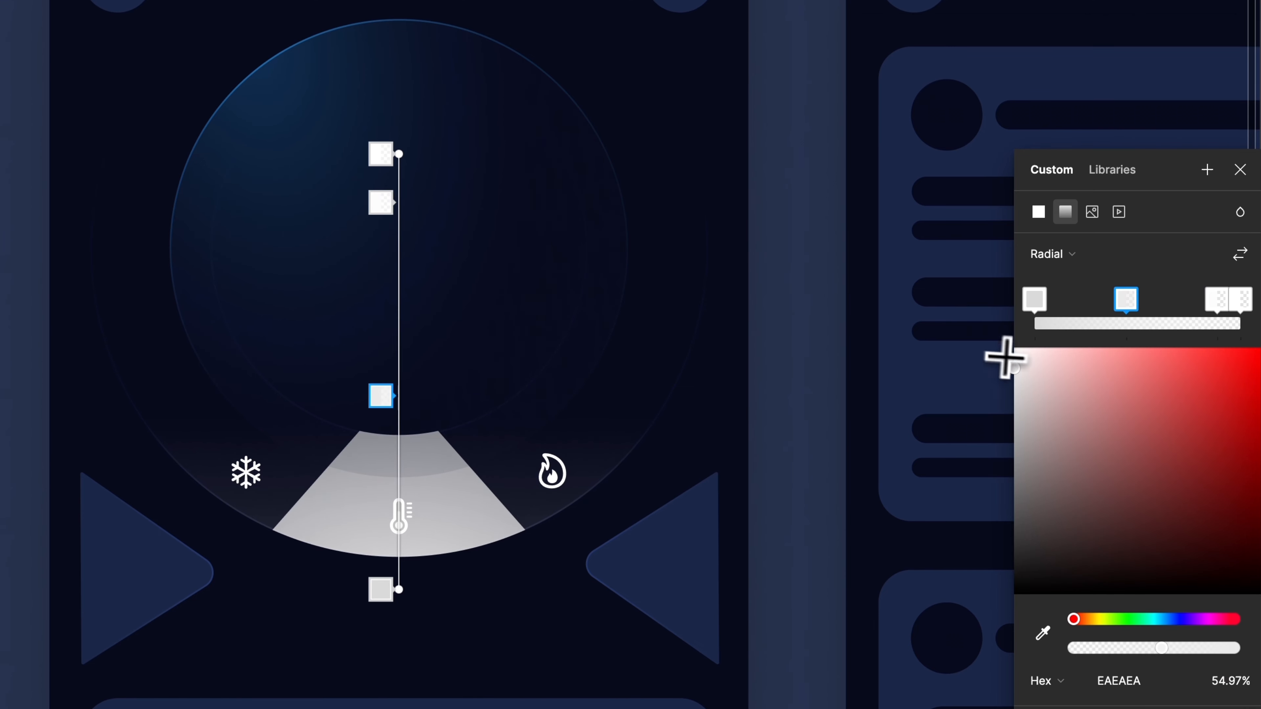
click(1245, 681)
text(40)
key(Return)
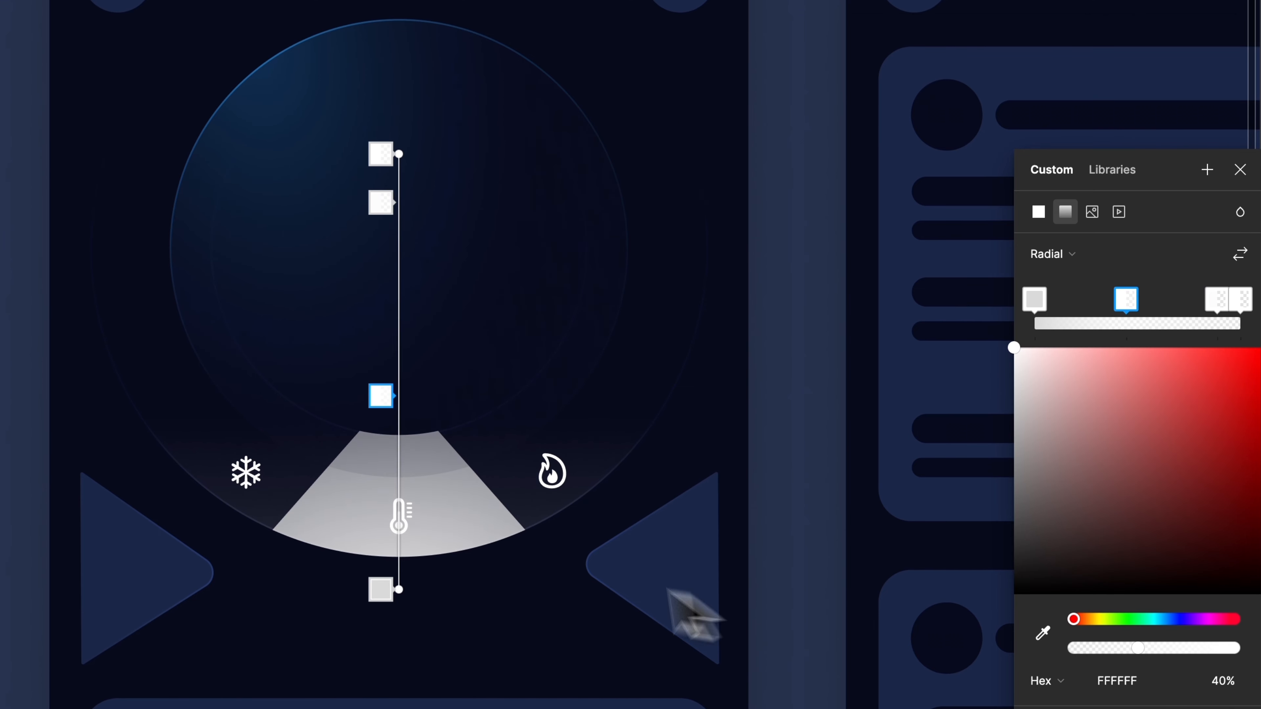
- Move the gradient's starting stop next to the 40% stop, set it to FFFFFF at 80% and open the fill's blend mode options
drag(382, 591, 393, 444)
drag(1059, 379, 1013, 346)
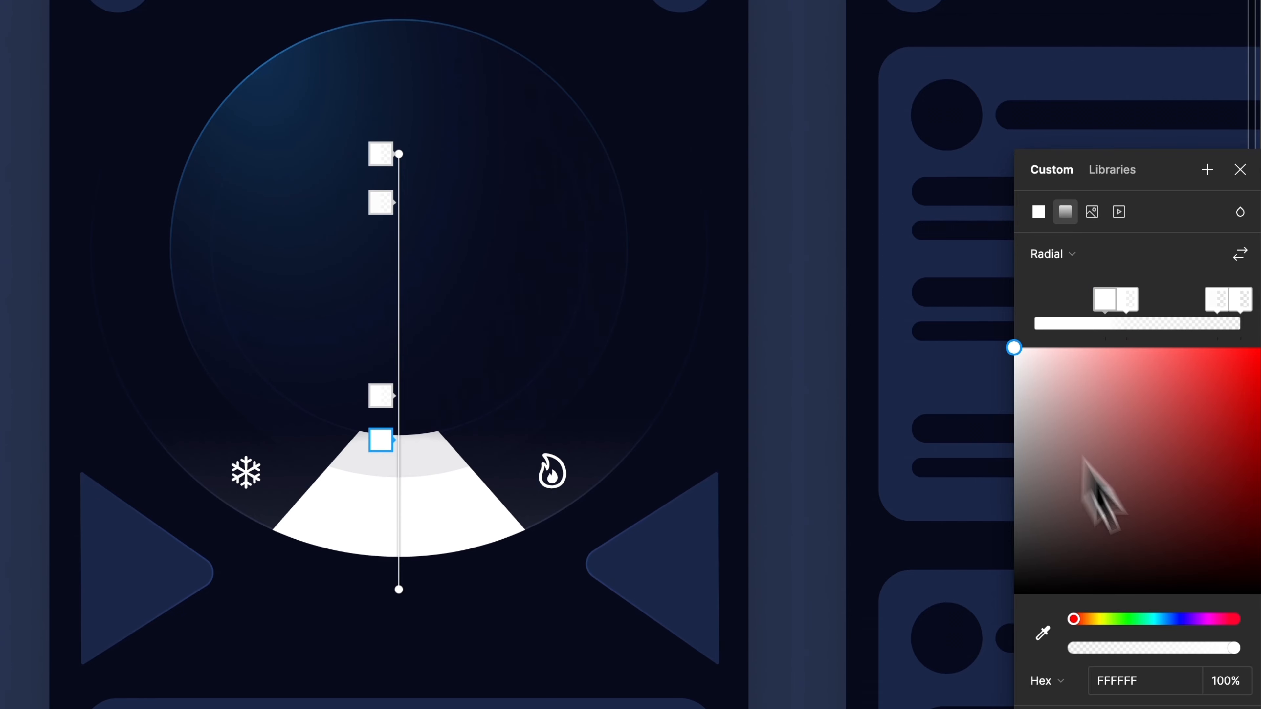
key(Return)
click(1240, 211)
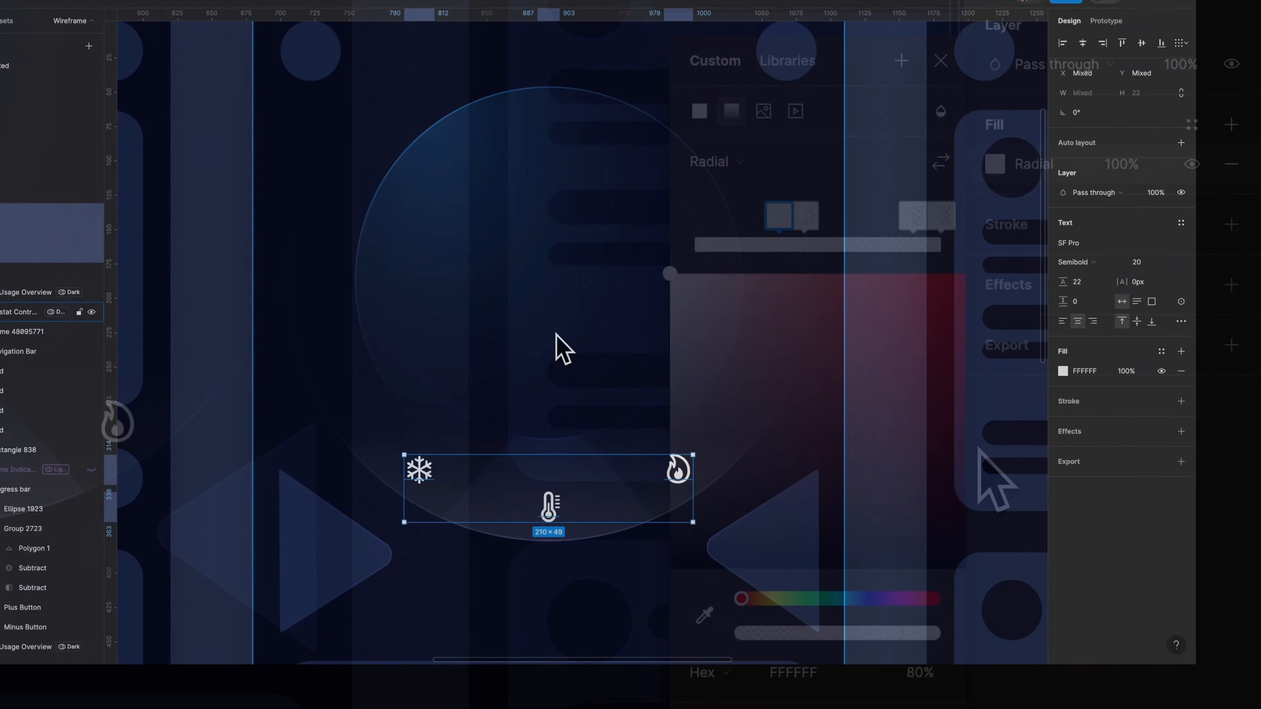
- Move the three icon layers into Group 2723 and rename the group as Controller
drag(22, 233, 25, 542)
double_click(23, 529)
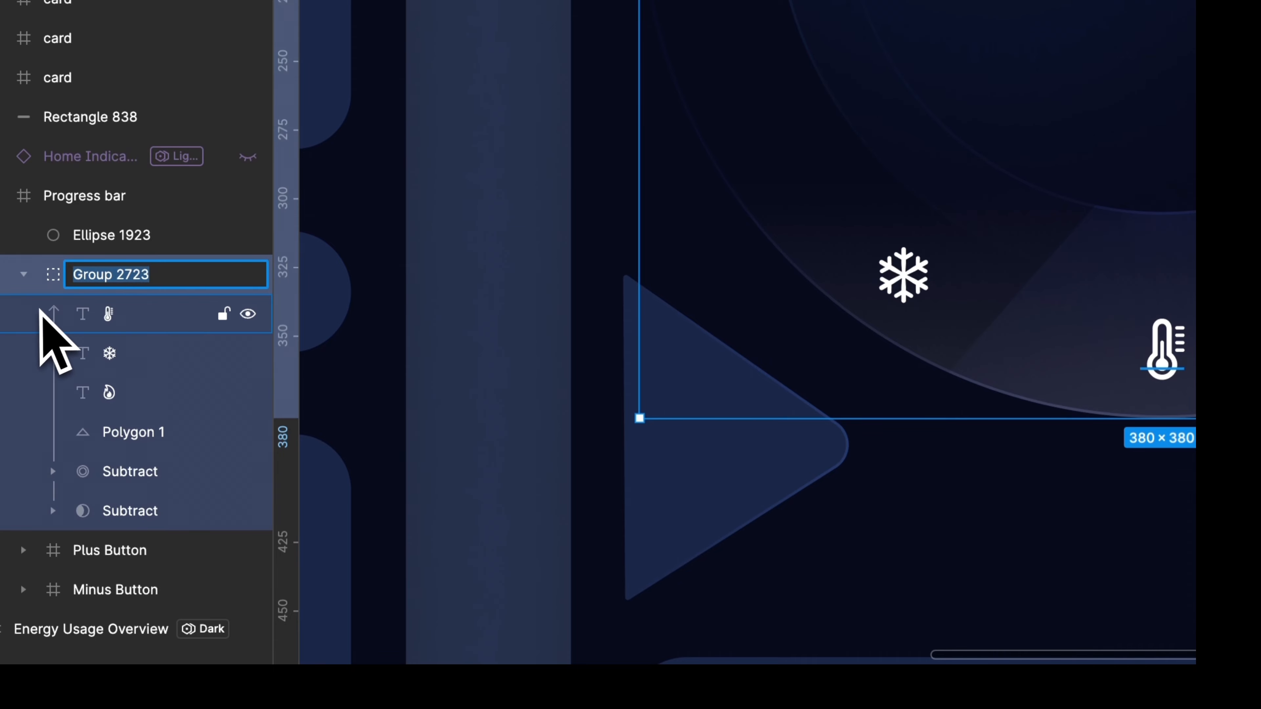
text(Controller)
key(Return)
- Lower the white fill's opacity on the snowflake and flame icons together
click(903, 274)
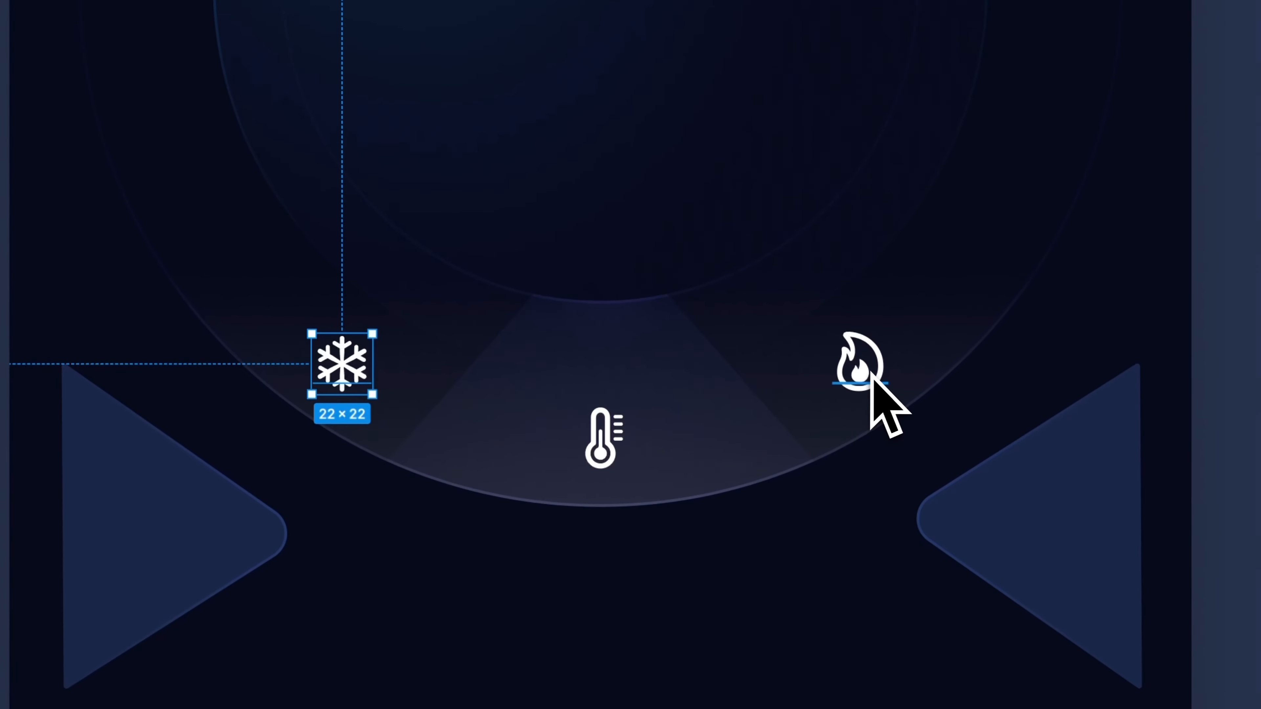
shift+click(872, 377)
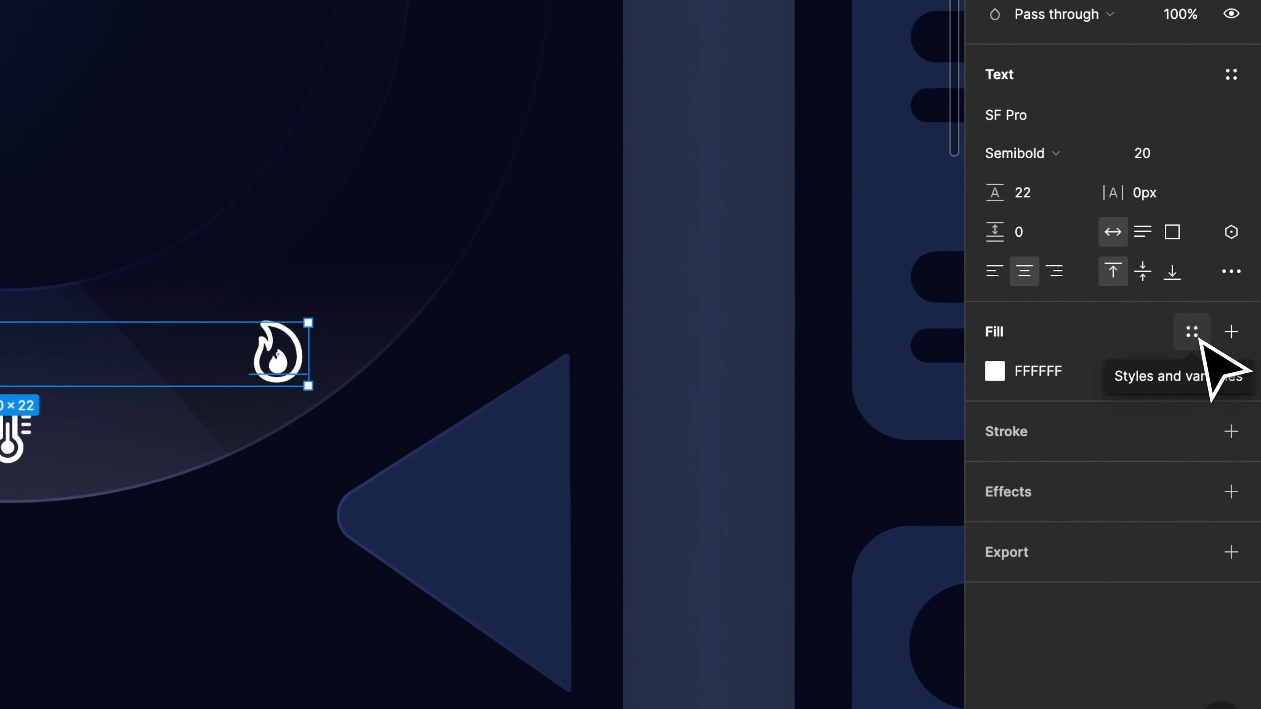
click(1130, 379)
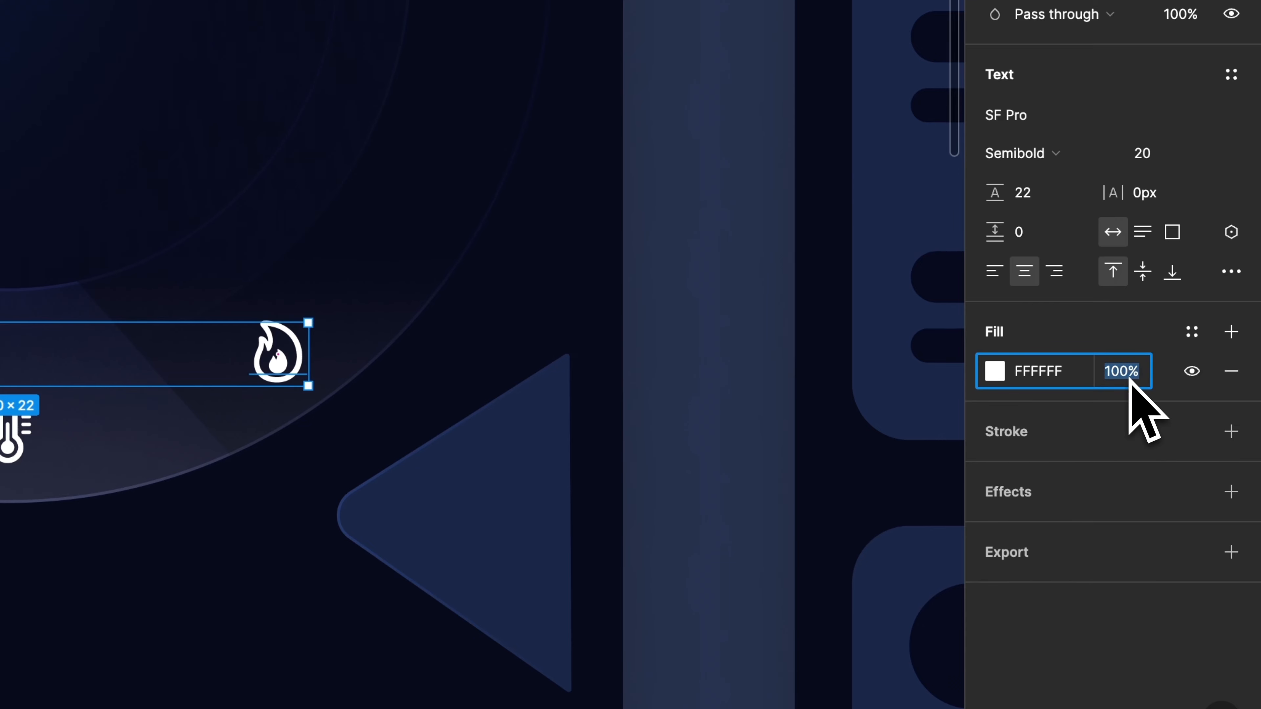
key(Return)
key(Escape)
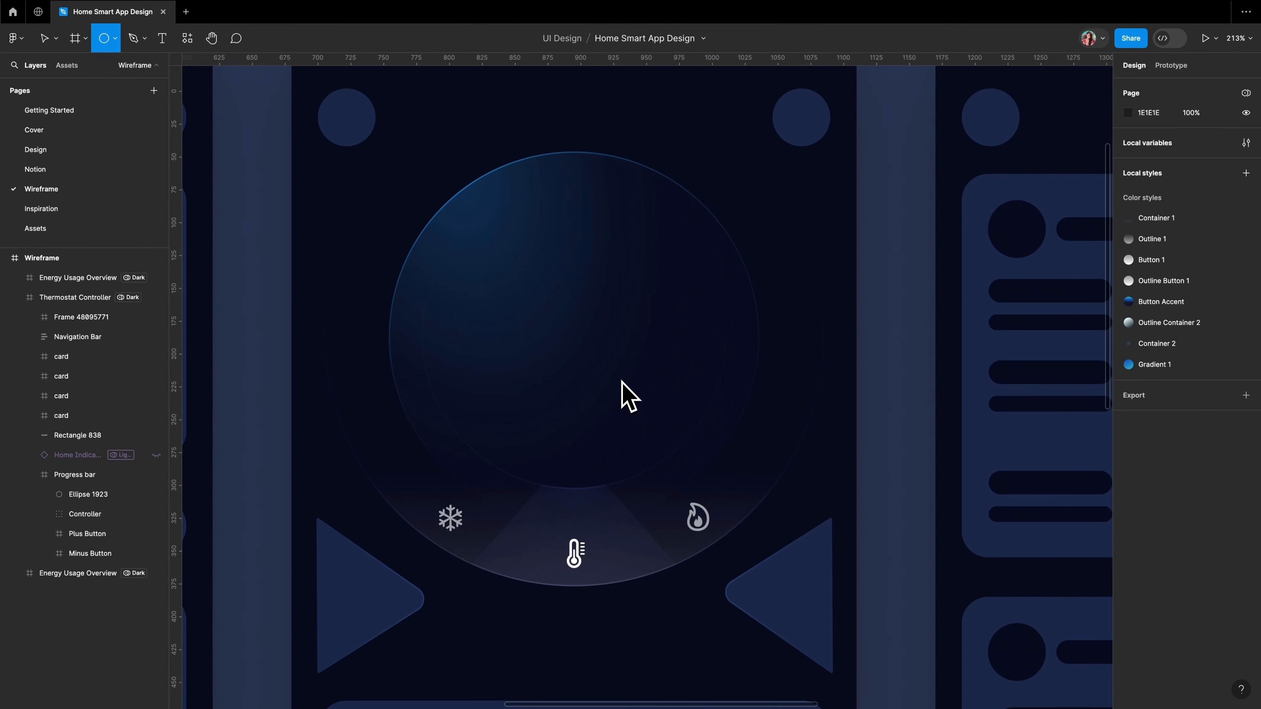
- Draw a circle over the dial, set its size to 280 × 280 and center it on the dial
drag(456, 219, 701, 467)
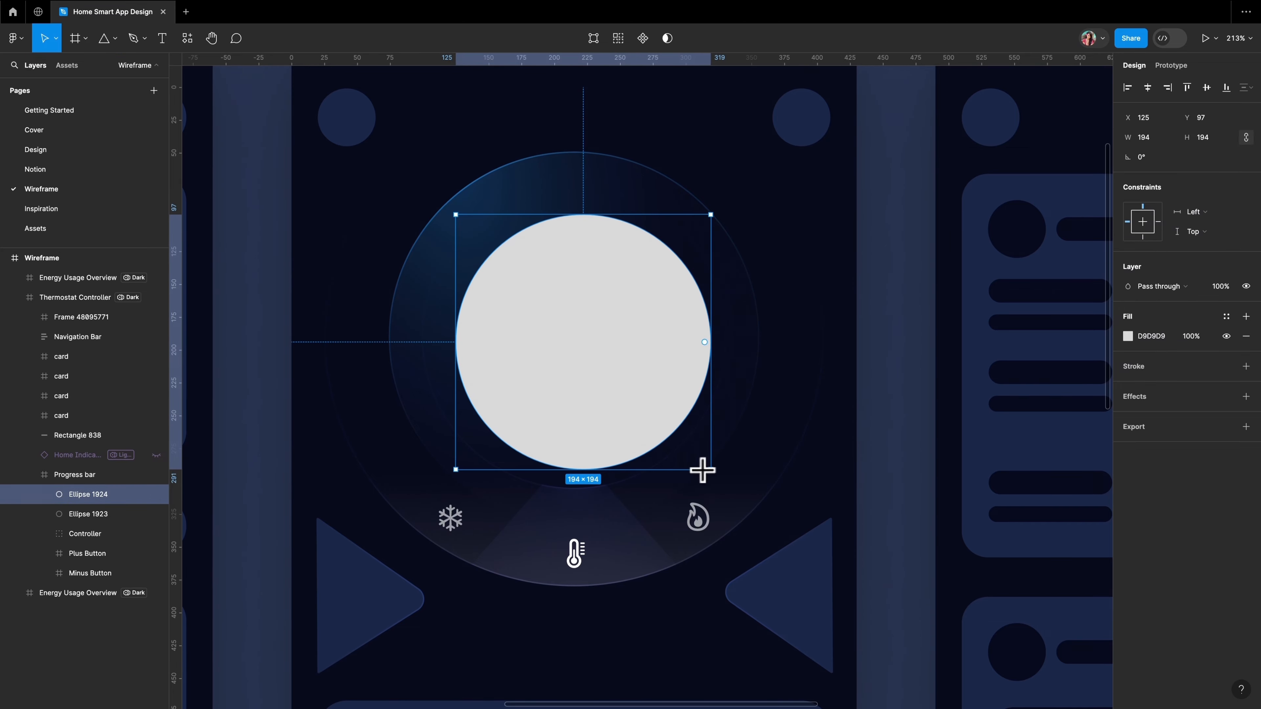
click(1145, 137)
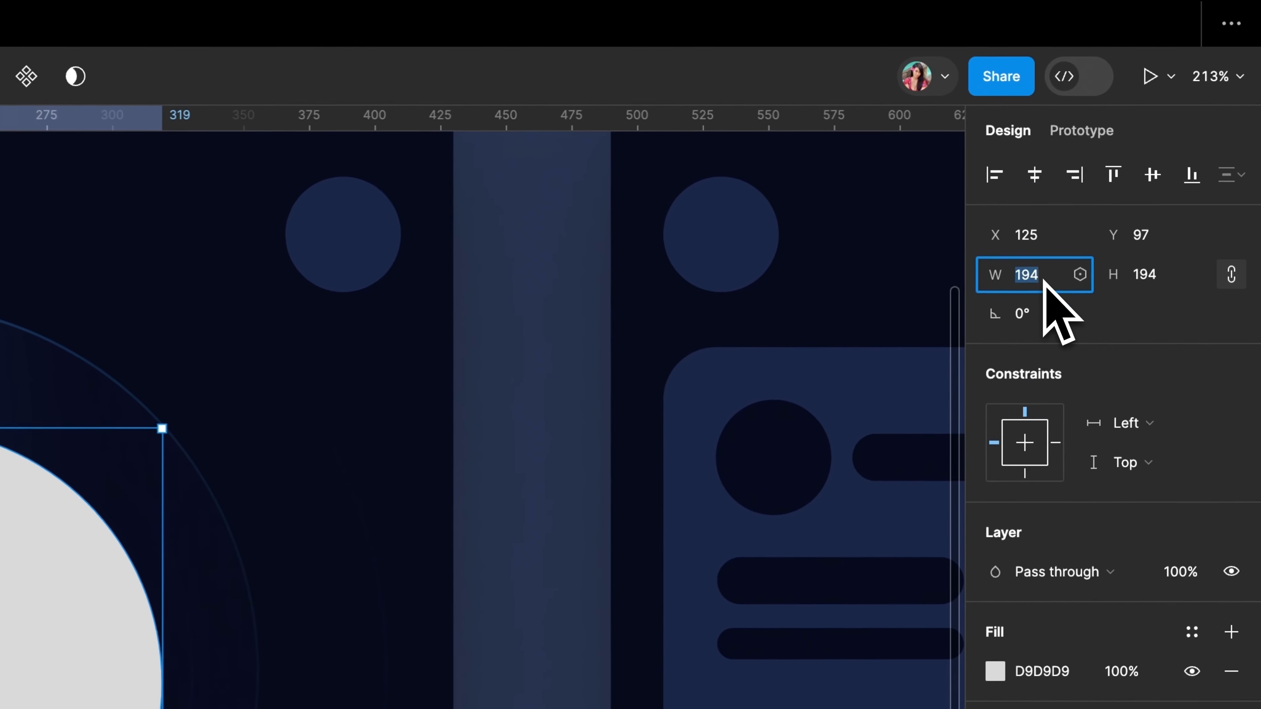
text(280)
key(Return)
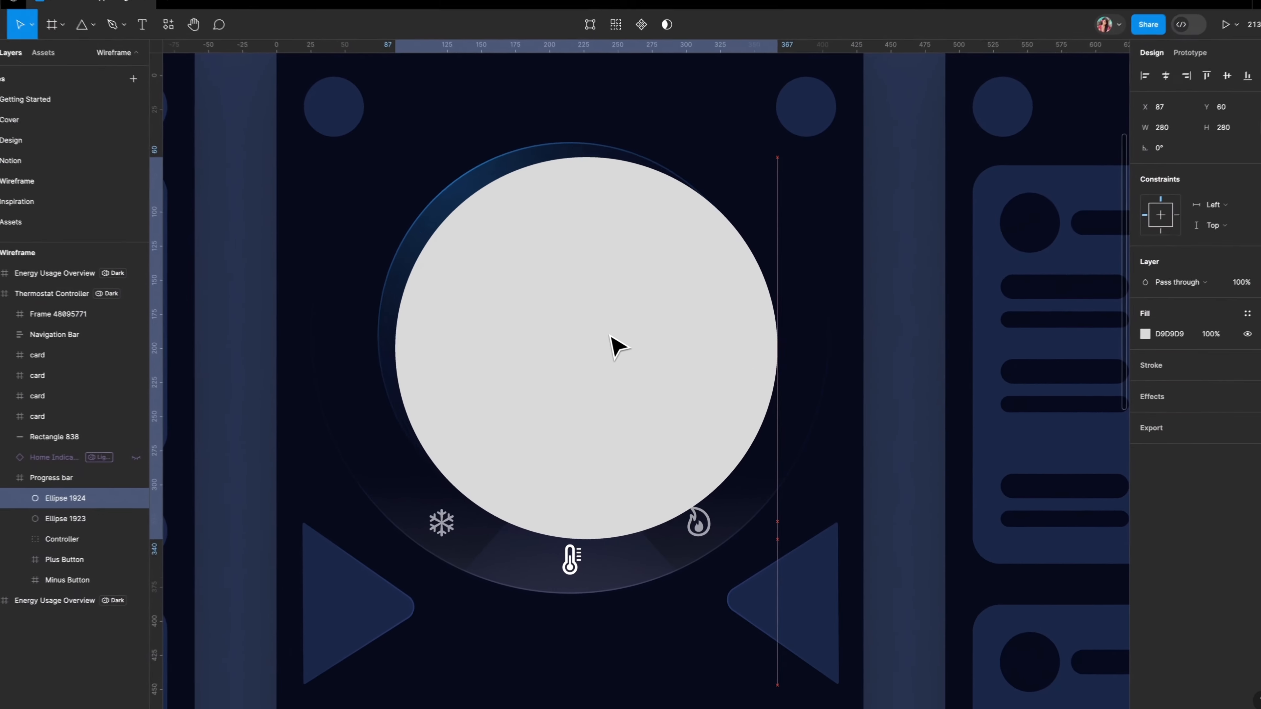
drag(611, 336, 603, 327)
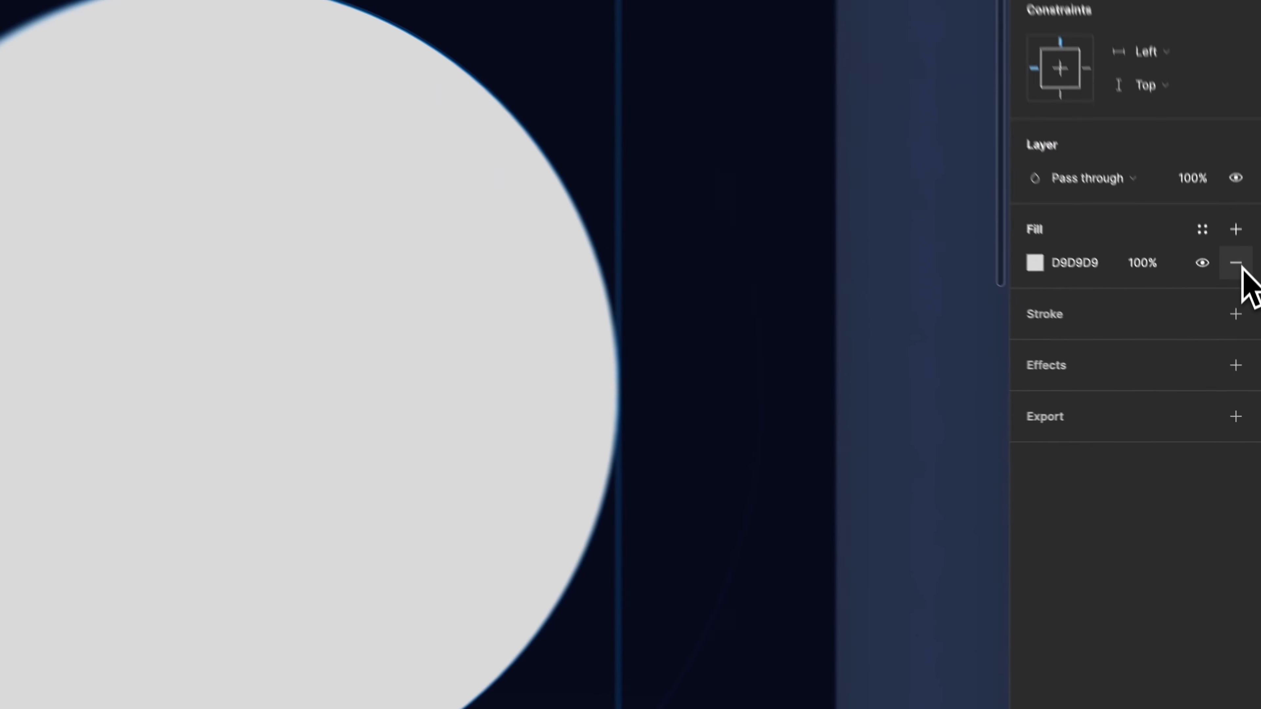
- Replace the circle's fill with an inside FFFFFF stroke, 16 thick at 60% opacity
click(1247, 337)
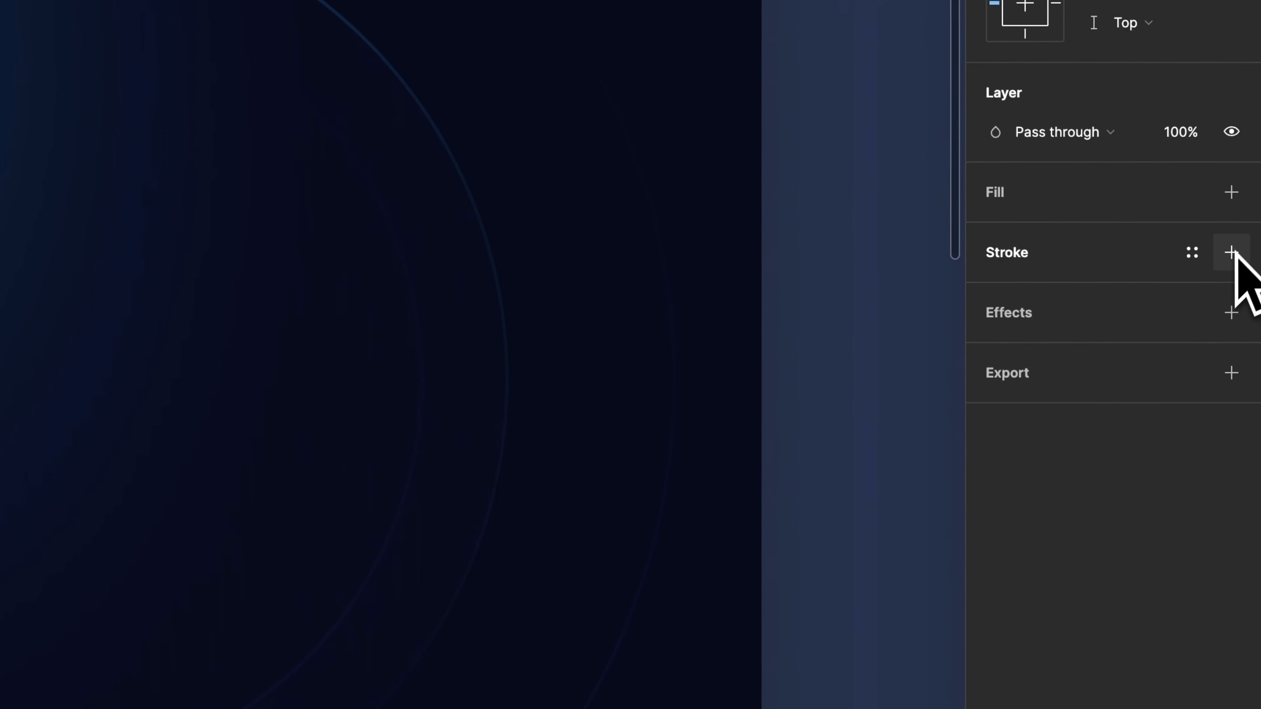
click(1246, 347)
click(1128, 366)
mouse_move(670, 635)
mouse_down()
mouse_move(678, 618)
mouse_move(496, 4)
mouse_up()
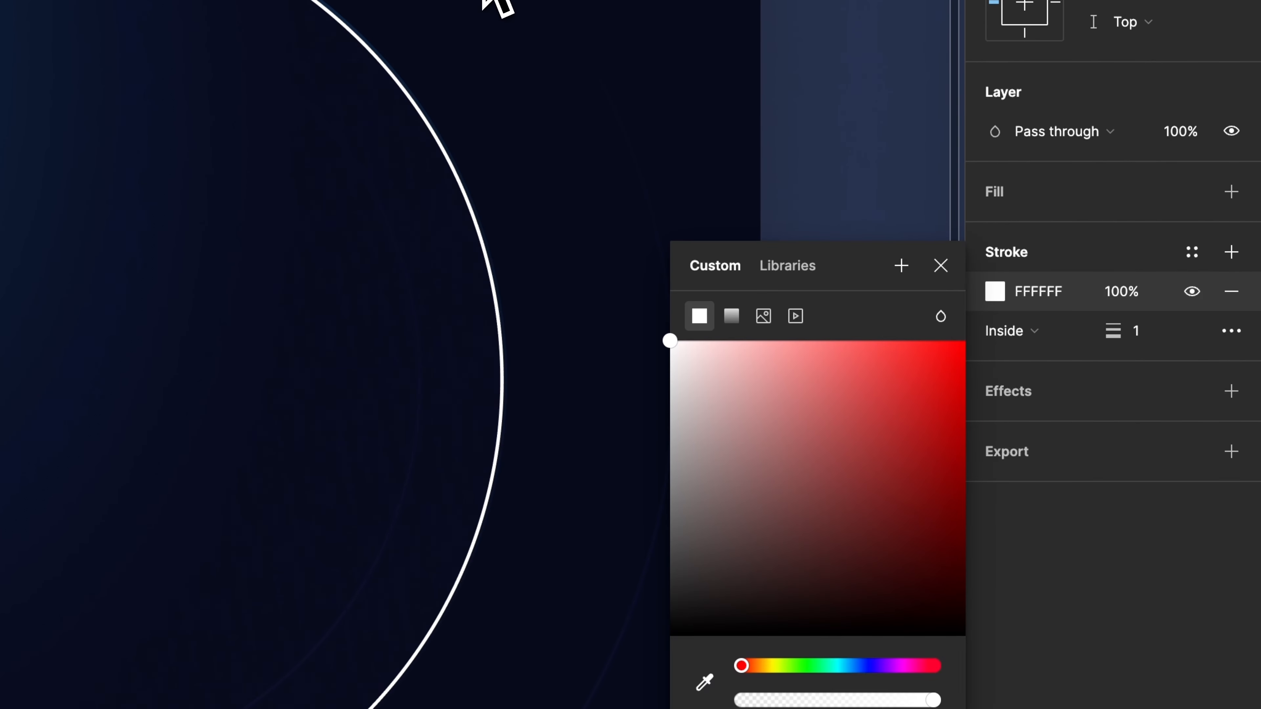
click(1148, 336)
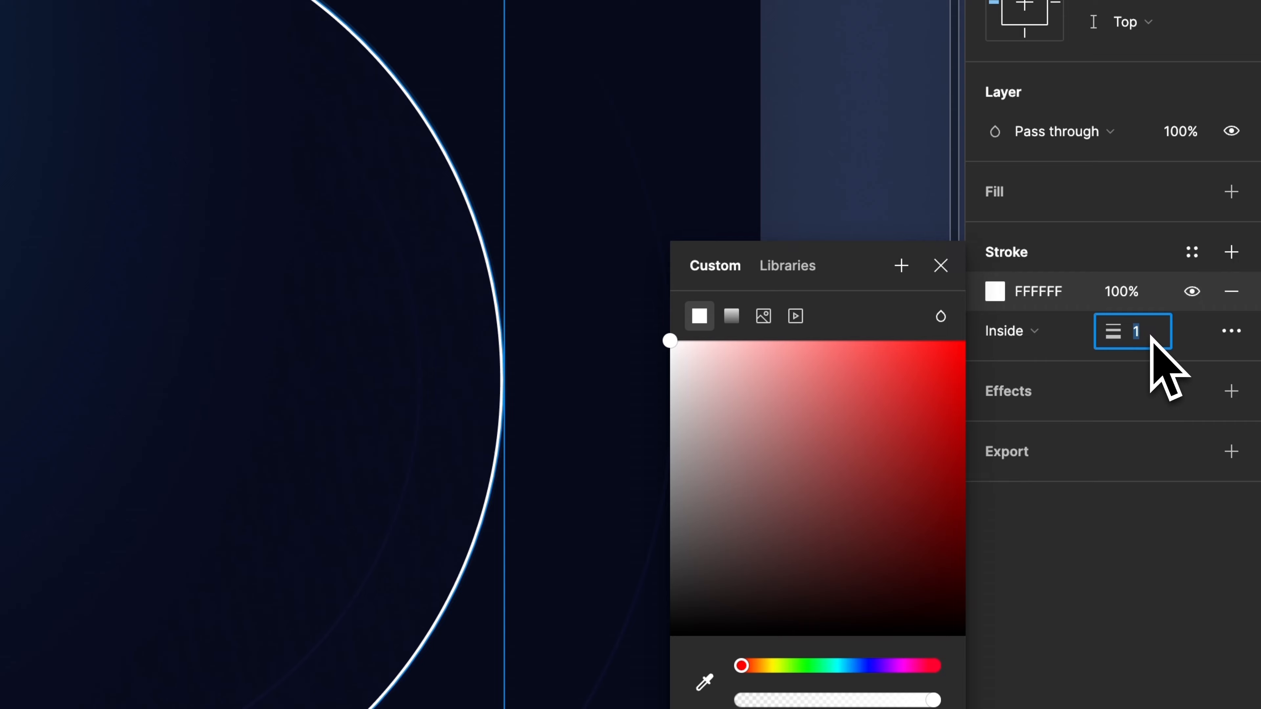
key(Return)
click(1137, 292)
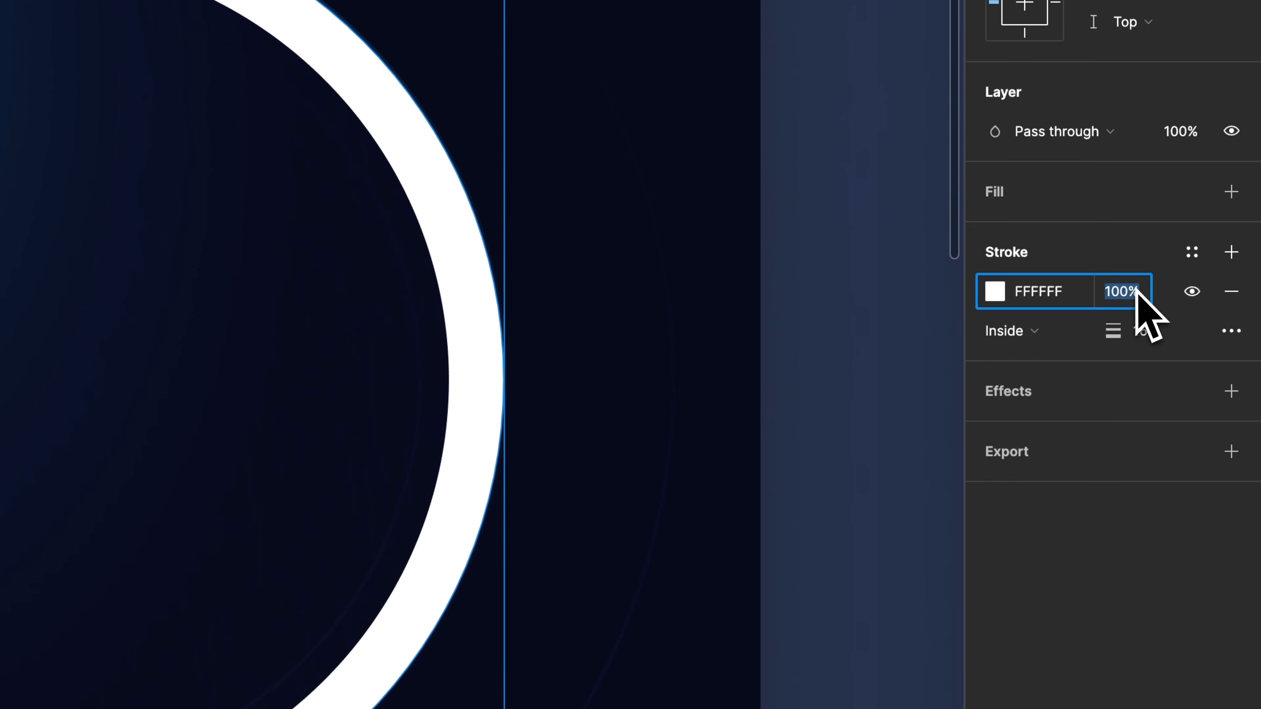
text(60)
key(Return)
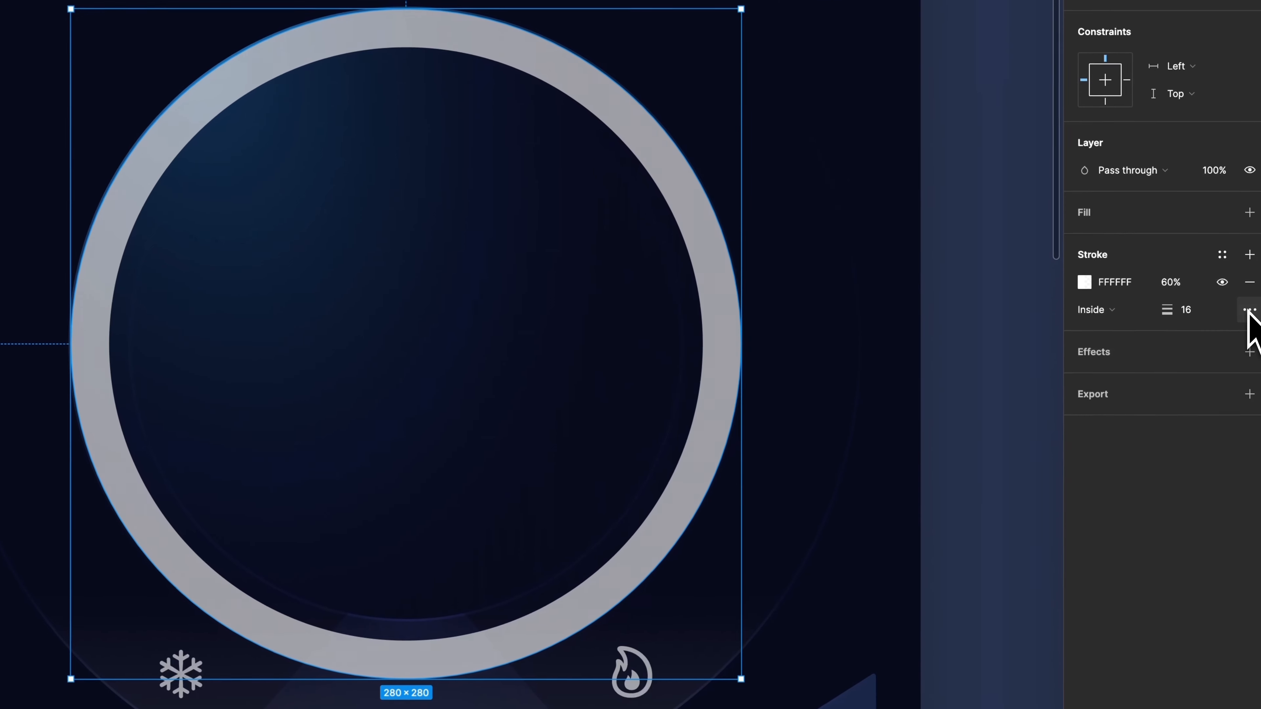
- Set the circle's stroke style to Dash with a dash length of 1
click(1249, 311)
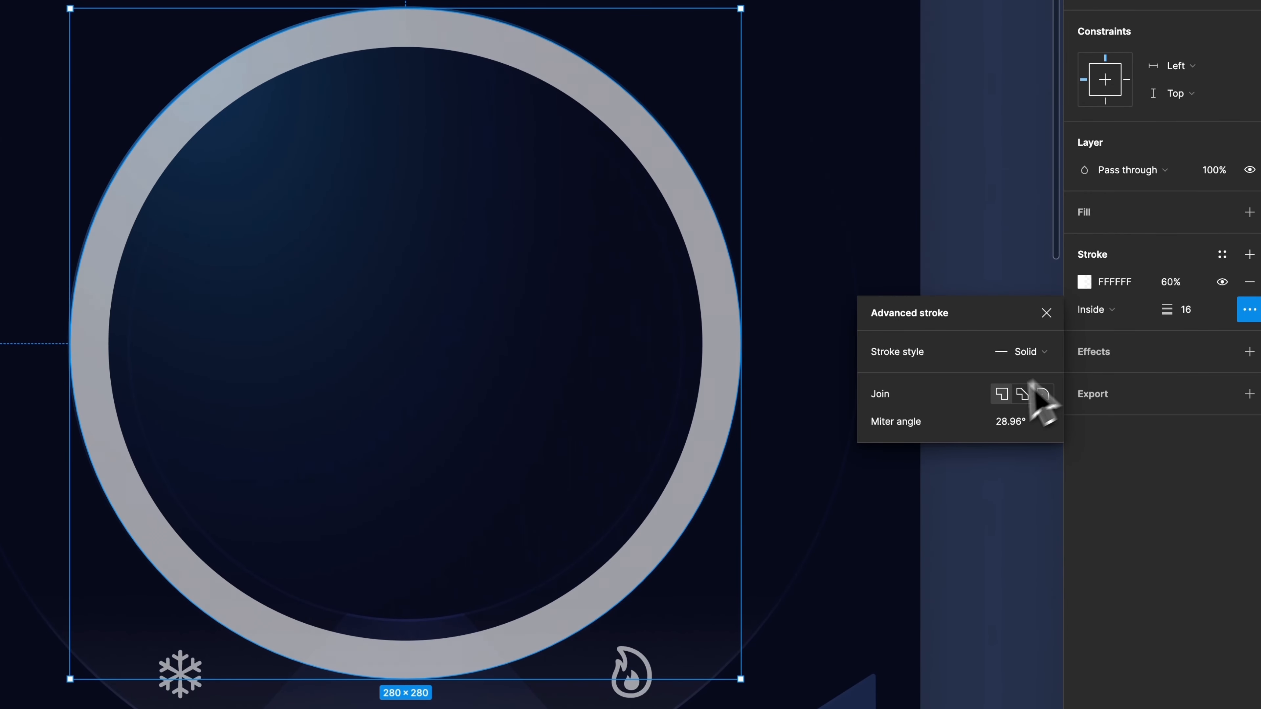
click(1052, 354)
click(1051, 383)
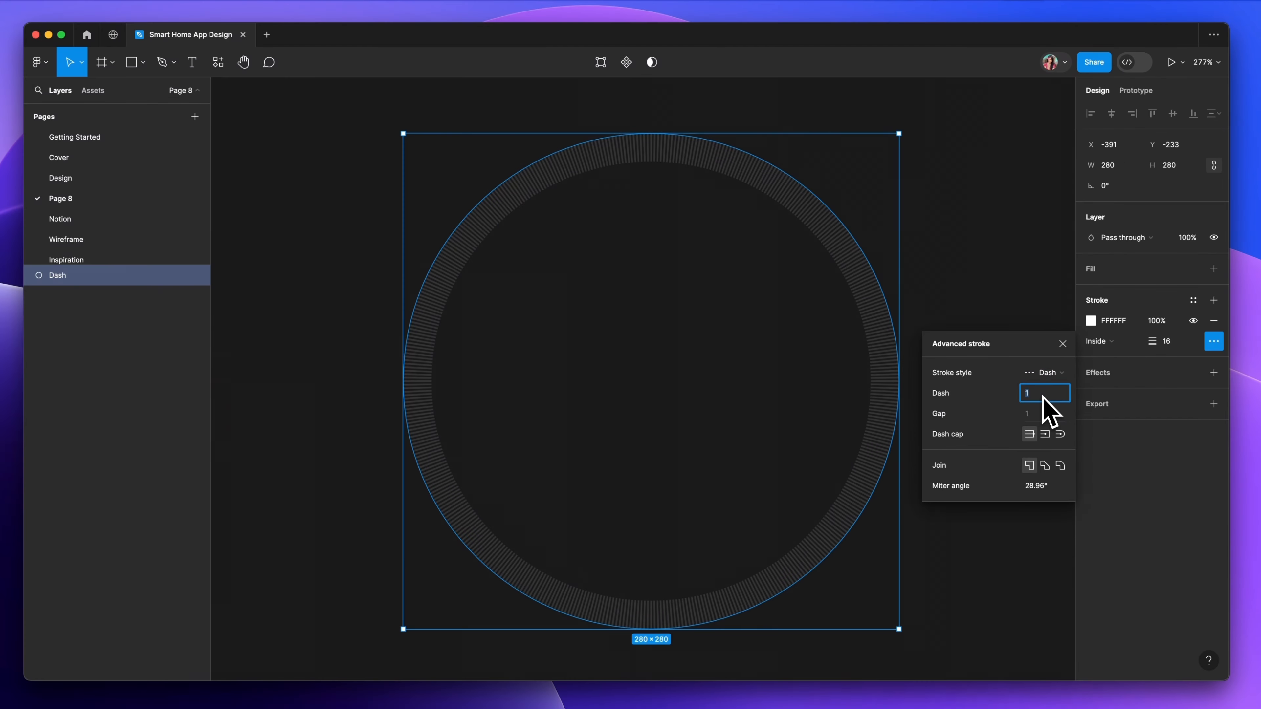
text(61)
key(Return)
key(shift+Down)
key(shift+Down)
key(shift+Down)
key(shift+Down)
key(shift+Down)
key(shift+Down)
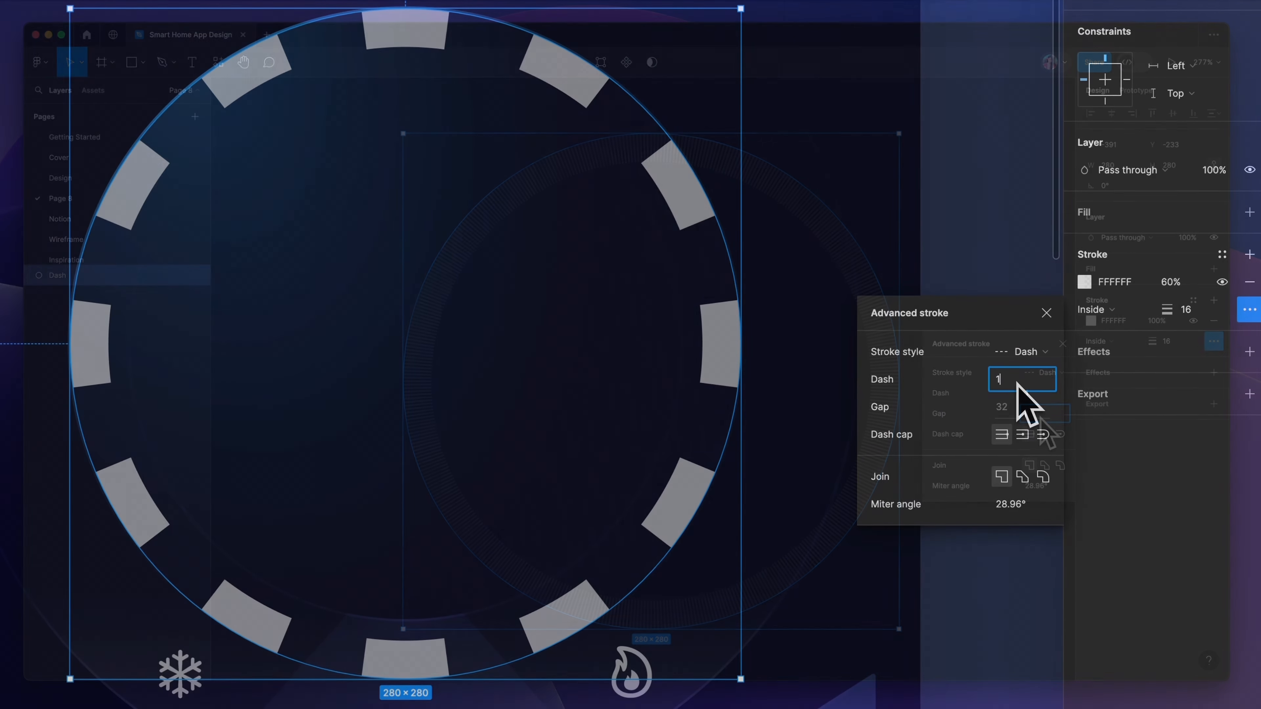
key(Return)
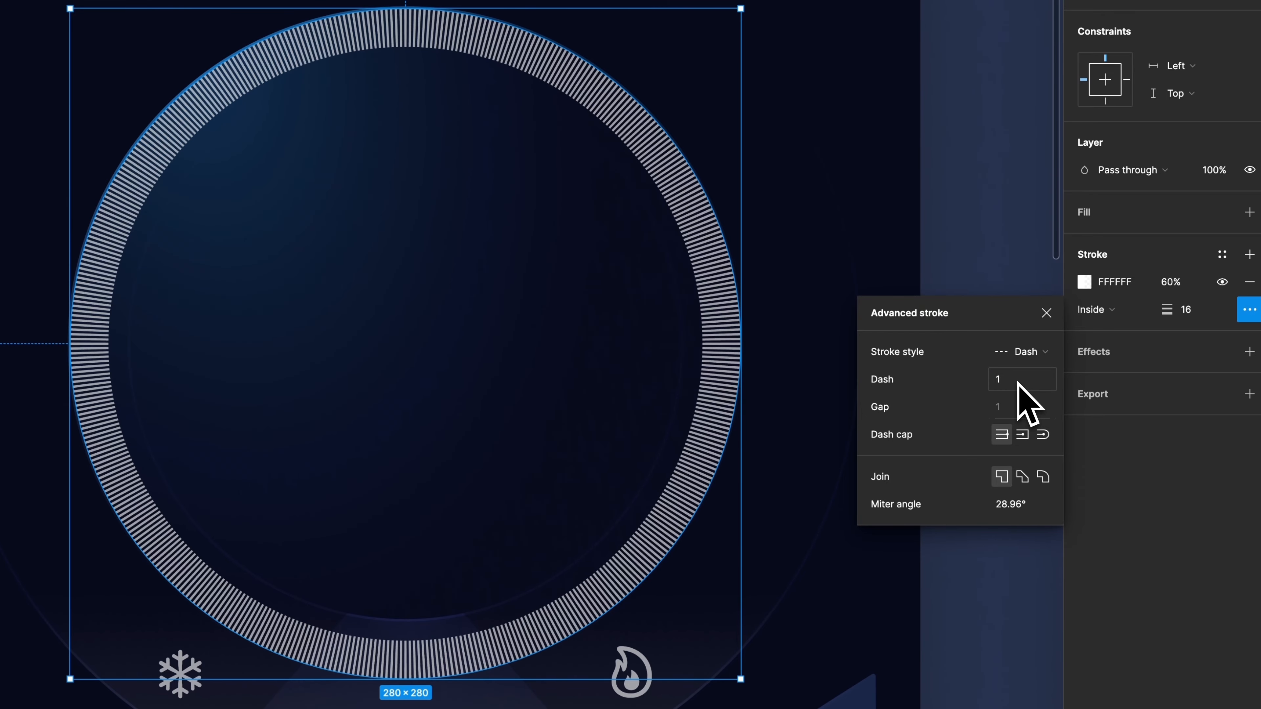
- Try a gap of 11 between the dashes and revert it
click(1039, 418)
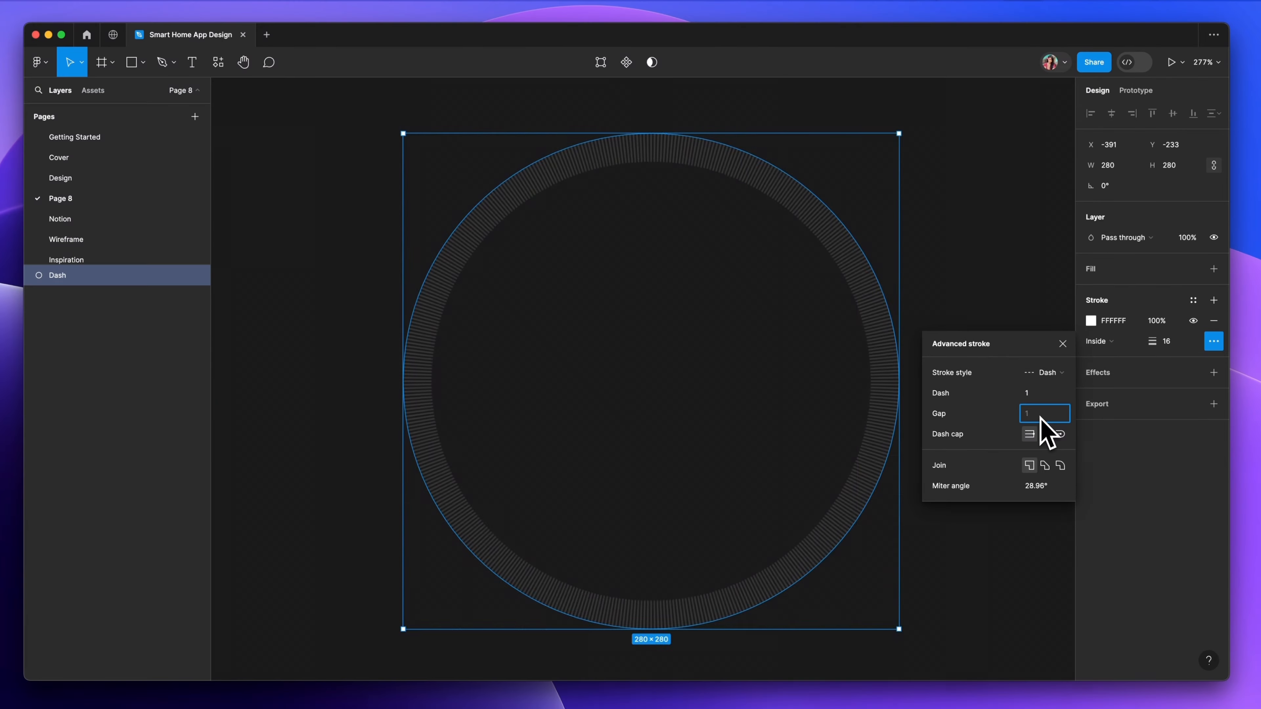
key(shift+Up)
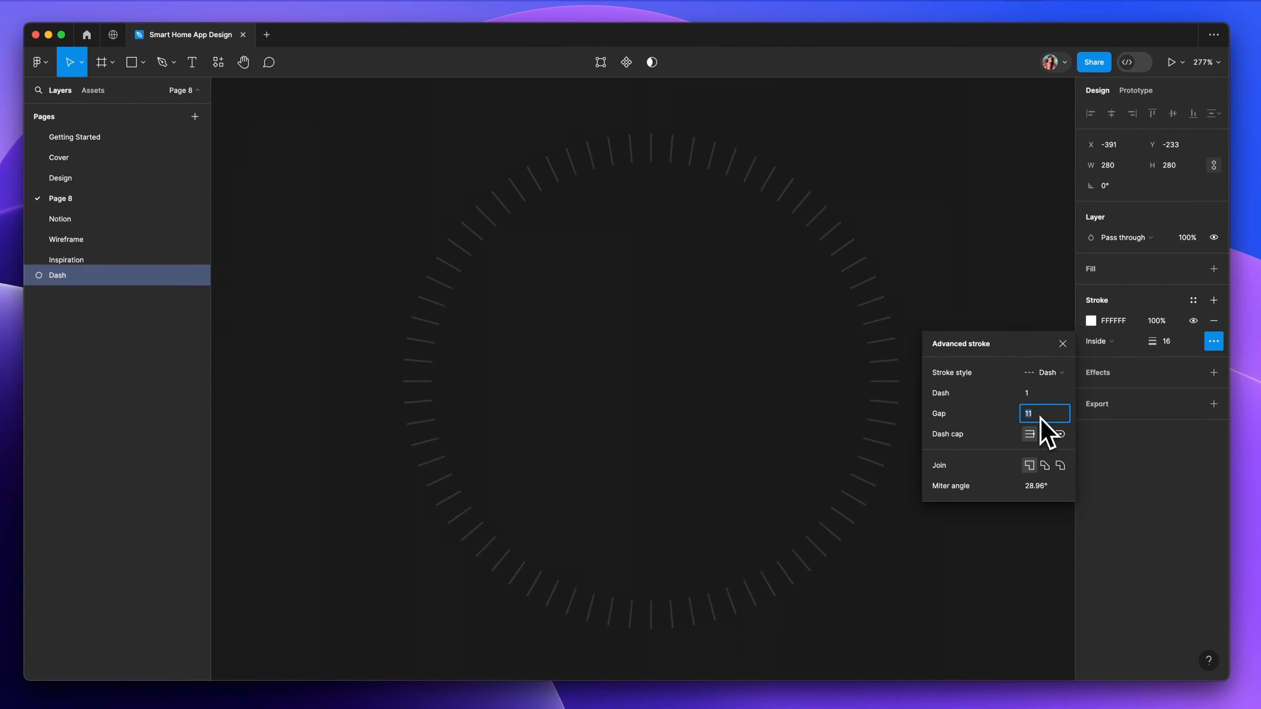
key(shift+Down)
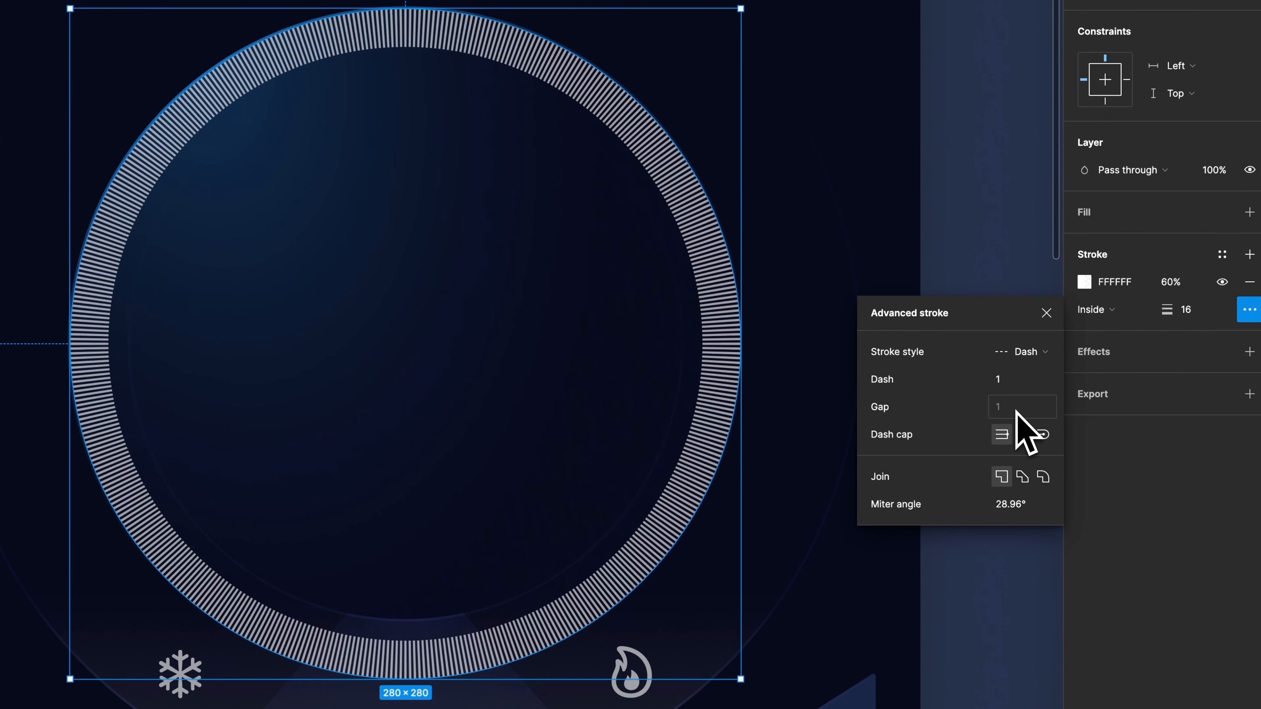
- Close the advanced stroke settings and set the dashed stroke's blend mode to Overlay
click(1048, 313)
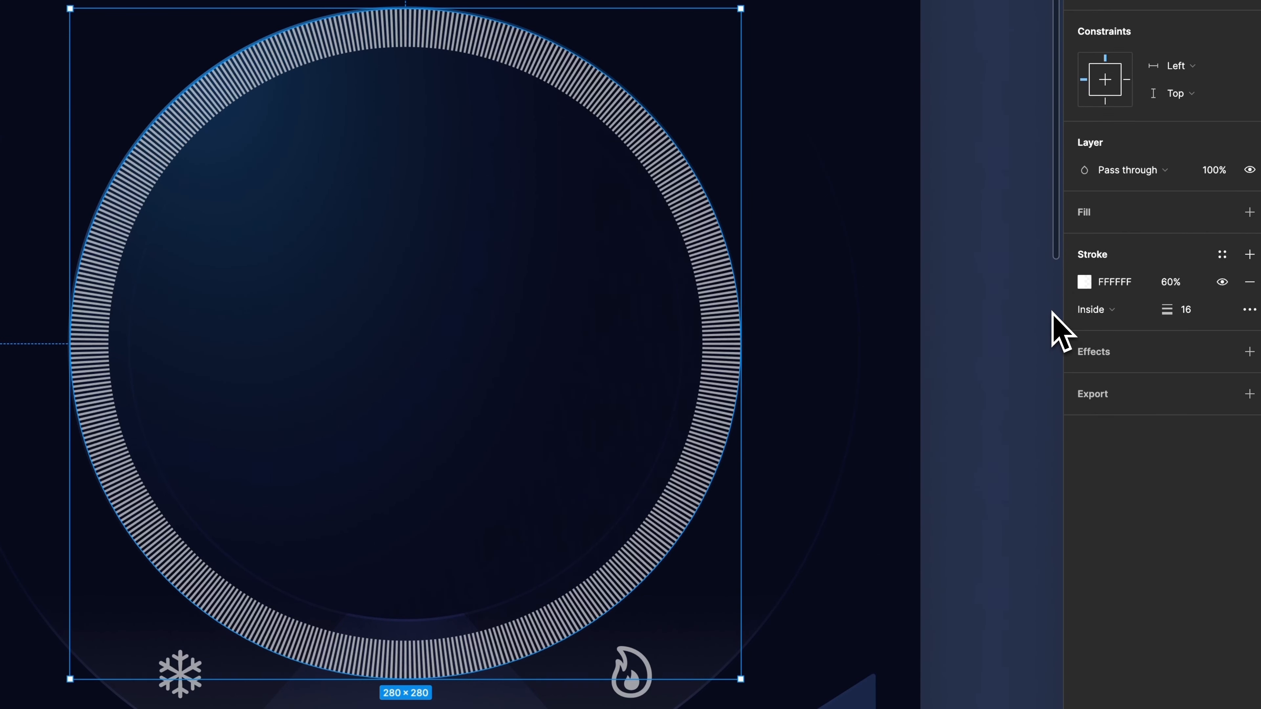
click(1085, 281)
click(1047, 298)
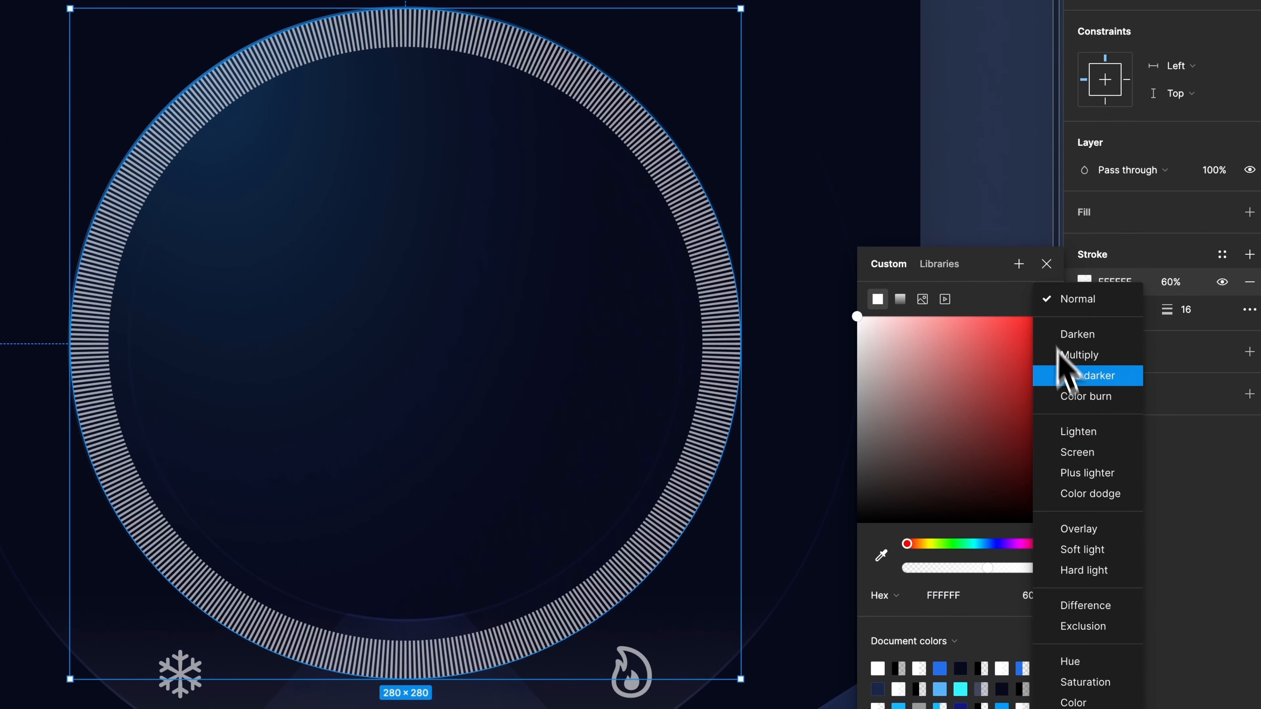
click(1088, 530)
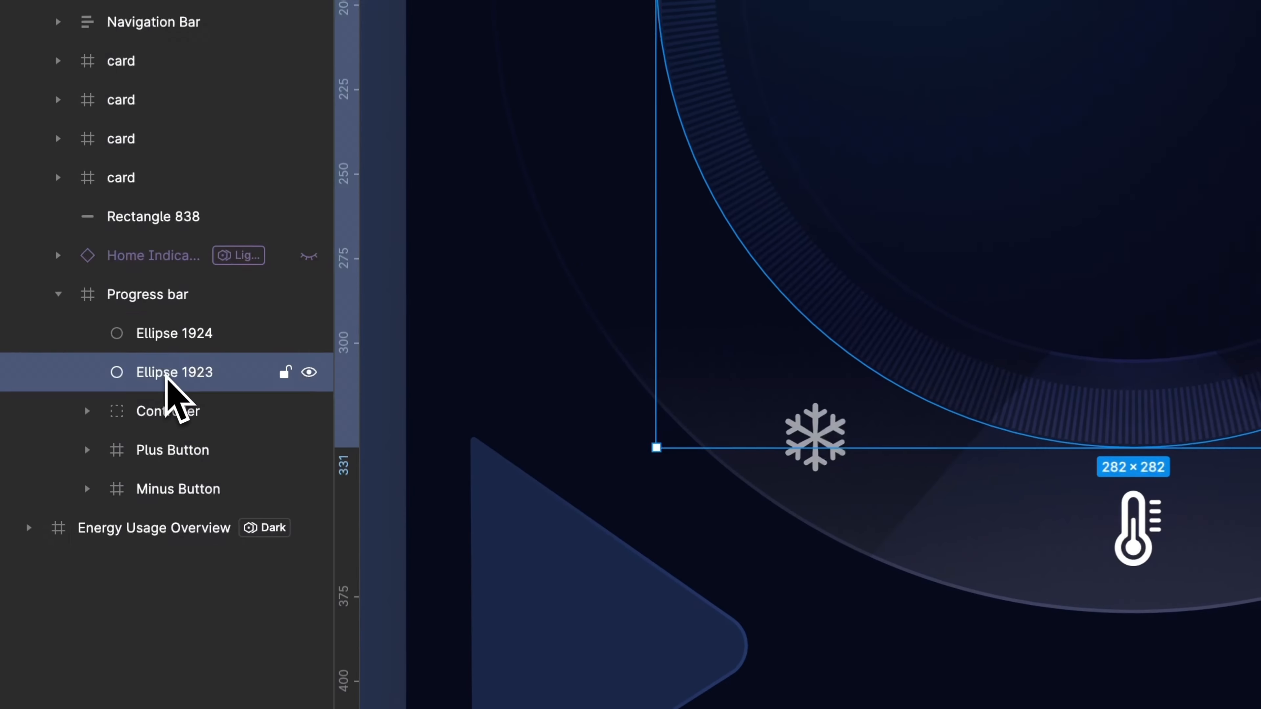
- Rename the layer Ellipse 1923 as Base and Ellipse 1924 as Dash 1
double_click(172, 370)
text(B)
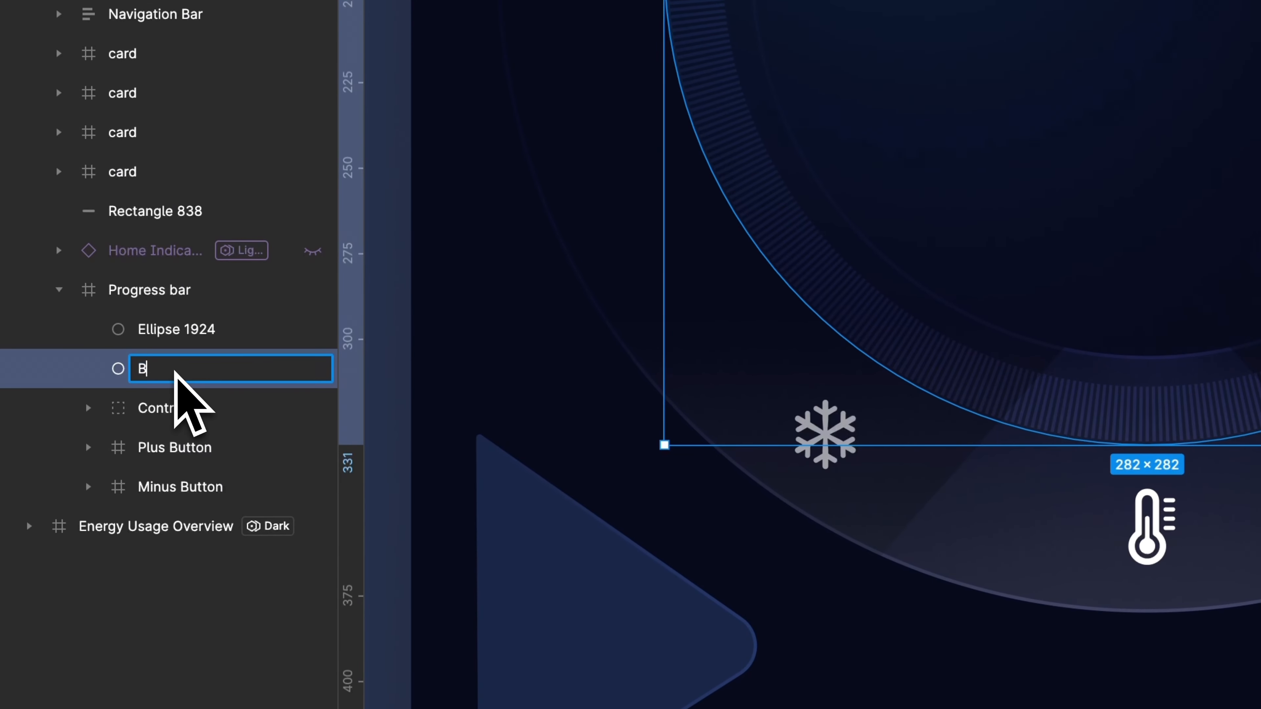
text(ase)
double_click(175, 331)
text(Dash 1)
key(Return)
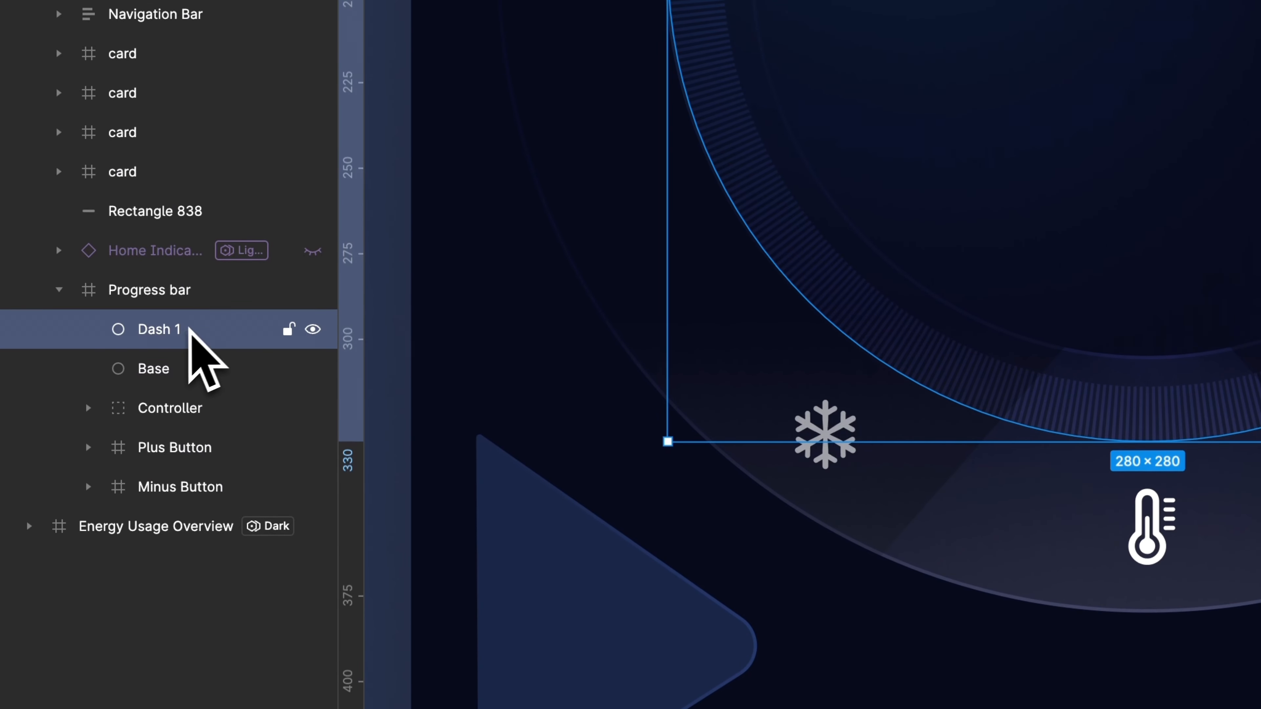
- Duplicate the Dash 1 layer and set the copy's dash gap to 30
key(ctrl+d)
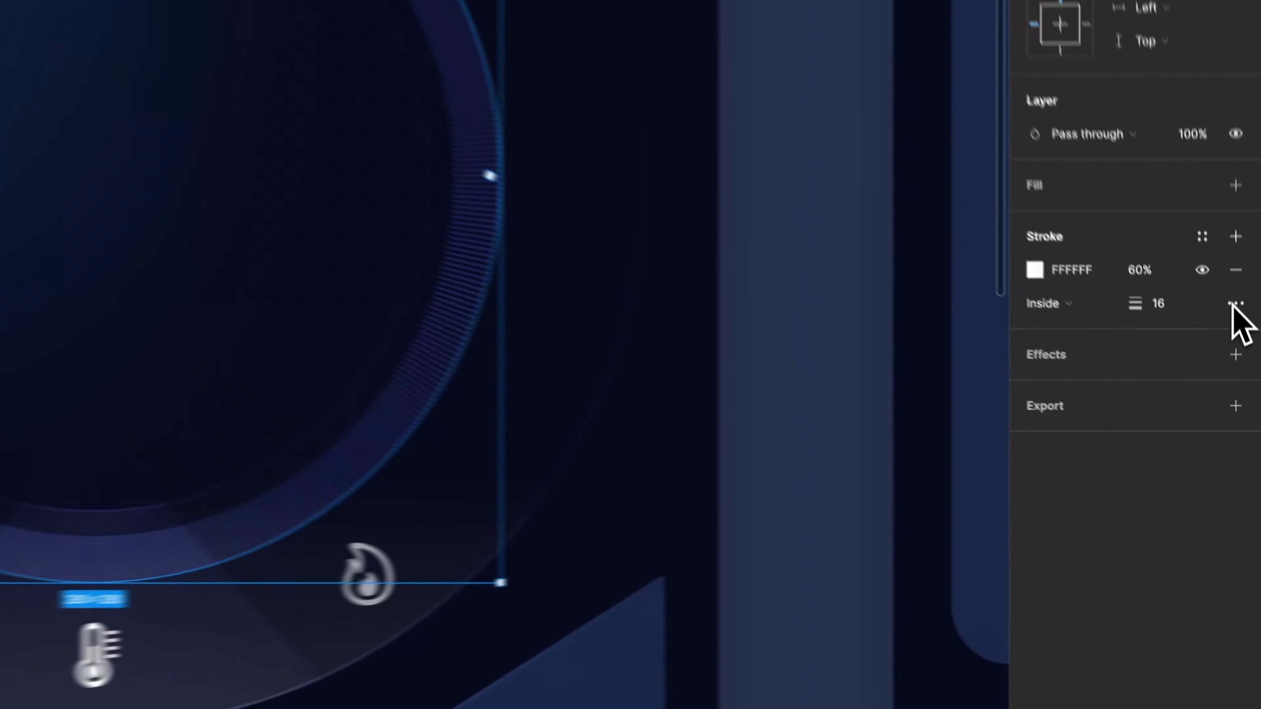
click(1236, 303)
click(895, 412)
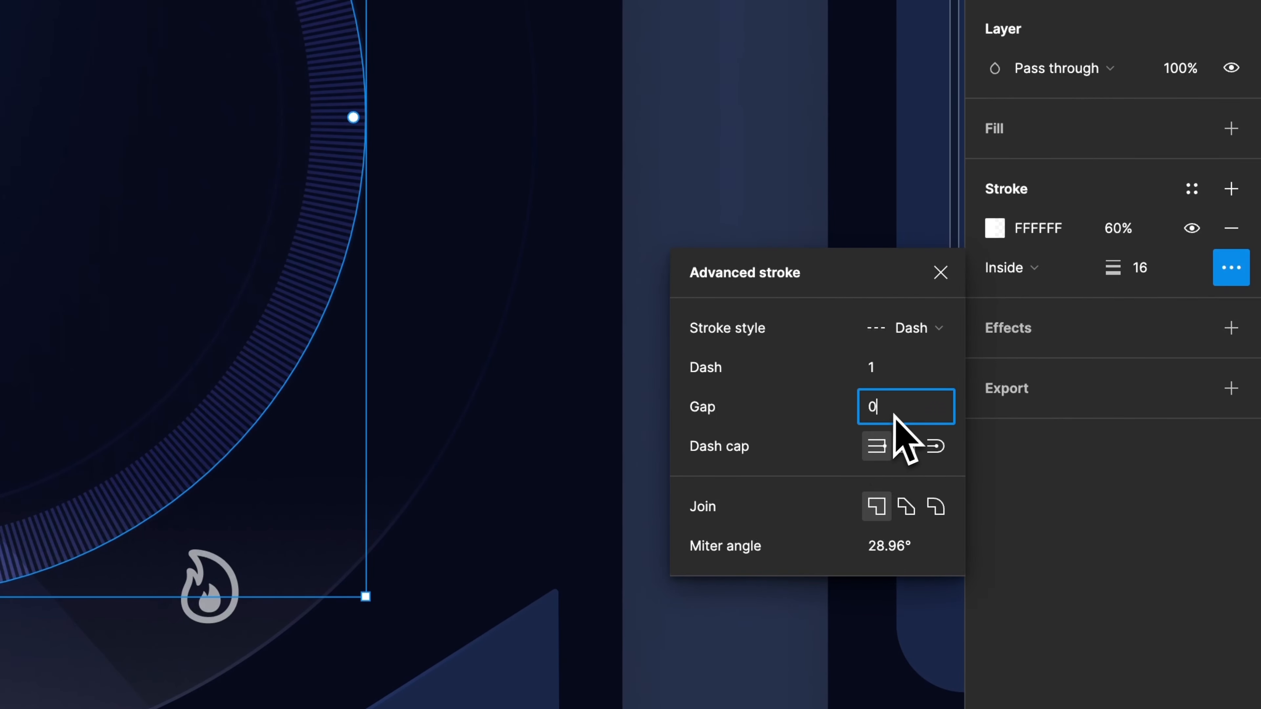
double_click(896, 413)
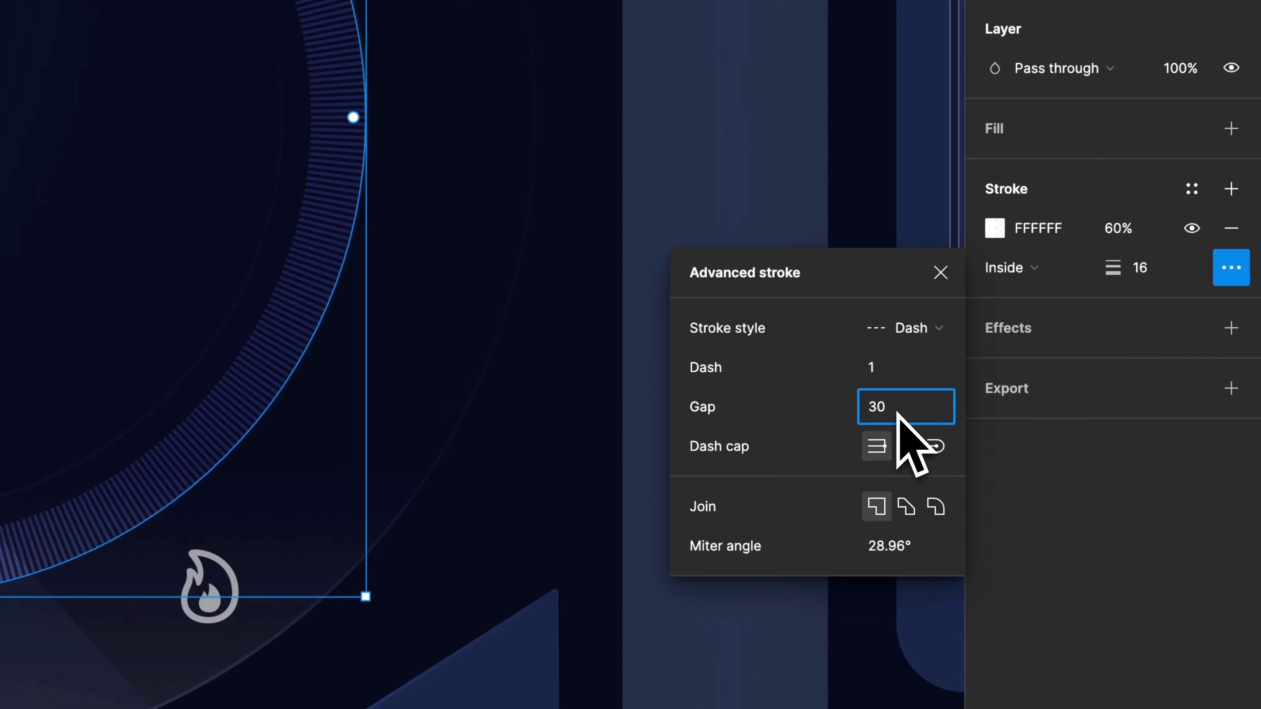
key(Return)
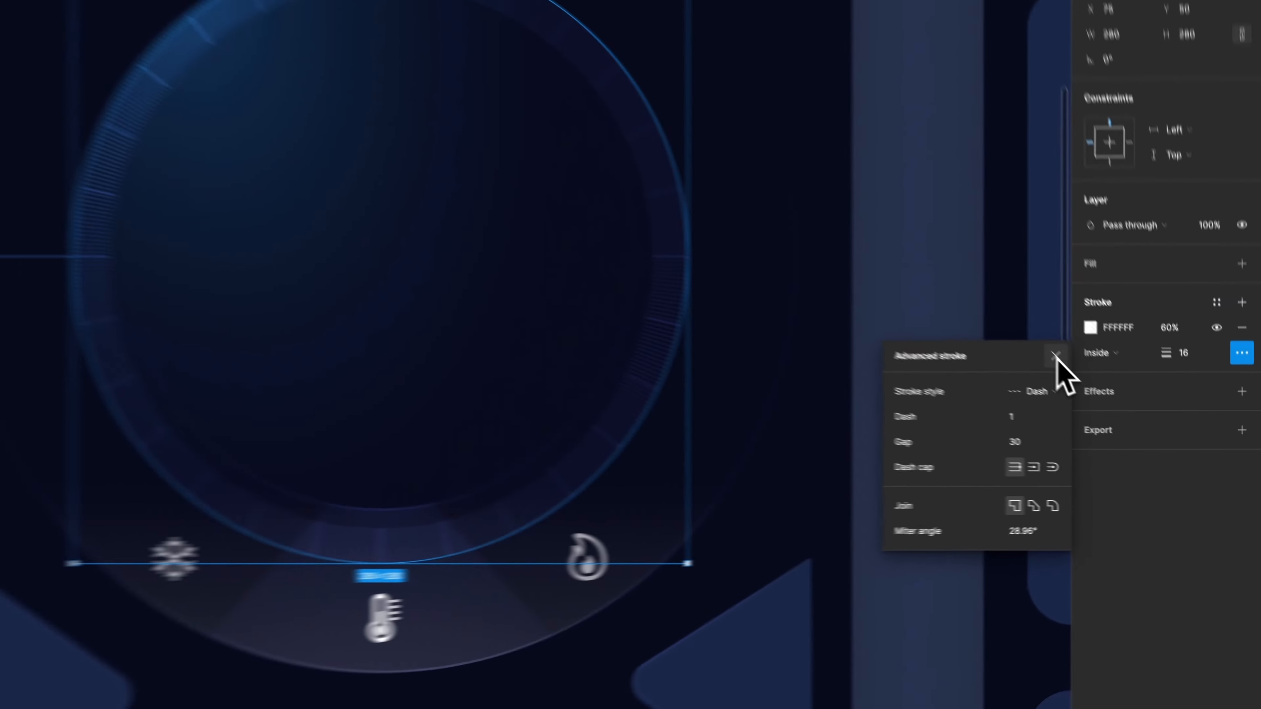
click(940, 272)
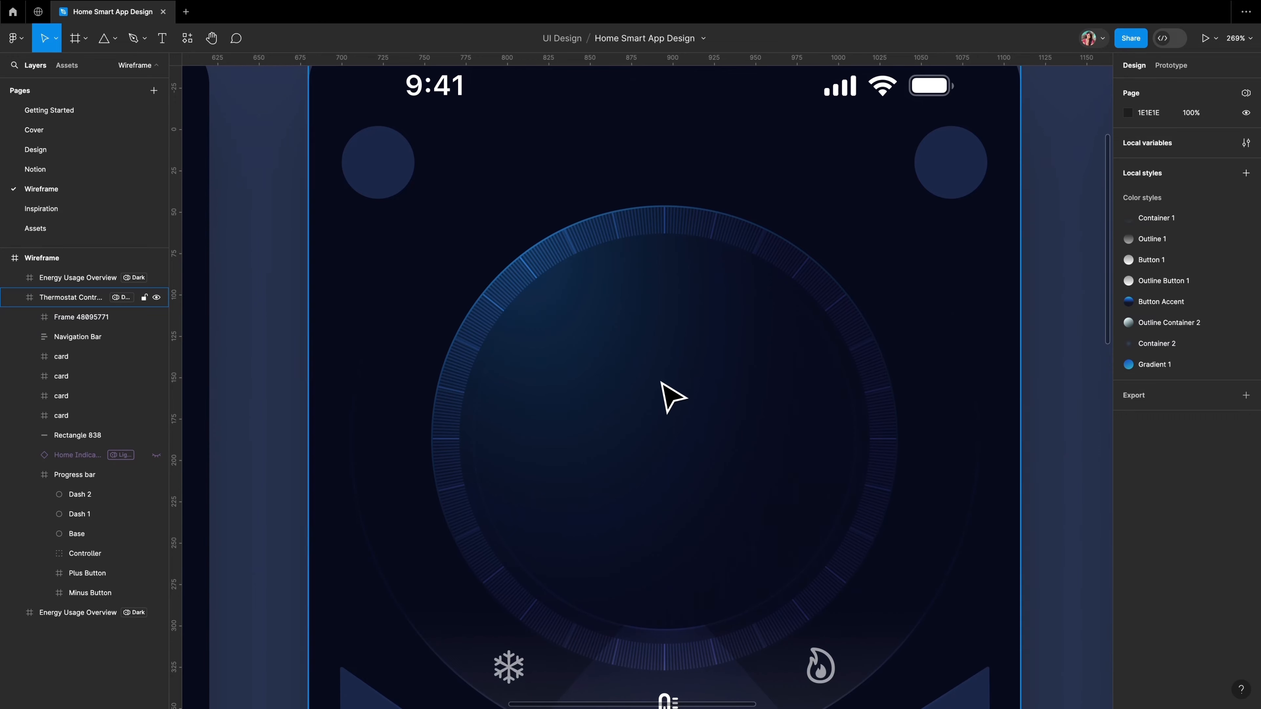
- Draw another circle inside the dashed ring, set its size to 230 × 230 and center it in the dial
key(o)
drag(537, 300, 825, 583)
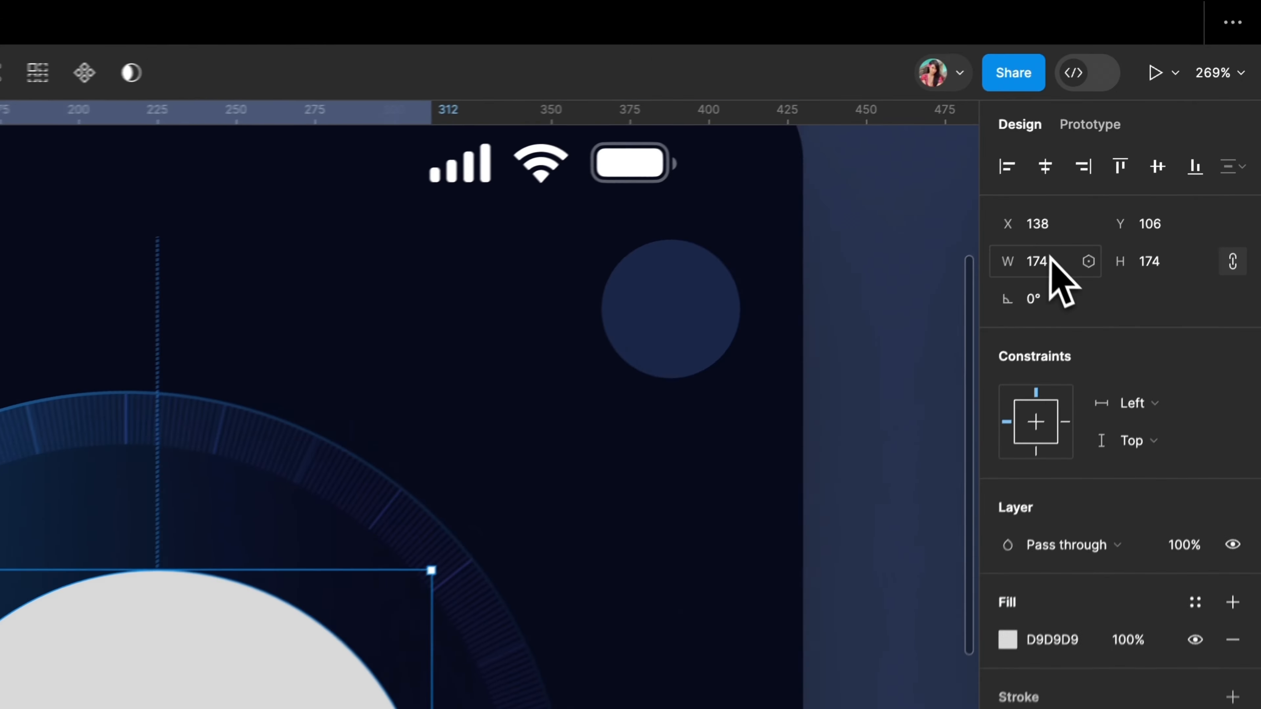
click(1152, 139)
text(230)
key(Return)
drag(756, 489, 704, 453)
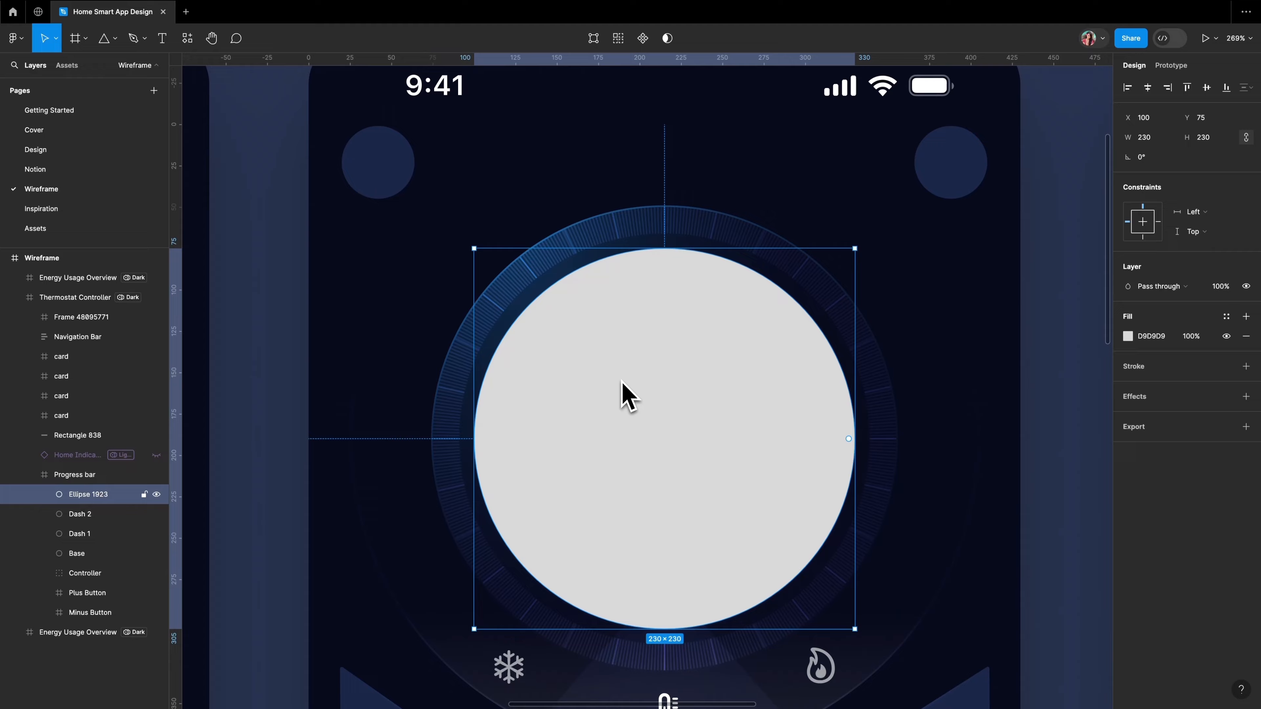
- Remove the inner circle's fill and give it a linear gradient stroke
click(1246, 336)
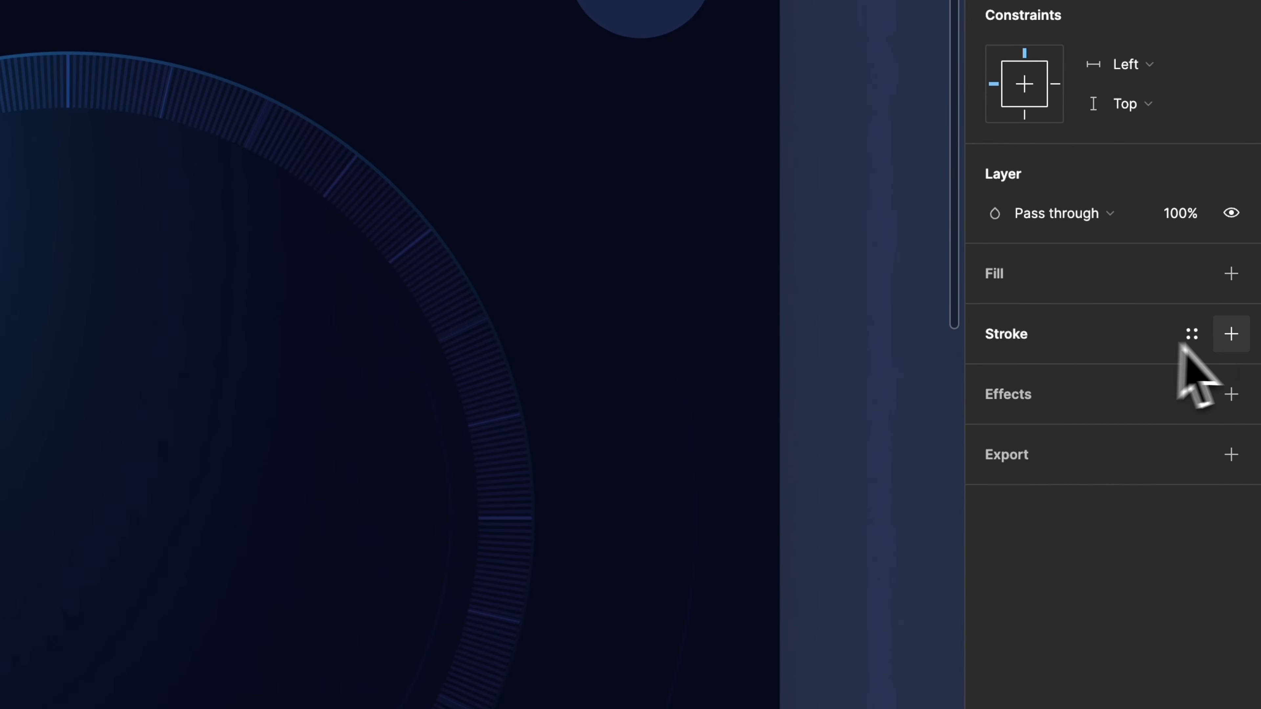
click(1244, 347)
click(1126, 367)
click(996, 379)
- Set both stops of the stroke gradient to 0097FF, with the lower stop at 0% opacity
click(456, 16)
click(1117, 620)
text(0097FF)
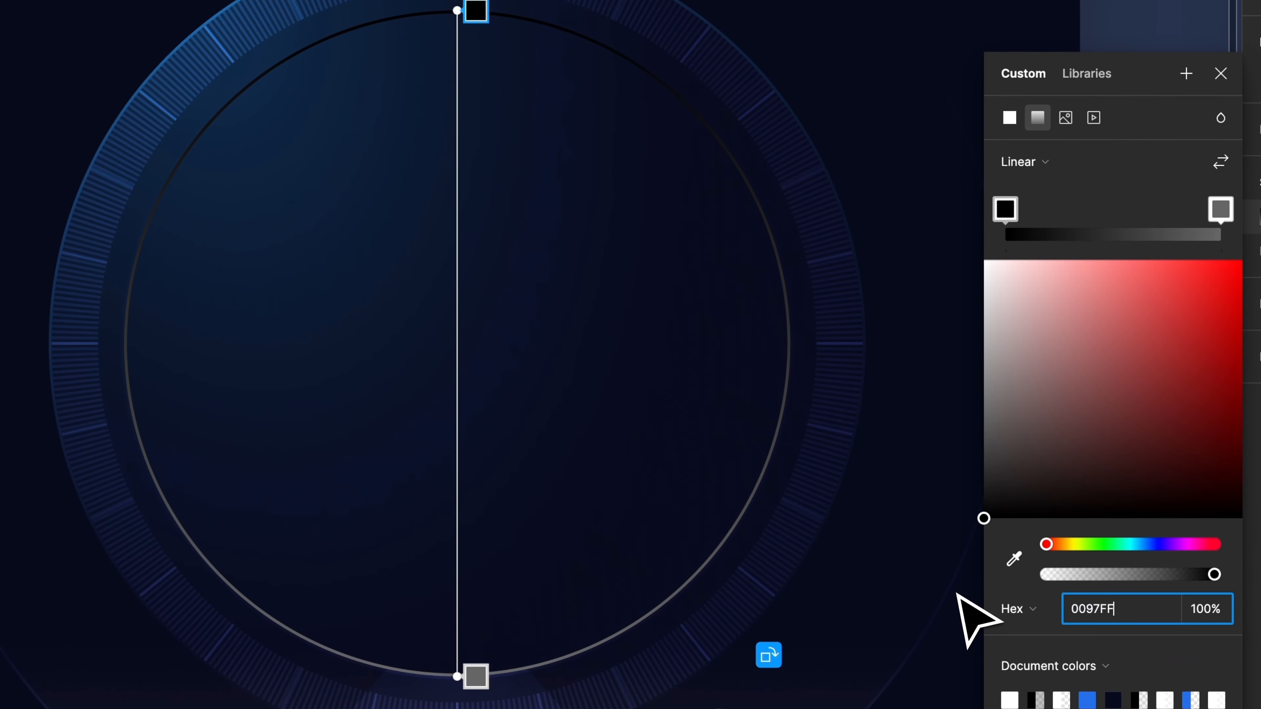
key(Return)
click(456, 688)
text(0097FF)
key(Return)
drag(1215, 574, 835, 579)
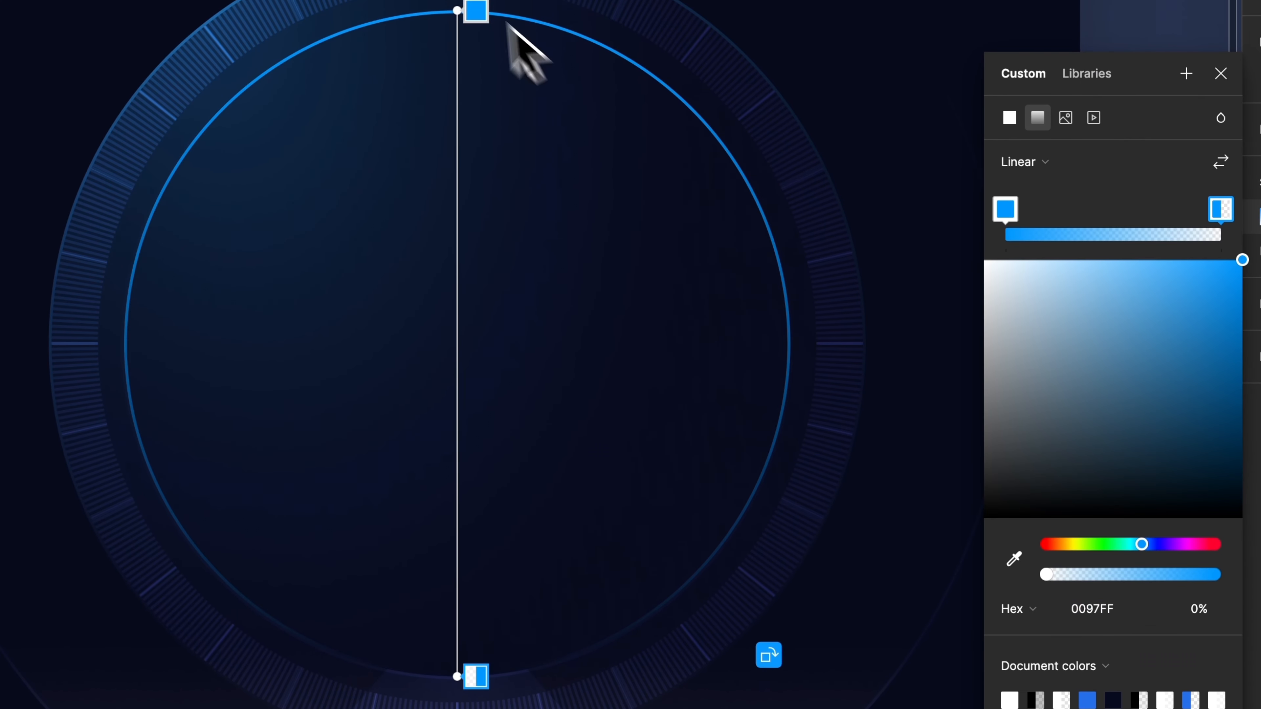
- Reposition the inner circle's stroke gradient diagonally, with the opaque end at the upper left and the transparent end at the lower right
drag(457, 10, 242, 99)
drag(457, 677, 722, 552)
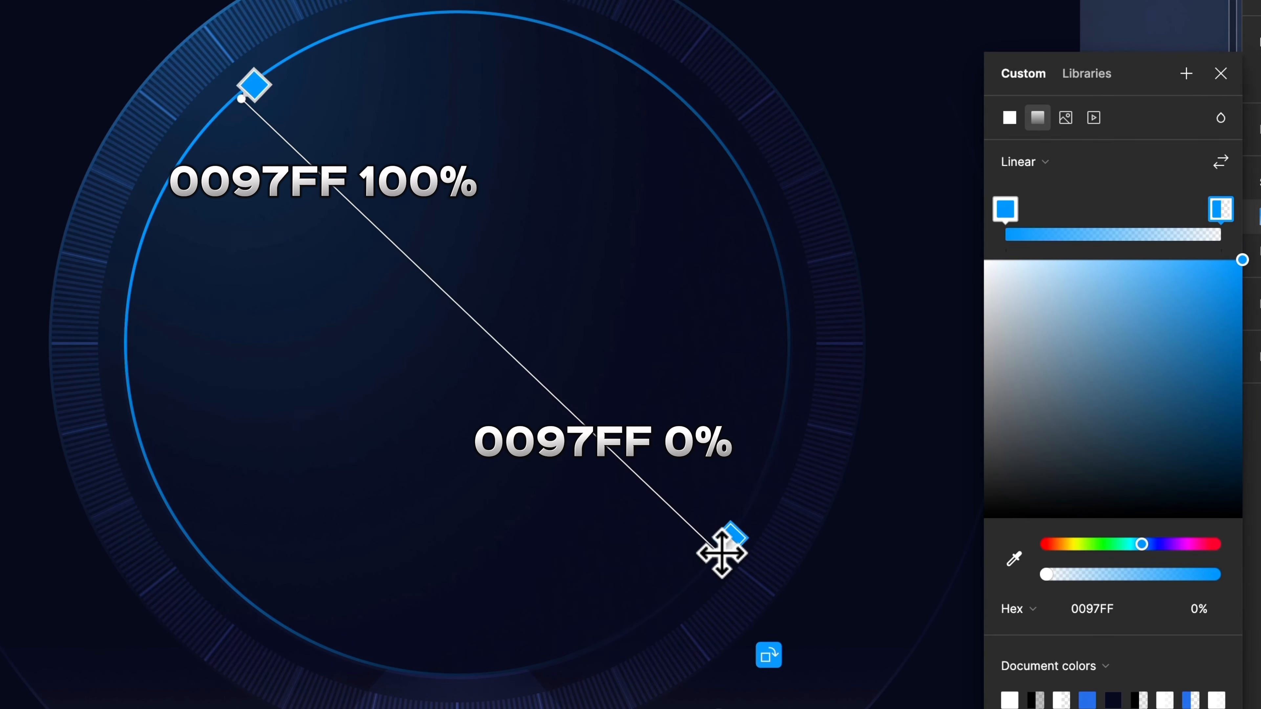
mouse_move(722, 552)
mouse_down()
mouse_move(681, 531)
mouse_move(687, 518)
mouse_up()
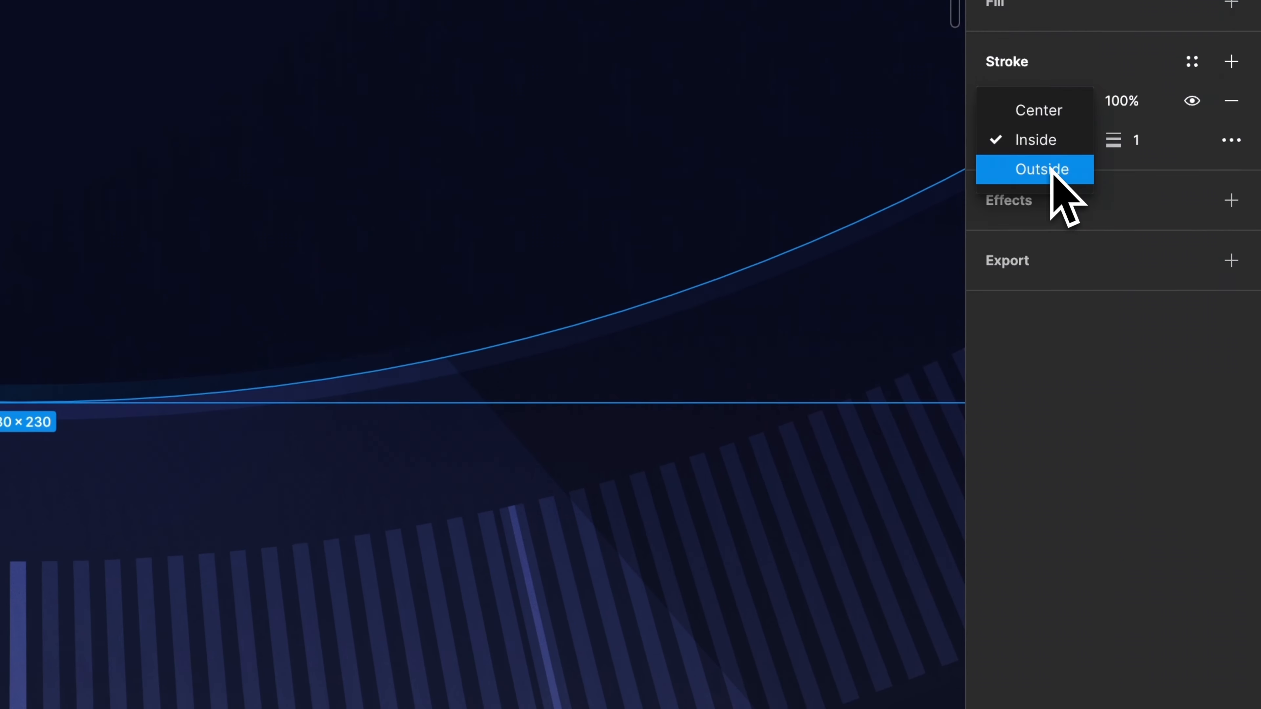
- Set the inner circle's stroke position to Outside and its width to 2
click(1052, 172)
click(1142, 366)
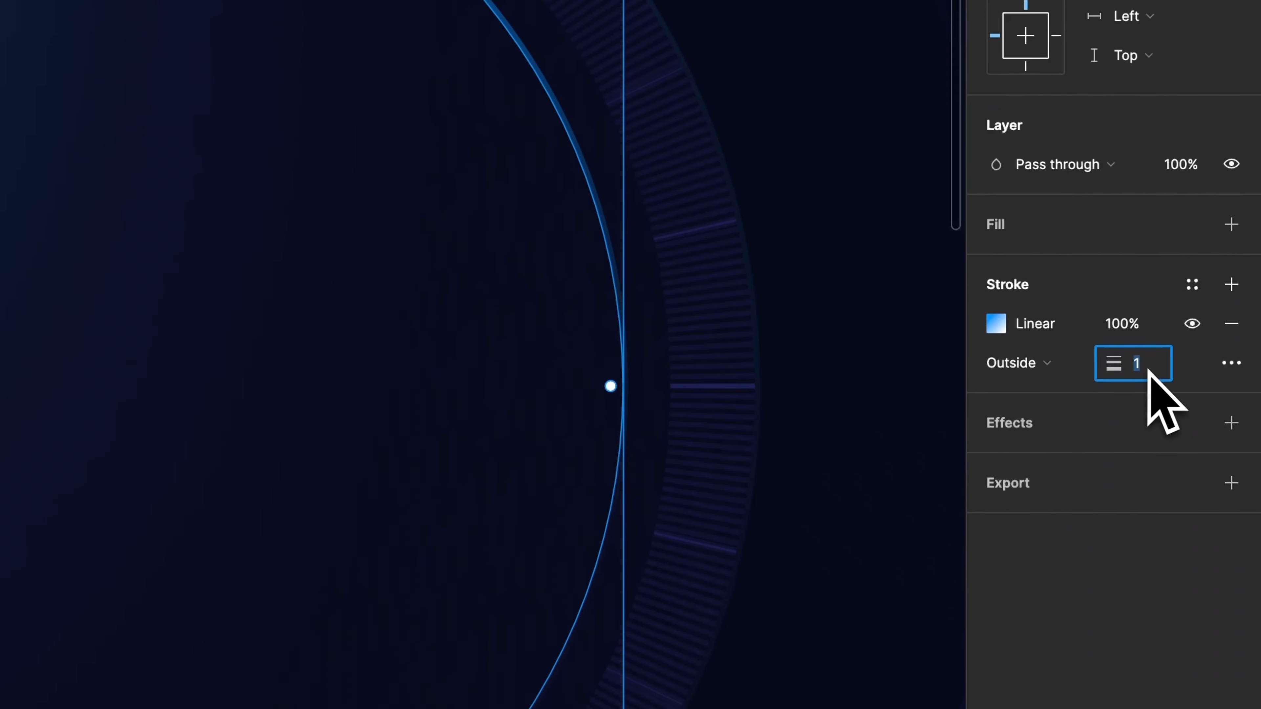
text(2)
key(Return)
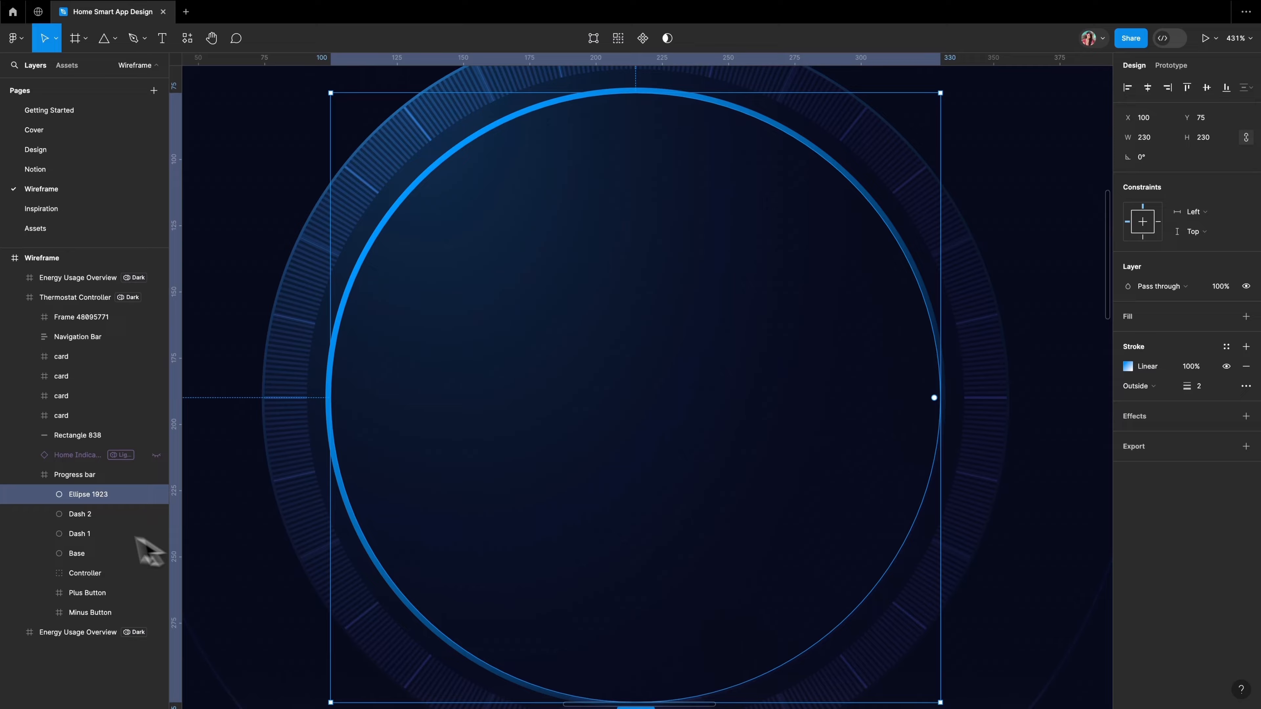
- Rename the inner circle's layer, Ellipse 1923, as Outline
double_click(78, 495)
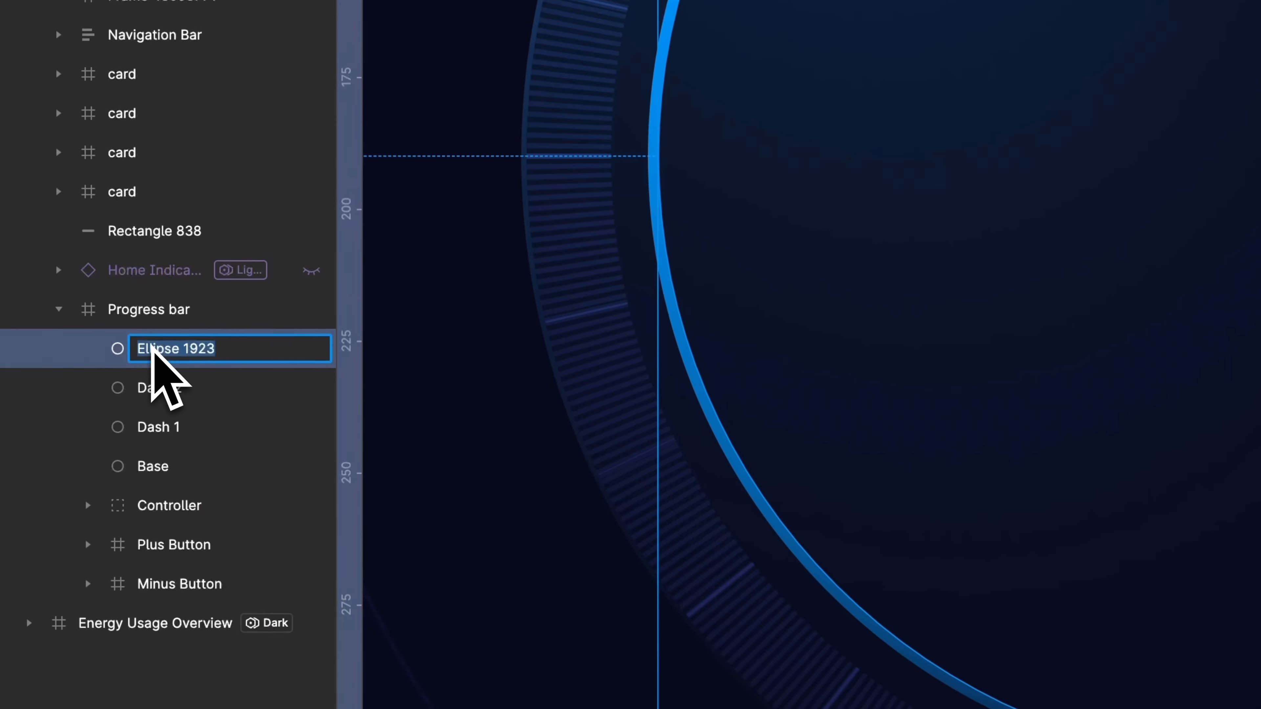
text(Outline)
key(Return)
- Duplicate the Outline circle, name the copy Dash and resize it to 220 × 220
key(ctrl+d)
double_click(87, 499)
key(Return)
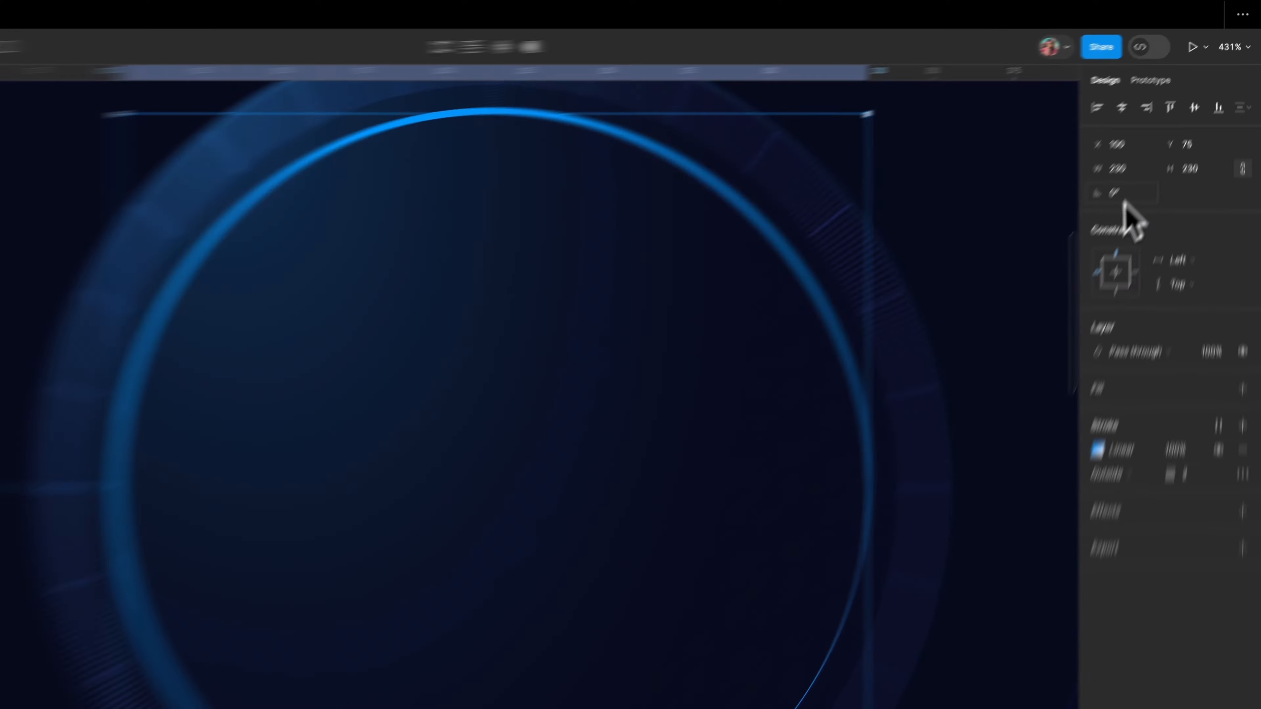
click(1037, 276)
text(220)
key(Return)
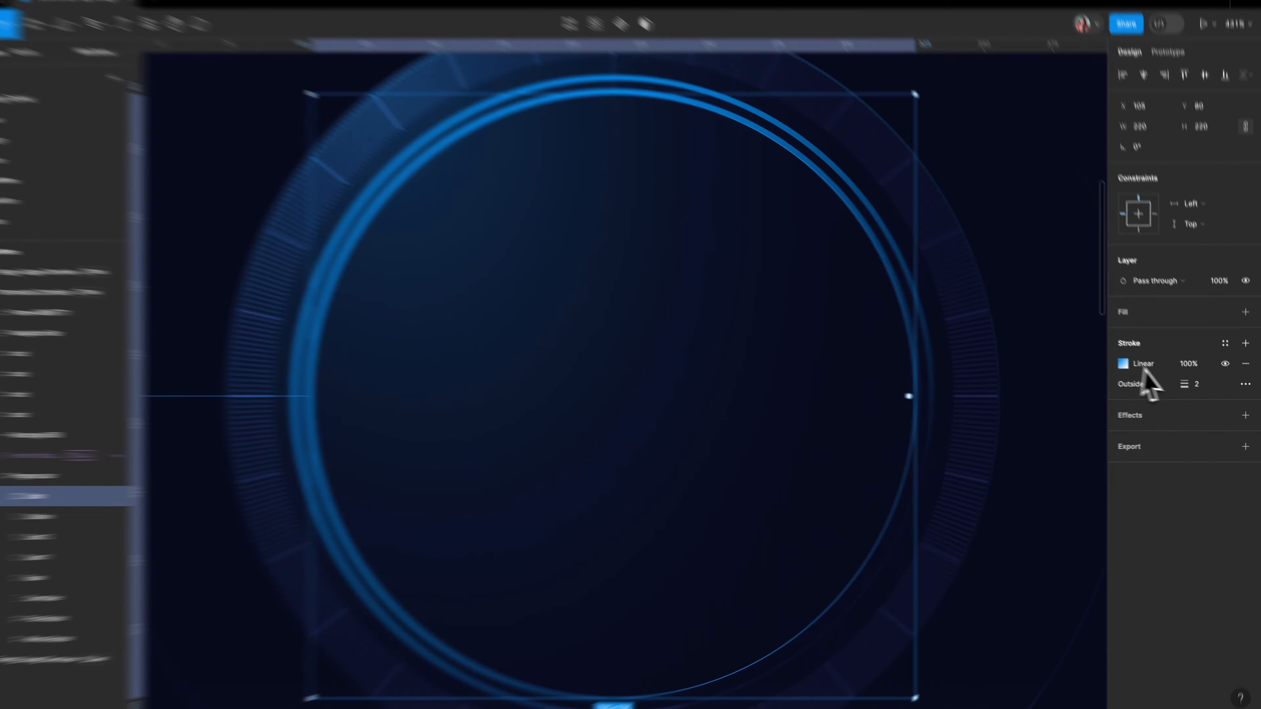
- Change the Dash circle's stroke to solid FFFFFF and switch its blend mode away from Normal
click(1140, 369)
click(697, 179)
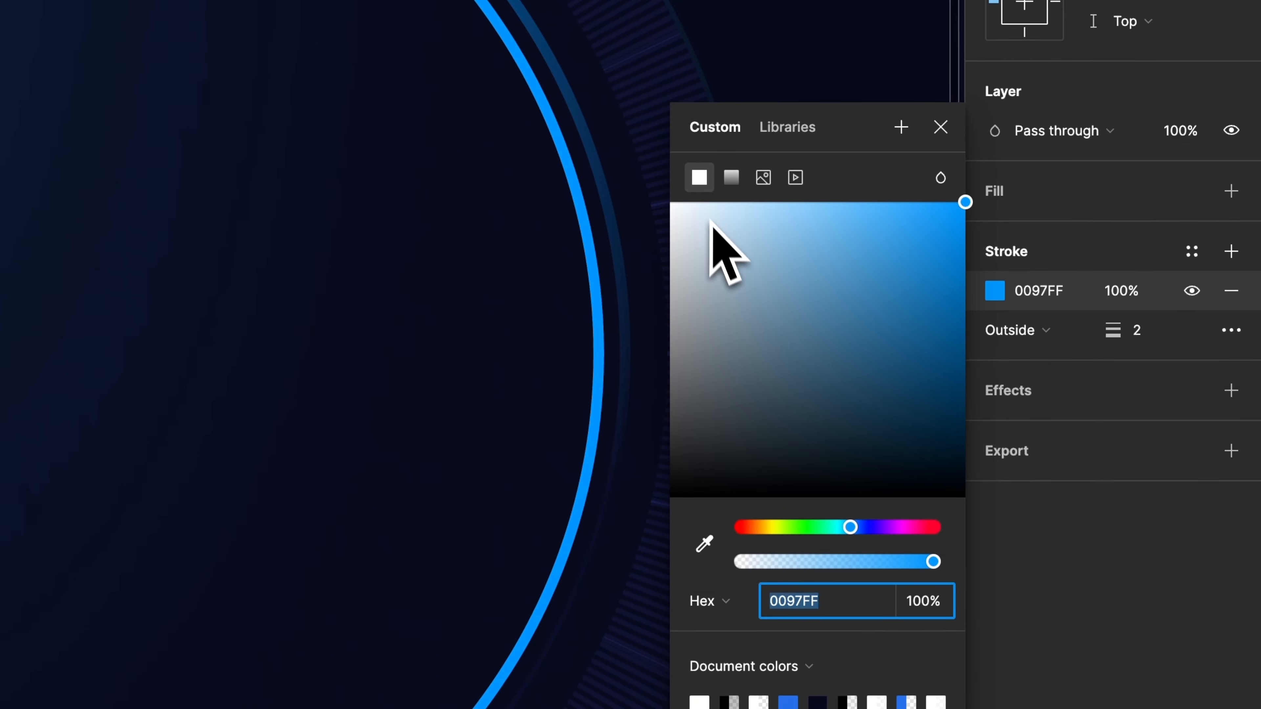
mouse_move(712, 245)
mouse_down()
mouse_move(684, 220)
mouse_move(642, 220)
mouse_up()
click(940, 178)
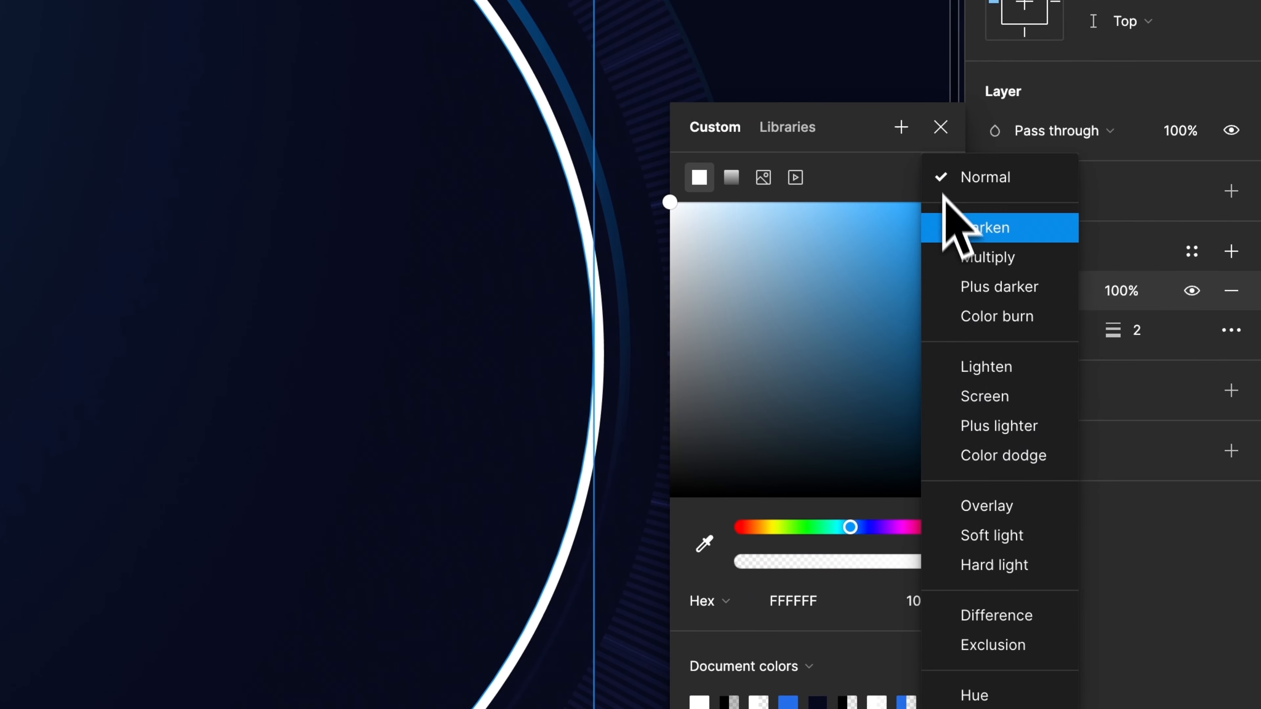
click(955, 224)
- Make the Dash circle's stroke dashed, with a dash length of 30 and a gap of 8
click(1231, 331)
click(924, 391)
click(920, 408)
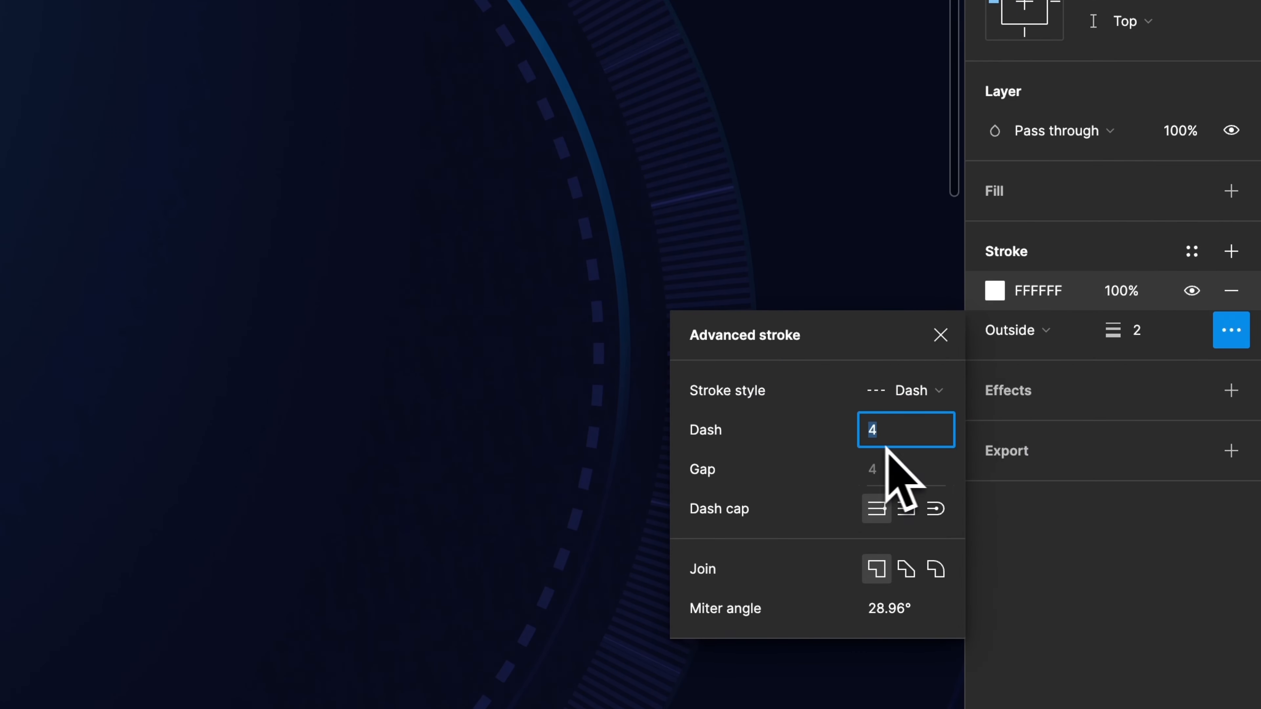
text(30)
key(Tab)
text(8)
click(940, 335)
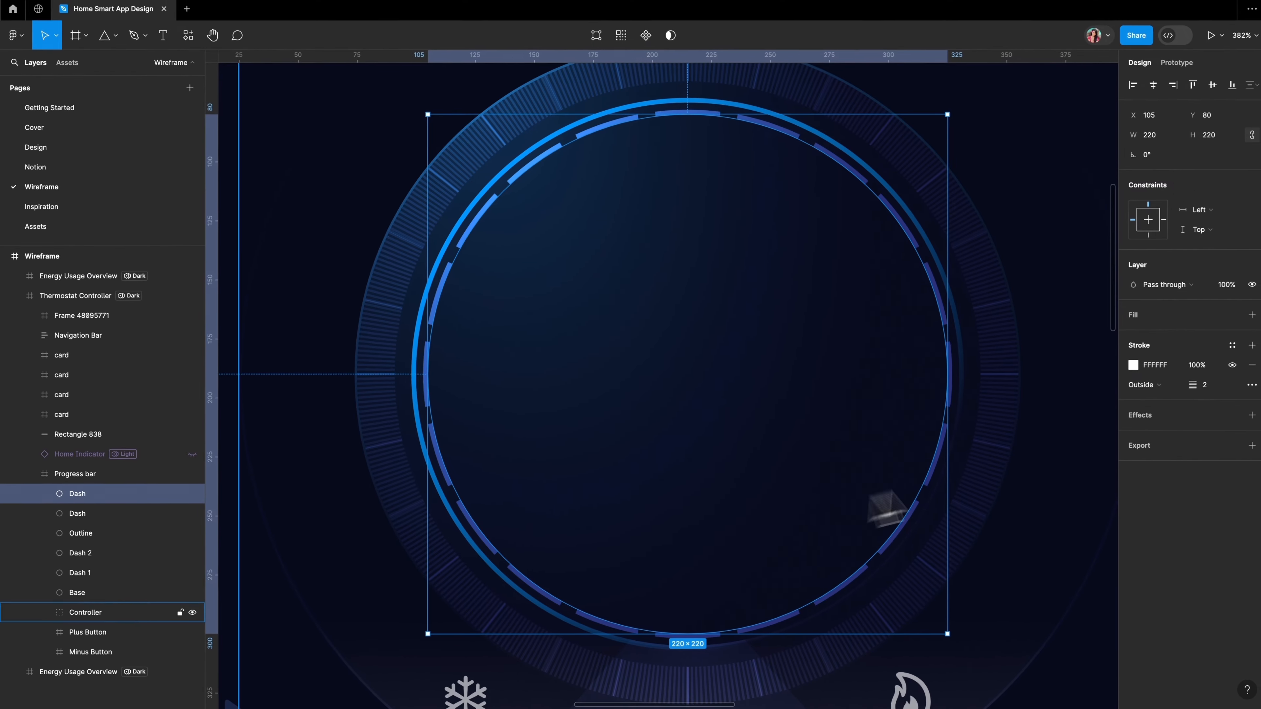
- Duplicate the Dash circle and scale the copy to 210 × 210 about the dial's center
key(k)
click(1053, 273)
text(210)
key(Return)
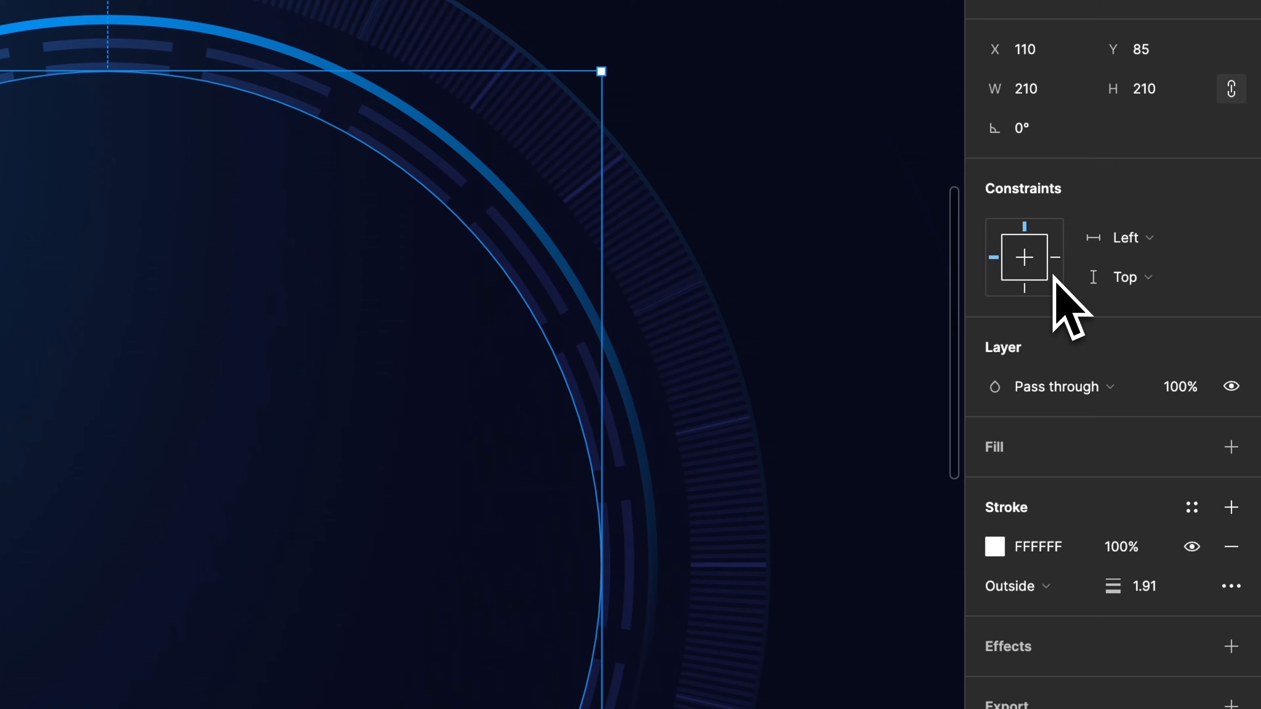
- Set the smaller dashed ring's stroke width to 2 and its rotation to 10°
click(1129, 587)
text(2)
key(Return)
click(1030, 131)
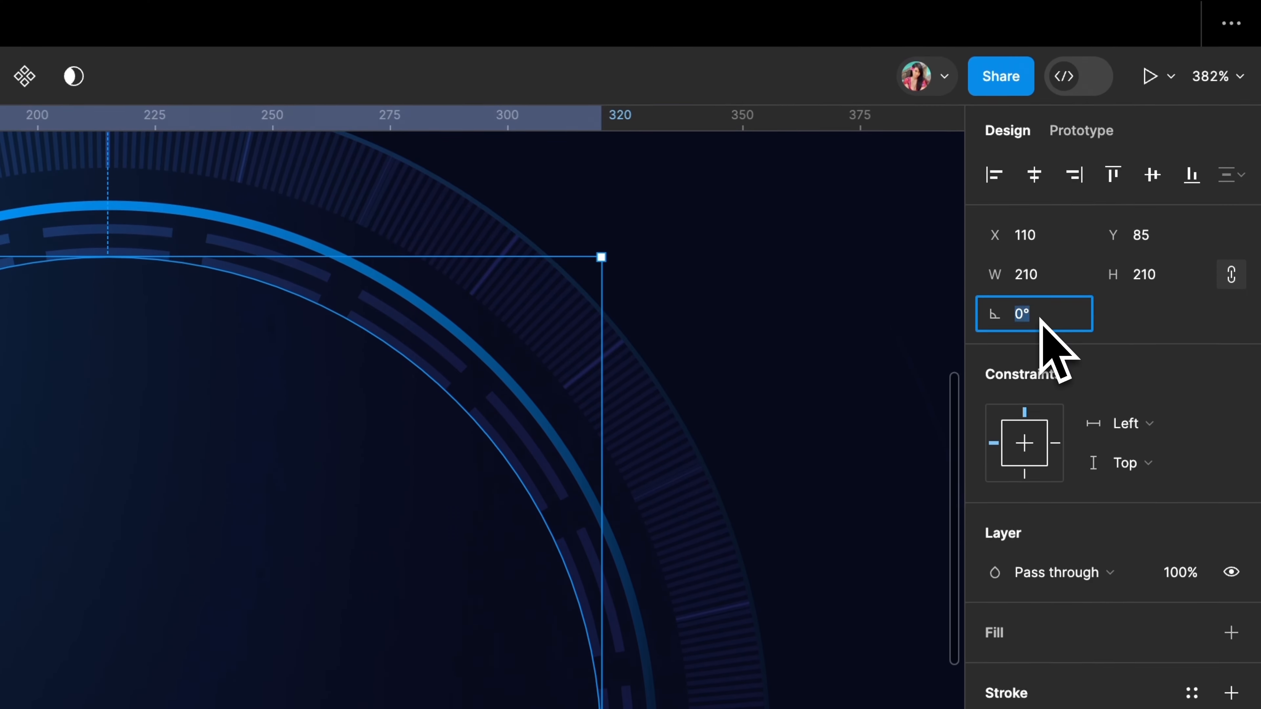
text(10)
key(Return)
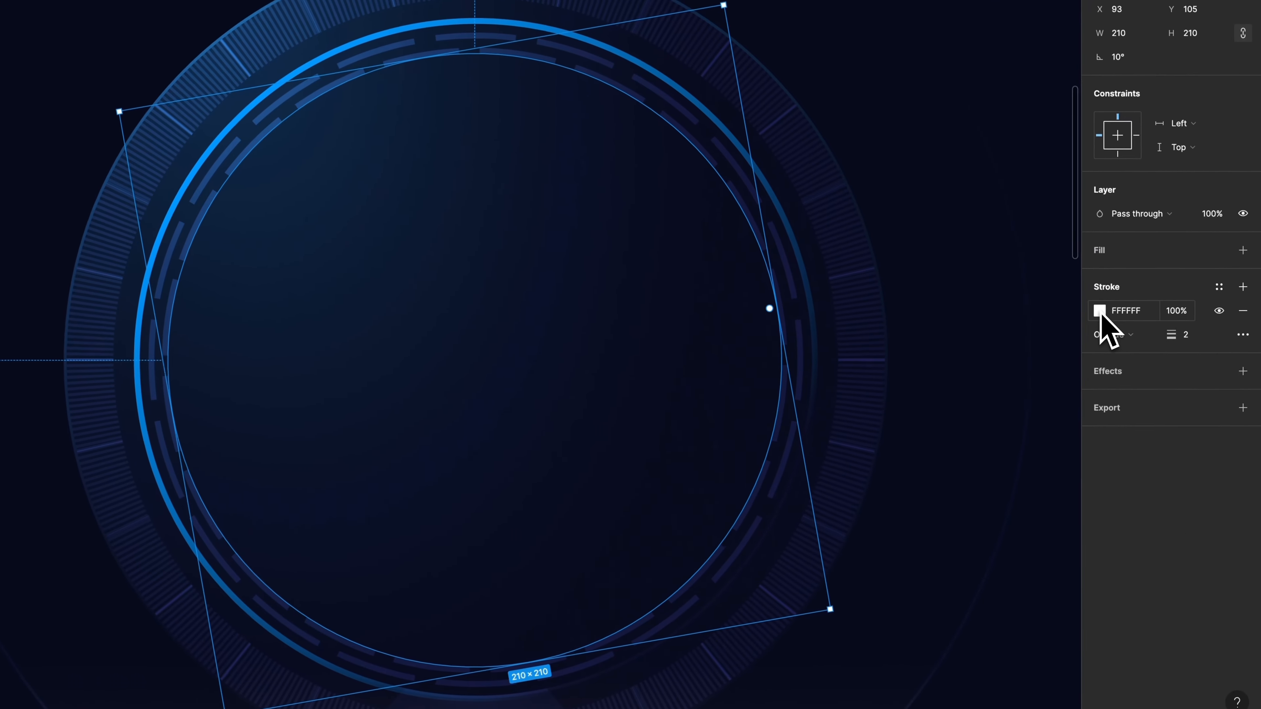
- Change the smaller dashed ring's stroke to a horizontal linear gradient with both end stops set to FFFFFF
click(1129, 366)
click(996, 310)
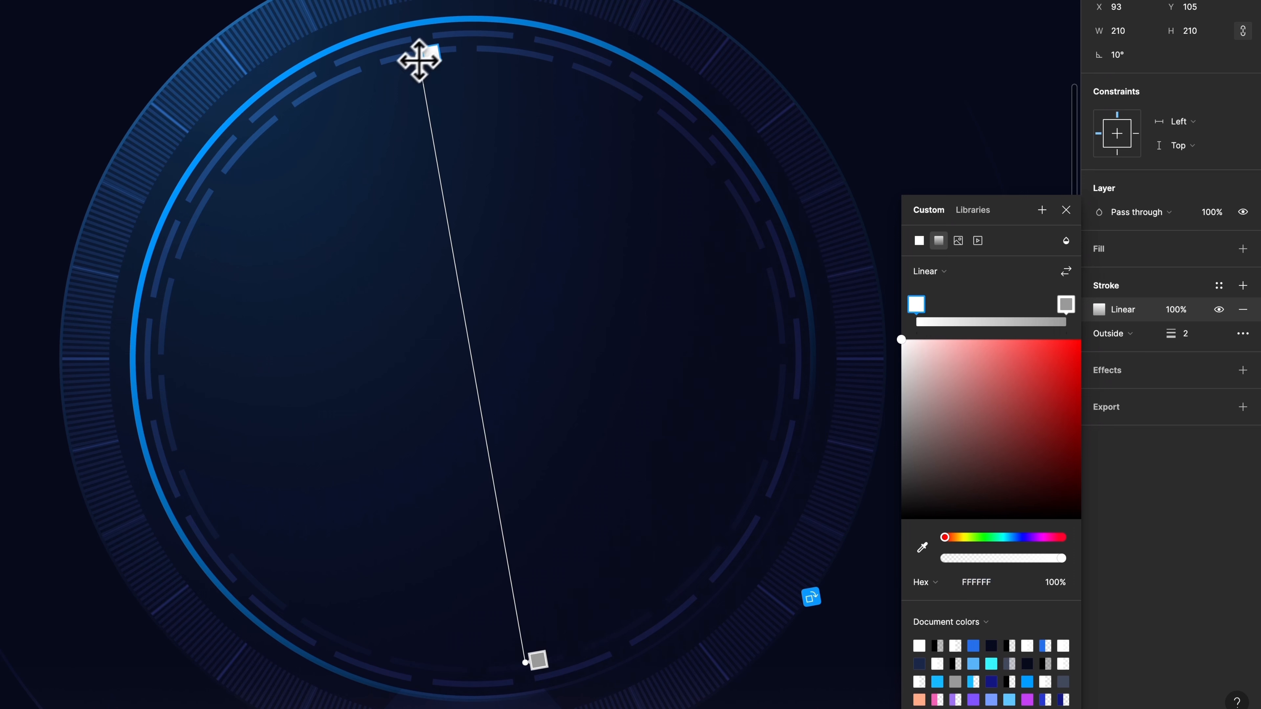
drag(418, 56, 144, 364)
drag(573, 664, 844, 363)
drag(901, 412, 882, 273)
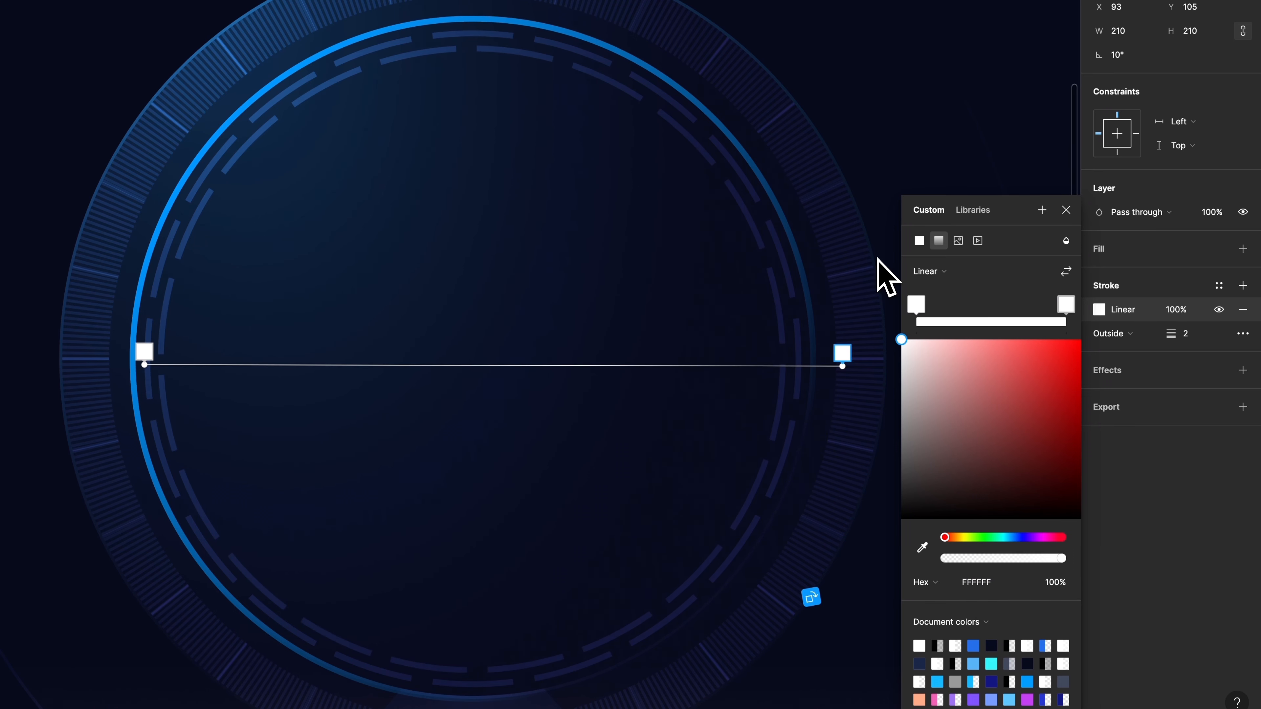
- Add a stop in the middle of the ring's stroke gradient, set its opacity to 0% and deselect the ring
click(493, 366)
drag(1047, 566, 852, 573)
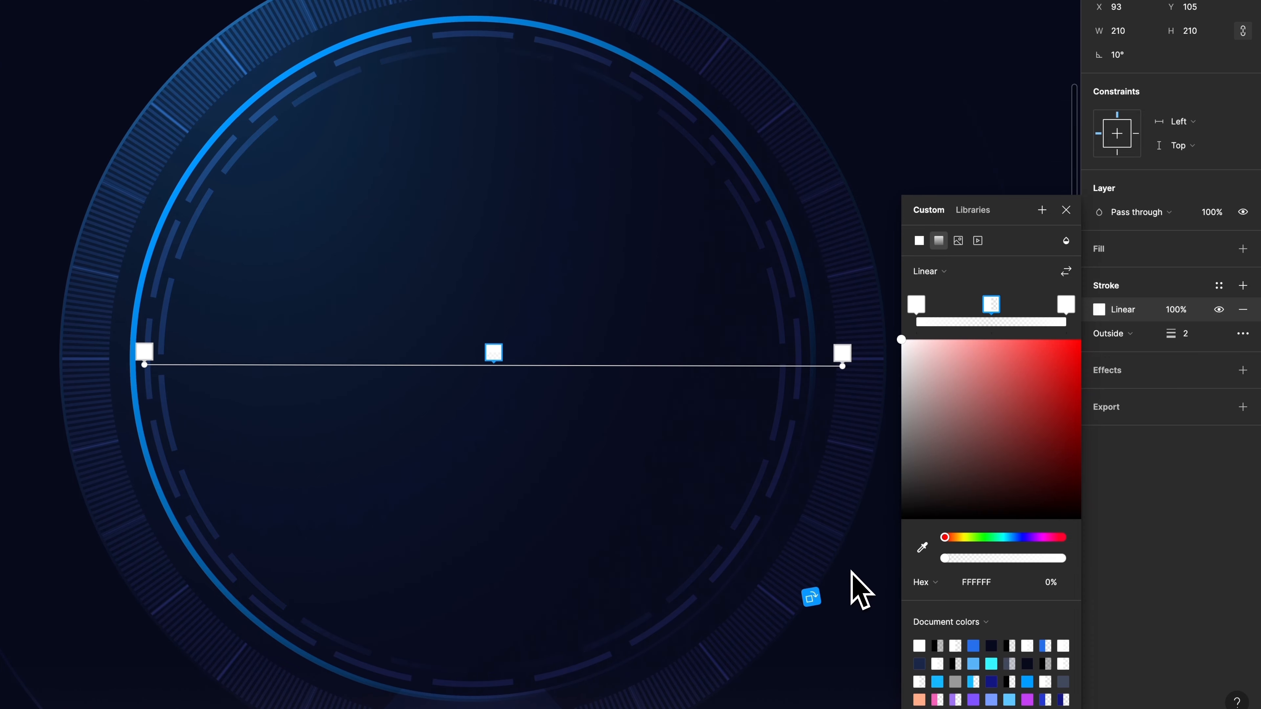
key(Escape)
key(Escape)
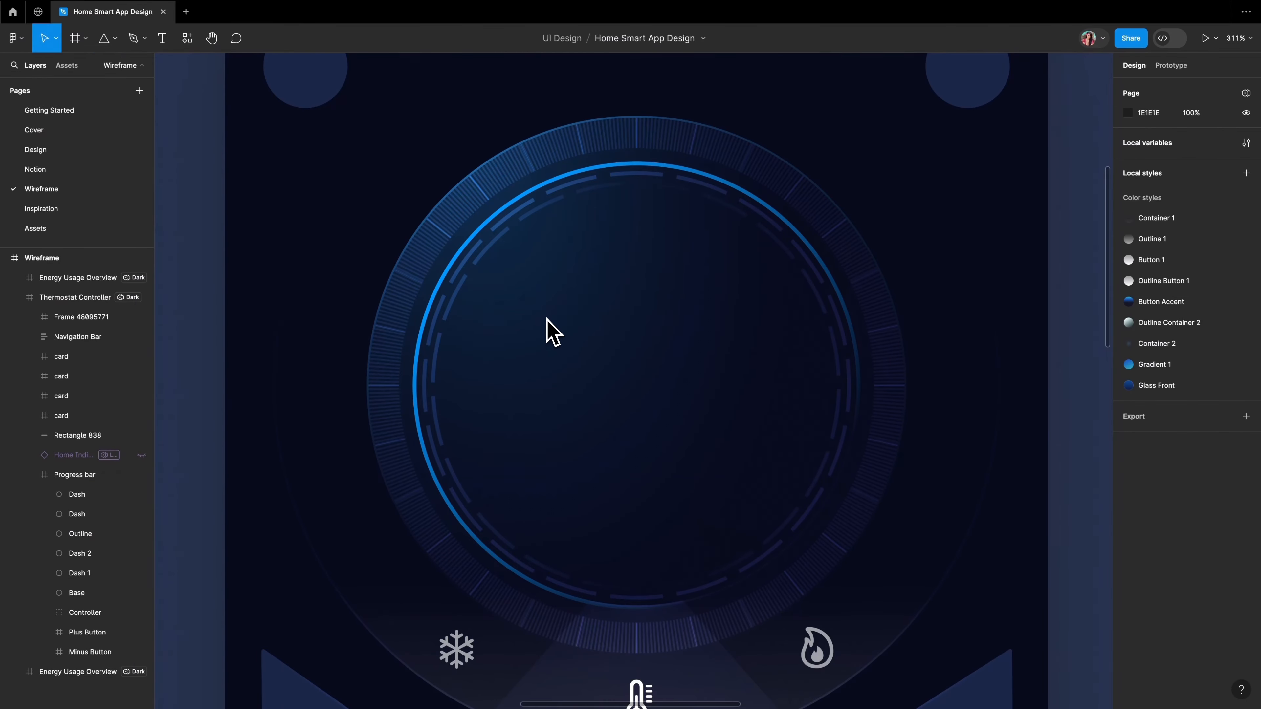
- Draw a new circle in the dial, size it to 230 × 230 and center it over the outline ring
key(o)
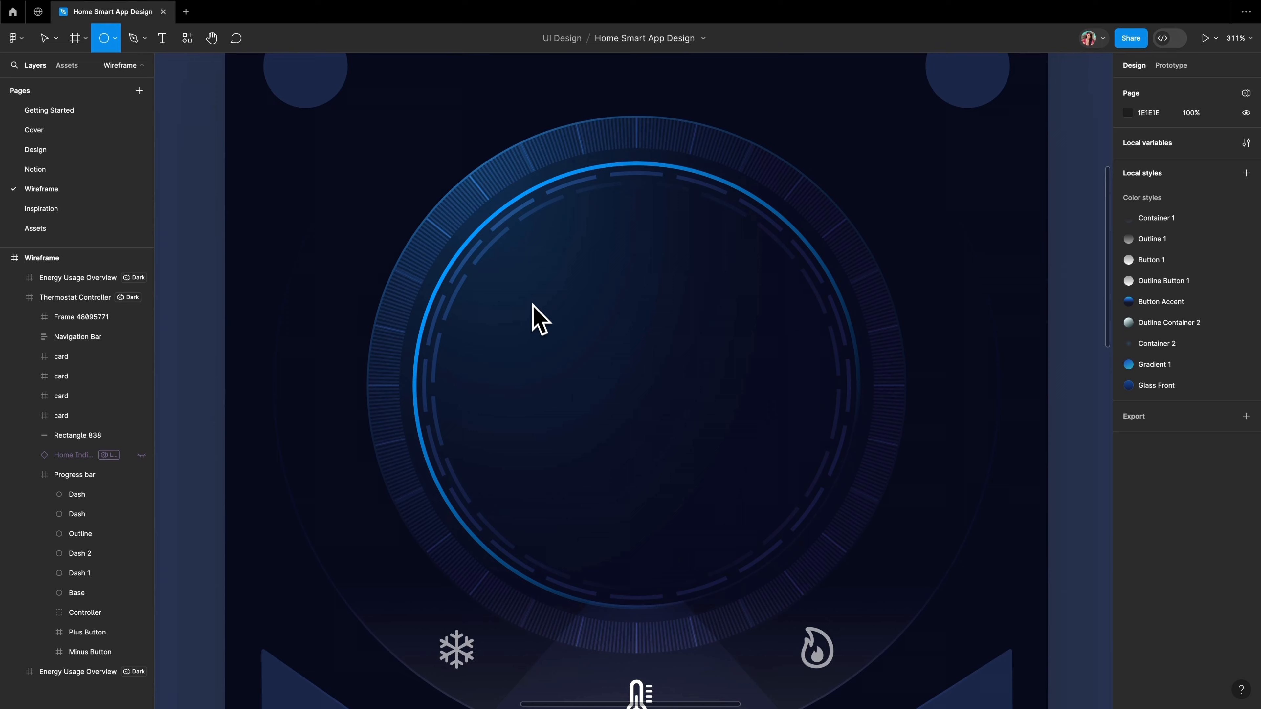
drag(506, 269, 780, 571)
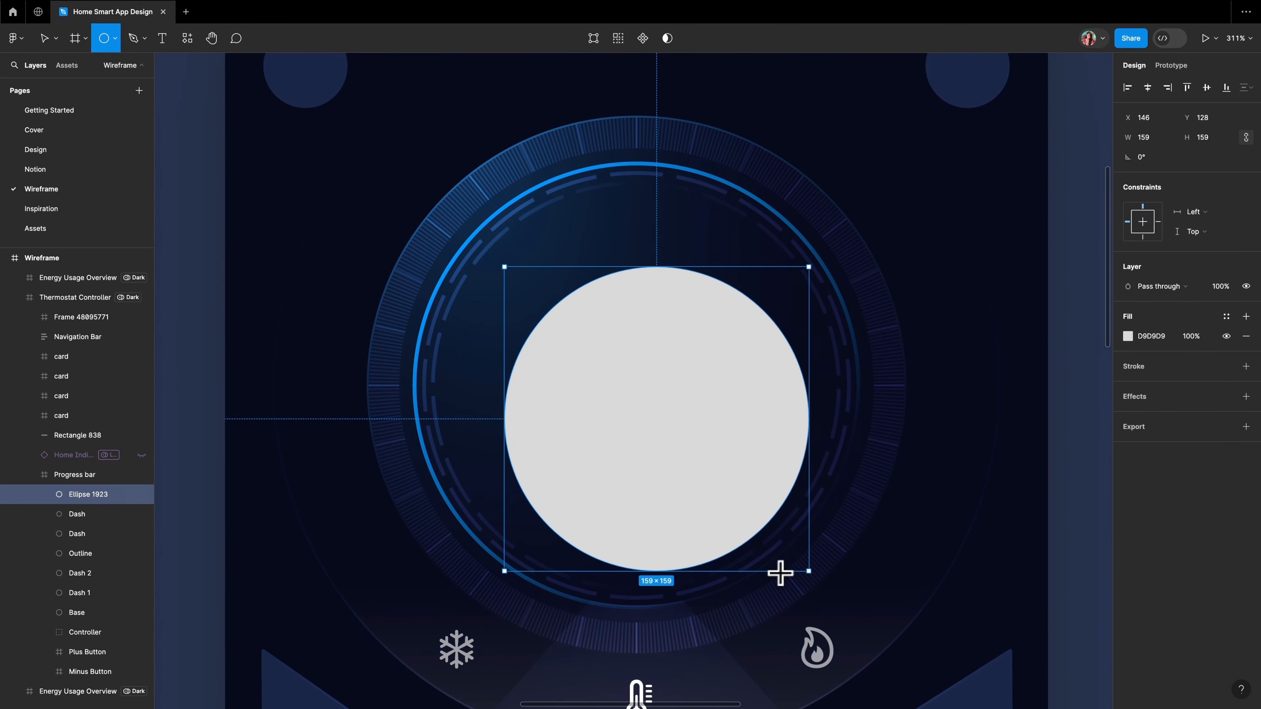
click(1144, 135)
text(230)
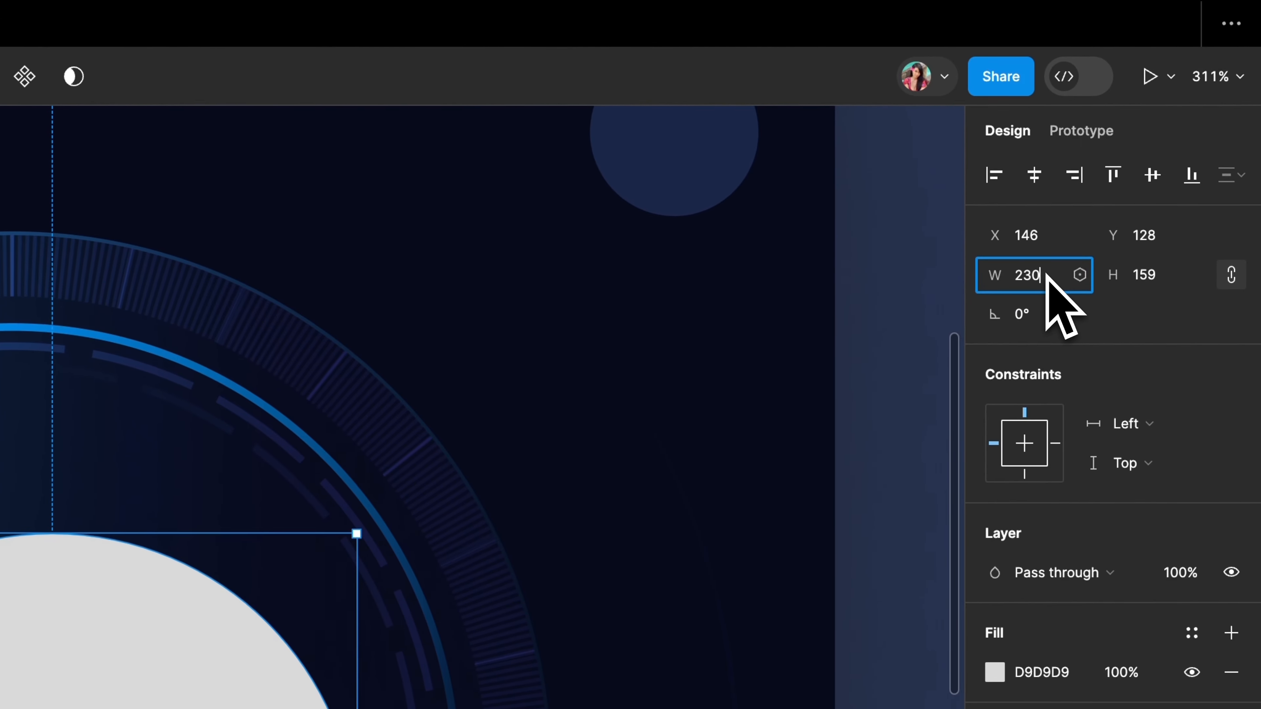
key(Return)
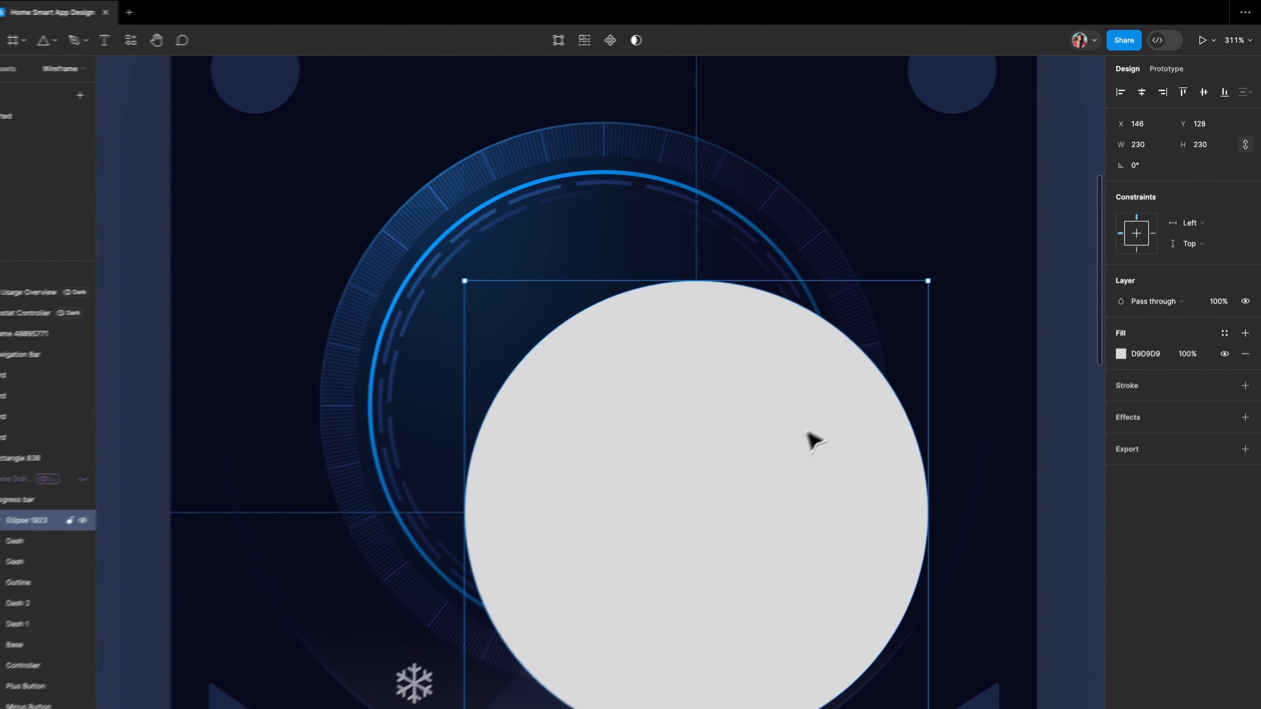
drag(812, 439, 742, 315)
- Turn the new circle into a thick open arc with a sweep of about 79% and a ratio of about 84%
drag(850, 386, 682, 219)
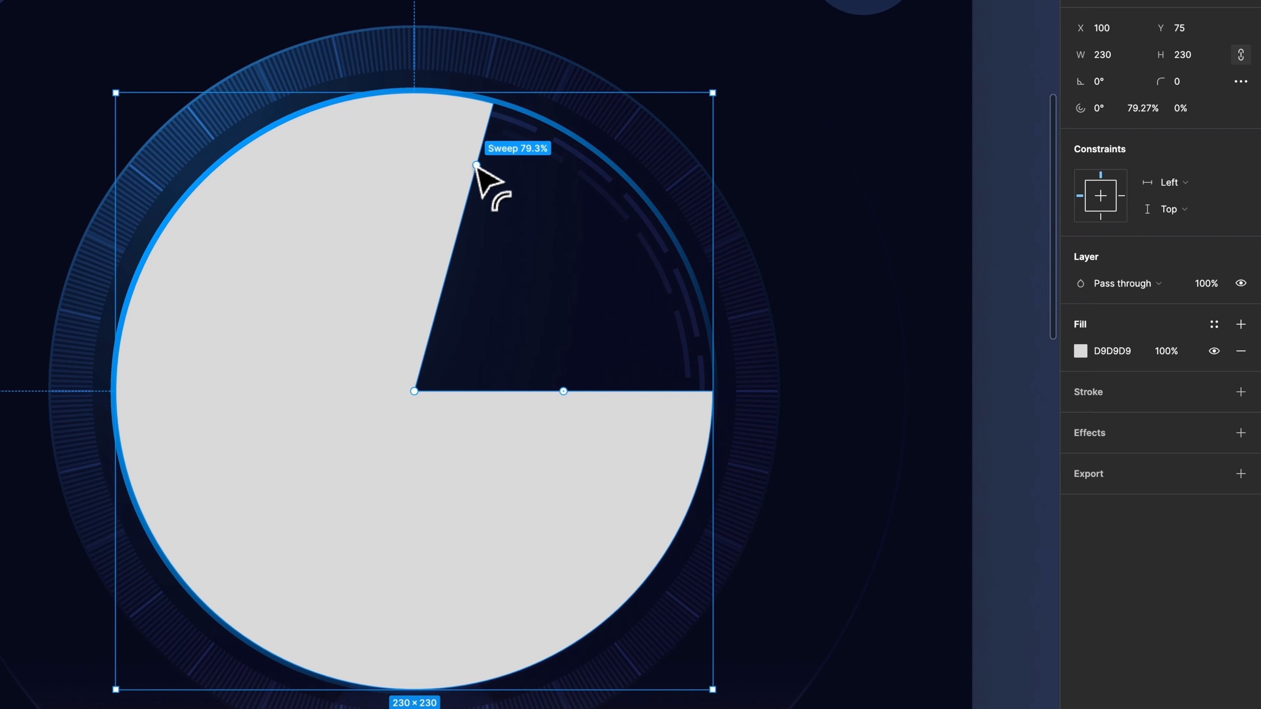
drag(476, 165, 478, 169)
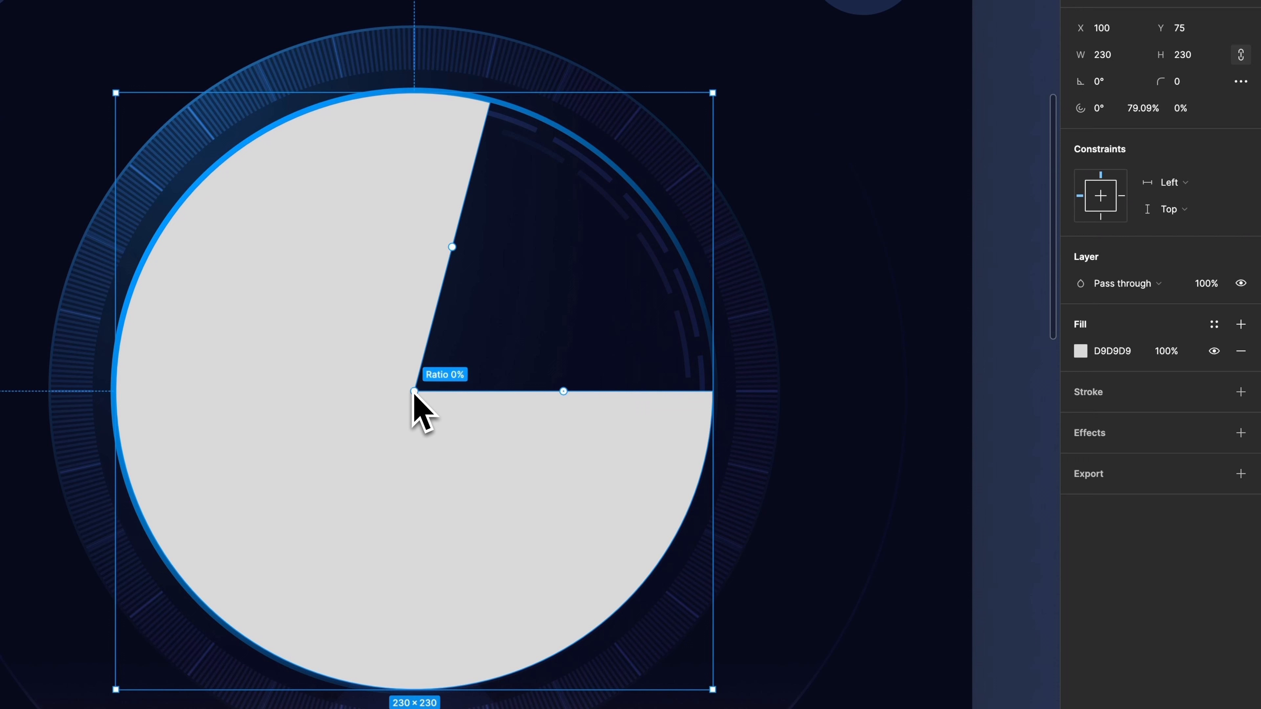
drag(413, 392, 268, 595)
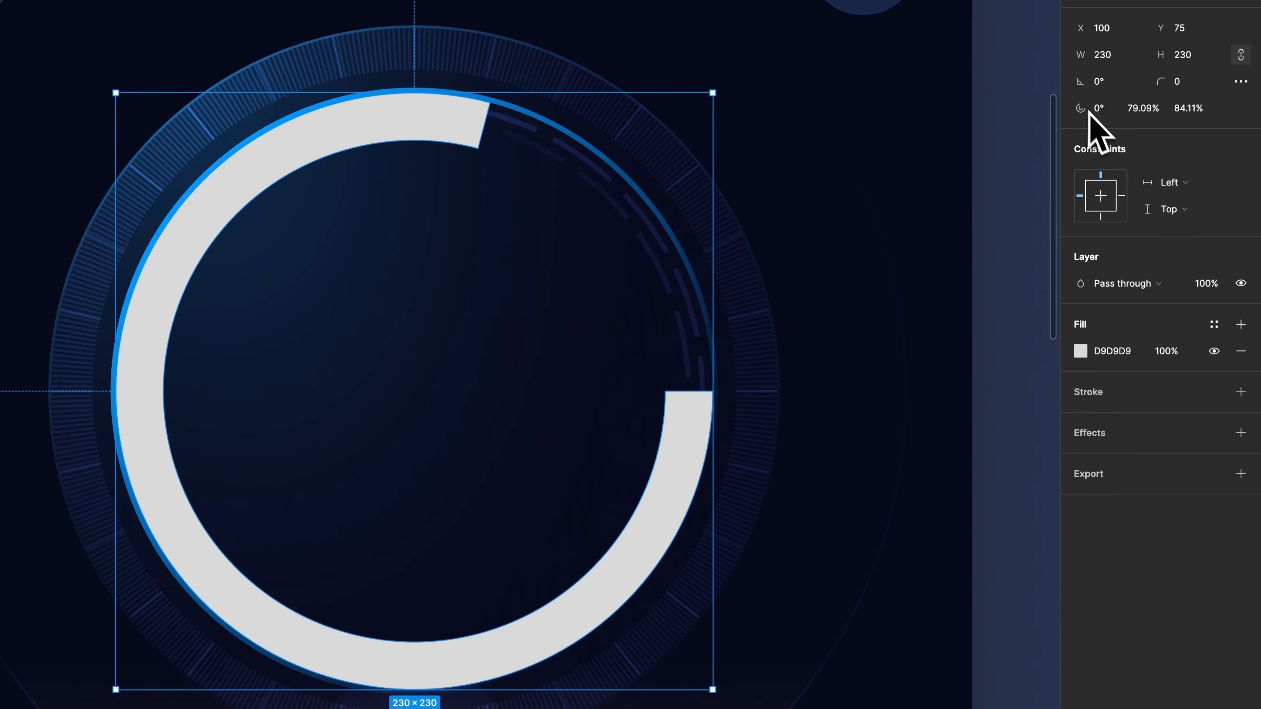
- Set the arc's start to 90°, sweep to 62%, ratio to 88% and corner radius to 20
click(1103, 109)
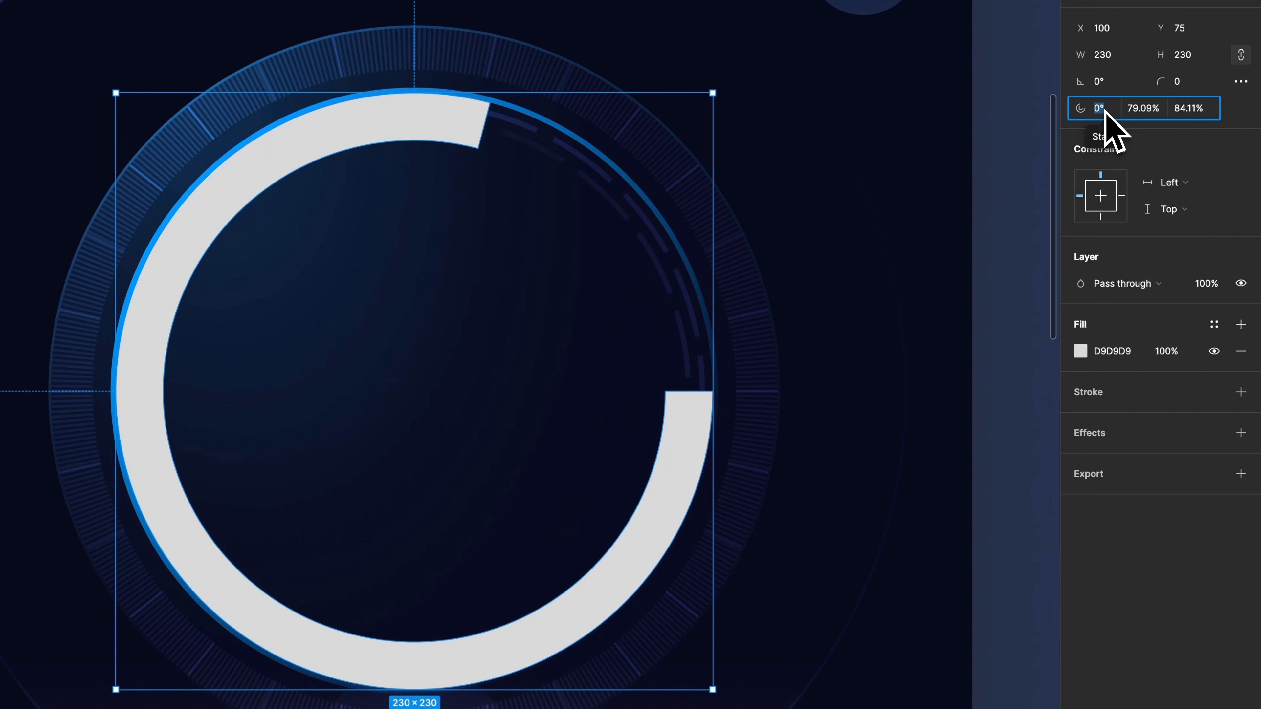
text(90)
key(Return)
click(1157, 111)
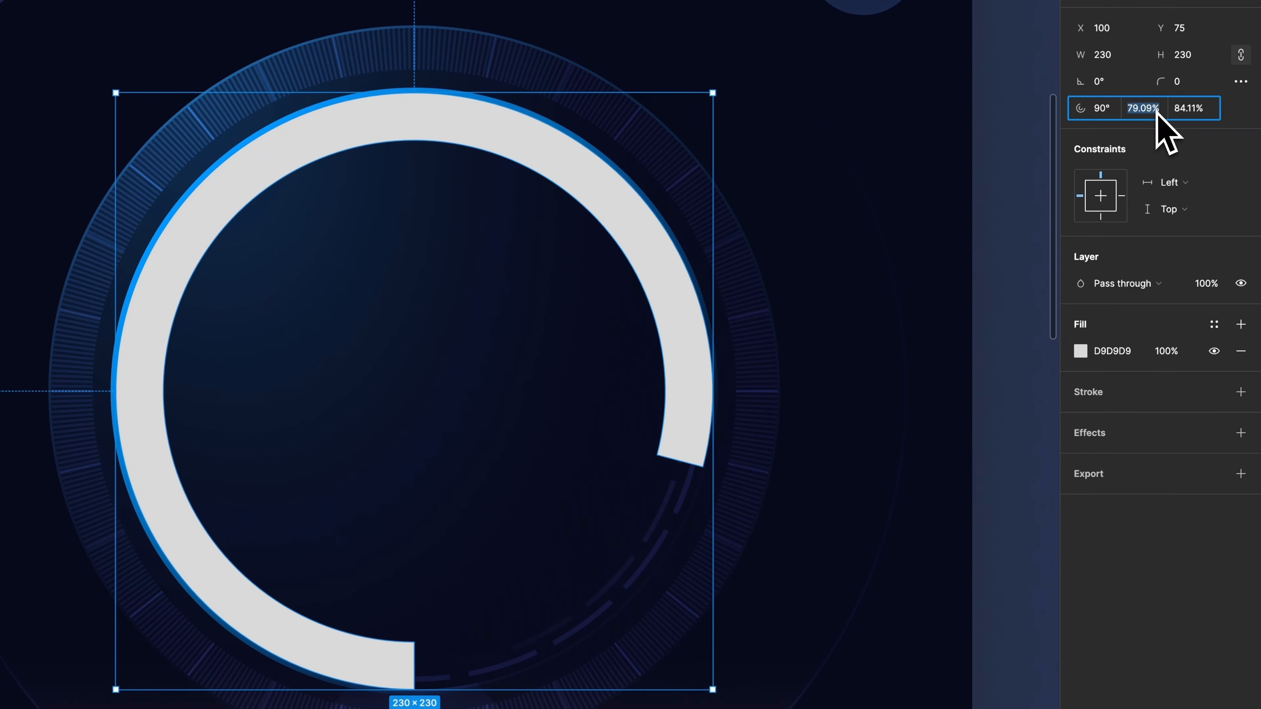
text(62)
key(Return)
click(1205, 109)
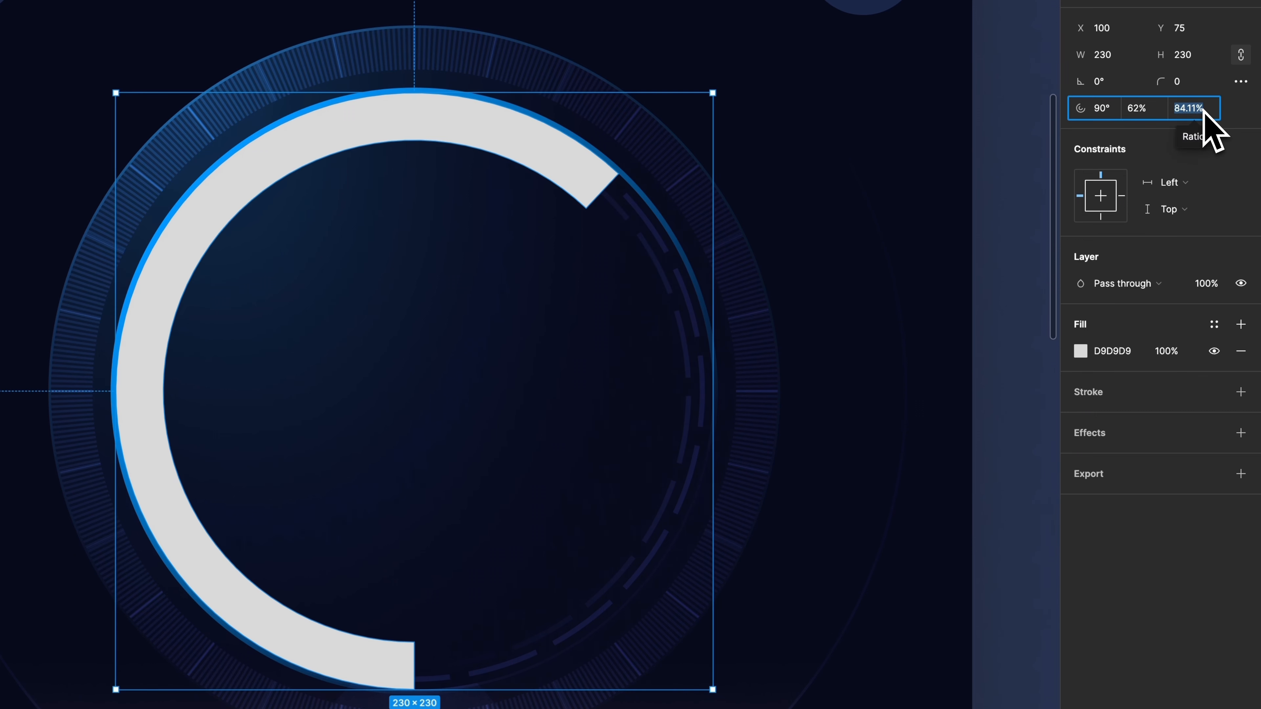
text(88)
key(Return)
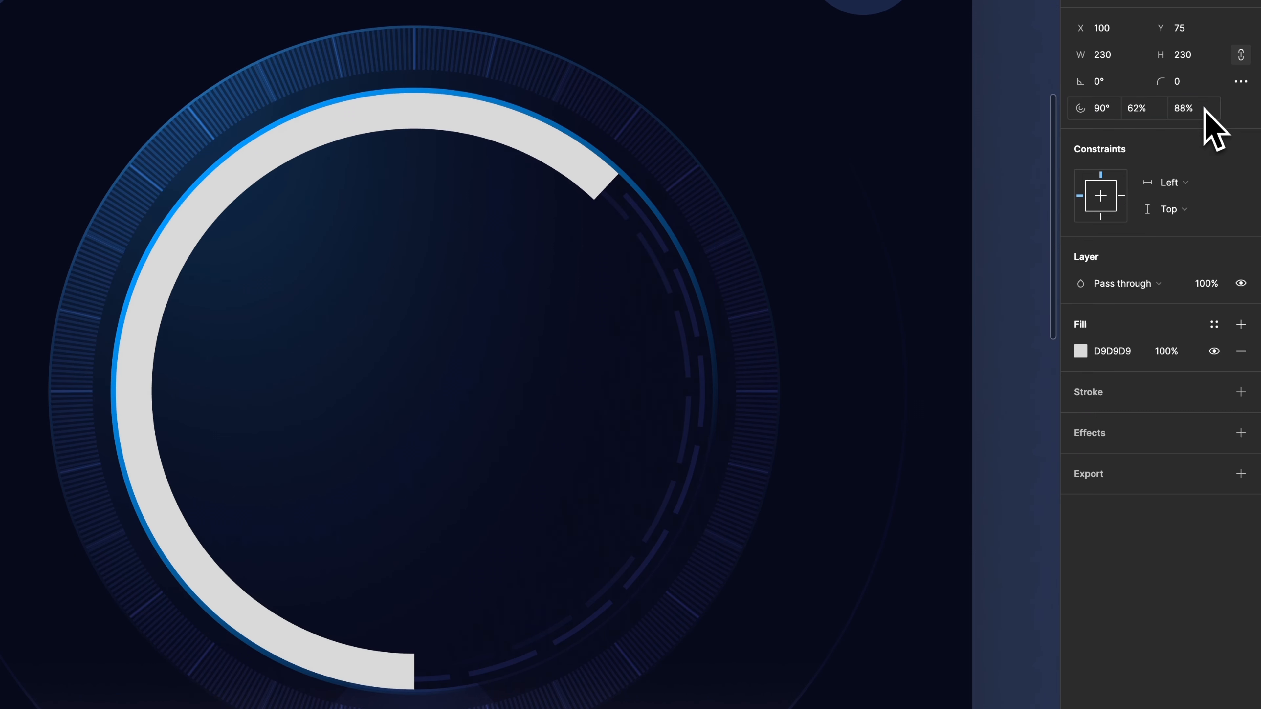
click(1193, 84)
text(20)
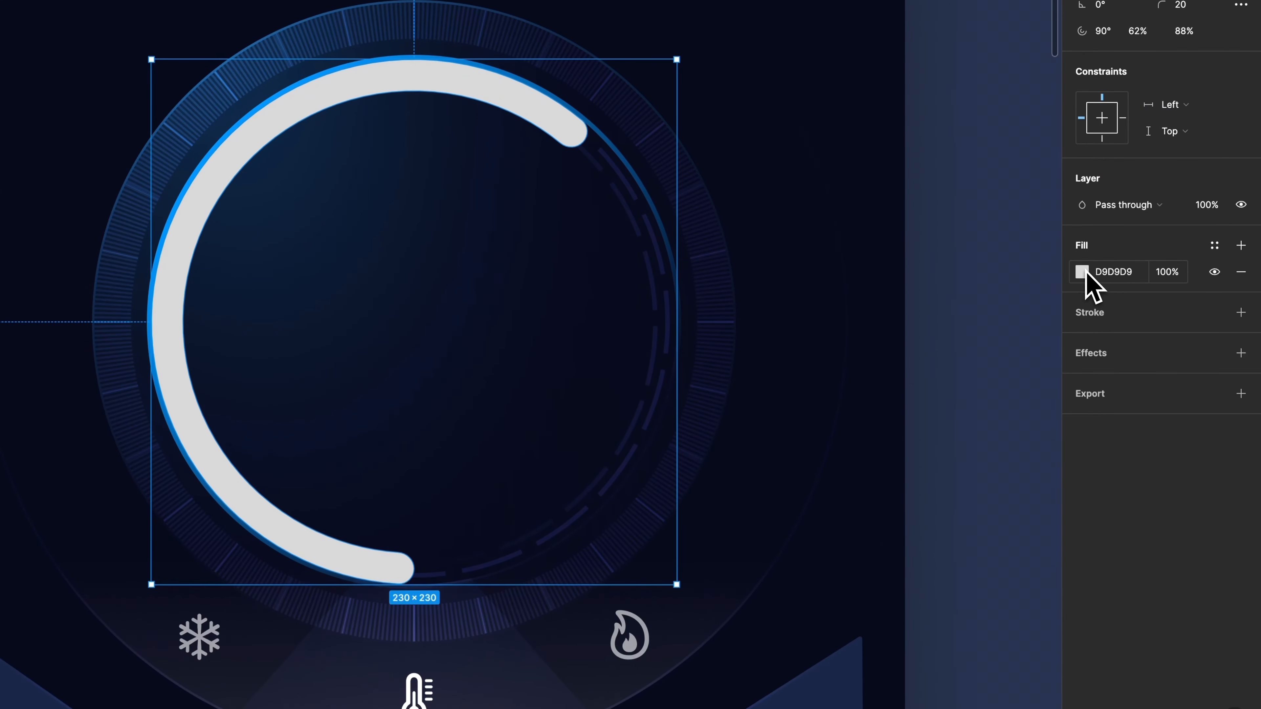
- Change the arc's solid fill to an angular gradient
click(1083, 272)
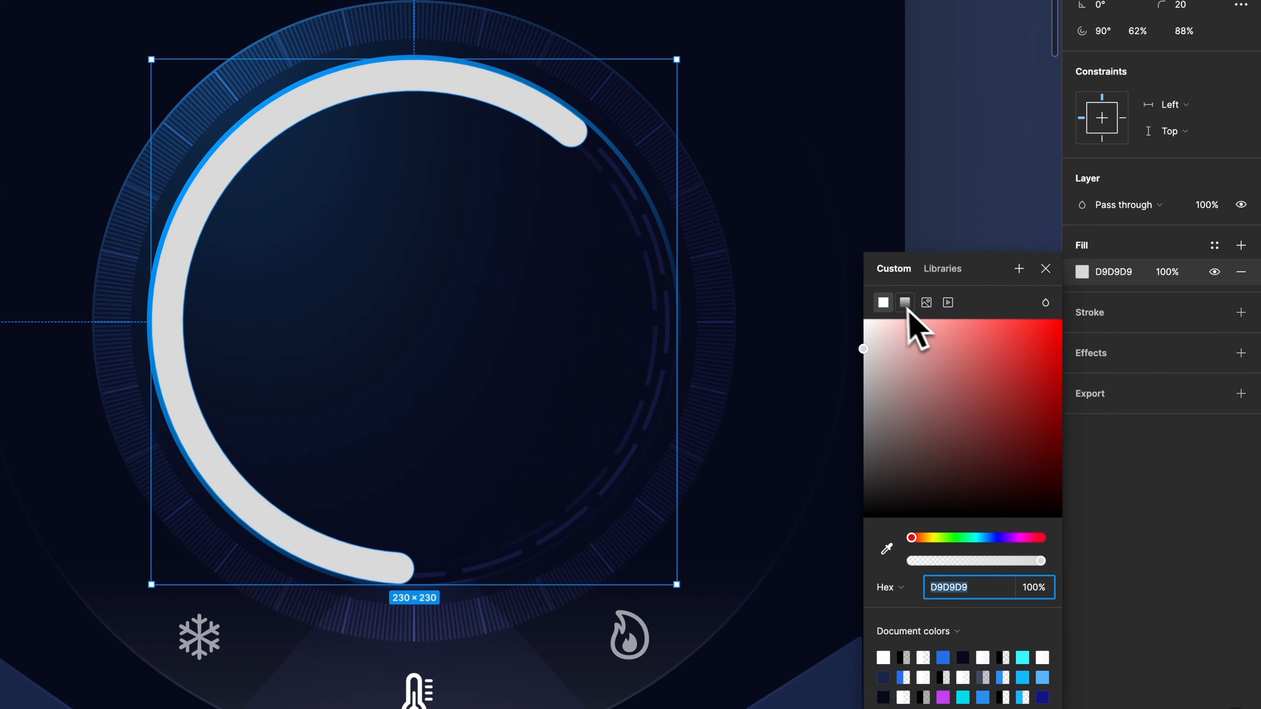
click(904, 299)
click(910, 243)
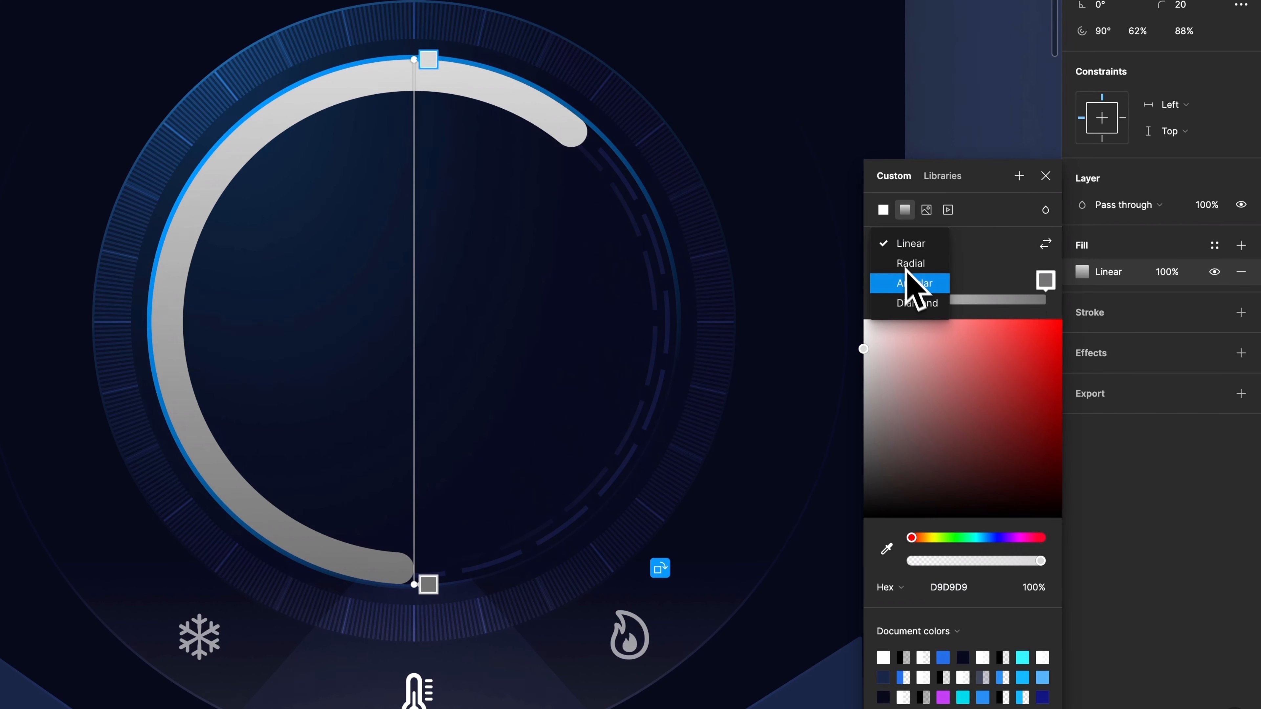
click(913, 284)
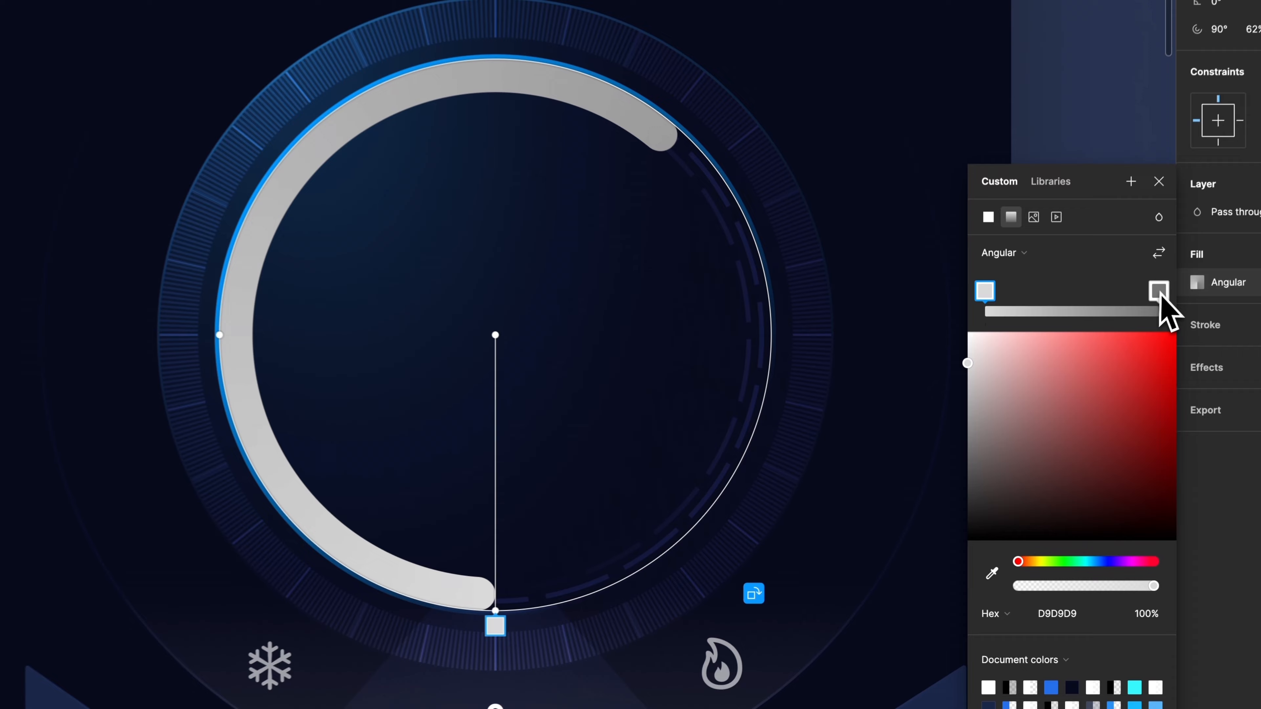
- Move the angular gradient's end stop to about 50%, at the top of the arc, and color it 37F4FA
drag(1046, 281, 963, 281)
drag(1152, 310, 1151, 310)
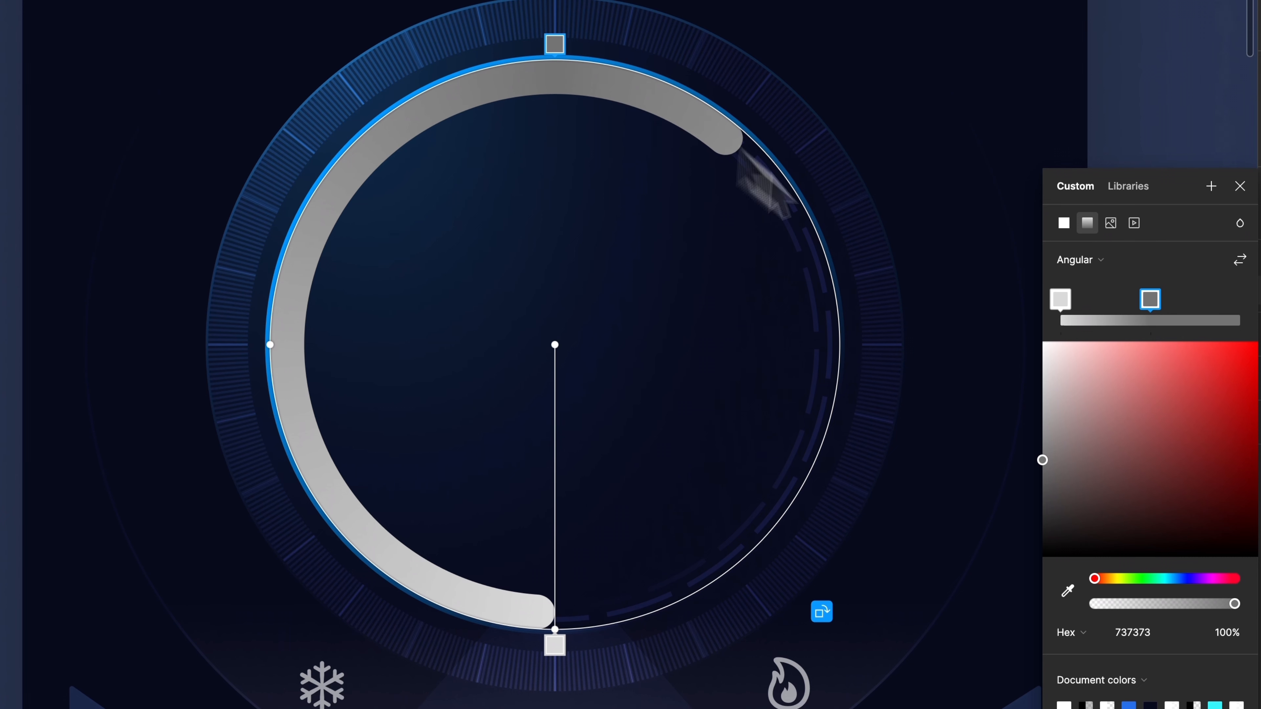
click(1142, 633)
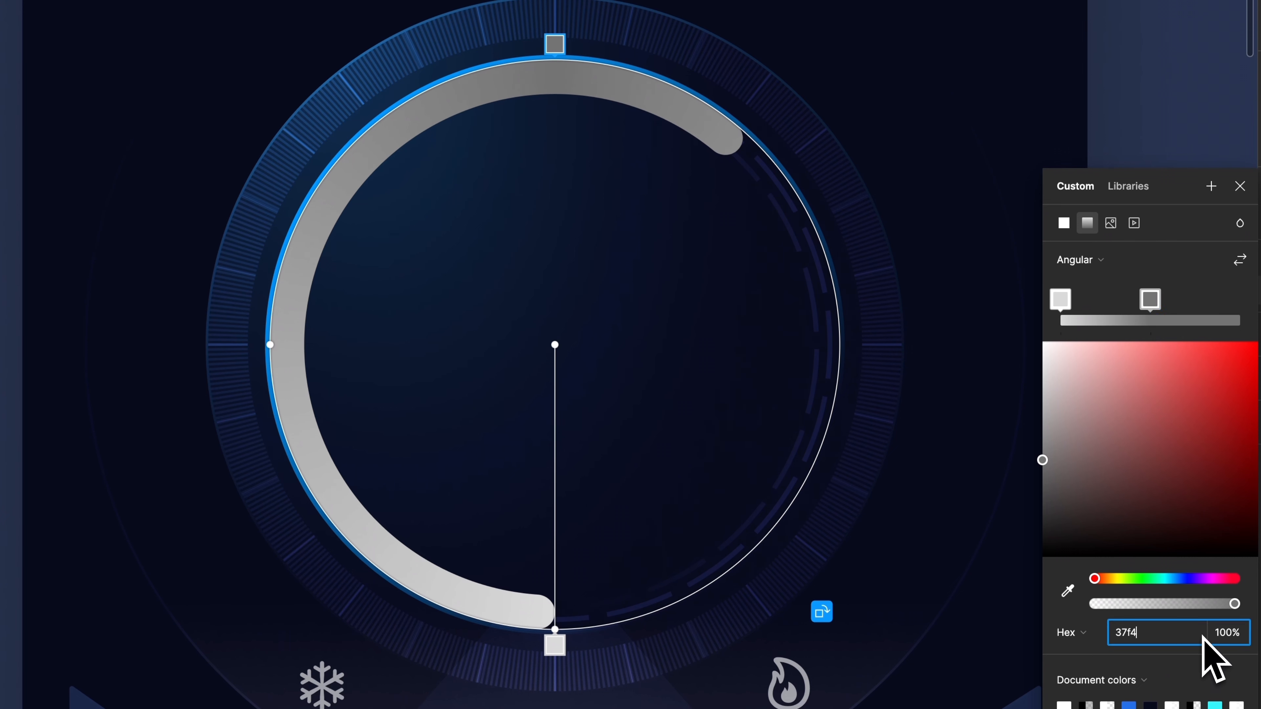
text(37f4f5)
key(Return)
- Color the gradient's start stop at the bottom of the arc 2B8FF3 and lower its opacity to 0%
click(556, 644)
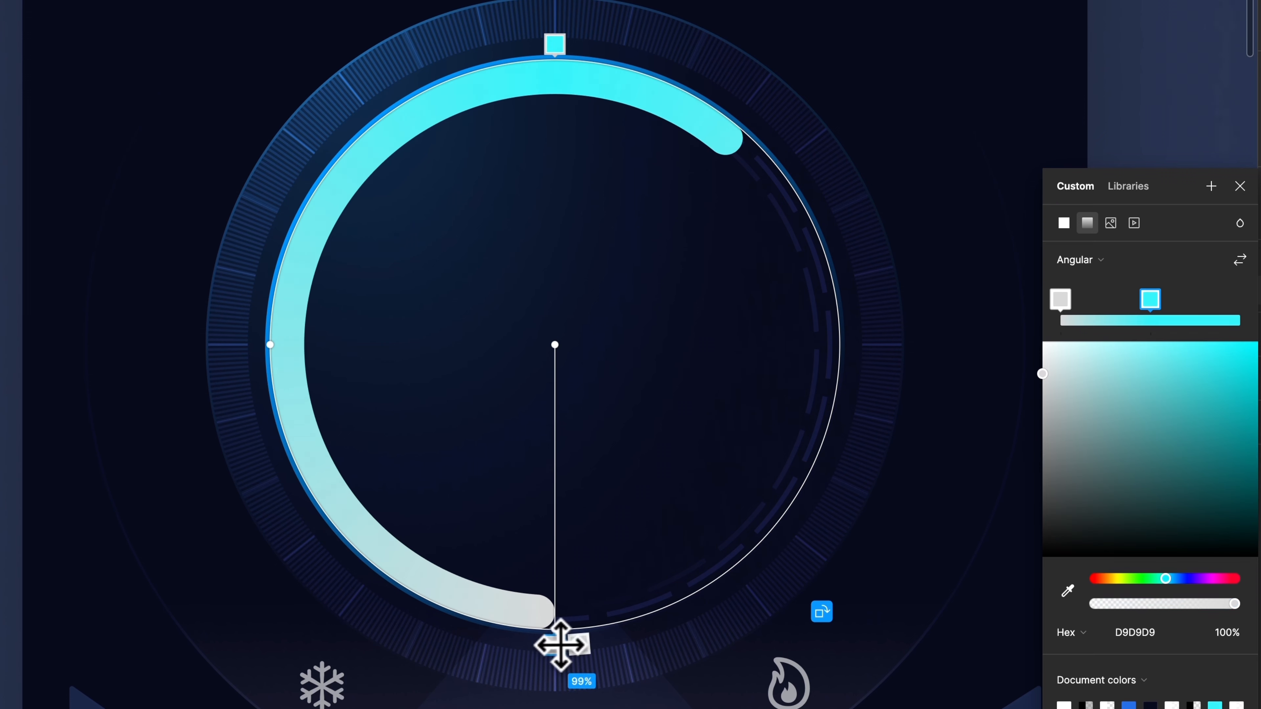
click(1162, 628)
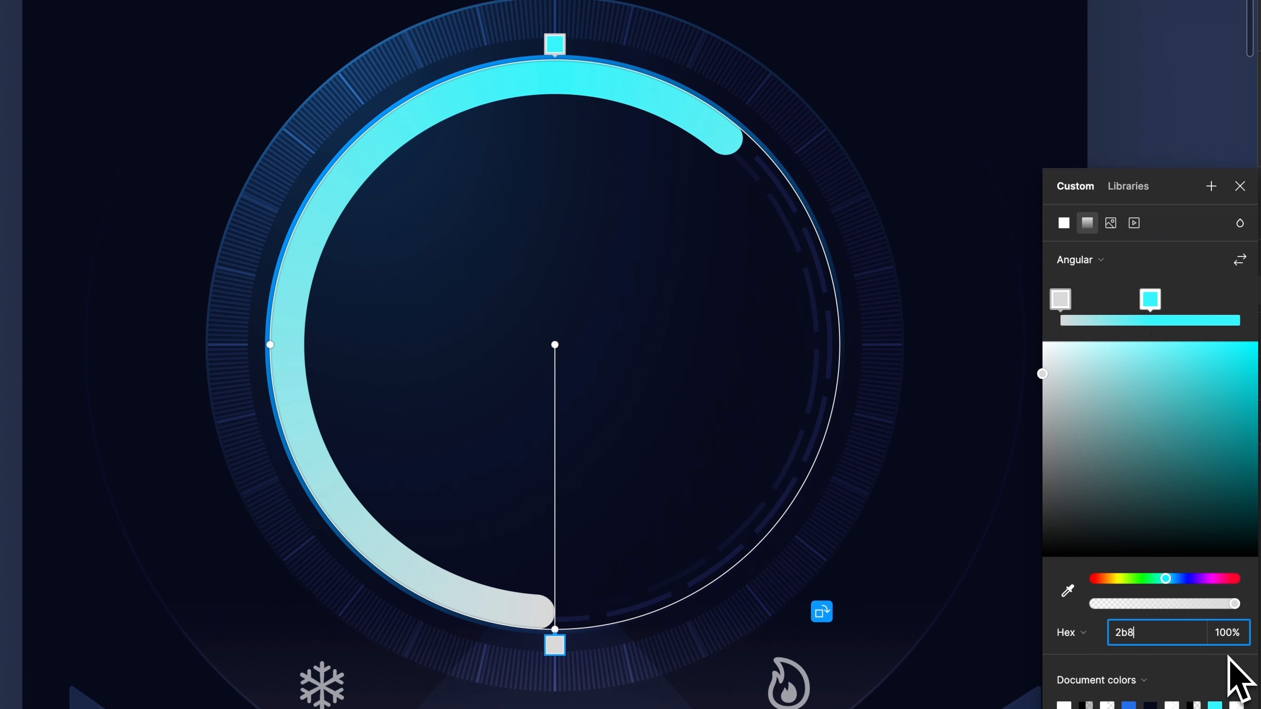
key(Return)
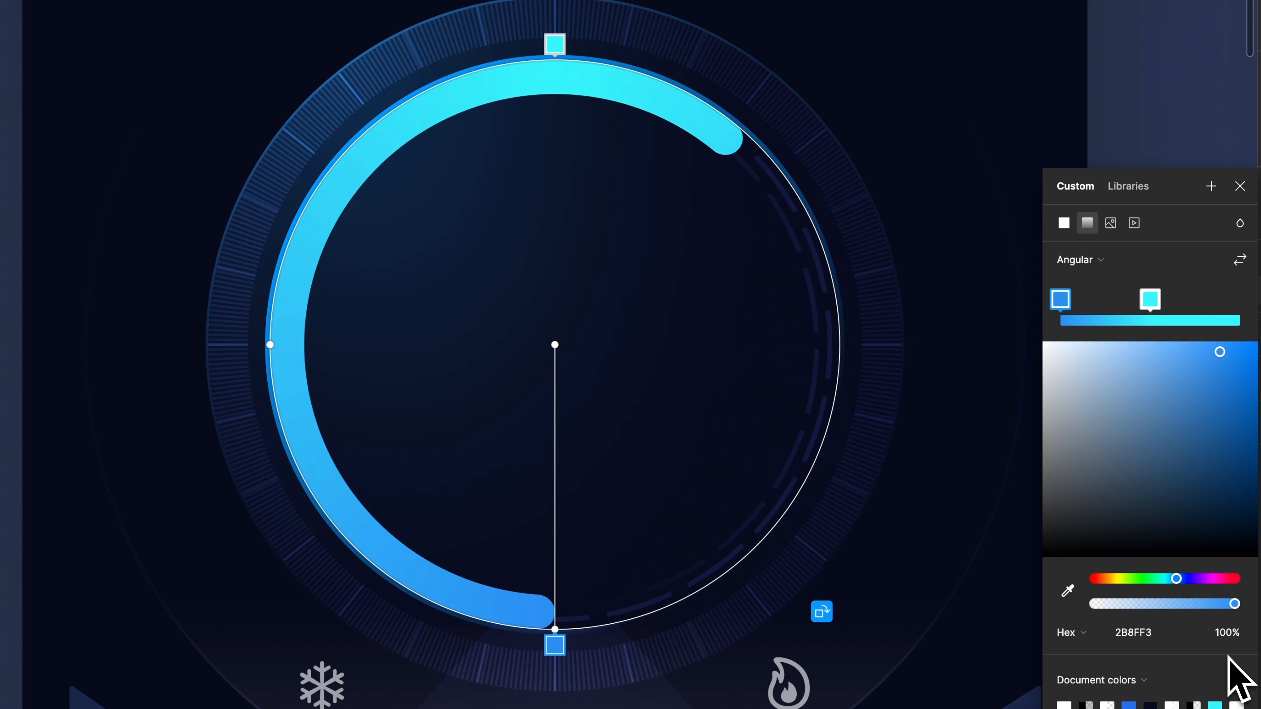
drag(1235, 604, 1040, 626)
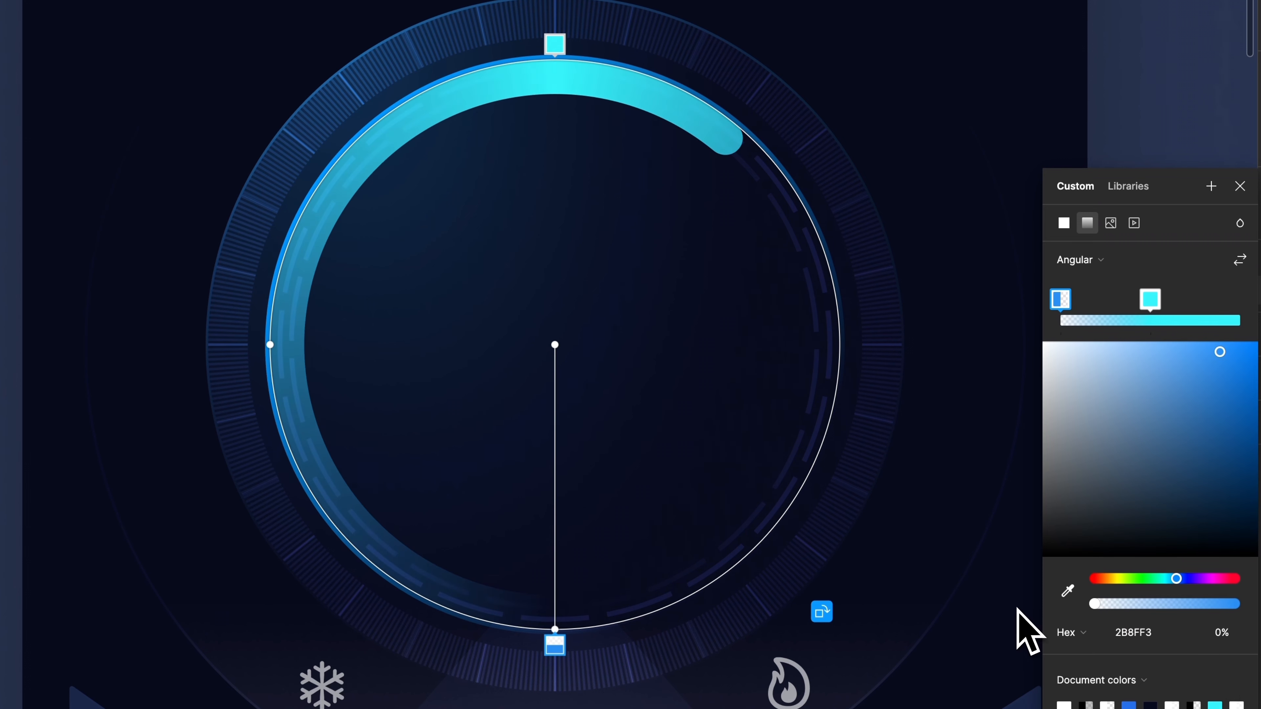
- Add a gradient stop on the arc's left side at about 25%, reusing color 2B8FF3 with 0% opacity
click(1142, 633)
key(ctrl+c)
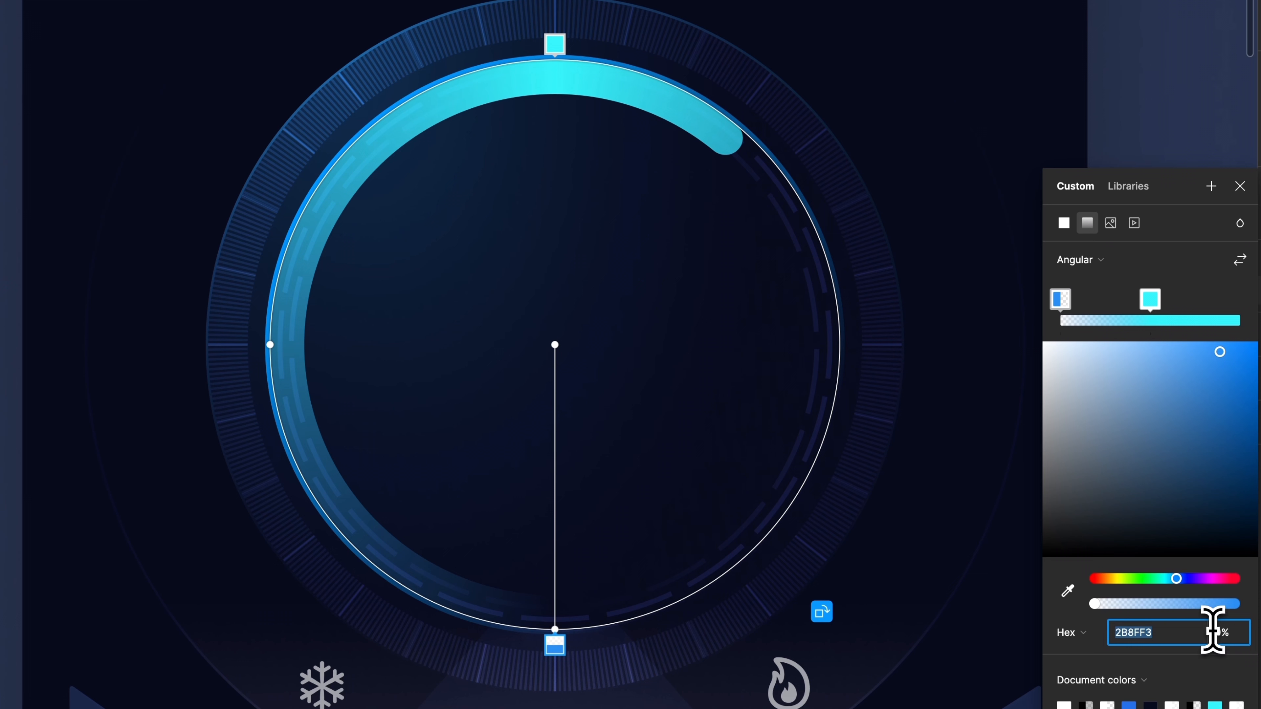
click(274, 298)
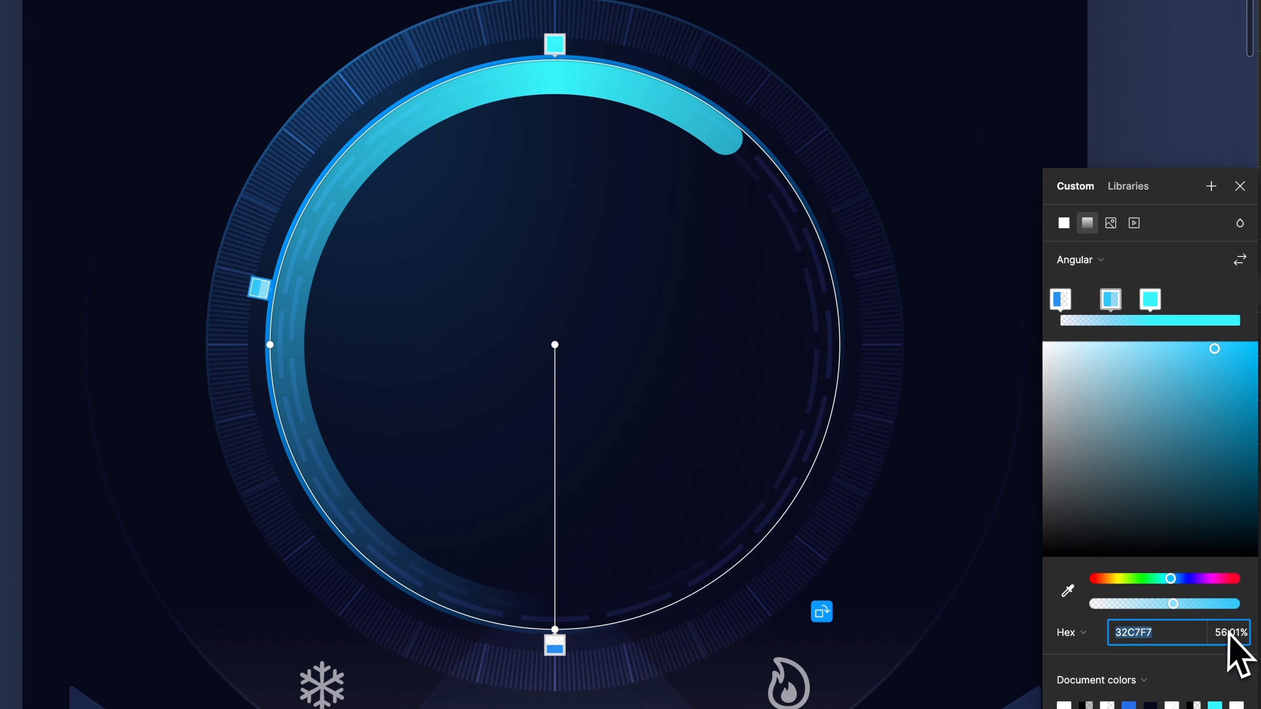
key(ctrl+v)
key(Return)
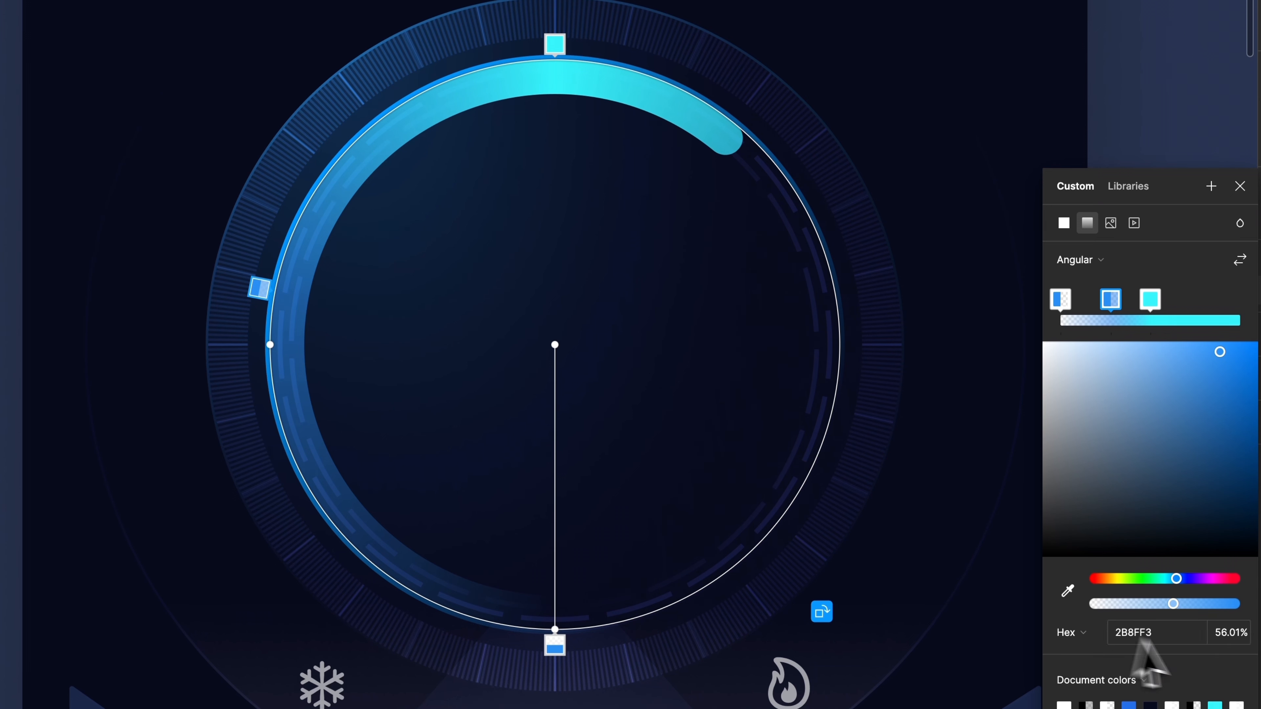
drag(1173, 603, 1058, 608)
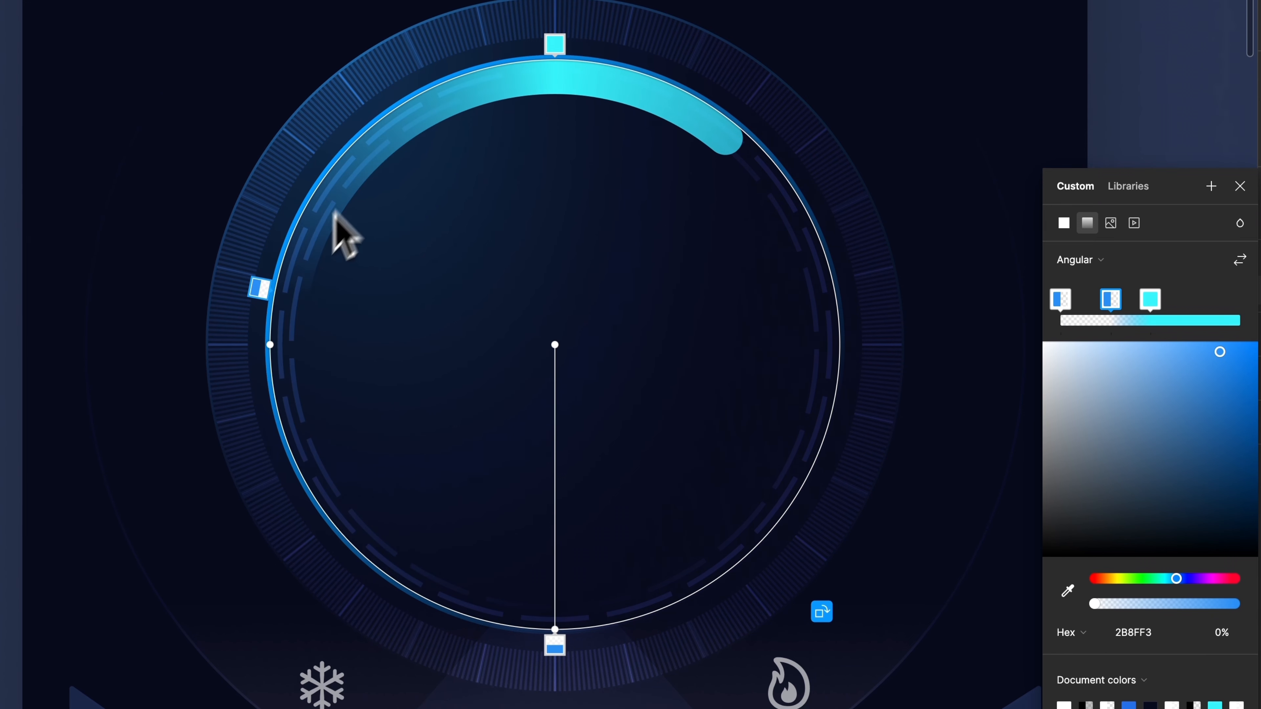
drag(262, 287, 252, 326)
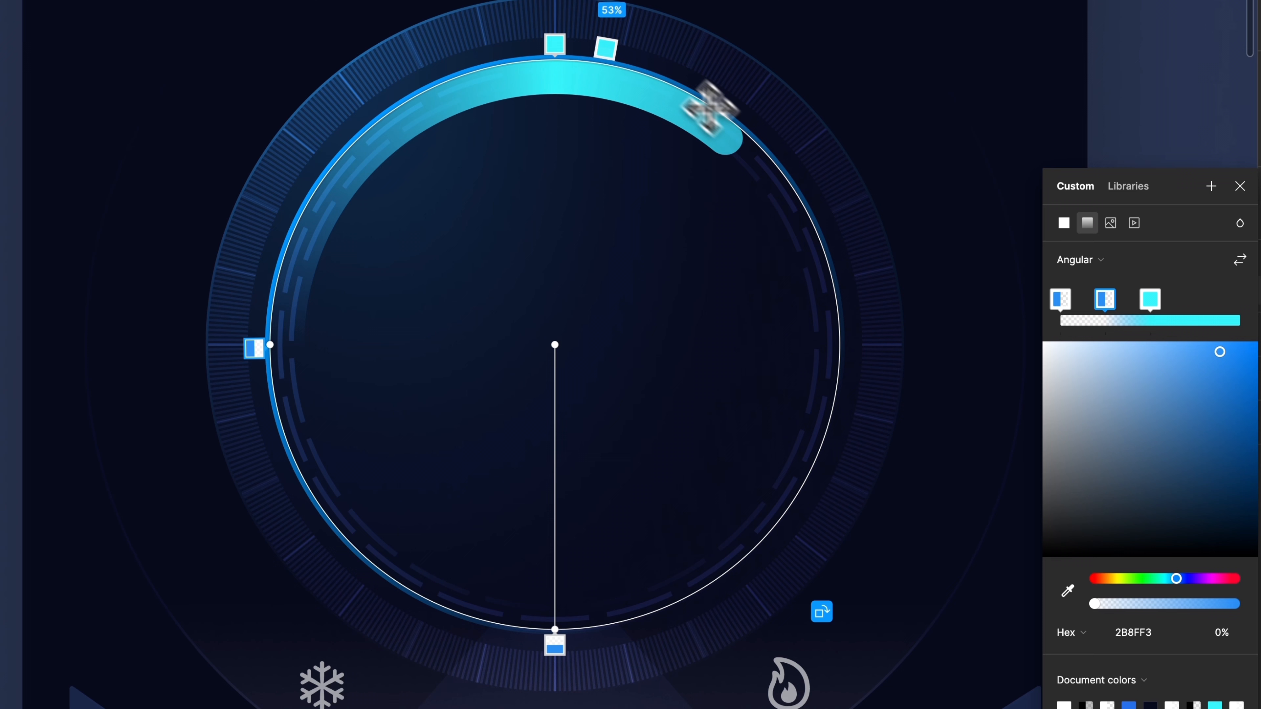
- Shift the cyan stop slightly before the arc's top and add a 37F4FA stop at 100% opacity beyond the arc's rounded end
mouse_move(565, 40)
mouse_down()
mouse_move(450, 53)
mouse_move(399, 77)
mouse_move(583, 45)
mouse_move(698, 87)
mouse_move(745, 125)
mouse_move(653, 84)
mouse_move(529, 73)
mouse_up()
mouse_move(720, 120)
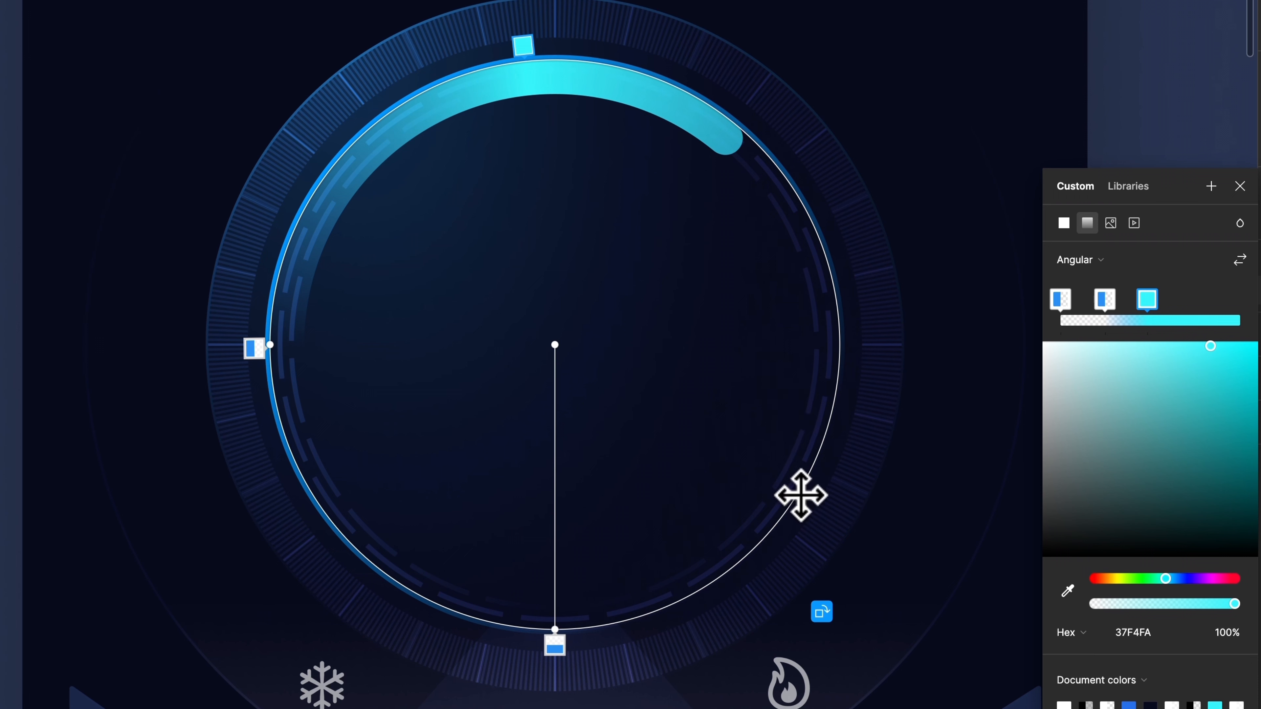
click(799, 496)
click(1119, 633)
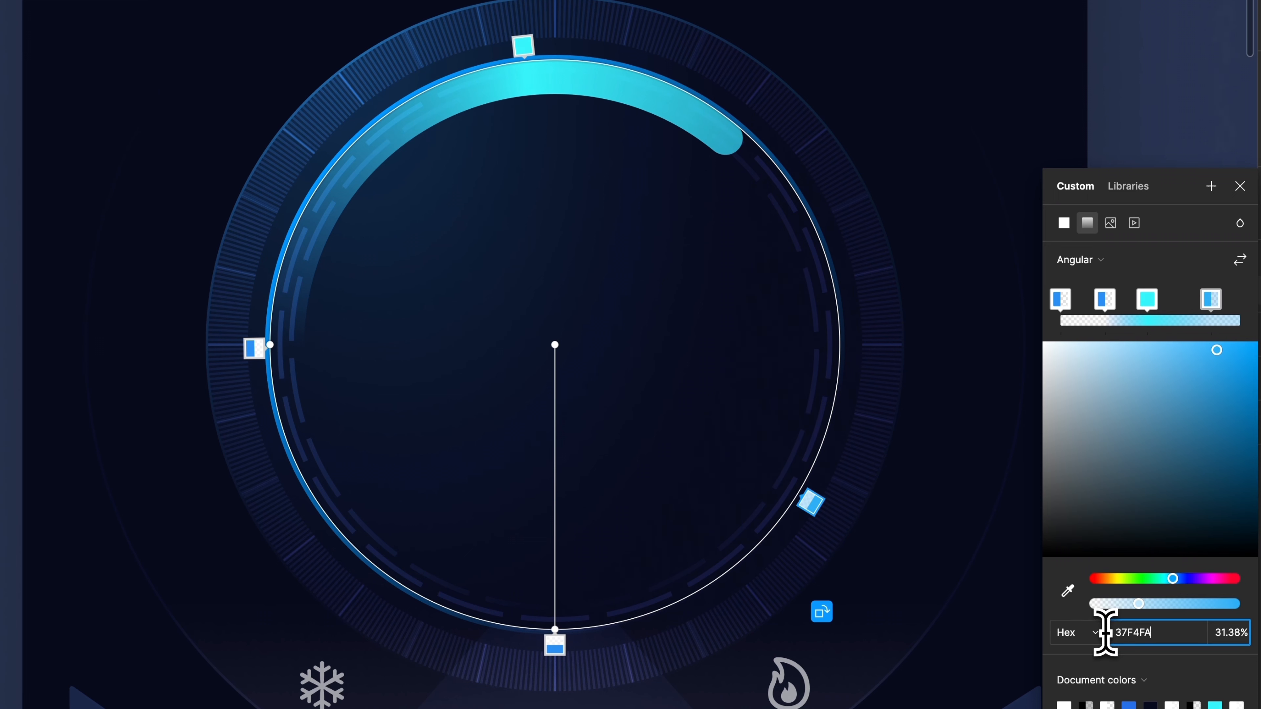
key(Return)
drag(1139, 603, 1236, 603)
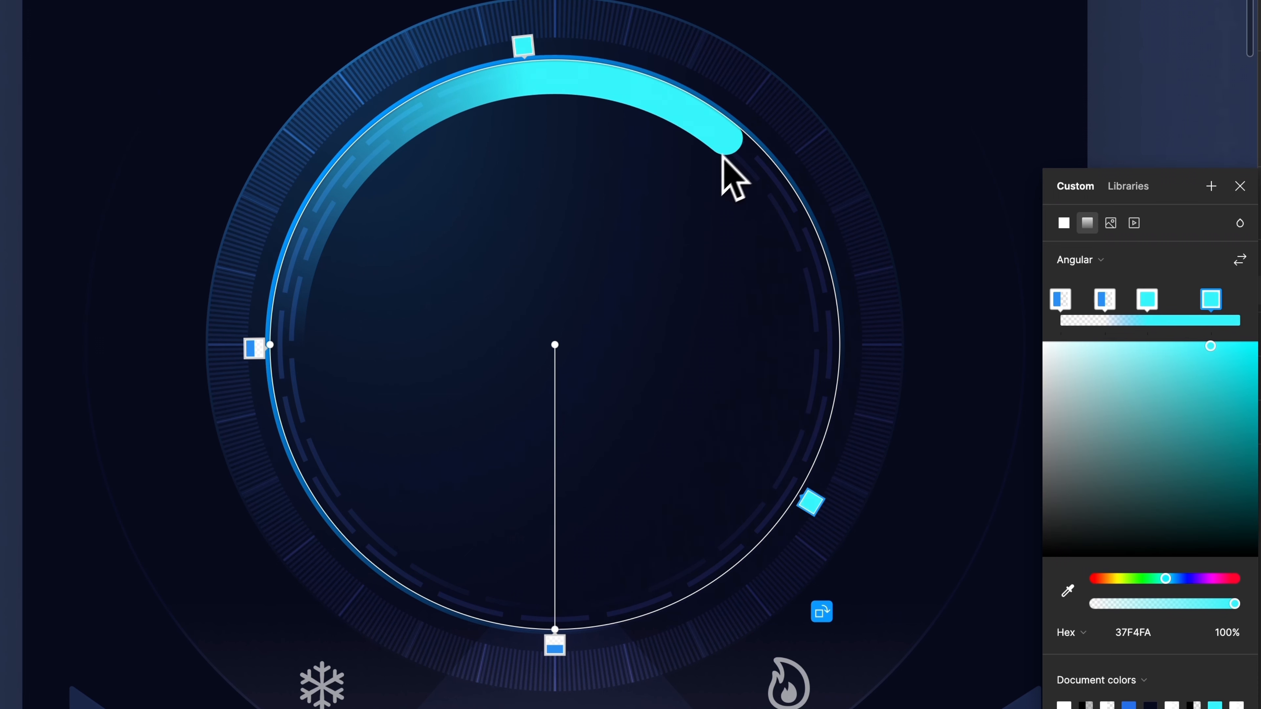
click(1240, 187)
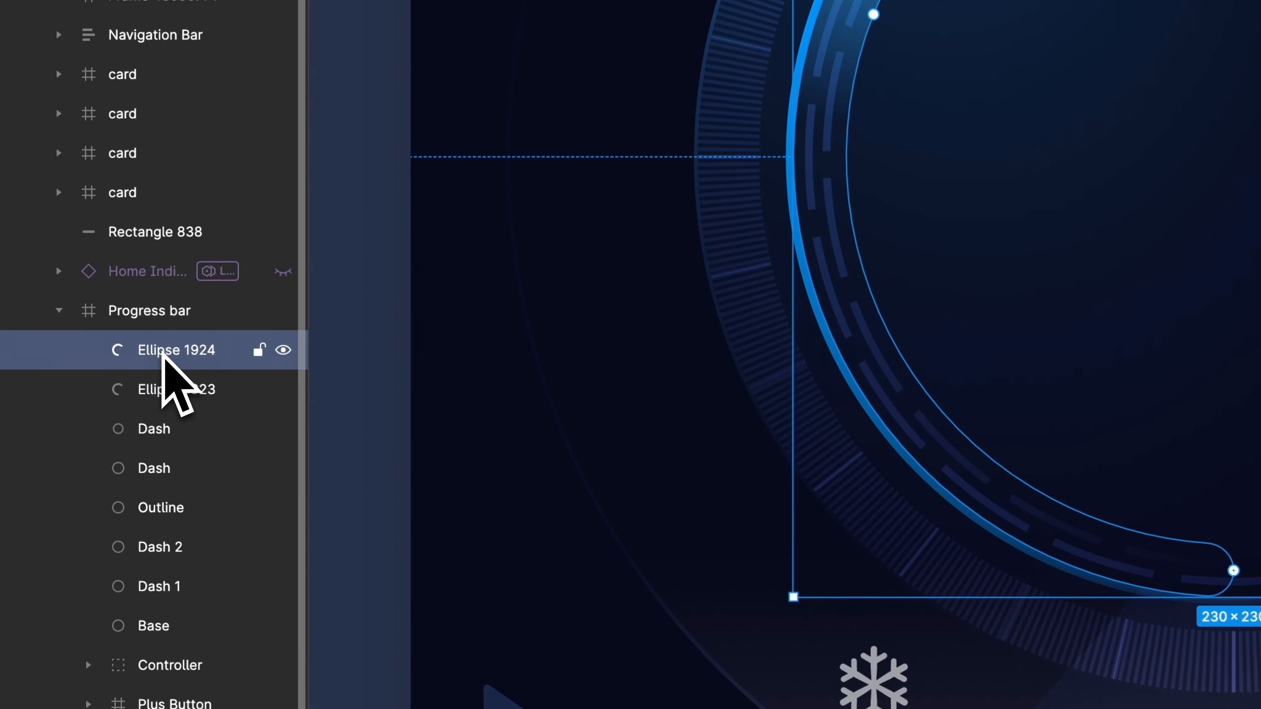
- Rename the lower of the two arc layers in the Progress bar frame as Blur
click(159, 393)
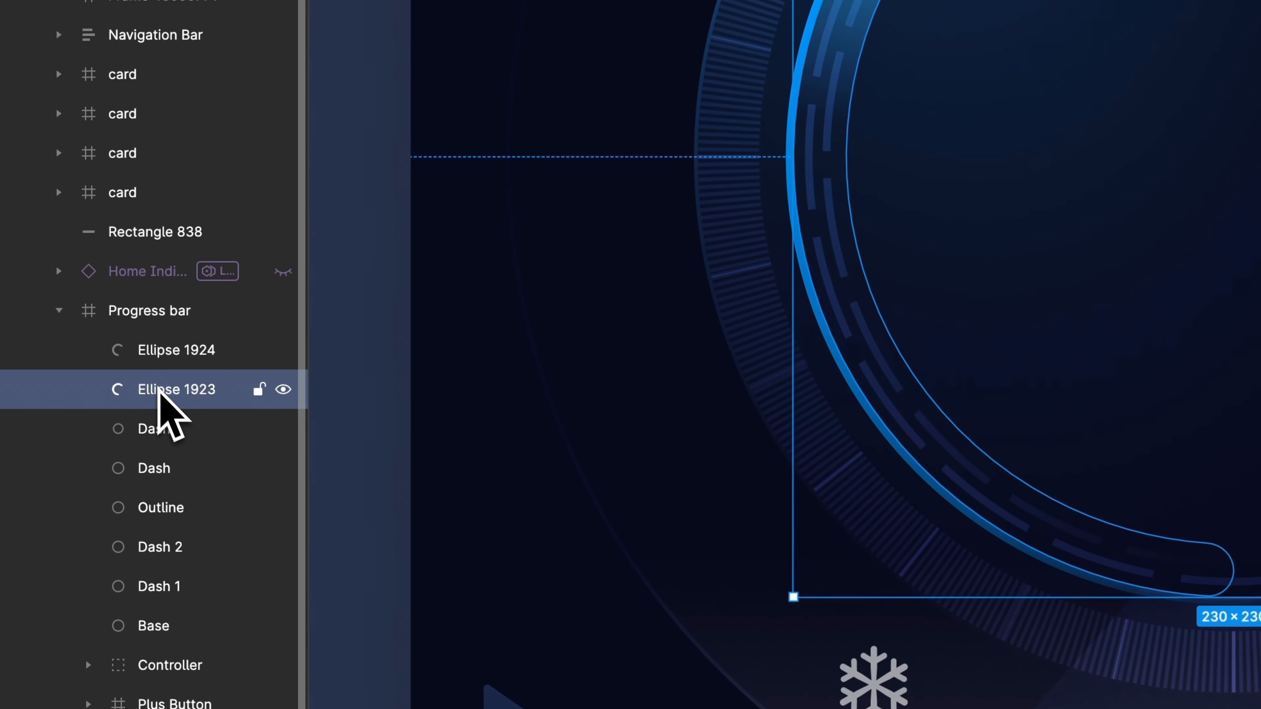
double_click(160, 390)
text(Blur)
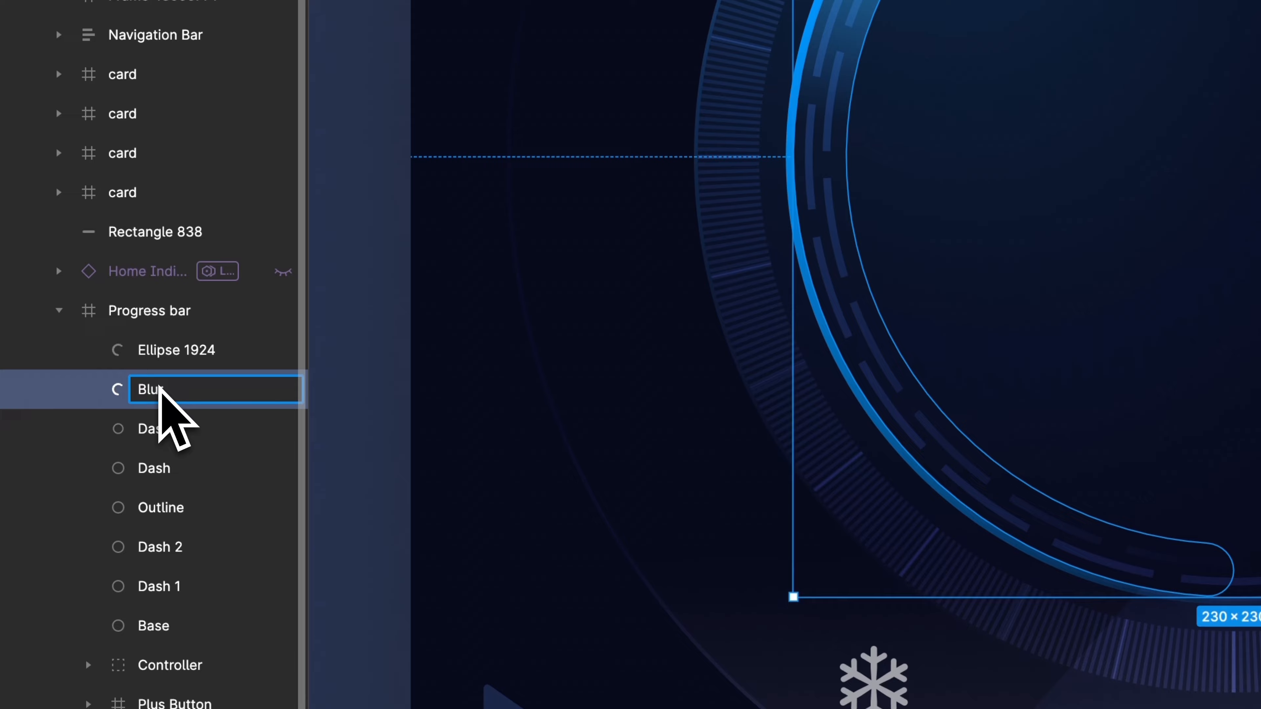
- Give the Blur arc a layer blur of 30 and shorten its sweep
click(1053, 358)
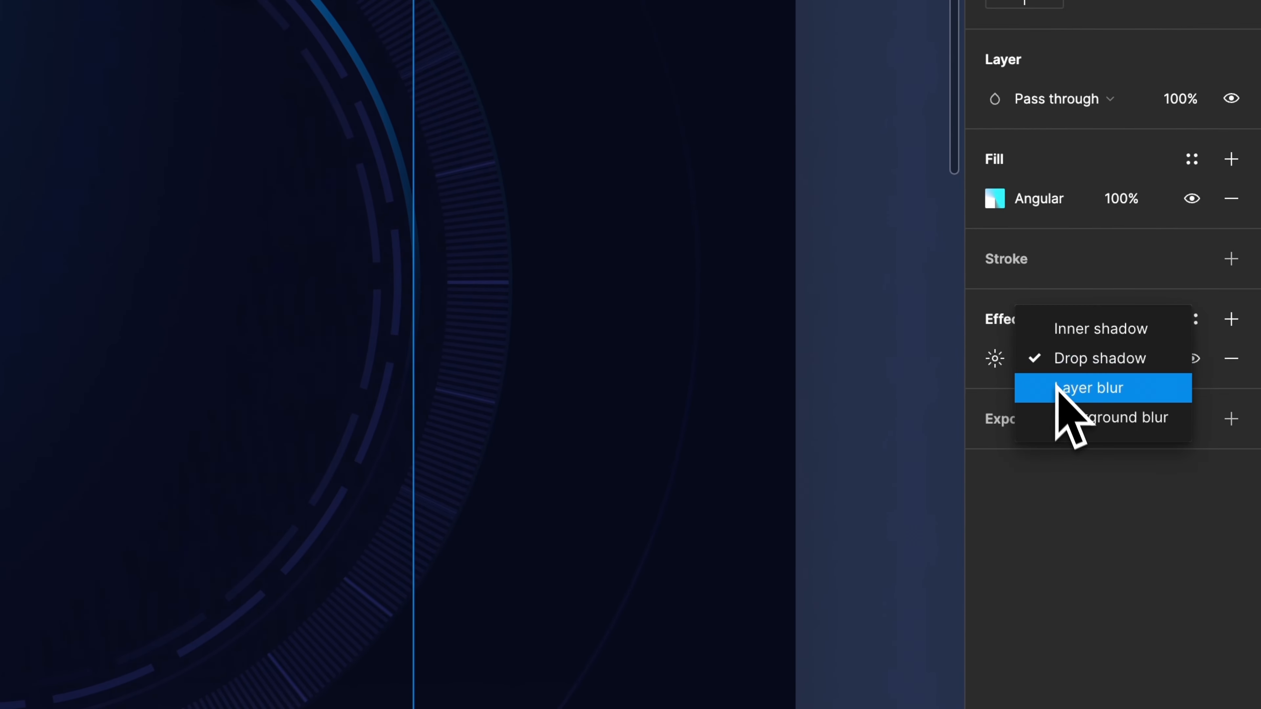
click(1056, 387)
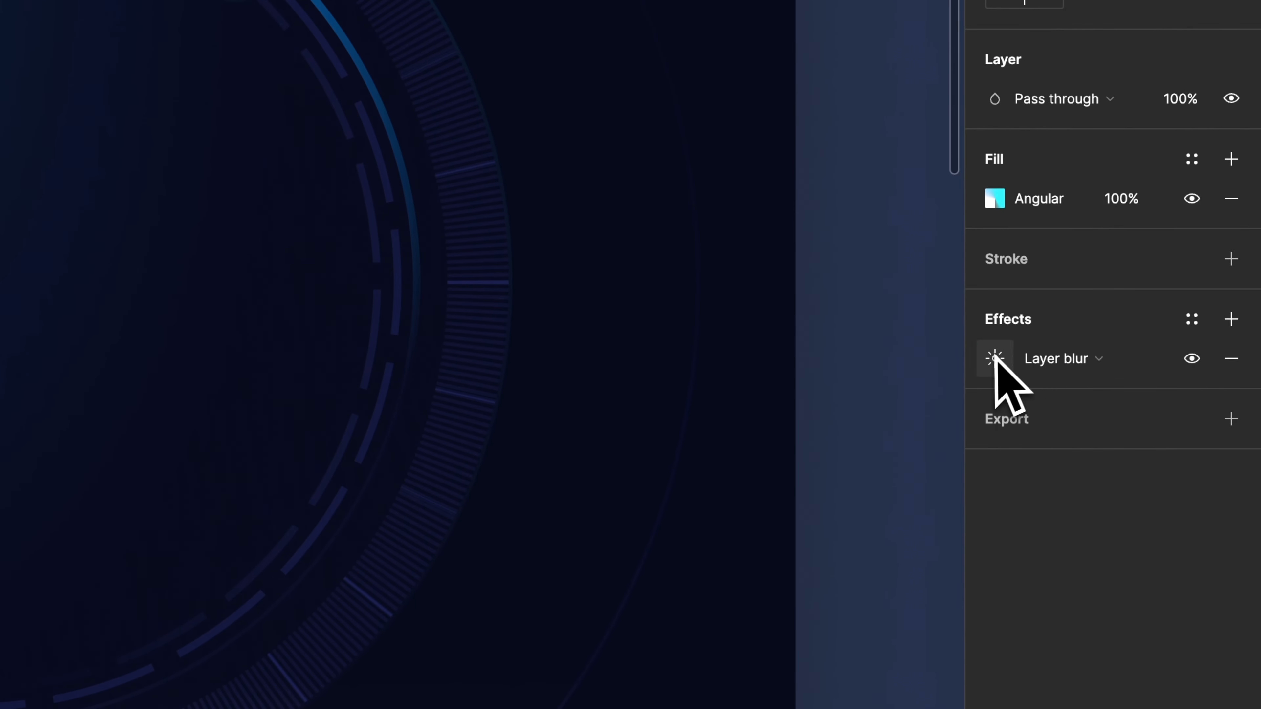
click(995, 358)
text(30)
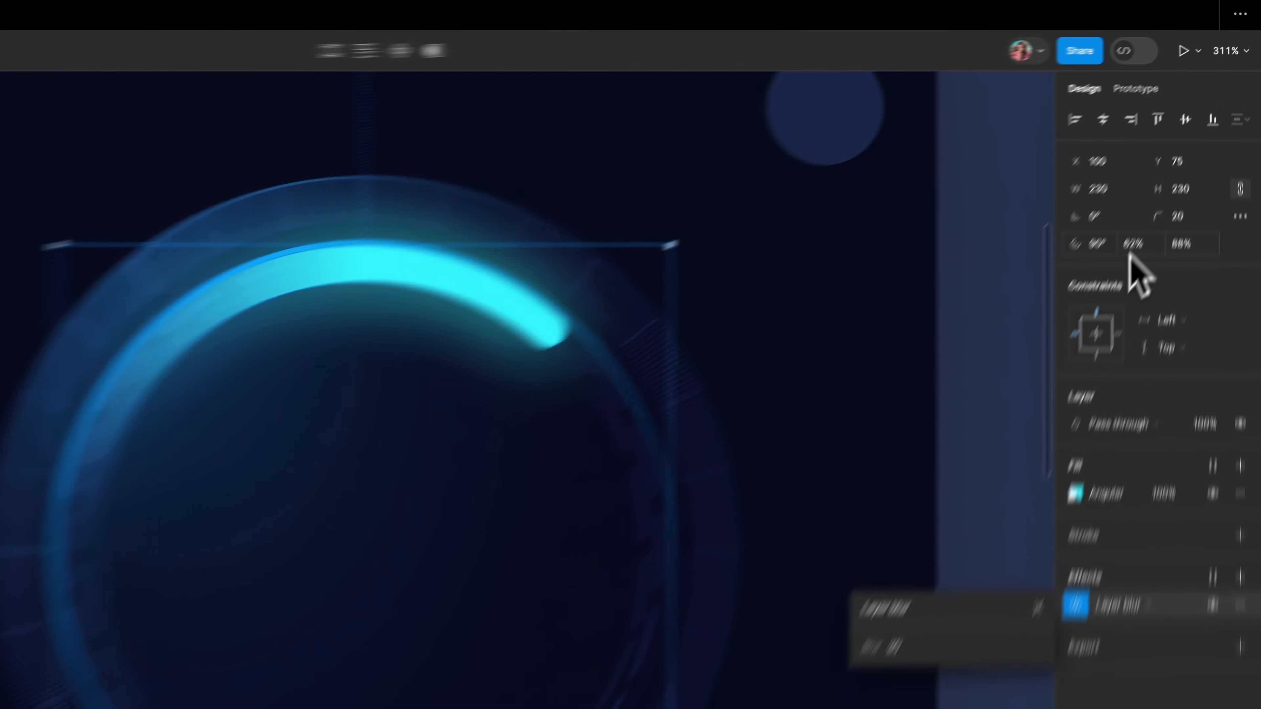
click(1169, 177)
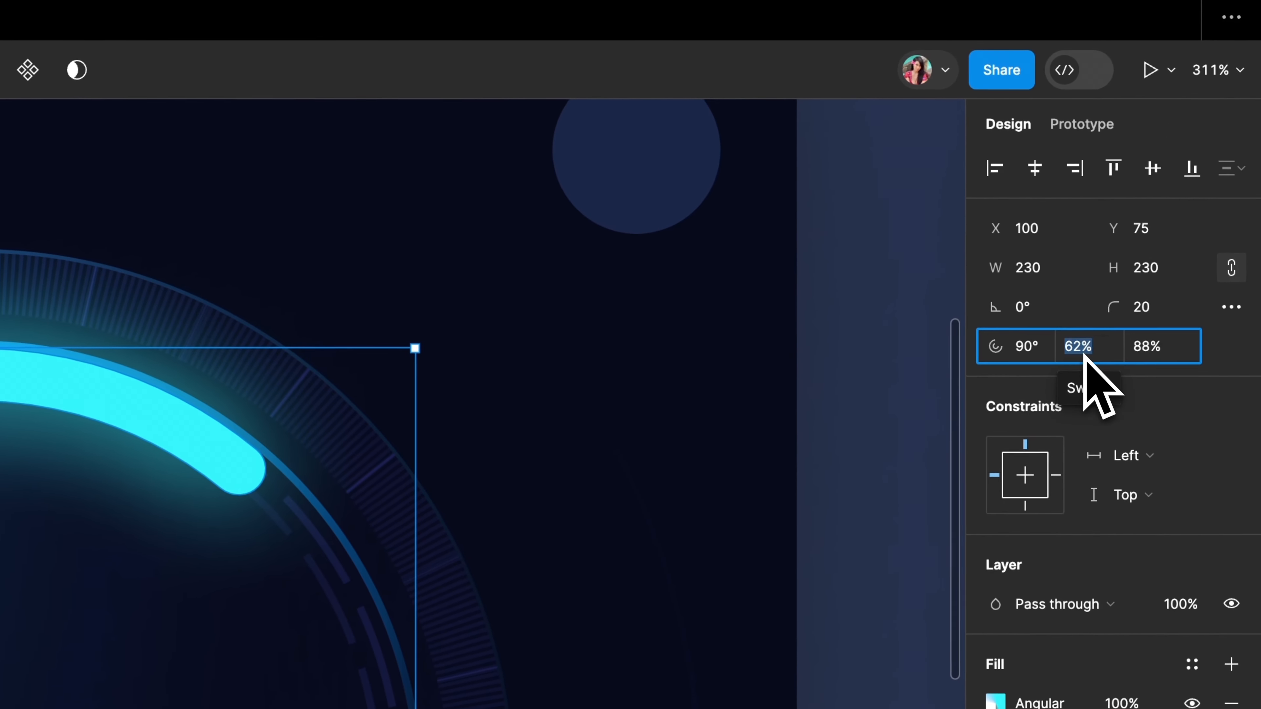
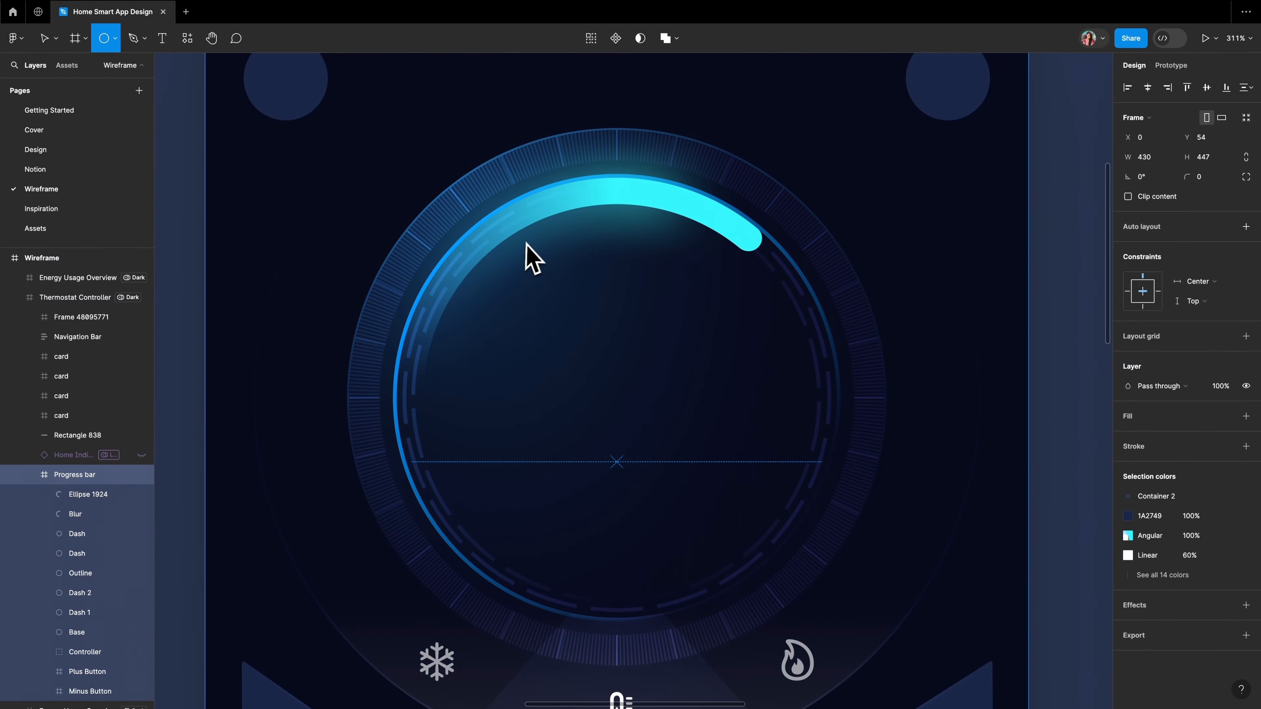
- Draw a new circle inside the dial, size it to 160 × 160 and center it in the rings
drag(492, 248, 773, 559)
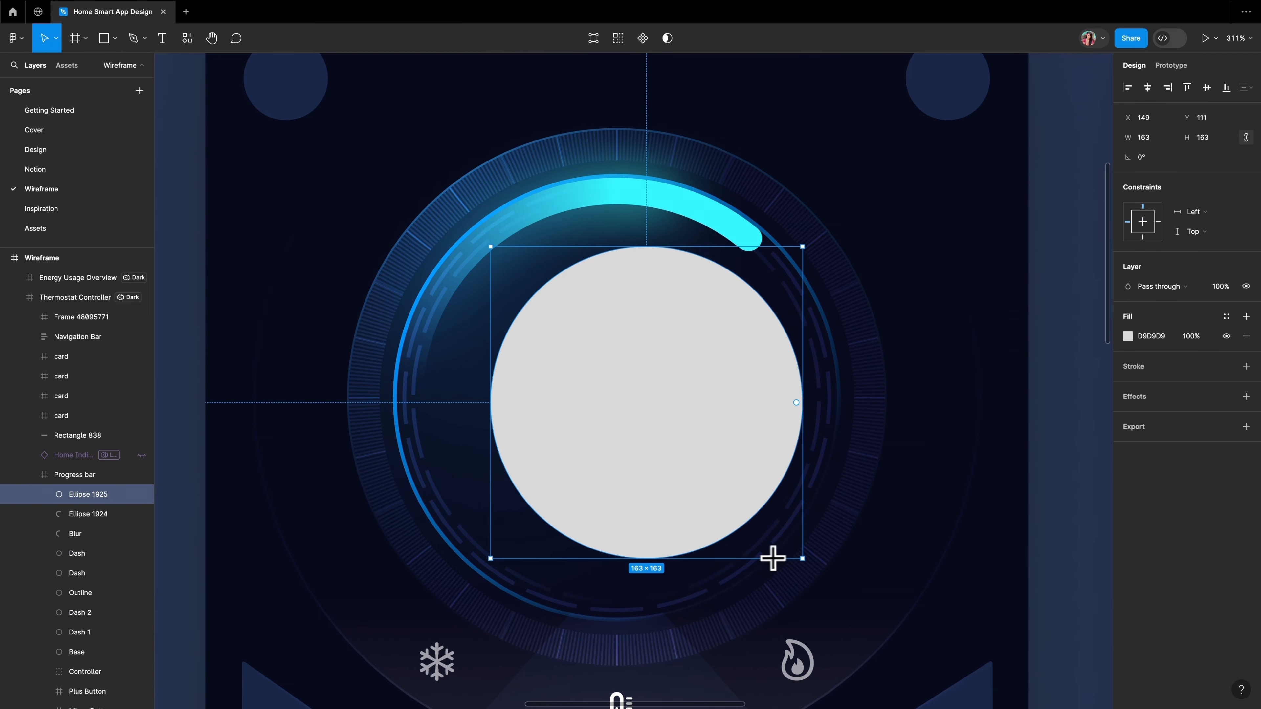
key(Return)
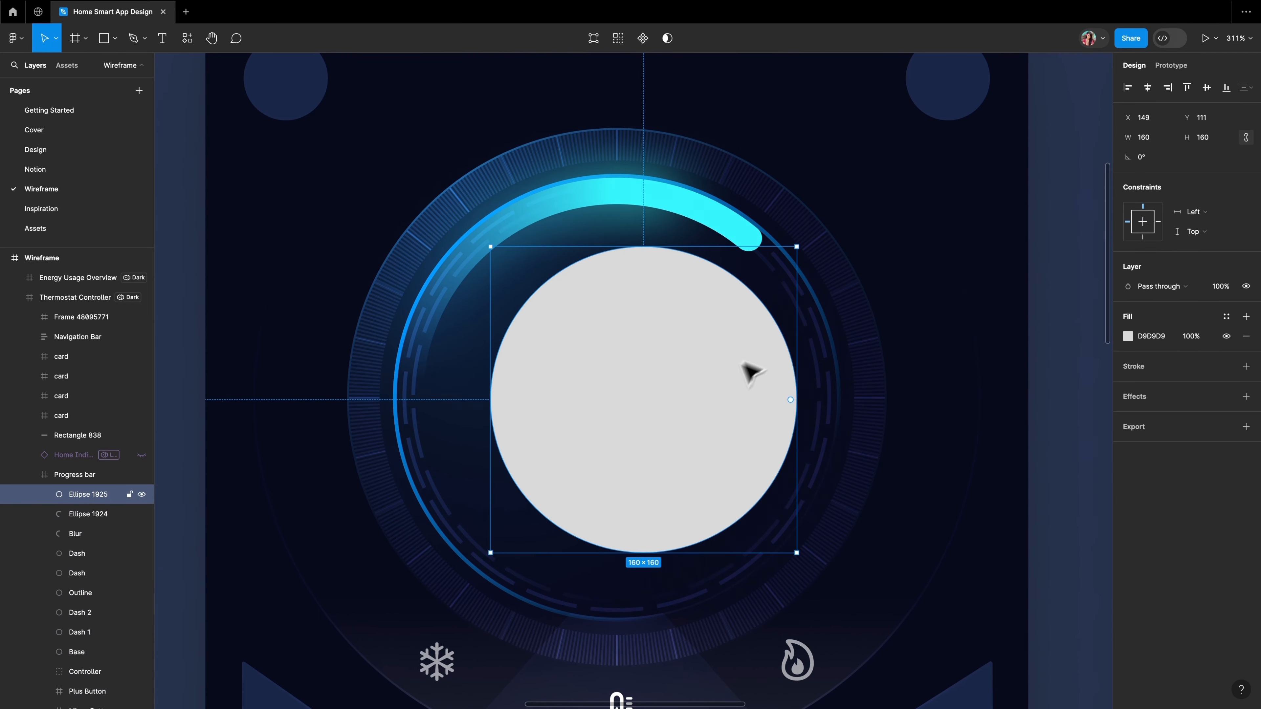
drag(707, 379, 676, 383)
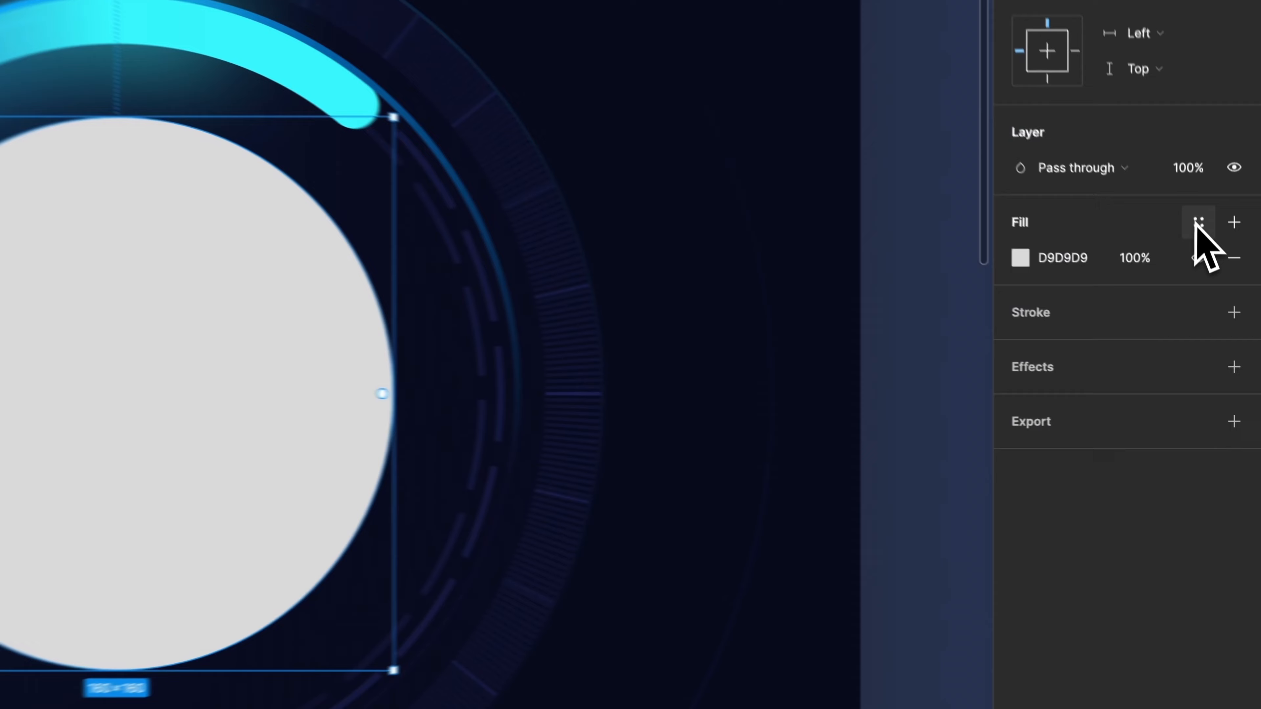
- Apply the Glass Front color style as the inner circle's fill
click(1226, 317)
scroll(817, 591, down, 5)
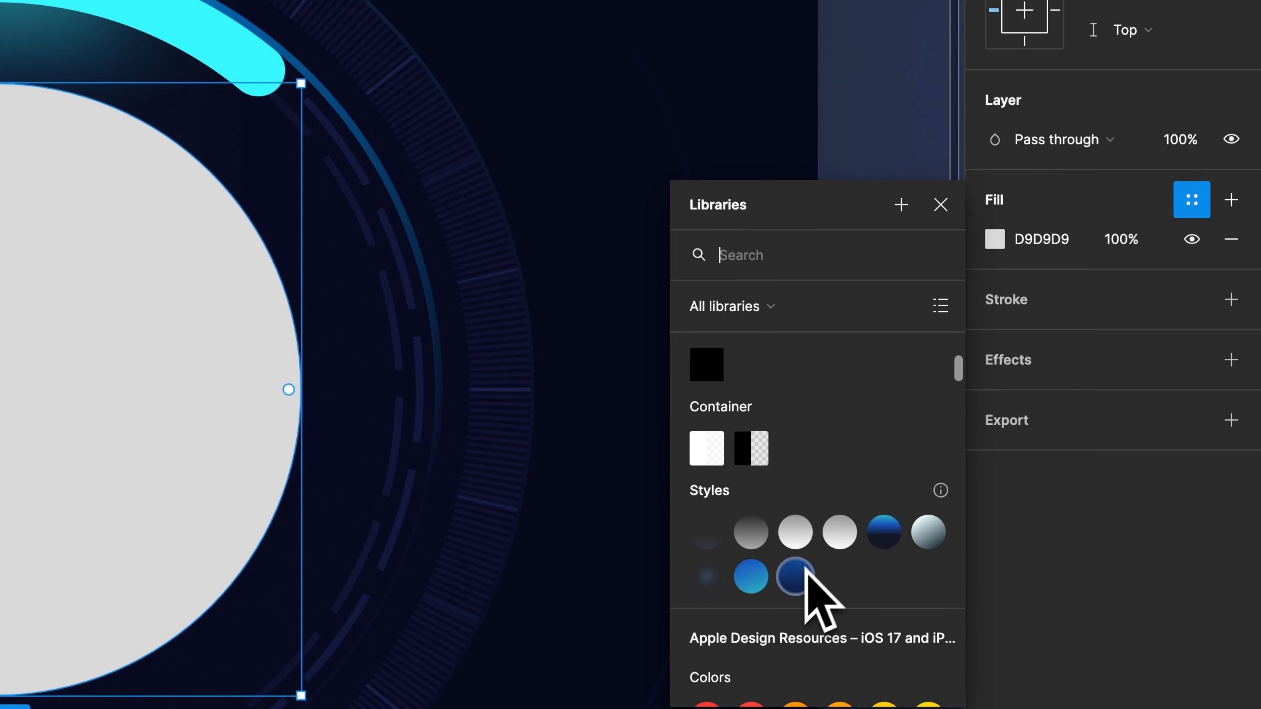
click(803, 572)
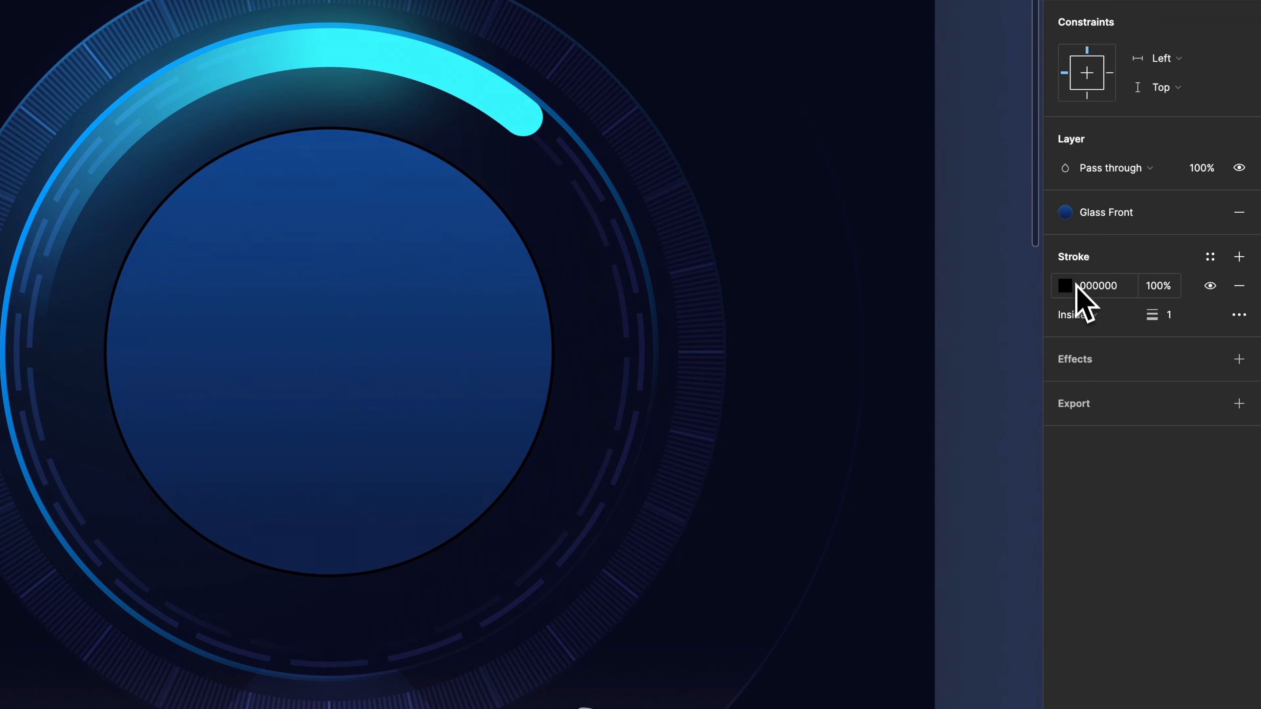
- Change the inner circle's stroke to a linear gradient with both end stops colored 17B9FF
click(1073, 286)
click(870, 299)
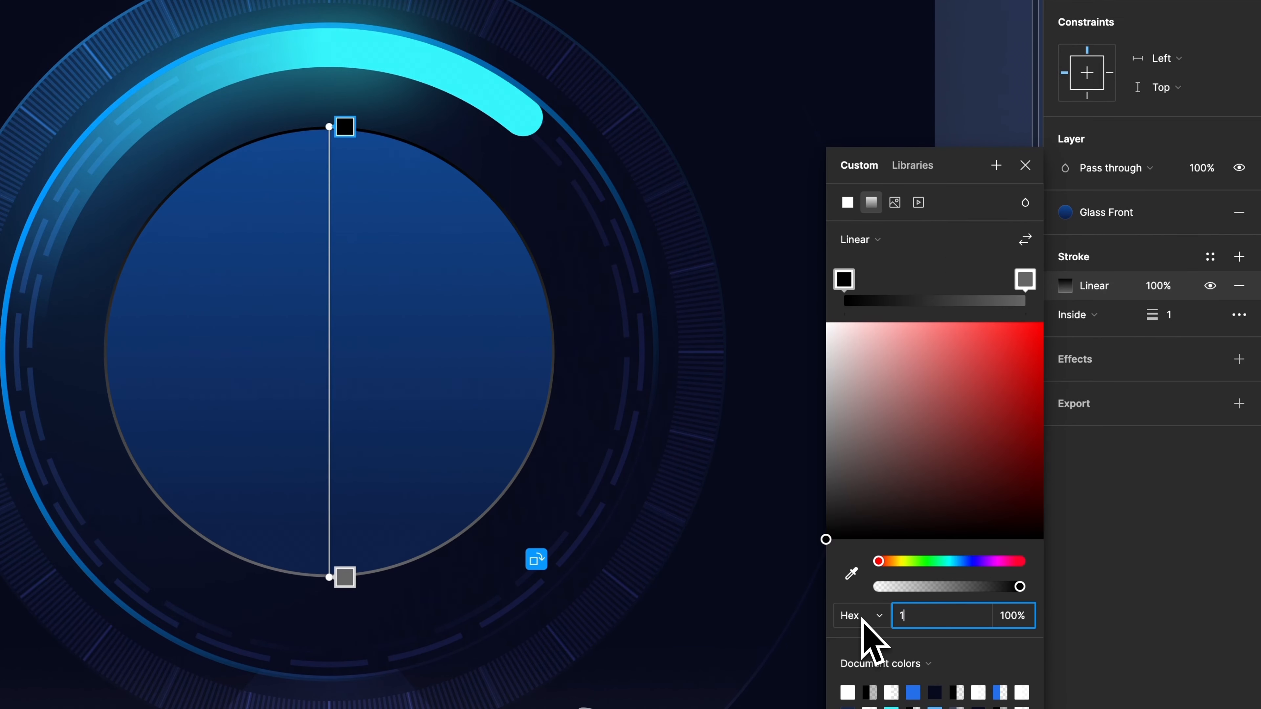
text(17baff)
key(Return)
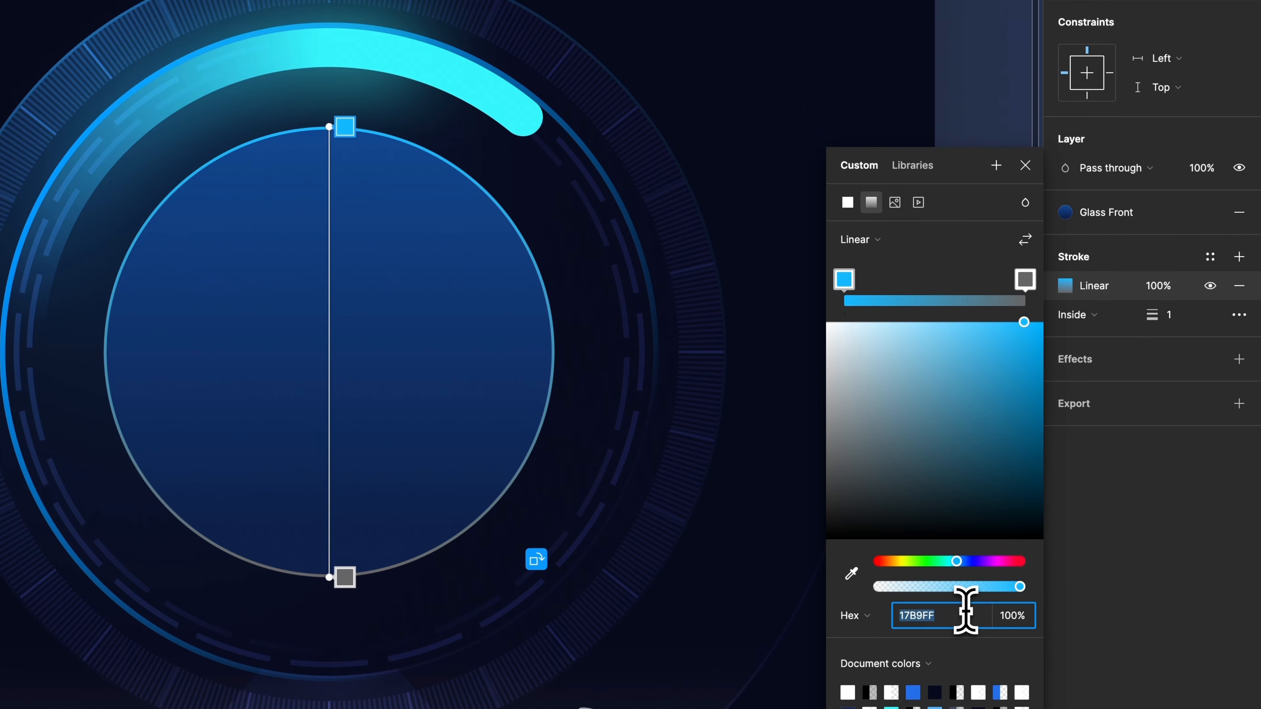
click(344, 577)
text(17BAFF)
key(Return)
- Add a middle stop to the stroke gradient, turn the gradient horizontal and fade both end stops to 0% opacity
click(349, 345)
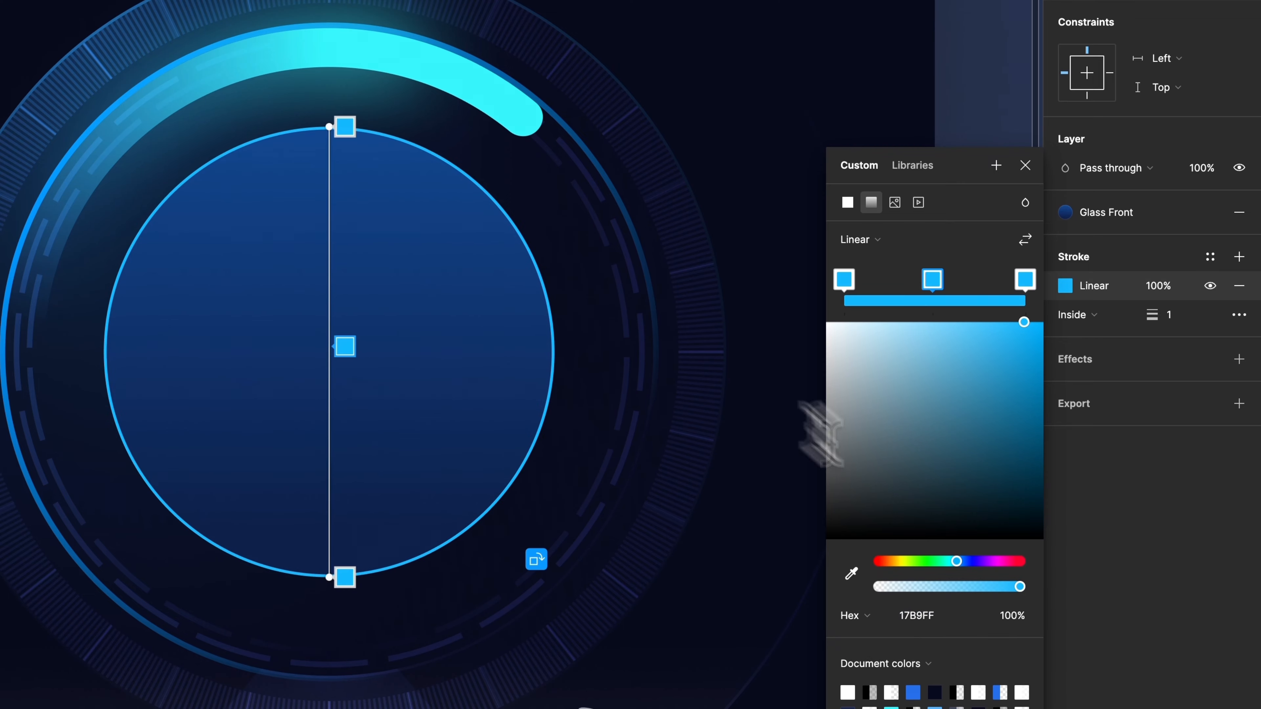
drag(352, 125, 124, 321)
drag(334, 580, 550, 326)
click(550, 314)
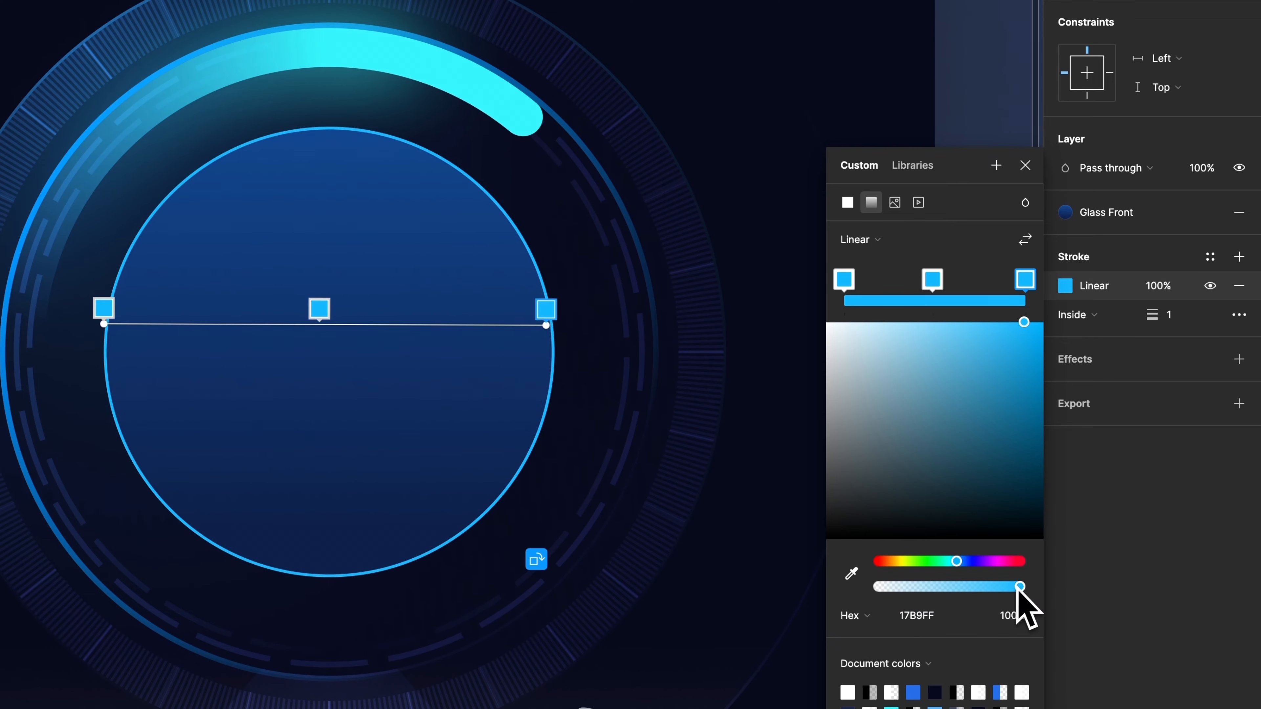
click(113, 313)
mouse_move(1021, 587)
mouse_down()
mouse_move(805, 585)
mouse_move(847, 591)
mouse_up()
key(Escape)
key(Escape)
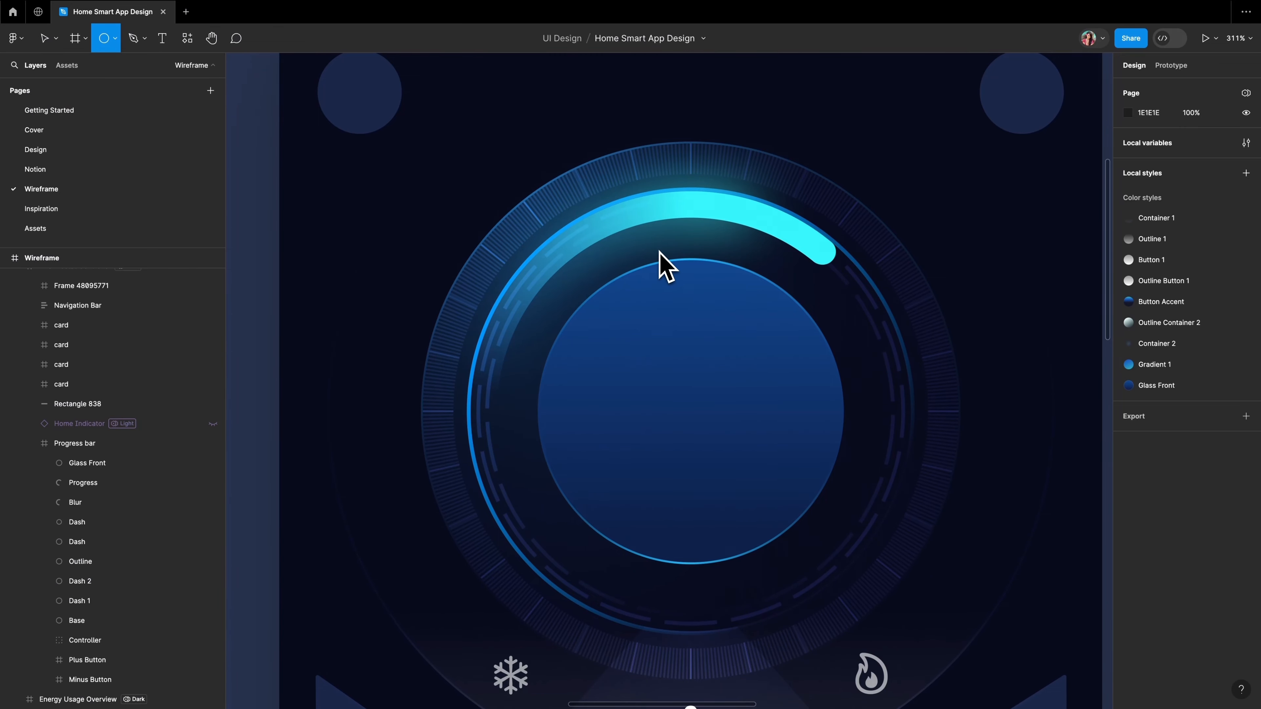
- Draw a 190 × 190 circle centered around the blue disc and replace its fill with an inside stroke of 1
drag(556, 274, 839, 563)
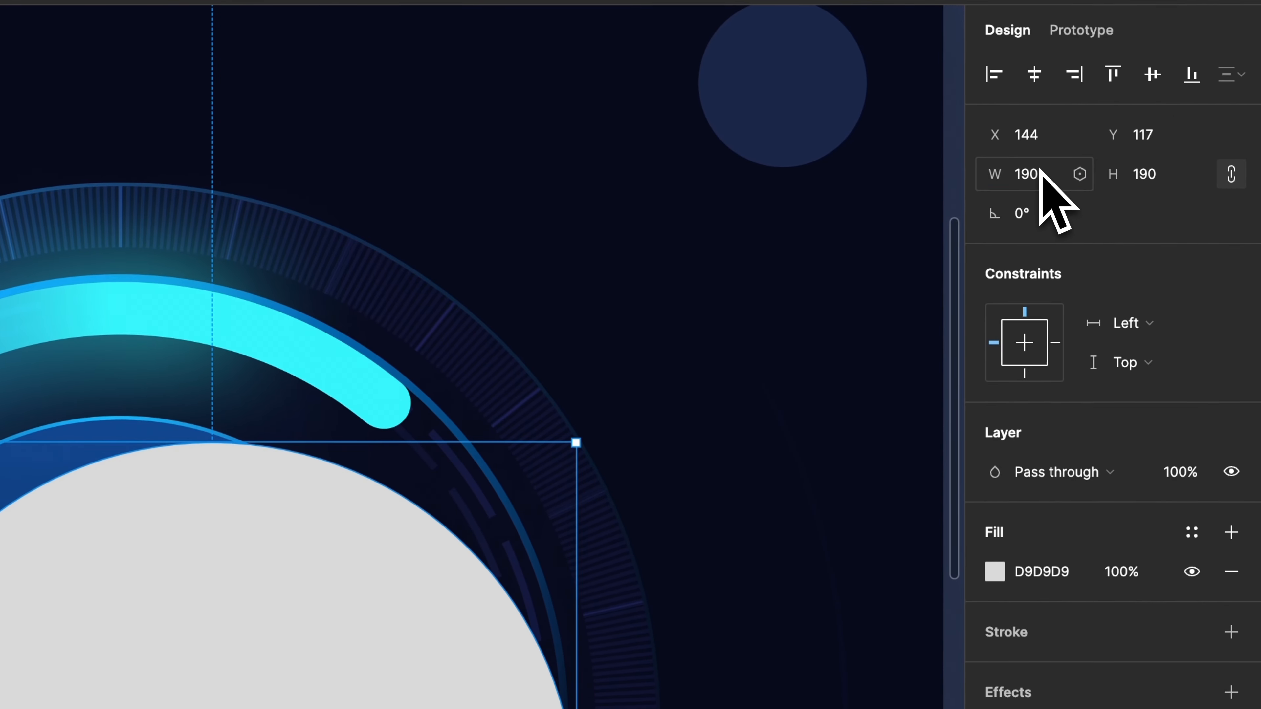
drag(284, 706, 193, 621)
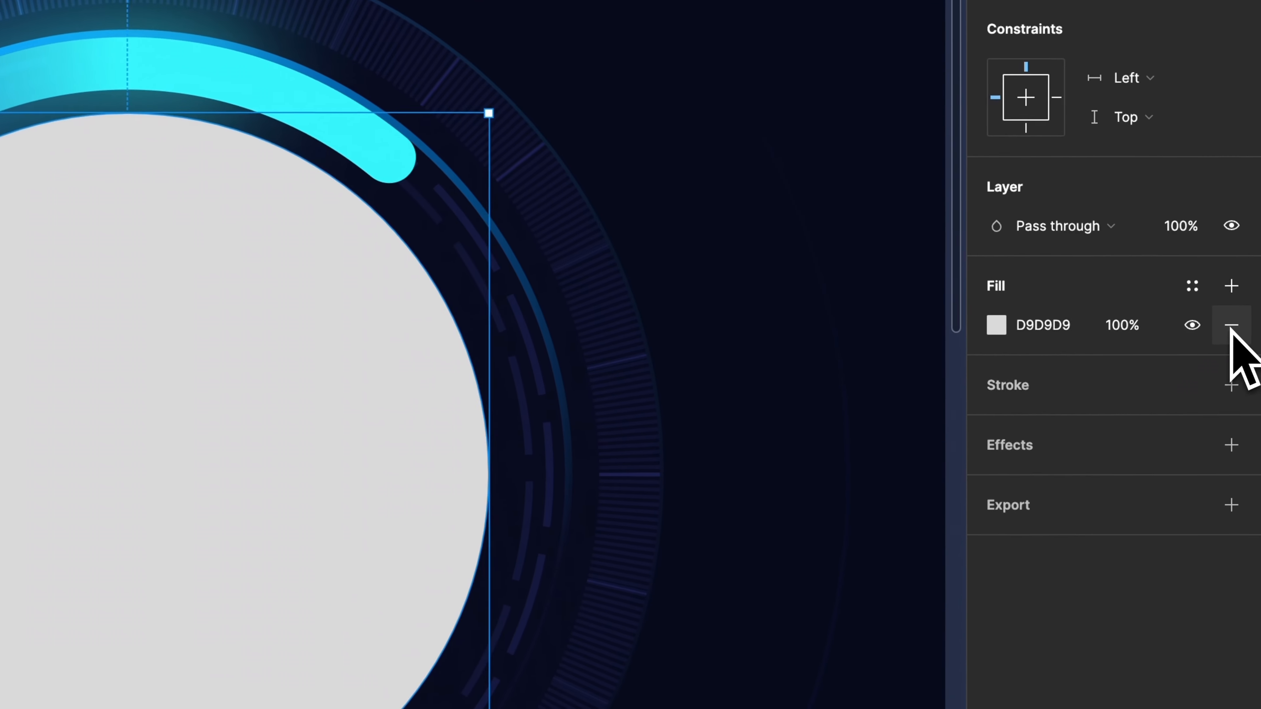
click(1246, 336)
click(1246, 347)
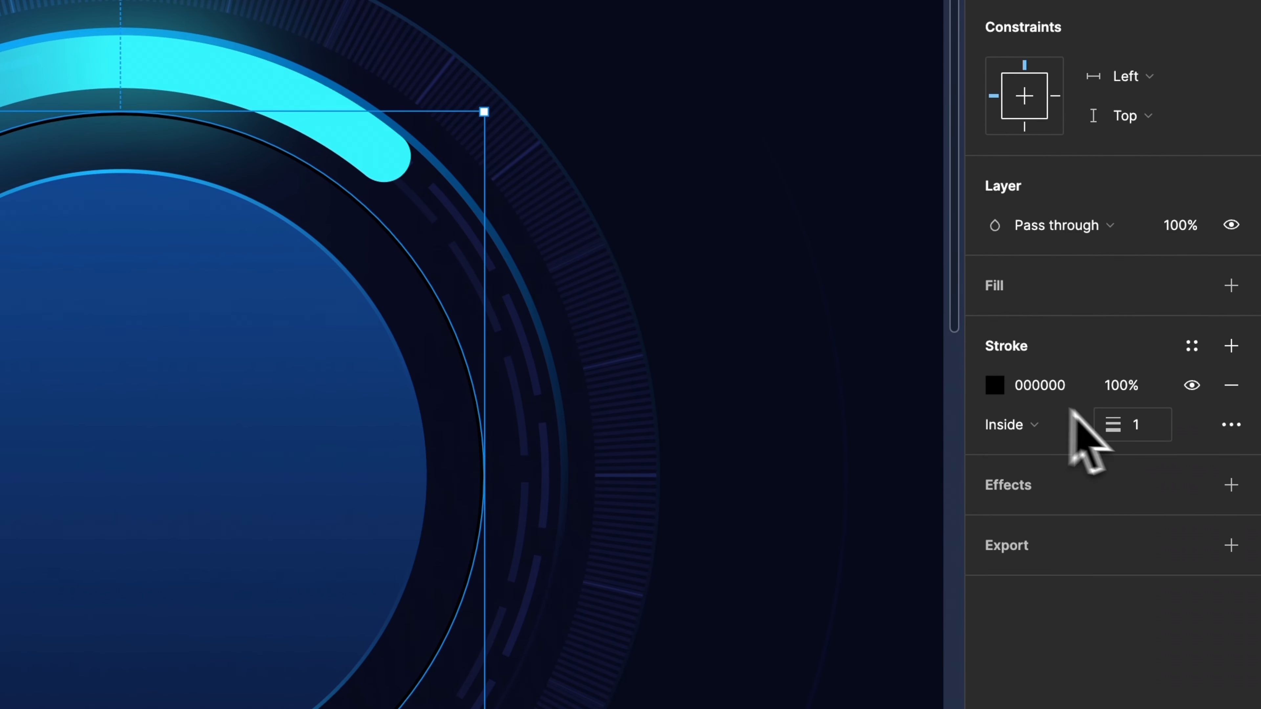
- Center the new circle's stroke on its path and set the stroke weight to 10
click(1039, 433)
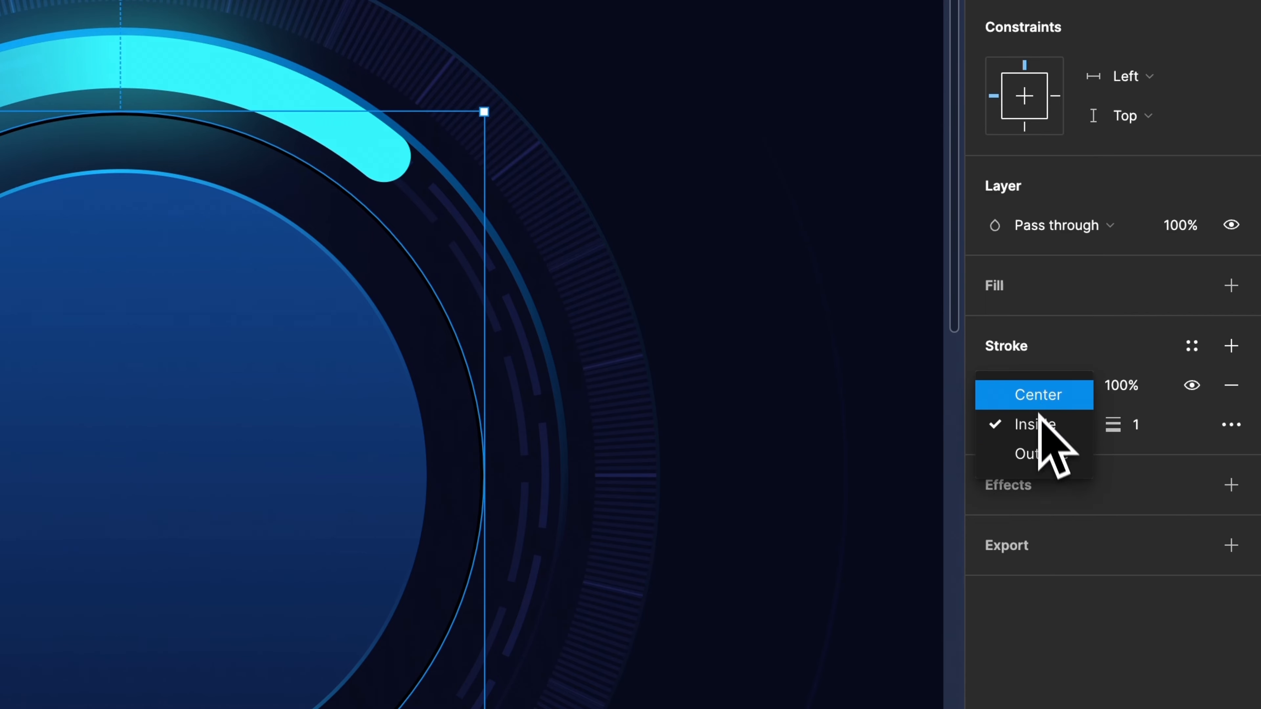
click(1043, 397)
click(1157, 430)
text(10)
key(Return)
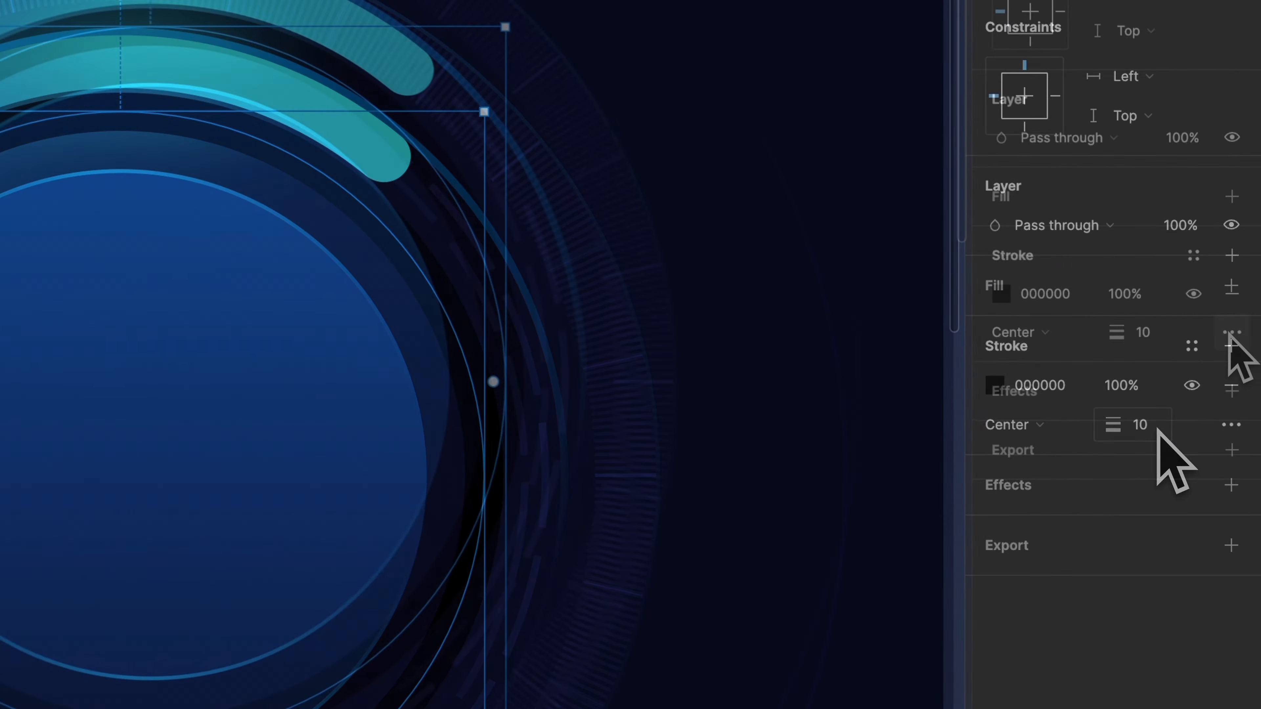
- Make the circle's stroke dashed with a dash of 1 and a gap of 2
click(1230, 424)
click(909, 392)
click(923, 421)
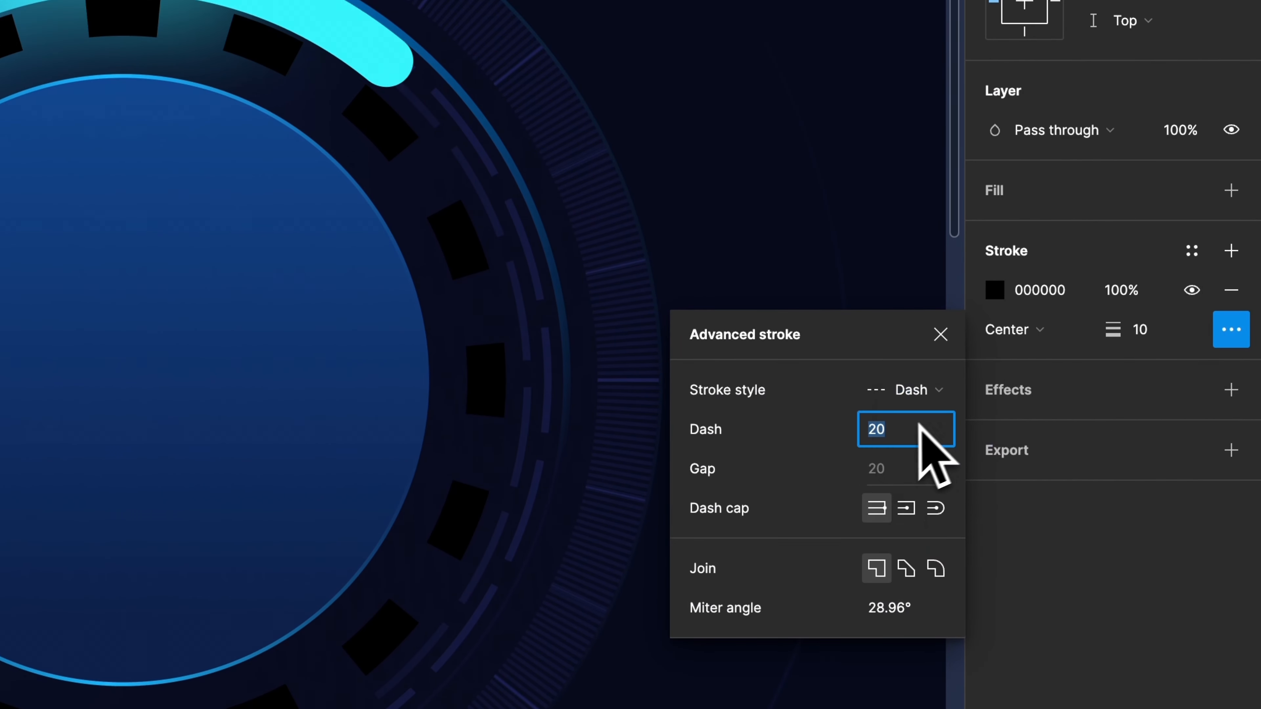
text(1)
click(909, 470)
text(2)
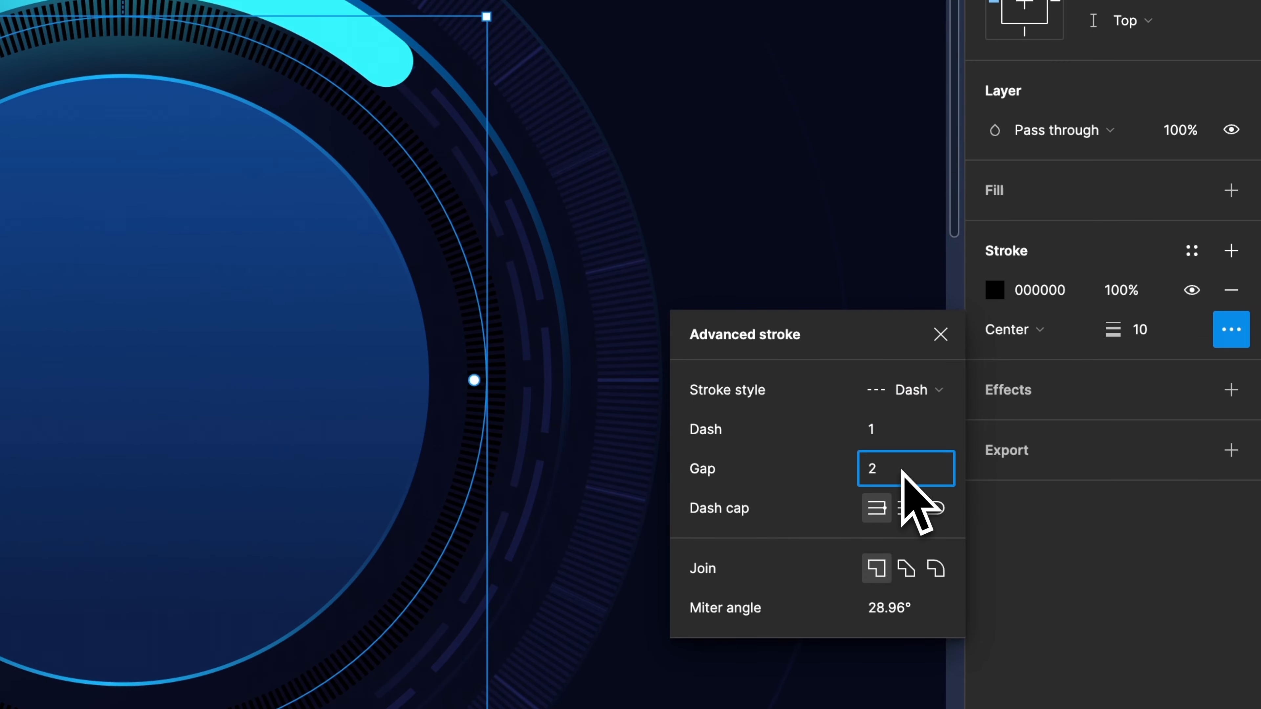
key(Return)
click(940, 334)
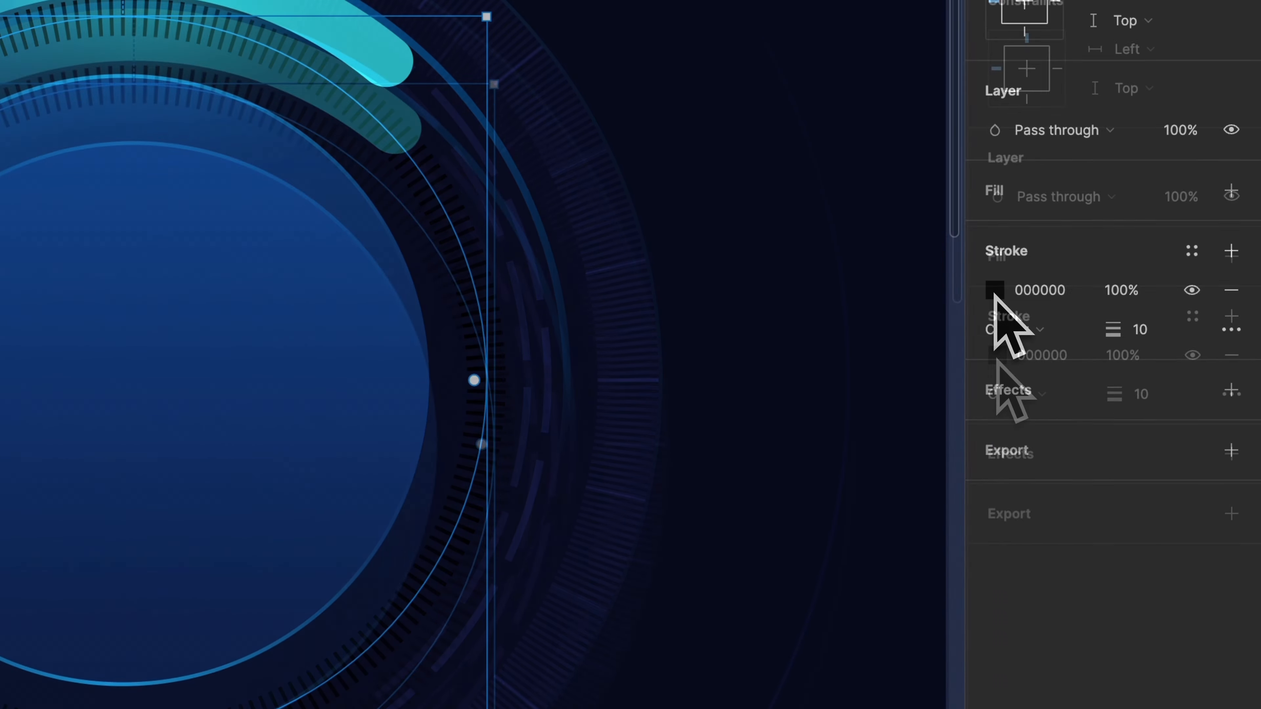
- Change the dashed ring's stroke to an angular gradient and color its first stop FFFFFF
click(994, 290)
click(732, 376)
click(727, 296)
click(738, 350)
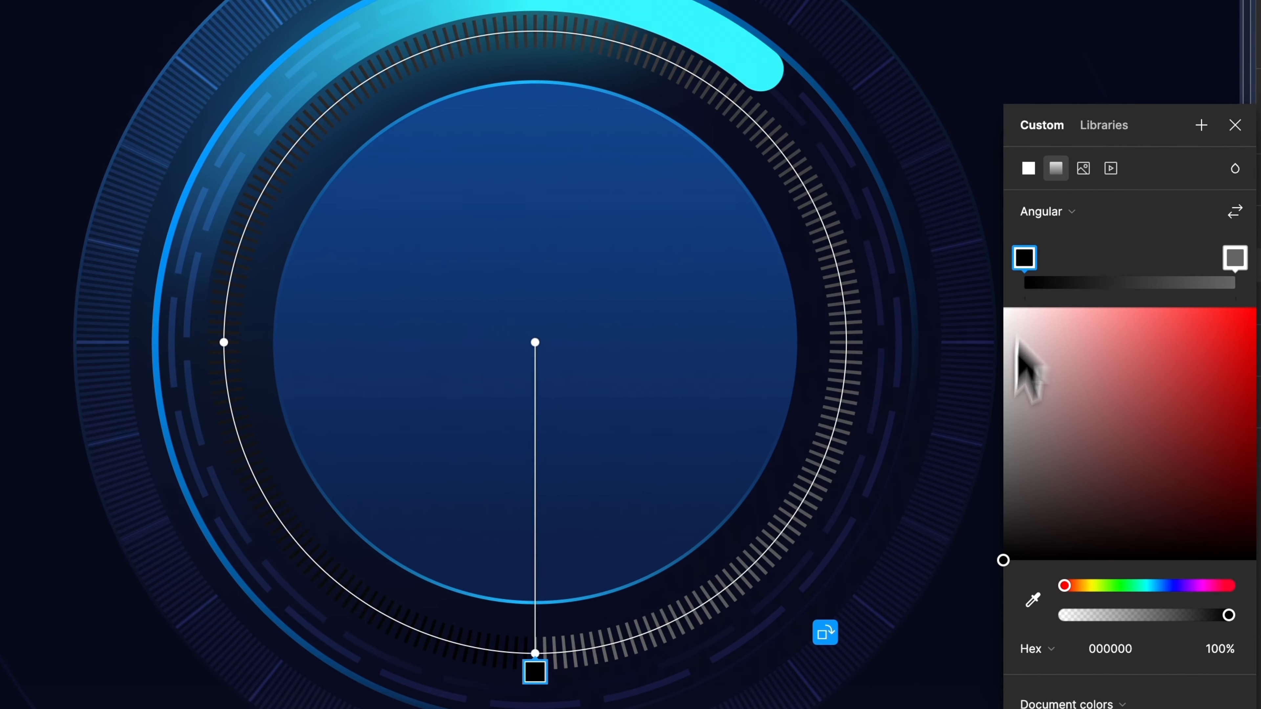
drag(1016, 340, 848, 118)
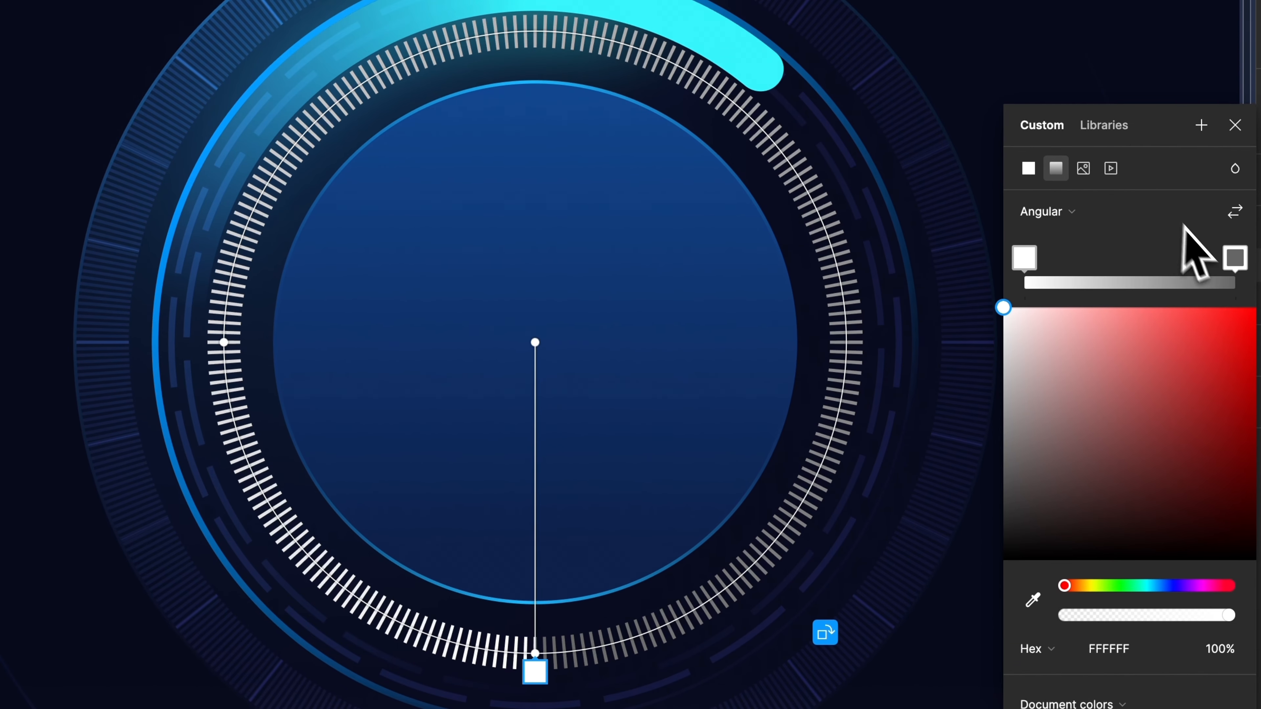
- Fade the ring's stroke gradient to 0% on both sides of the bottom around a white top stop, and blend it with Overlay
drag(542, 671, 554, 673)
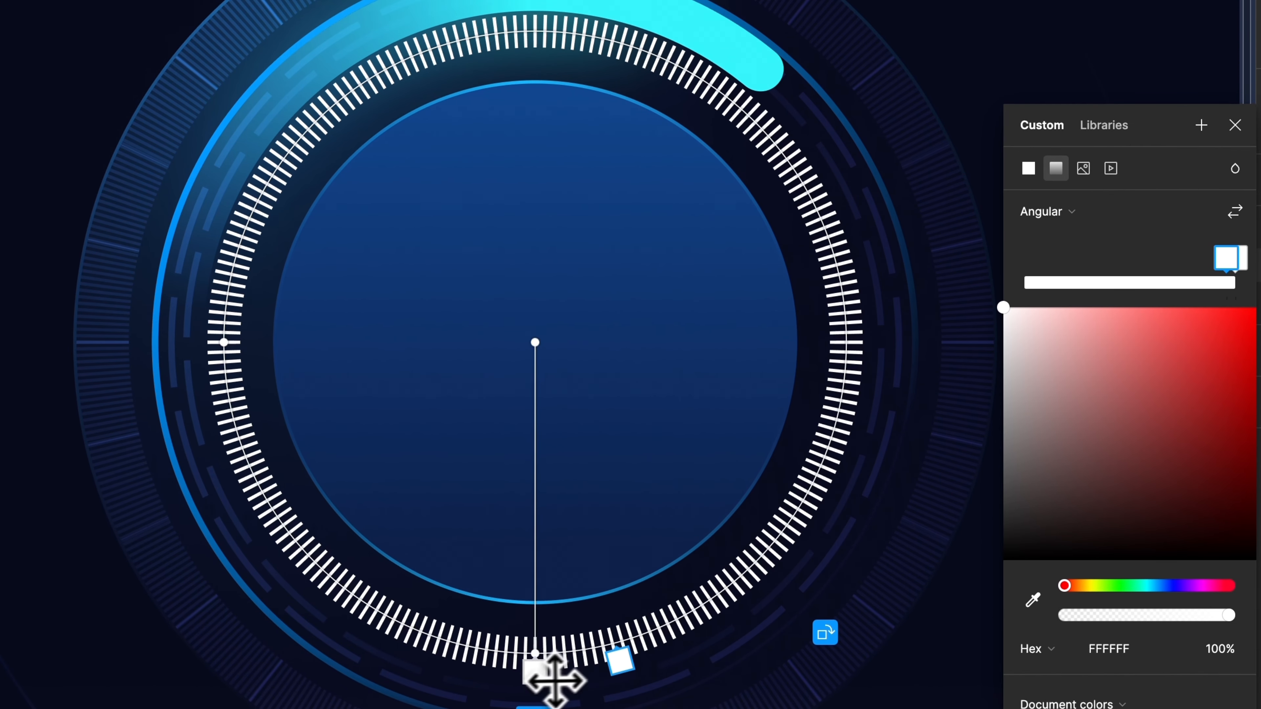
click(530, 15)
click(620, 661)
drag(1229, 616, 1023, 616)
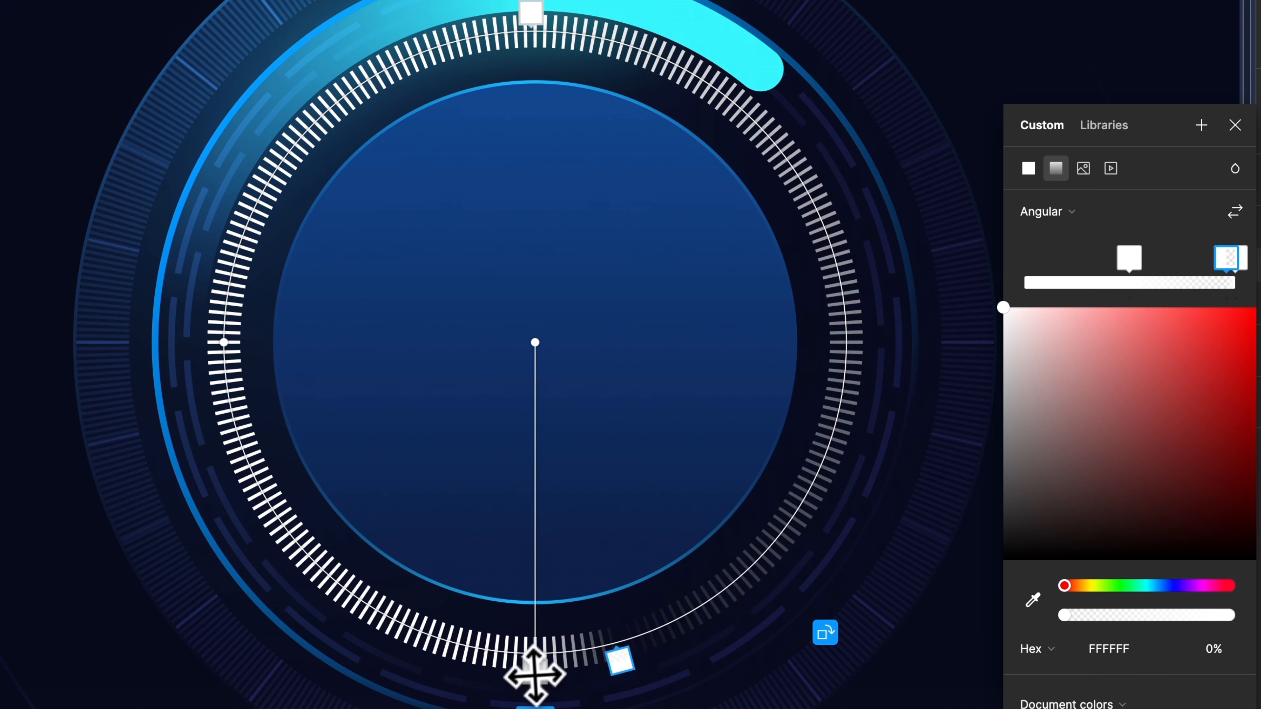
click(535, 670)
drag(534, 671, 453, 675)
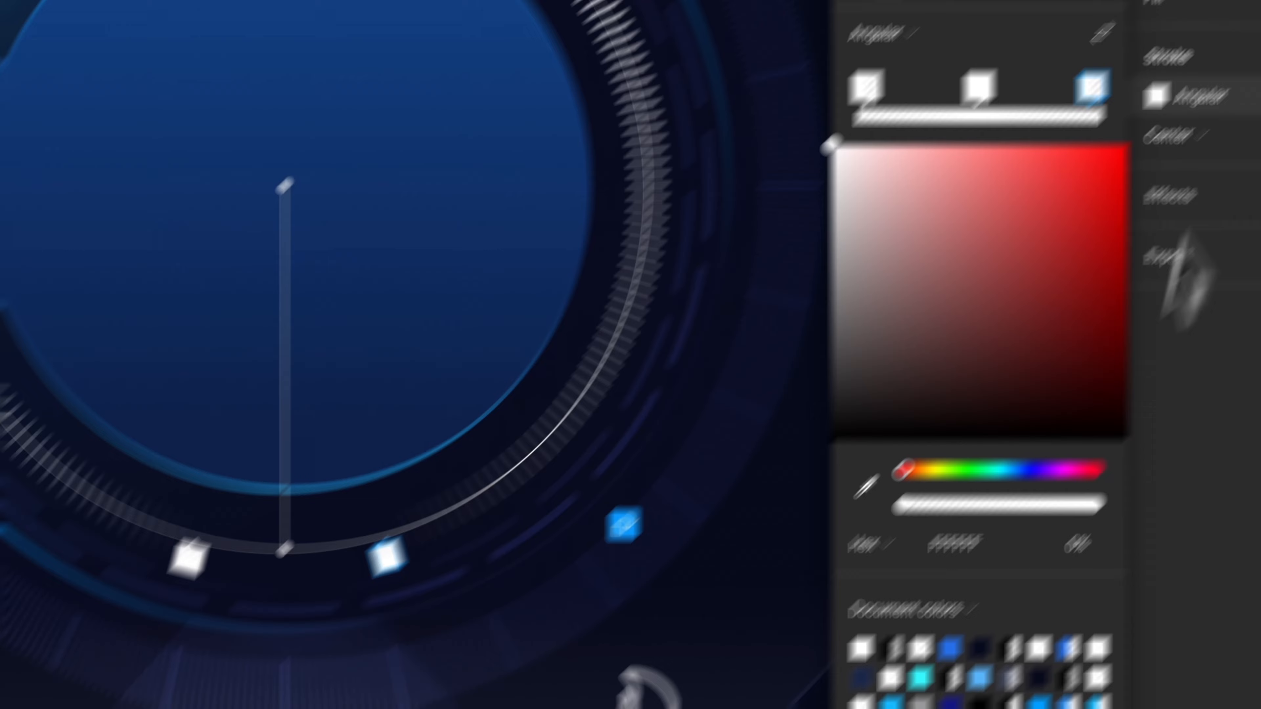
click(1236, 168)
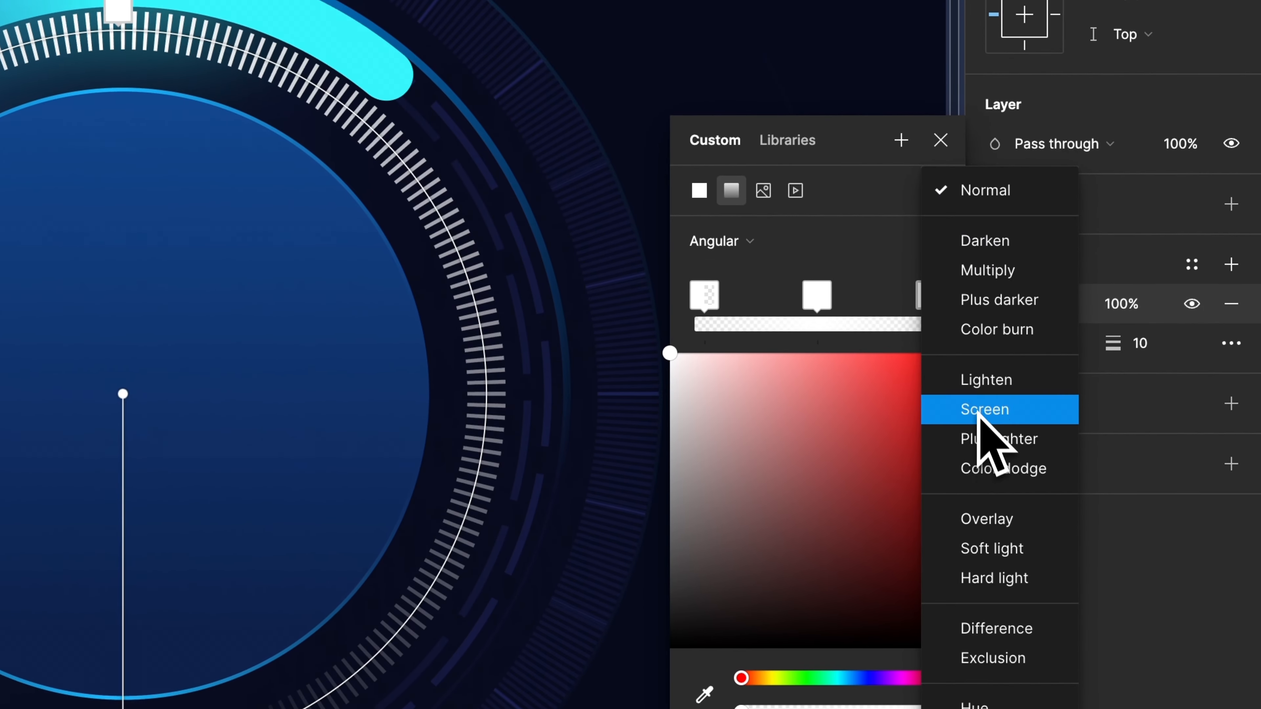
click(989, 521)
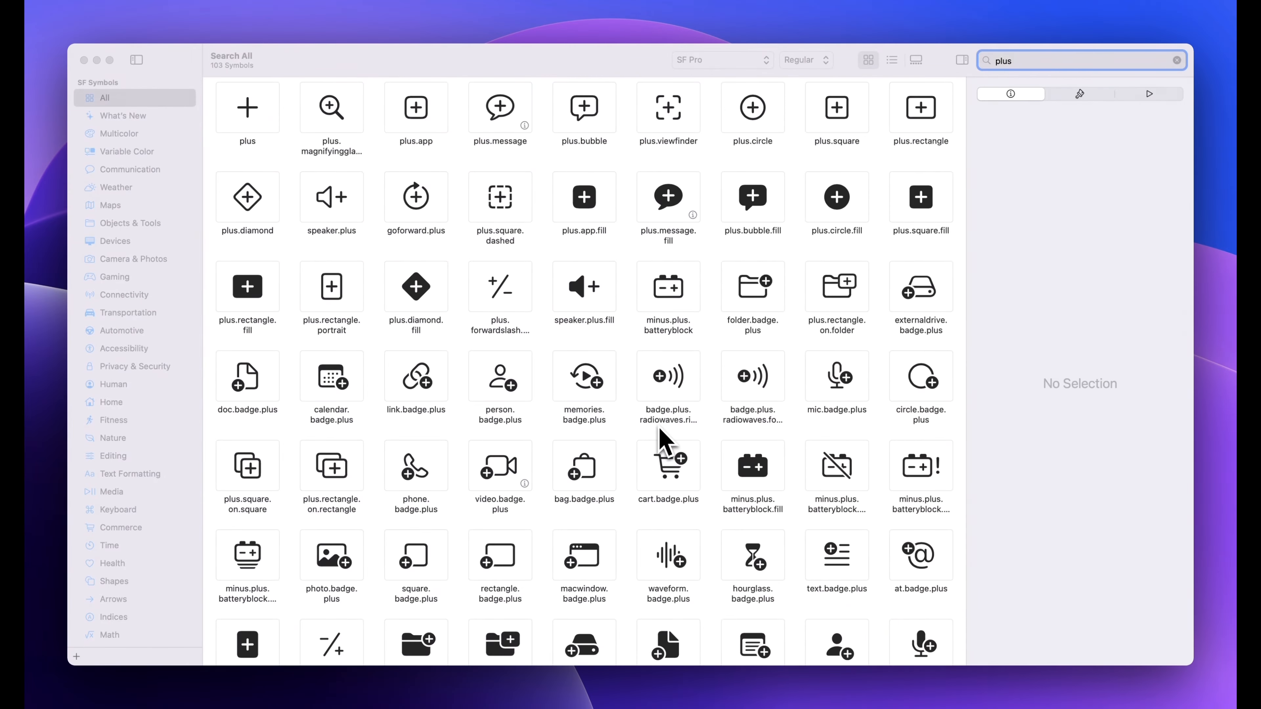
- Switch to SF Symbols and copy the plus symbol
click(262, 128)
right_click(262, 129)
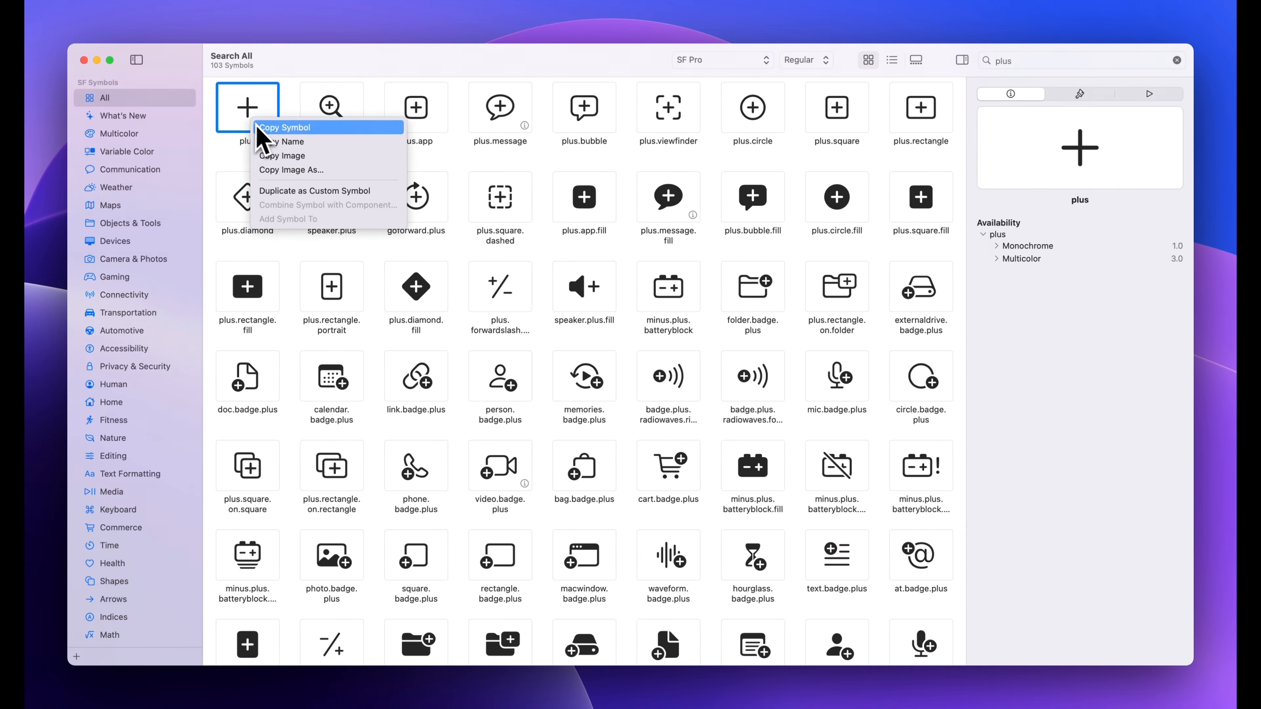
click(266, 132)
- Search the symbols for minus and copy the plain minus symbol
click(1031, 61)
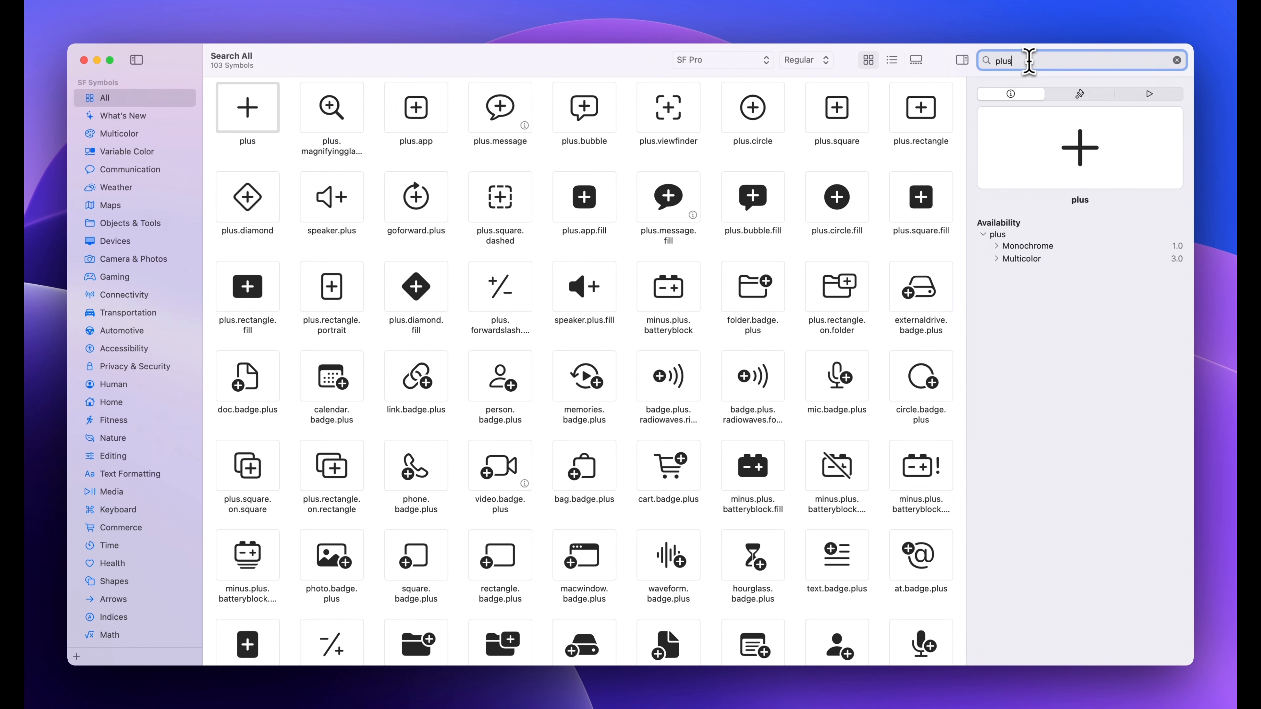
text(minus)
key(super+a)
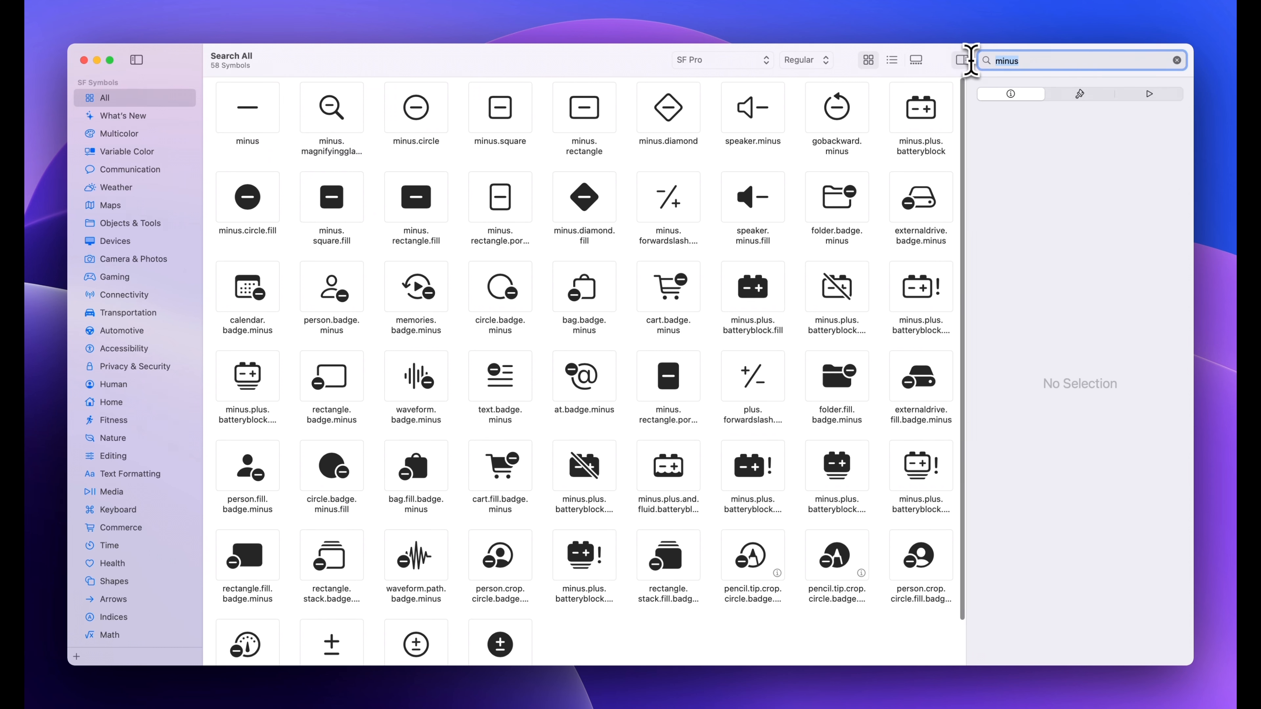
click(261, 121)
right_click(261, 122)
click(268, 127)
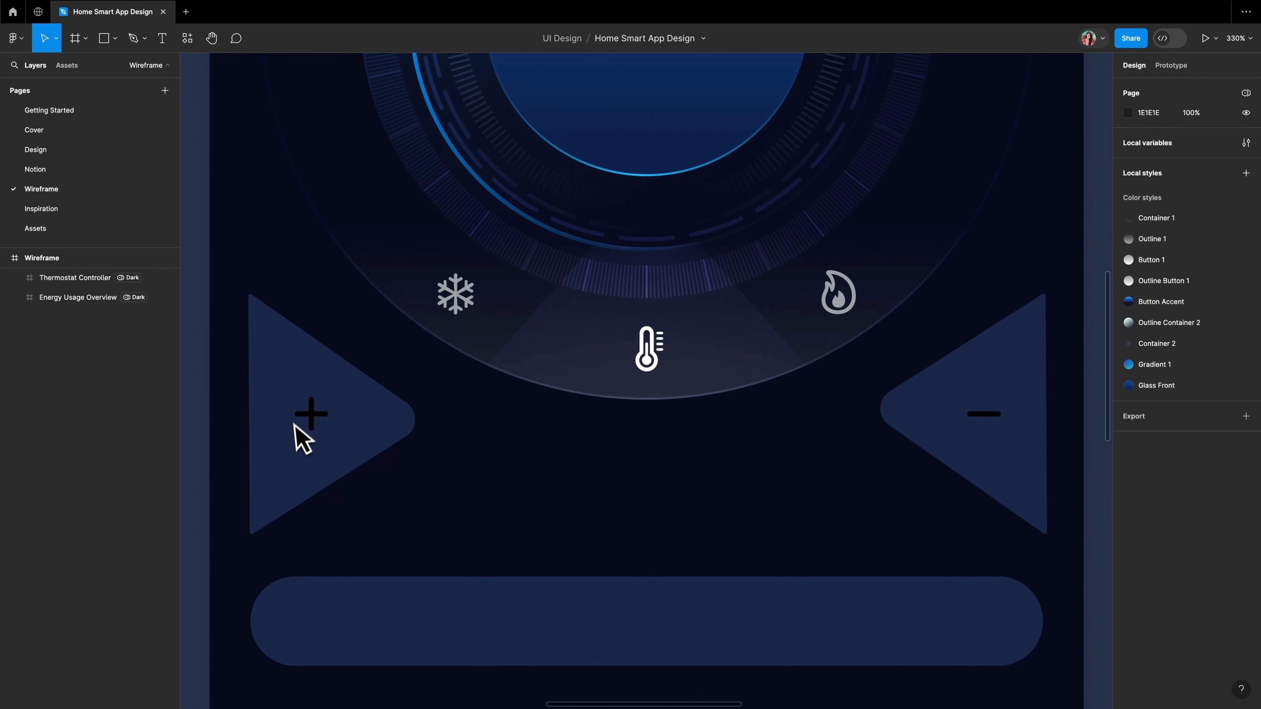
- Switch to Figma and color the plus and minus icons on the triangle buttons white (FFFFFF)
click(316, 420)
shift+click(983, 414)
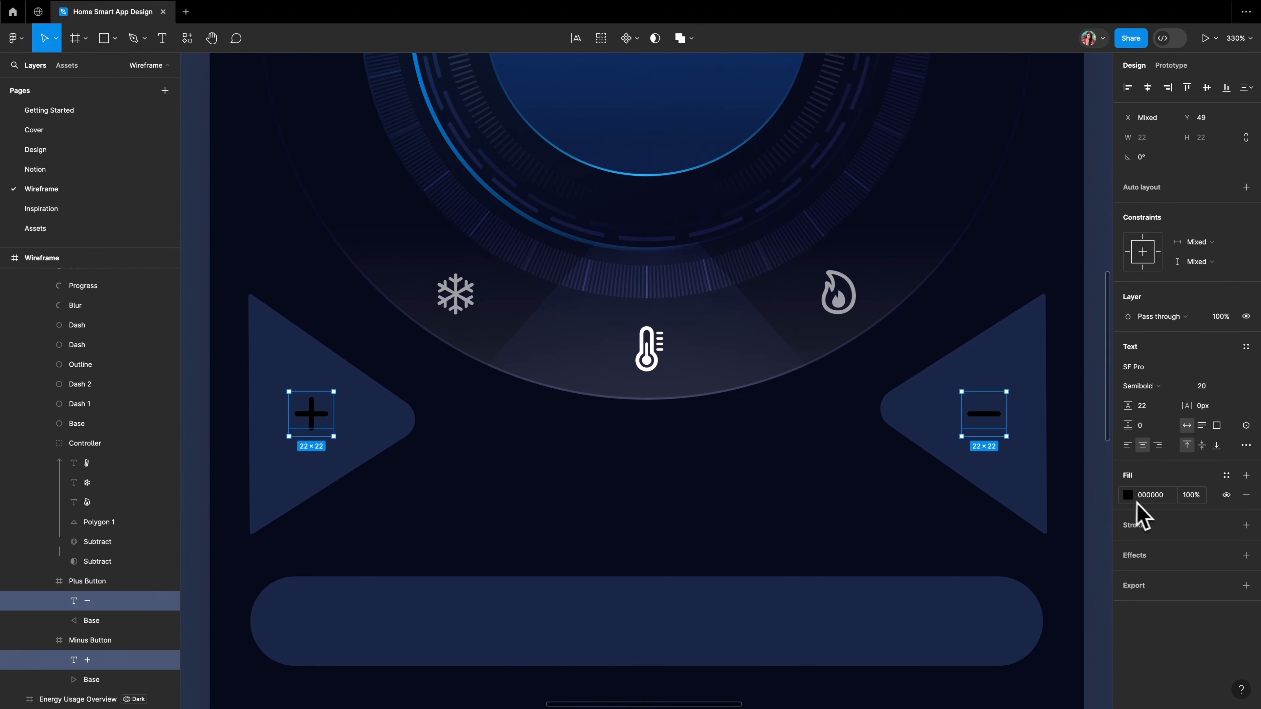
click(1128, 495)
click(1101, 353)
click(312, 417)
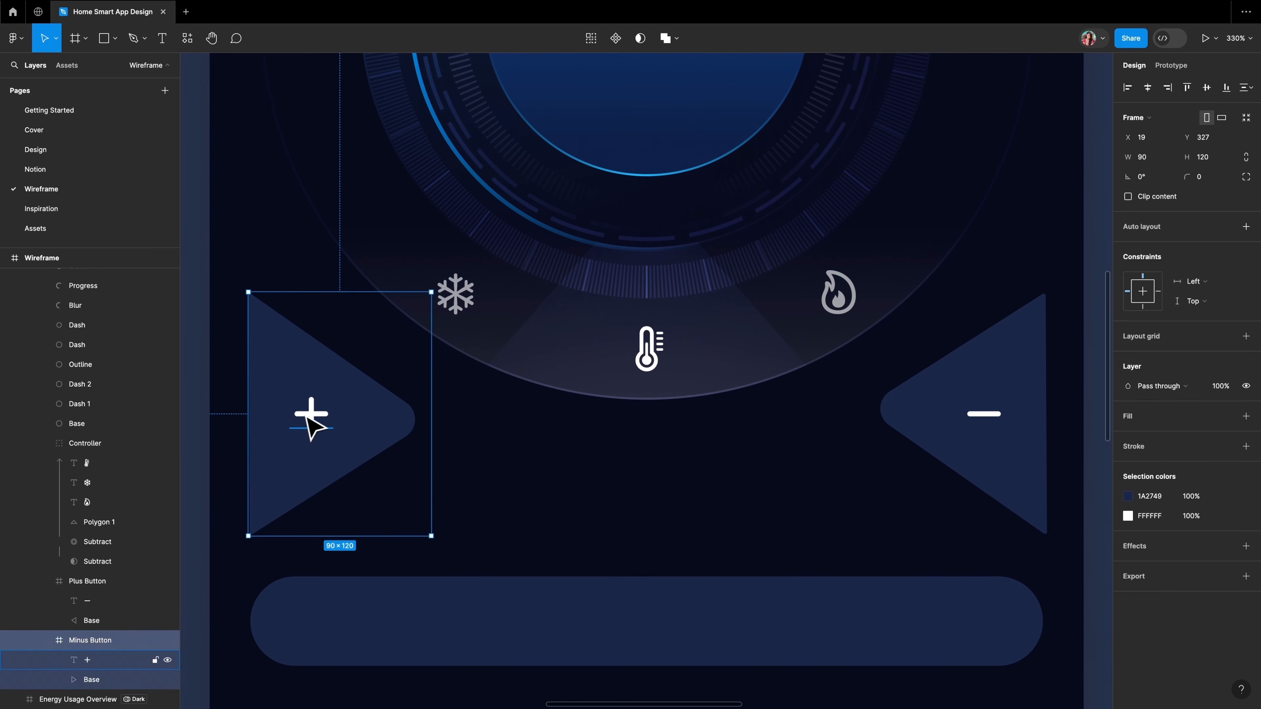
click(991, 418)
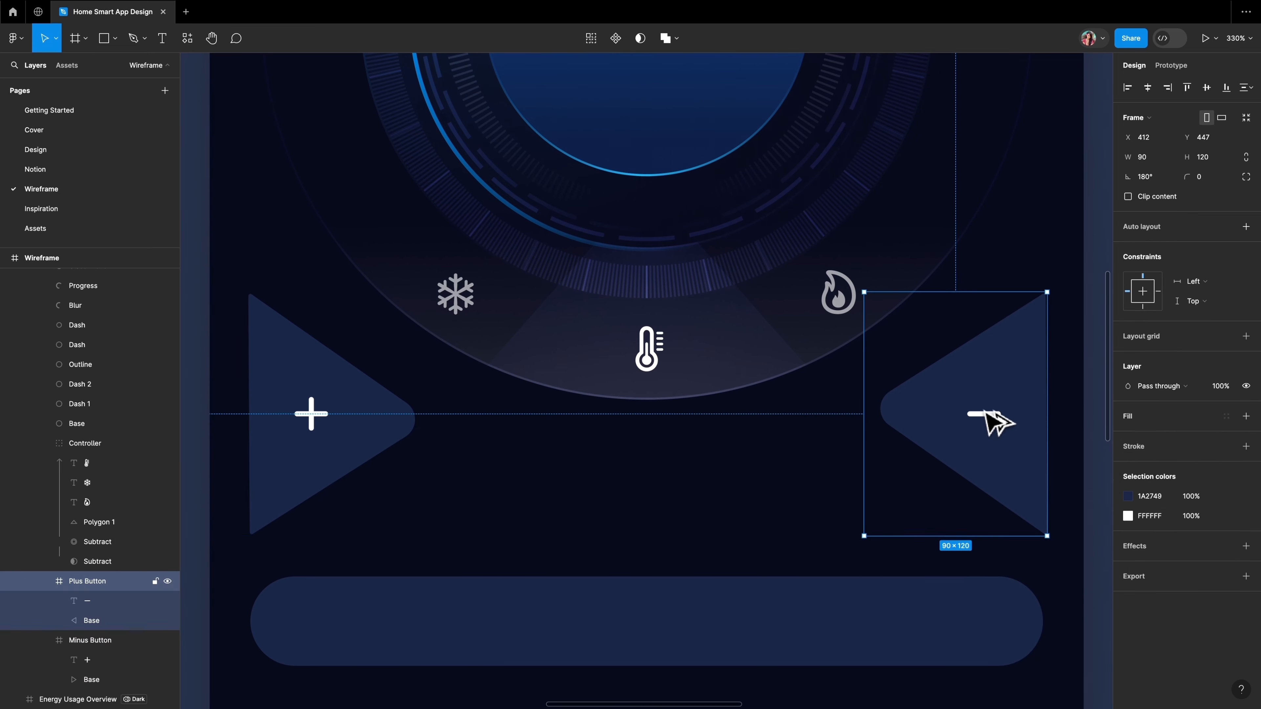
click(996, 423)
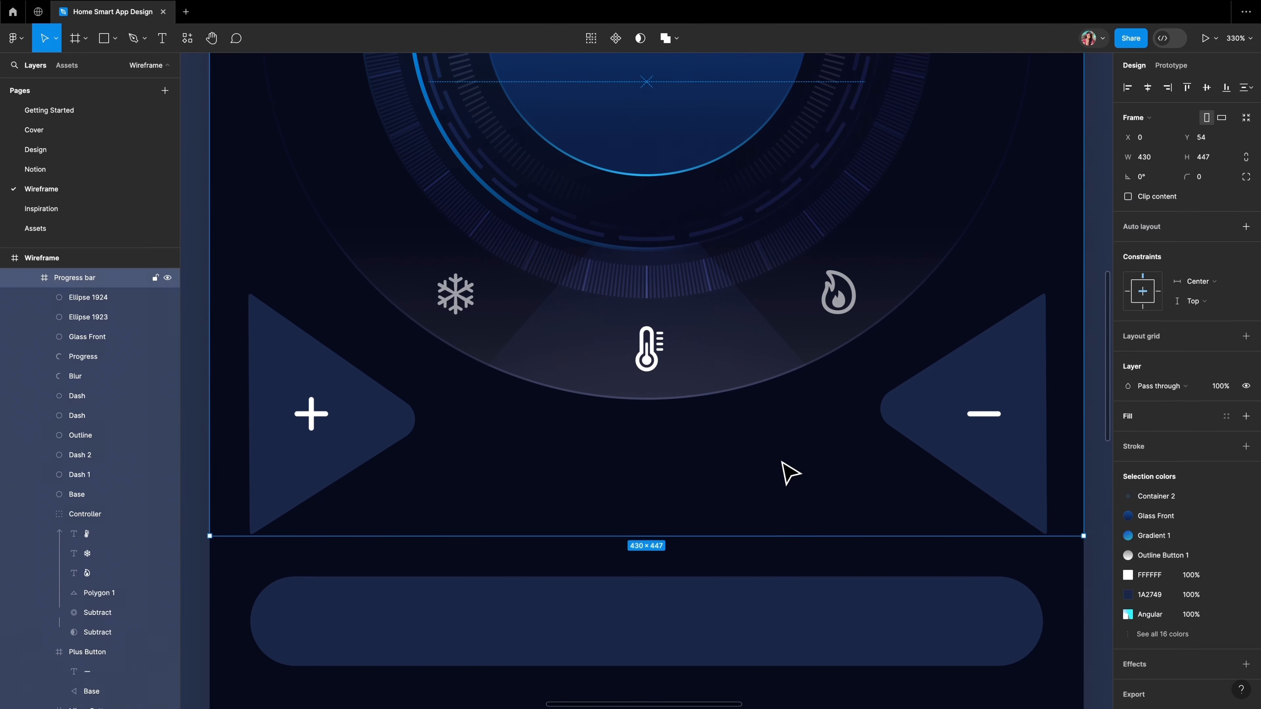
- Change the plus triangle's fill to a linear gradient, moving its first stop to the rounded tip and coloring it FFFFFF
key(shift+2)
click(1128, 334)
click(952, 369)
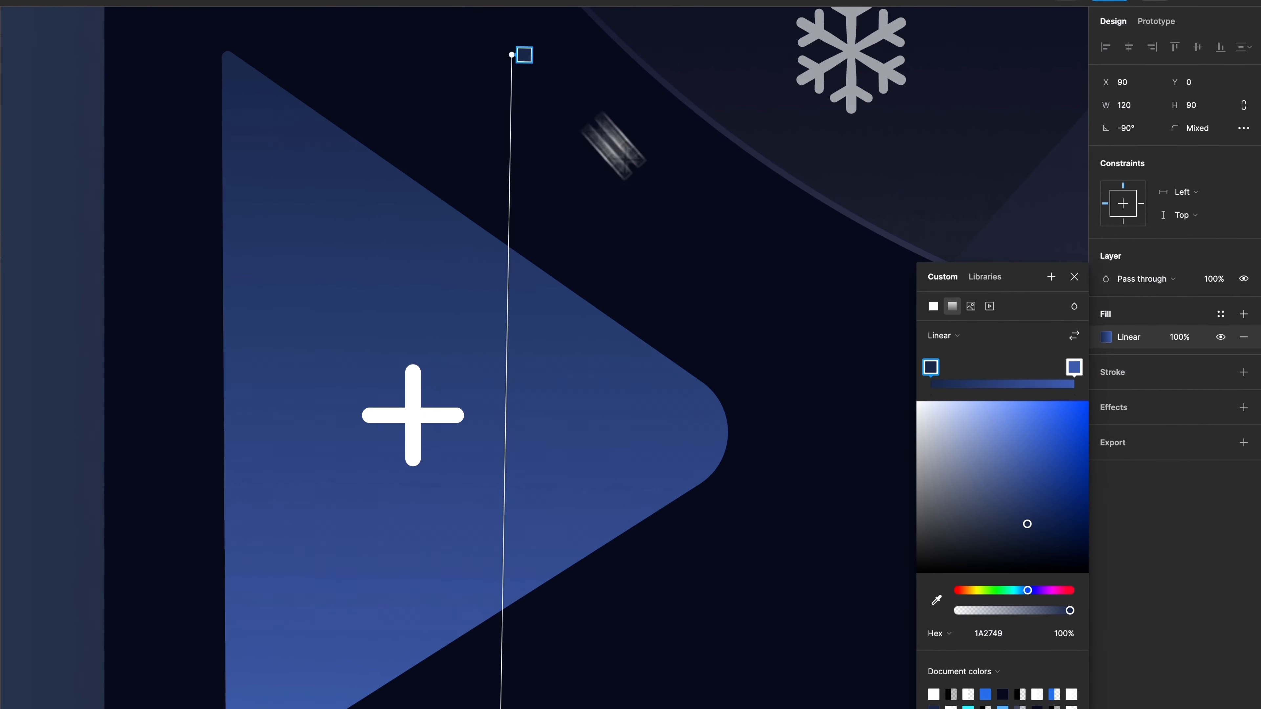
drag(521, 50, 779, 420)
drag(1034, 541, 918, 401)
- Move the fill gradient's other stop level to the triangle's flat side, make it FFFFFF at 0%, and set the fill's opacity to 10%
scroll(535, 558, down, 2)
drag(507, 708, 233, 338)
drag(1027, 465, 916, 401)
drag(974, 612, 960, 615)
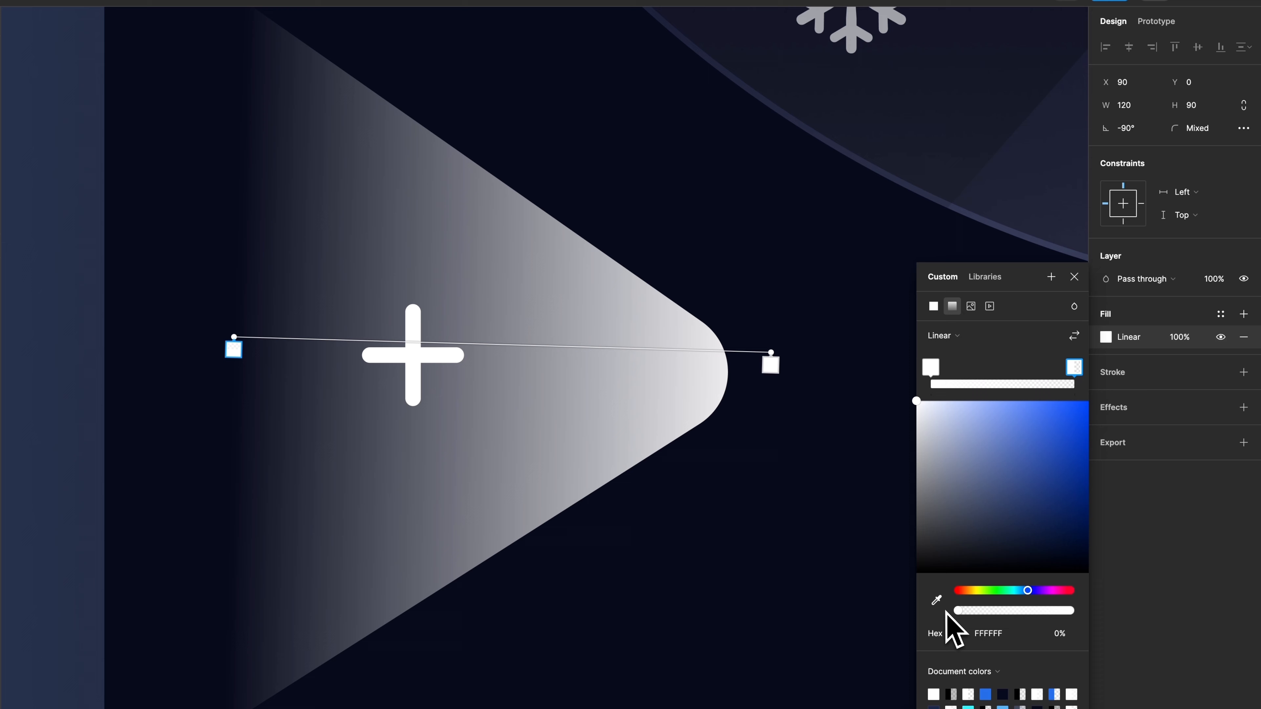
drag(239, 338, 240, 368)
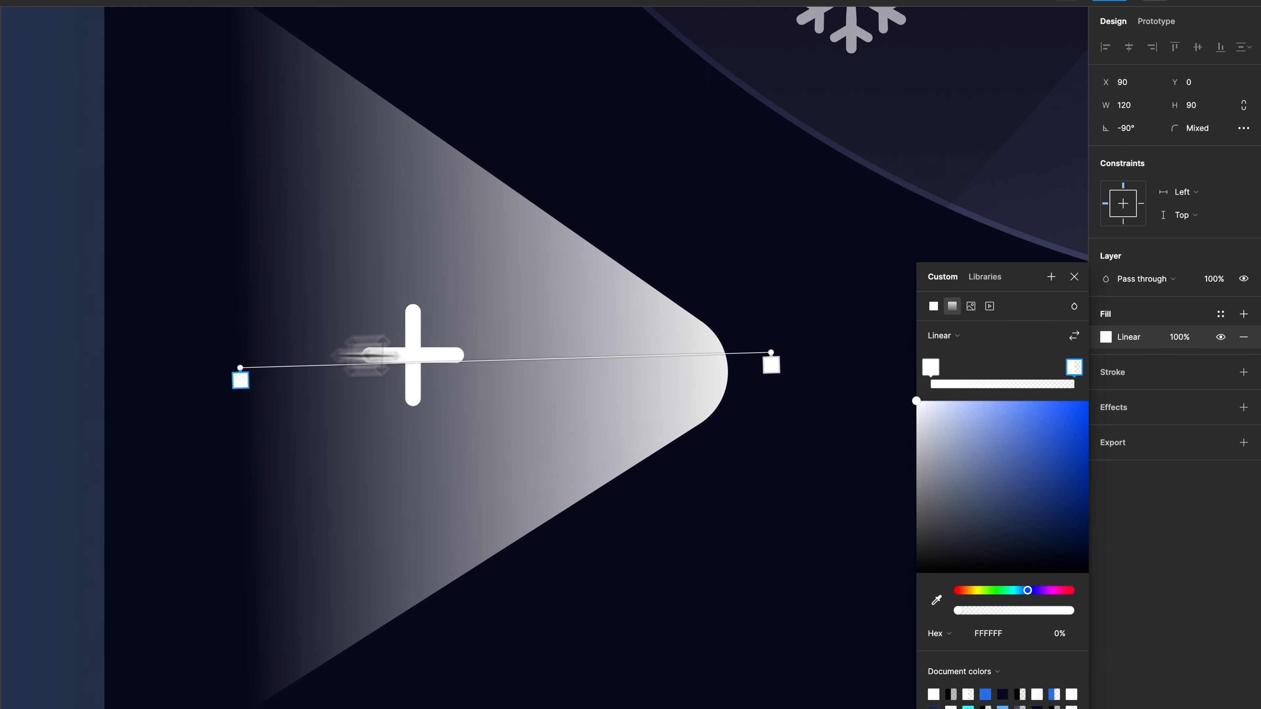
drag(773, 353, 817, 367)
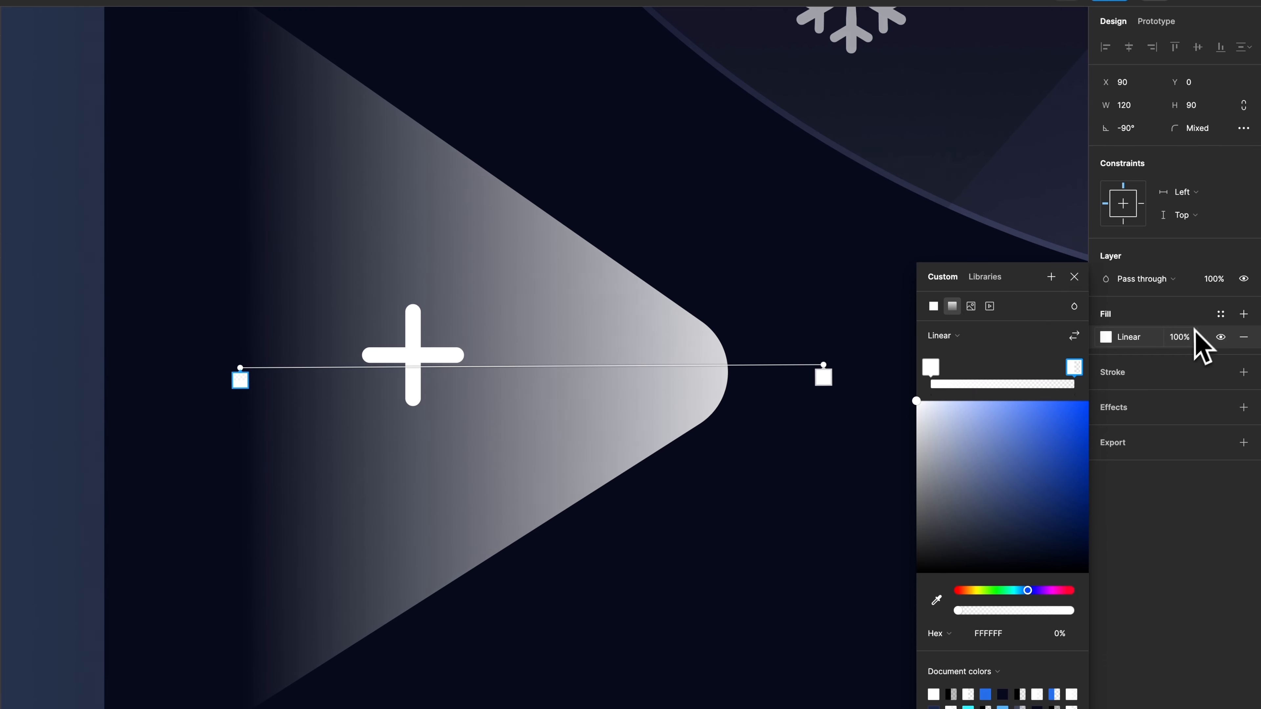
click(1189, 340)
key(Return)
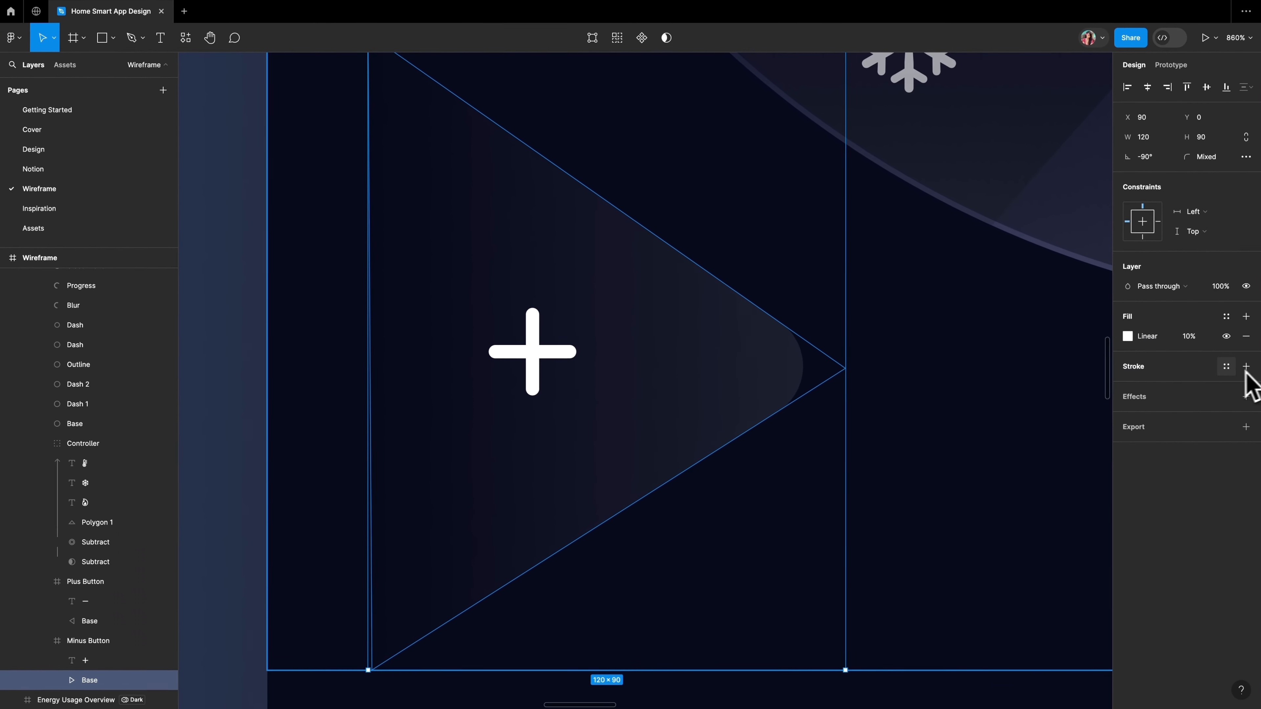
- Add a stroke to the plus triangle with a linear gradient from the tip to the flat side, both stops FFFFFF
click(1247, 366)
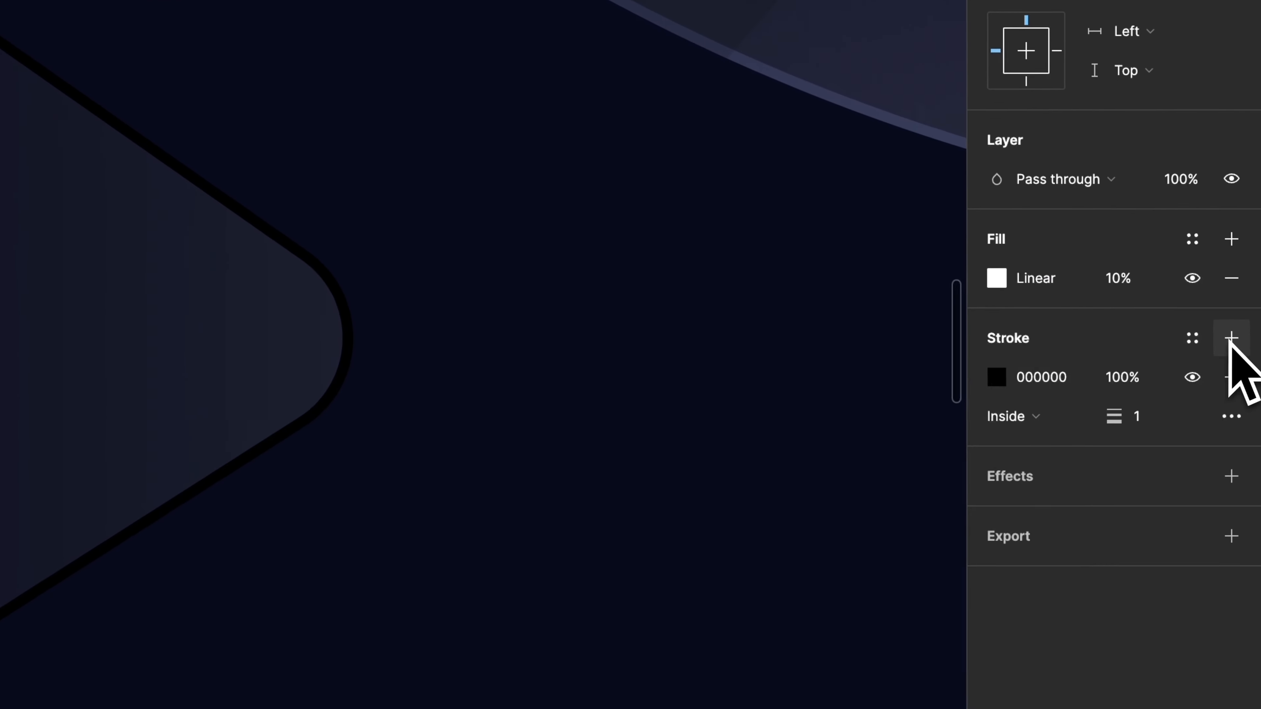
click(1129, 386)
click(998, 379)
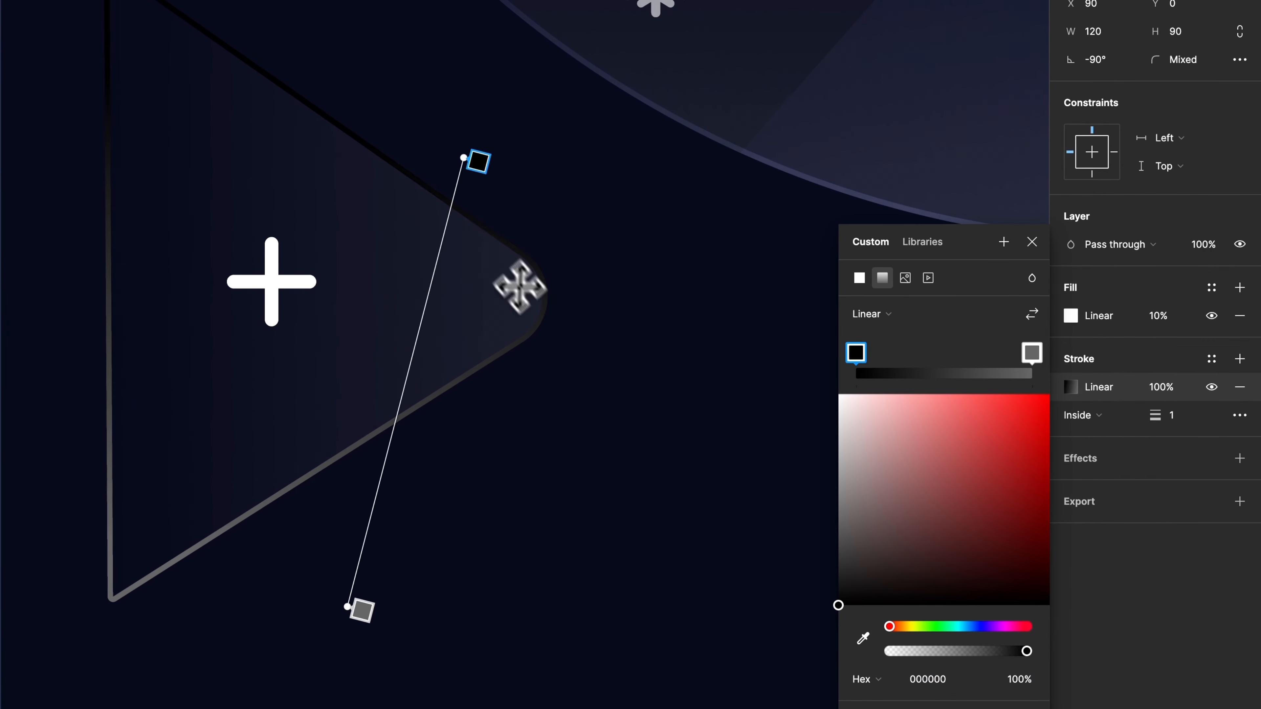
drag(519, 287, 572, 319)
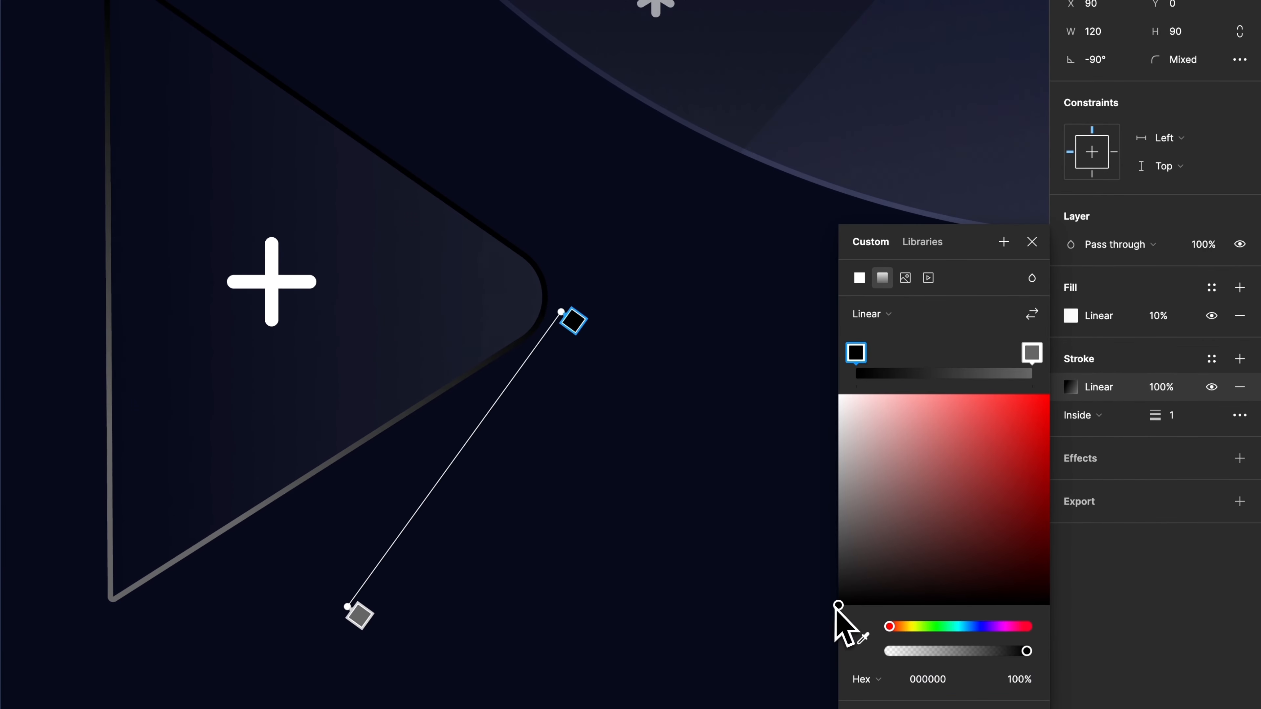
drag(839, 605, 838, 396)
drag(349, 606, 113, 297)
drag(871, 404, 838, 395)
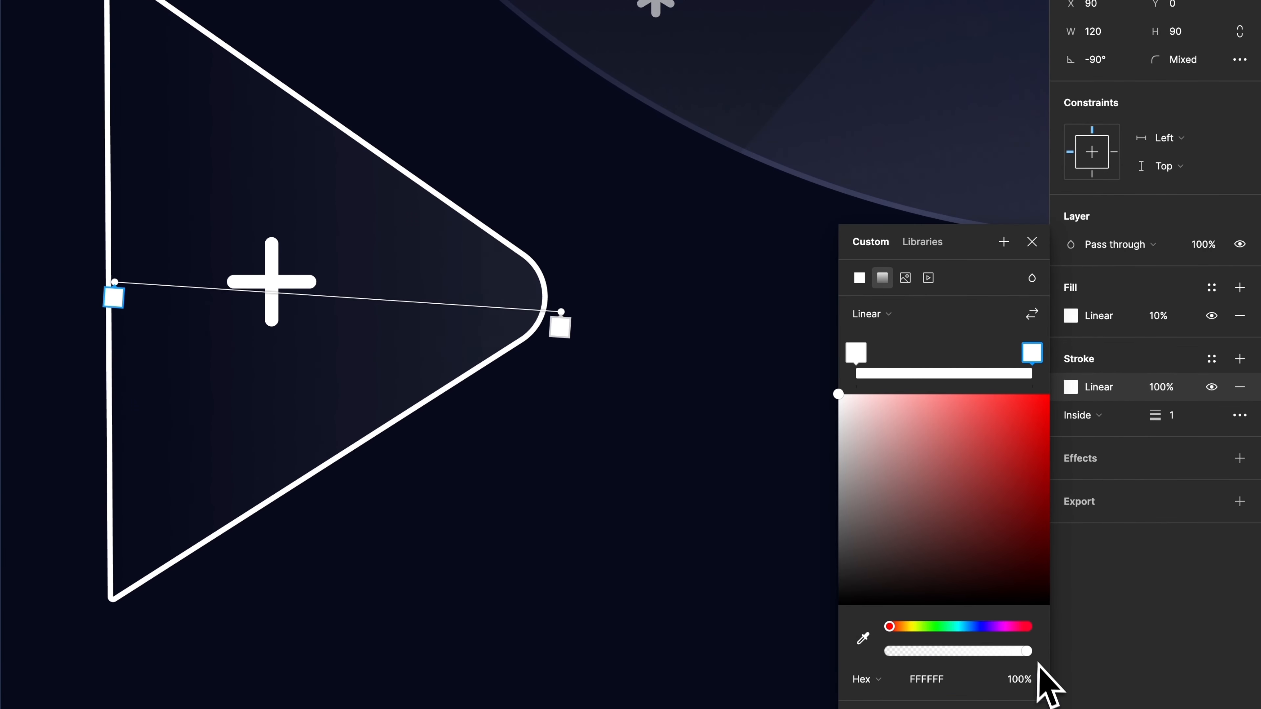
- Fade the stroke gradient's flat-side stop to 0%, level the gradient line and set the stroke's opacity to 60%
drag(1027, 652, 772, 658)
drag(116, 284, 138, 305)
drag(556, 311, 617, 315)
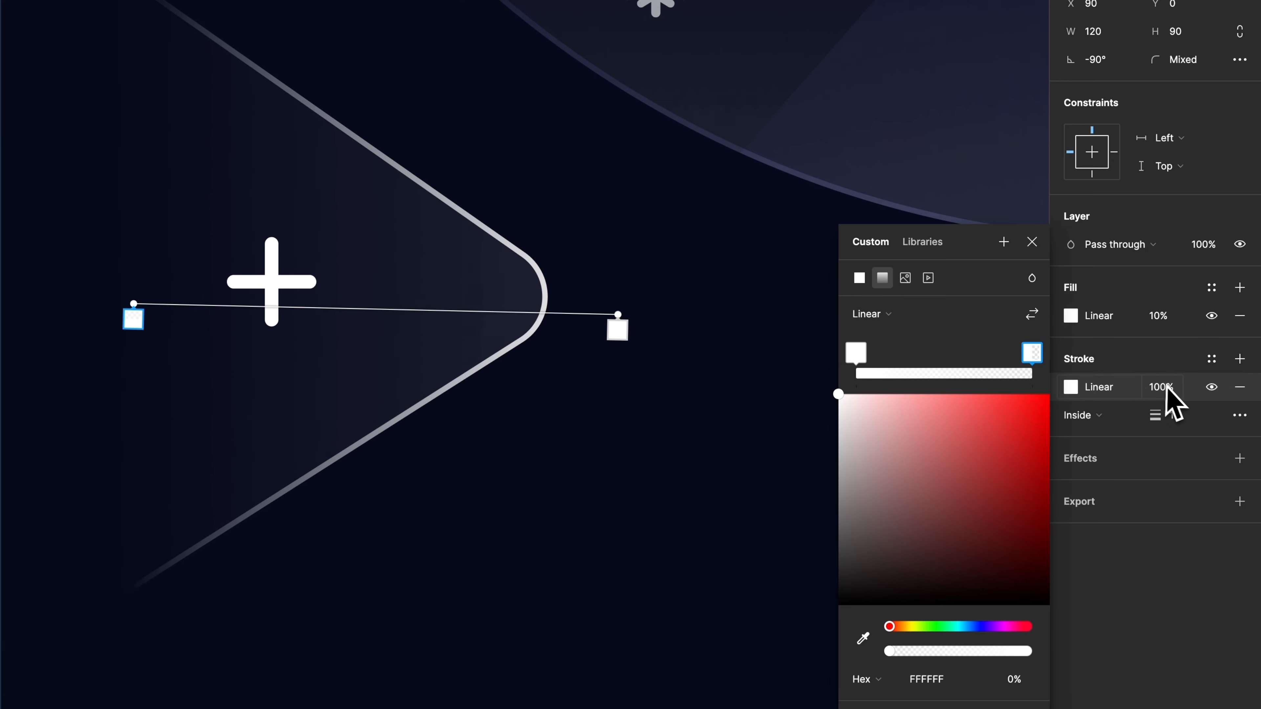
click(1169, 387)
text(60)
key(Return)
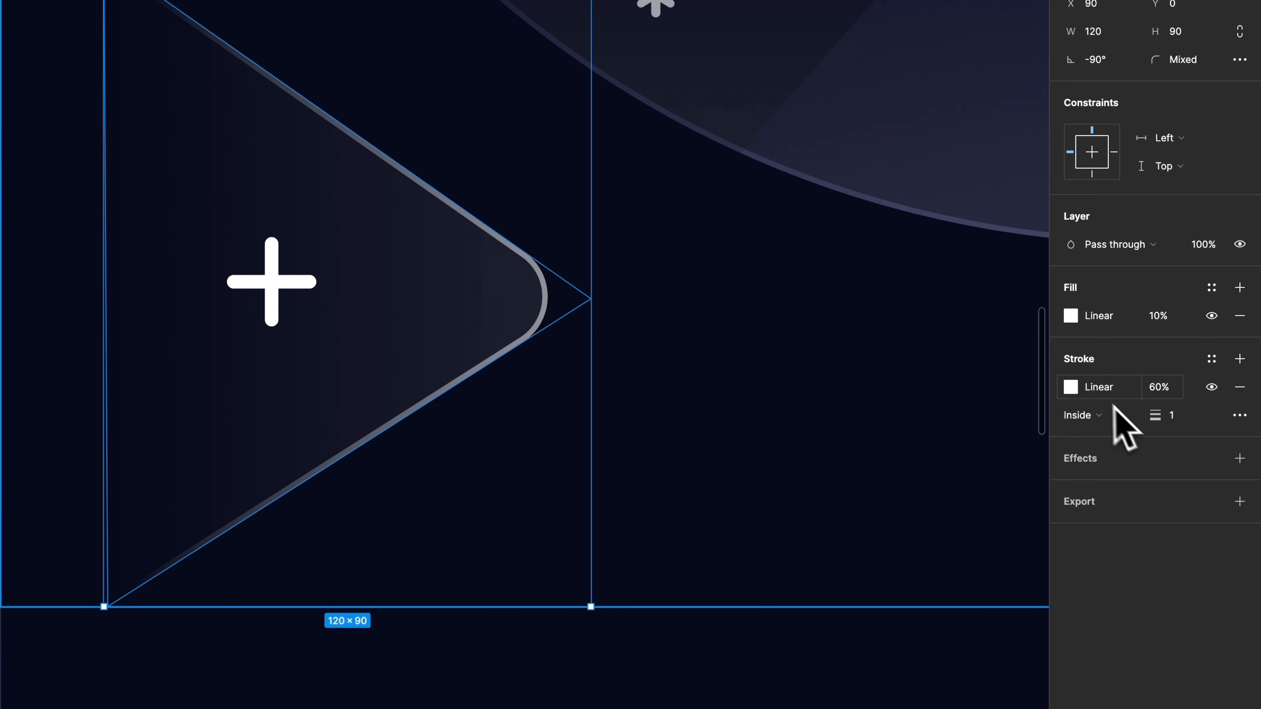
- Set the blend mode of the plus triangle's stroke to Overlay
click(1074, 391)
click(1032, 278)
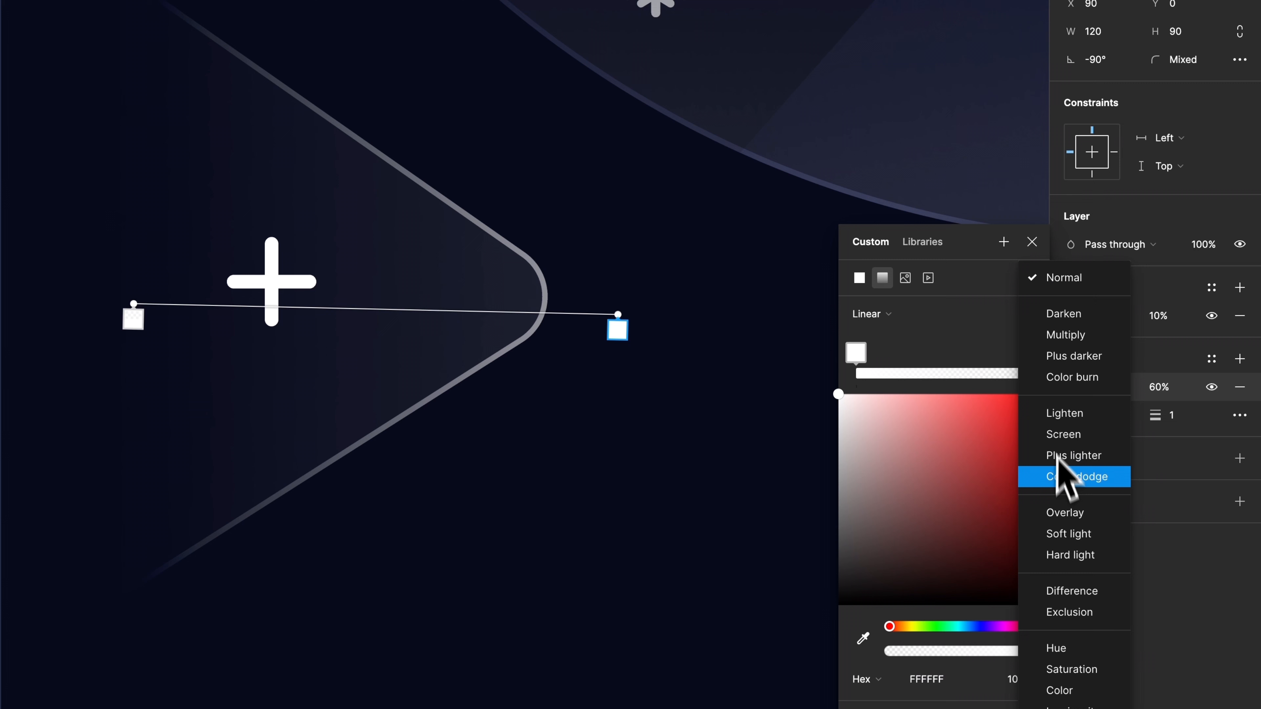
click(1061, 515)
click(1033, 242)
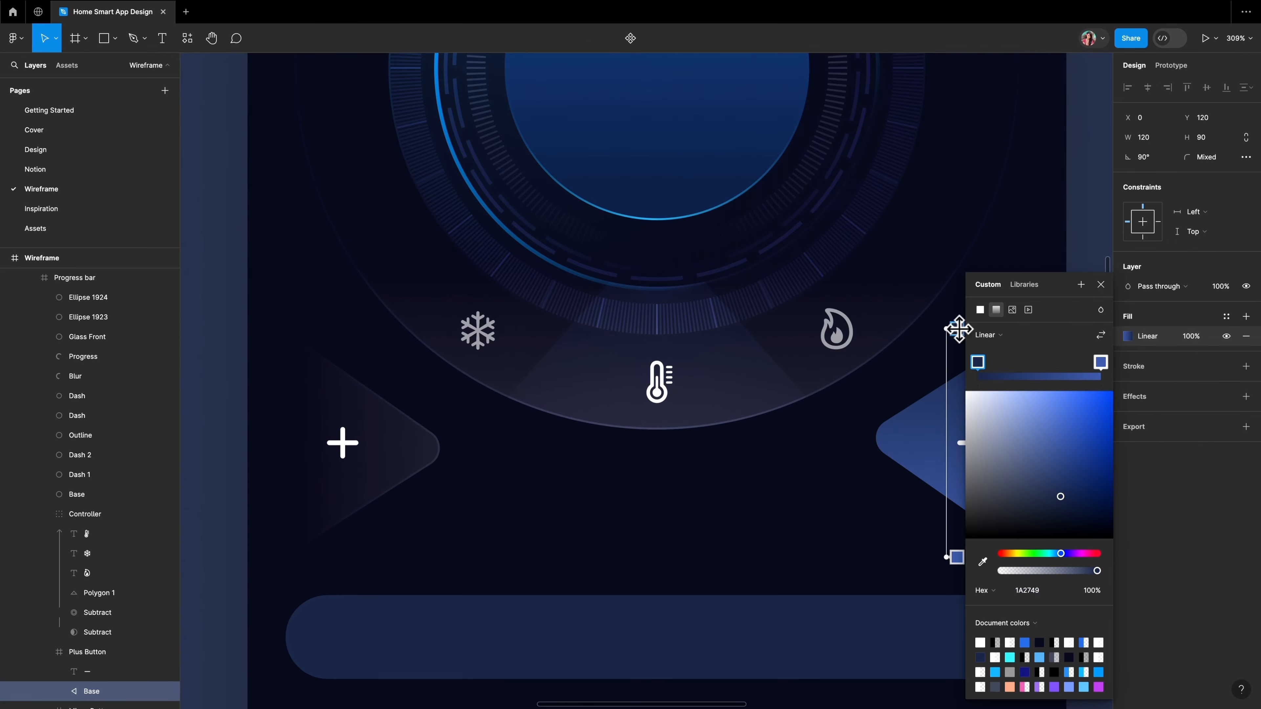
- Give the minus triangle a matching white linear gradient fill at 10% and a white gradient stroke fading to 0% at its flat side
scroll(784, 335, right, 5)
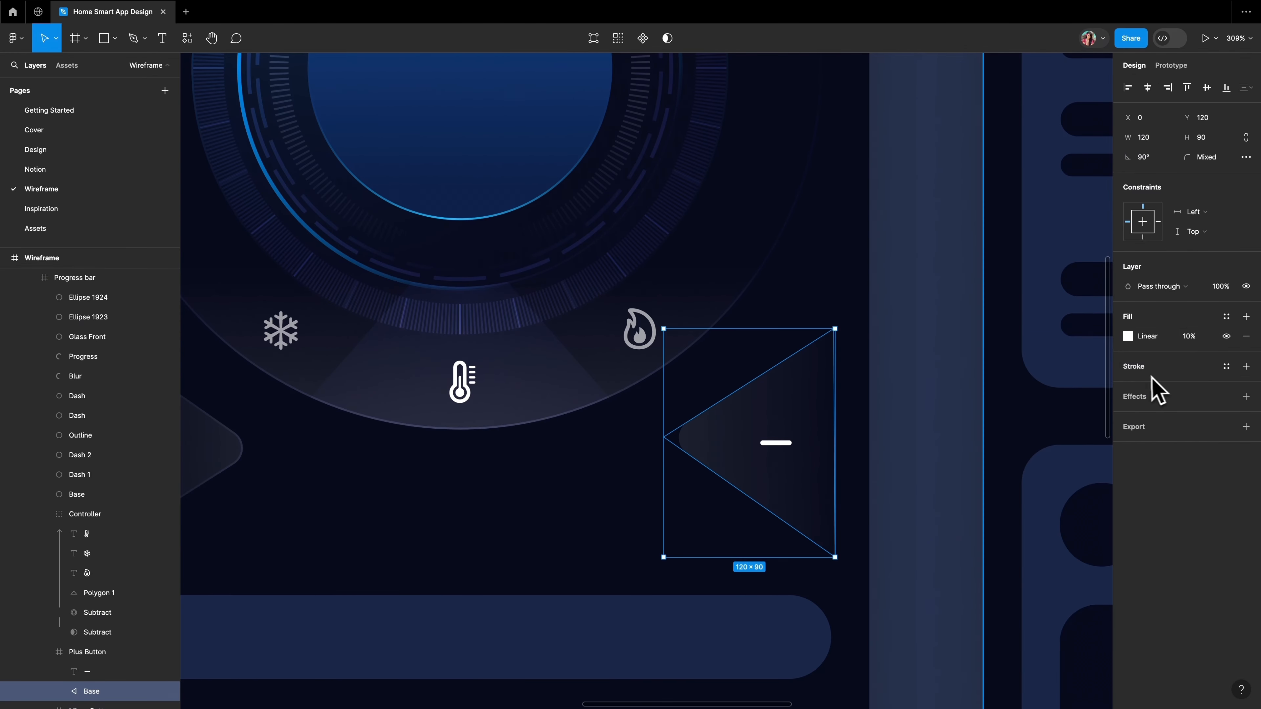
click(1152, 387)
drag(750, 561, 822, 442)
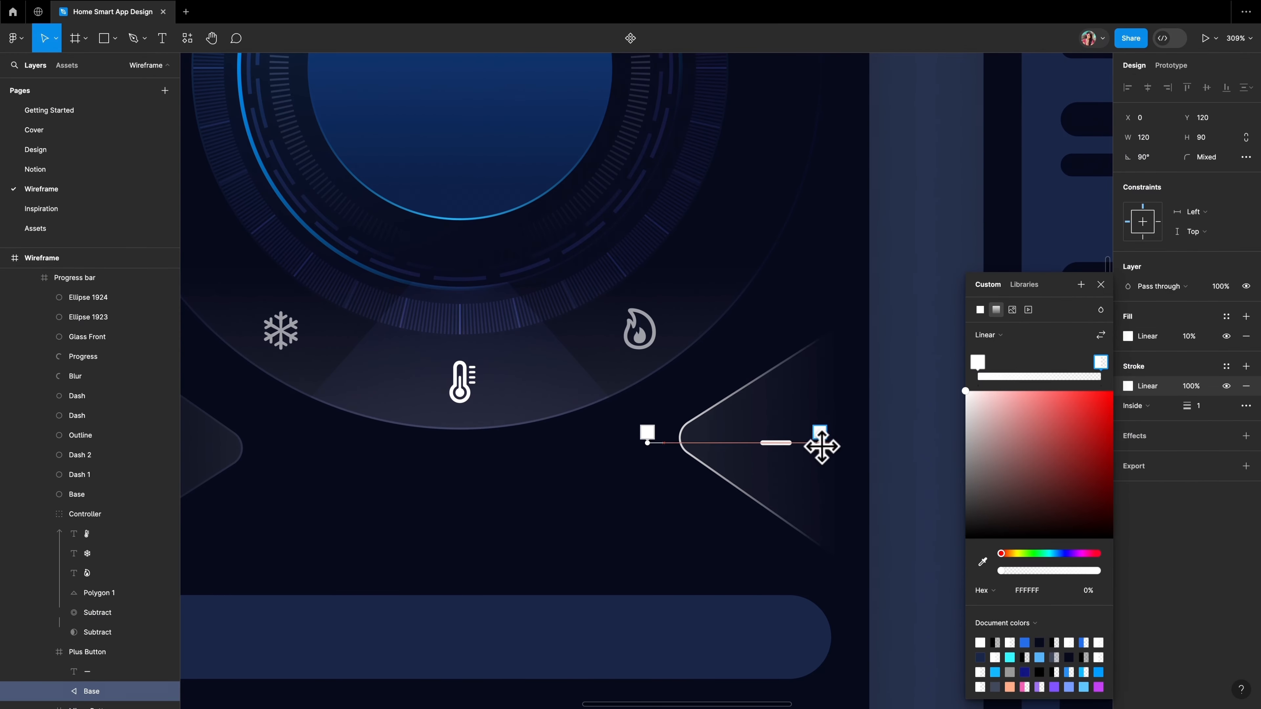
click(1203, 397)
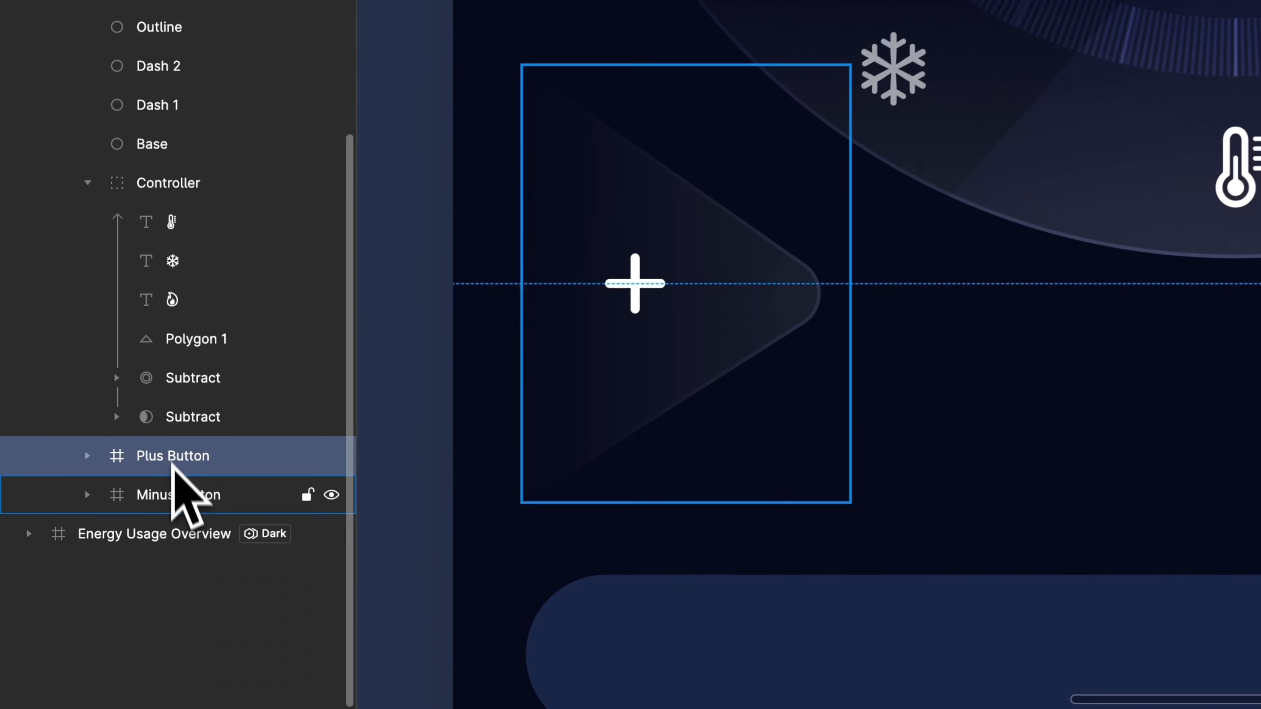
- Group the Plus Button and Minus Button layers and name the group TemperatureControl
shift+click(71, 663)
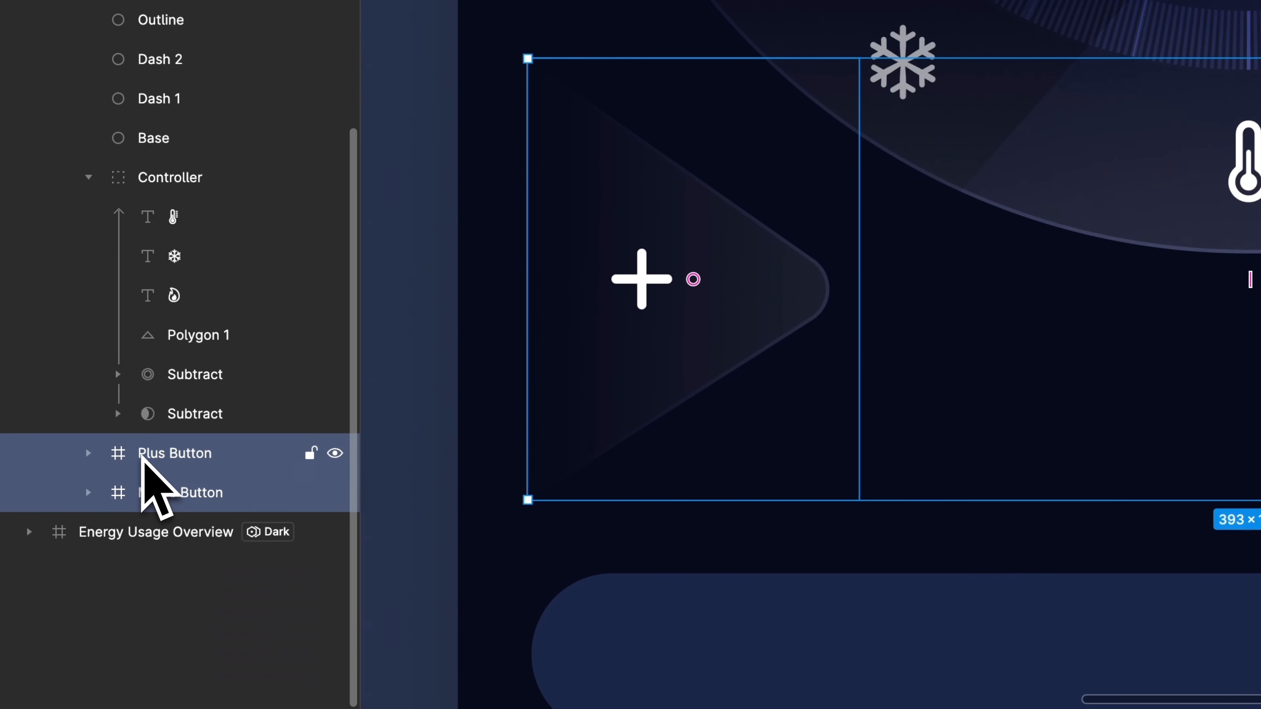
key(ctrl+g)
double_click(144, 453)
text(TemperatureControl)
key(Return)
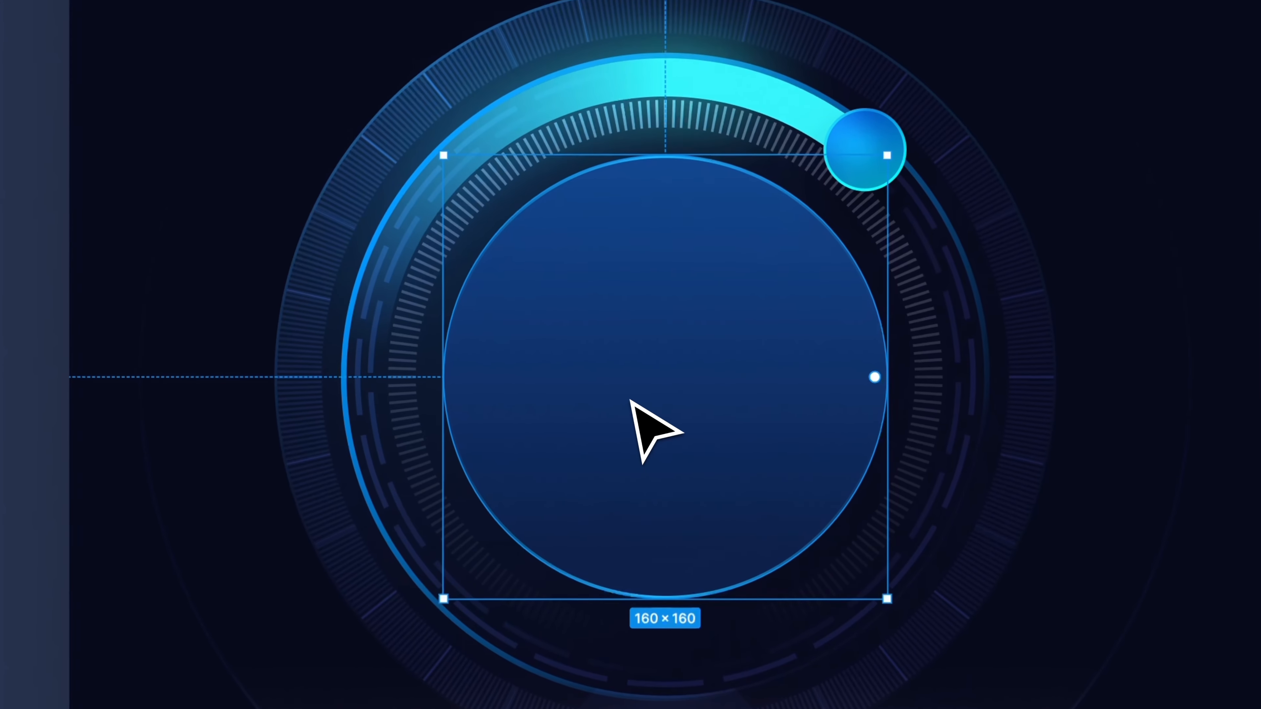
- Add a 20°C label inside the blue center disc and open its text style choices
key(r)
drag(574, 312, 744, 433)
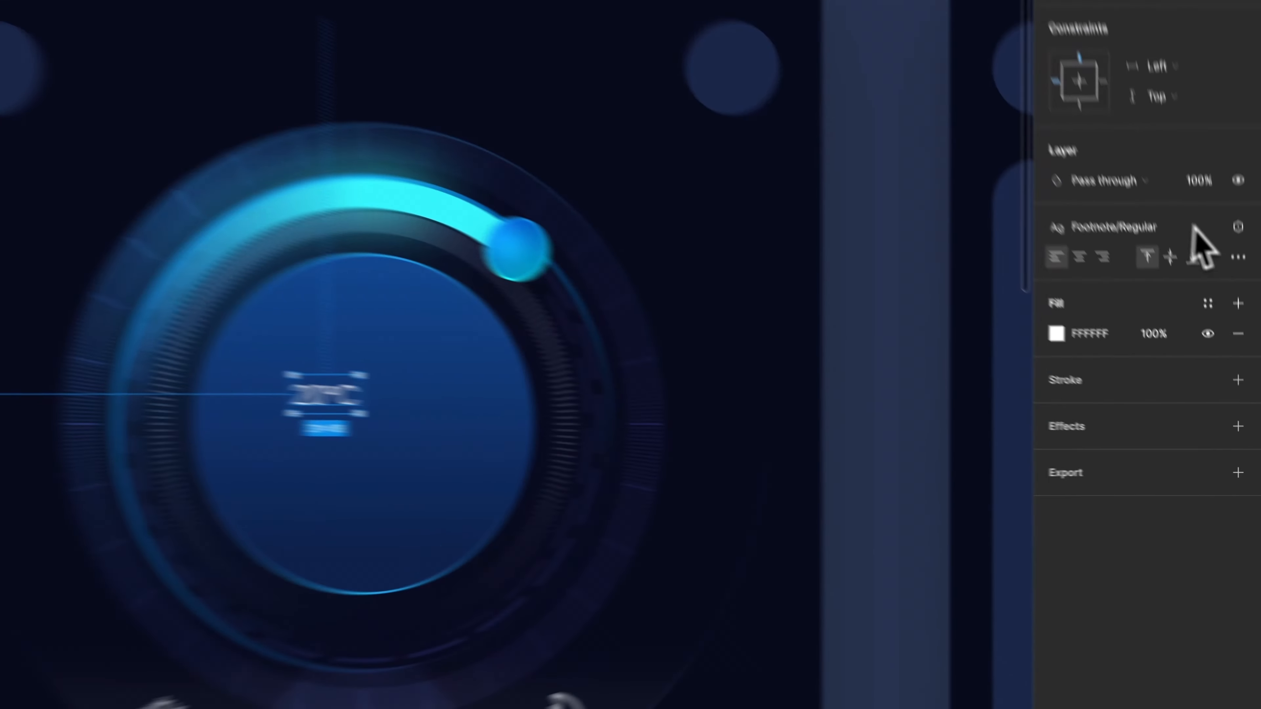
click(1130, 155)
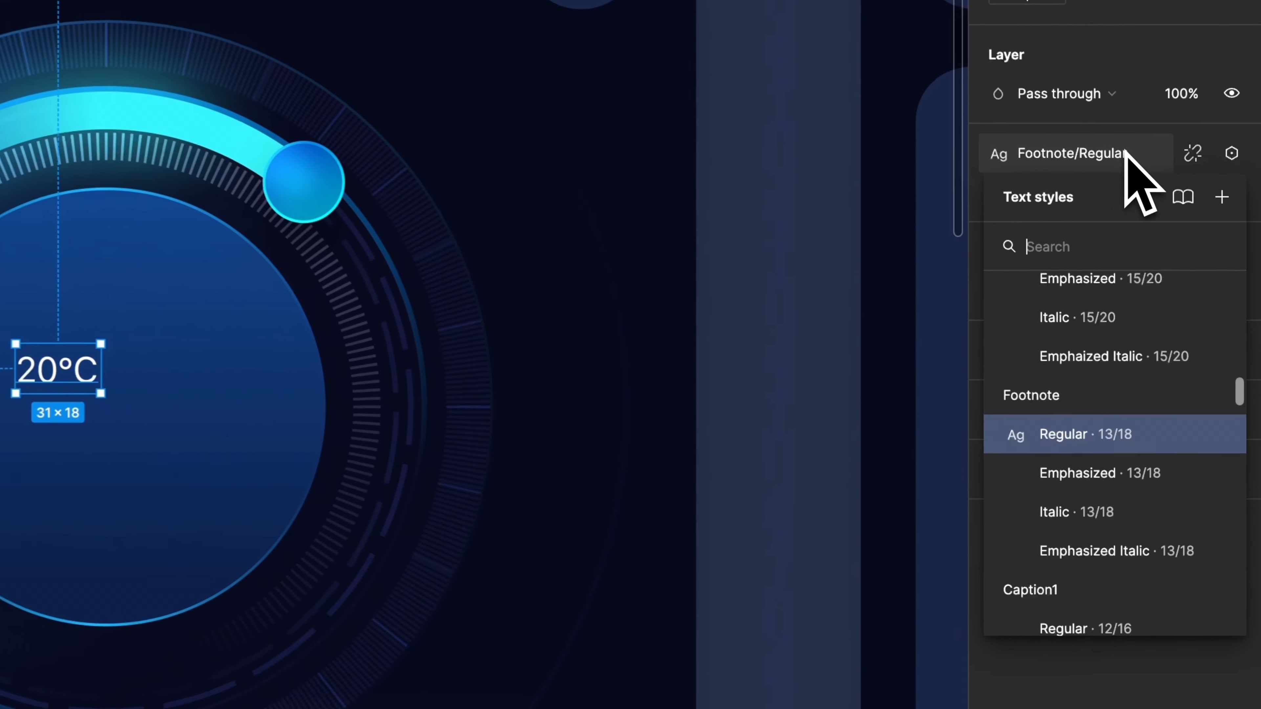
- Apply the Title1/Emphasized text style to the 20°C reading in the dial and place a copy beyond the dial's left edge
scroll(1077, 363, up, 10)
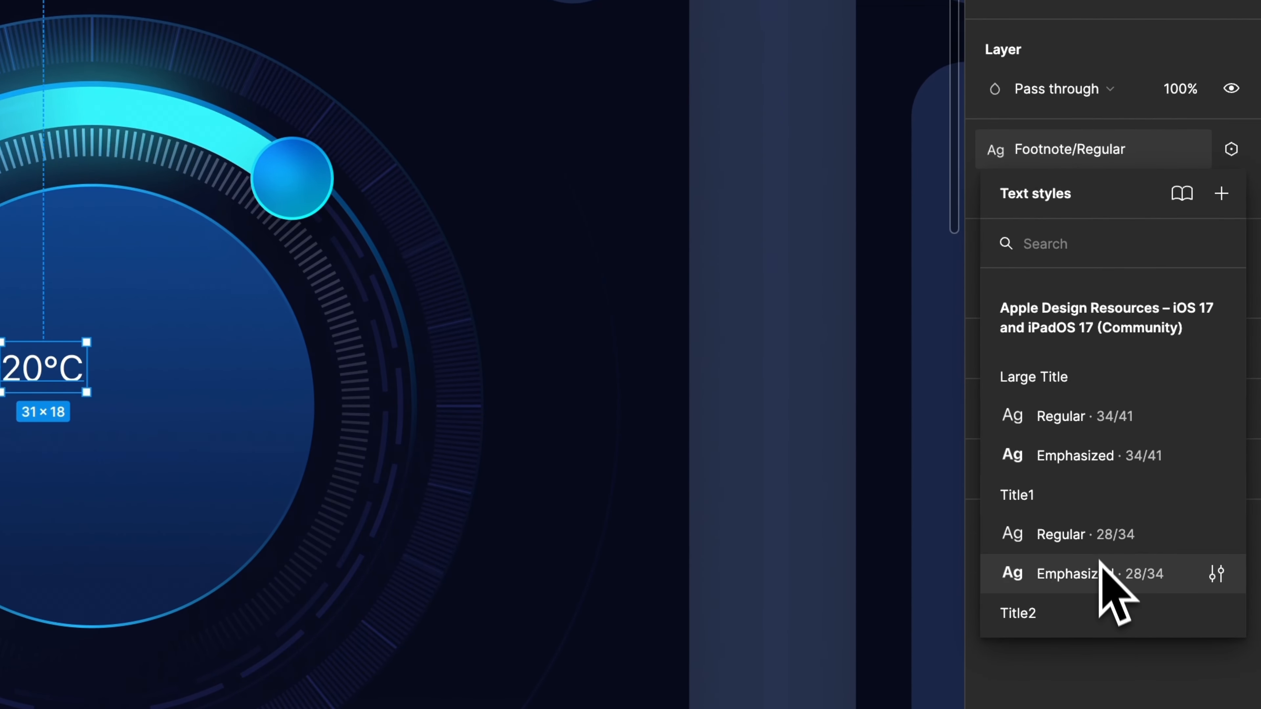
click(1100, 572)
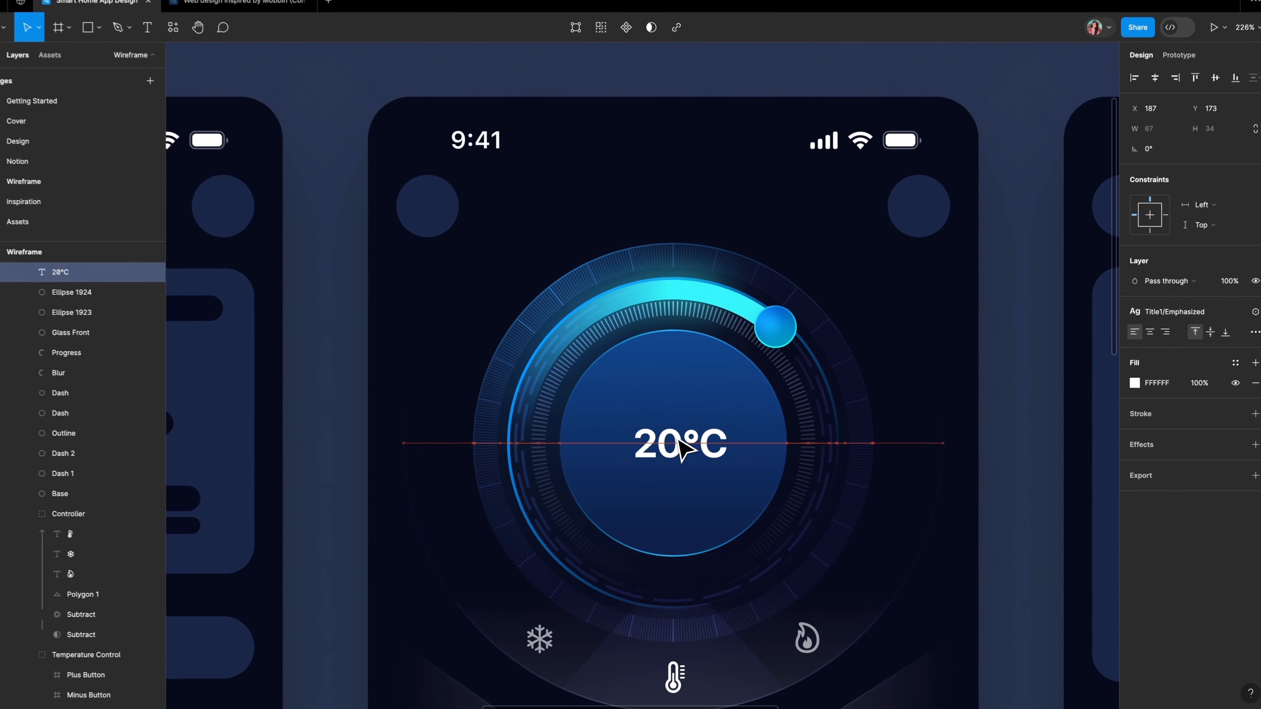
drag(678, 447, 399, 431)
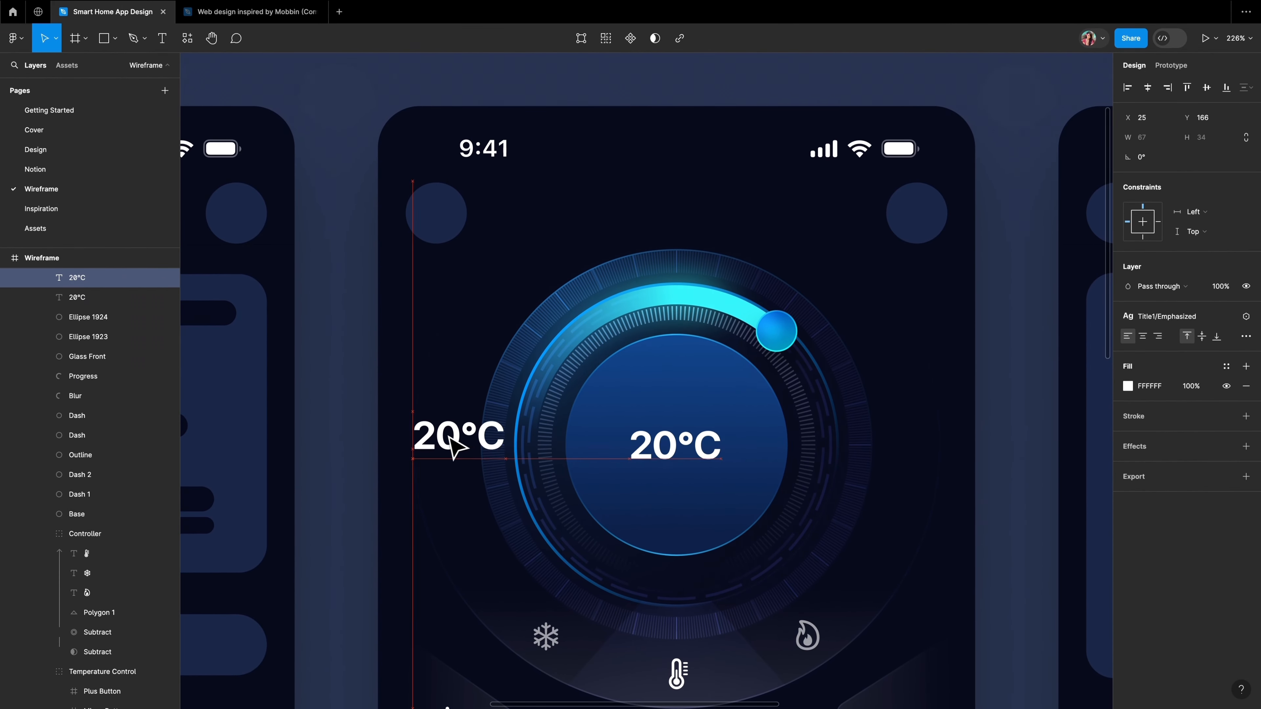
- Change the copied temperature label's text to 10°C
double_click(452, 446)
text(10)
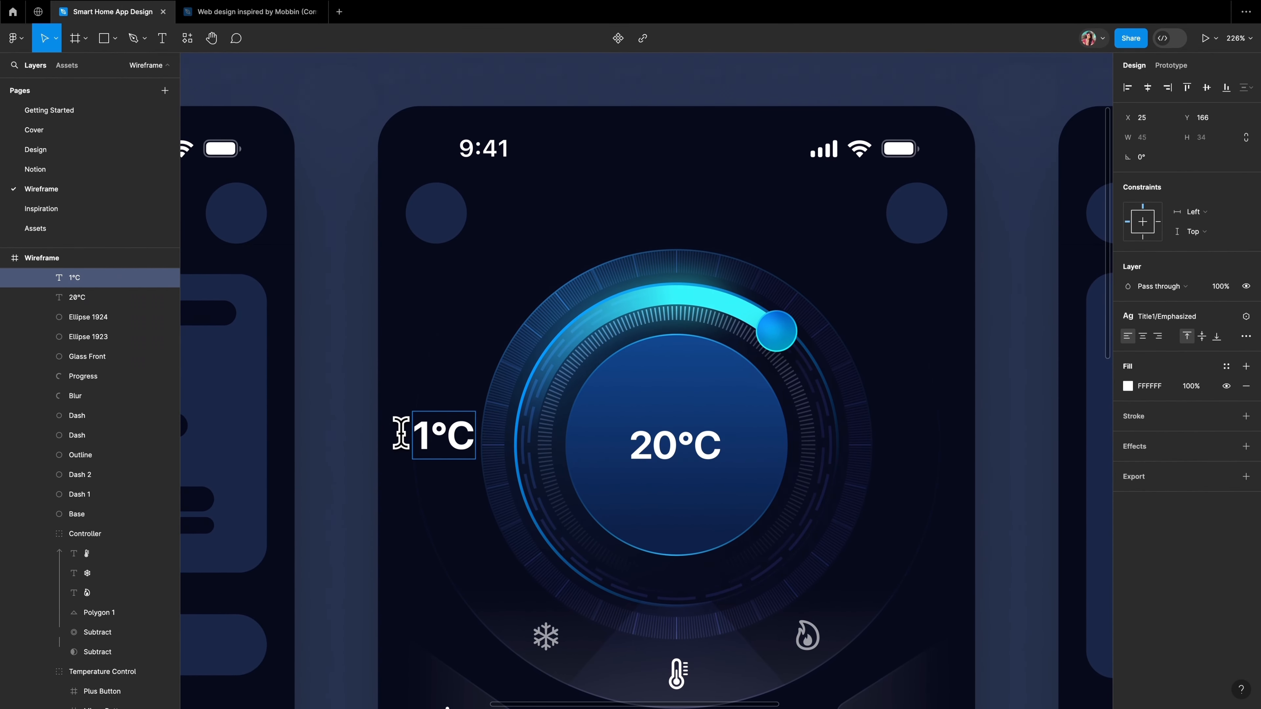
key(Escape)
- Apply the Footnote/Regular text style to the 10°C label and shift it slightly down and closer to the dial
click(1197, 316)
text(foot)
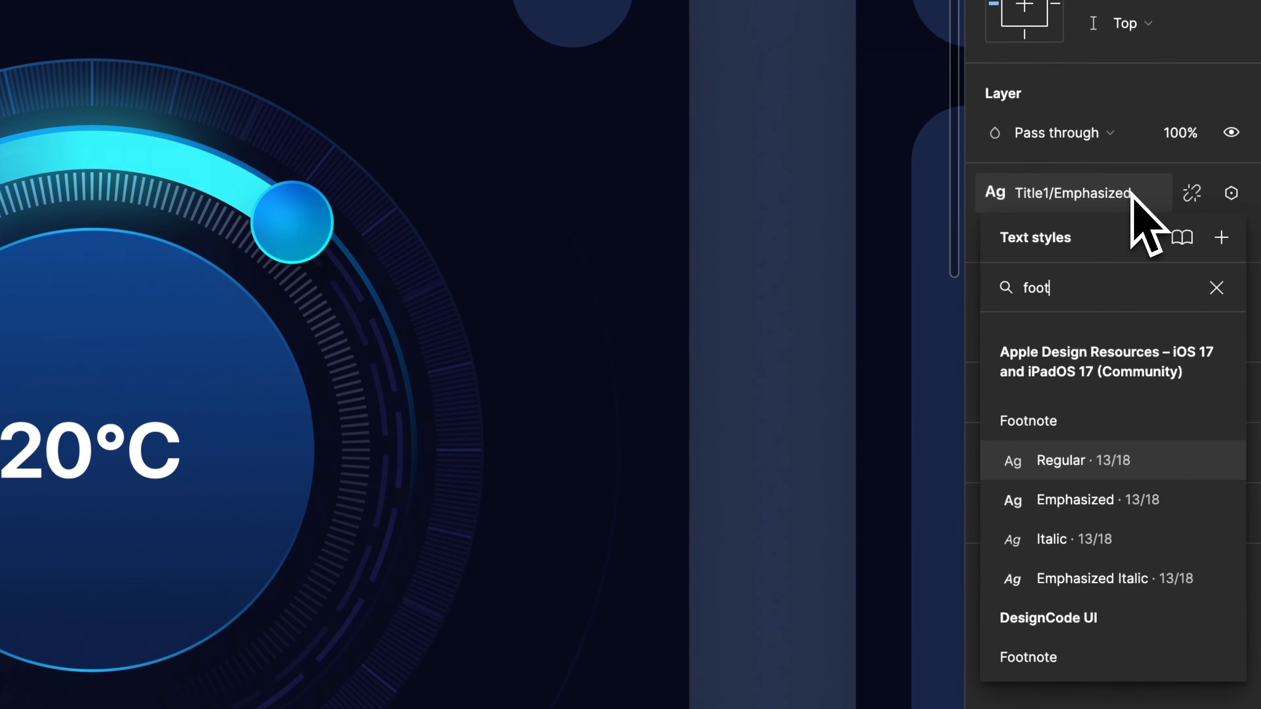
text(note)
click(1060, 466)
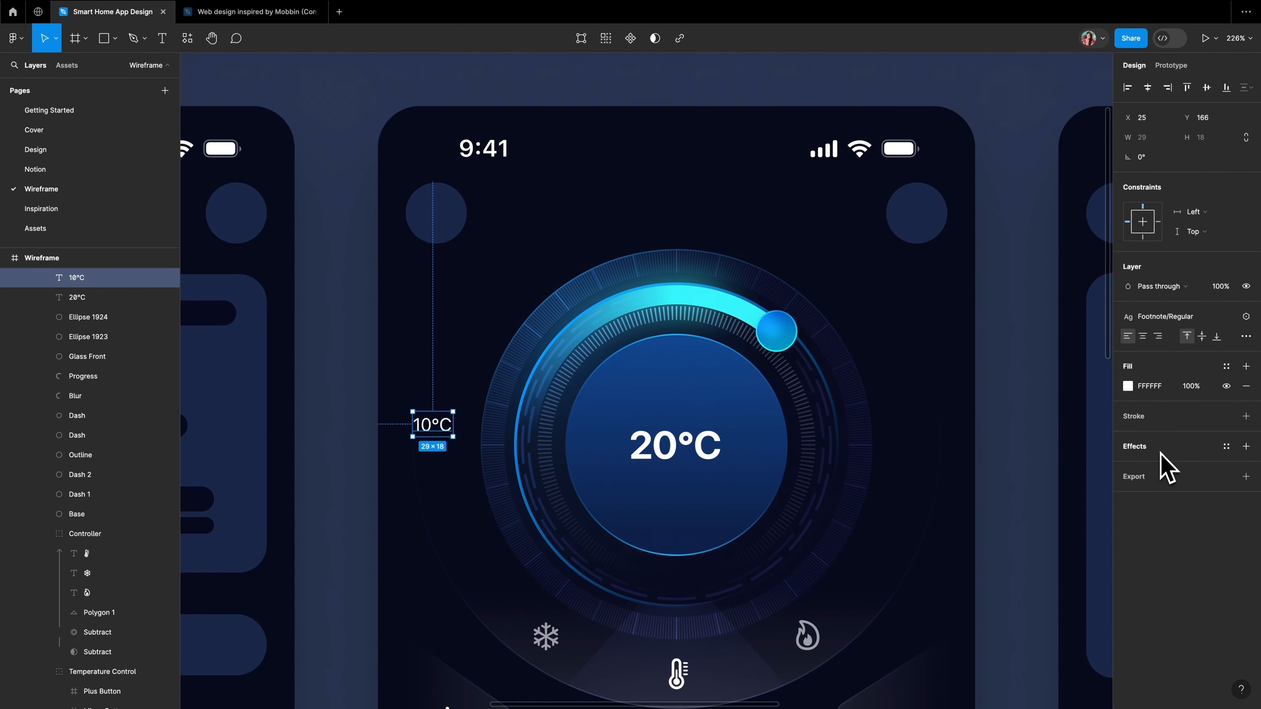
drag(442, 444, 459, 479)
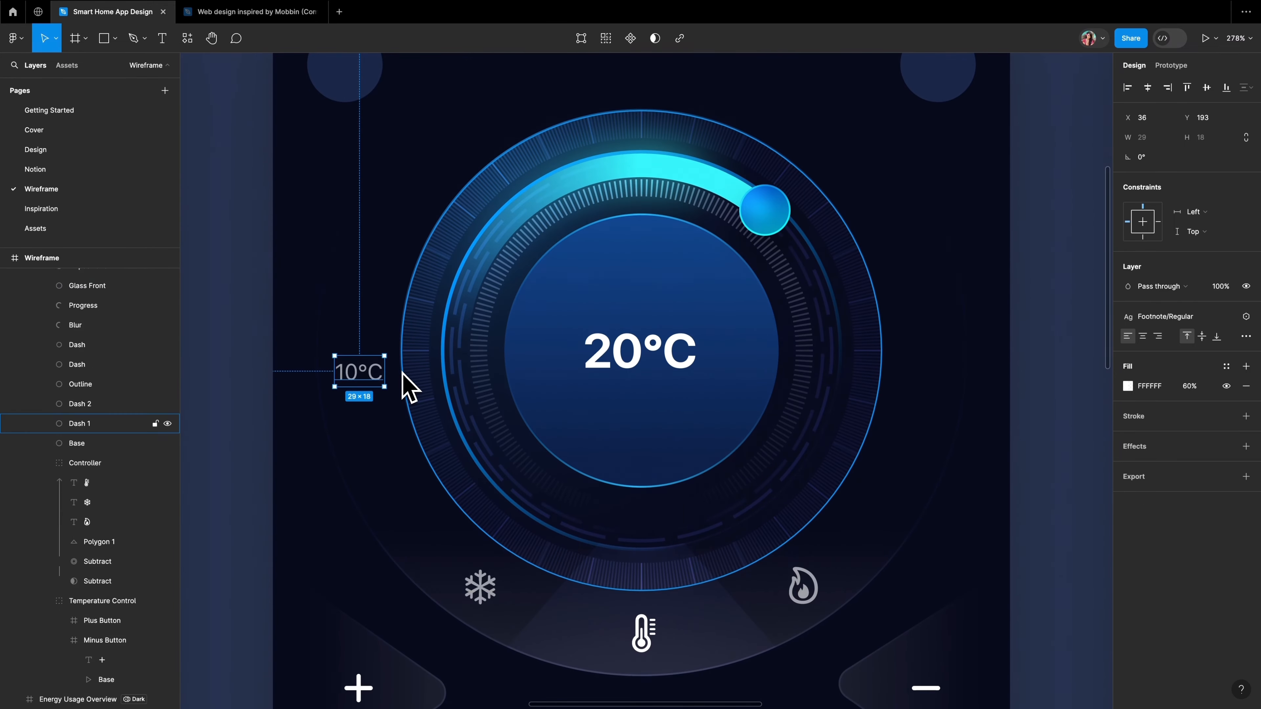
- Duplicate the 10°C label to the opposite side of the dial and change the copy to 30°C
key(ctrl+d)
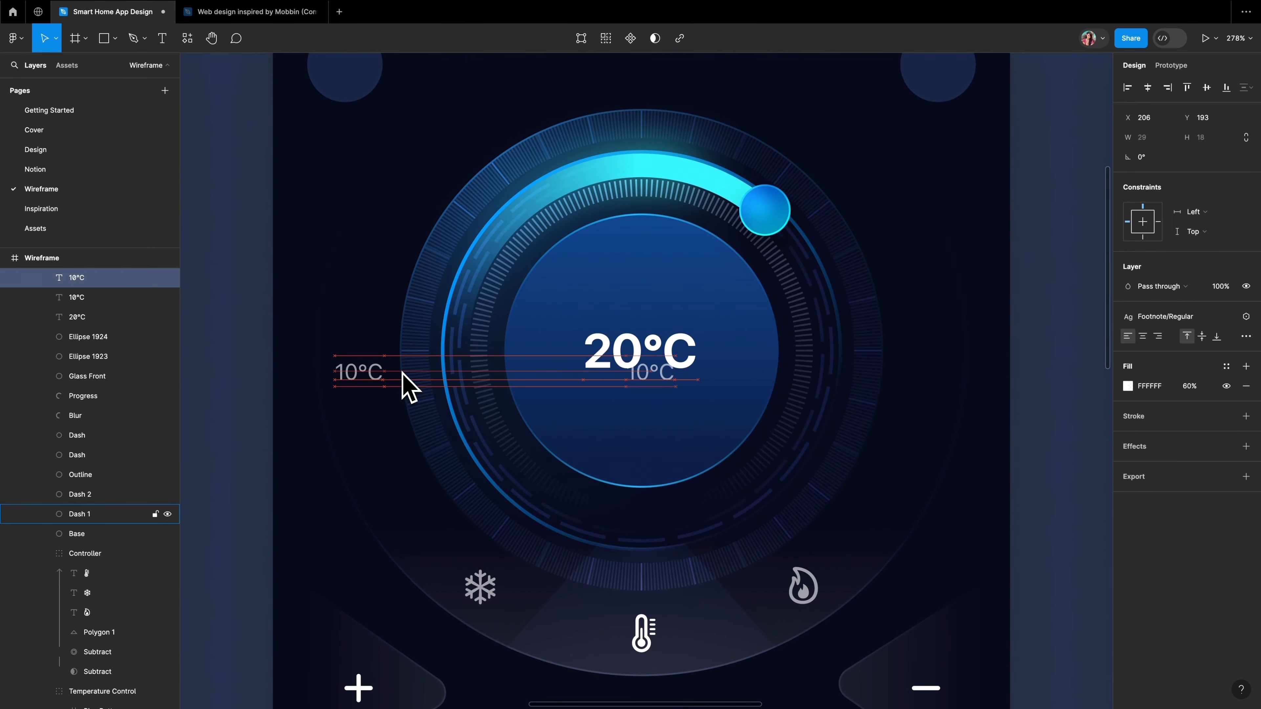
key(Left)
double_click(907, 370)
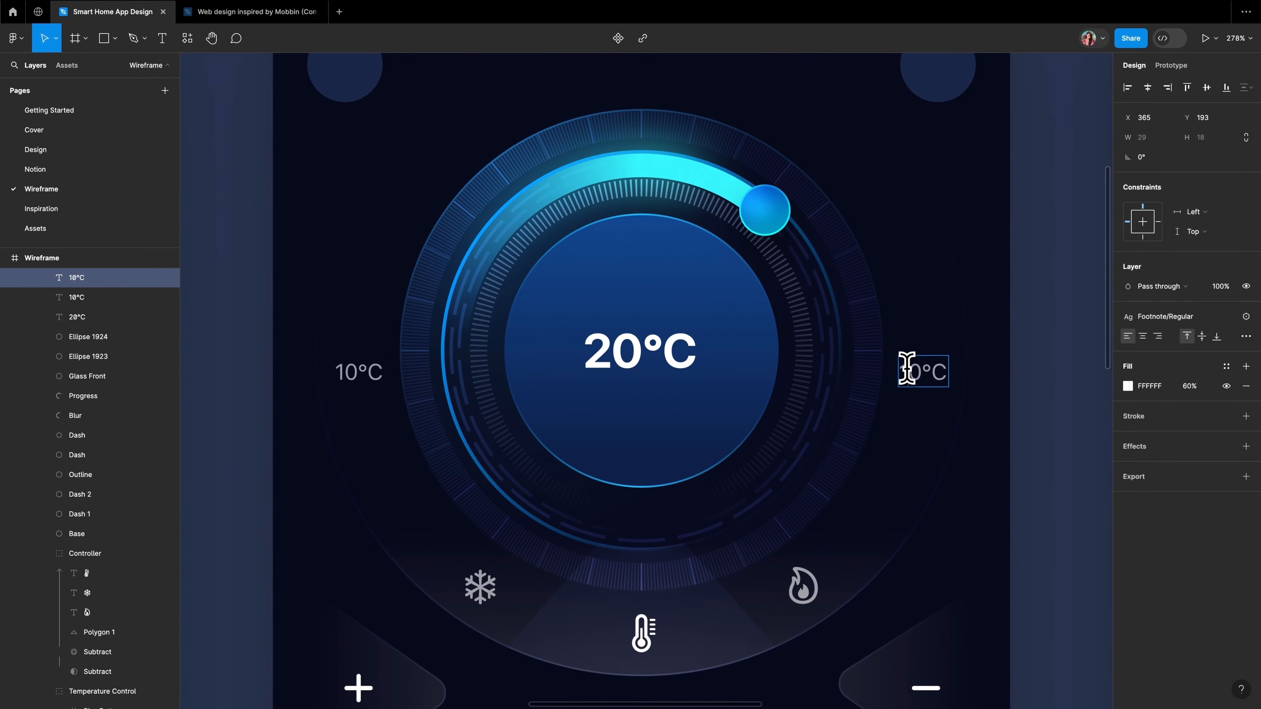
key(Escape)
- Place a copy of the 30°C label horizontally centered at the dial's upper edge, at about X 200, Y 41
drag(934, 390, 644, 113)
scroll(645, 113, up, 3)
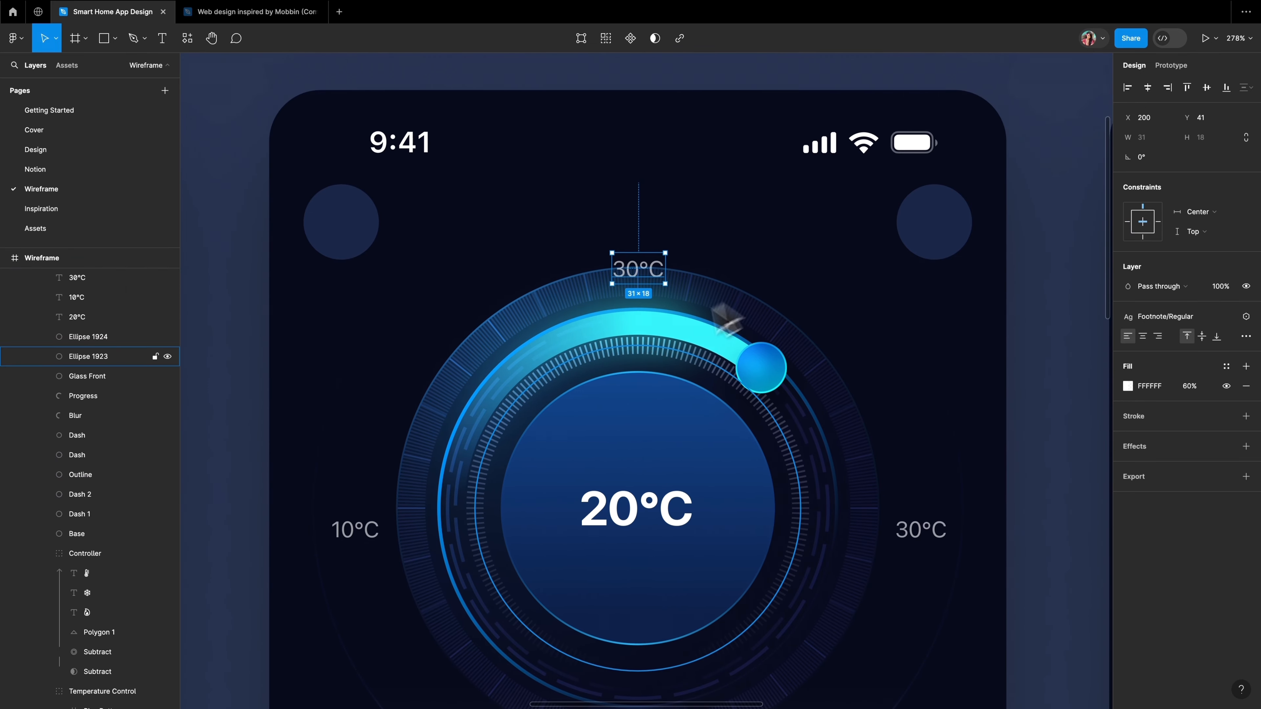
click(219, 450)
- Add a text box about 276 by 58 on the empty canvas reading "Thermostat Schedule"
key(shift+1)
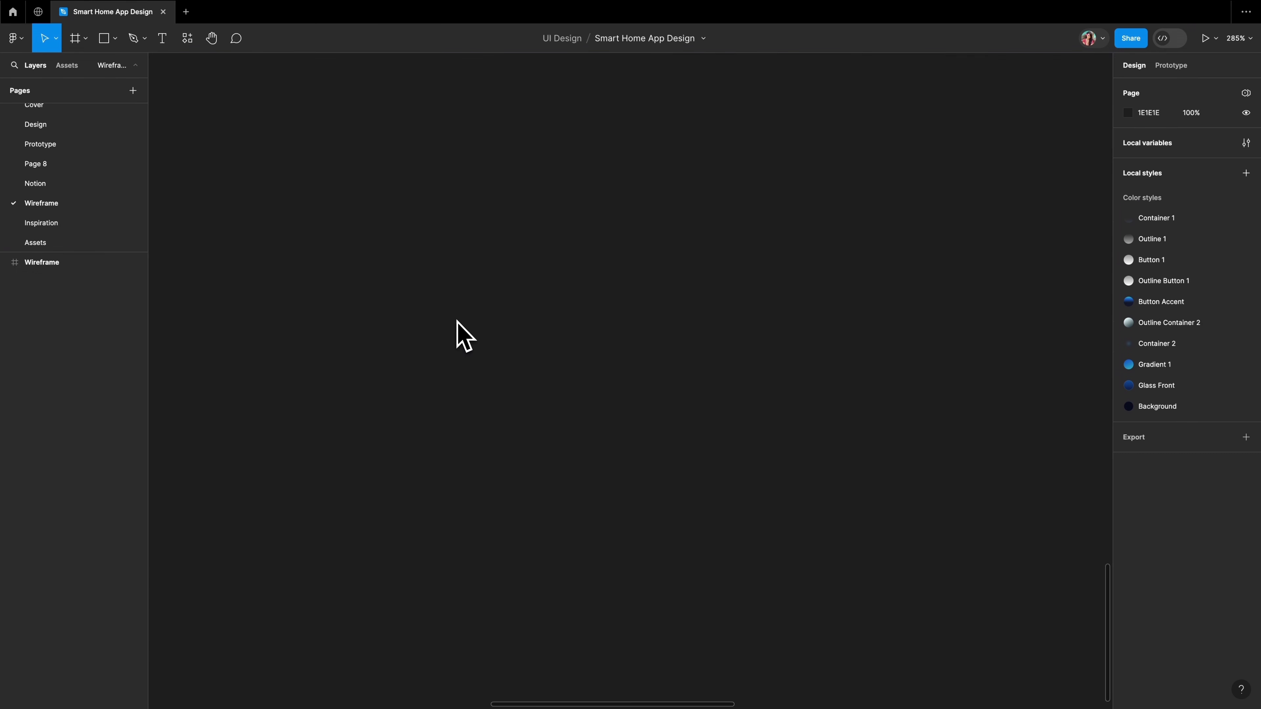
key(t)
drag(354, 299, 840, 401)
text(Thermostat)
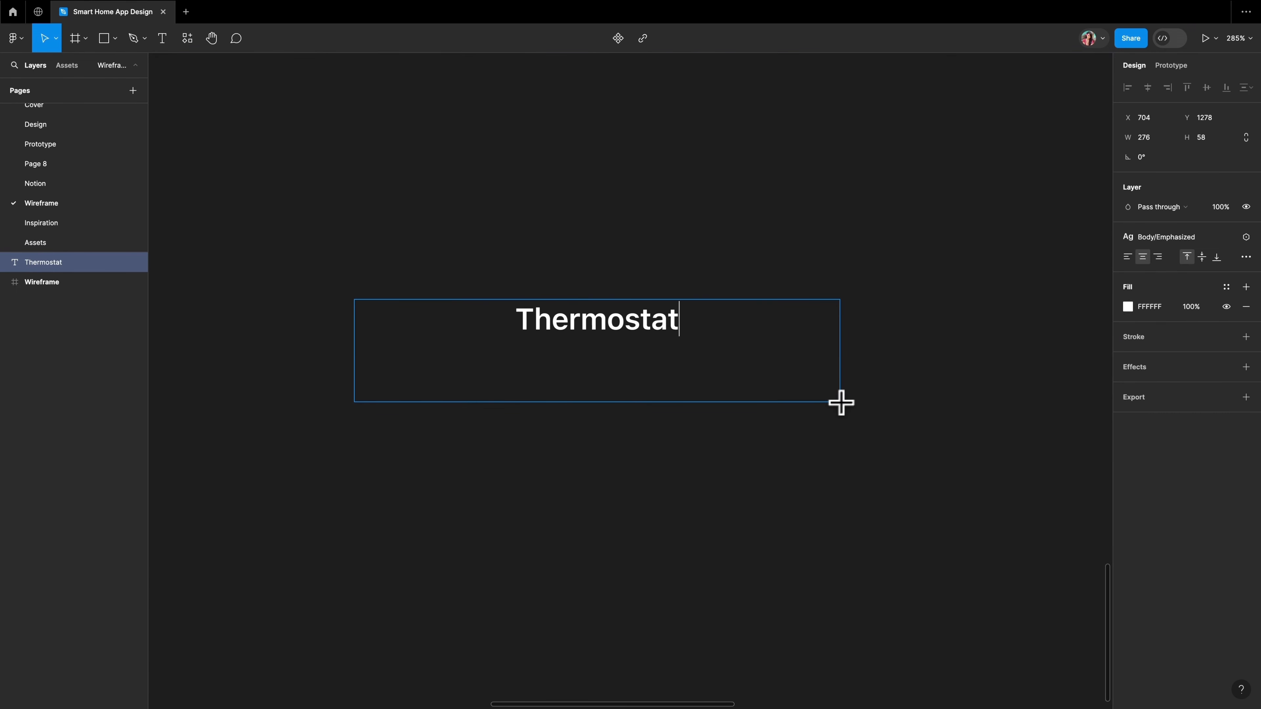
text( Schedule)
- Keep the Body/Emphasized style on the Thermostat Schedule text and set its resizing to auto width
click(1167, 237)
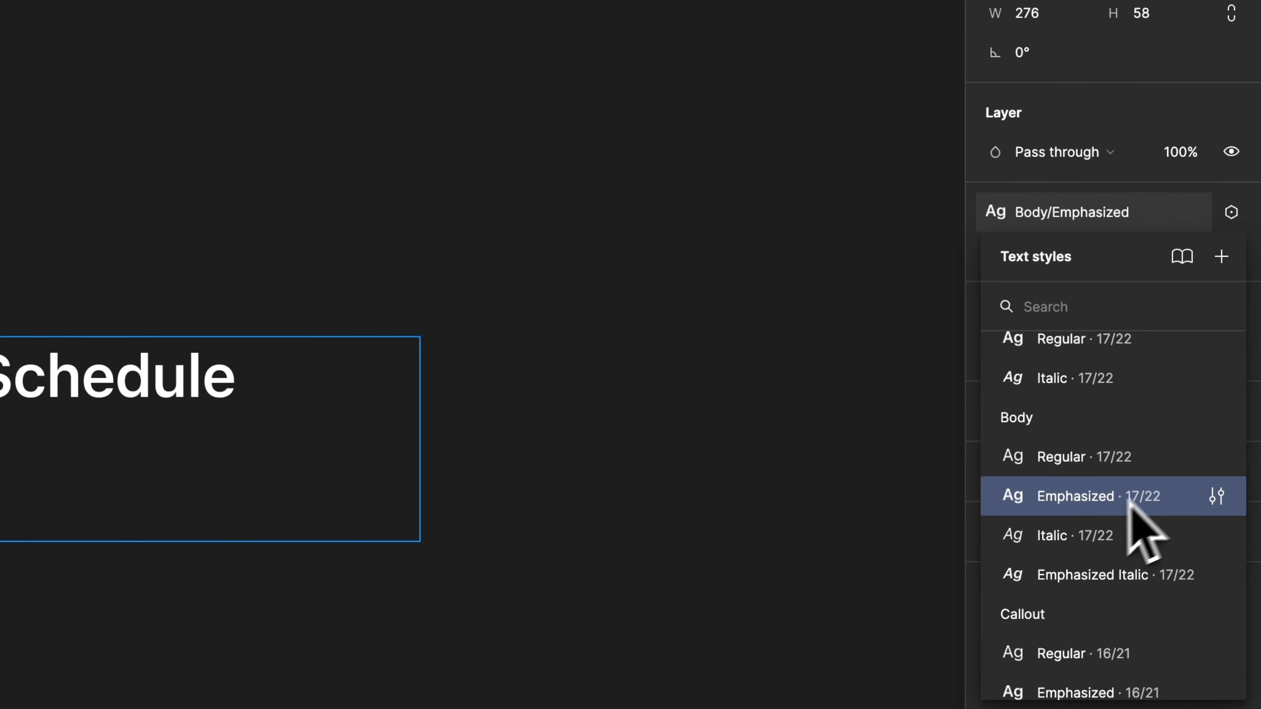
click(1184, 380)
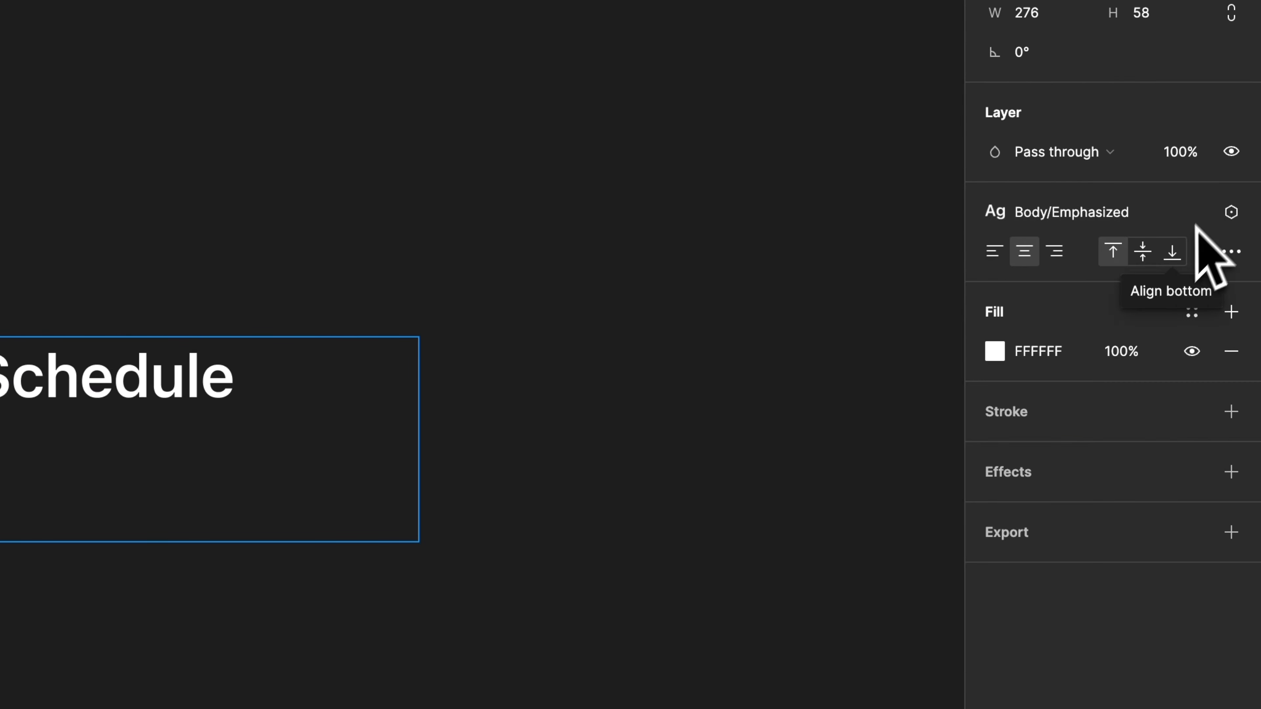
click(1232, 251)
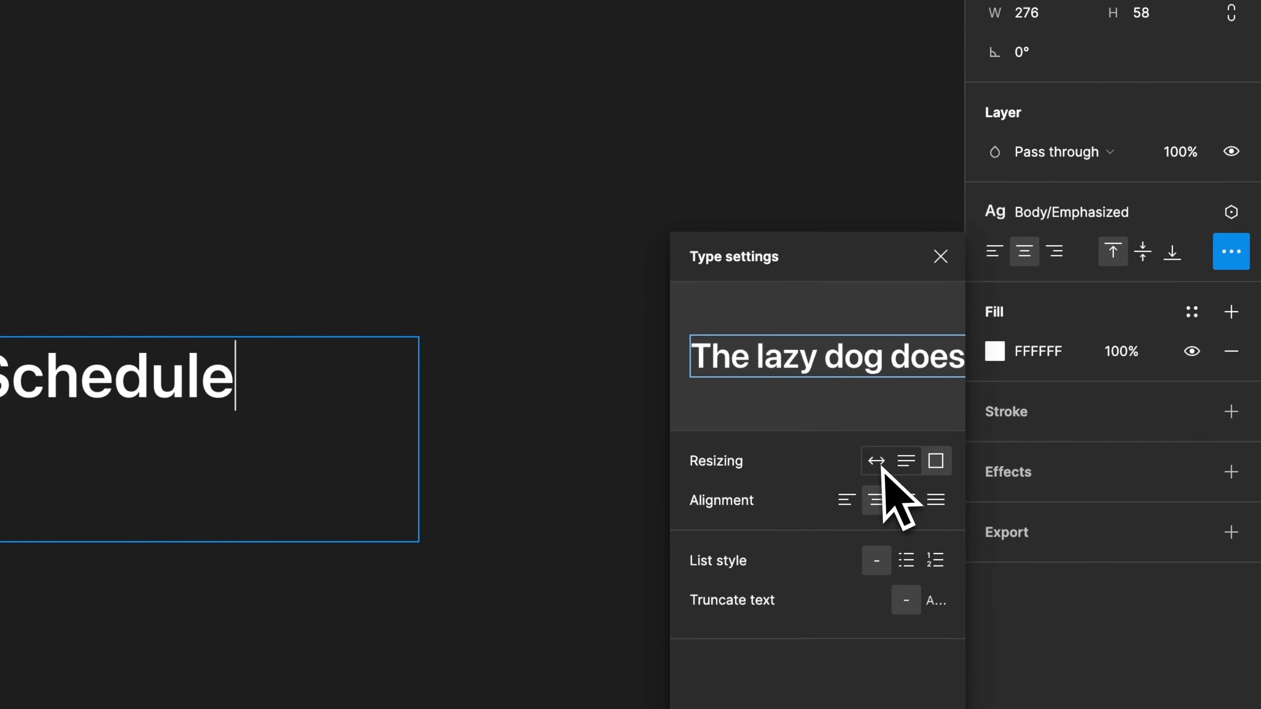
click(877, 461)
key(Escape)
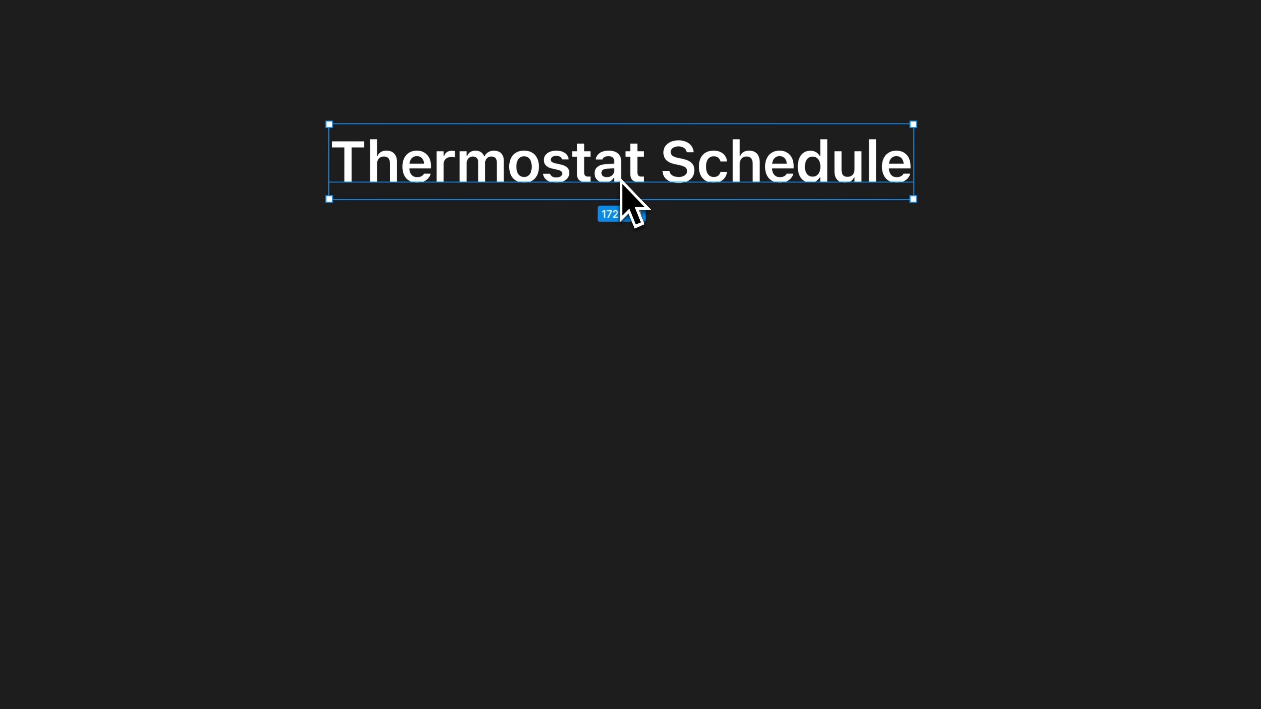
- Wrap the Thermostat Schedule text in an auto layout frame and set the frame's width to 390
key(shift+a)
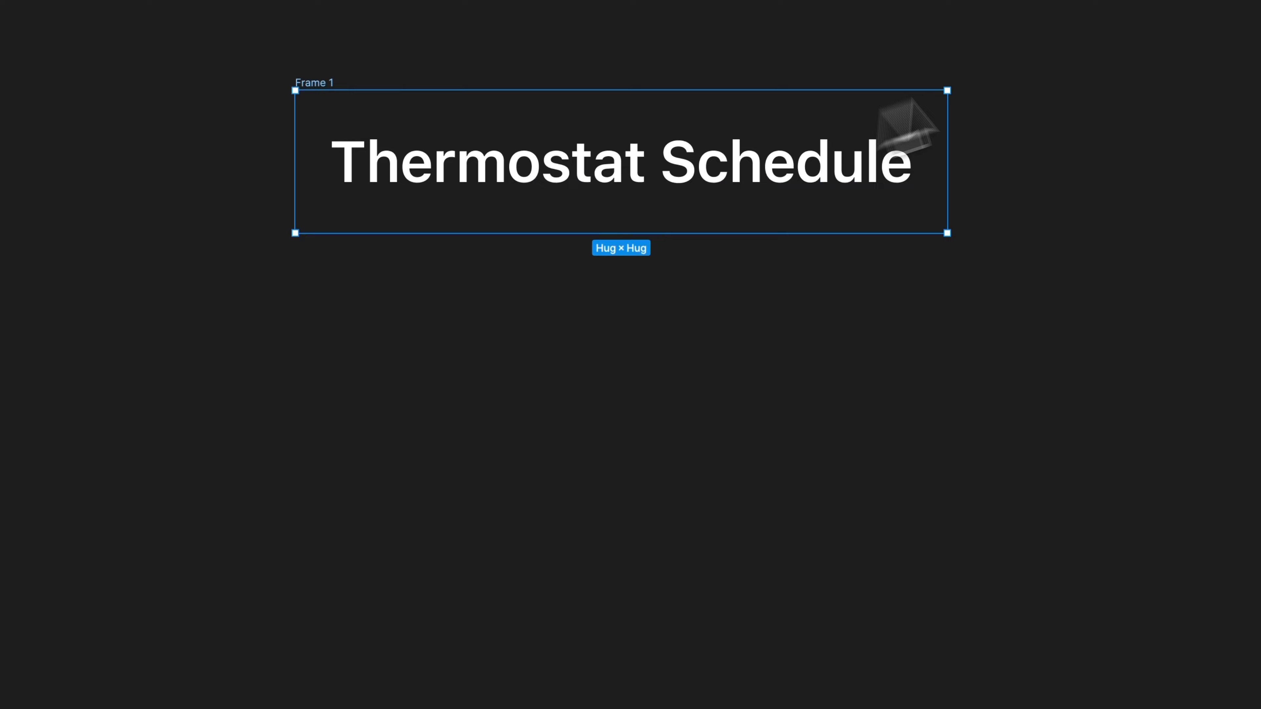
click(1093, 234)
text(390)
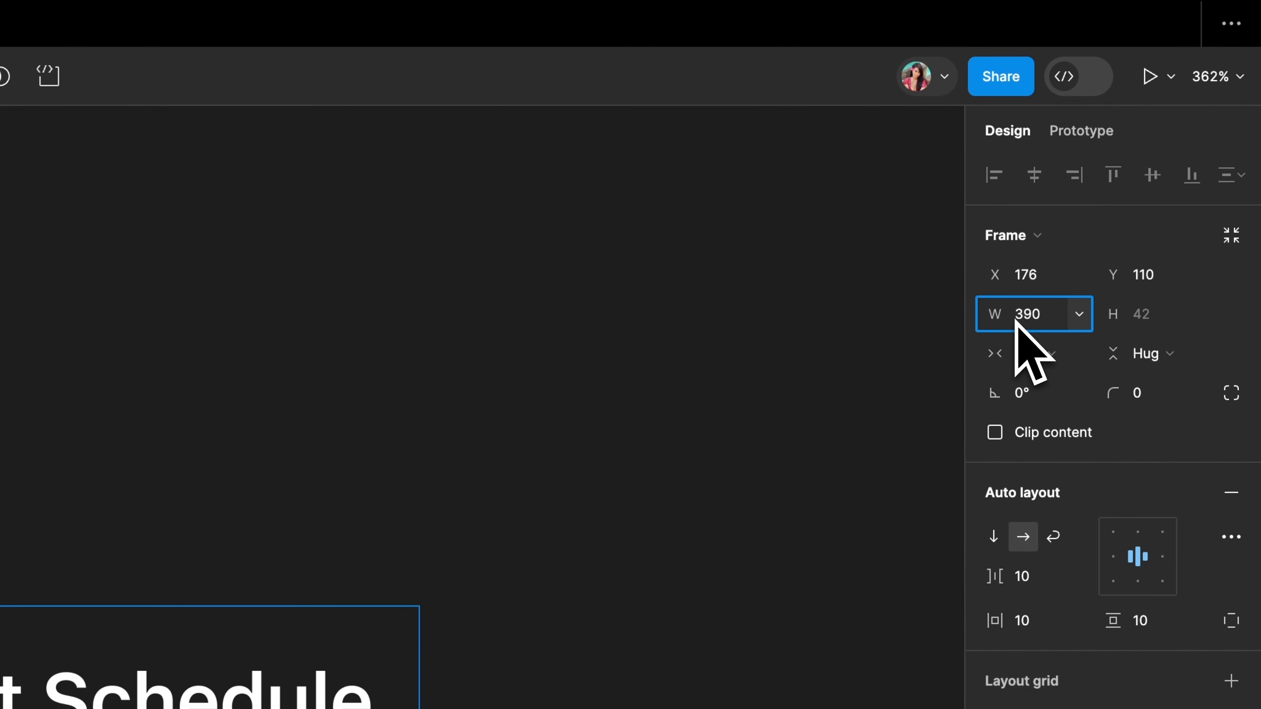
- Give the frame a linear gradient fill running vertically from its upper to its lower edge, with an added middle stop
click(1247, 418)
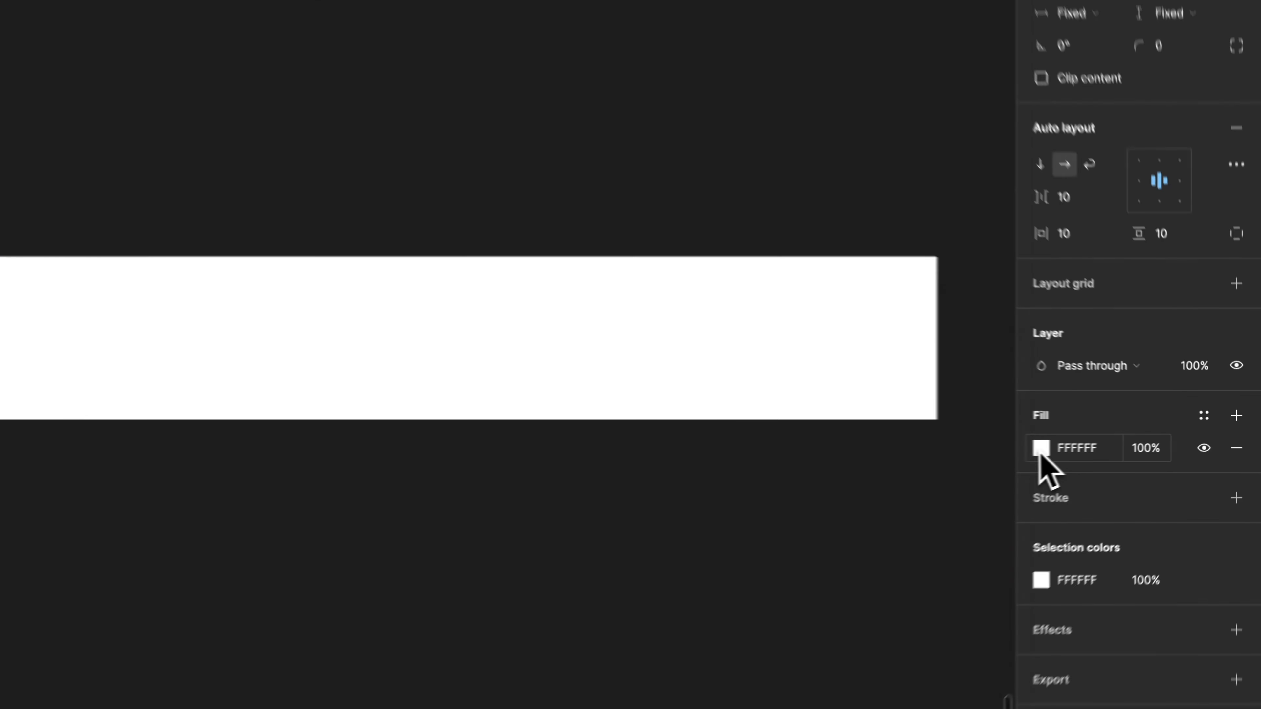
click(1041, 448)
click(729, 329)
drag(14, 333, 602, 234)
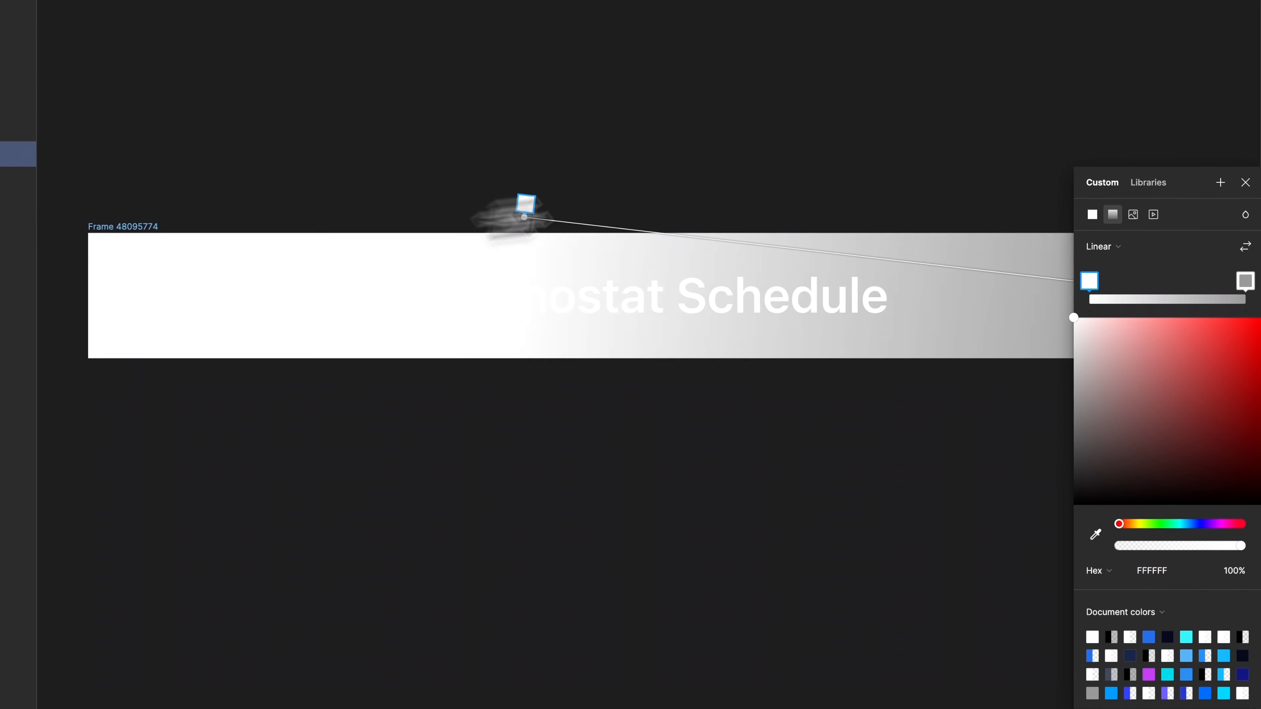
scroll(720, 260, right, 5)
drag(972, 297, 380, 360)
click(388, 292)
- Color the gradient stops 00D7FF, 026DFF and 090F26 downward, then raise the dark stop to about 74% and the middle stop slightly
click(388, 234)
drag(1167, 571, 1098, 583)
text(00D7FF)
key(Return)
click(388, 292)
text(026DFF)
click(388, 358)
text(090F26)
key(Return)
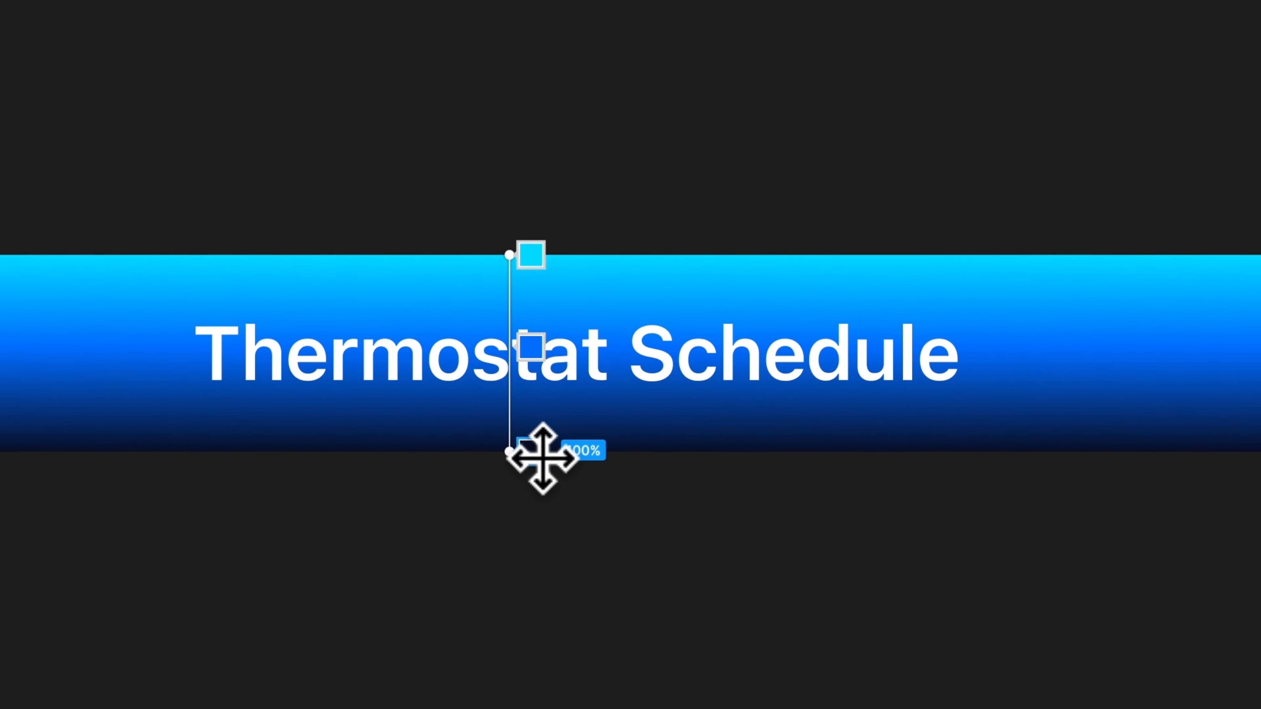
drag(532, 455, 538, 403)
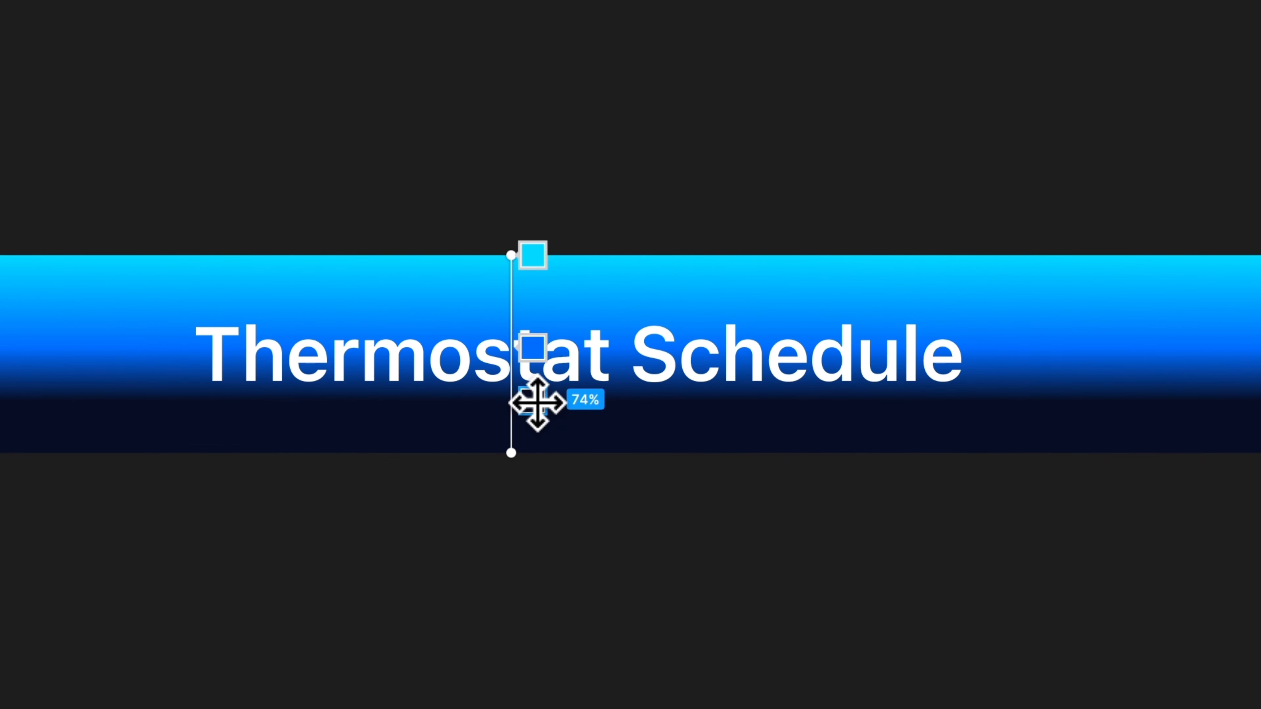
drag(537, 348, 538, 330)
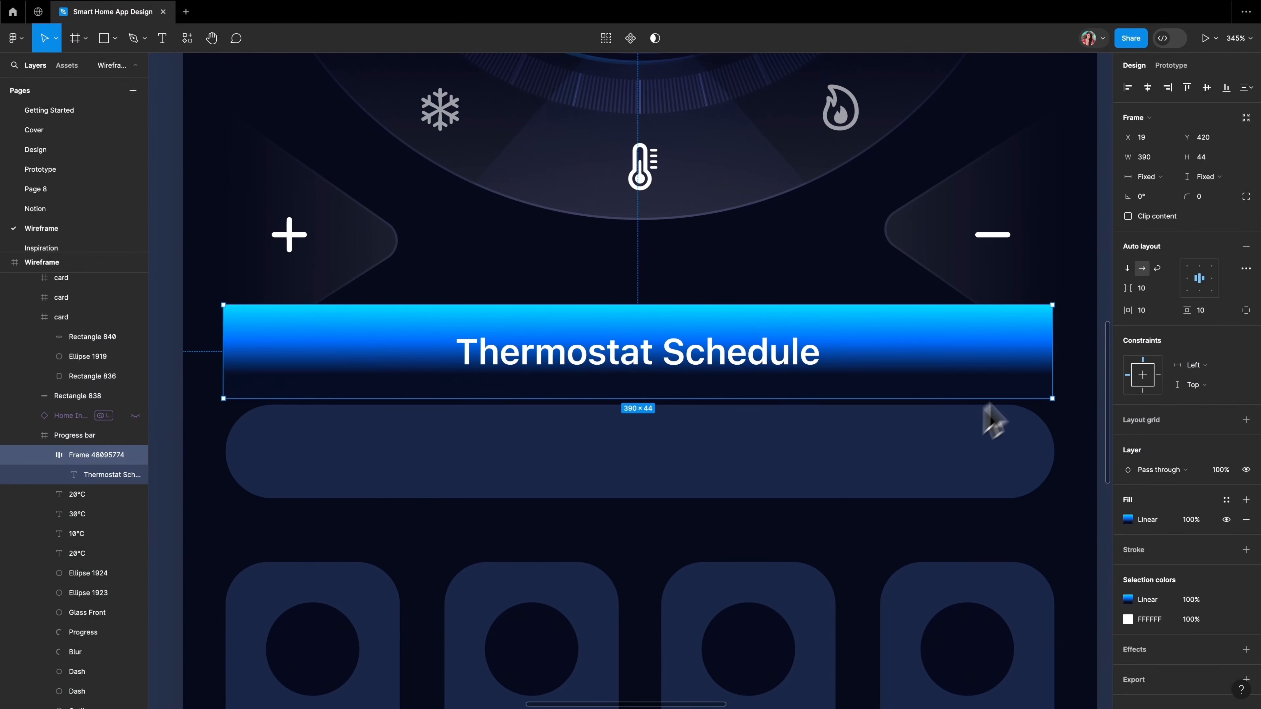
- Set the Thermostat Schedule frame's corner radius to 30 and rename its layer Button
click(1164, 214)
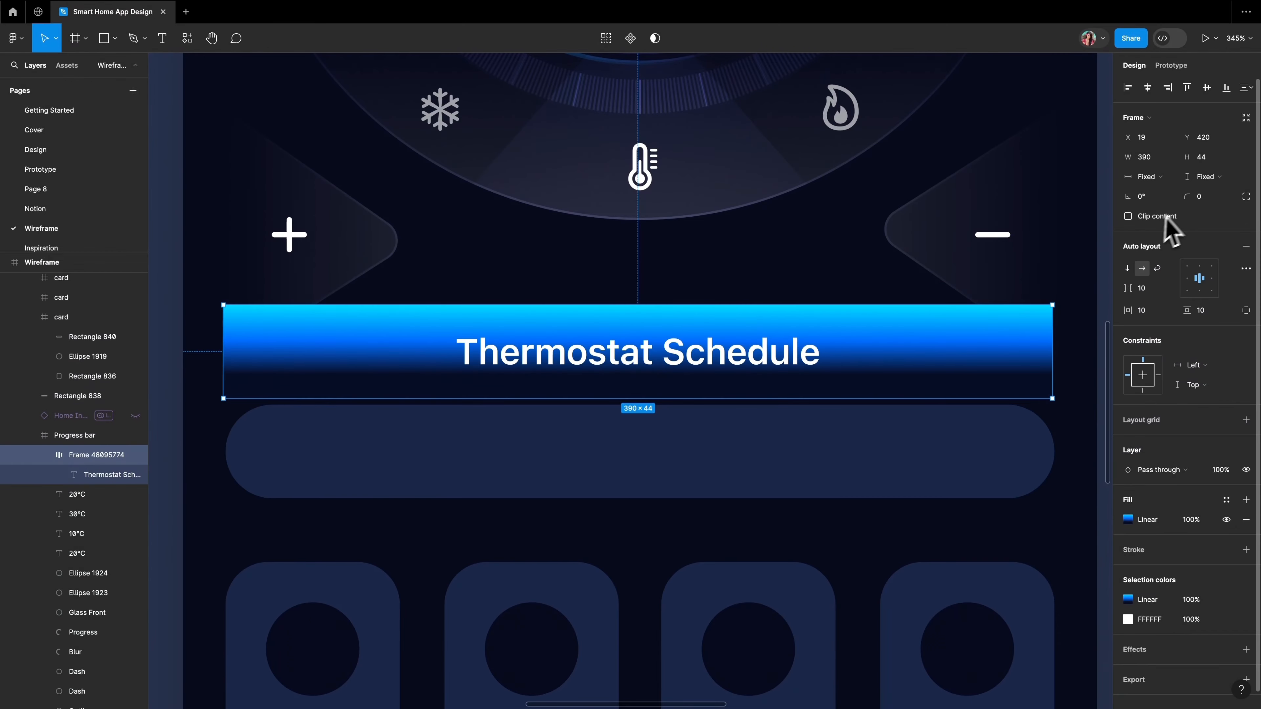
text(30)
key(Return)
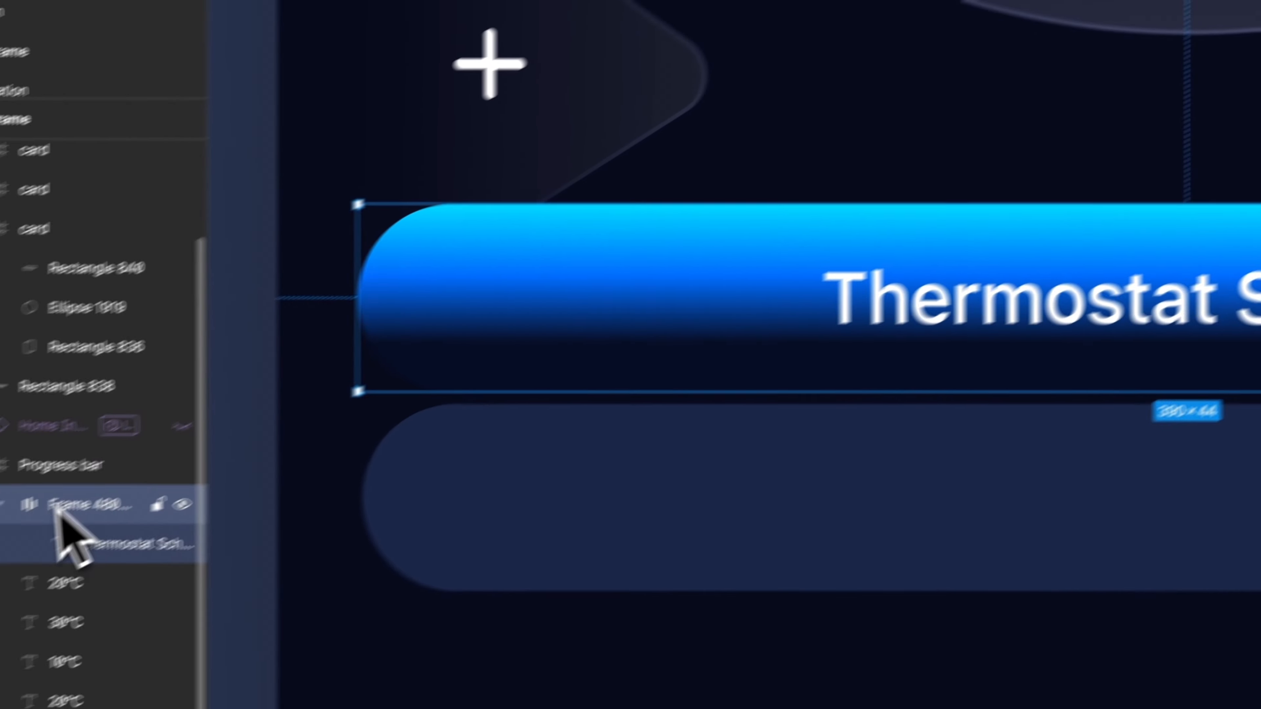
double_click(162, 463)
text(Butto)
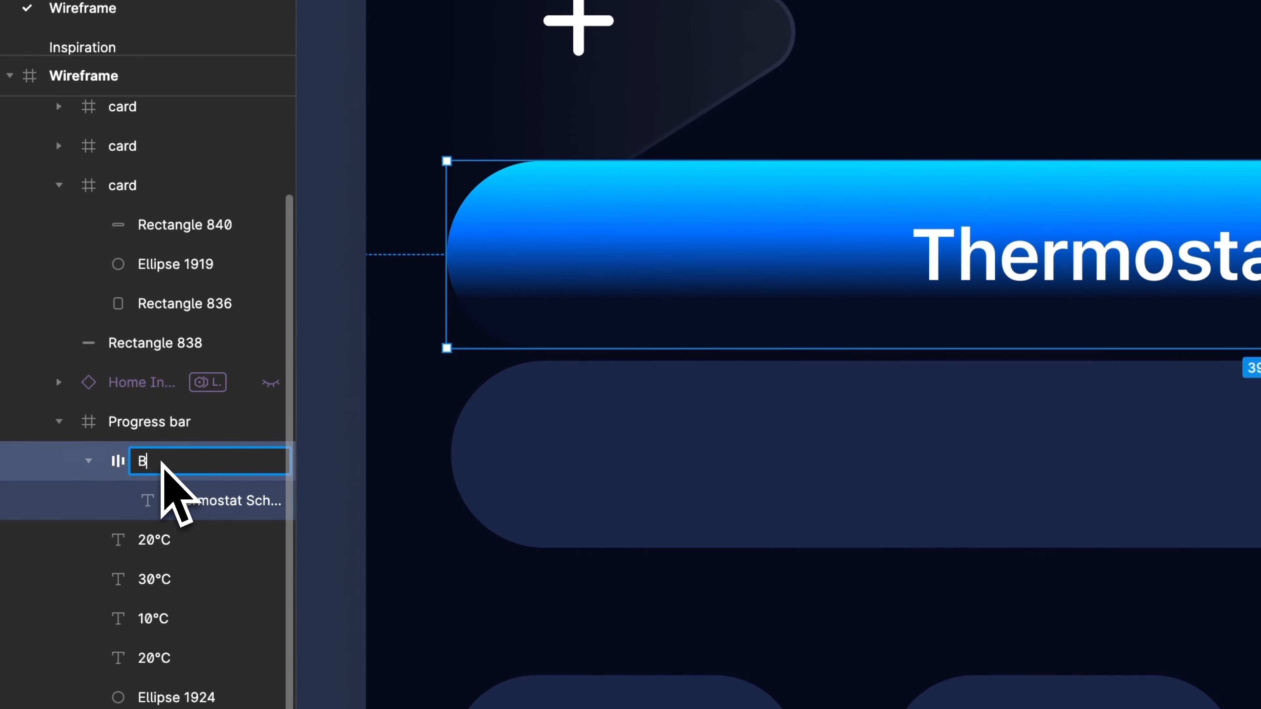
text(n)
- Nest Rectangle 838 in the Button frame as an absolutely positioned, centered background behind the Thermostat Schedule text
drag(149, 354, 168, 494)
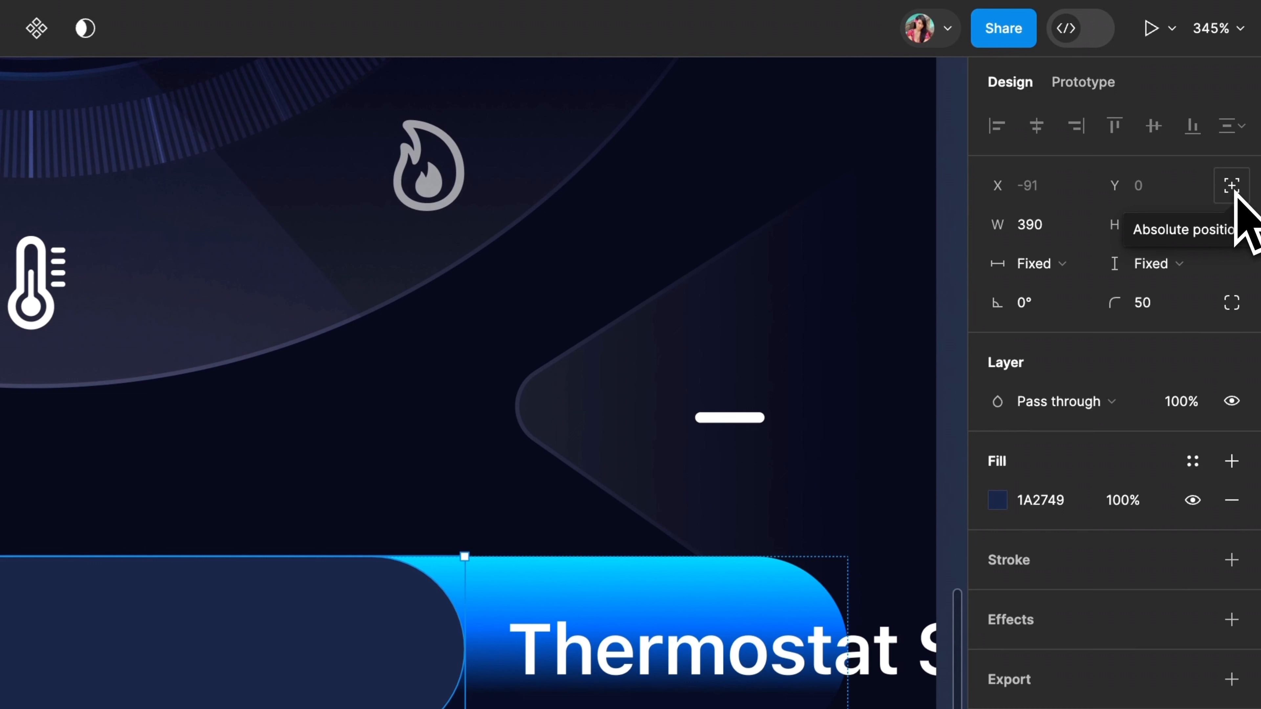
click(1232, 185)
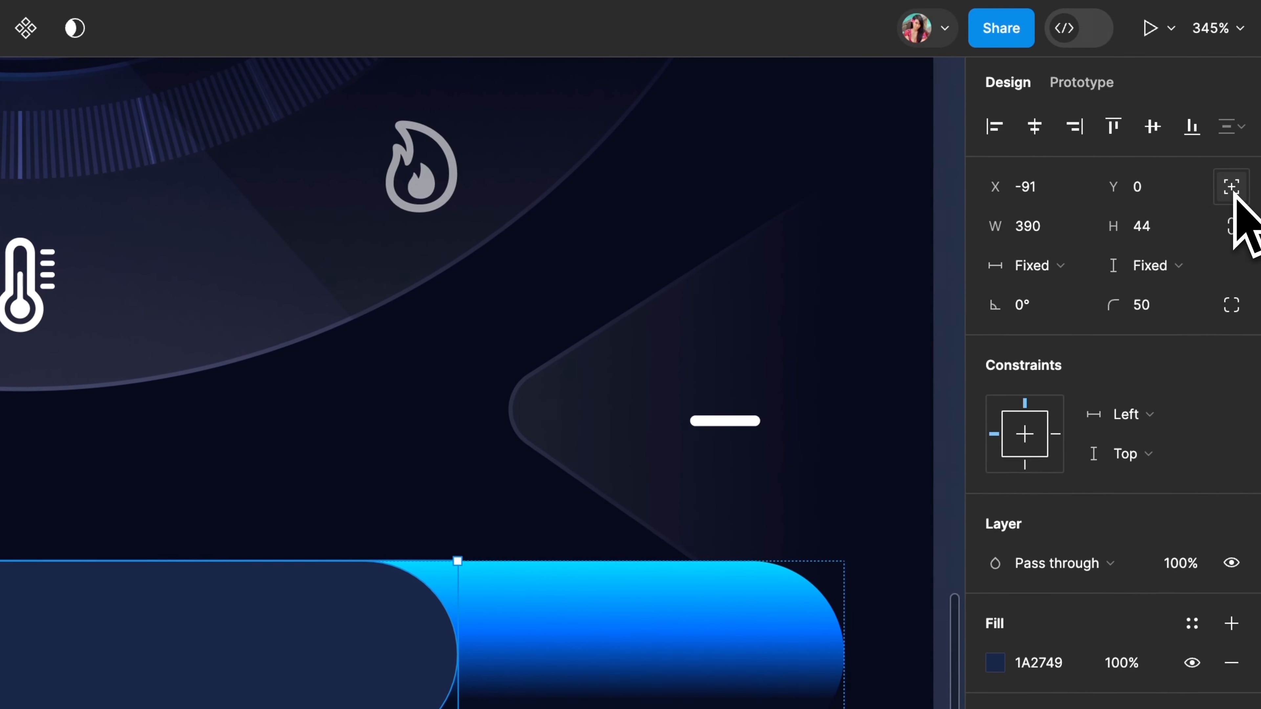
click(1034, 126)
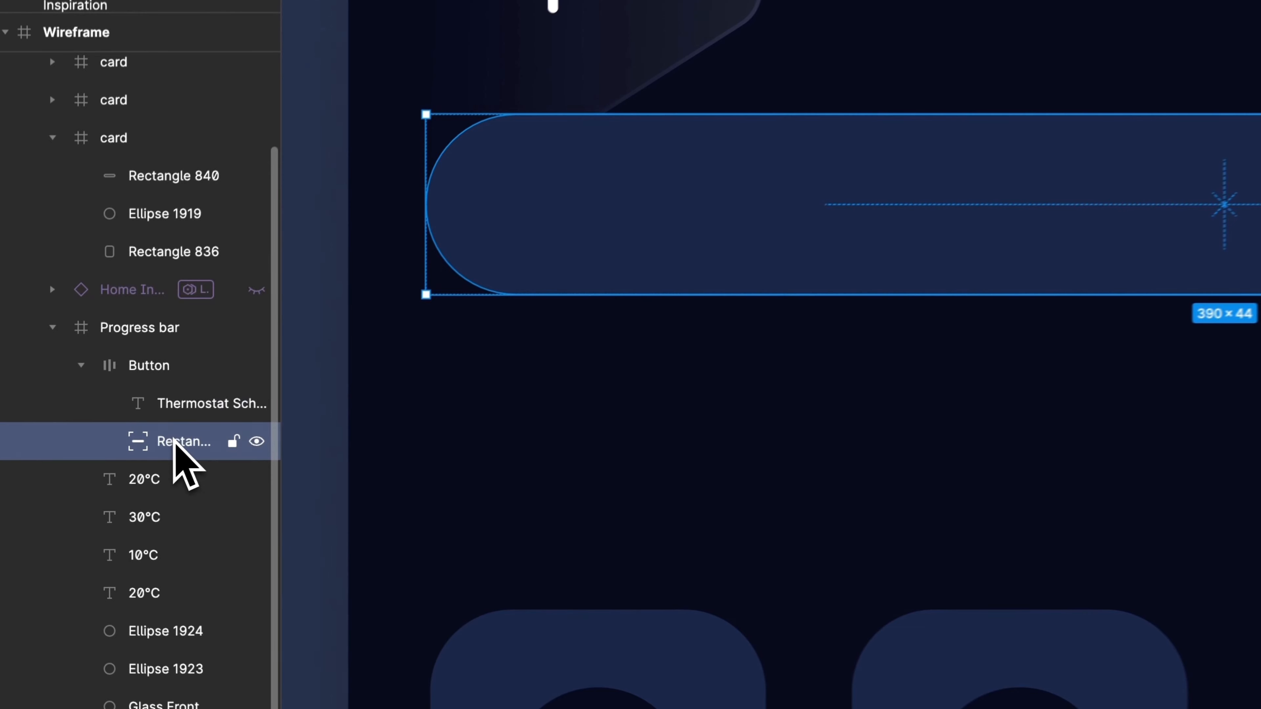
drag(175, 439, 150, 393)
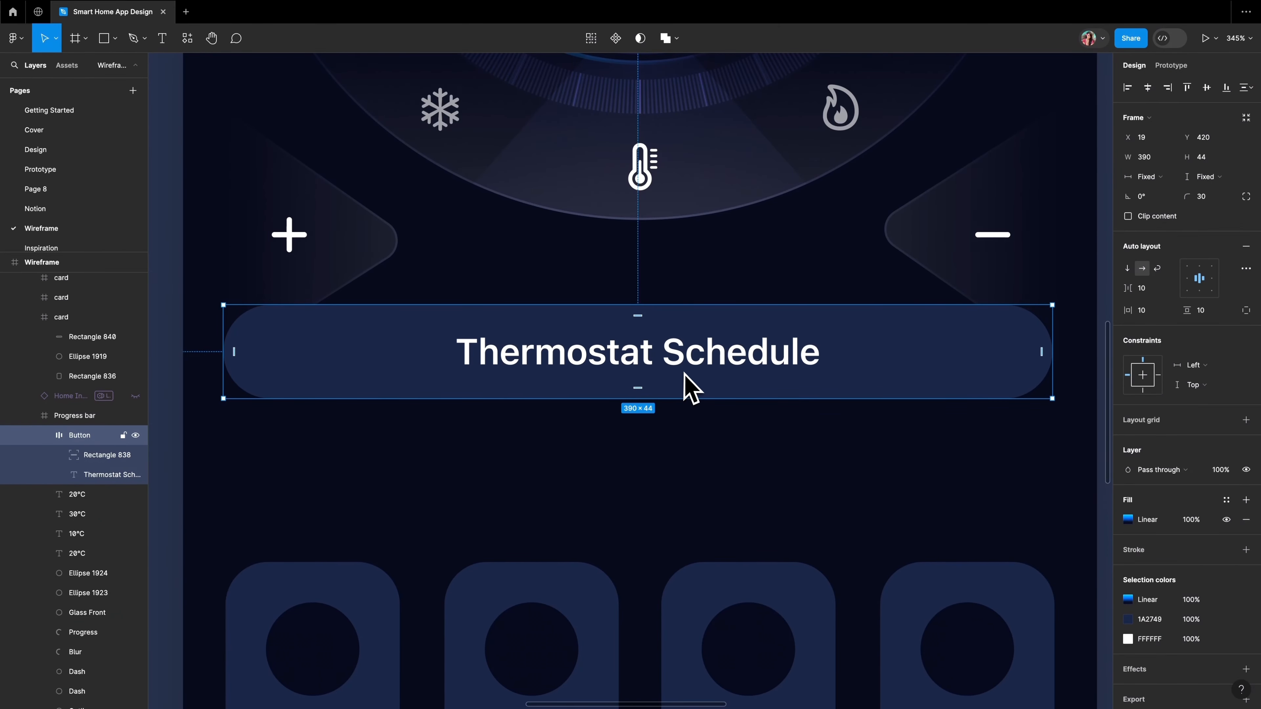
- Move the Button frame down 50 px to Y 470, just above the row of cards
key(shift+Down)
key(shift+Down)
key(shift+Down)
key(shift+Down)
key(shift+Down)
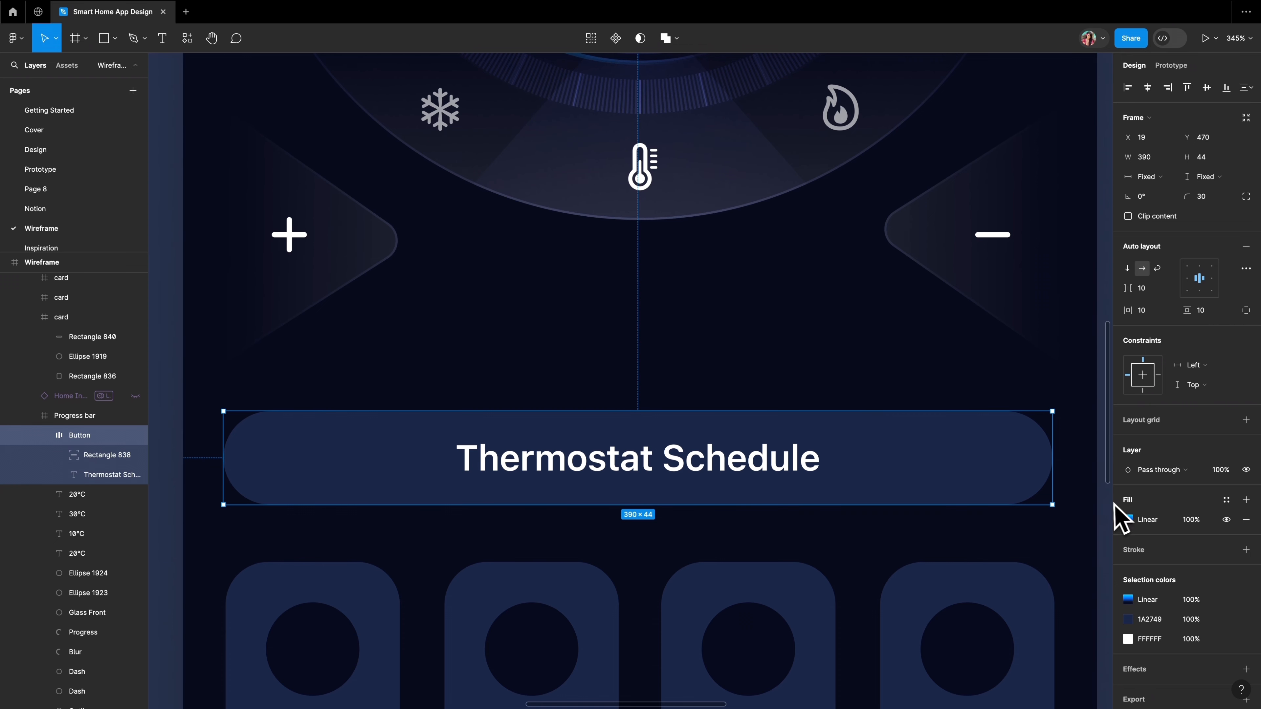
- Change the fill of Rectangle 838 inside the Button to FFFFFF with the Overlay blend mode
click(97, 456)
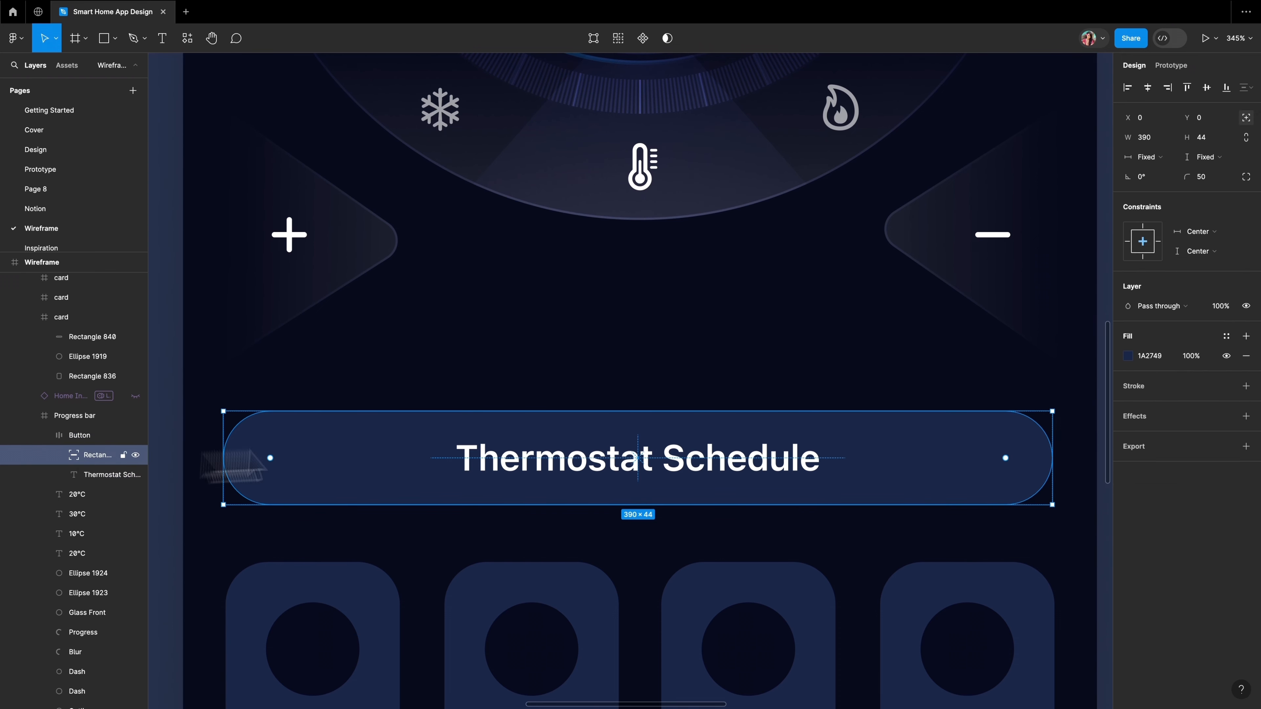
click(1129, 355)
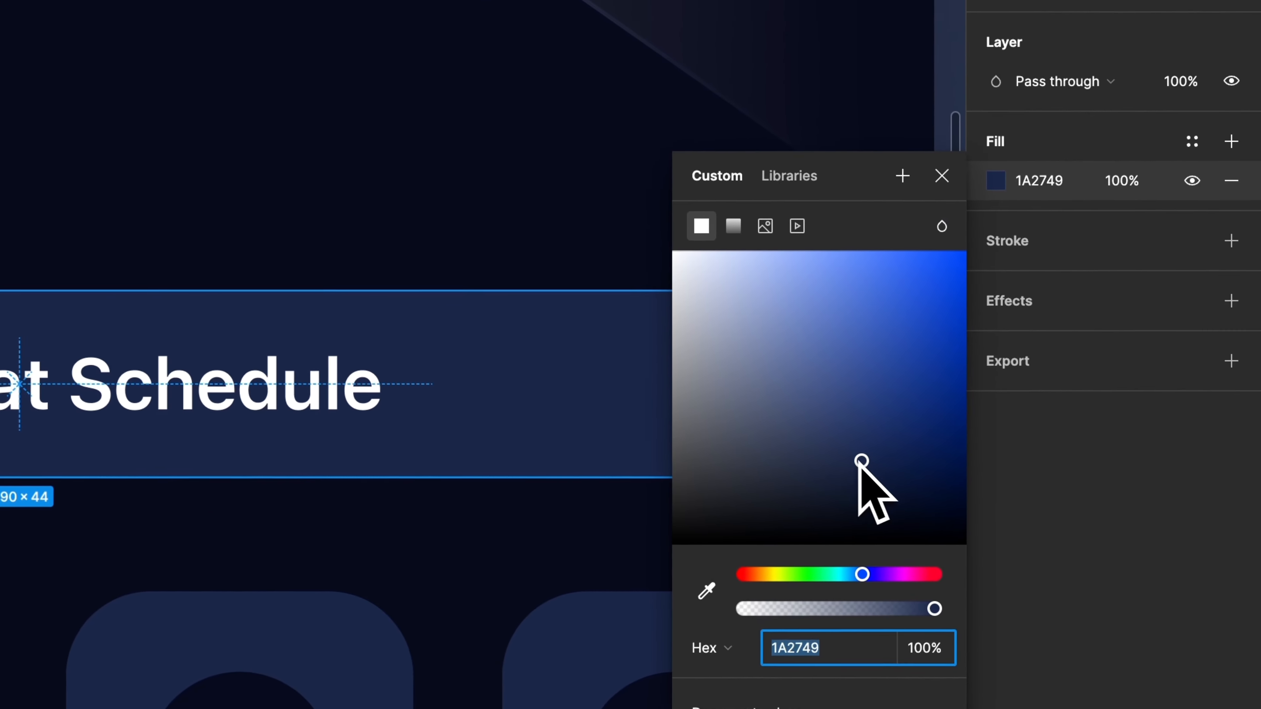
drag(1061, 508, 966, 390)
click(940, 226)
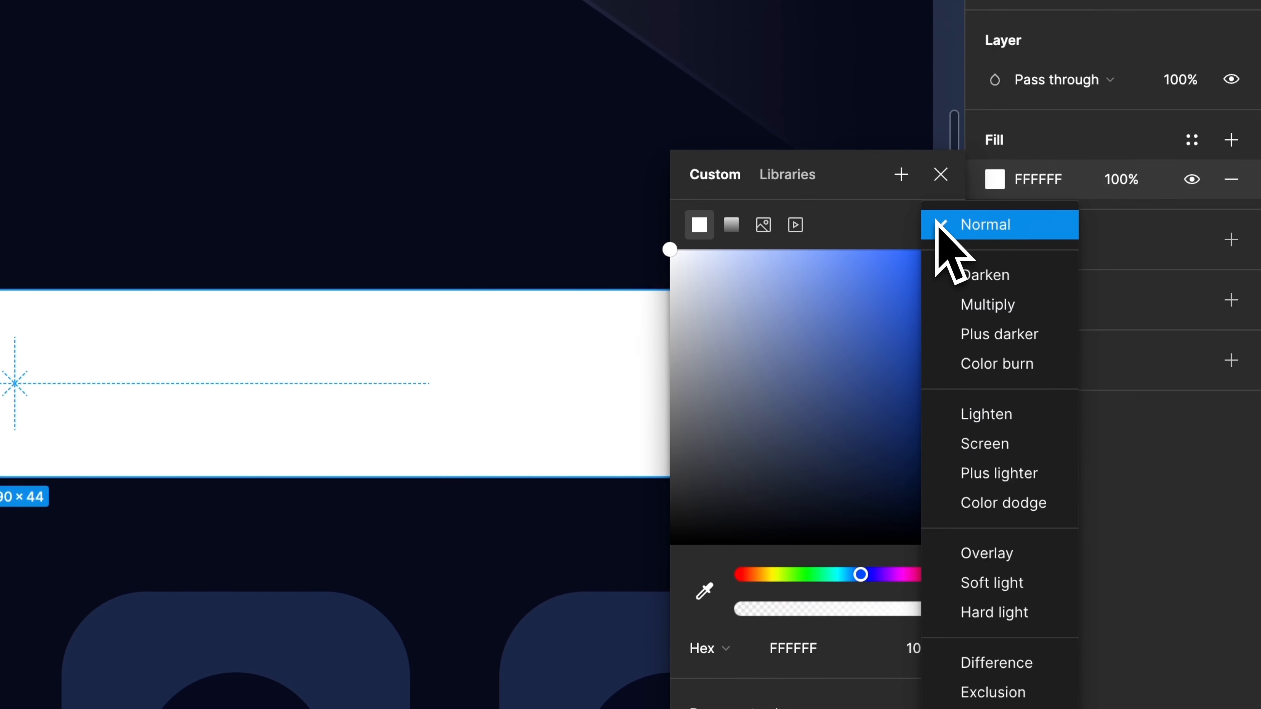
click(983, 552)
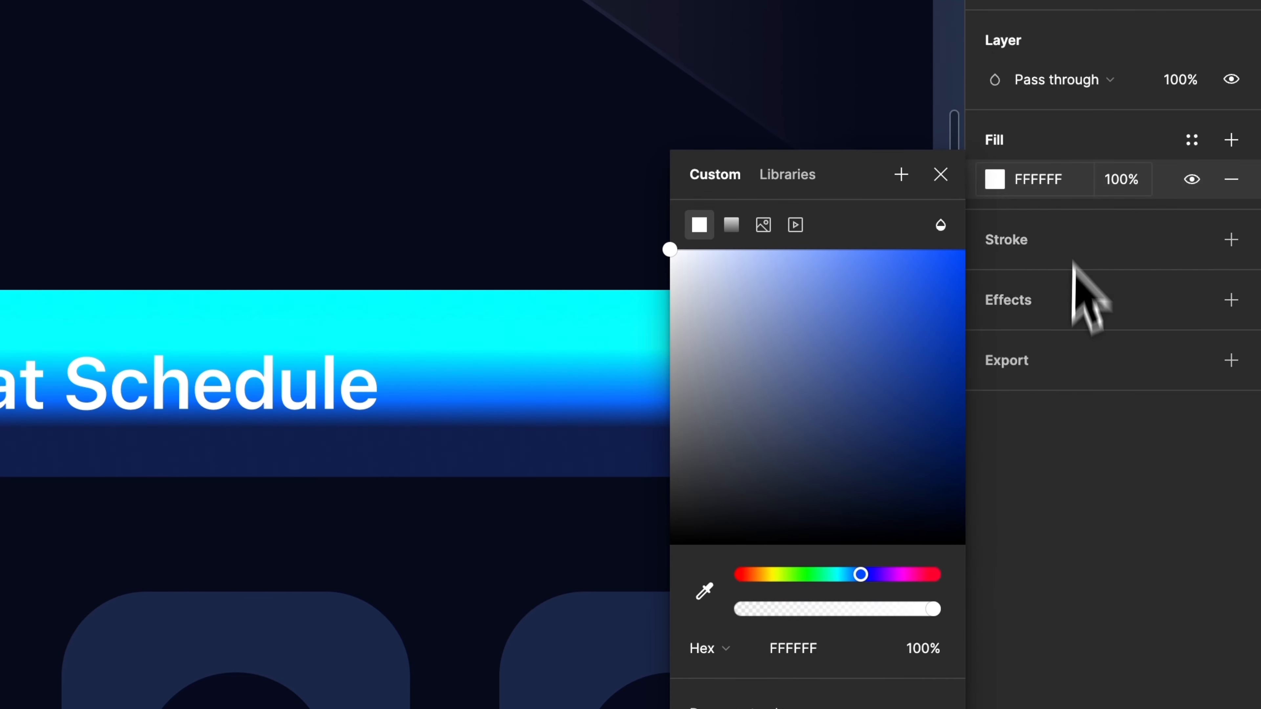
- Set the white fill of Rectangle 838 in the Button frame to 30% opacity
click(1124, 180)
click(1125, 180)
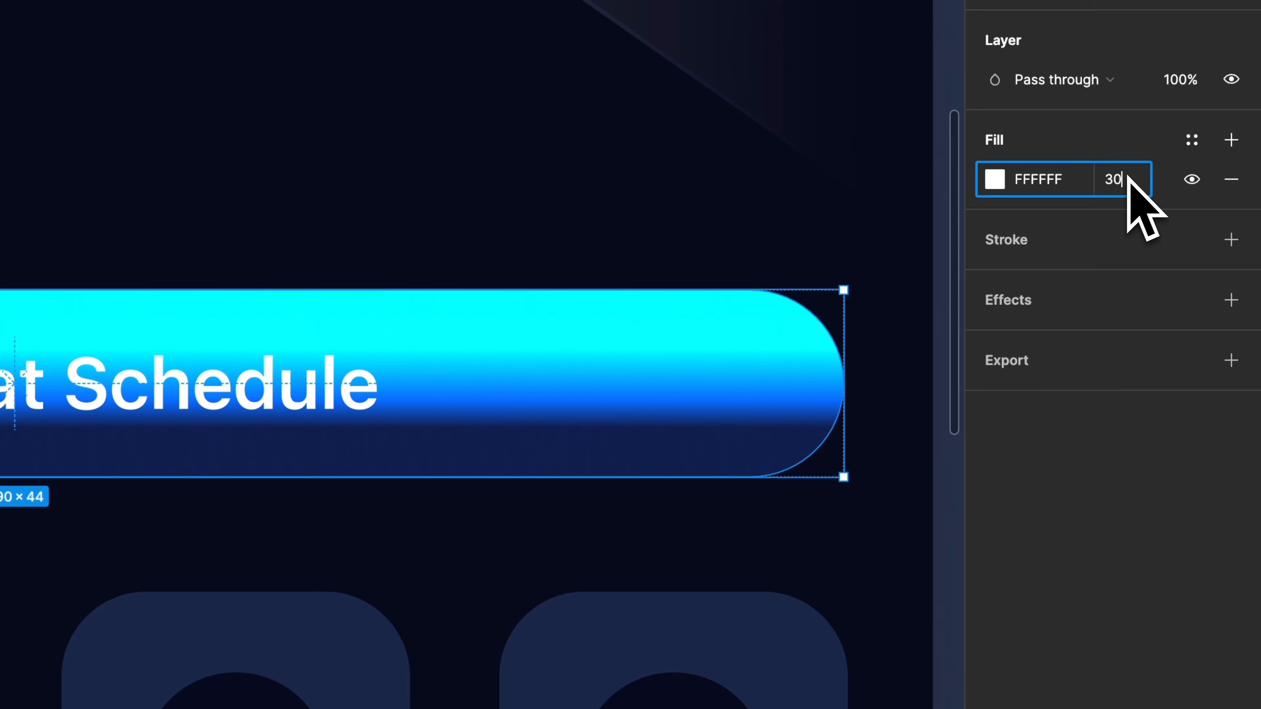
key(Return)
- Add an inside stroke to Rectangle 838 with a linear gradient running vertically from its upper edge to its lower edge
click(1147, 243)
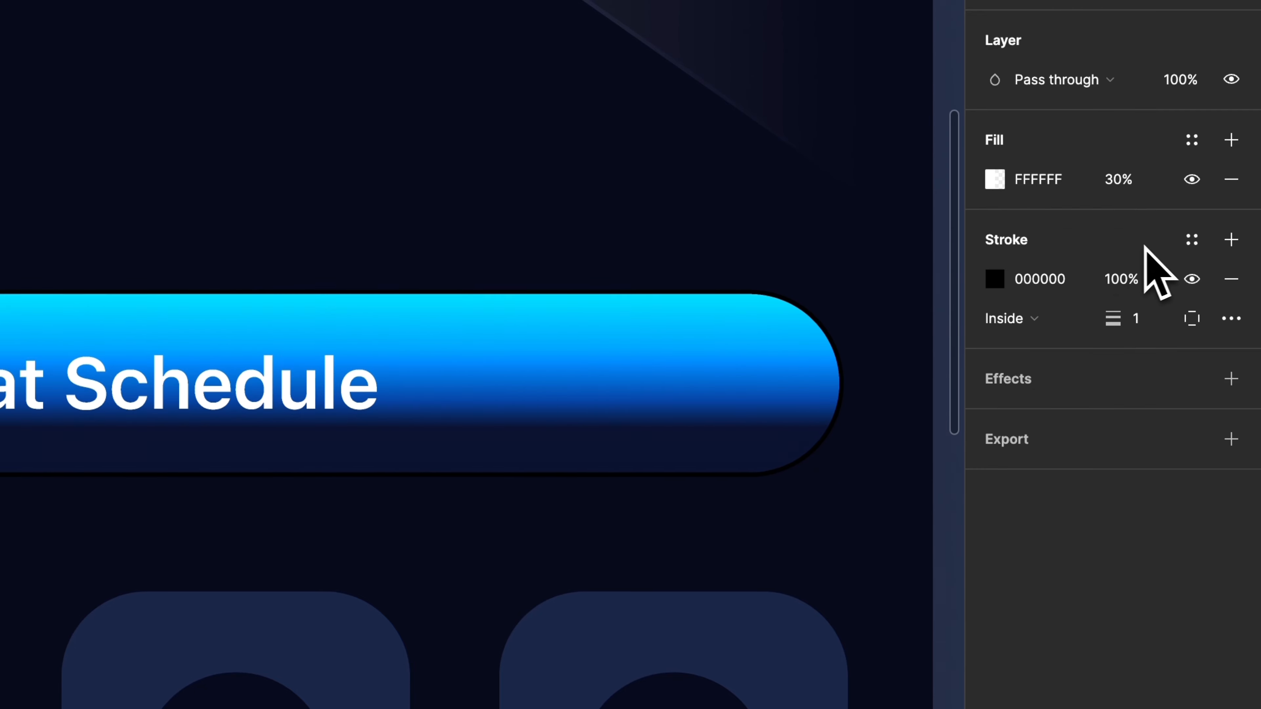
click(996, 279)
click(730, 220)
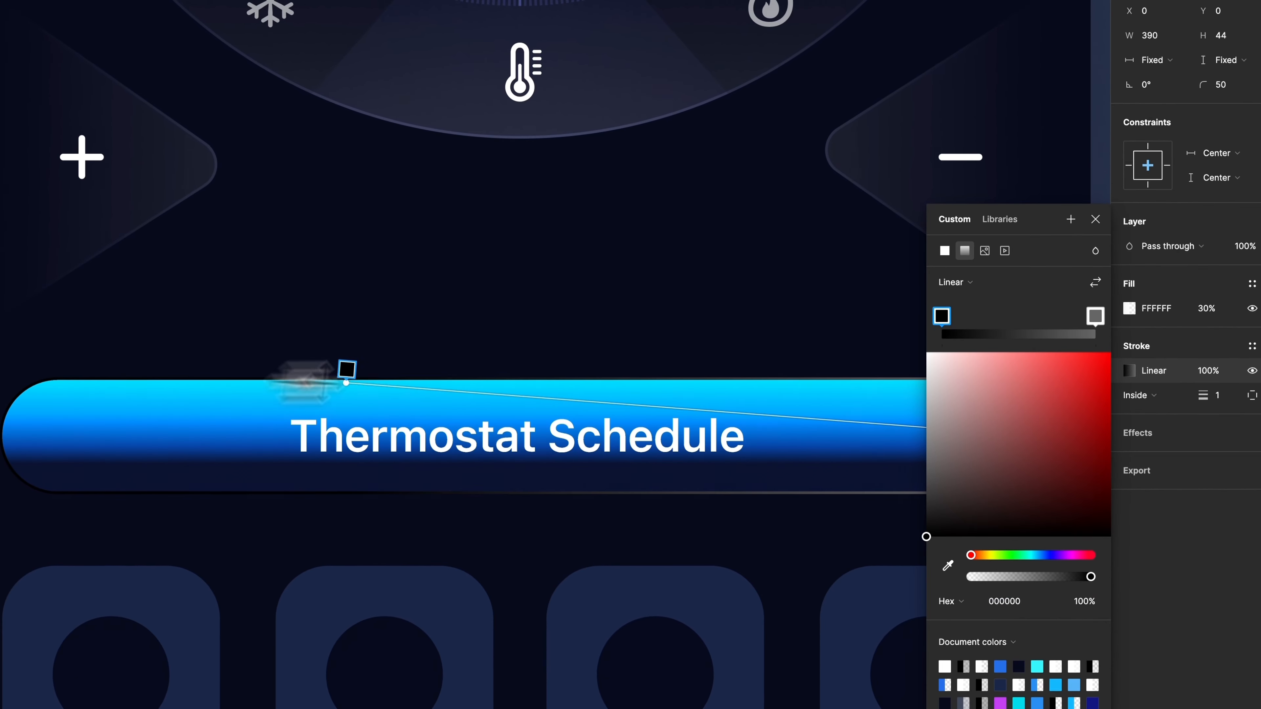
drag(304, 382, 500, 388)
scroll(500, 393, right, 3)
mouse_move(865, 436)
mouse_down()
mouse_move(380, 500)
mouse_move(336, 493)
mouse_up()
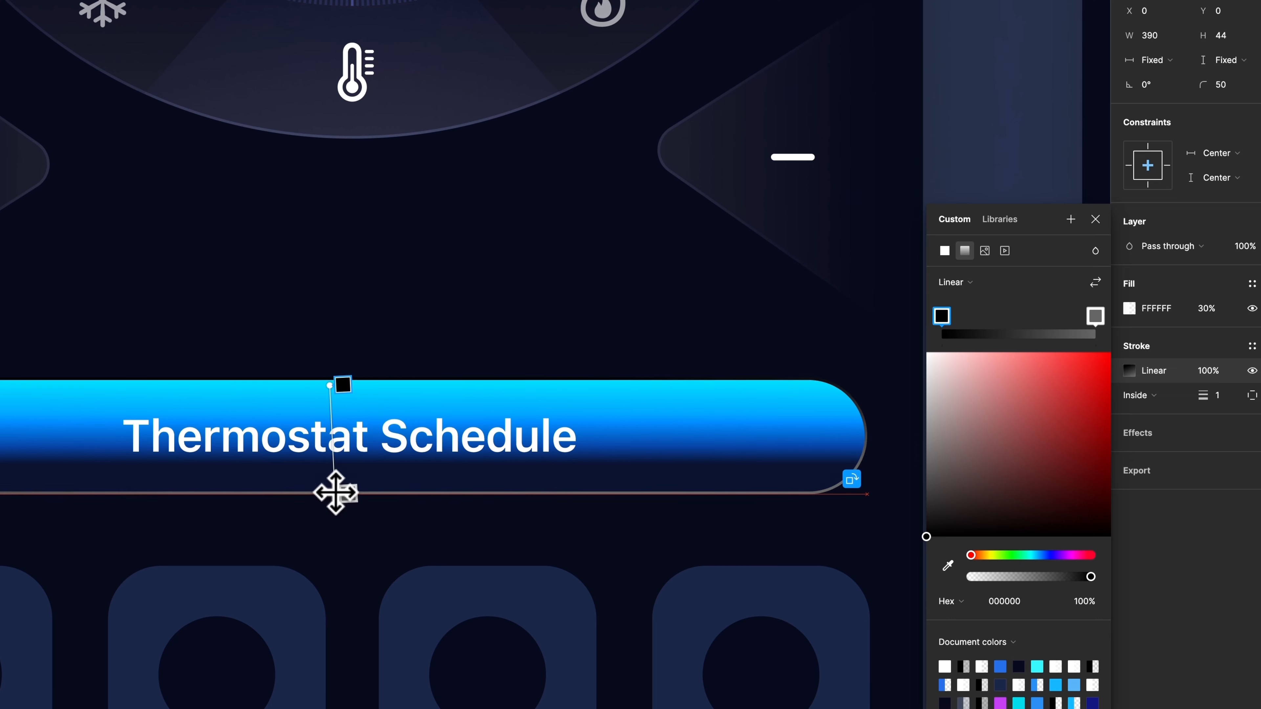
- Make the stroke gradient white (FFFFFF) with two transparent stops between its ends, and set its blend mode to Overlay
drag(931, 535, 854, 283)
click(346, 494)
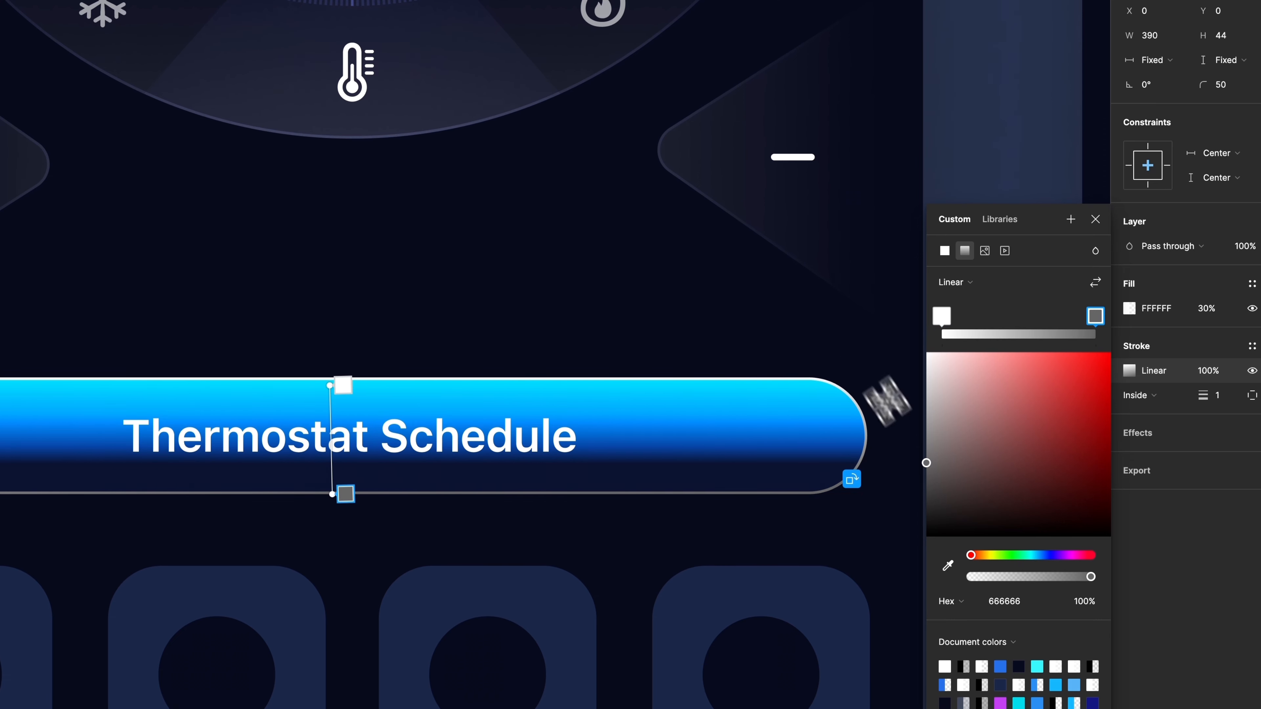
drag(938, 489, 834, 192)
click(1096, 251)
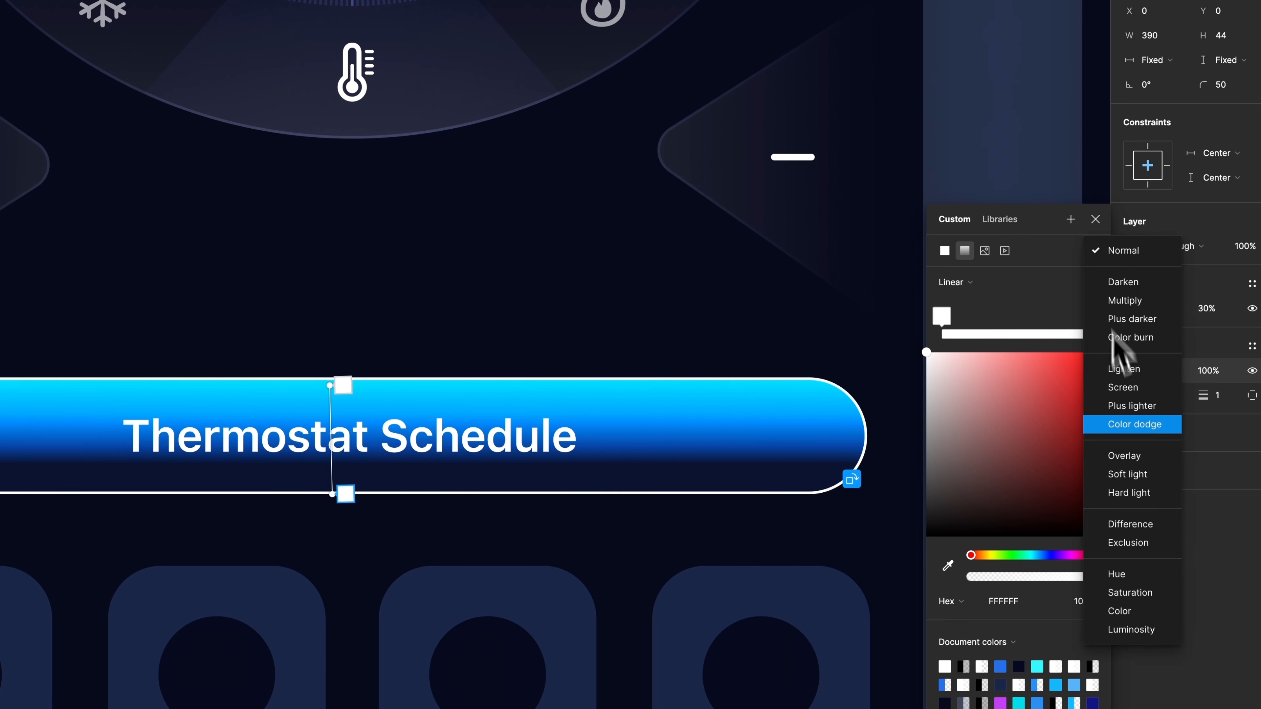
click(1133, 456)
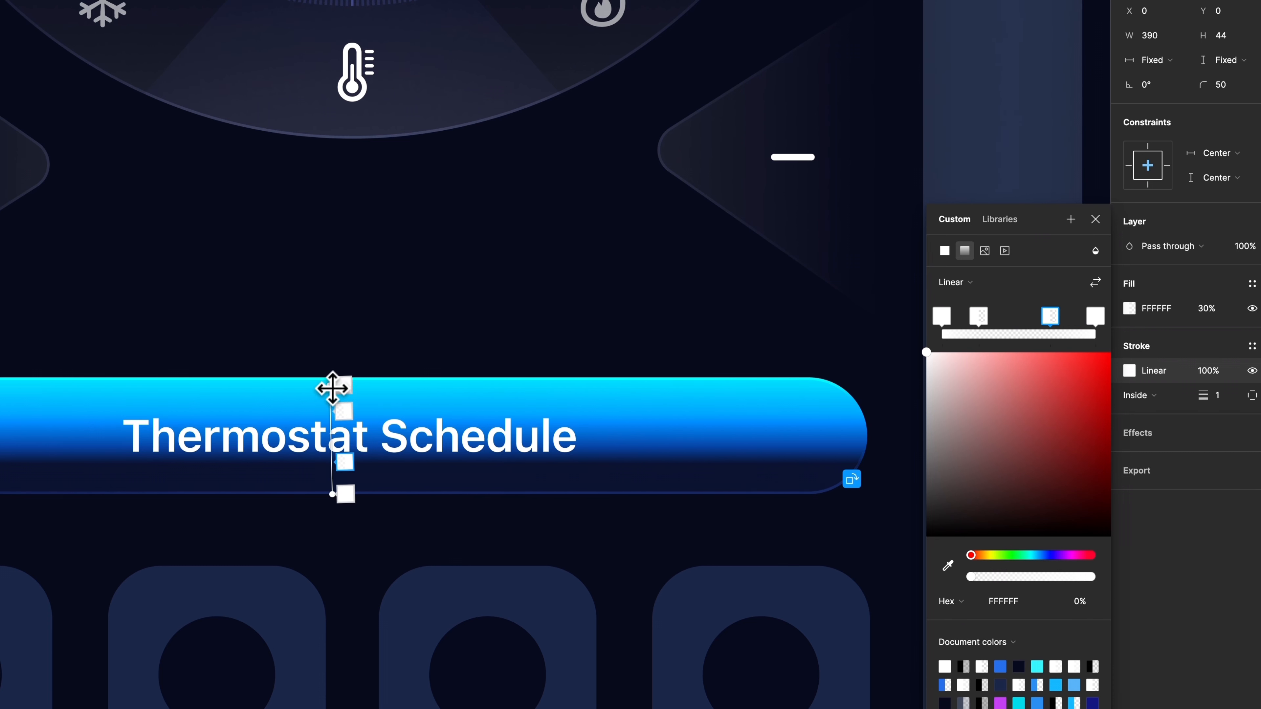
- Move the start of the stroke gradient up onto the button's upper edge and check the outline at the rounded end
drag(332, 388, 338, 378)
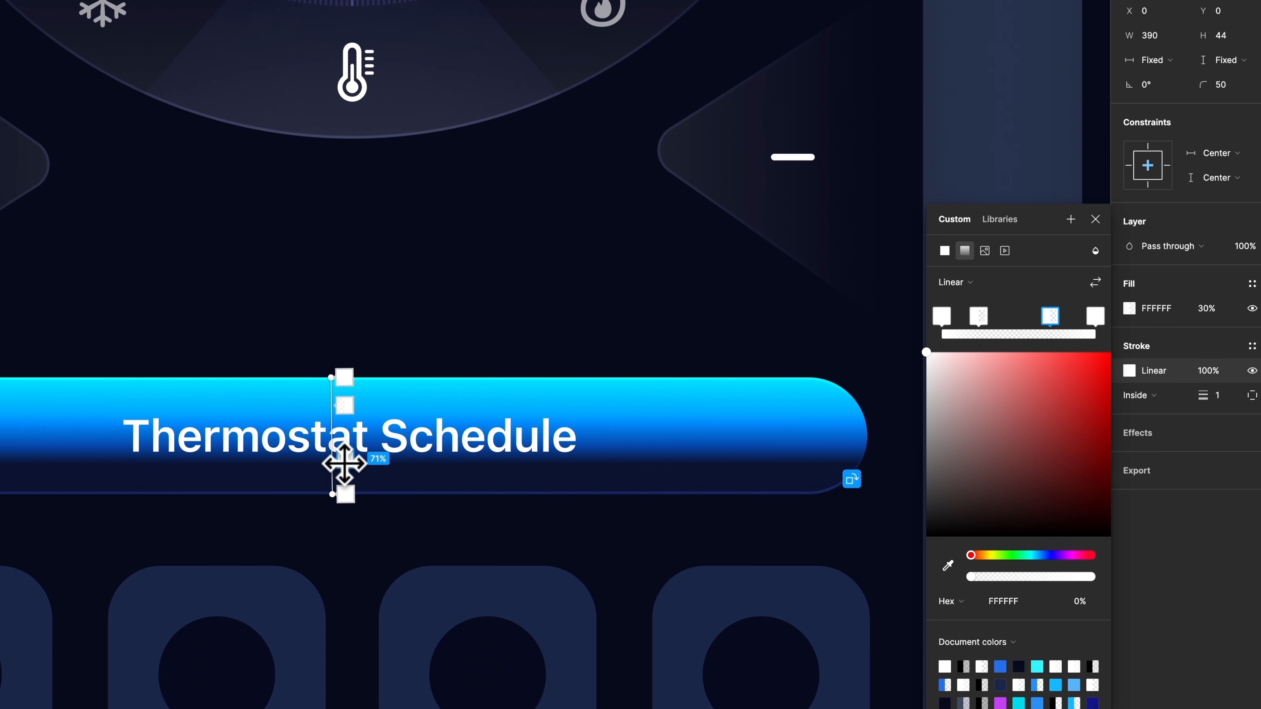
click(1096, 220)
scroll(846, 402, up, 5)
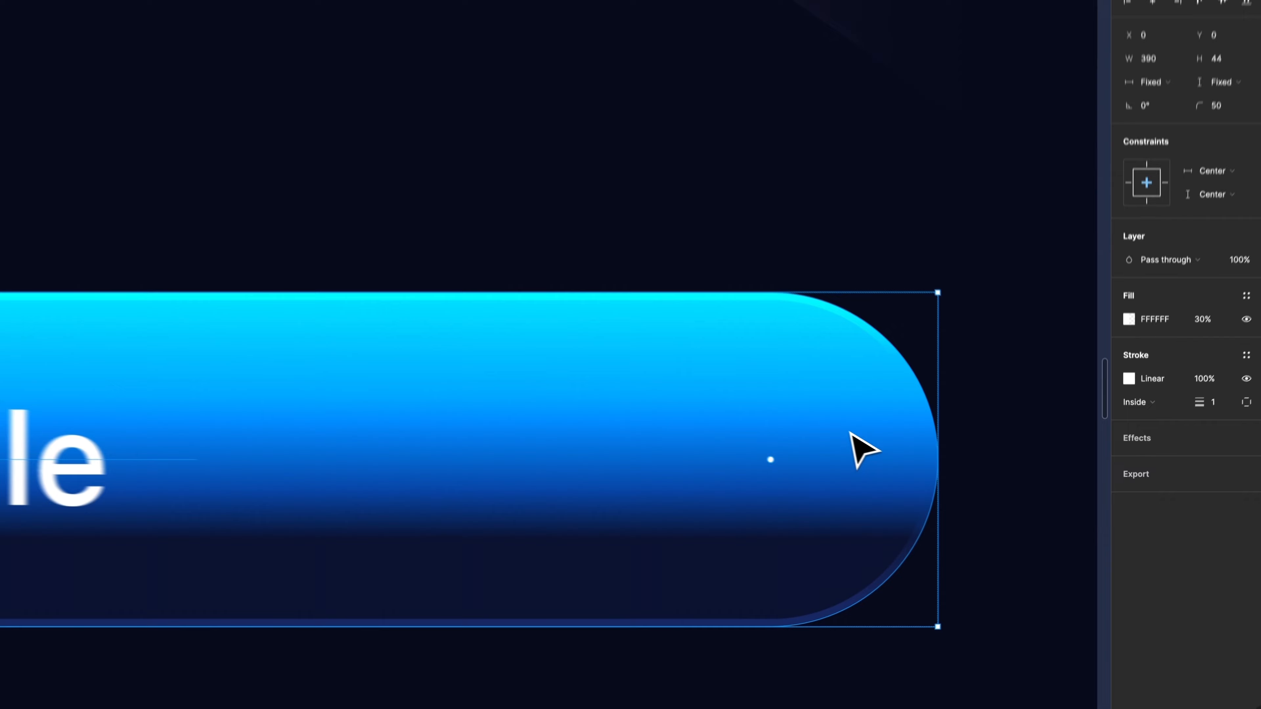
click(1022, 465)
scroll(1021, 465, up, 2)
scroll(1027, 479, right, 1)
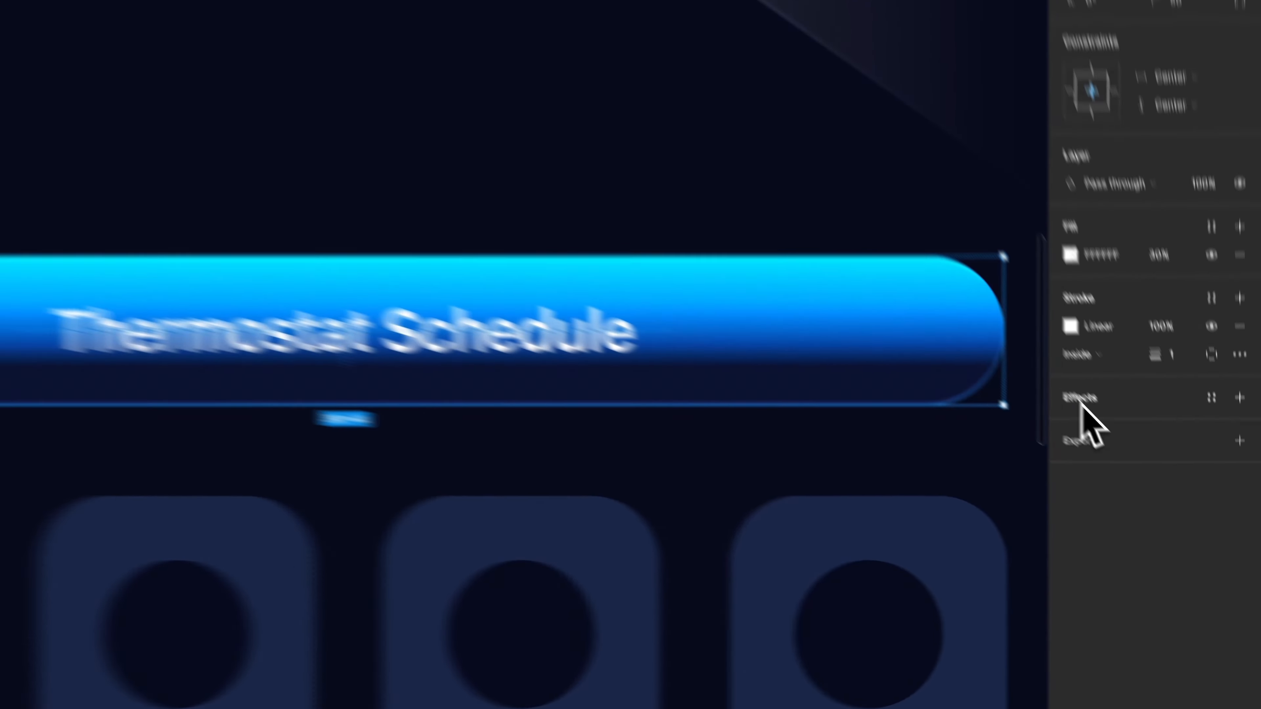
- Add a background blur effect of 20 to the button's background rectangle
click(1134, 456)
click(1164, 476)
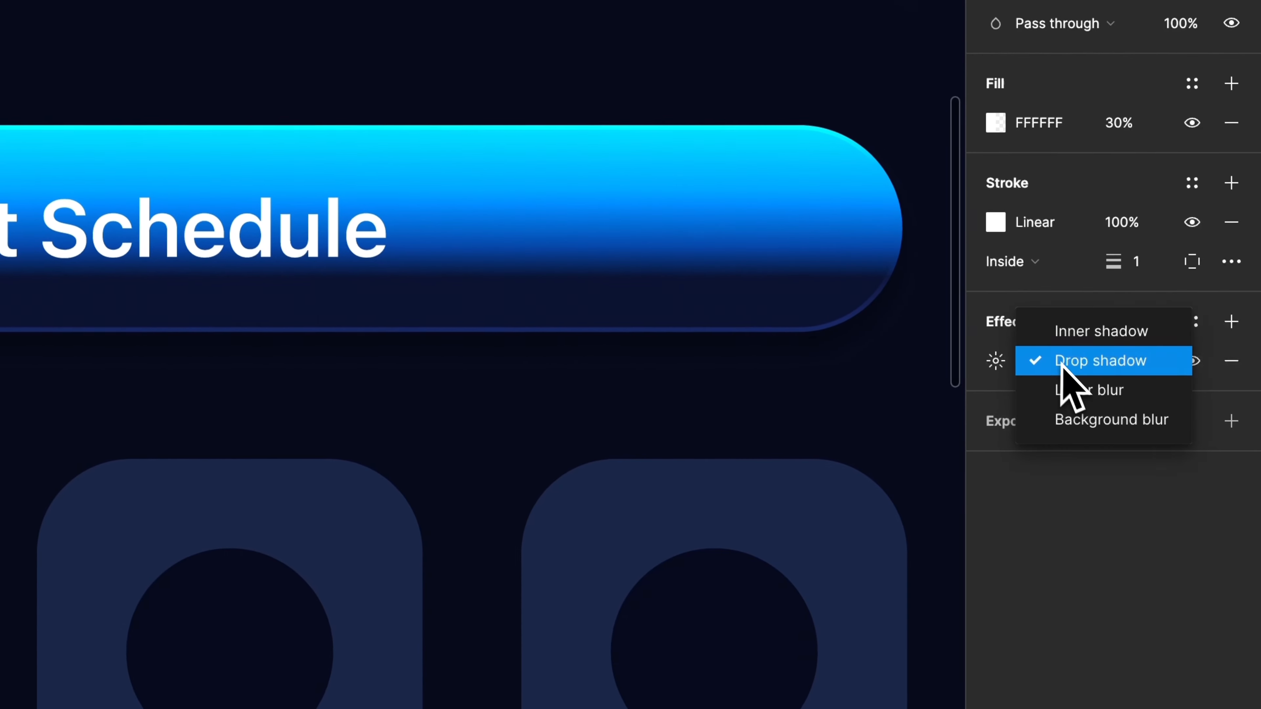
click(1090, 422)
click(995, 361)
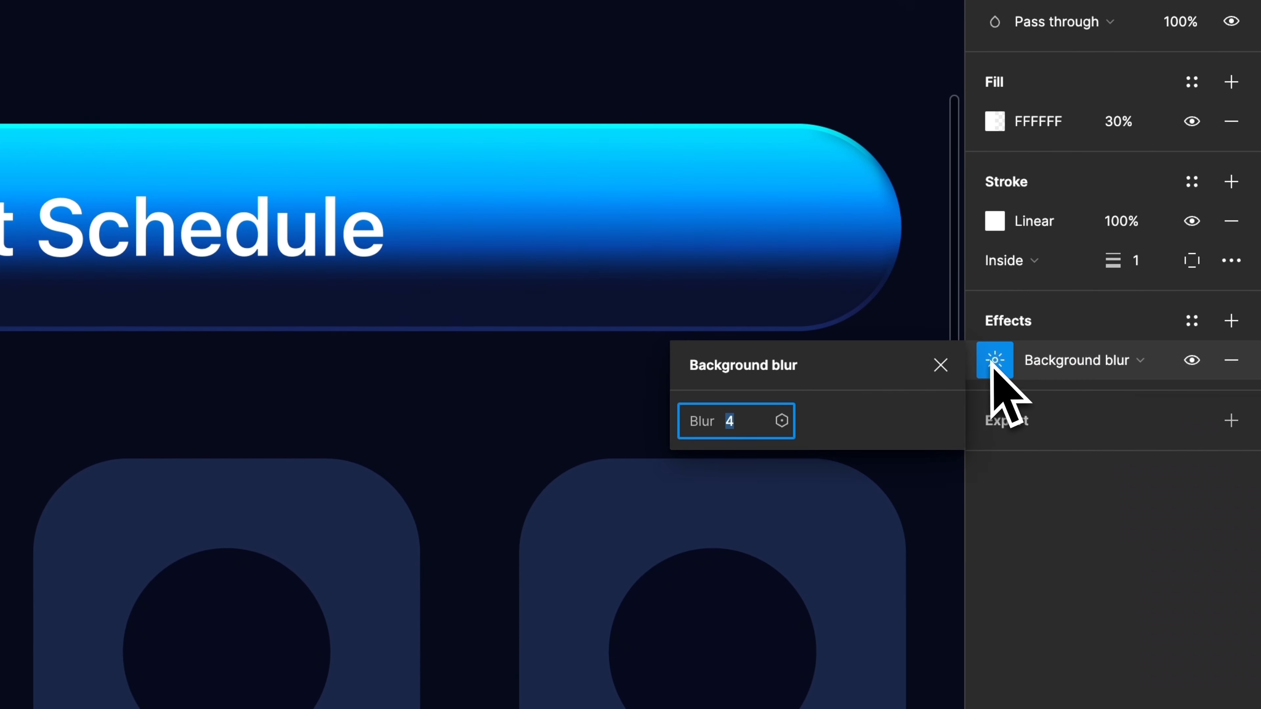
text(20)
key(Return)
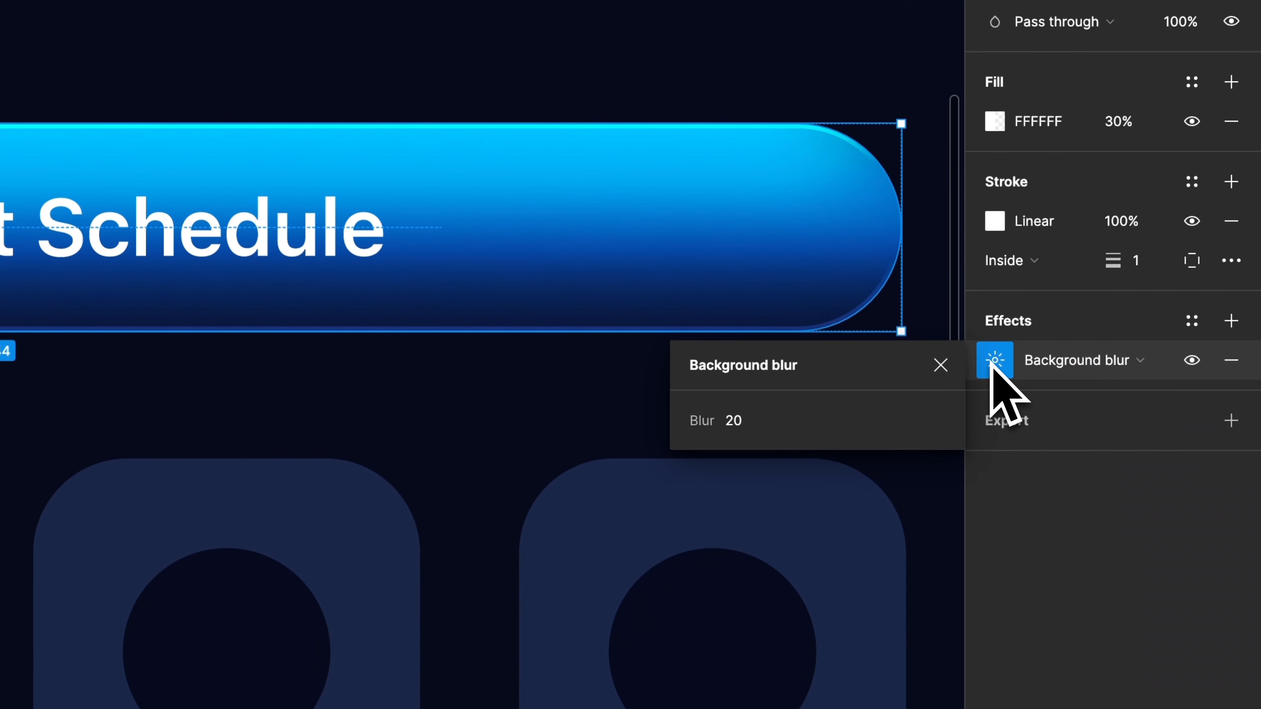
click(949, 366)
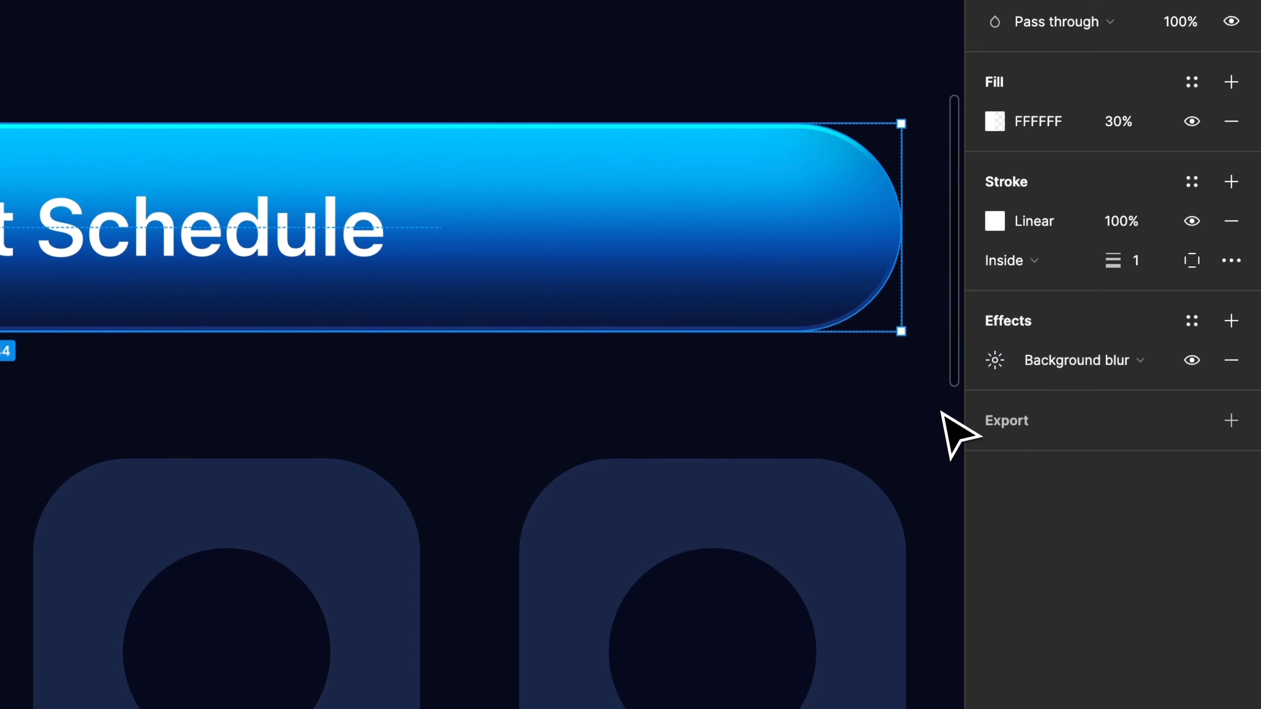
key(Escape)
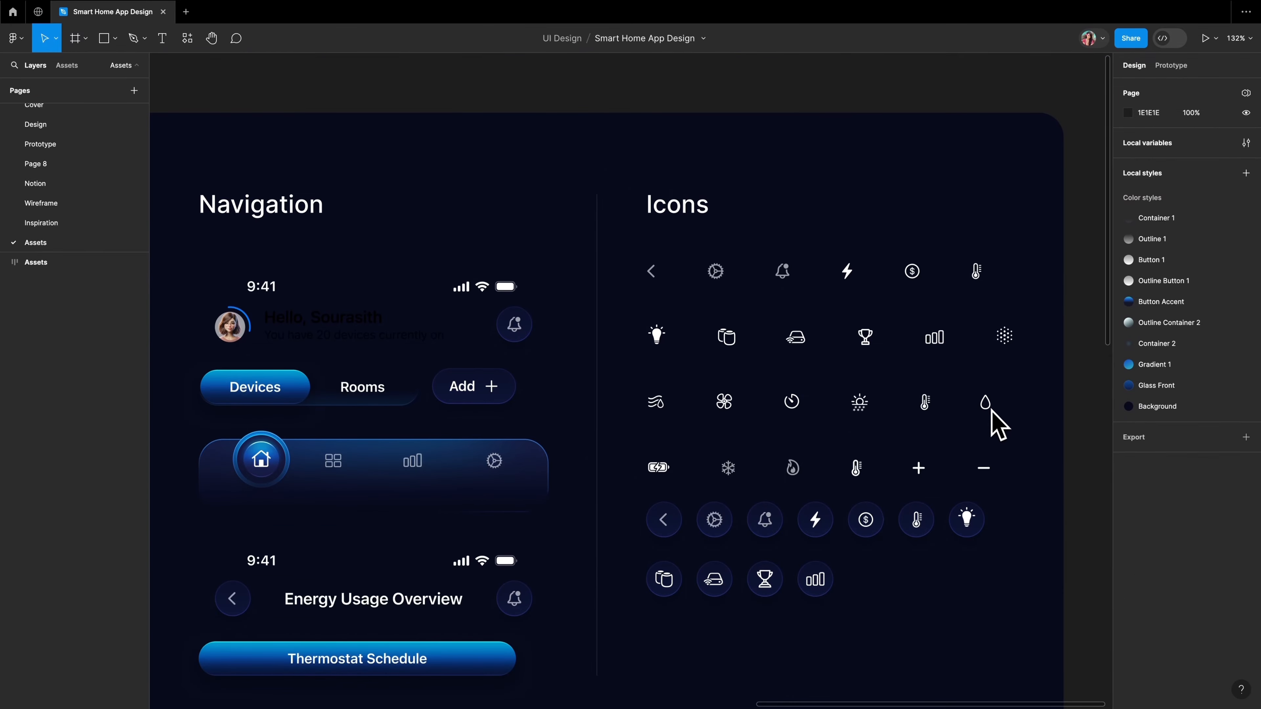
- Select the dotted, air-humidity and fan icons in the Icons set on the Assets page for use in the cards
click(1004, 336)
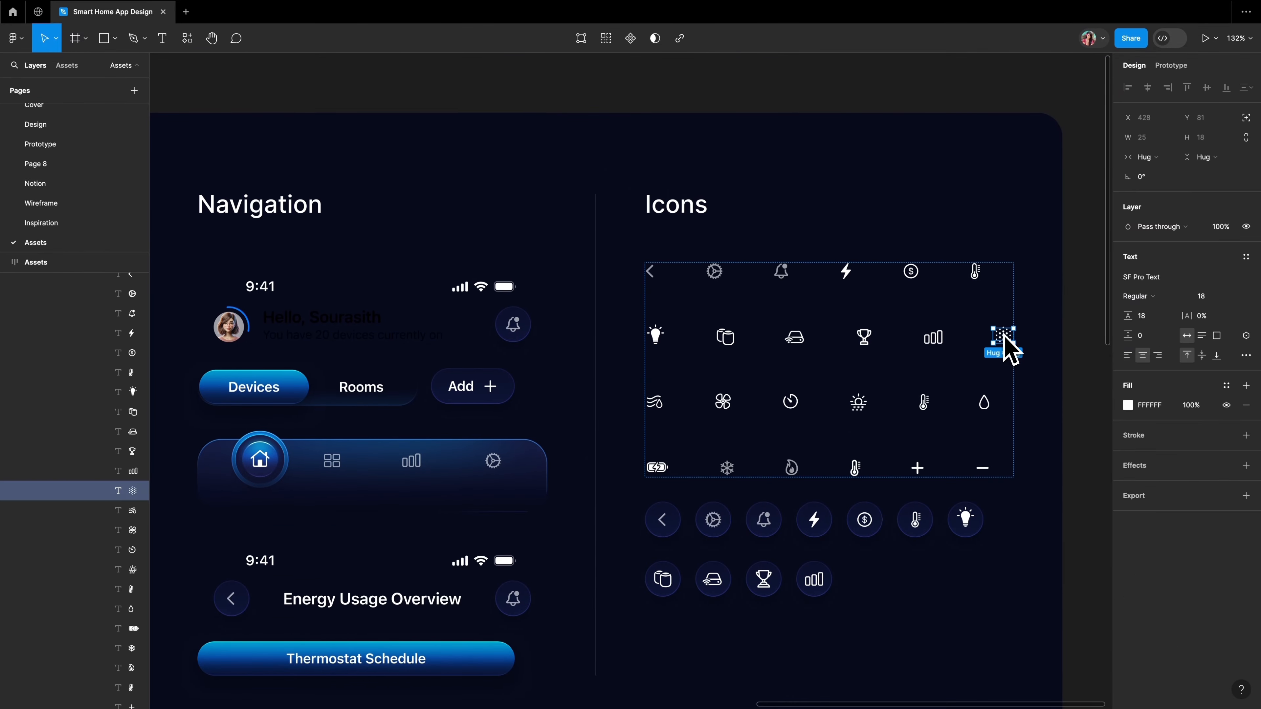
scroll(661, 420, up, 2)
shift+click(651, 403)
scroll(655, 410, up, 1)
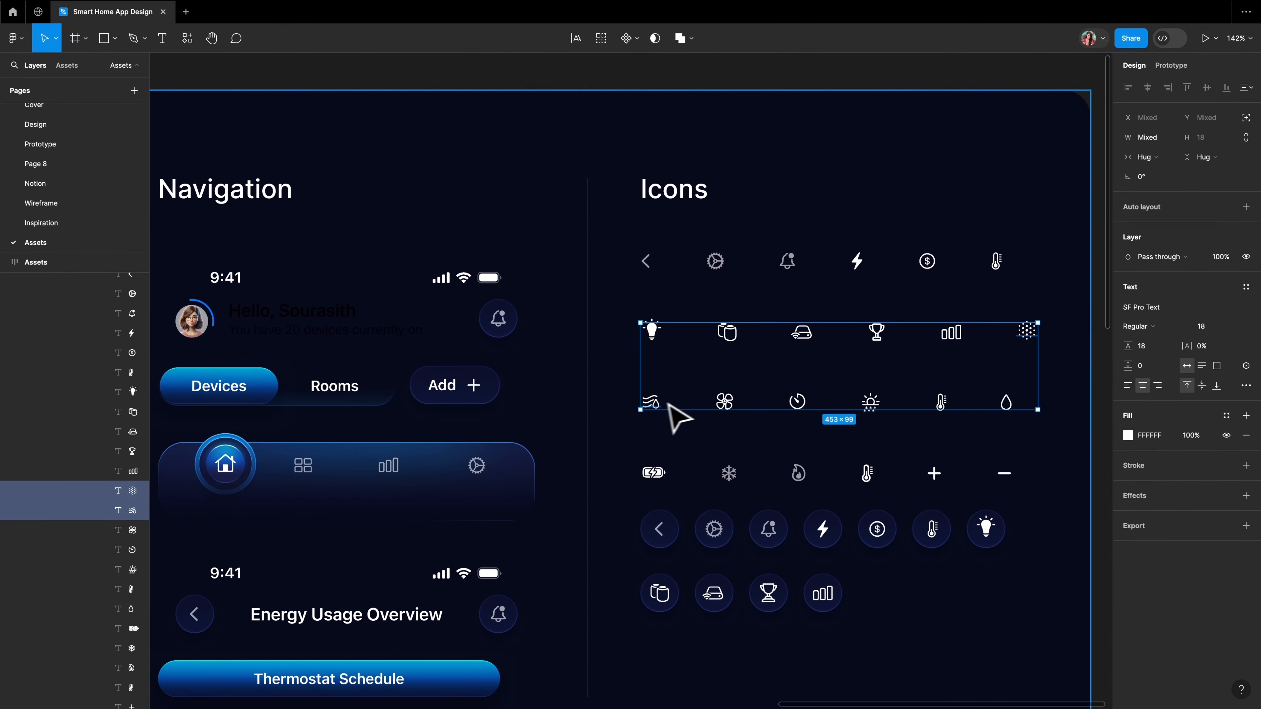
shift+click(725, 402)
scroll(730, 405, down, 1)
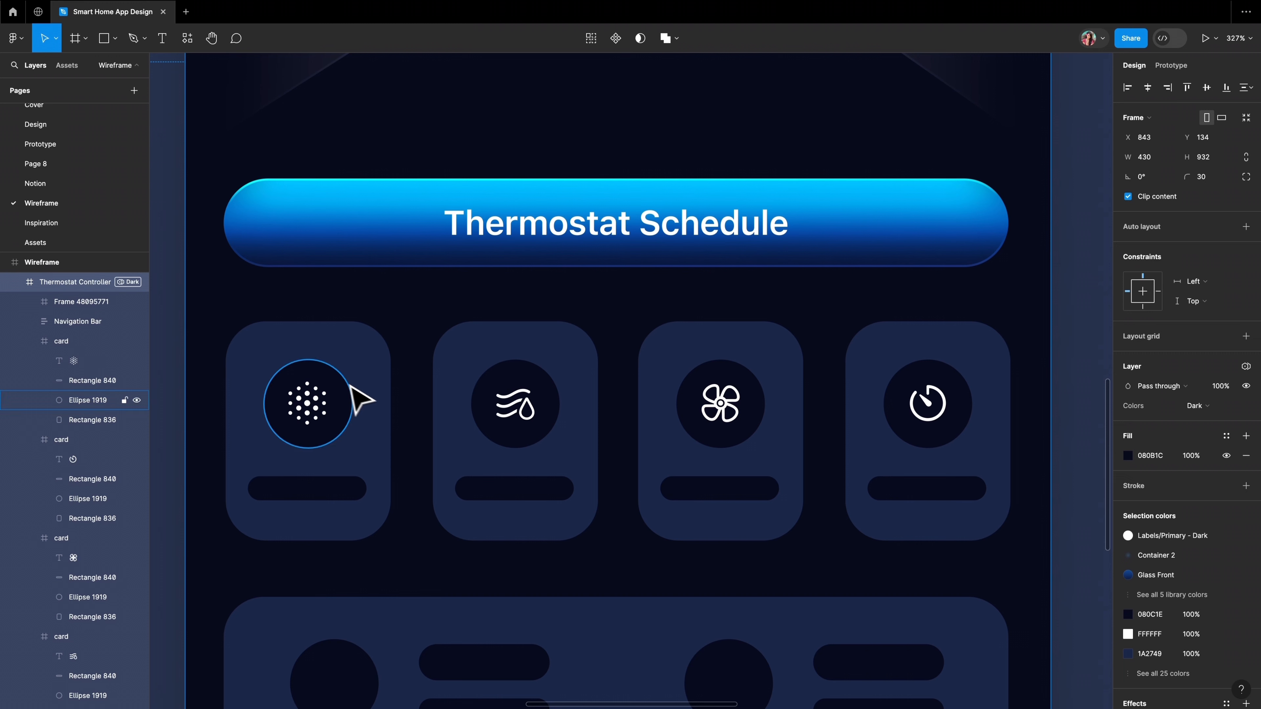
- Set the font size of the dotted, air-humidity, fan and timer icons in the four cards to 24
click(314, 411)
shift+click(519, 415)
shift+click(725, 412)
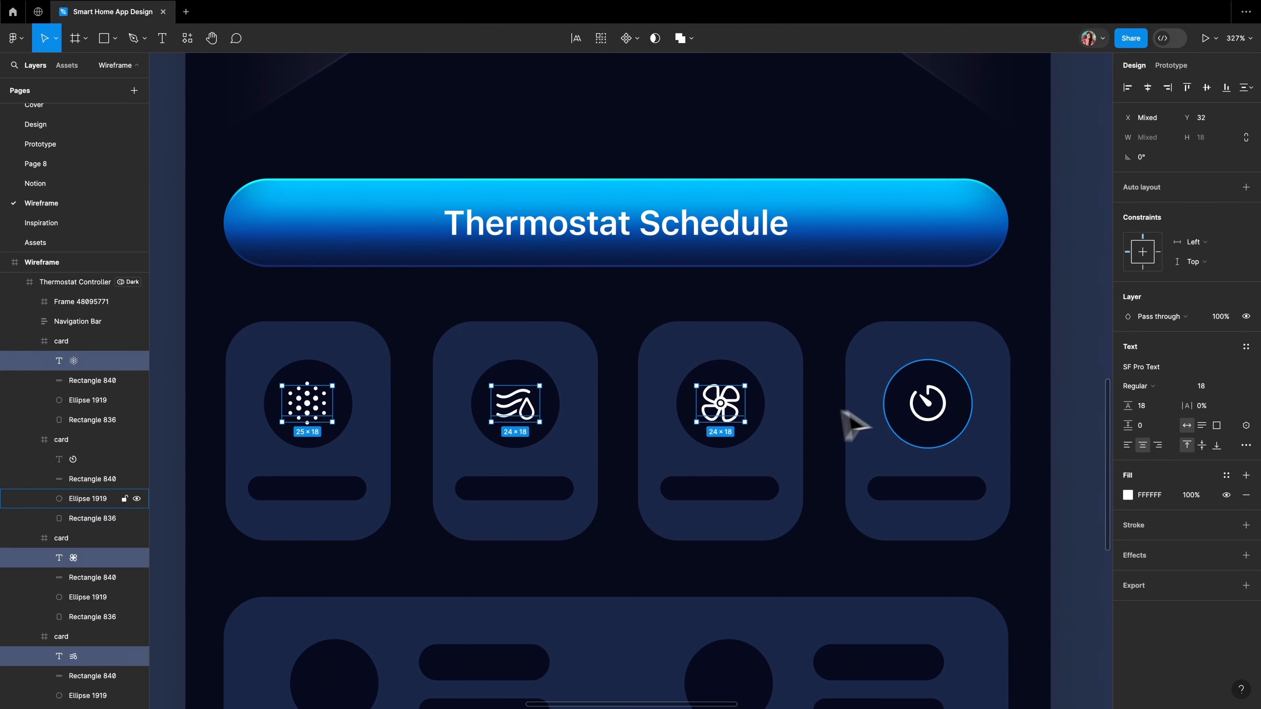
shift+click(935, 409)
click(1202, 386)
text(24)
key(Return)
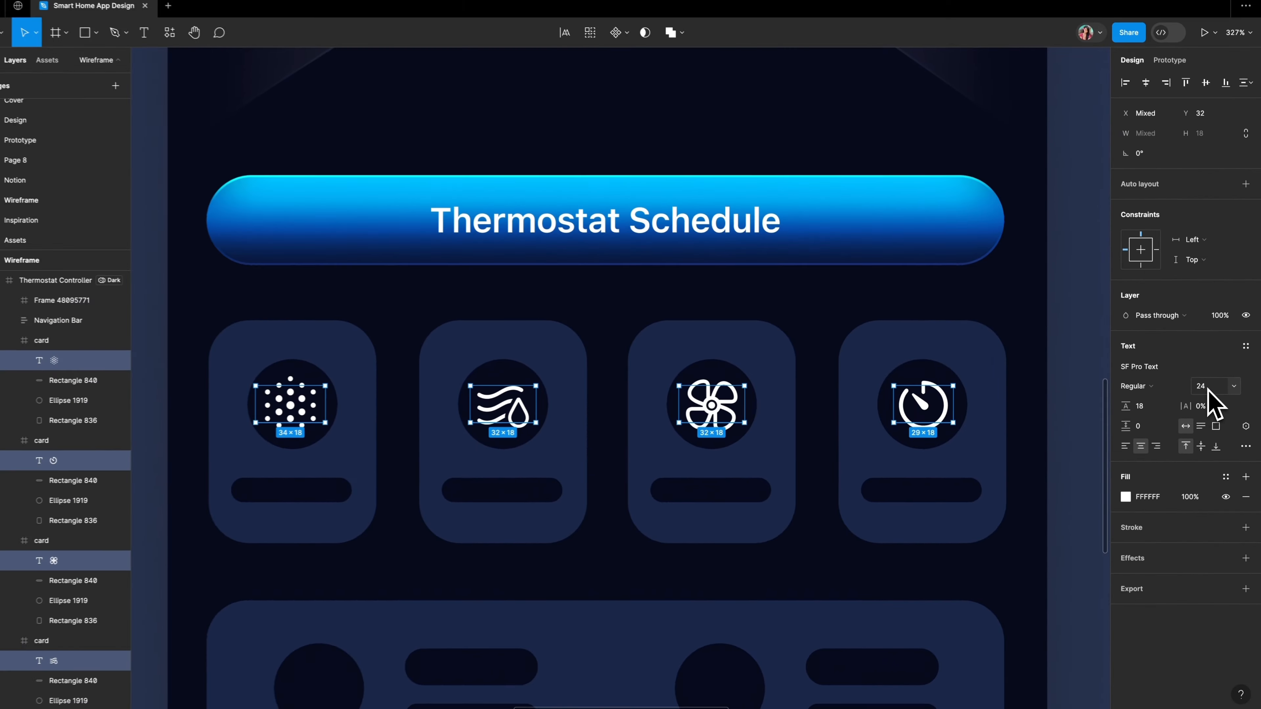
- Remove the dark circles behind the icons in all four cards
click(291, 405)
shift+click(503, 405)
shift+click(711, 405)
shift+click(922, 405)
key(Escape)
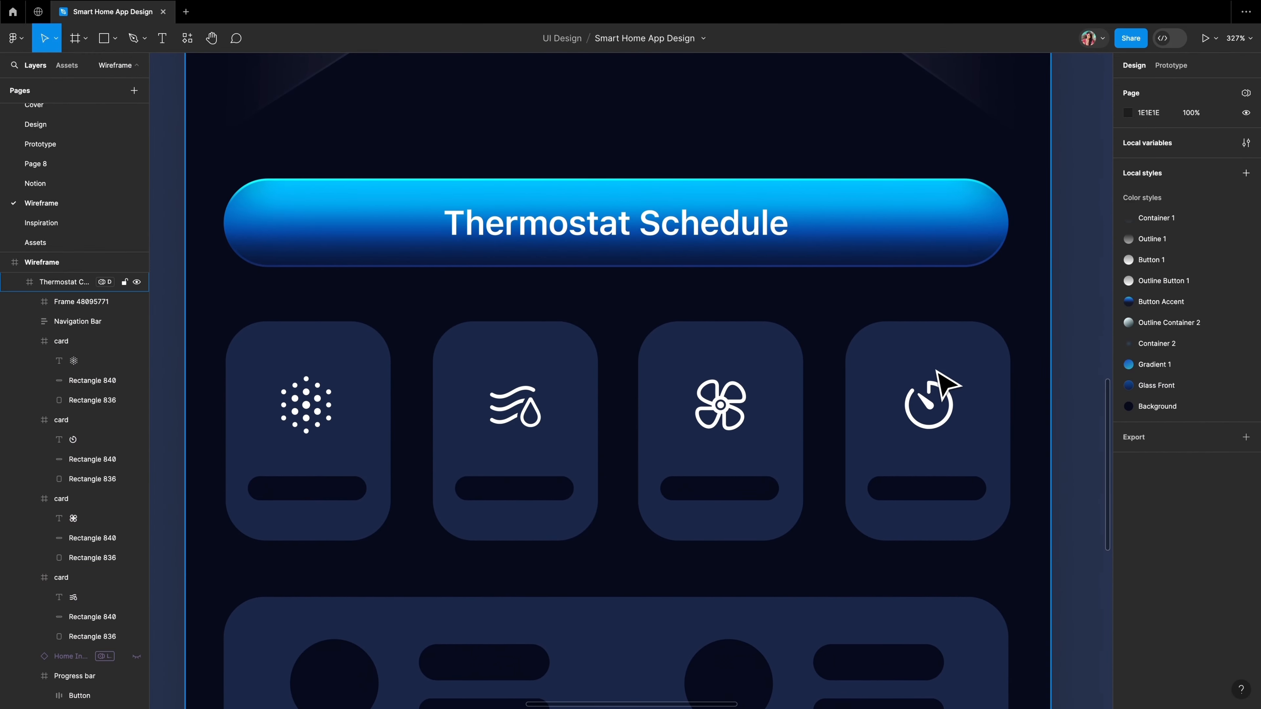
- Add the label "Mode" at the placeholder bar of the first card and apply the Callout Regular text style
key(t)
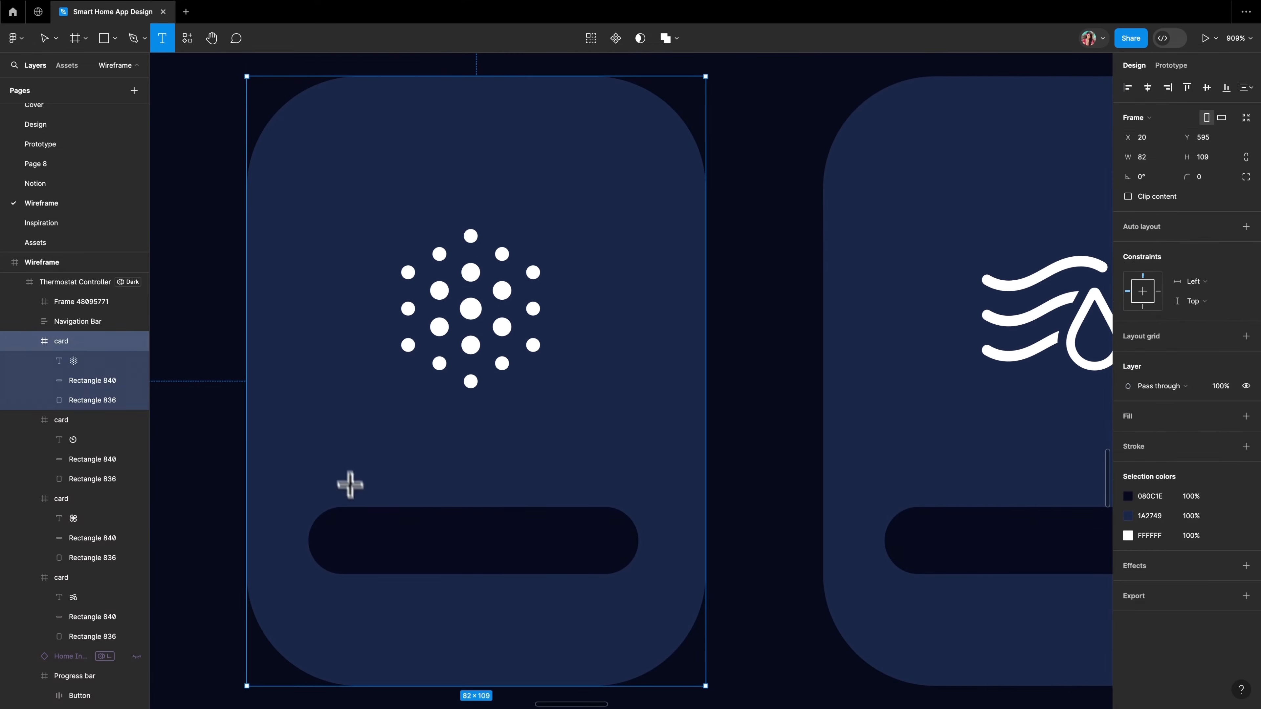
drag(313, 506, 634, 575)
text(Mode)
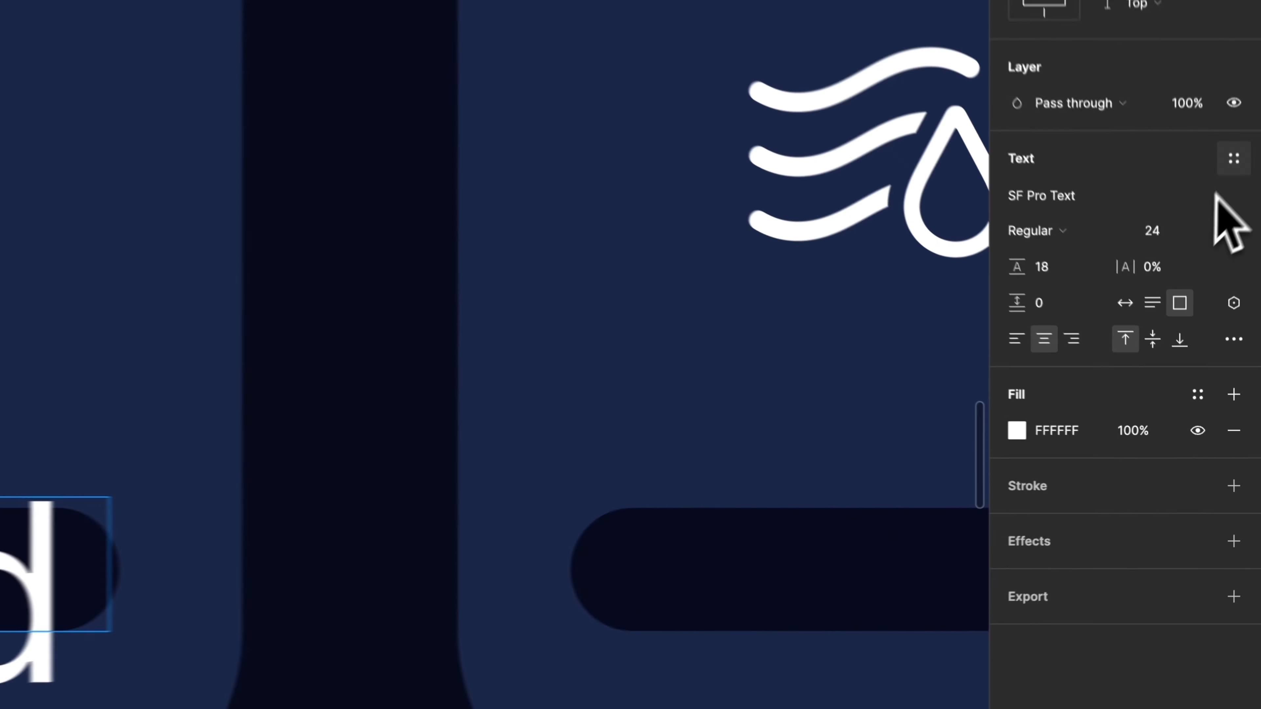
click(1234, 158)
text(callout)
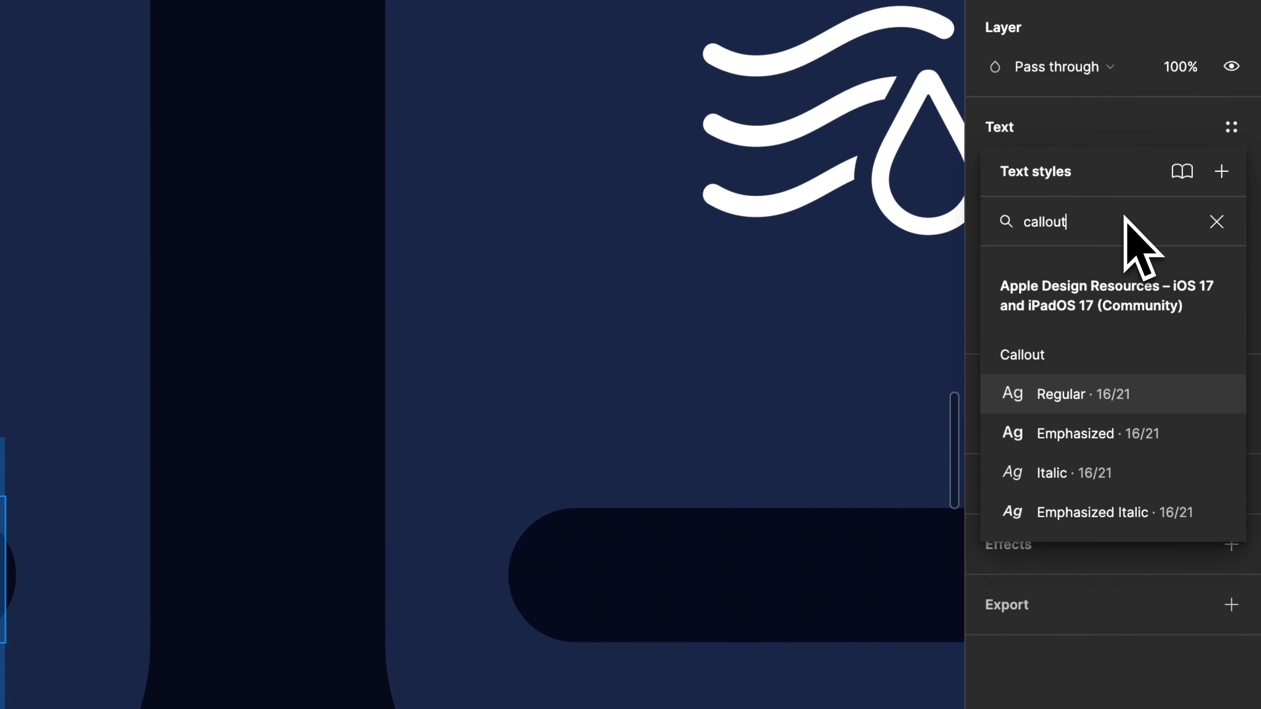
click(1097, 404)
click(1232, 167)
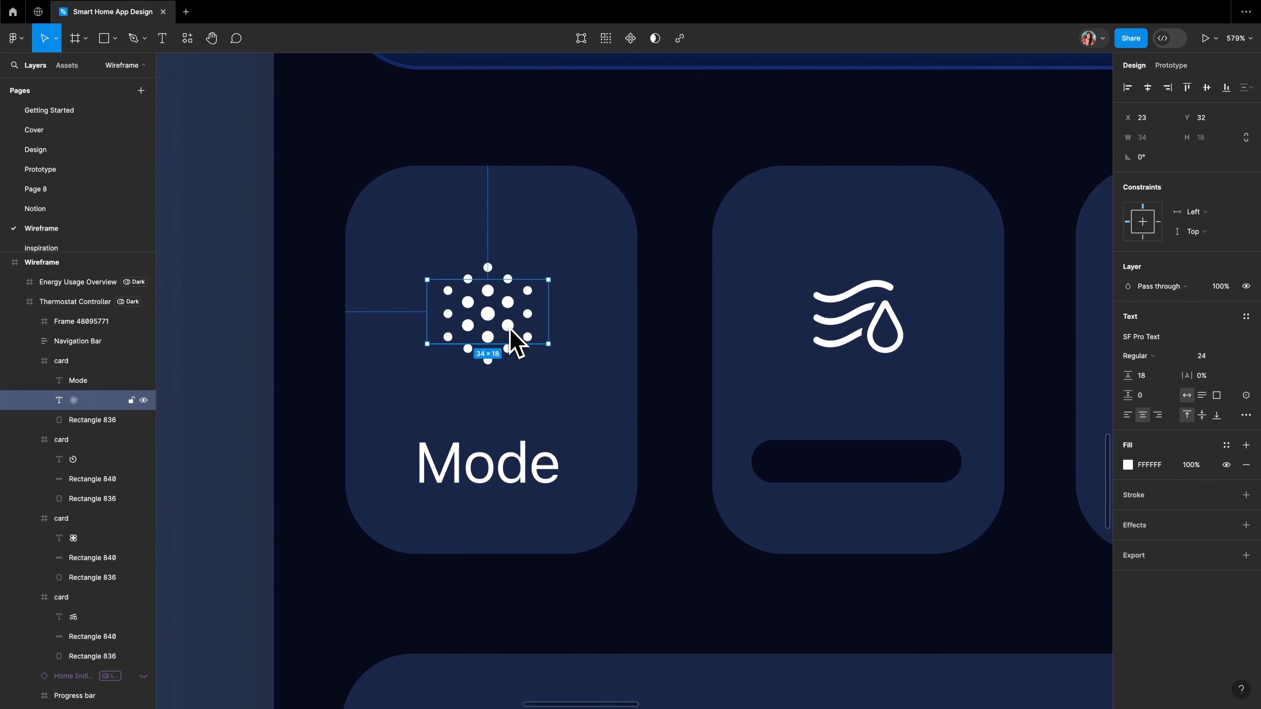
- Wrap the dotted icon in the first card in an auto layout frame of 44 × 44
key(shift+a)
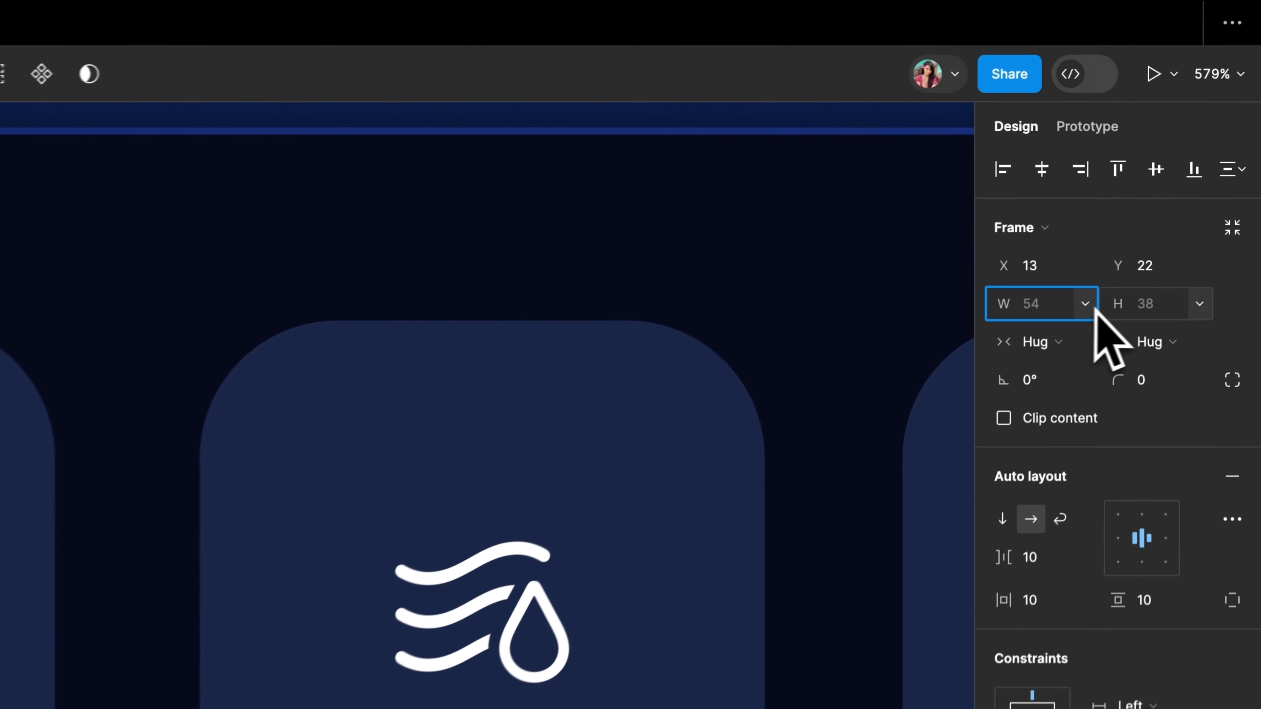
text(44)
click(1157, 303)
text(44)
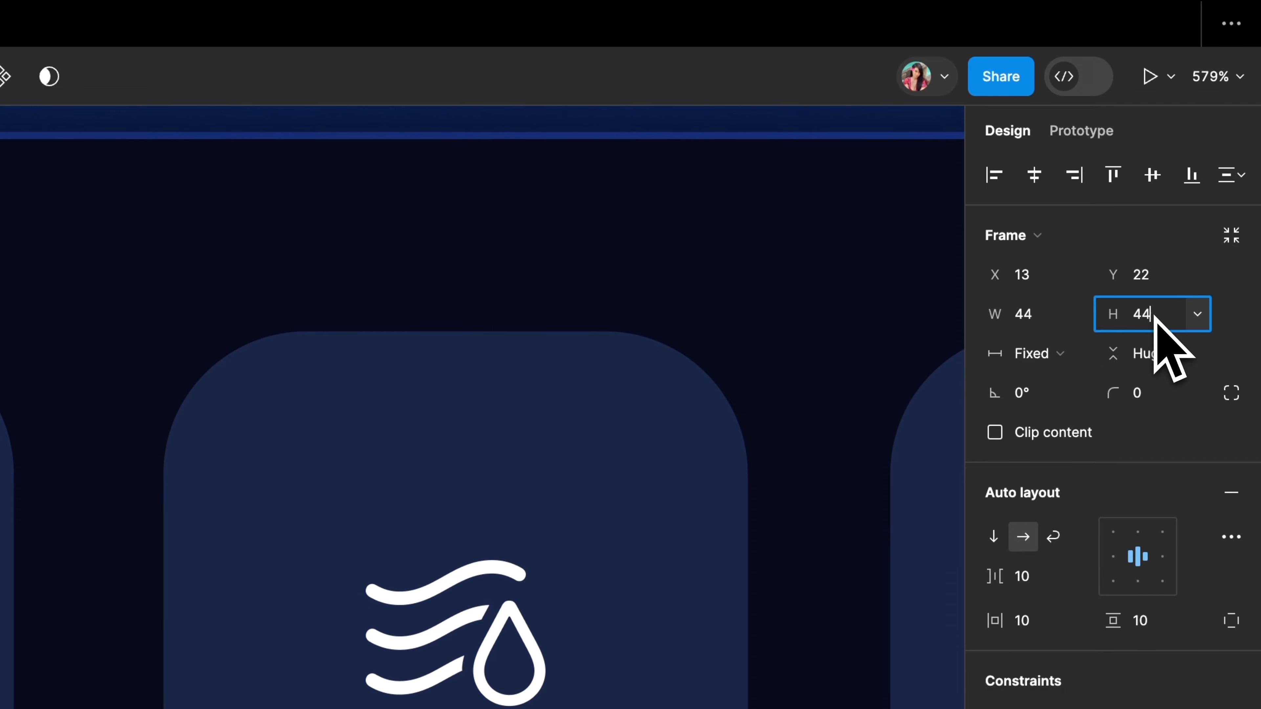
key(Return)
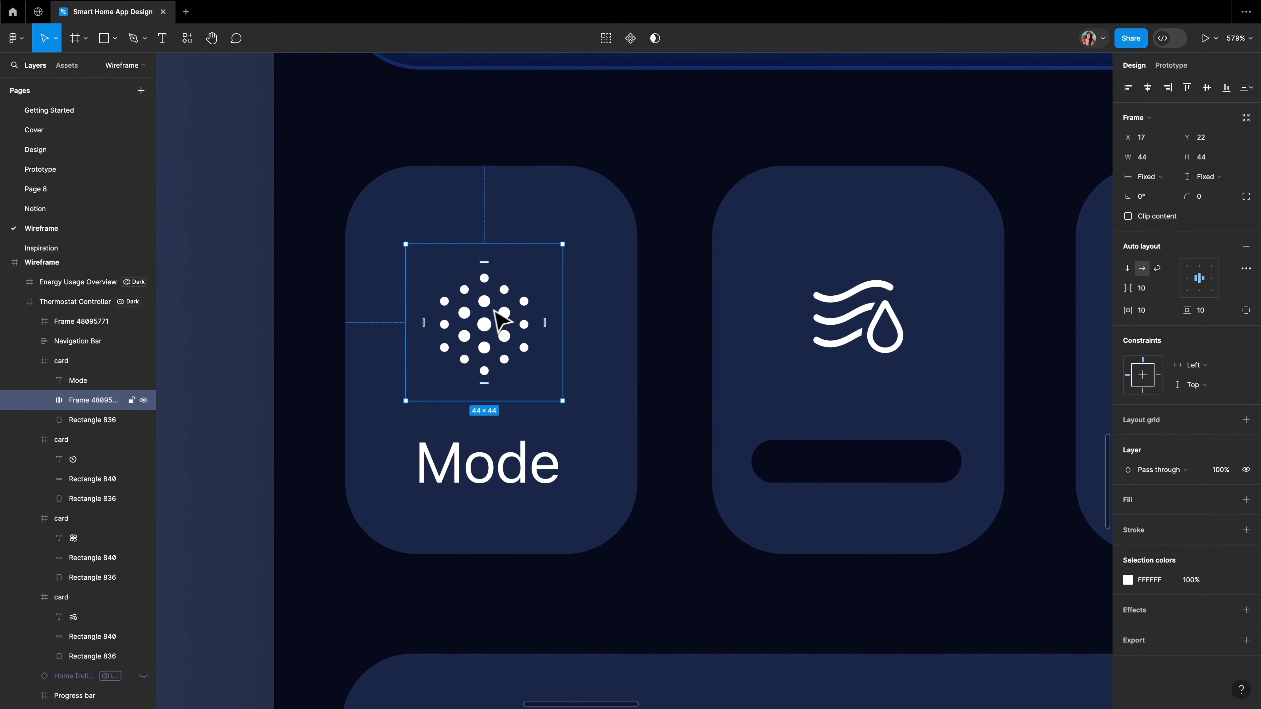
- Combine the icon frame and the Mode label in a vertical auto layout frame 82 wide, aligned with the card's sides
shift+click(492, 470)
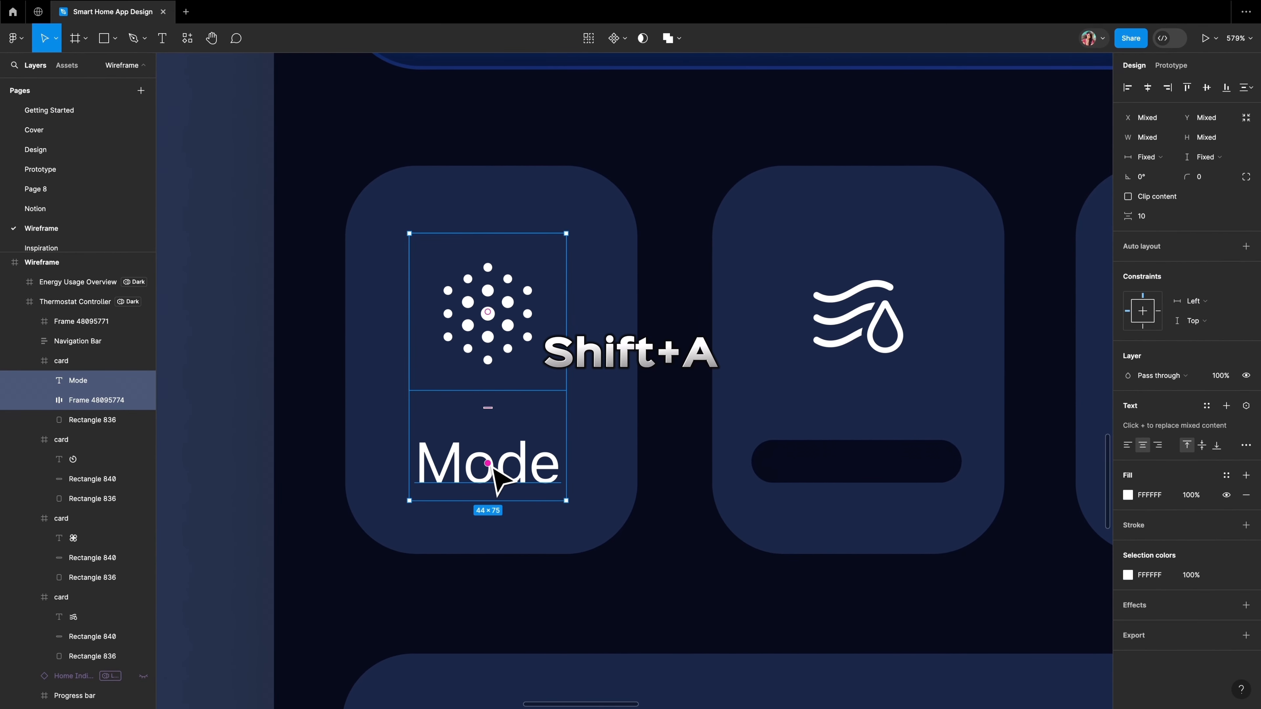
key(shift+a)
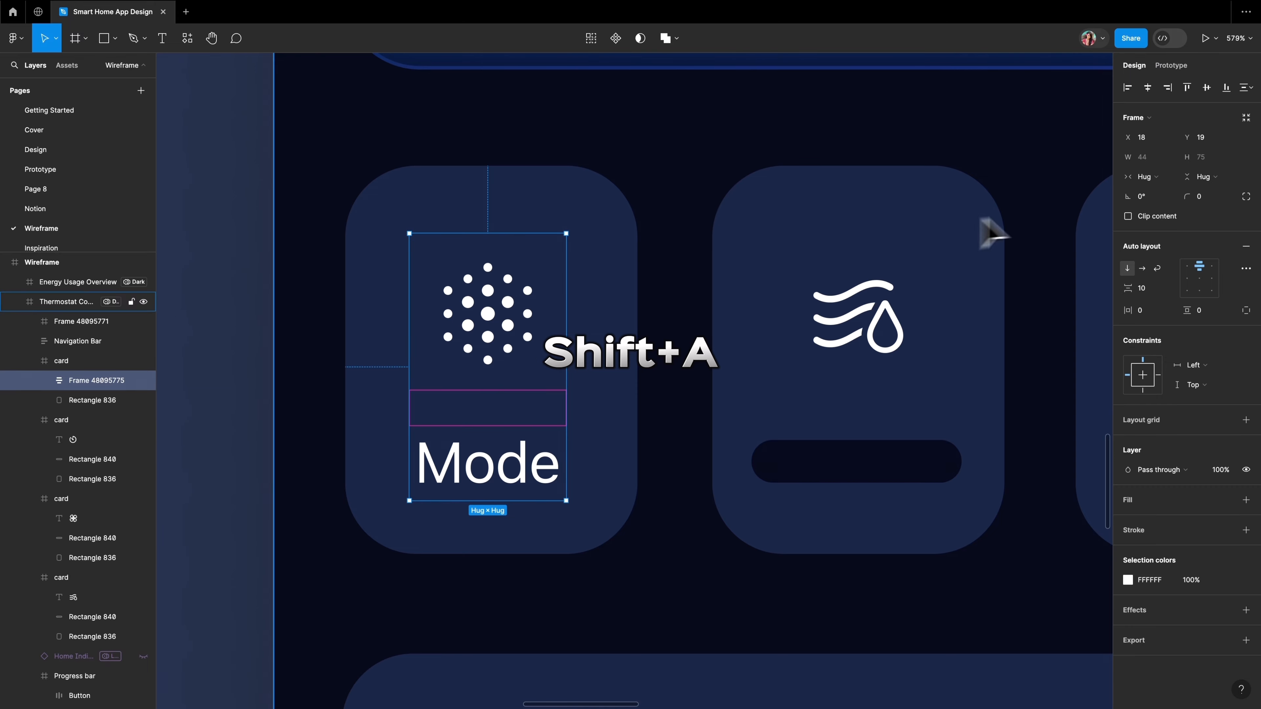
click(1147, 158)
text(82)
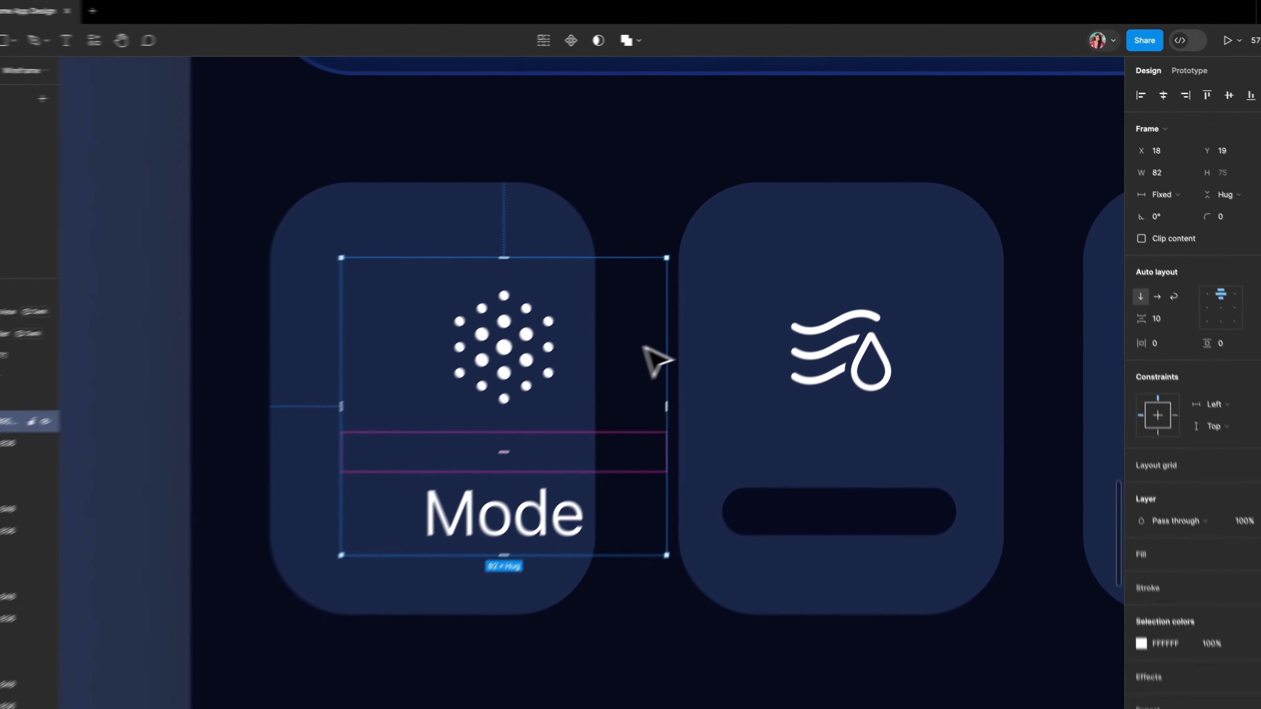
drag(656, 313, 592, 314)
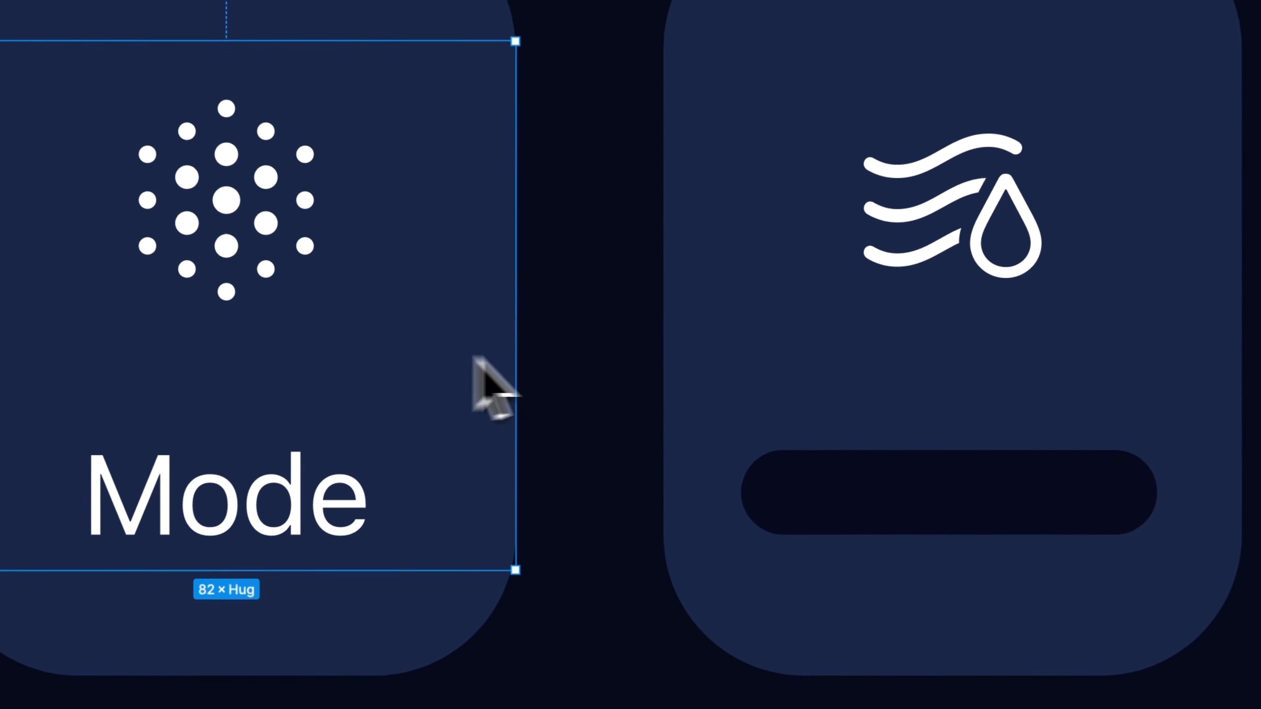
- Set the vertical padding of the Mode auto layout frame to 20 and position the frame over the card at X 0, Y 1
click(1199, 310)
text(20)
key(Return)
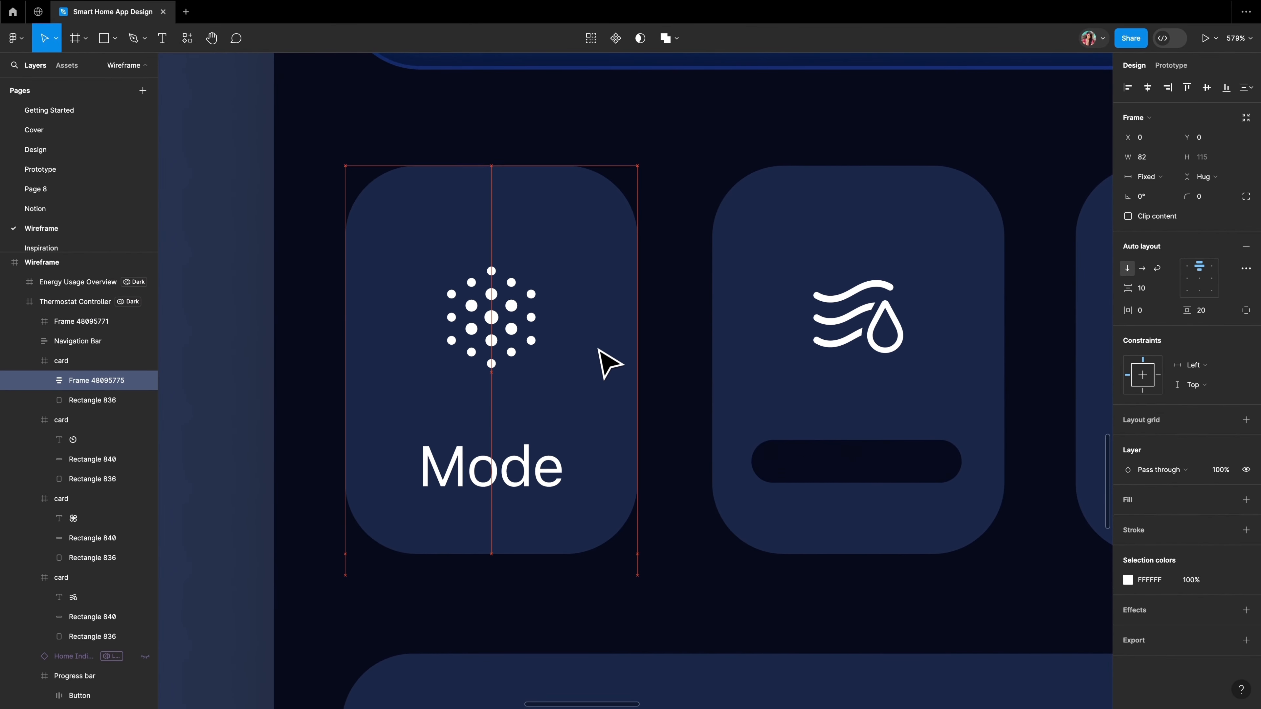
drag(609, 364, 607, 365)
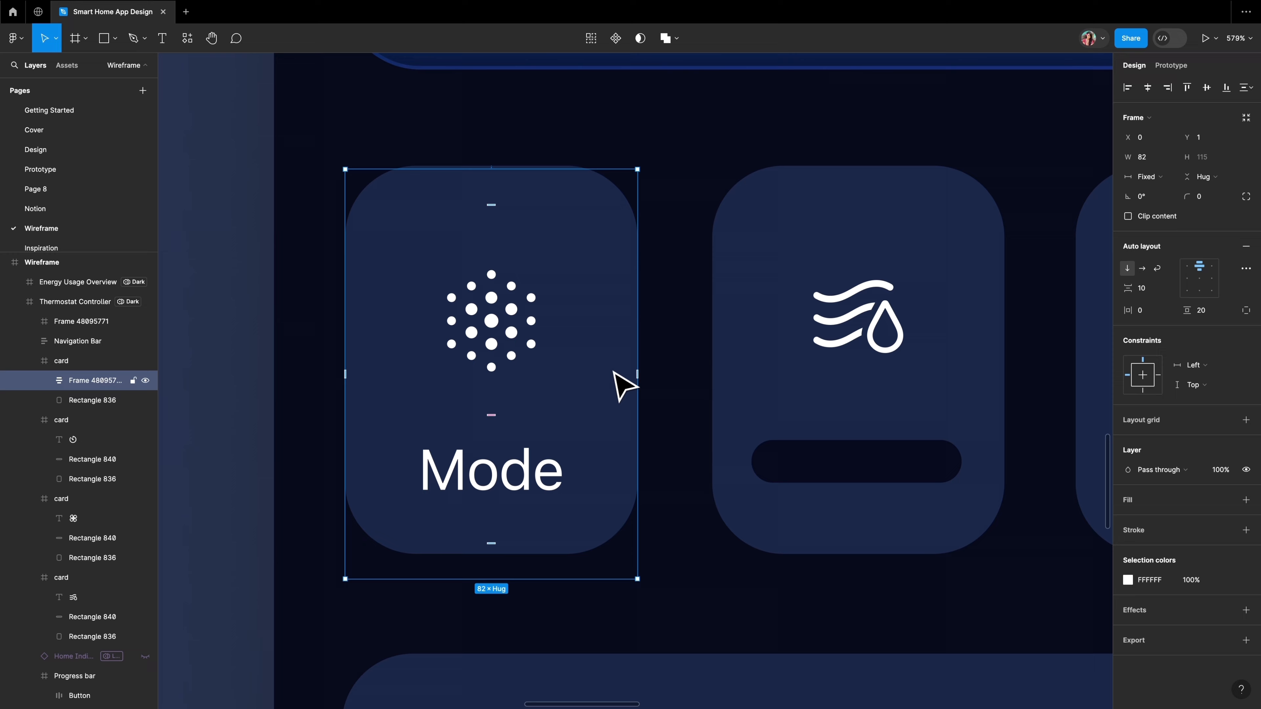
- Set the item spacing of the Mode auto layout frame to 4 and align it with the card's upper edge at Y 0
click(1140, 288)
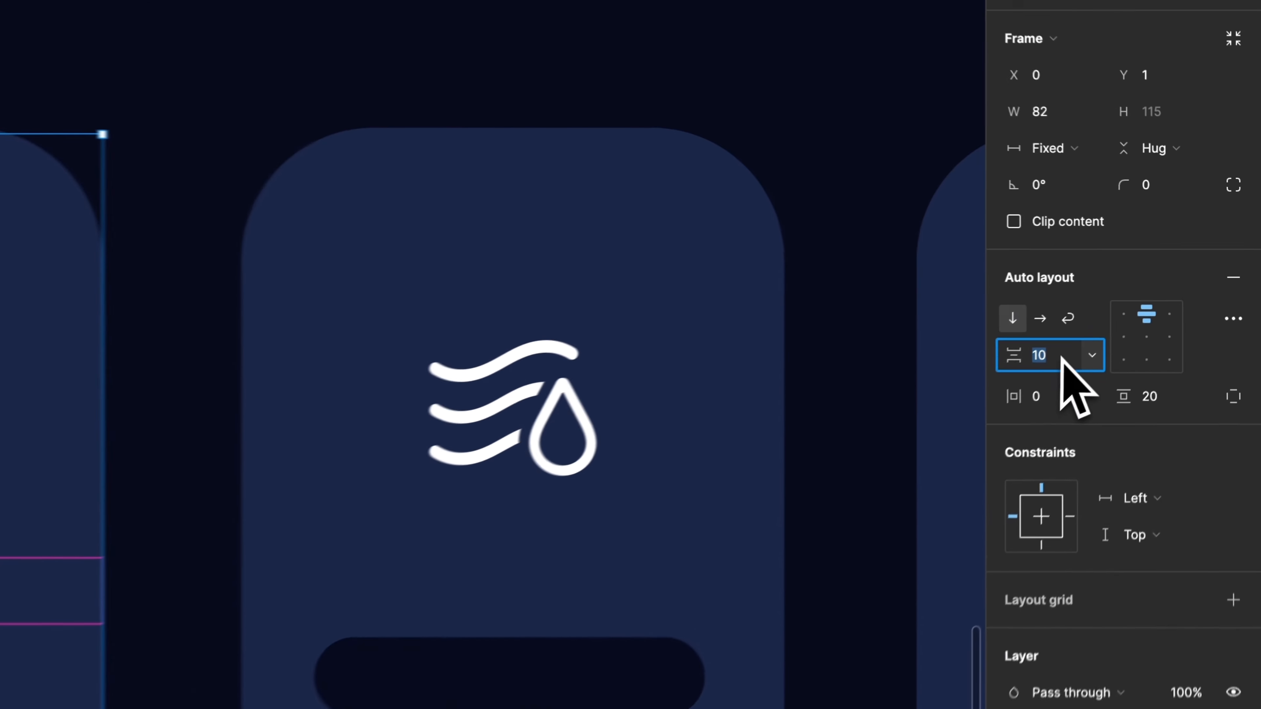
text(4)
key(Return)
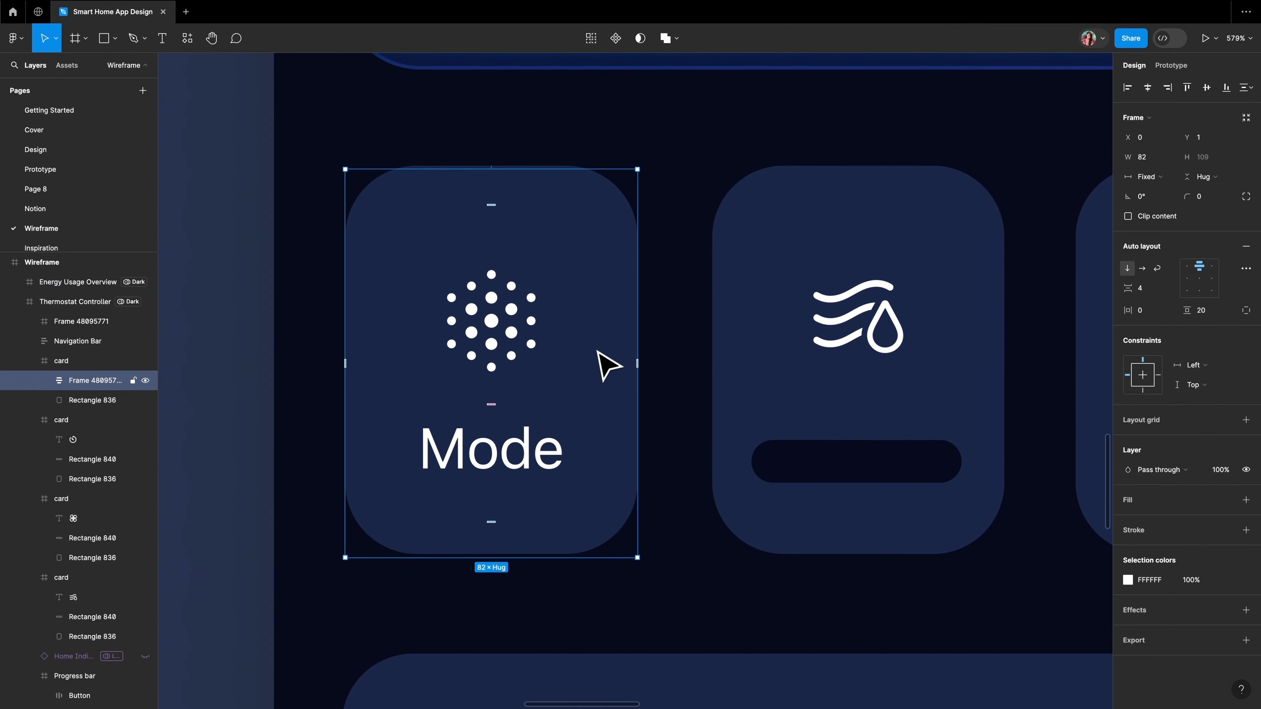
drag(605, 353, 606, 351)
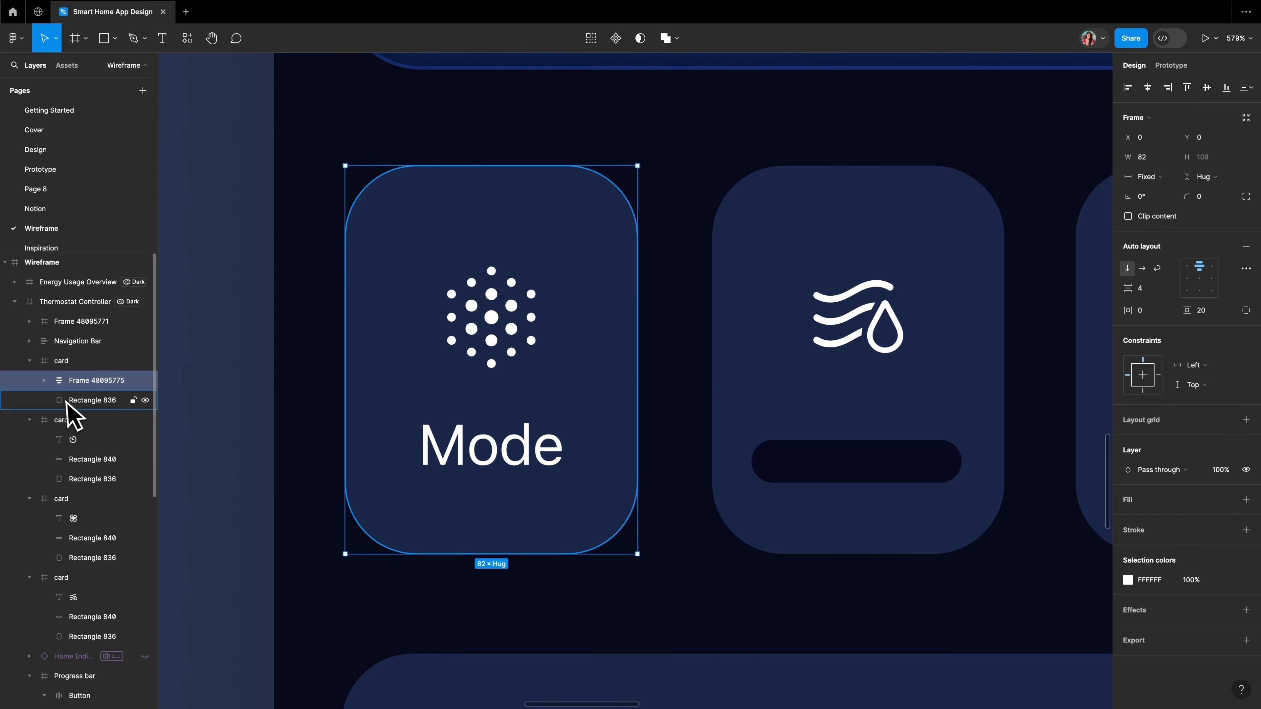
- Delete the old background rectangle of the first card and apply the Container 2 style as the card's fill
click(77, 400)
key(Delete)
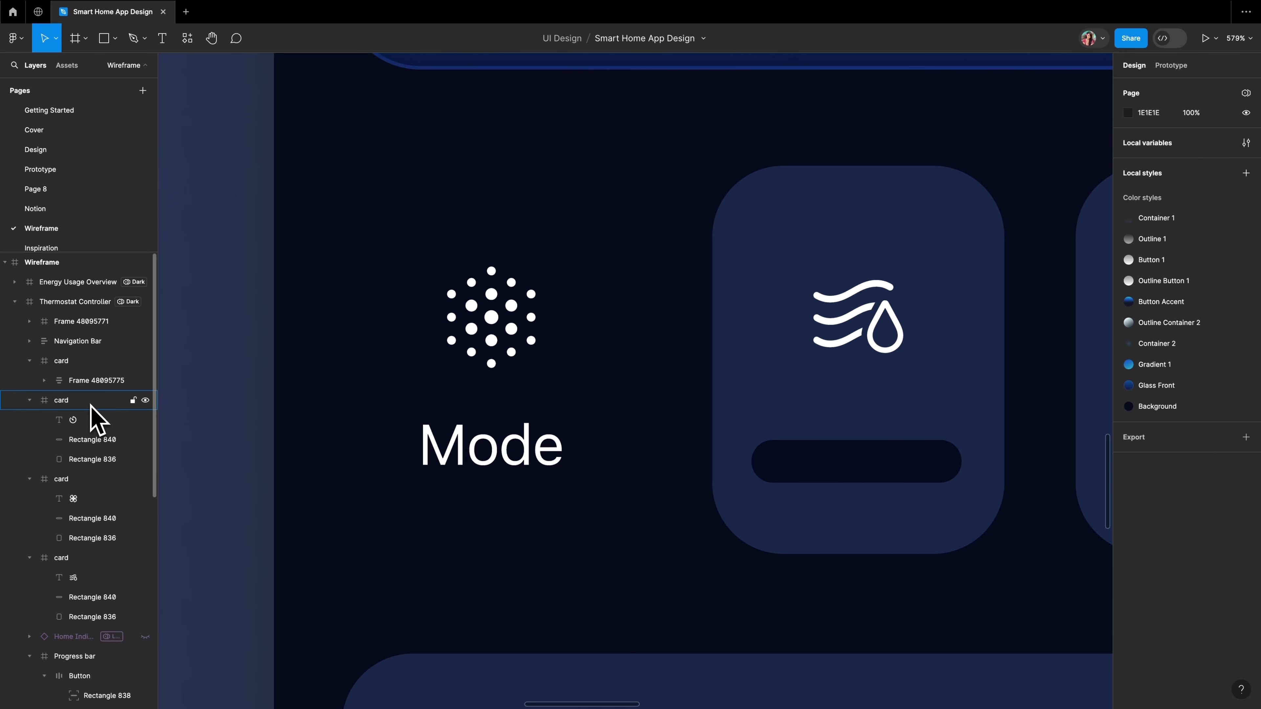
click(586, 321)
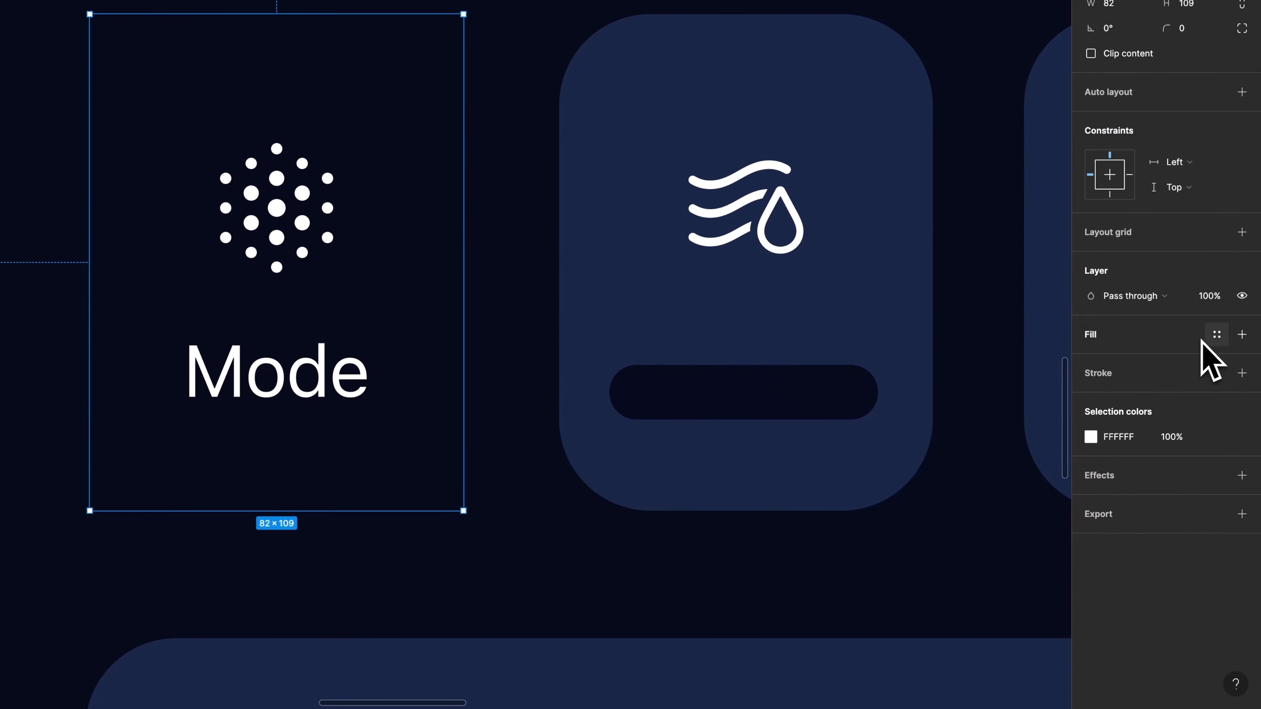
click(1216, 335)
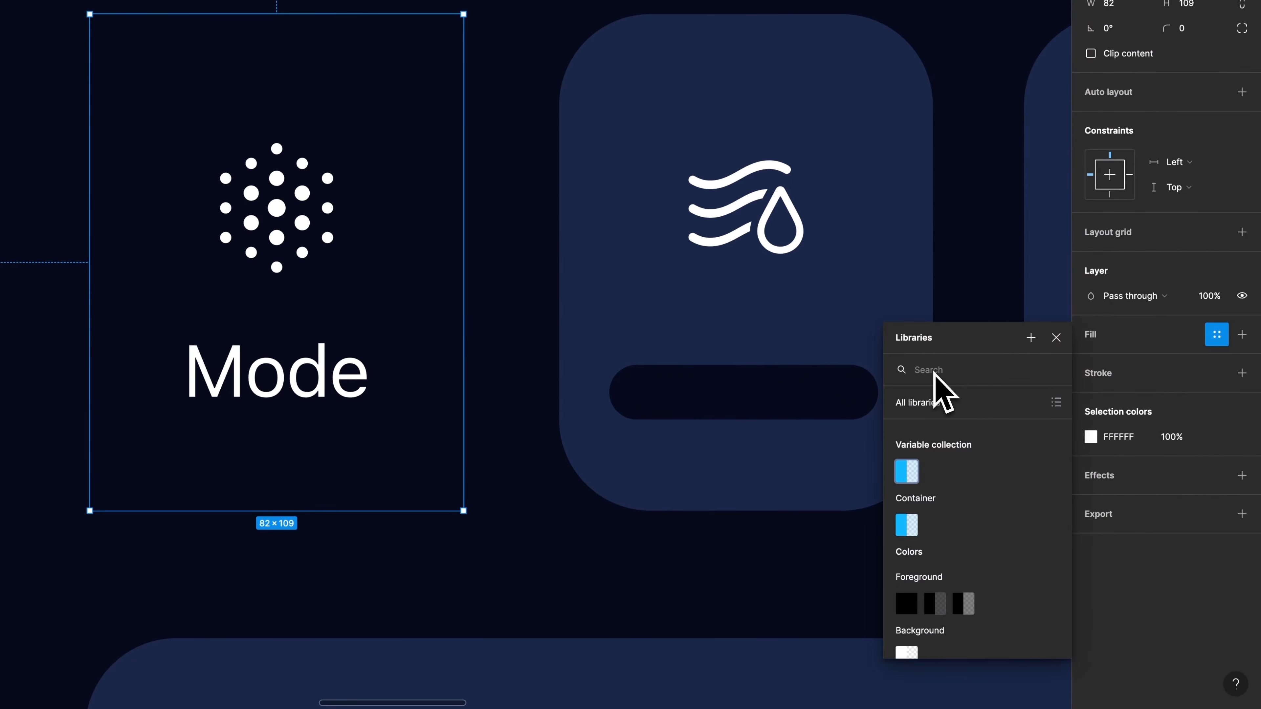
text(container 2)
click(943, 462)
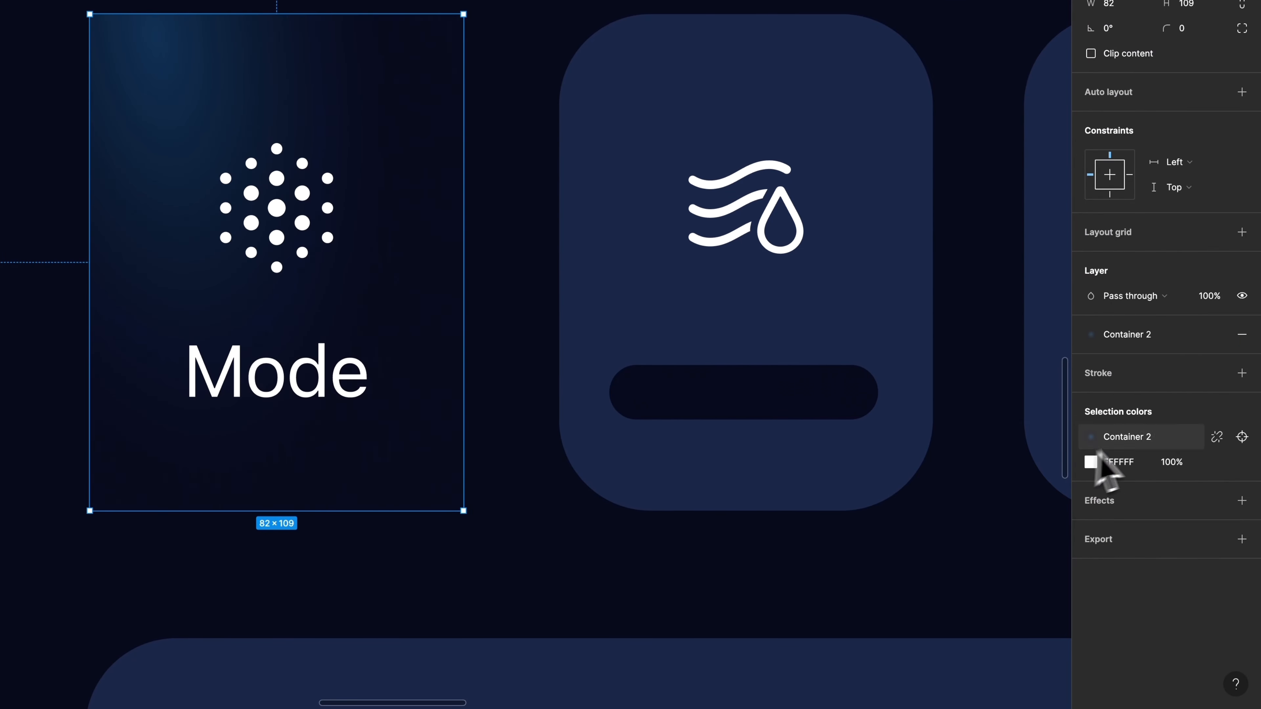
- Apply the Outline Container 2 style as the Mode card's stroke and set its corner radius to 16
click(1216, 373)
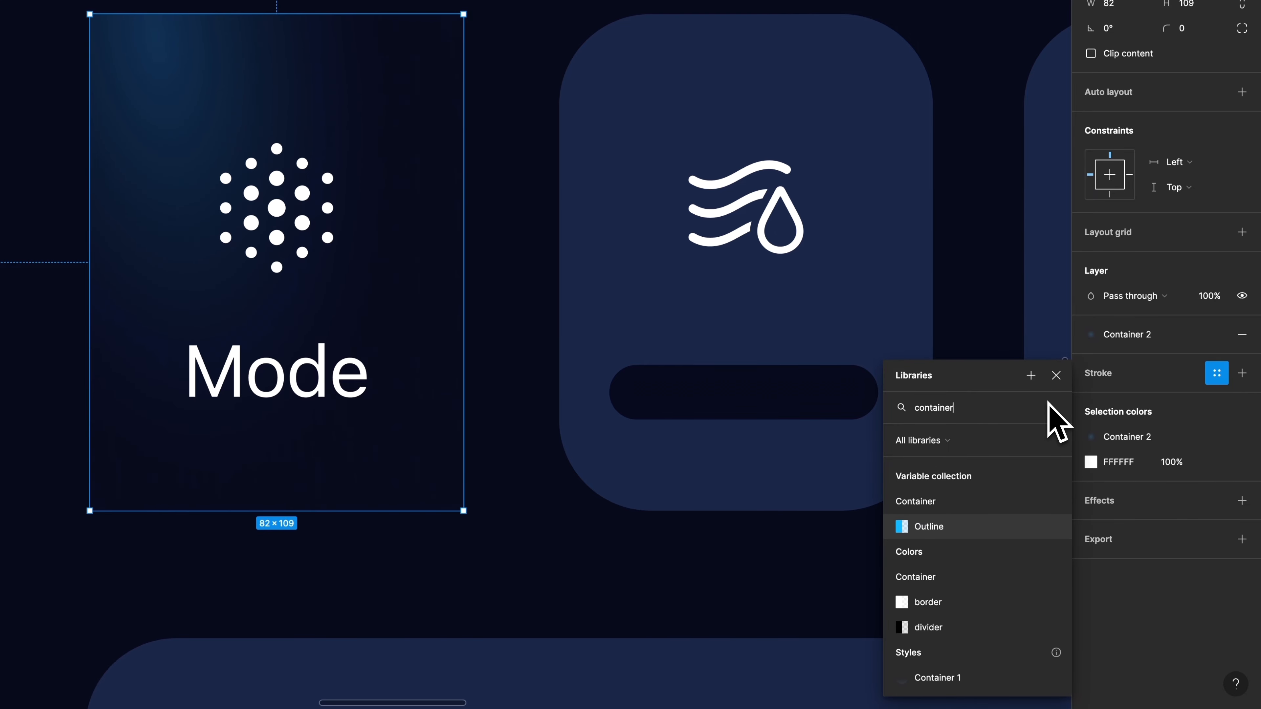
scroll(943, 543, down, 3)
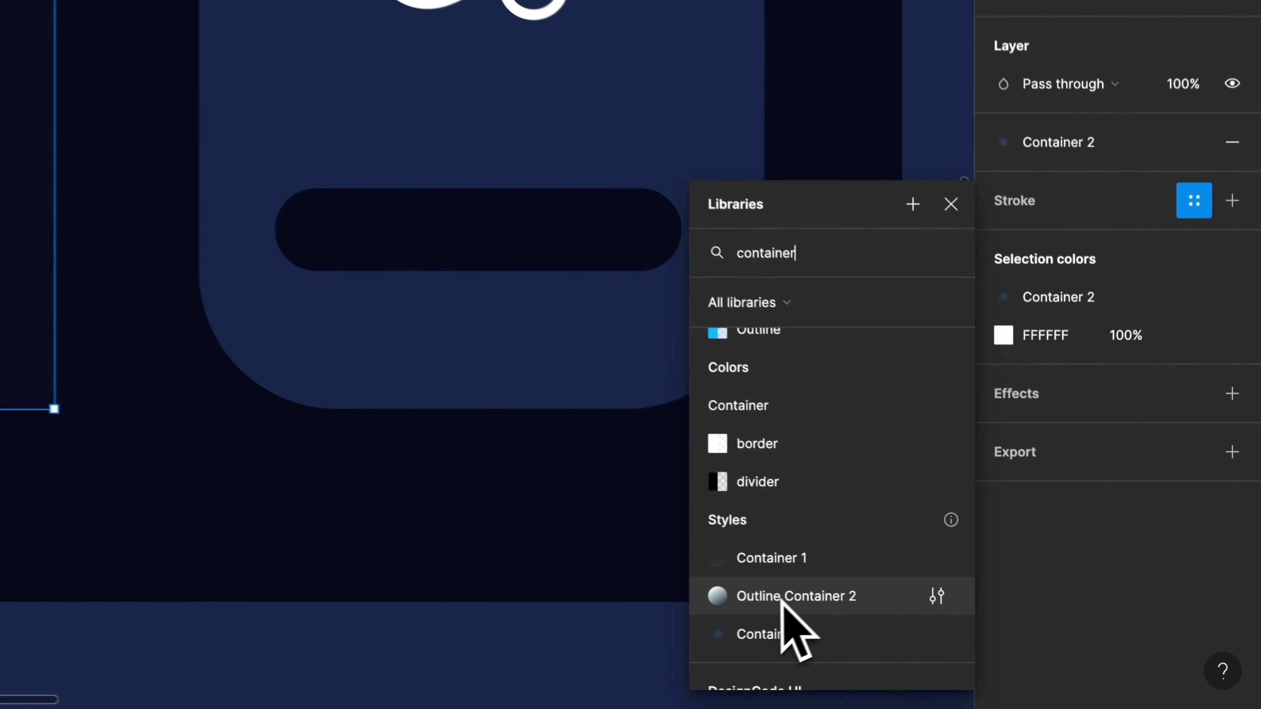
click(789, 596)
scroll(785, 605, up, 5)
scroll(1157, 171, up, 5)
click(1147, 160)
text(16)
key(Return)
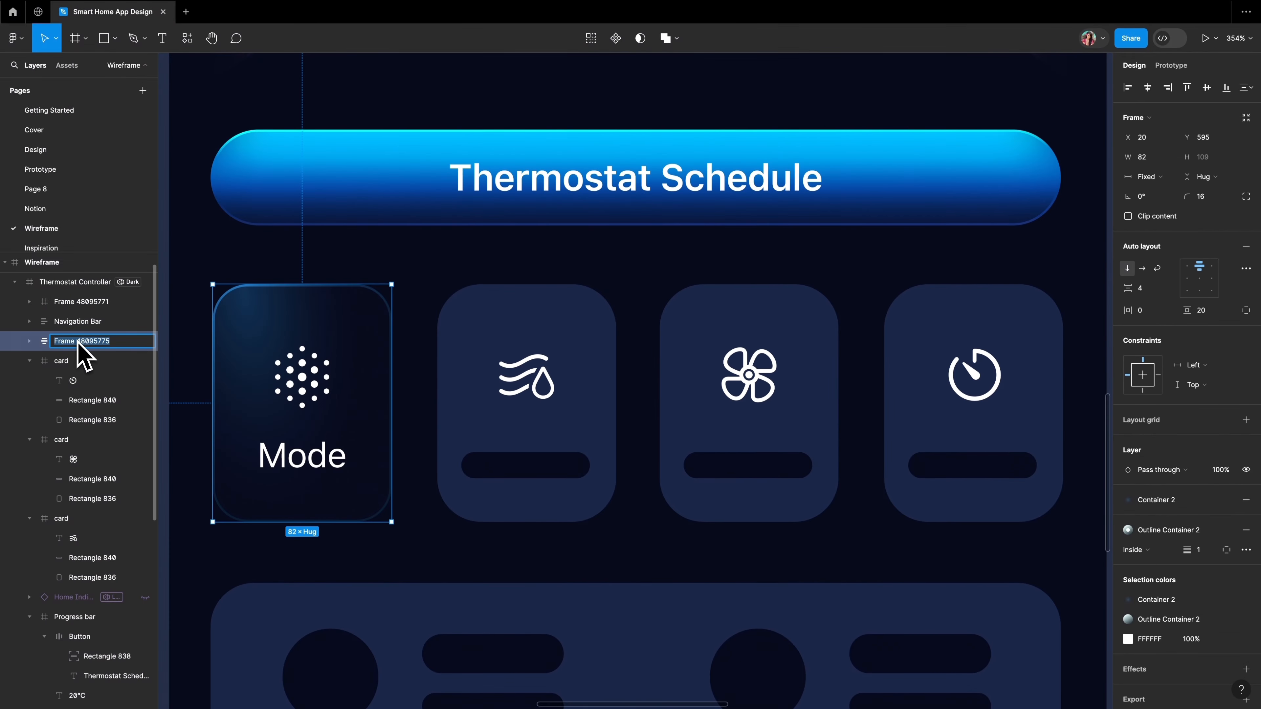
- Replace the three remaining placeholder cards with copies of the finished Mode card
click(571, 322)
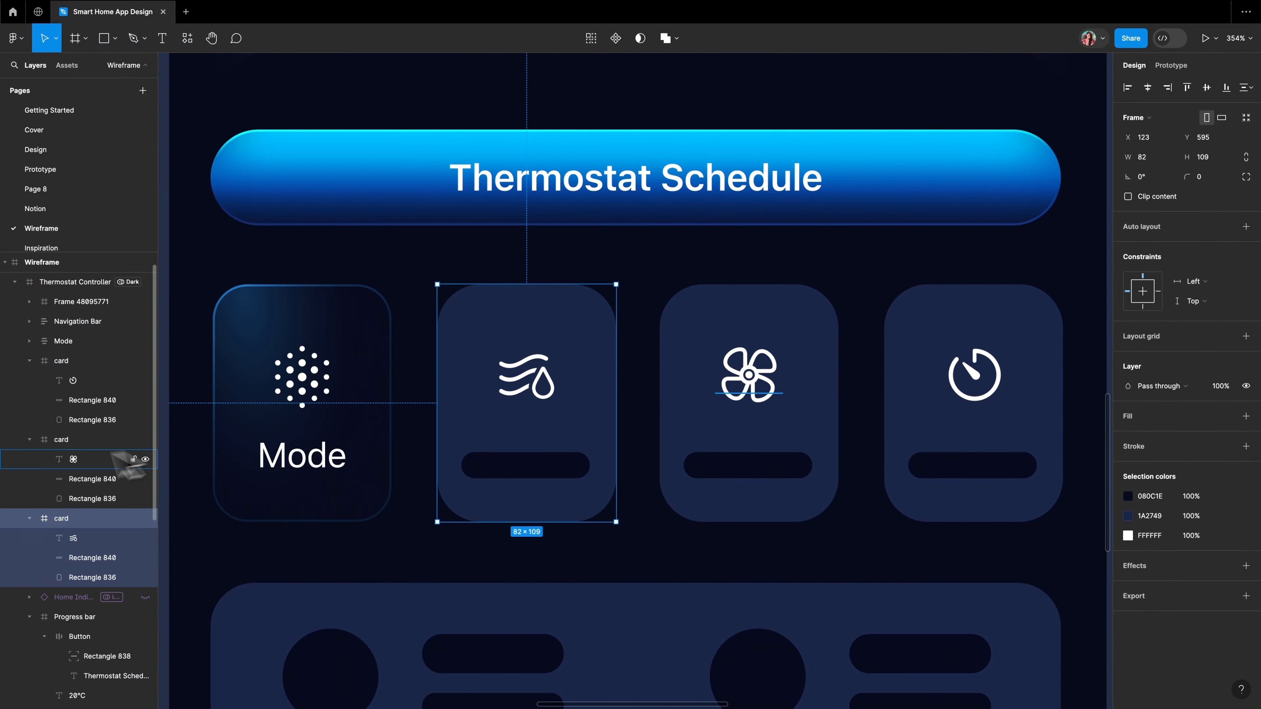
shift+click(84, 361)
key(ctrl+shift+r)
- Change the second card's label to "Humidity" and rename its layer Humidity
double_click(541, 472)
text(Humidity)
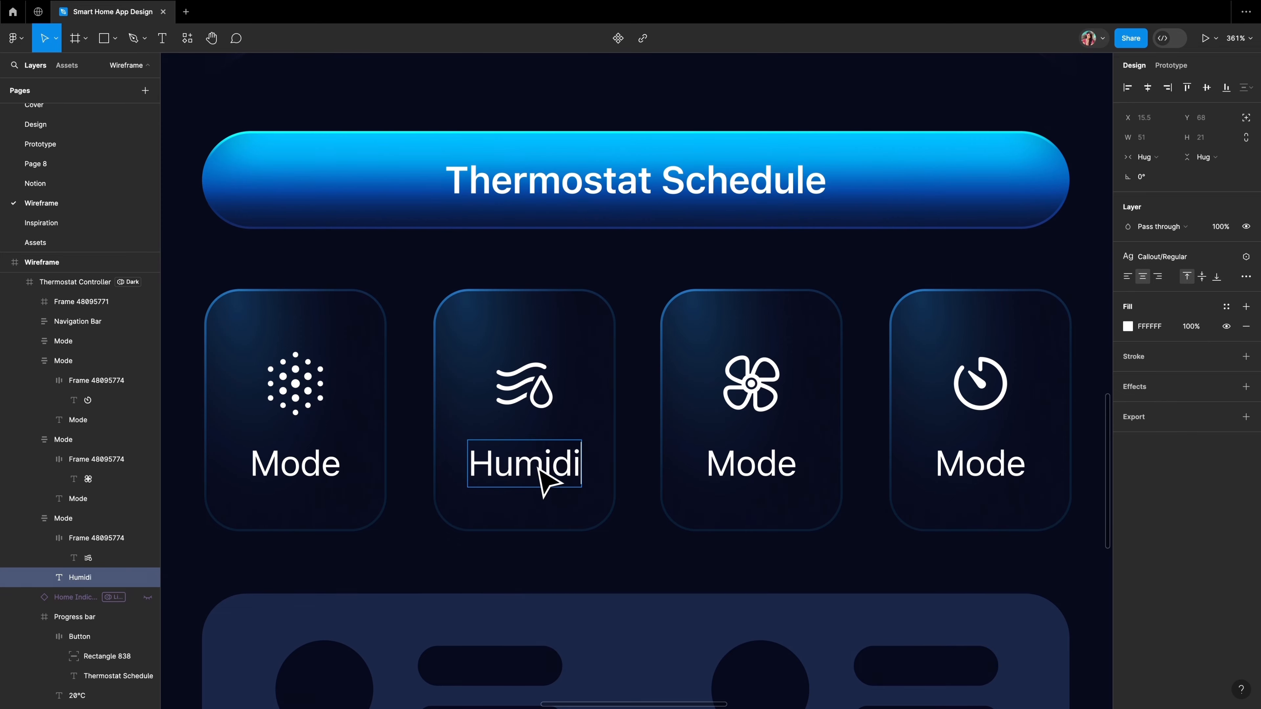
double_click(64, 519)
text(Humidity)
- Change the third card's label to "Fan" and rename its layer Fan
double_click(751, 465)
double_click(751, 464)
text(Fan)
double_click(68, 441)
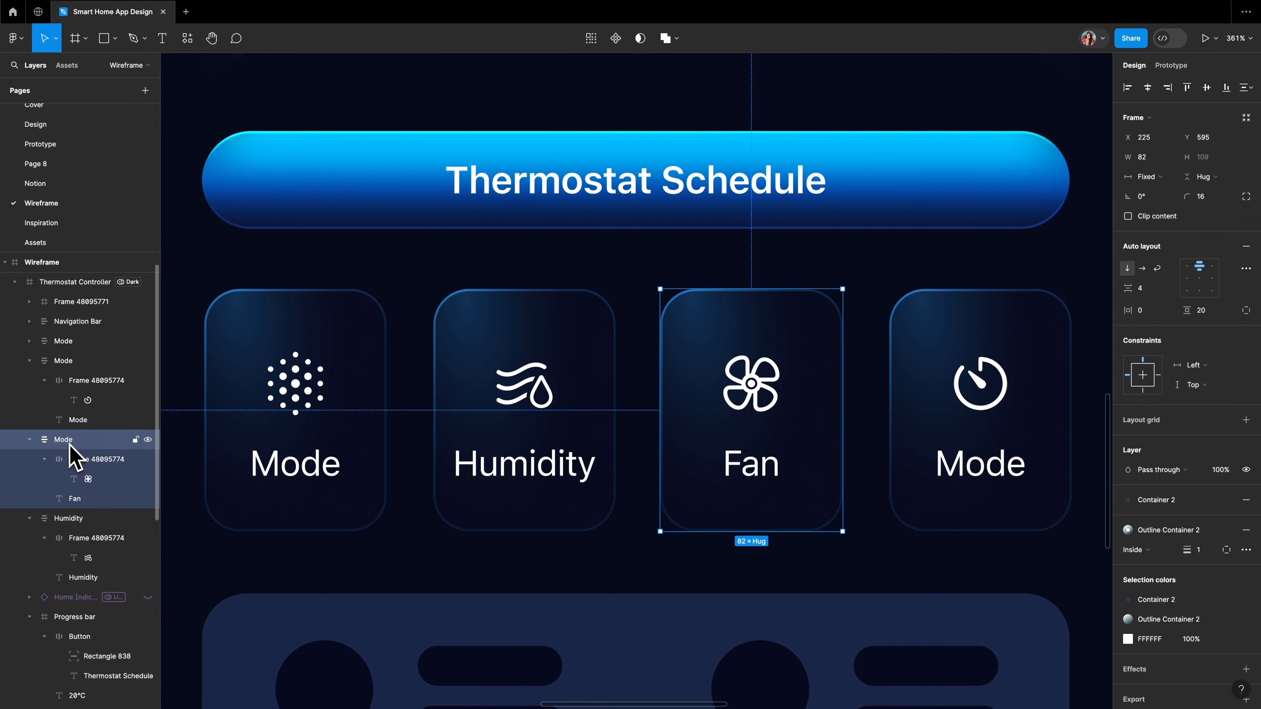
text(Fan)
- Change the fourth card's label to "Timer" and rename its layer Timer
double_click(973, 469)
double_click(976, 477)
text(Timer)
double_click(69, 361)
text(Timer)
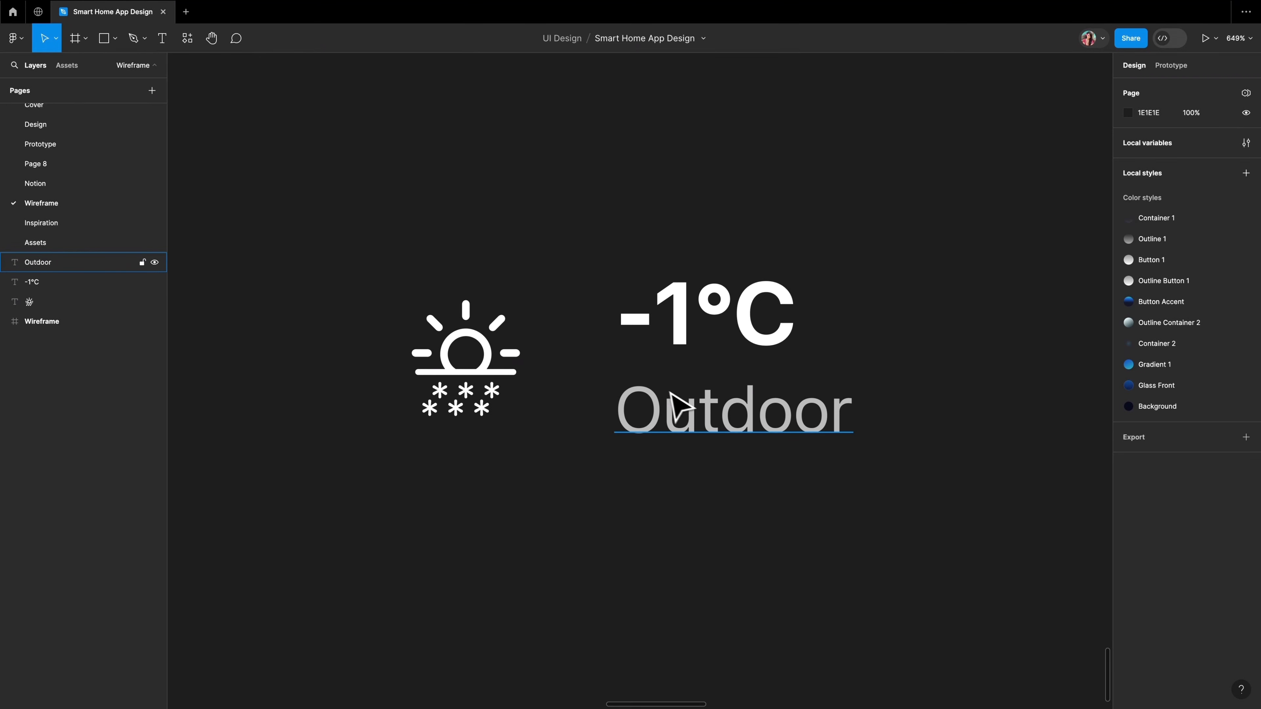
- Examine the text and fill settings of the weather icon, the -1°C value and the Outdoor label
click(458, 355)
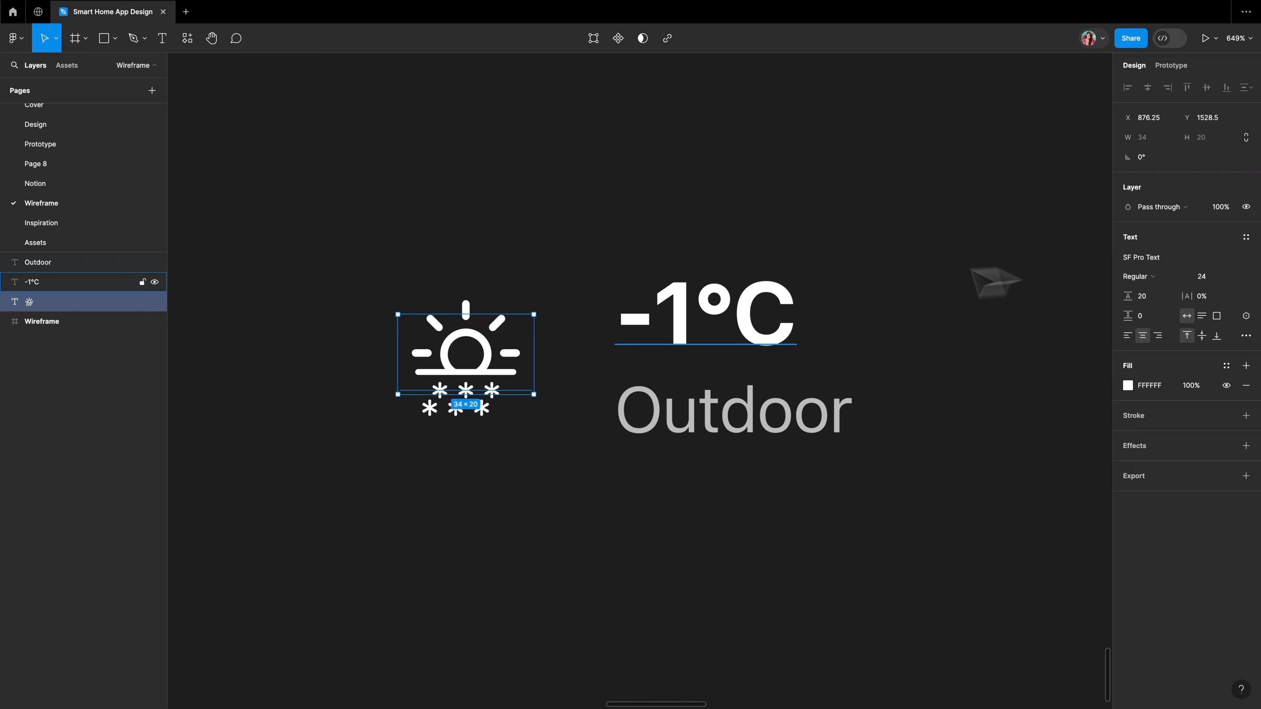
click(751, 320)
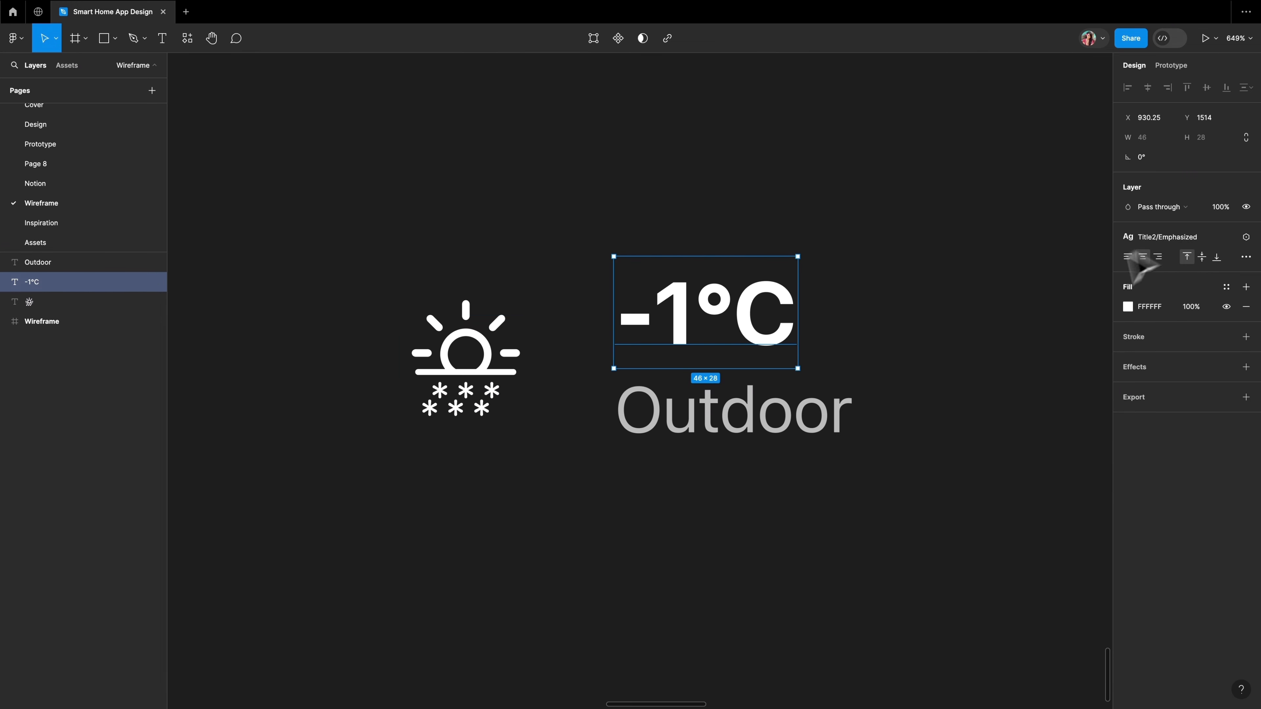
click(845, 421)
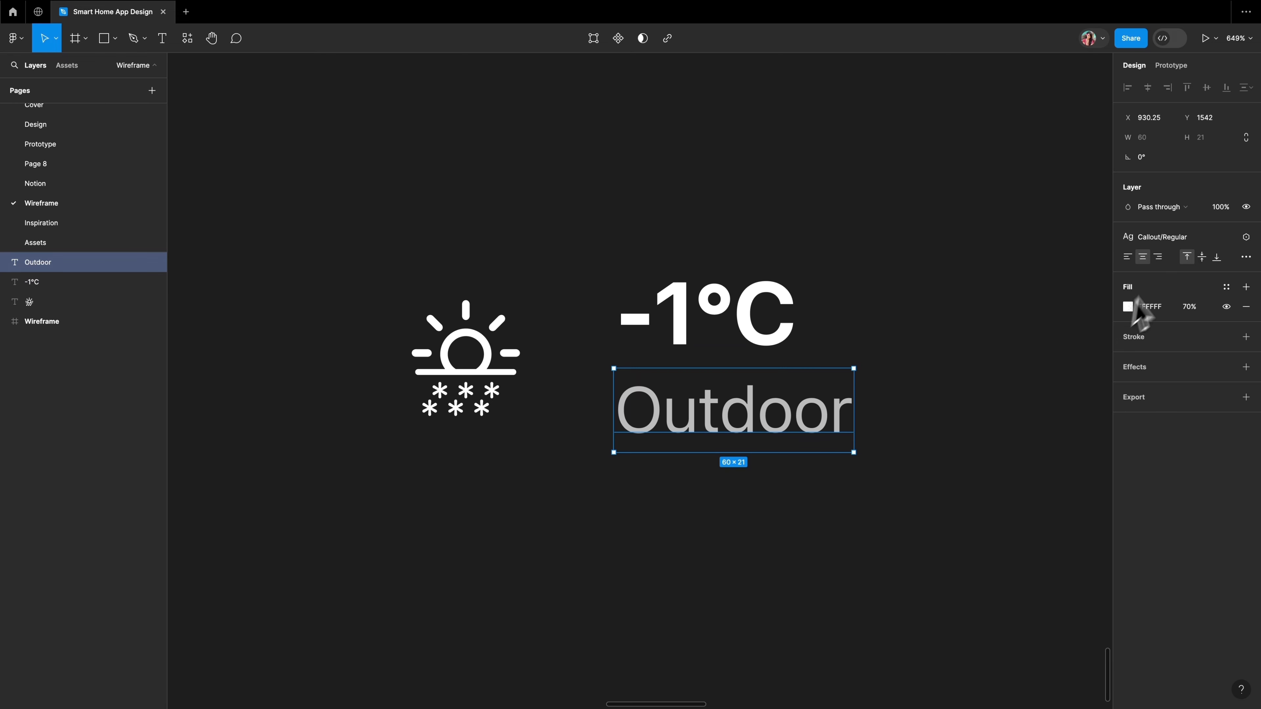
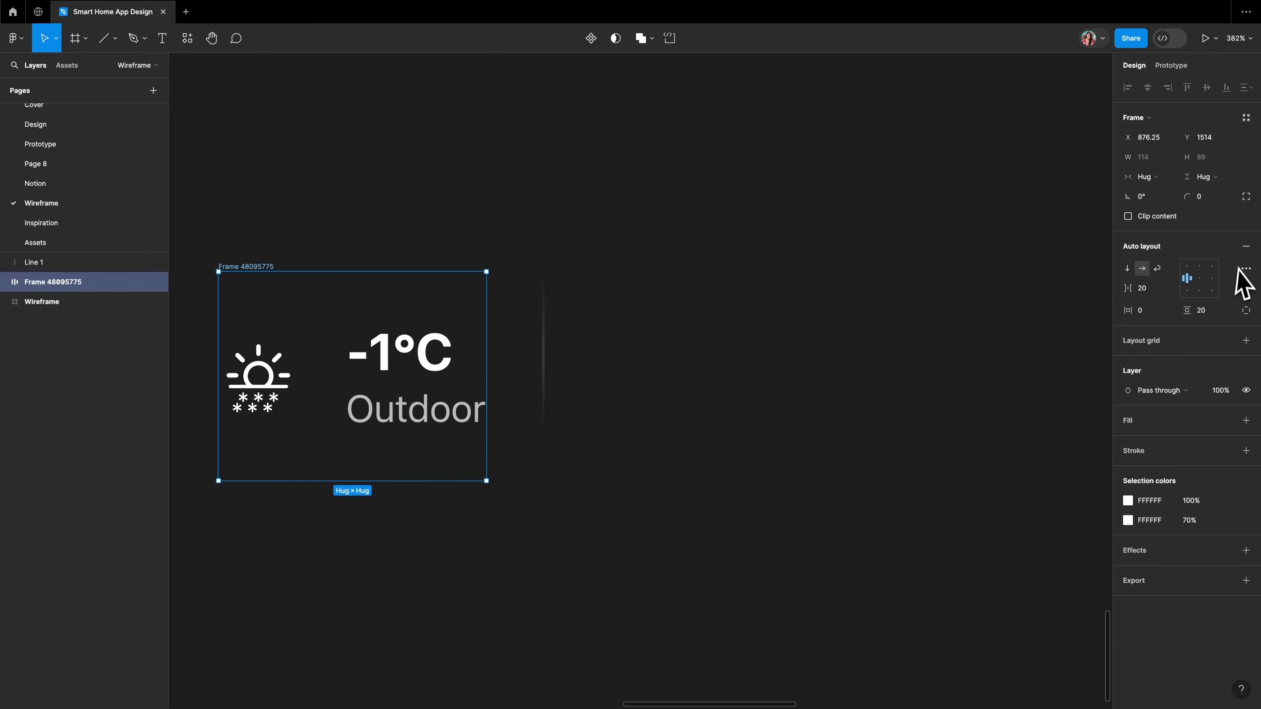
- Center the contents of the Outdoor weather frame and duplicate the frame onto the other side of the divider line
click(1200, 279)
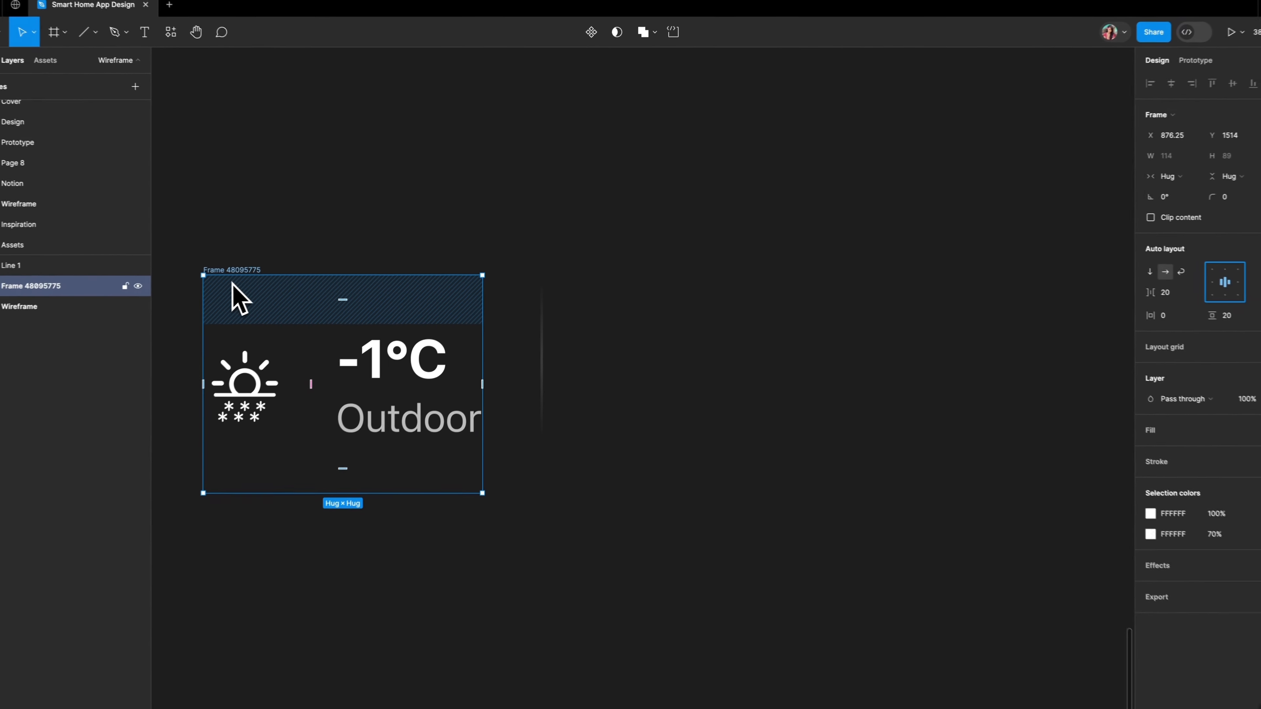
click(281, 250)
click(239, 268)
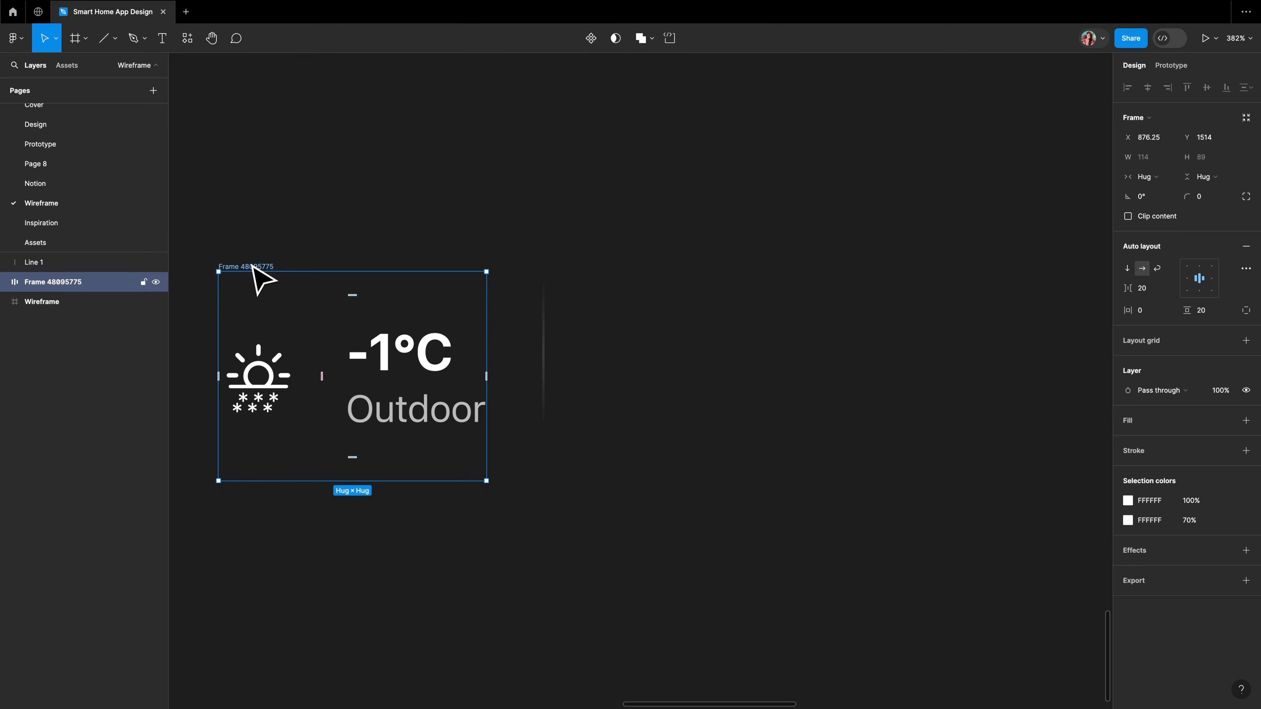
key(ctrl+d)
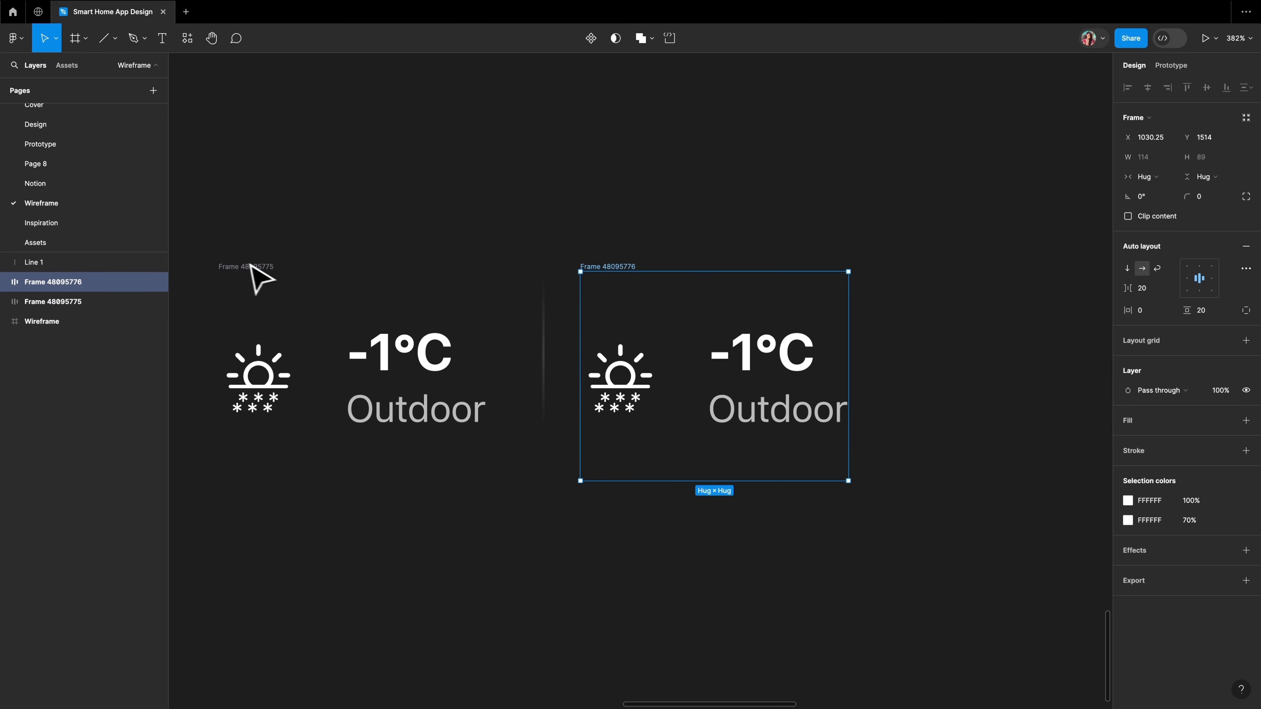
- Combine the two Outdoor frames and the divider line in a horizontal auto layout with item spacing 0
drag(199, 239, 921, 531)
key(shift+a)
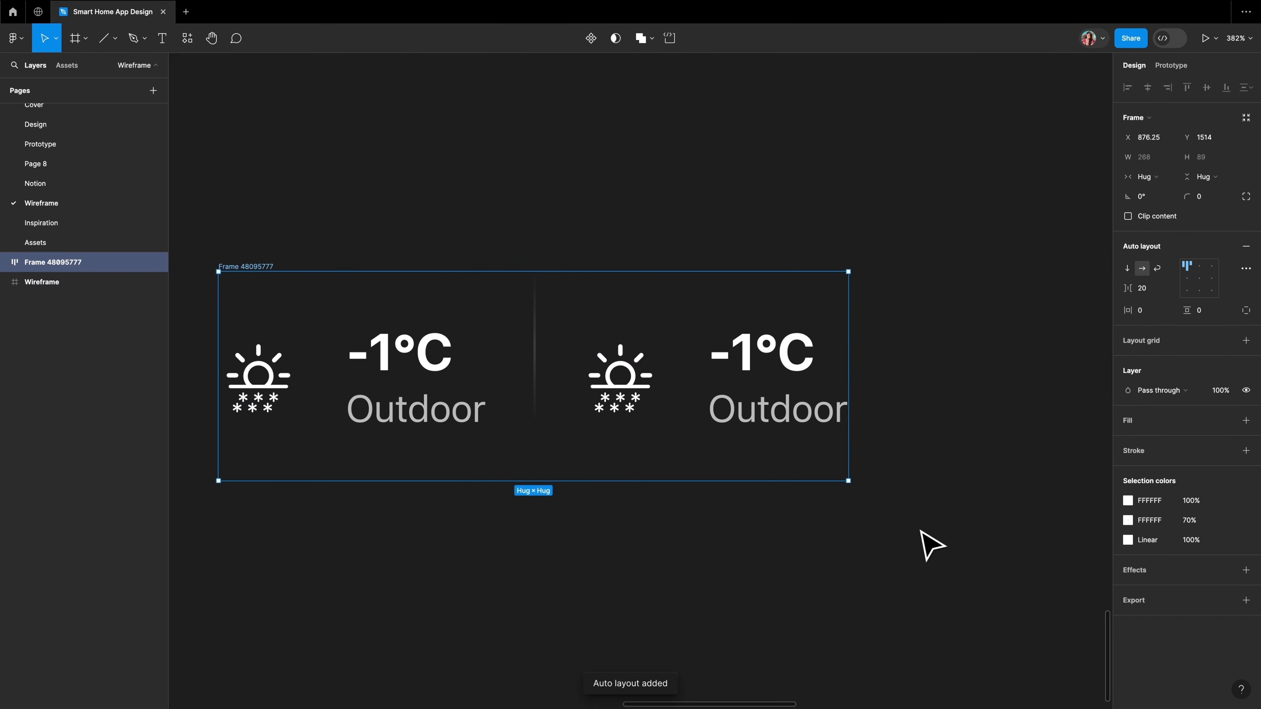
click(1148, 290)
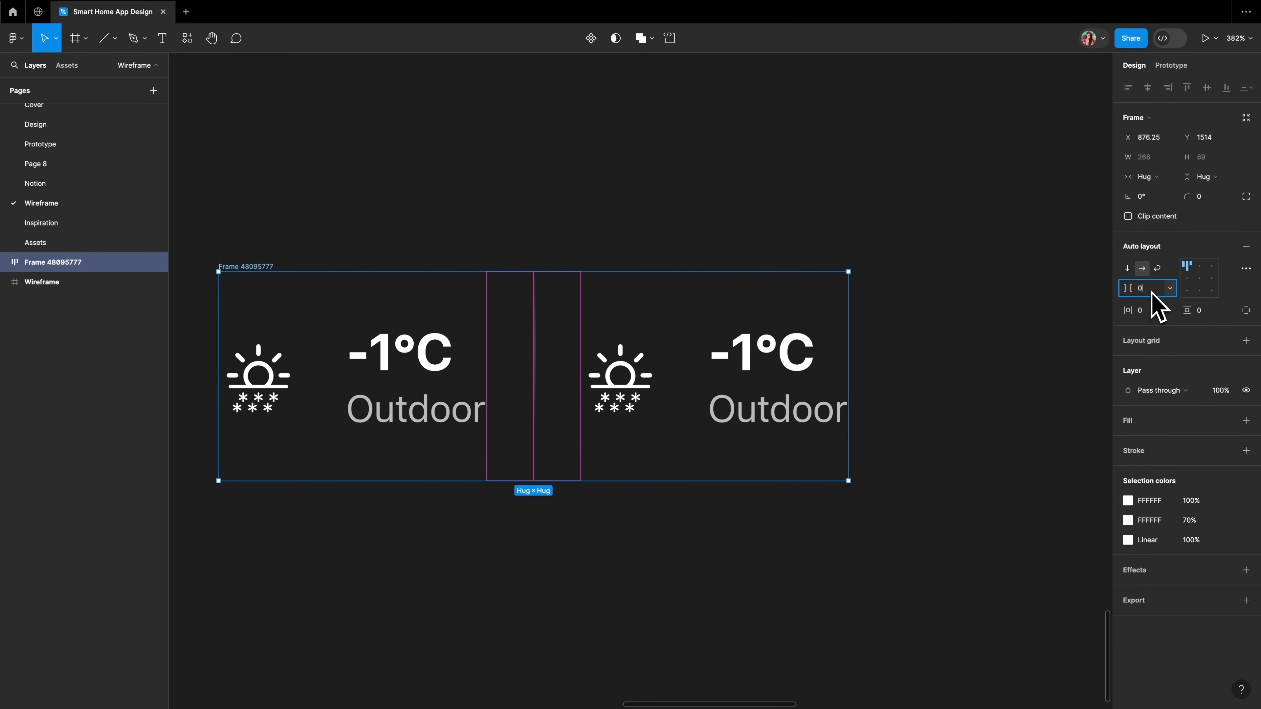
text(0)
key(Return)
- Set the width of the combined Outdoor row frame to 390
click(332, 310)
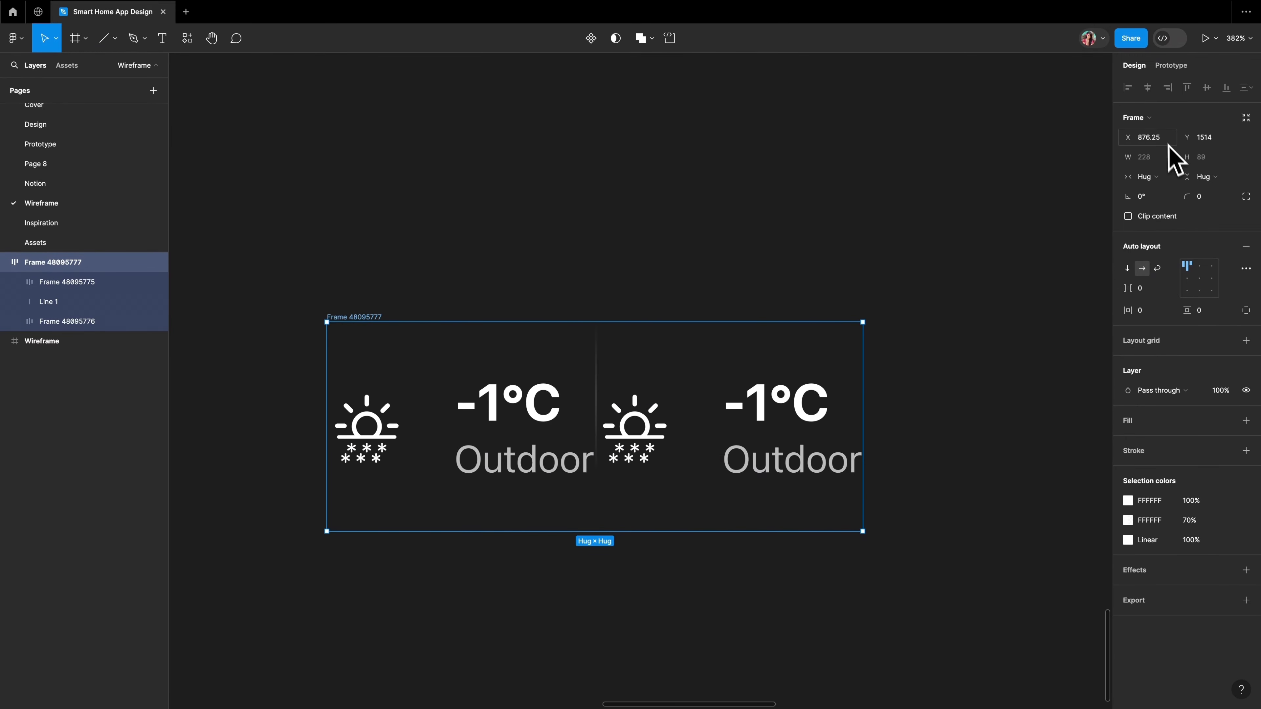
click(1151, 157)
text(390)
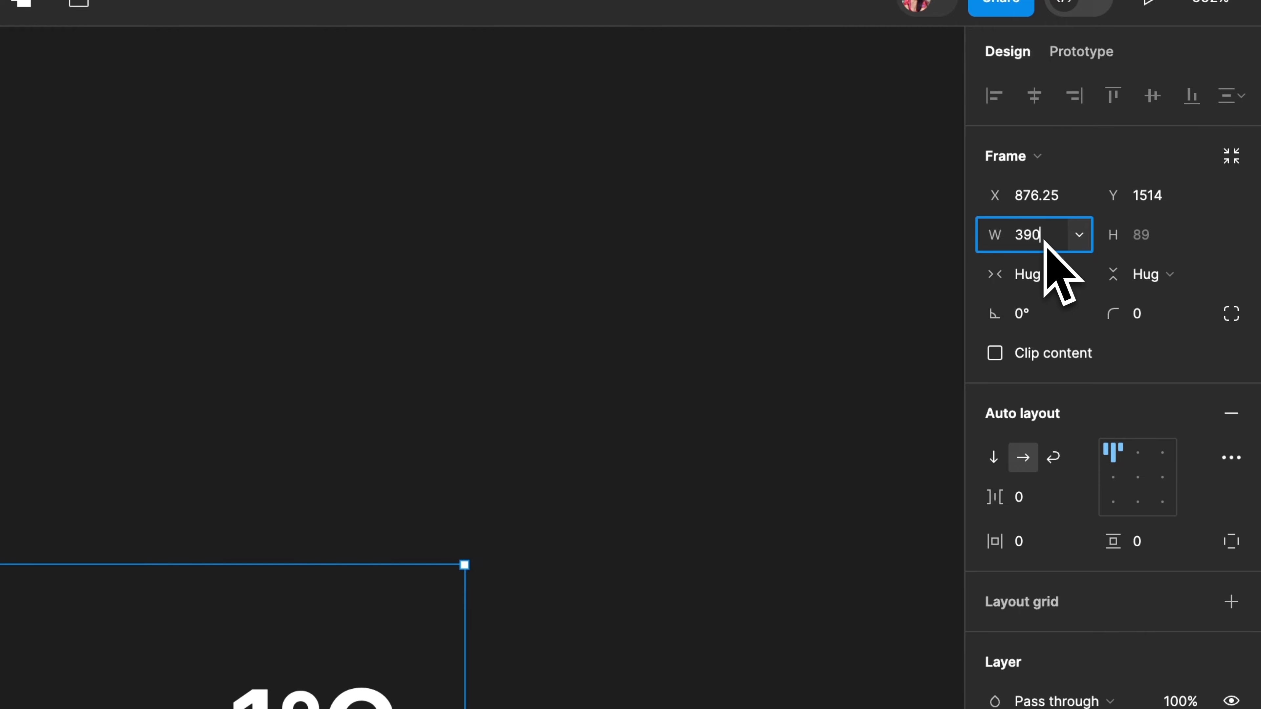
key(Return)
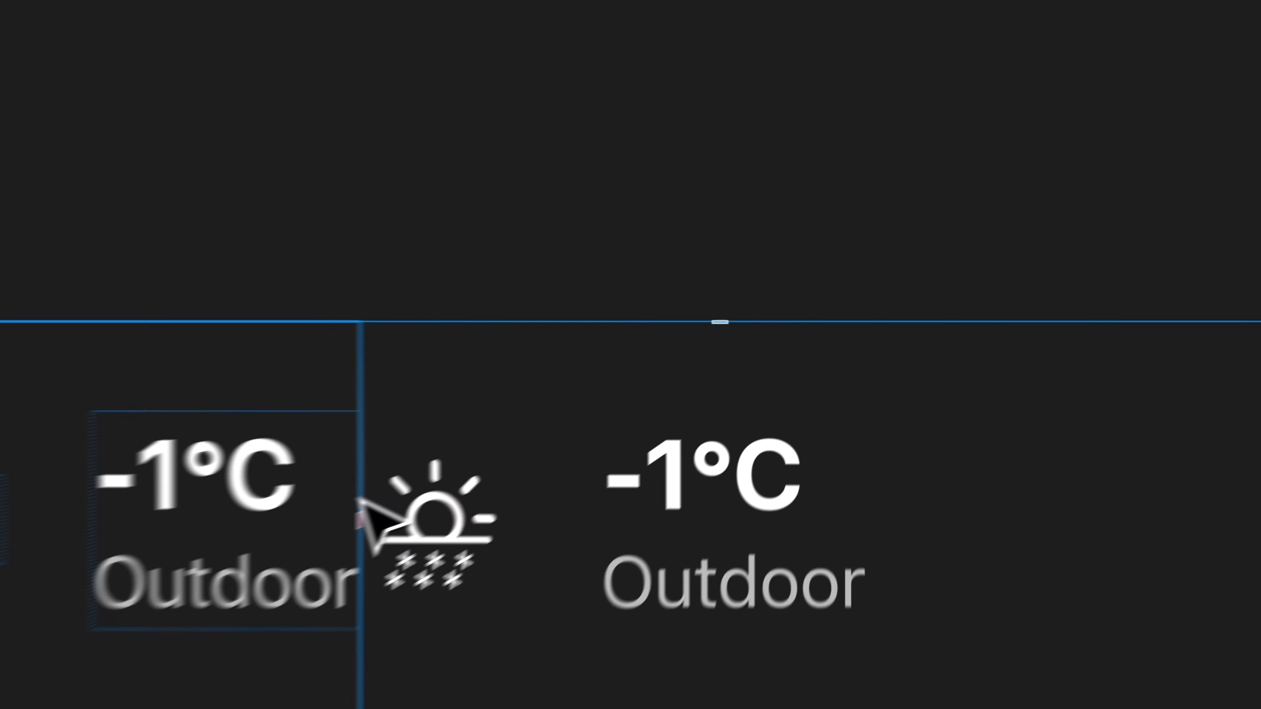
- Set the horizontal resizing of both Outdoor frames in the row to fill the container
click(574, 415)
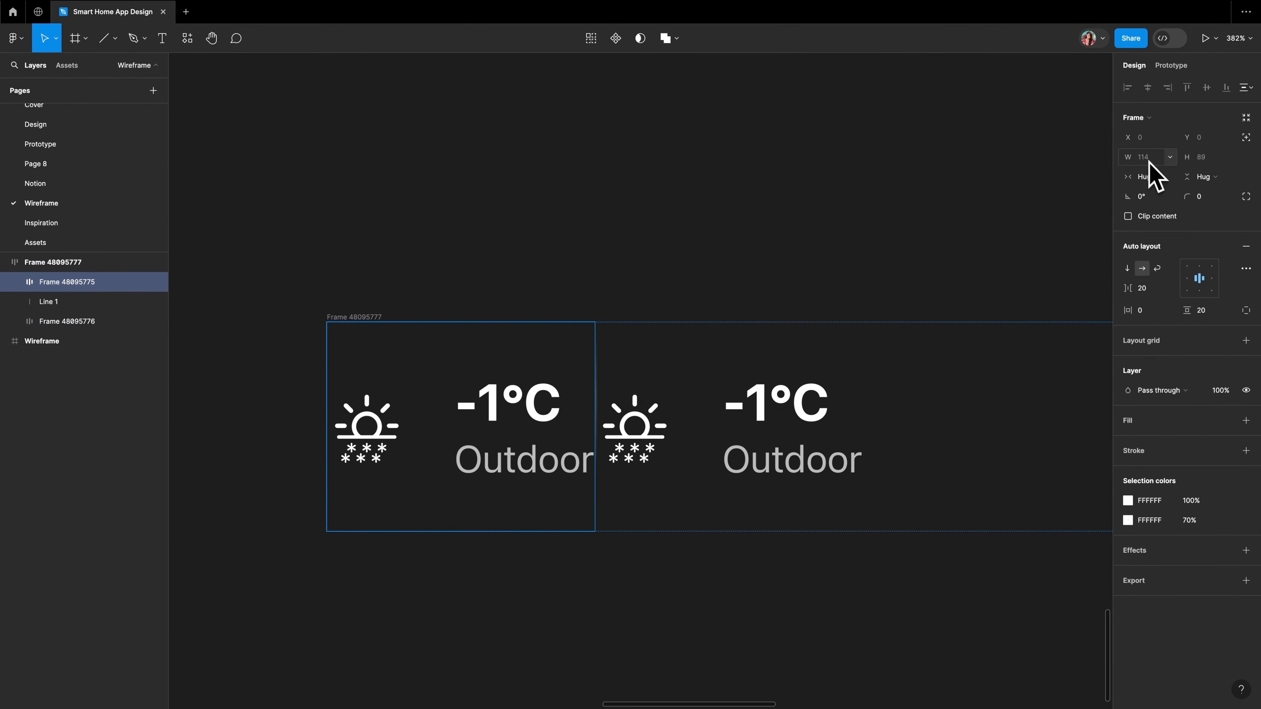
click(1148, 177)
click(1170, 192)
click(1002, 350)
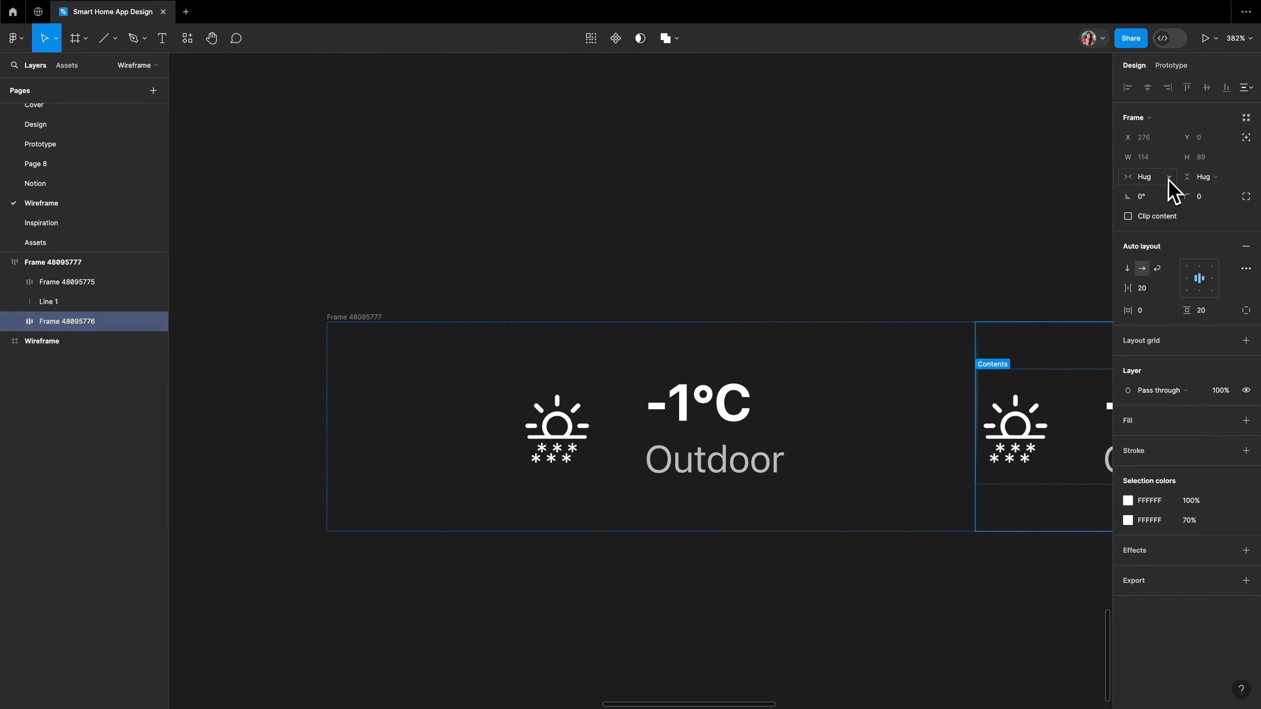
click(1148, 176)
click(1169, 192)
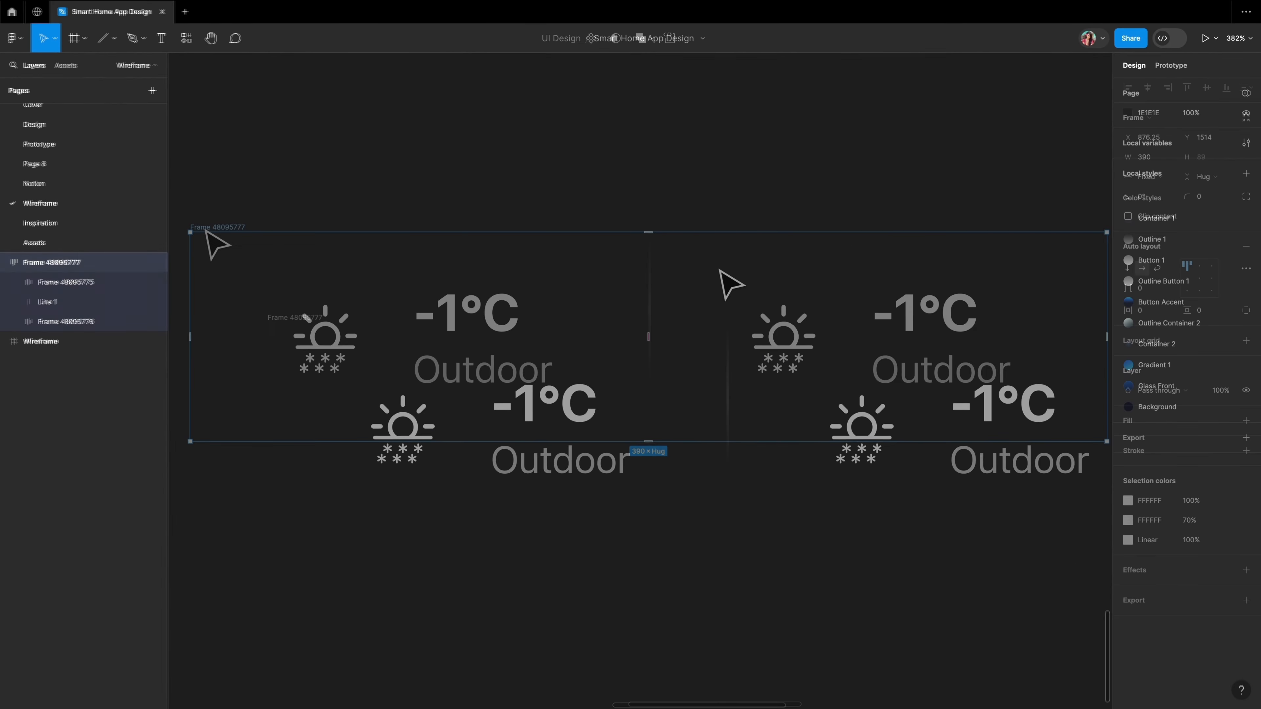
- Name the row Top Content and stack it with its Bottom Content copy in a vertical auto layout with spacing 0
double_click(206, 228)
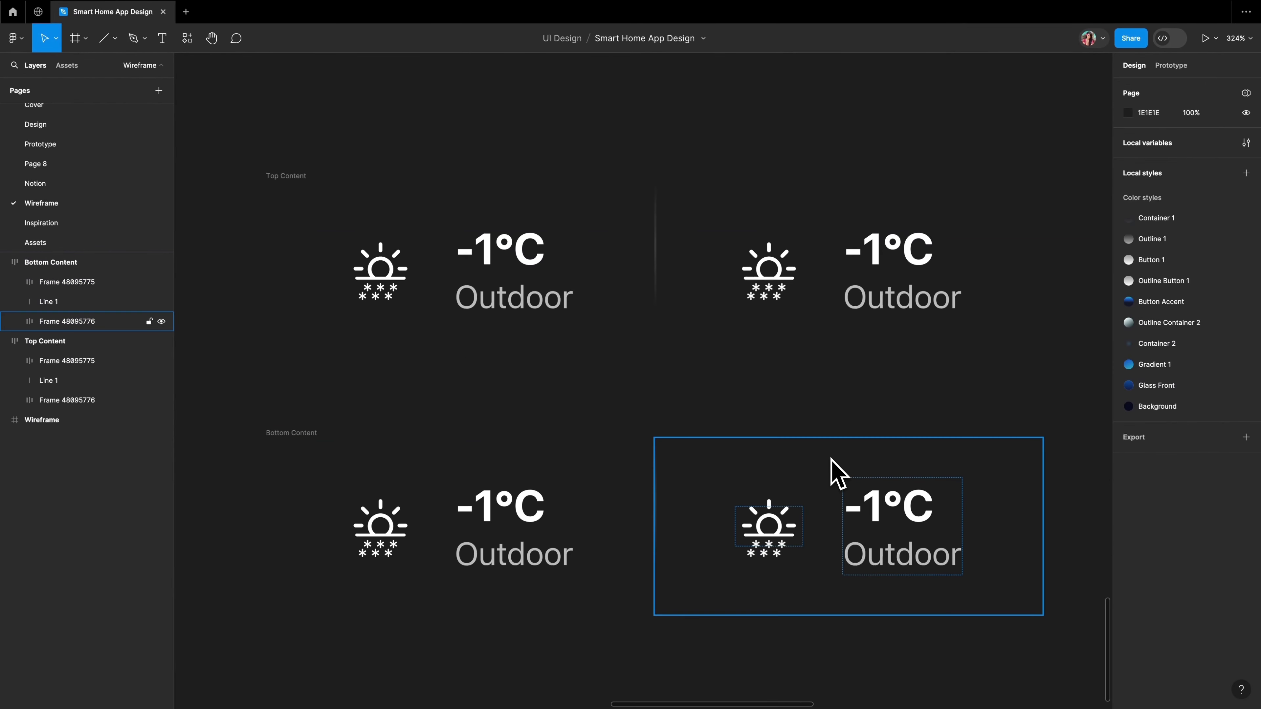
drag(220, 147, 1065, 653)
key(shift+a)
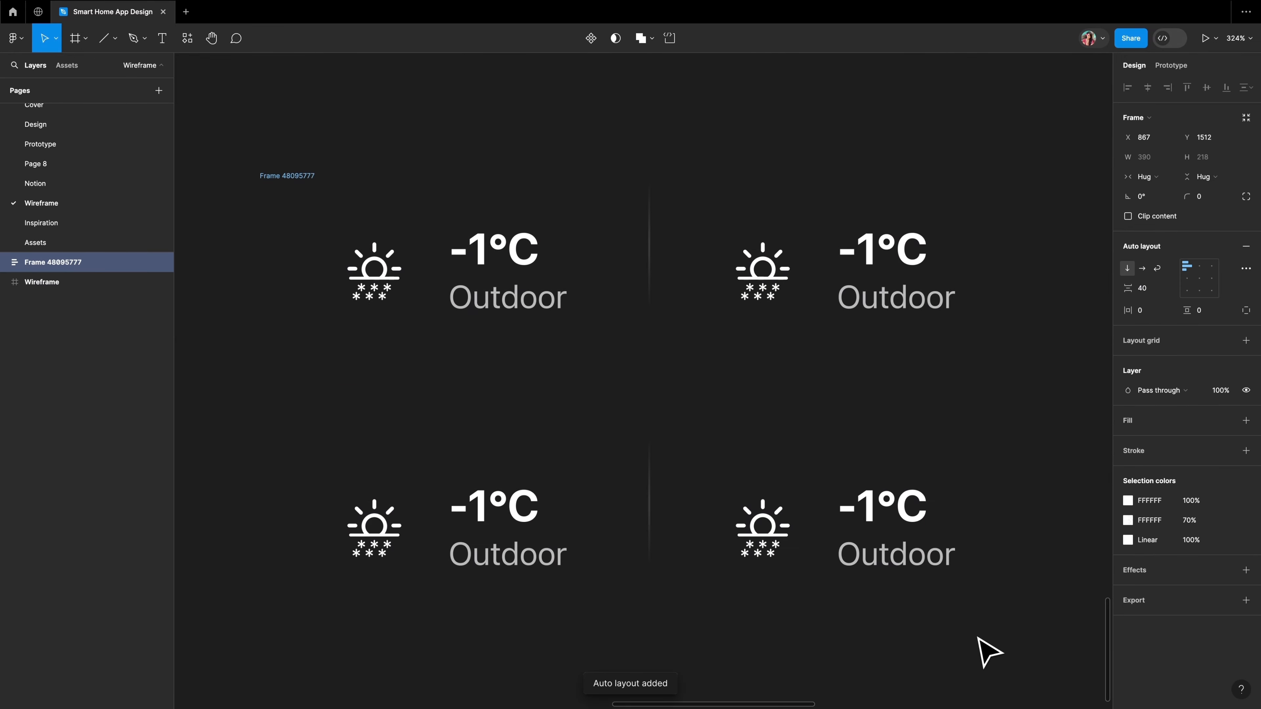
click(1148, 289)
text(0)
key(Return)
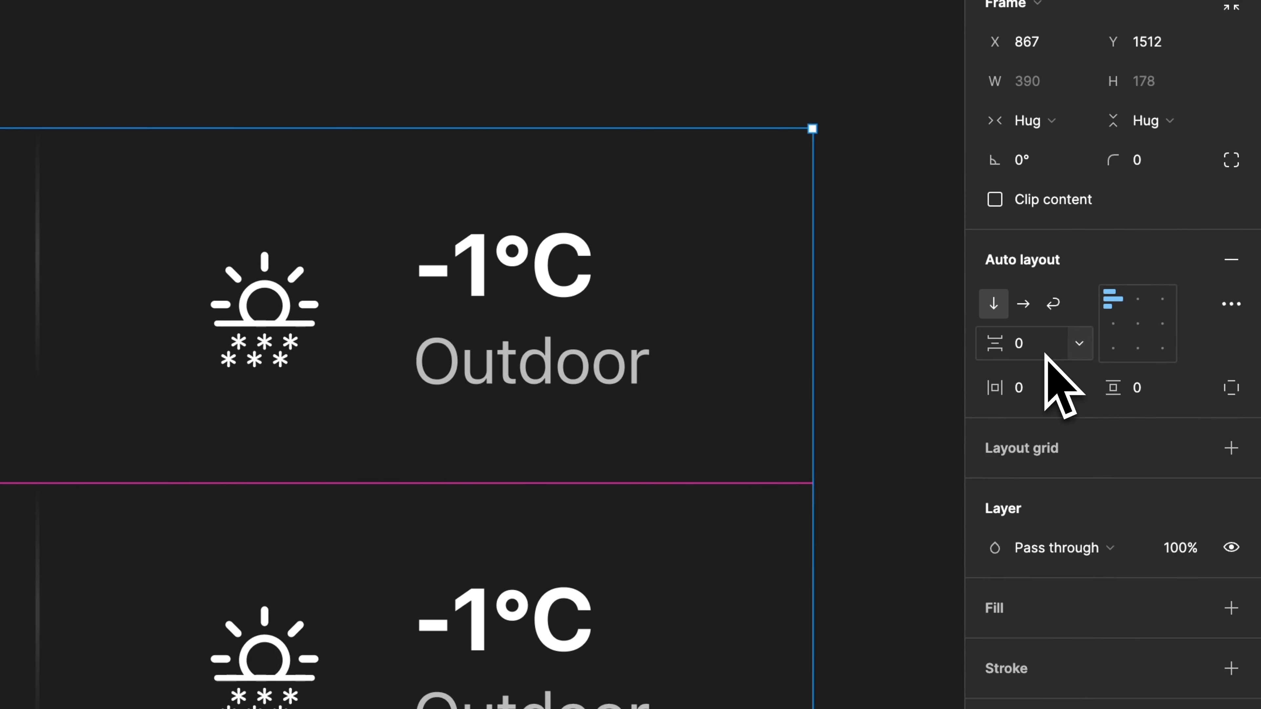
- Set both divider lines to fill their rows vertically and select the outer frame holding the two rows
super+click(649, 244)
shift+super+click(649, 417)
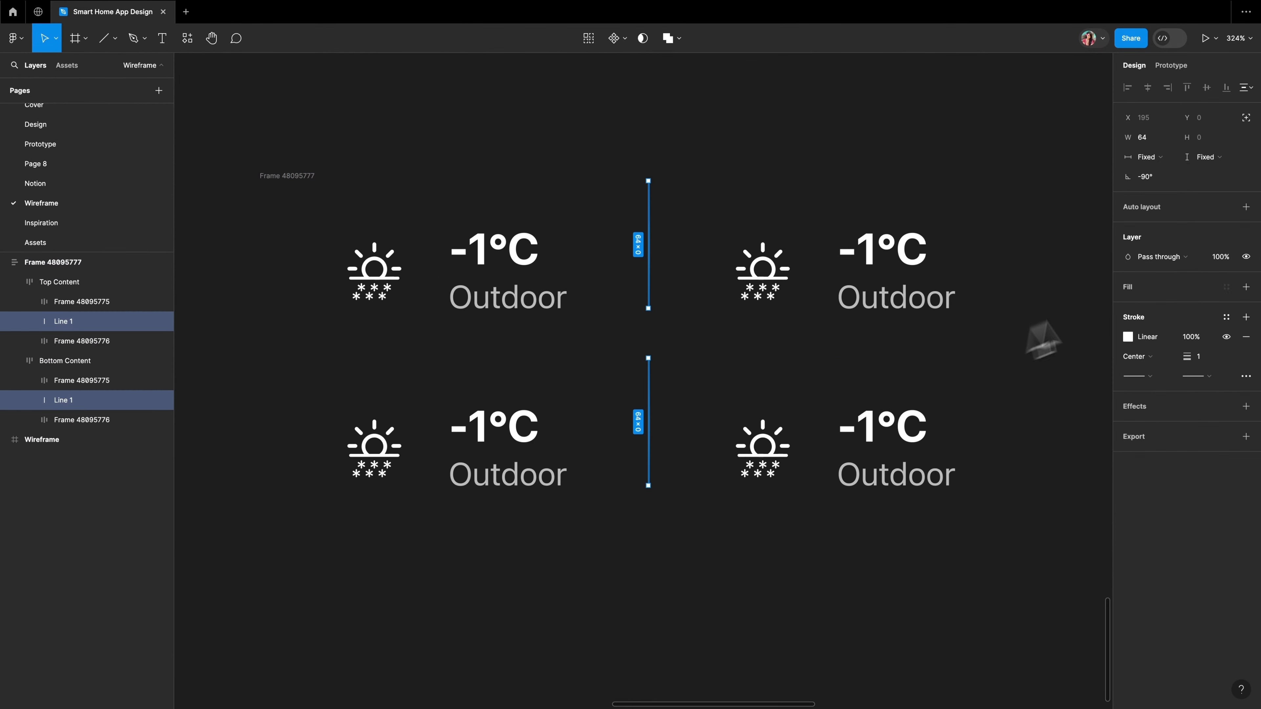
click(1219, 157)
click(1217, 175)
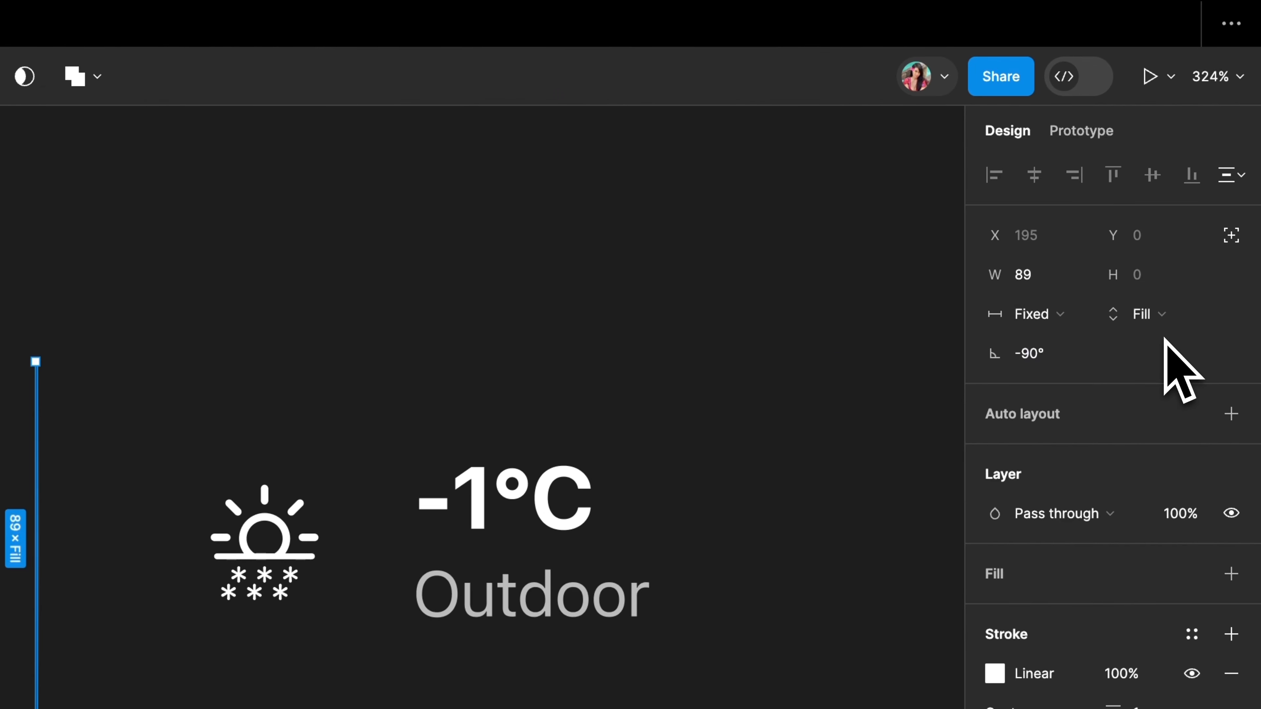
click(273, 177)
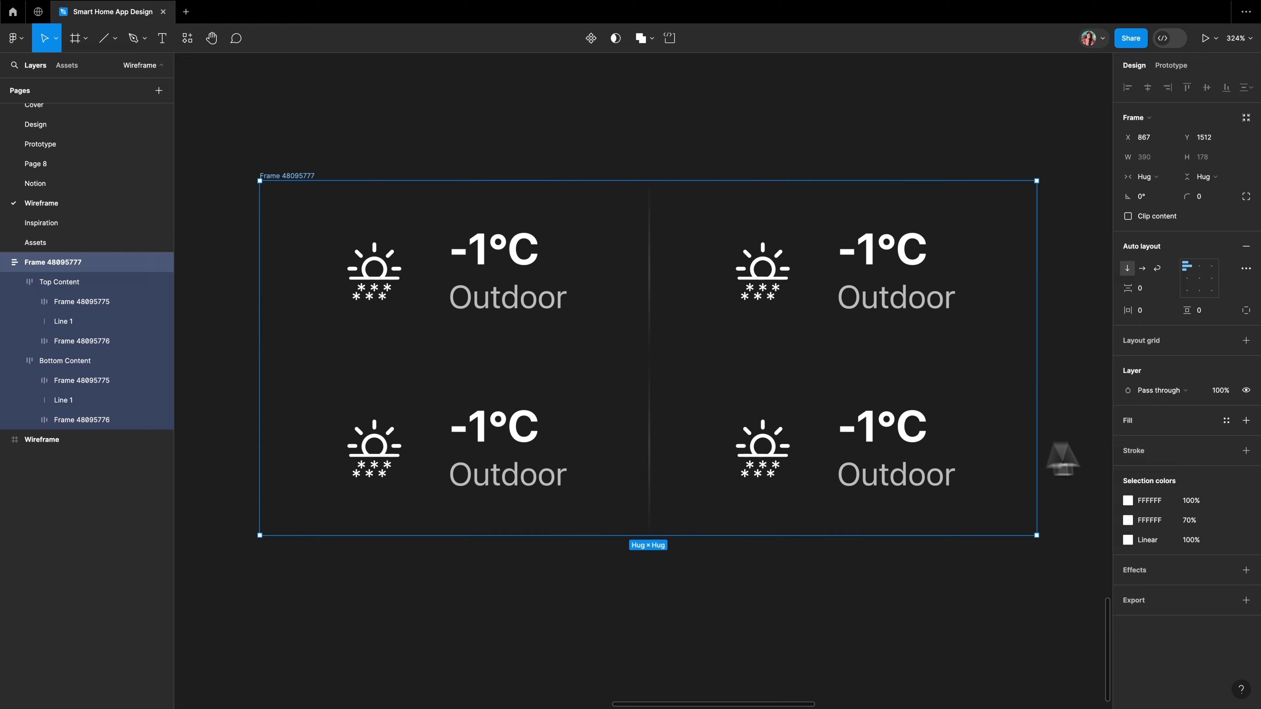
- Apply the Container 2 fill style and the Outline Container 2 stroke style to the frame holding both weather rows
click(1227, 421)
text(container)
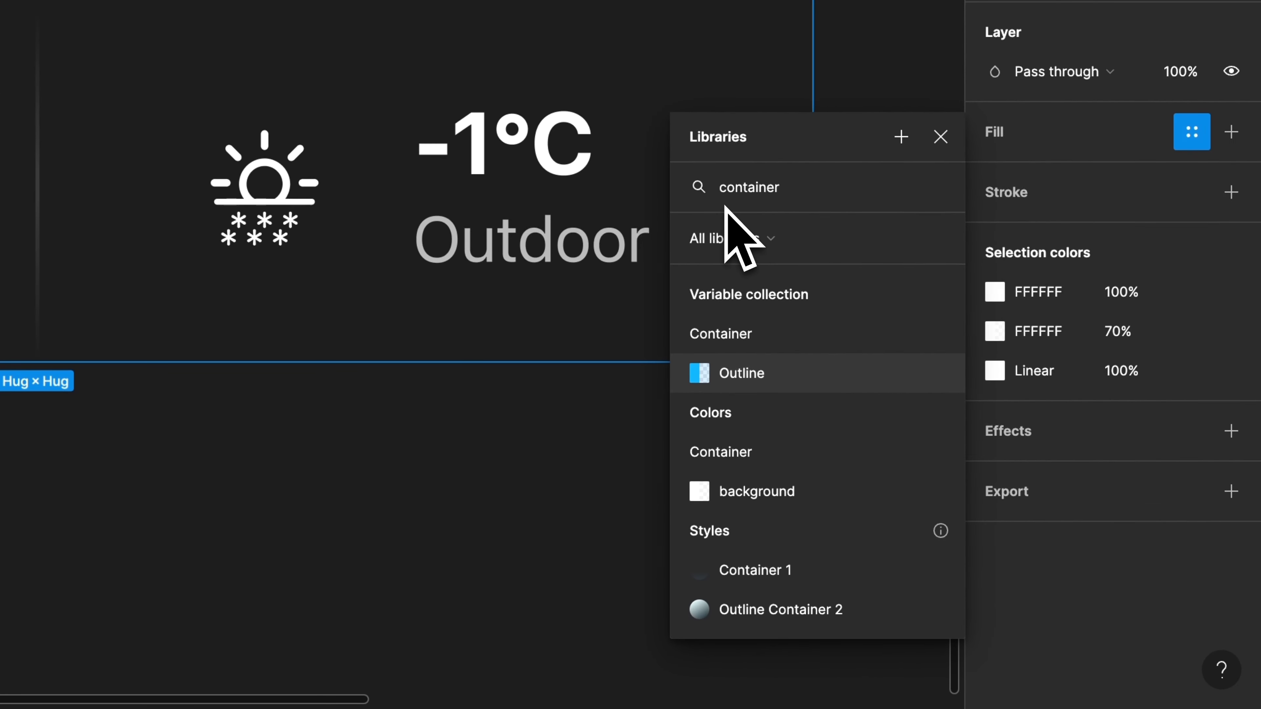
scroll(745, 447, down, 1)
click(767, 616)
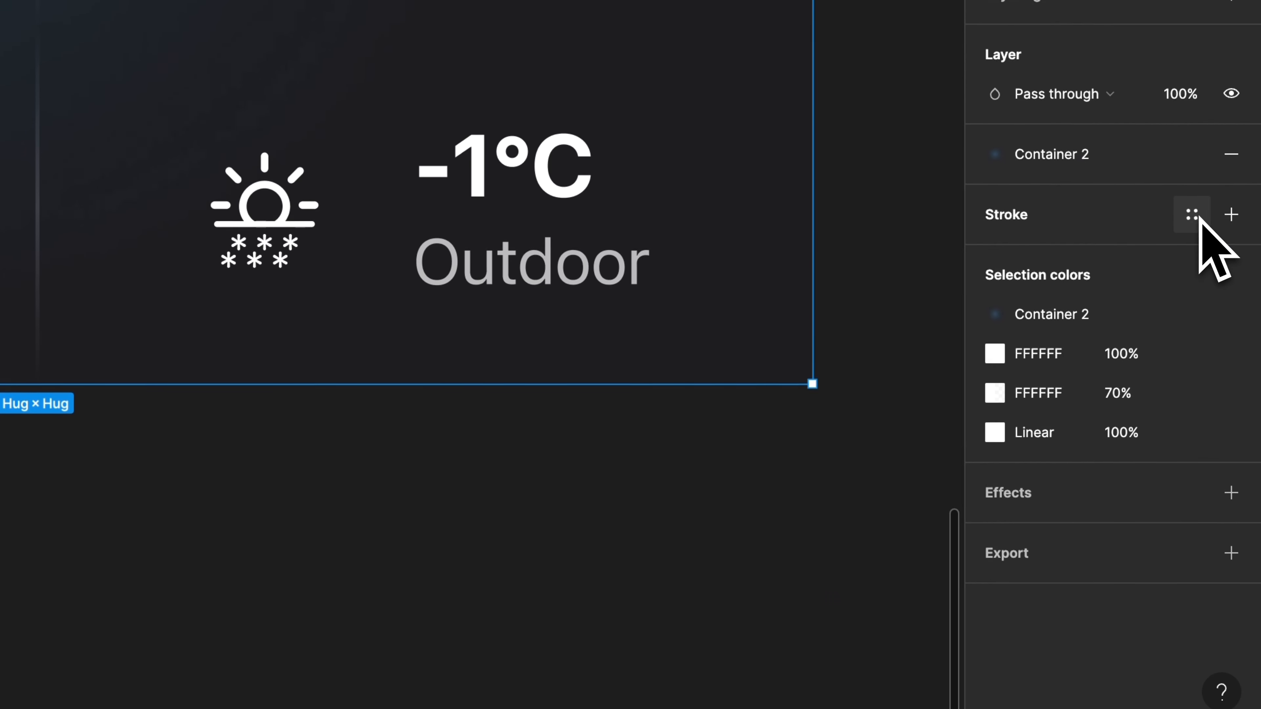
click(1193, 214)
text(container)
scroll(800, 565, down, 3)
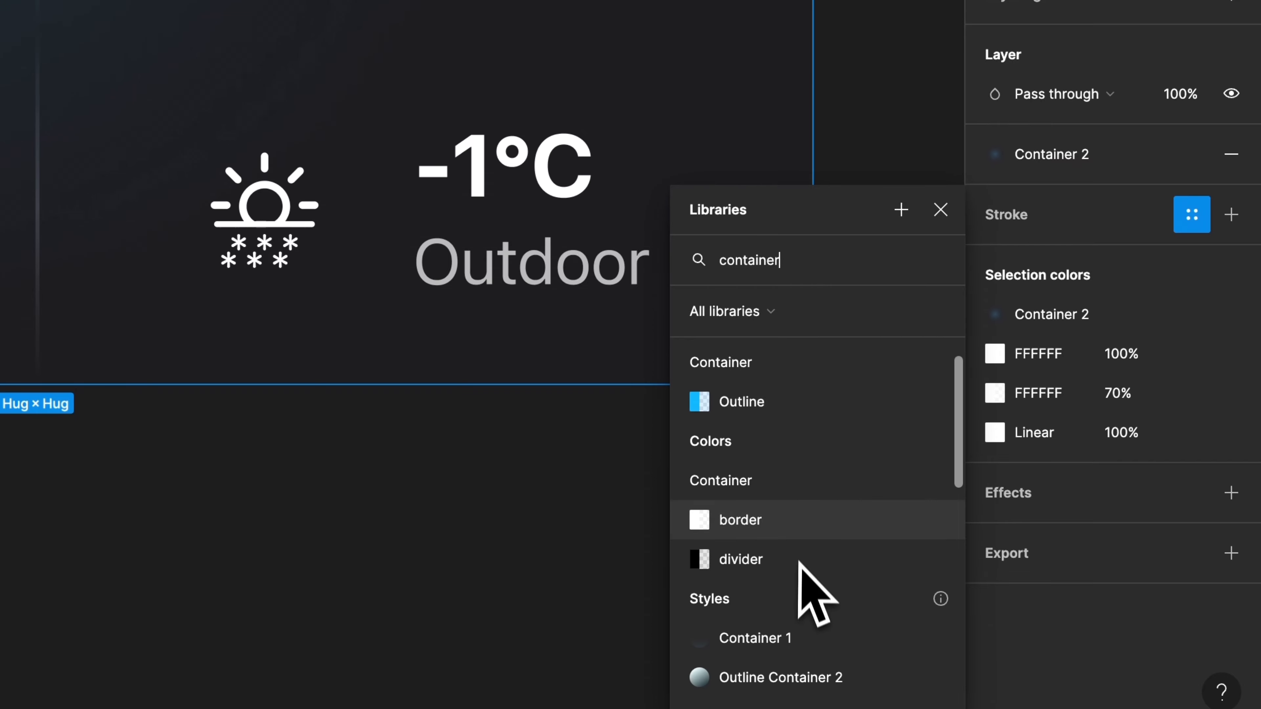
click(819, 575)
- Round the corners of the weather panel frame with a radius of 20
click(1163, 126)
text(20)
key(Return)
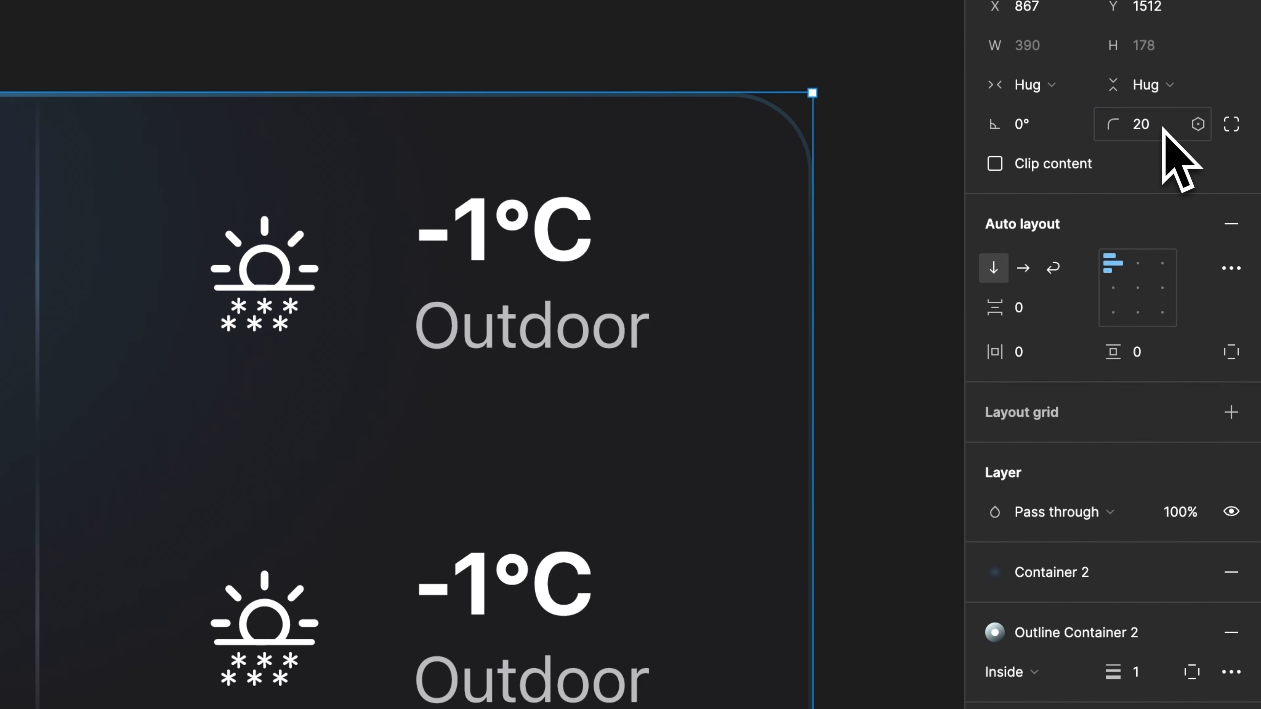
key(Escape)
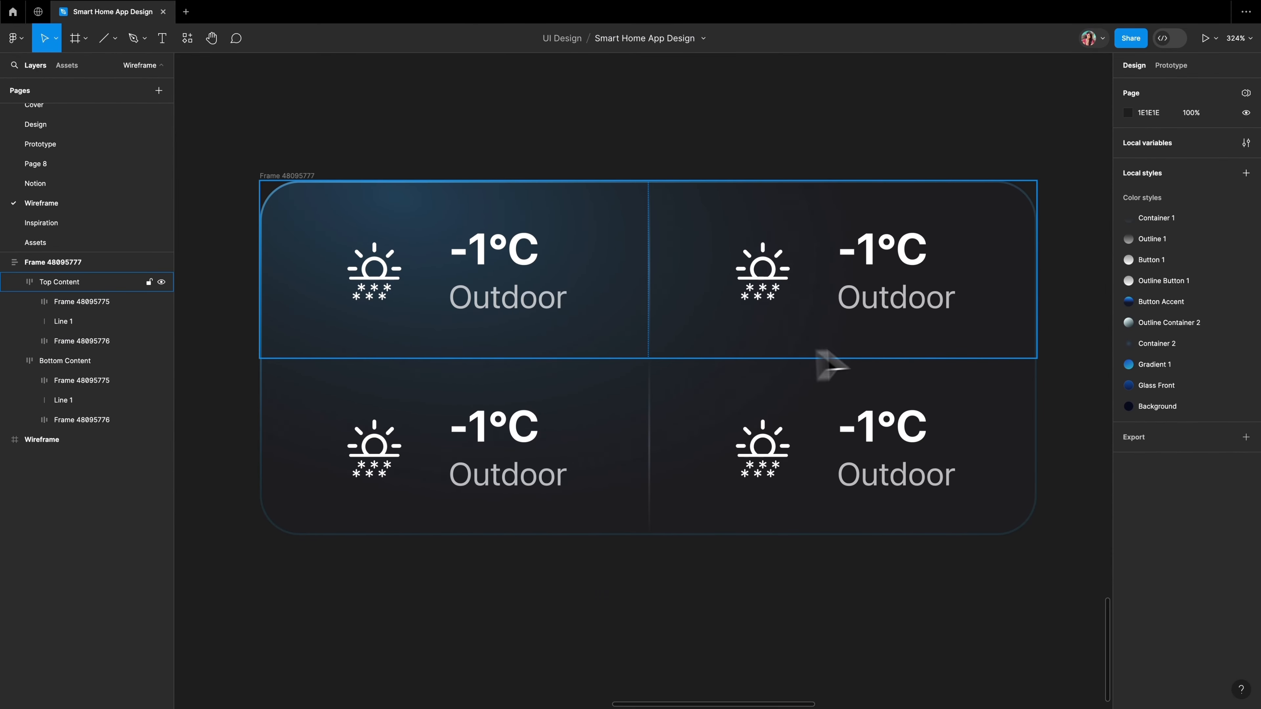
- Paste a copy of the Top Content divider line below the weather panel and set its rotation to 0°
double_click(651, 270)
right_click(651, 271)
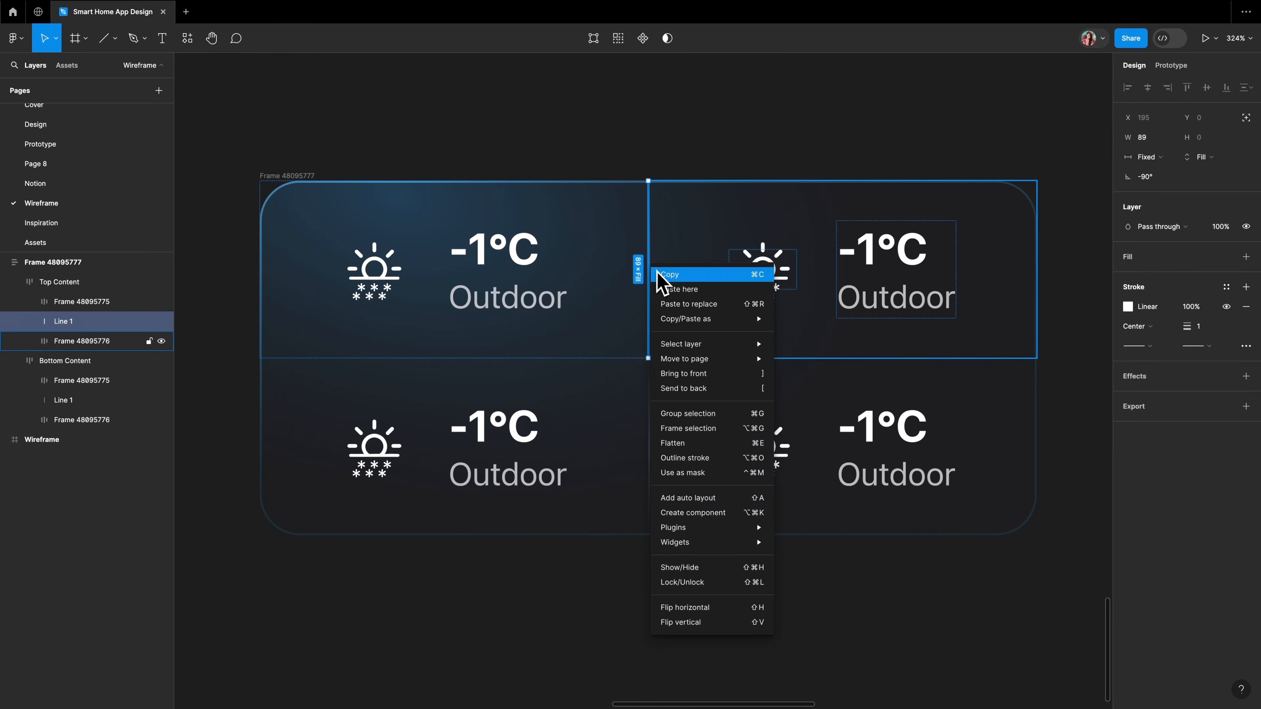
click(666, 280)
click(332, 586)
right_click(332, 587)
click(355, 587)
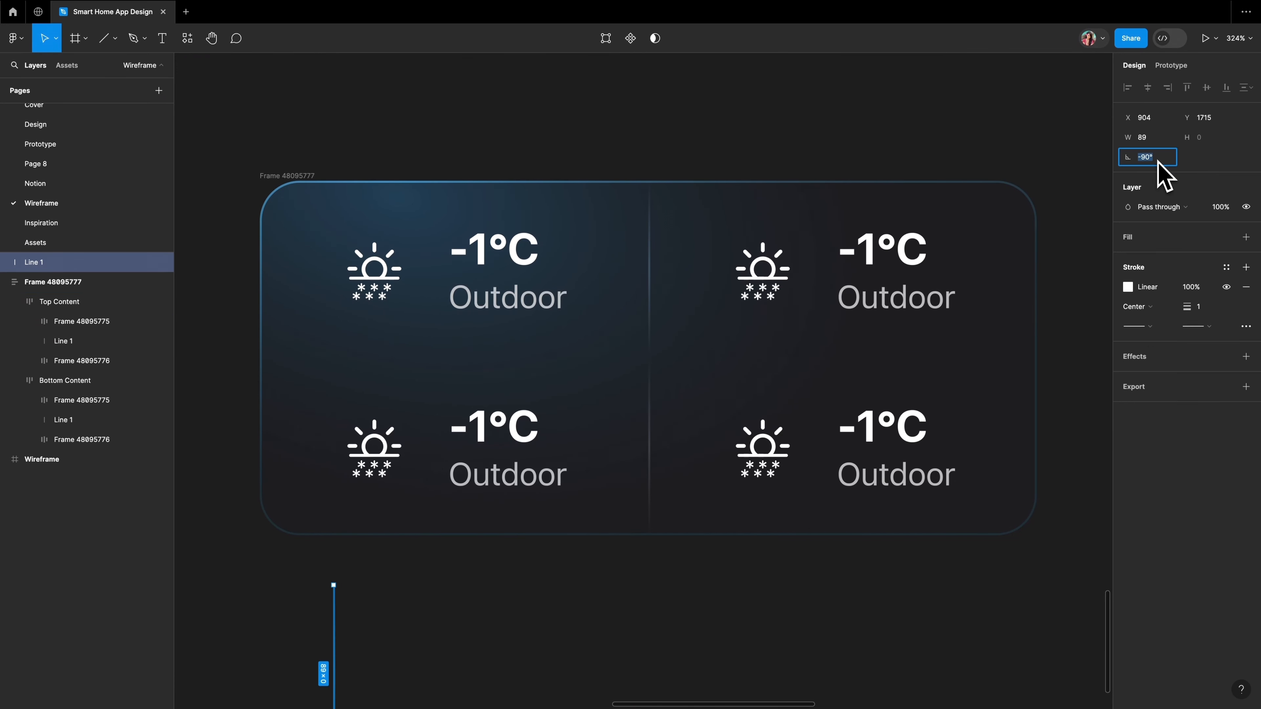
text(0)
key(Return)
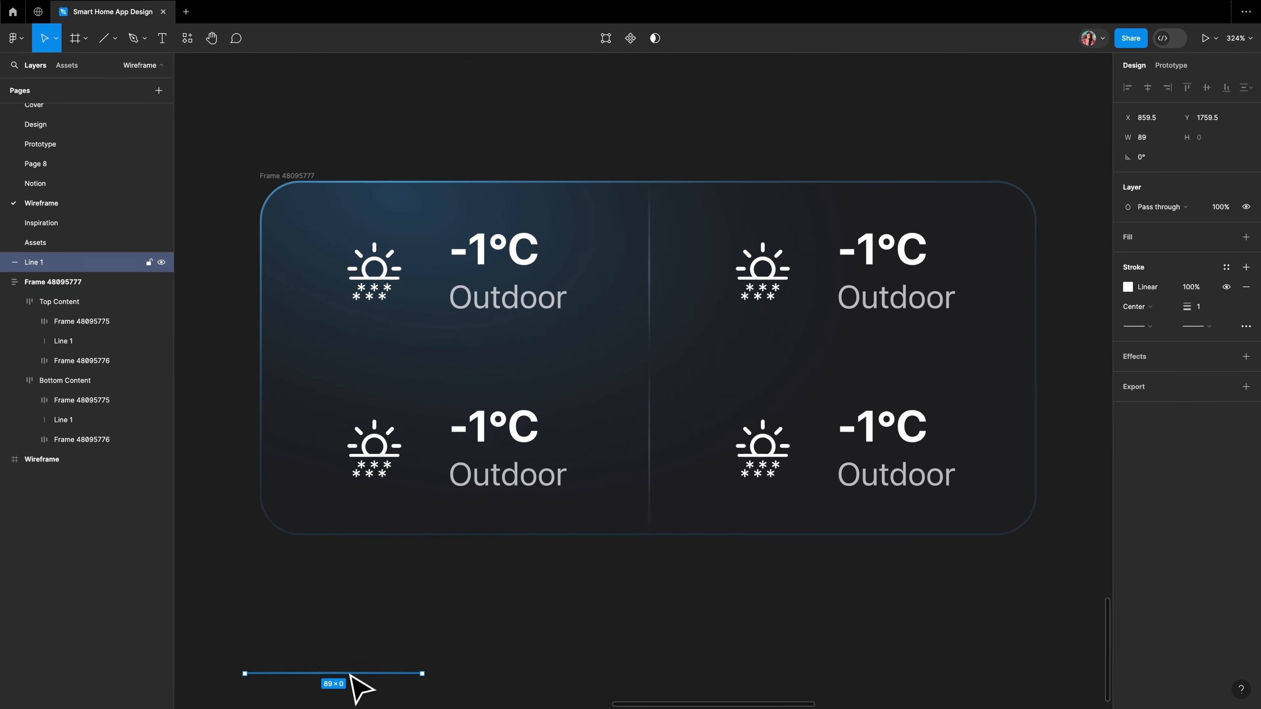
- Place the horizontal divider between Top Content and Bottom Content and set its width to fill the container
drag(350, 674, 589, 370)
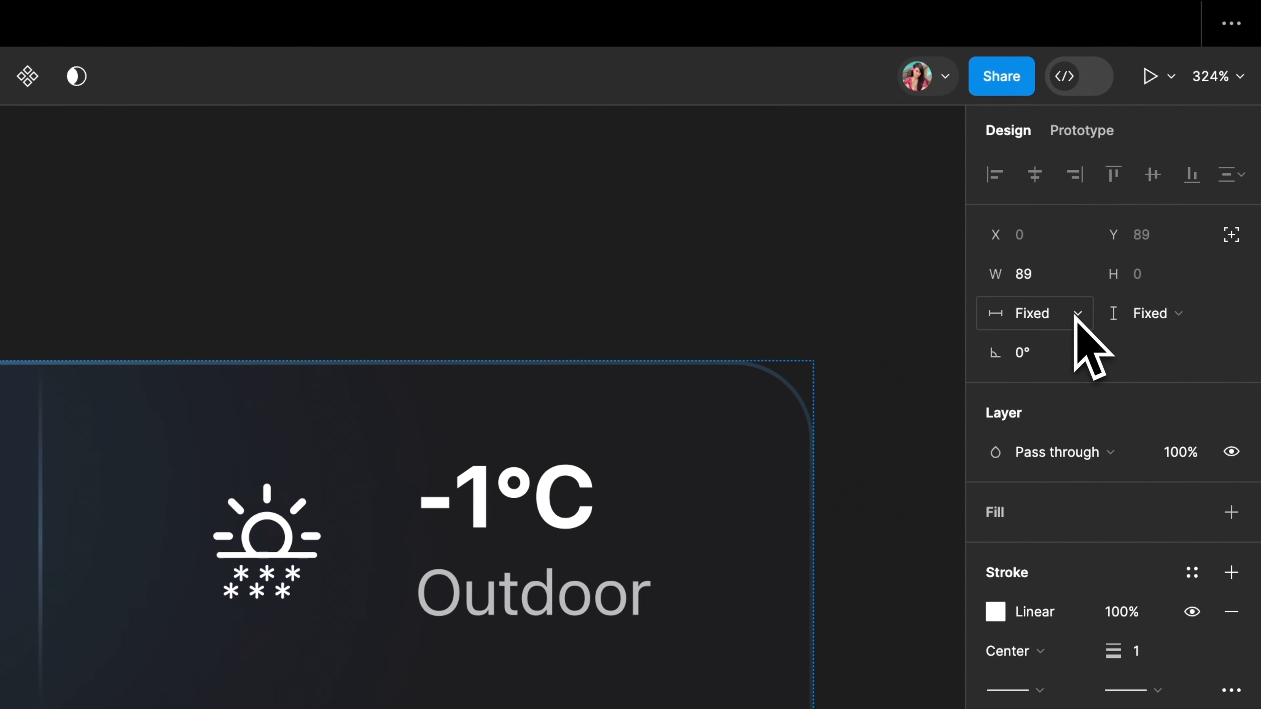
click(1162, 158)
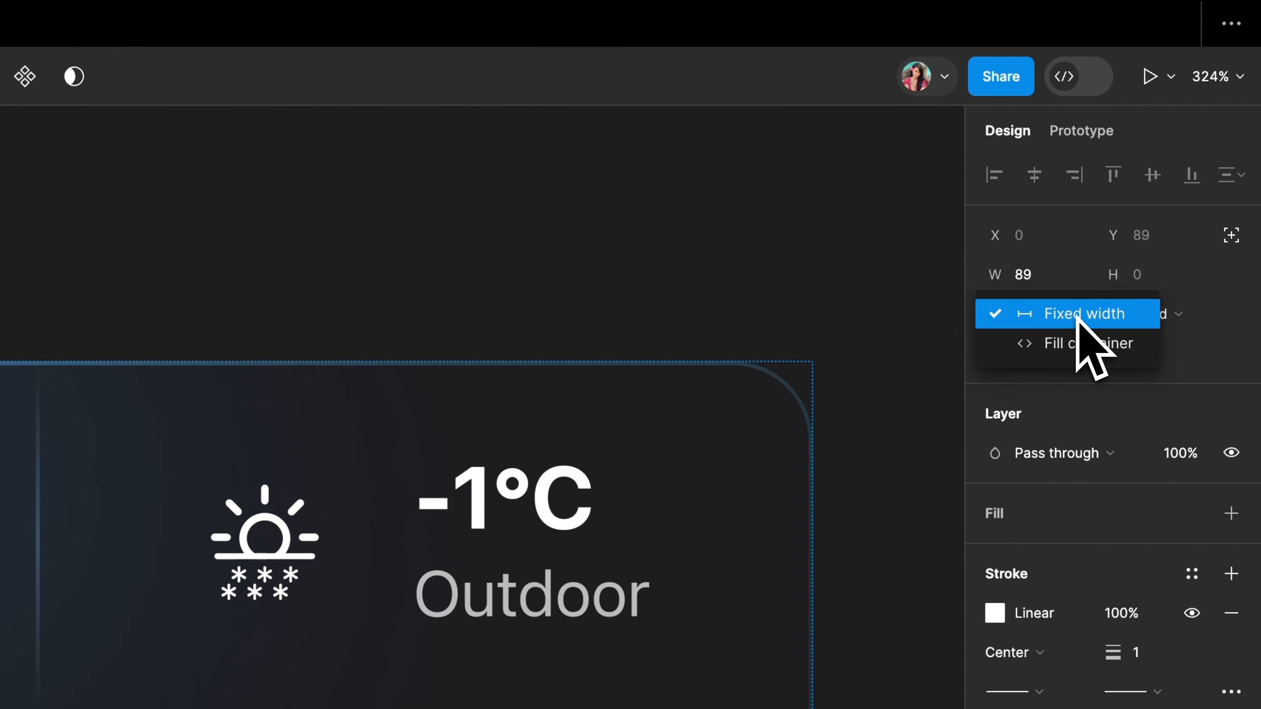
click(1083, 343)
click(649, 274)
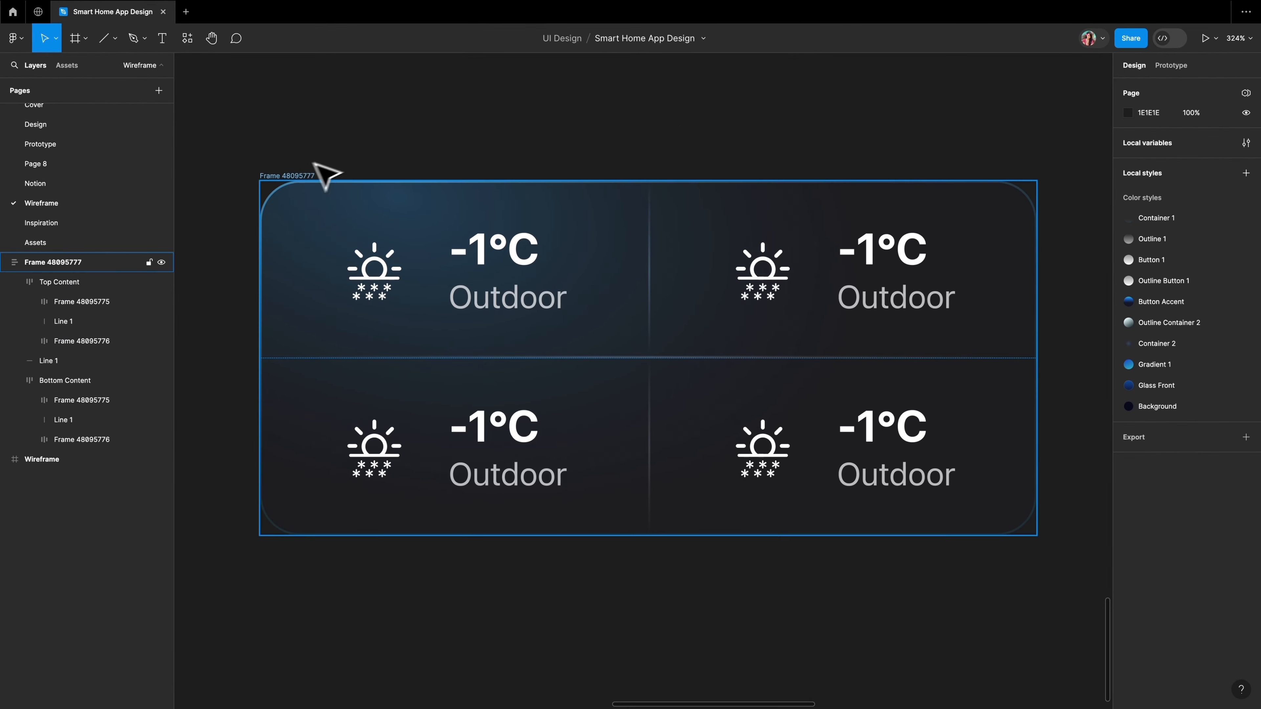
- Replace the placeholder card at the bottom of the Thermostat Controller screen with a copy of the weather panel
click(295, 175)
right_click(295, 175)
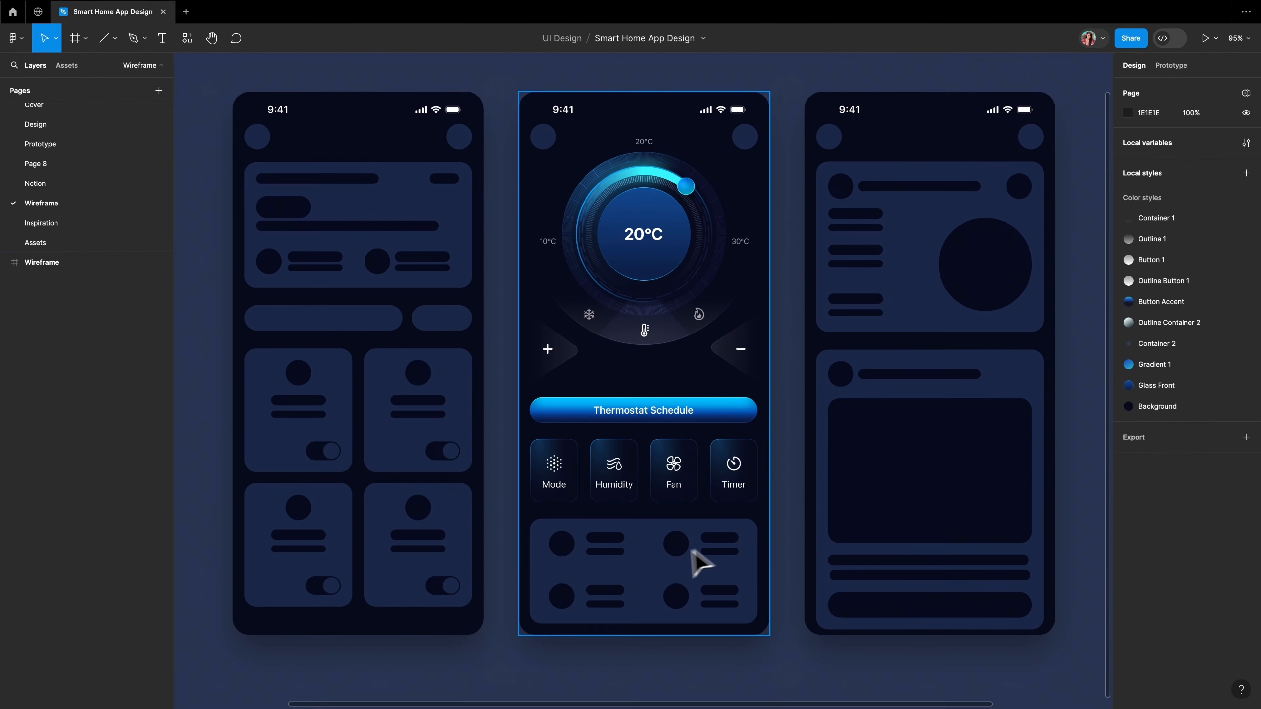
click(665, 563)
right_click(654, 563)
click(690, 344)
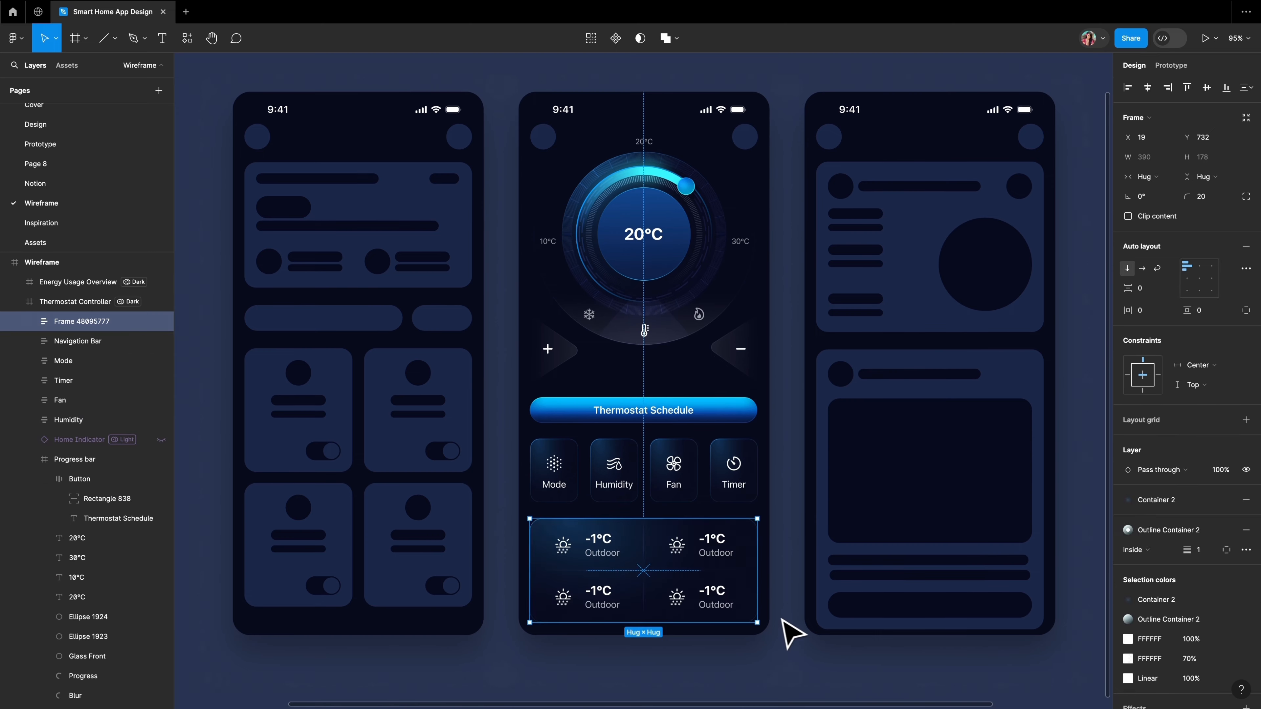
click(795, 634)
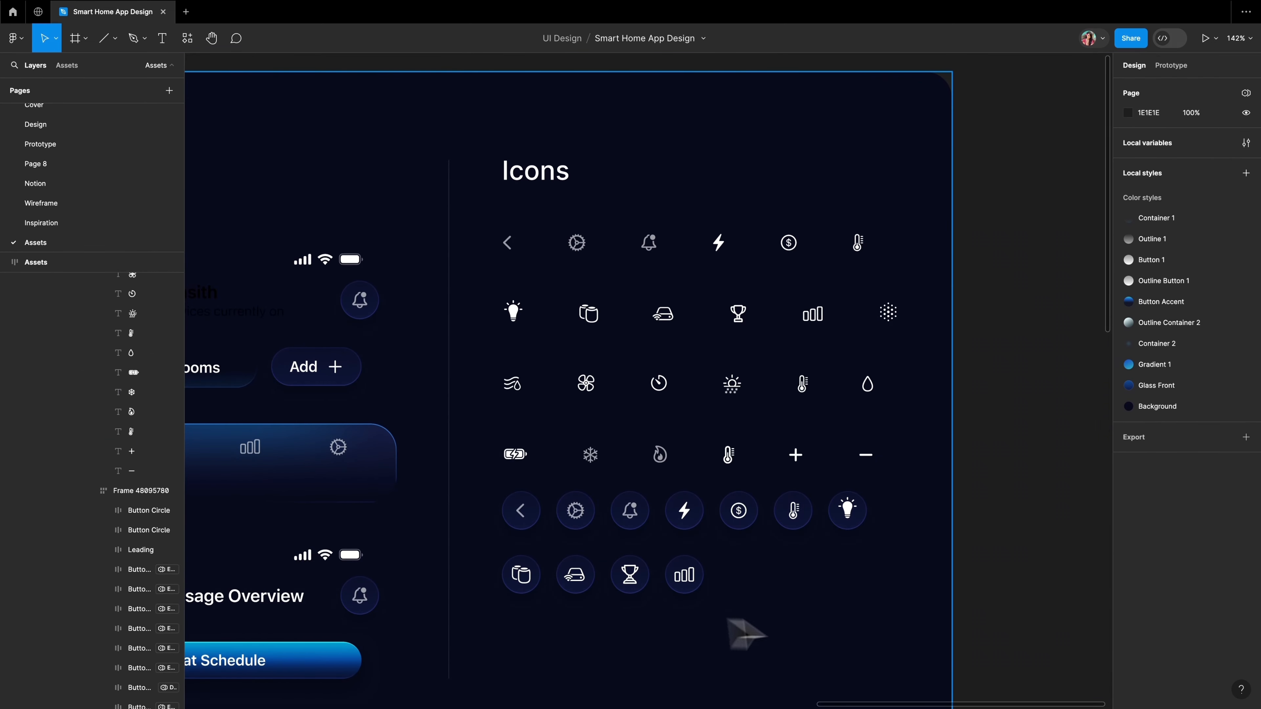
- Copy the circular back arrow button from the Assets page and replace the thermostat screen's upper-left placeholder circle with it
click(528, 513)
right_click(530, 512)
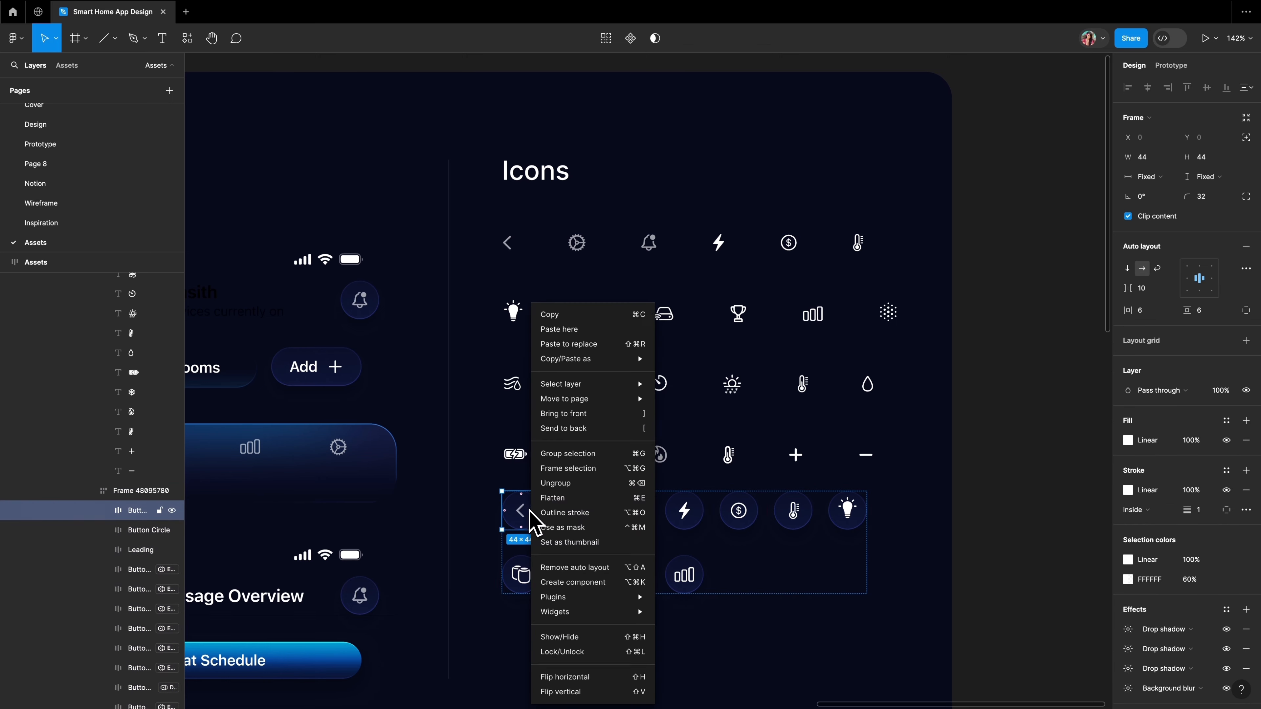
click(558, 315)
click(43, 203)
click(547, 166)
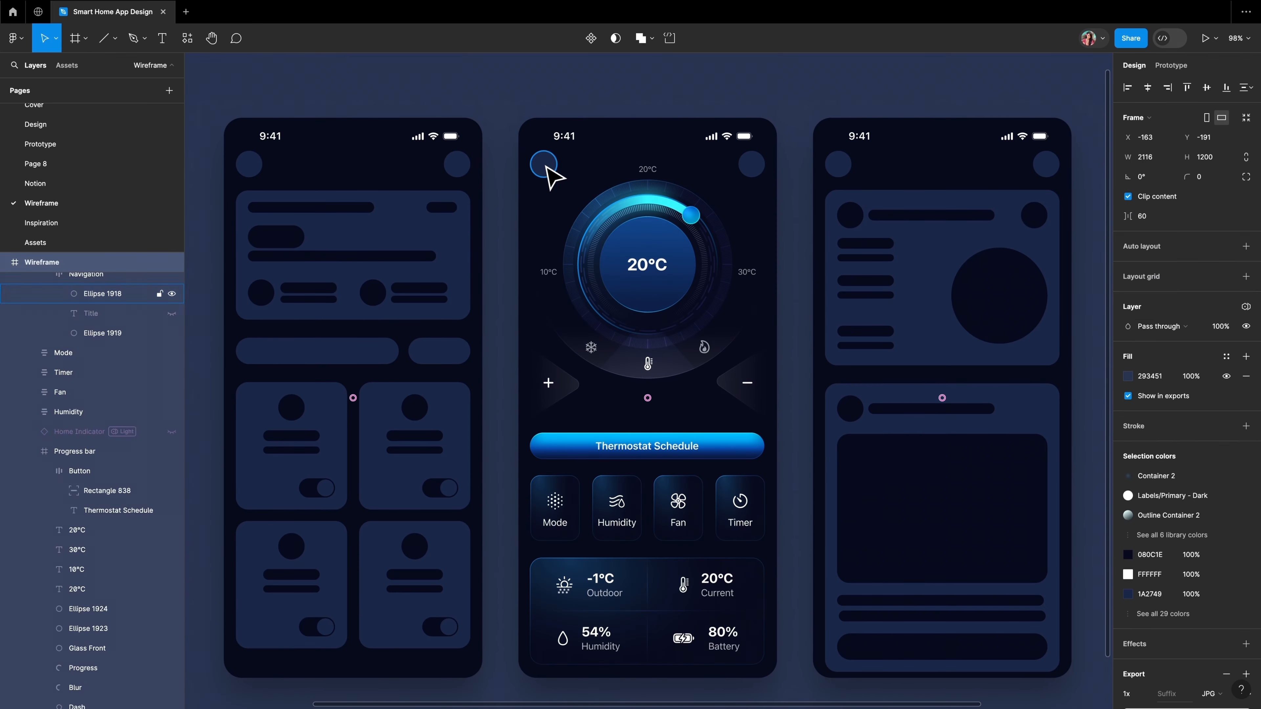
right_click(546, 166)
click(572, 203)
click(453, 92)
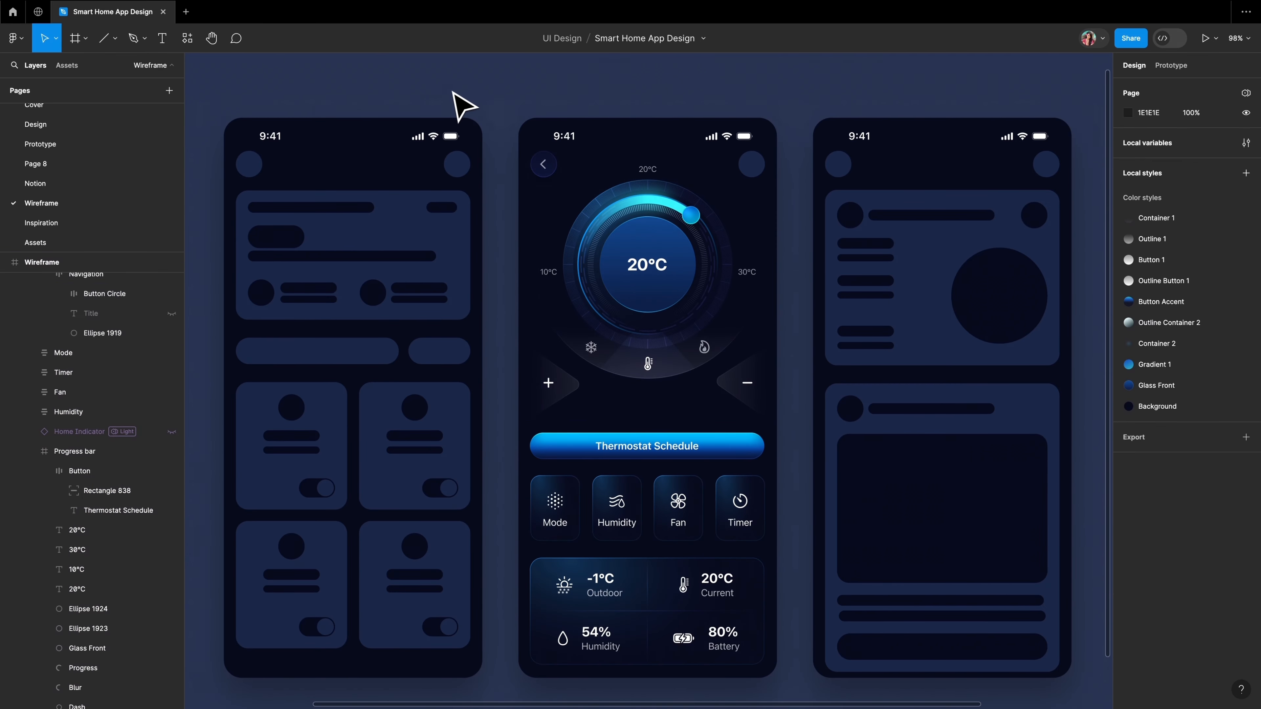
- Copy the circular gear button from the Assets page and replace the thermostat screen's upper-right placeholder circle with it
click(35, 242)
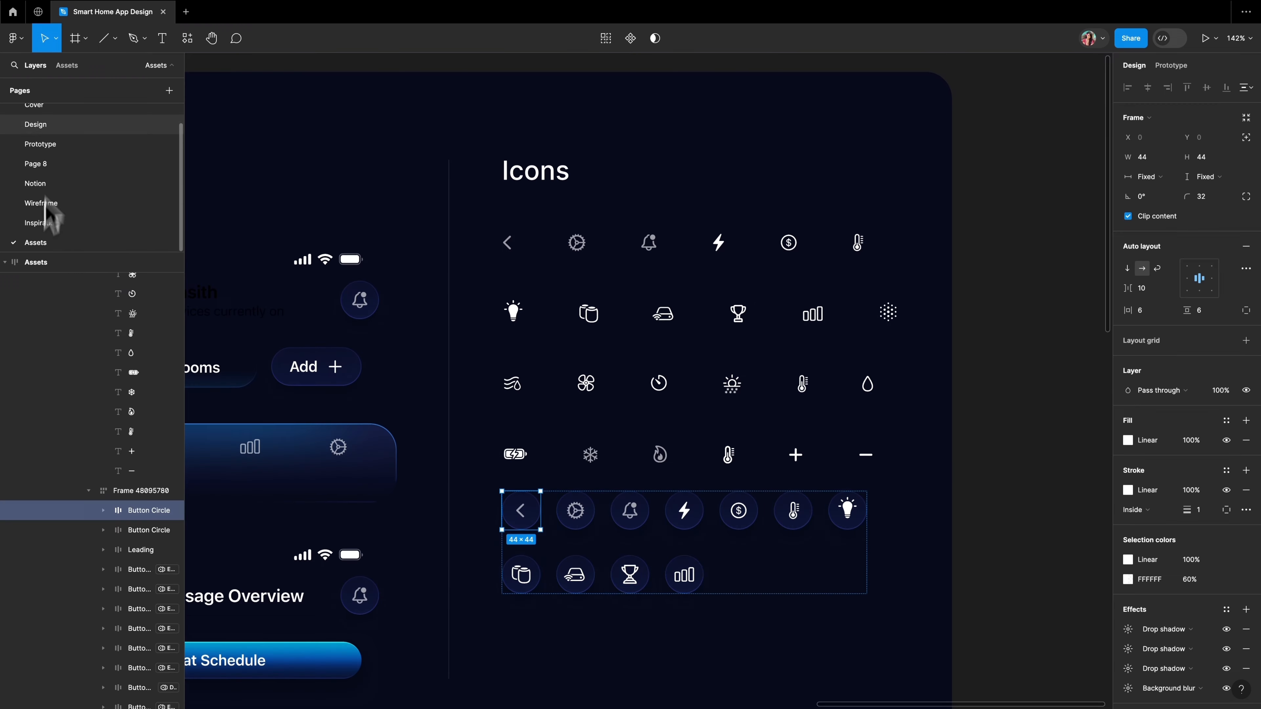
click(578, 515)
right_click(583, 522)
click(603, 314)
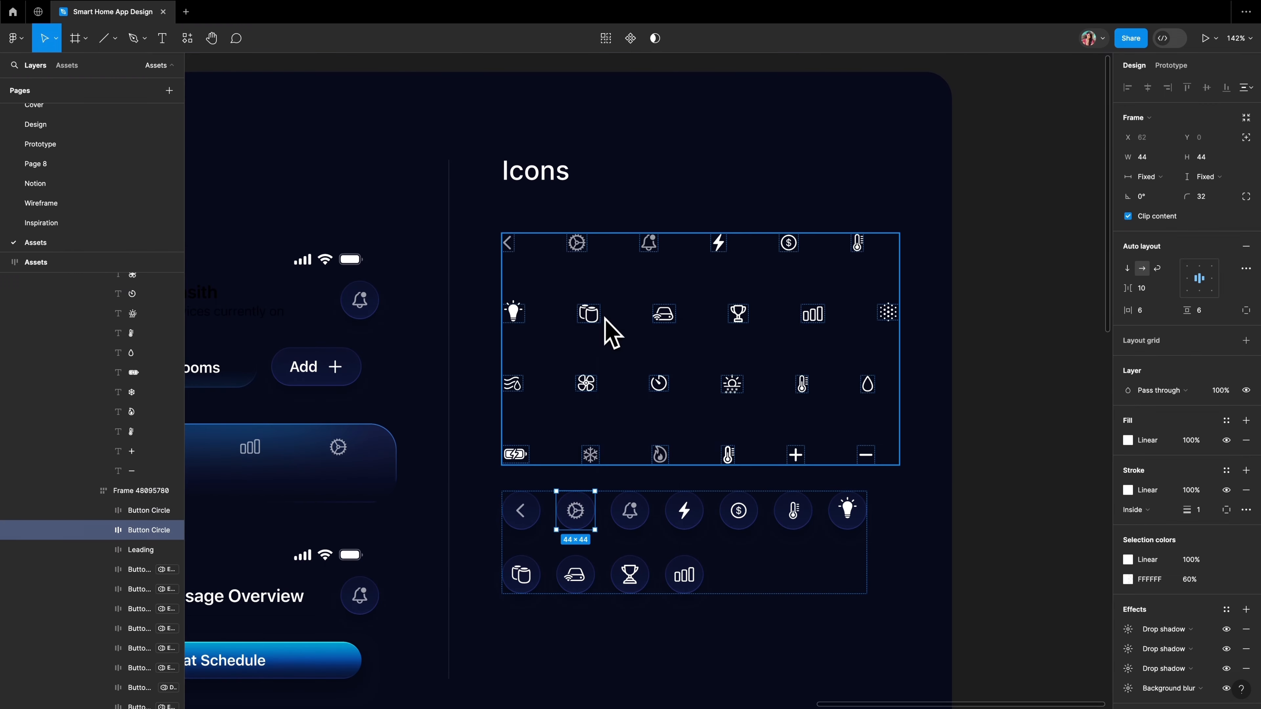
click(63, 203)
click(757, 158)
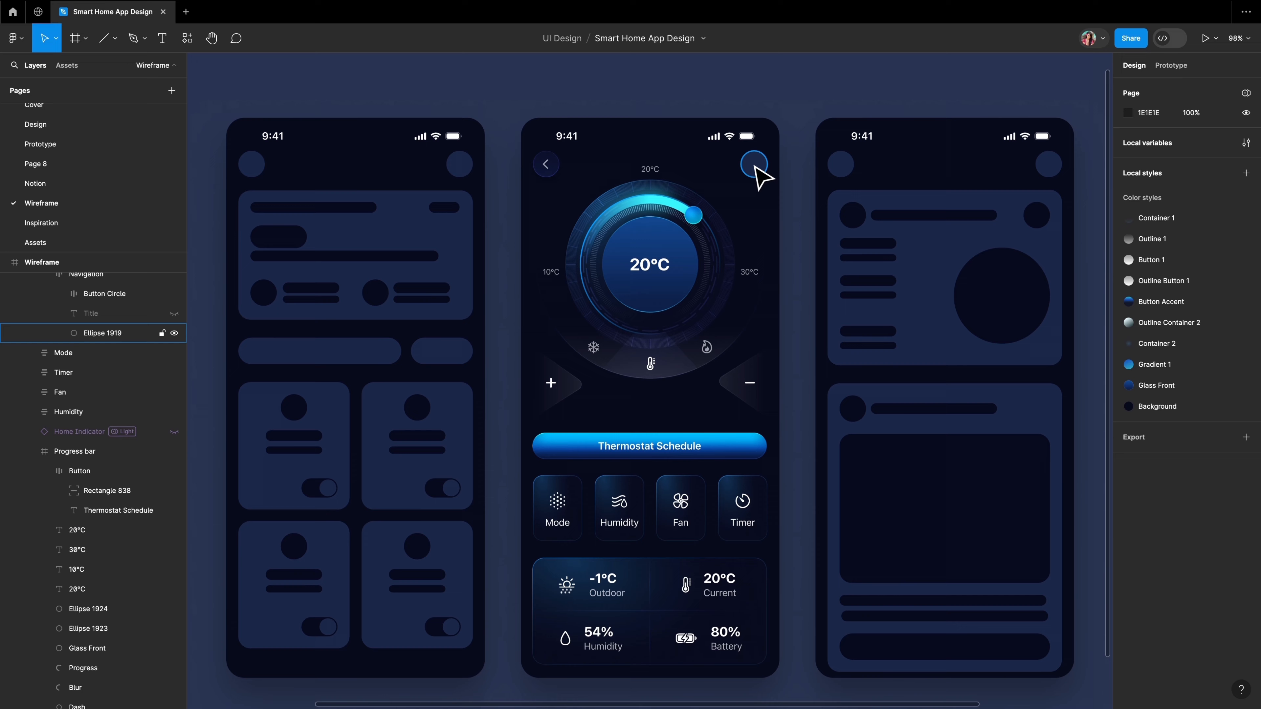
right_click(760, 172)
click(805, 202)
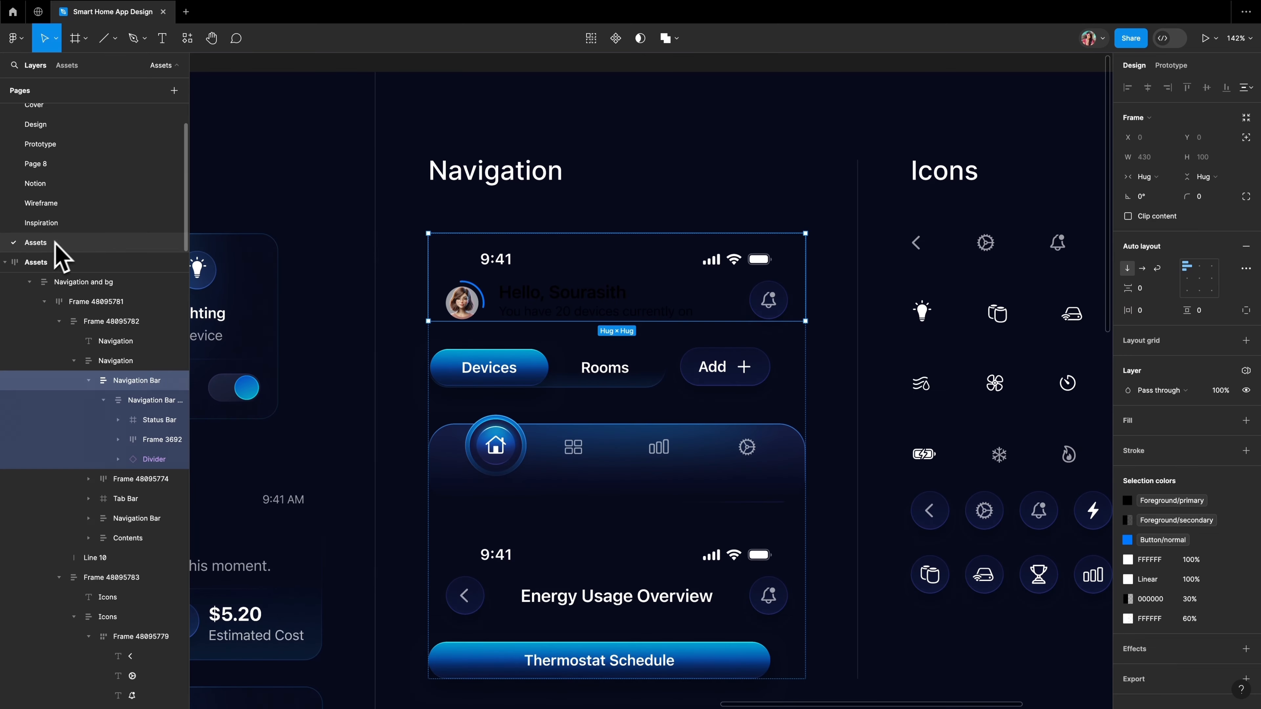
- Replace the Energy Usage Overview screen's navigation bar with the greeting Navigation Bar copied from the Assets page
right_click(578, 282)
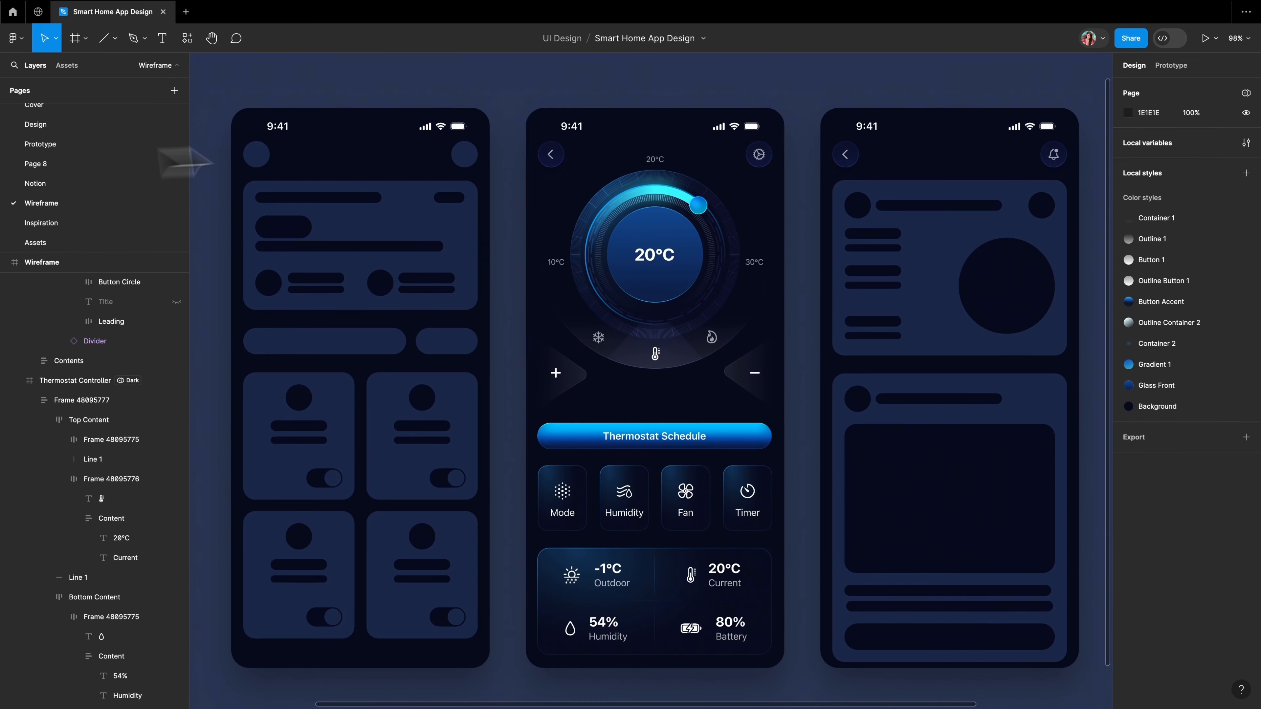
click(393, 155)
right_click(392, 158)
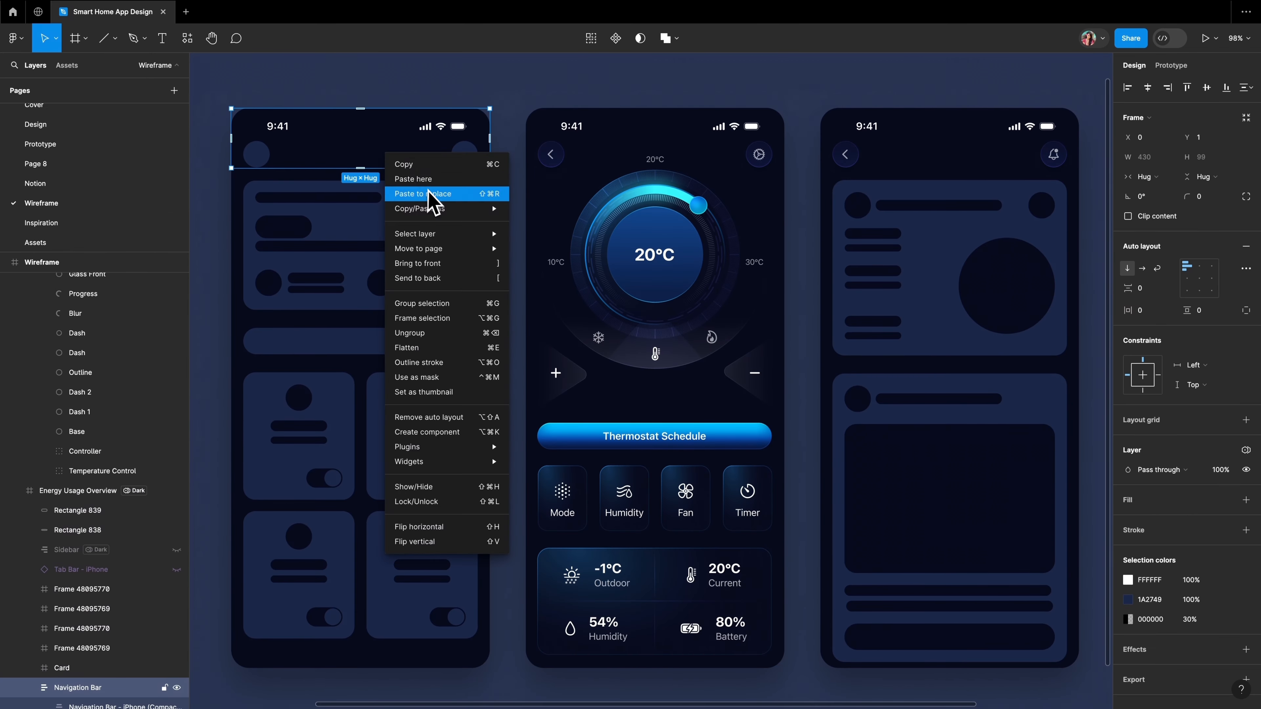
click(435, 203)
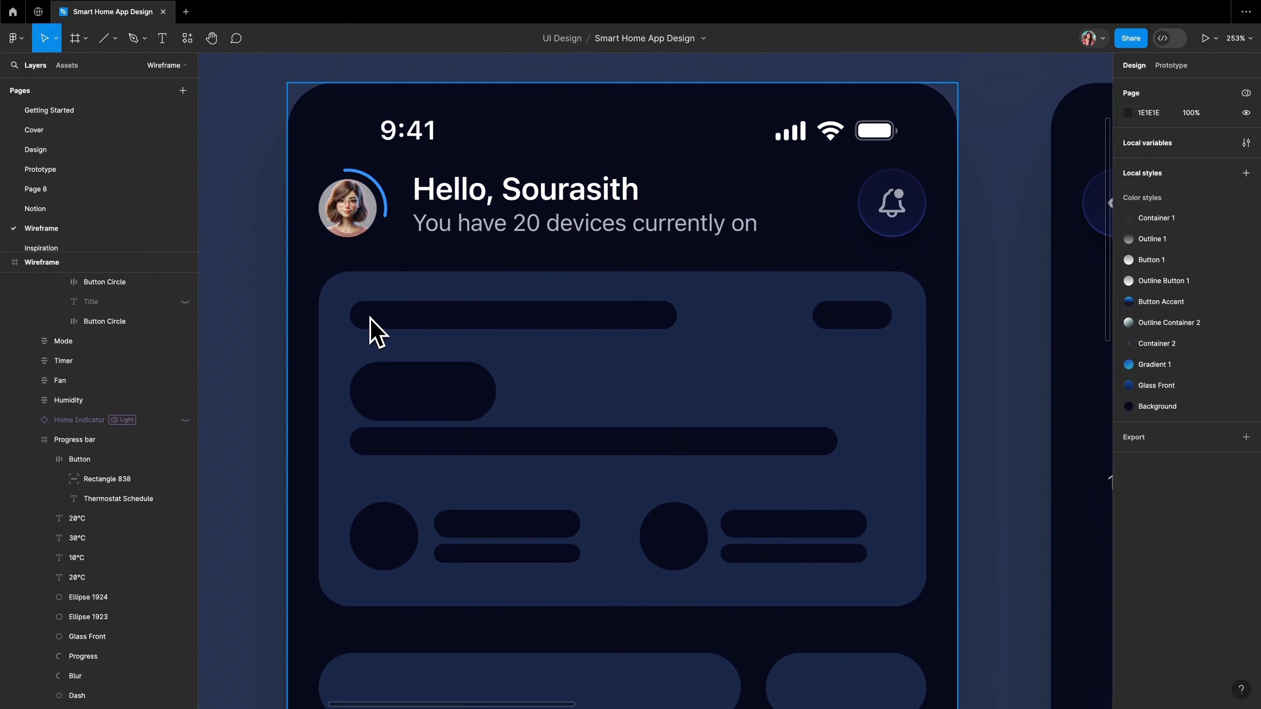
- Add the text "Current Energy Usage" over the card's title placeholder, using the Body/Emphasized style and auto width
key(t)
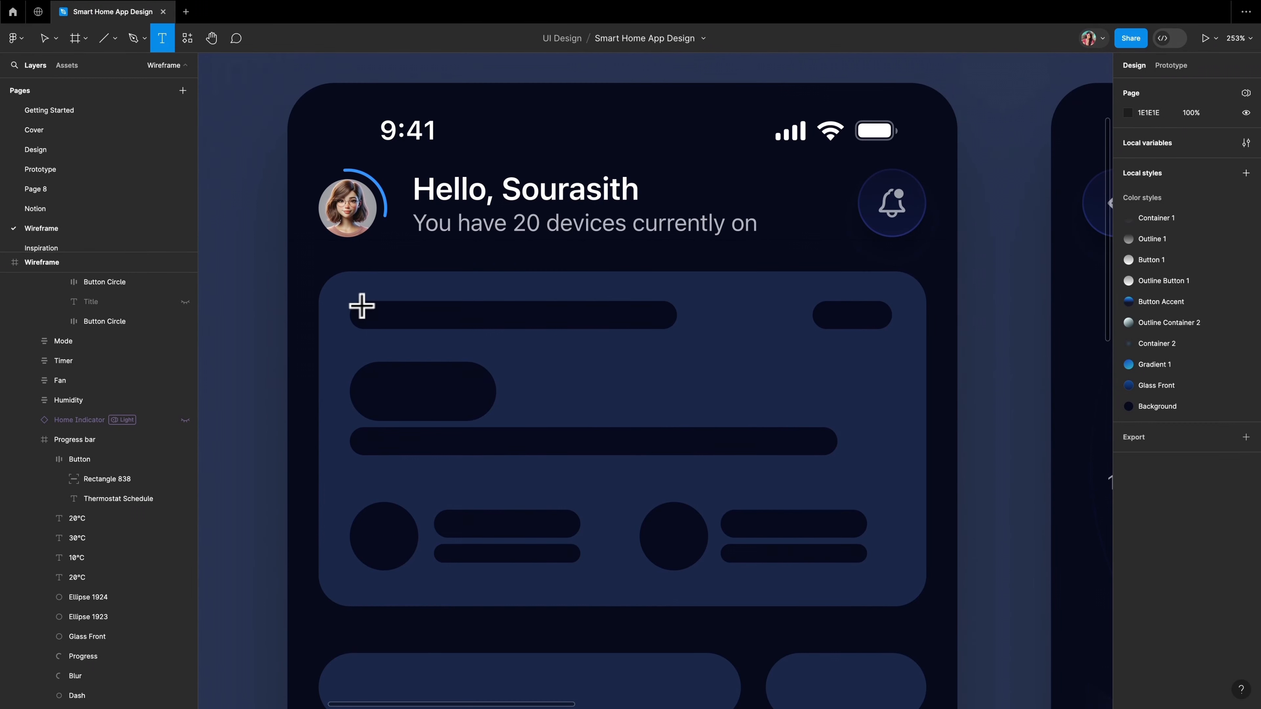
drag(354, 301, 627, 332)
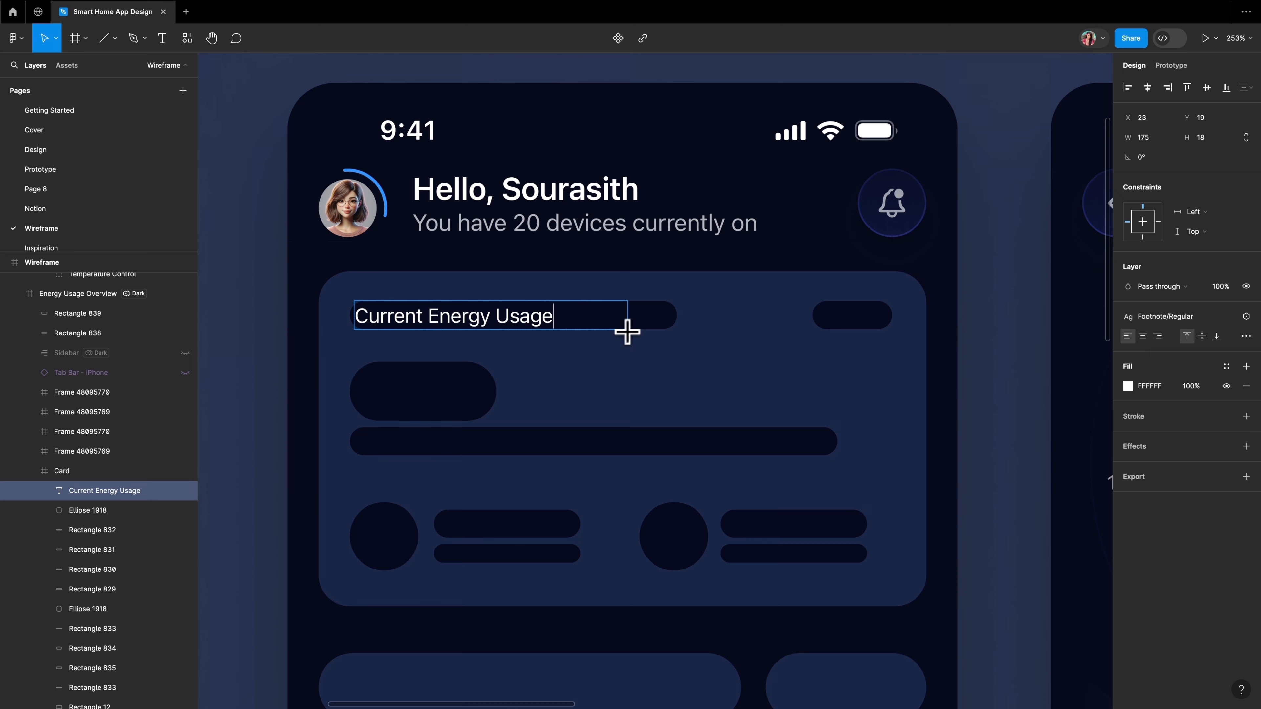
drag(560, 315, 355, 313)
click(1193, 317)
text(b)
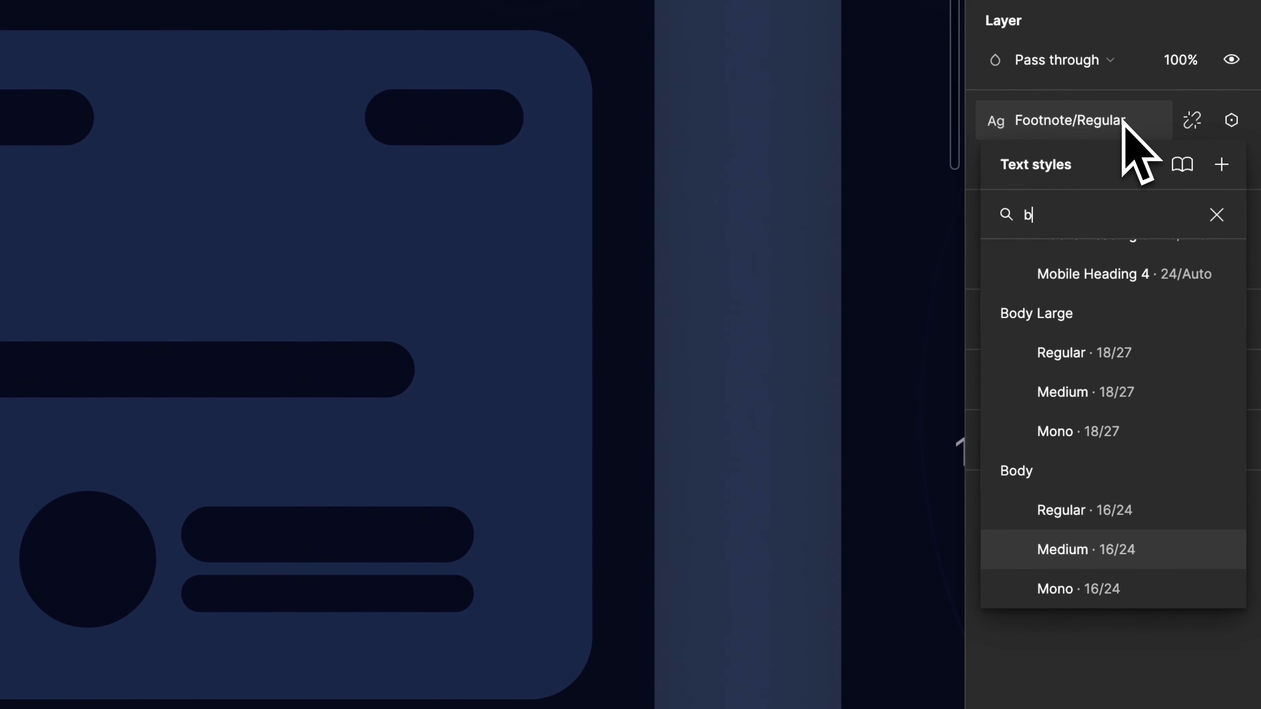
text(ody)
click(1071, 426)
click(1231, 159)
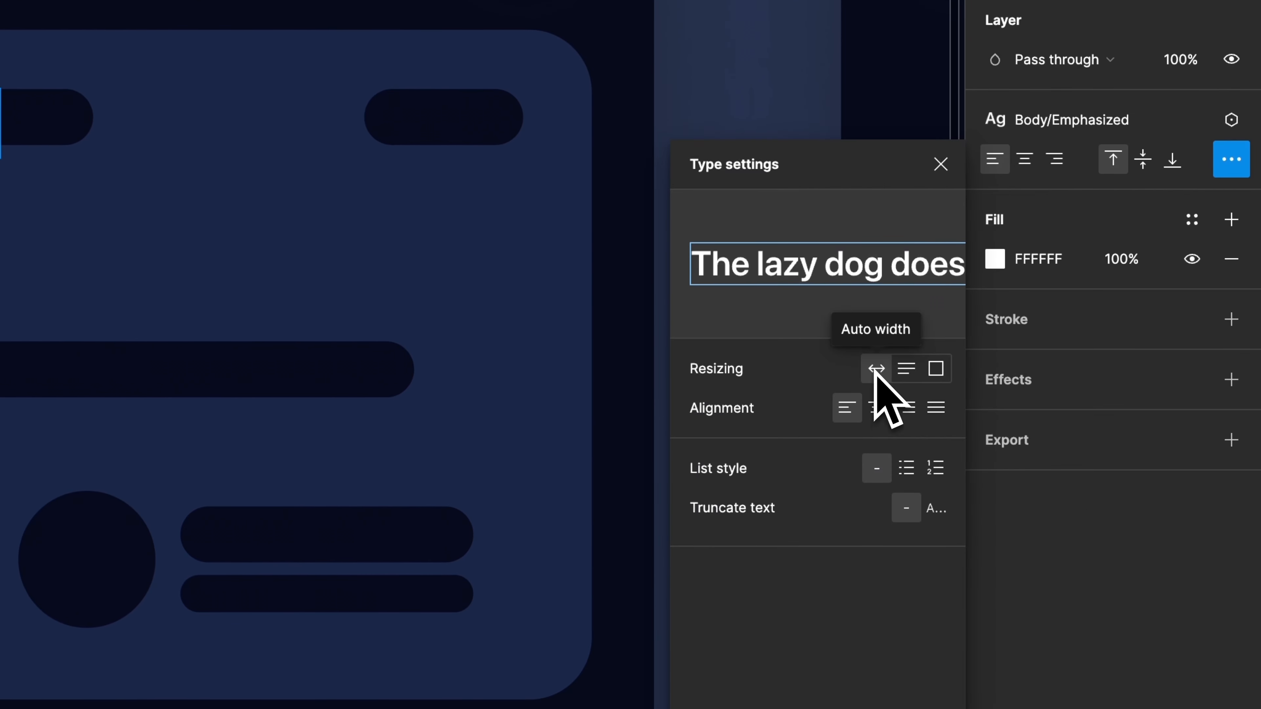
key(Escape)
- Add the text "9:41" over the card's upper-right placeholder, using the Footnote/Regular style and auto width
key(t)
drag(380, 95, 513, 143)
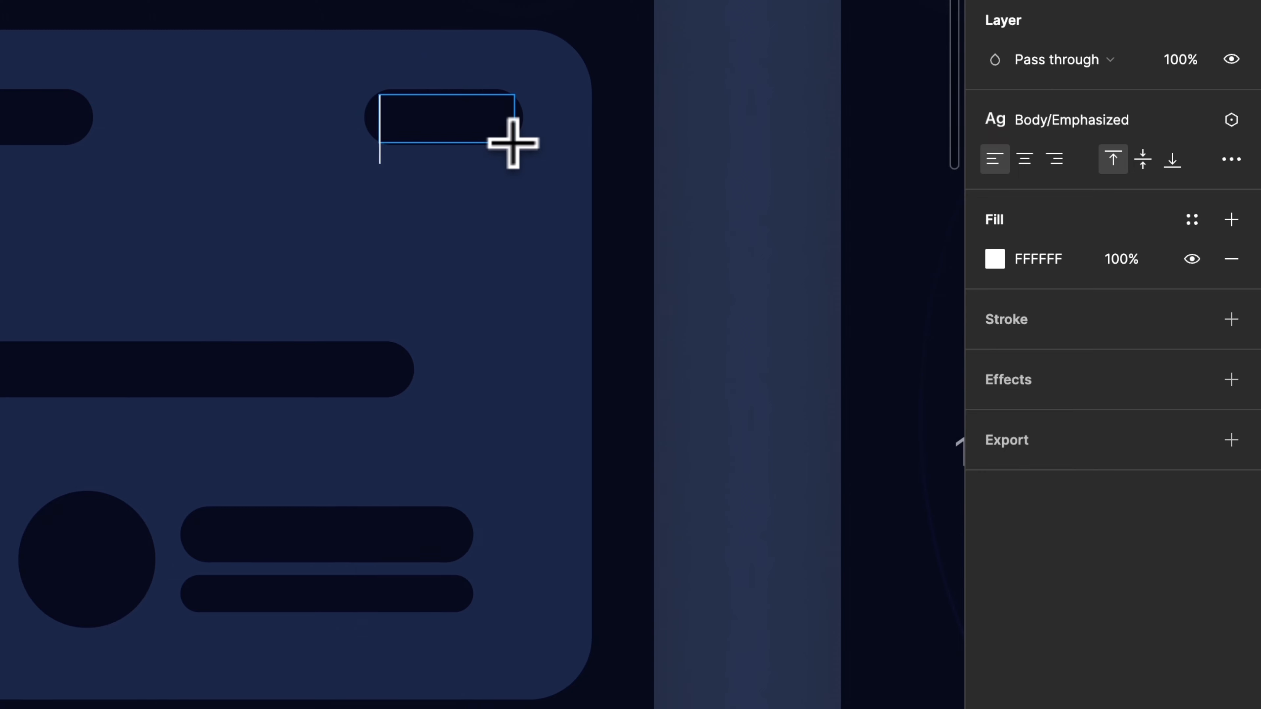
text(9:41)
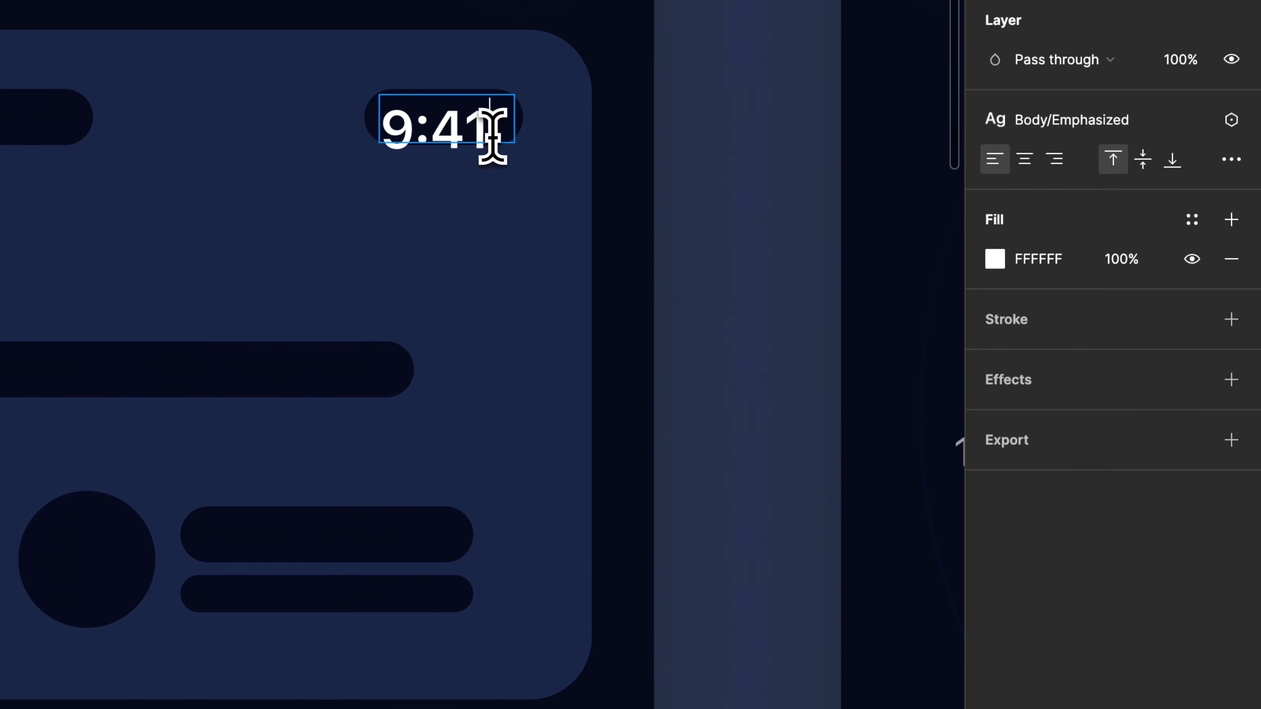
triple_click(492, 132)
click(1060, 122)
text(foot)
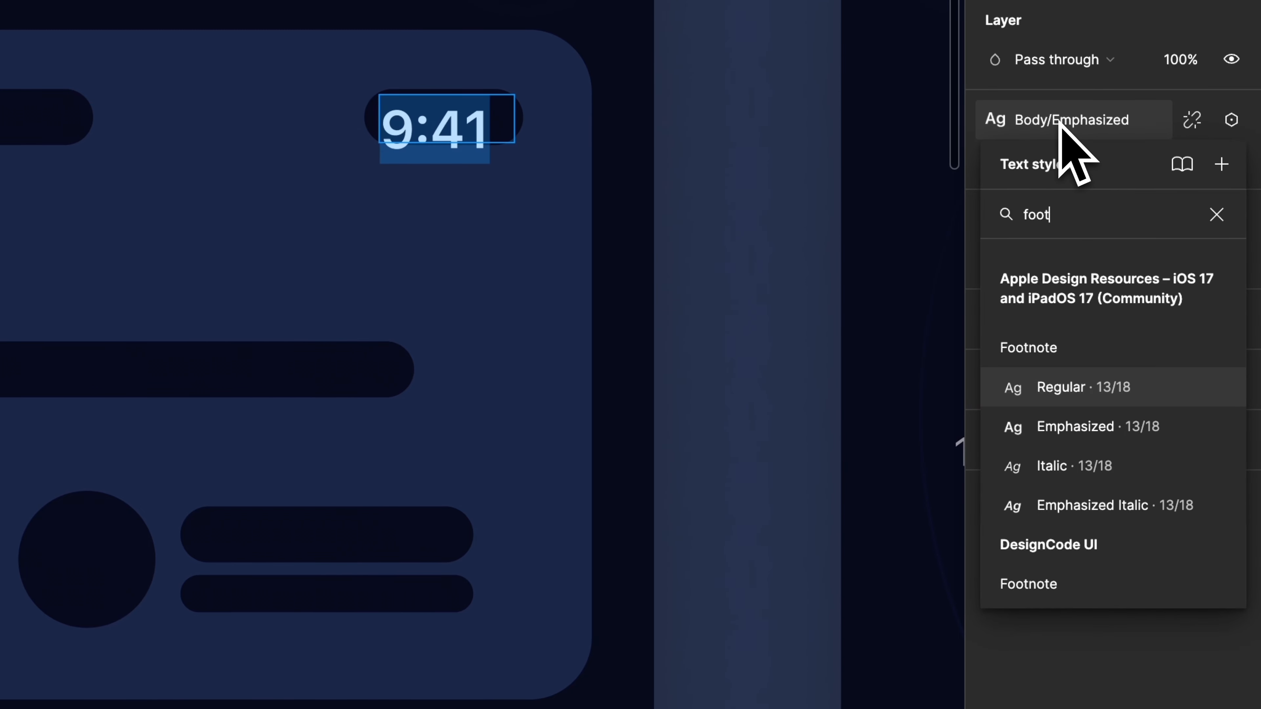
click(1077, 391)
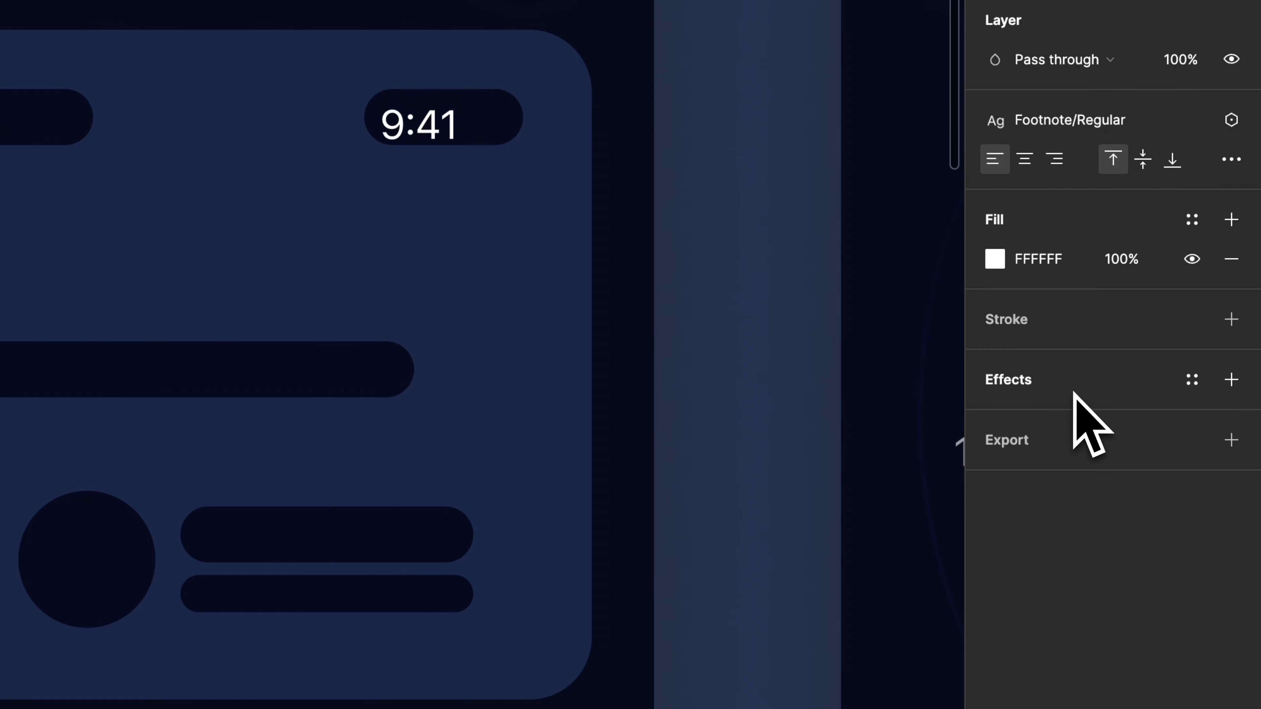
click(1239, 166)
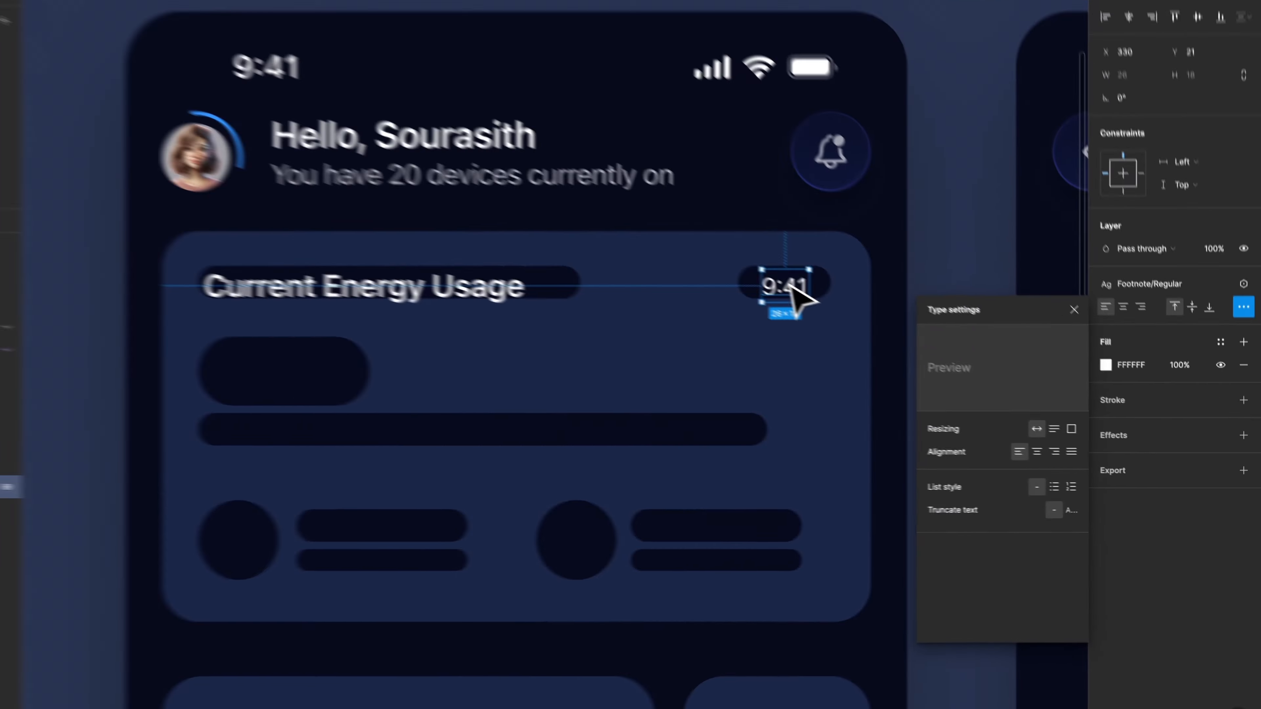
key(Escape)
key(Escape)
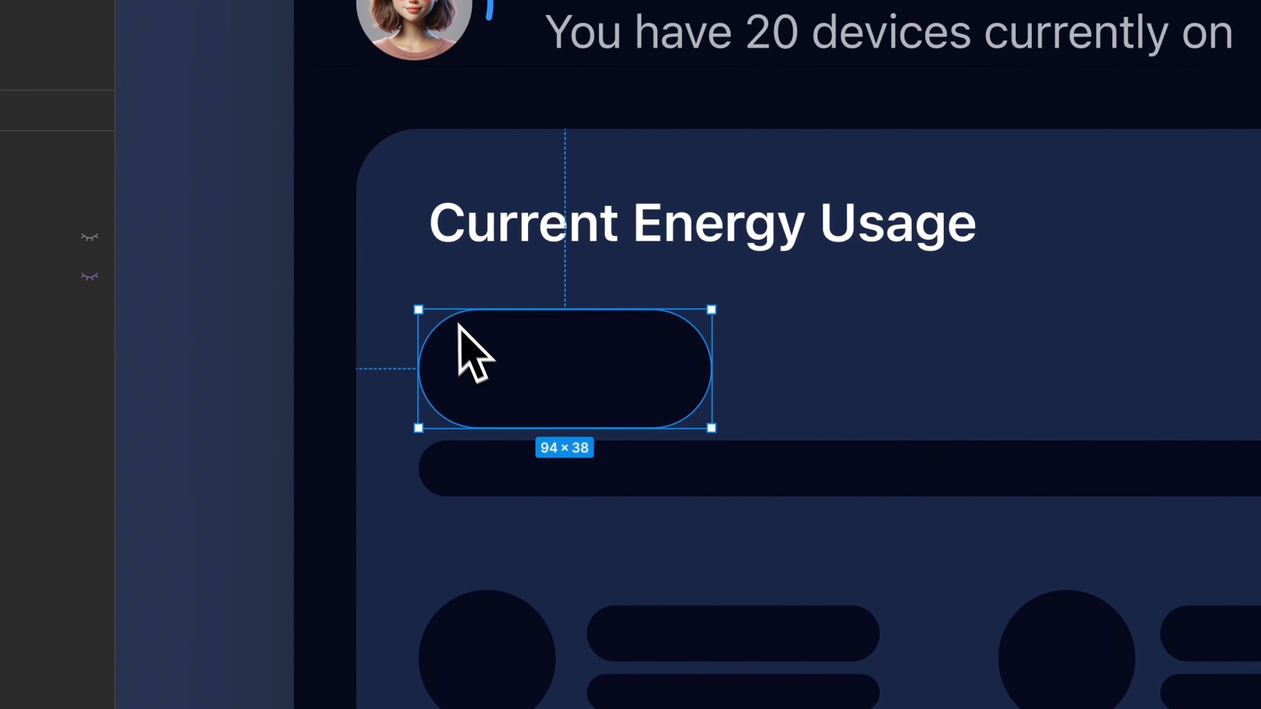
- Add the text "2.1 kW" over the placeholder below the card title, using the Title1/Emphasized style
key(t)
mouse_move(418, 309)
mouse_down()
mouse_move(676, 437)
mouse_move(710, 428)
mouse_up()
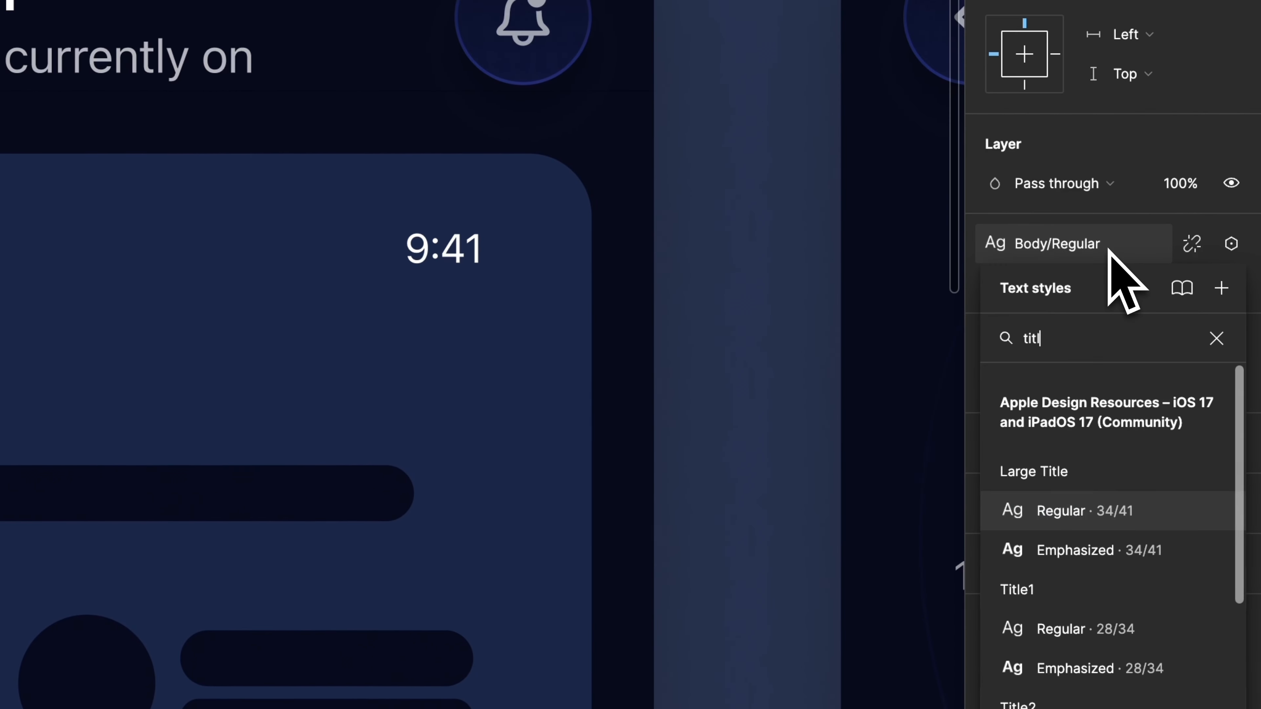
text(le)
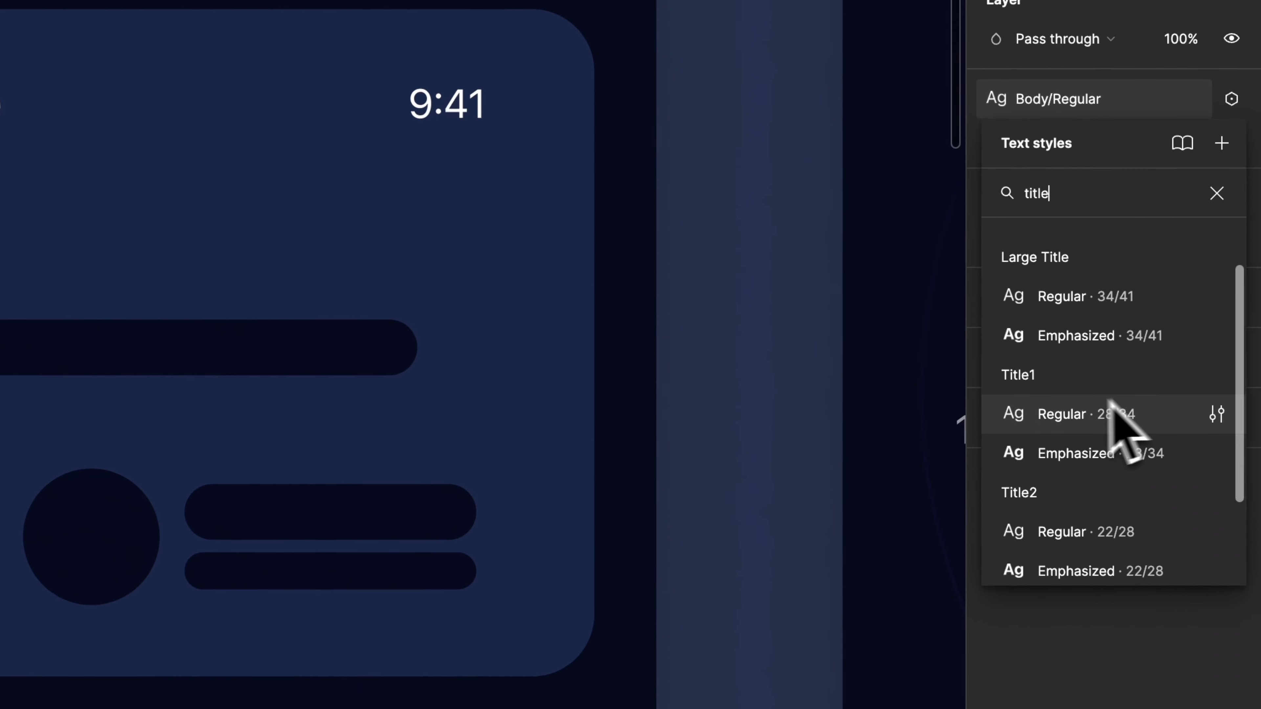
click(1082, 450)
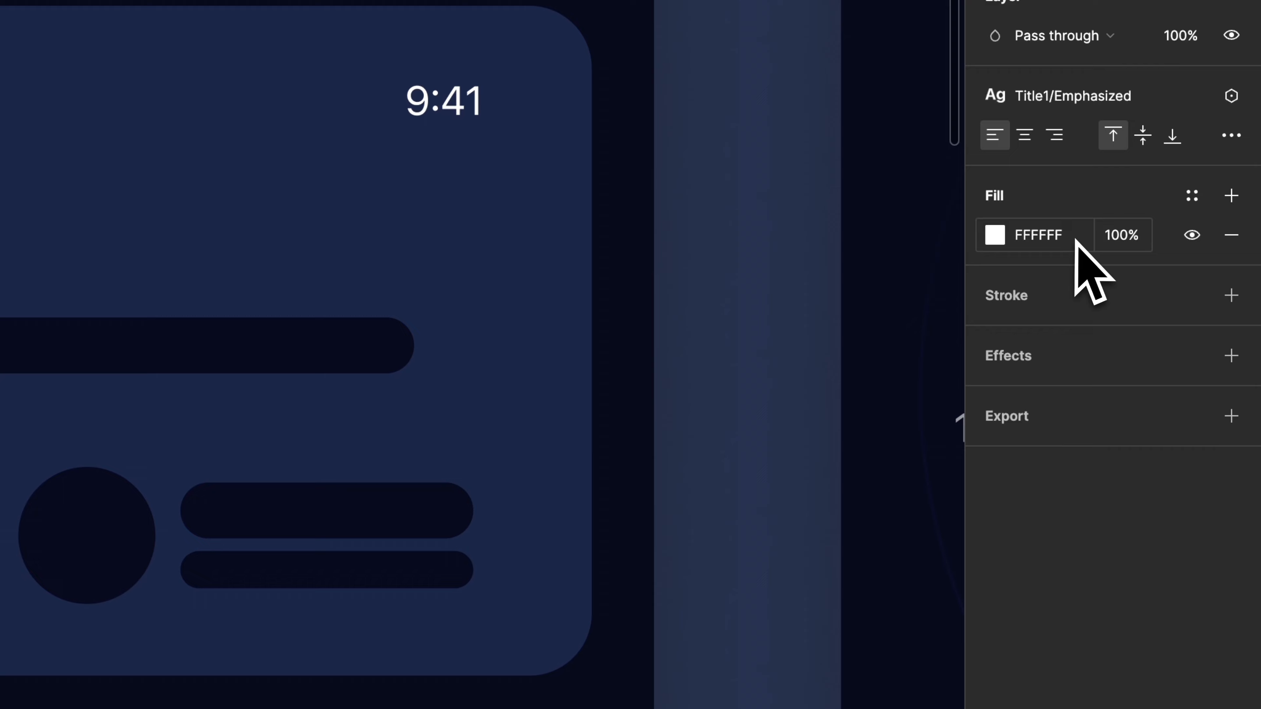
click(1231, 135)
- Set the 2.1 kW text's fill to 59B4F7 and delete the placeholder shape behind it
click(1070, 239)
text(59b4)
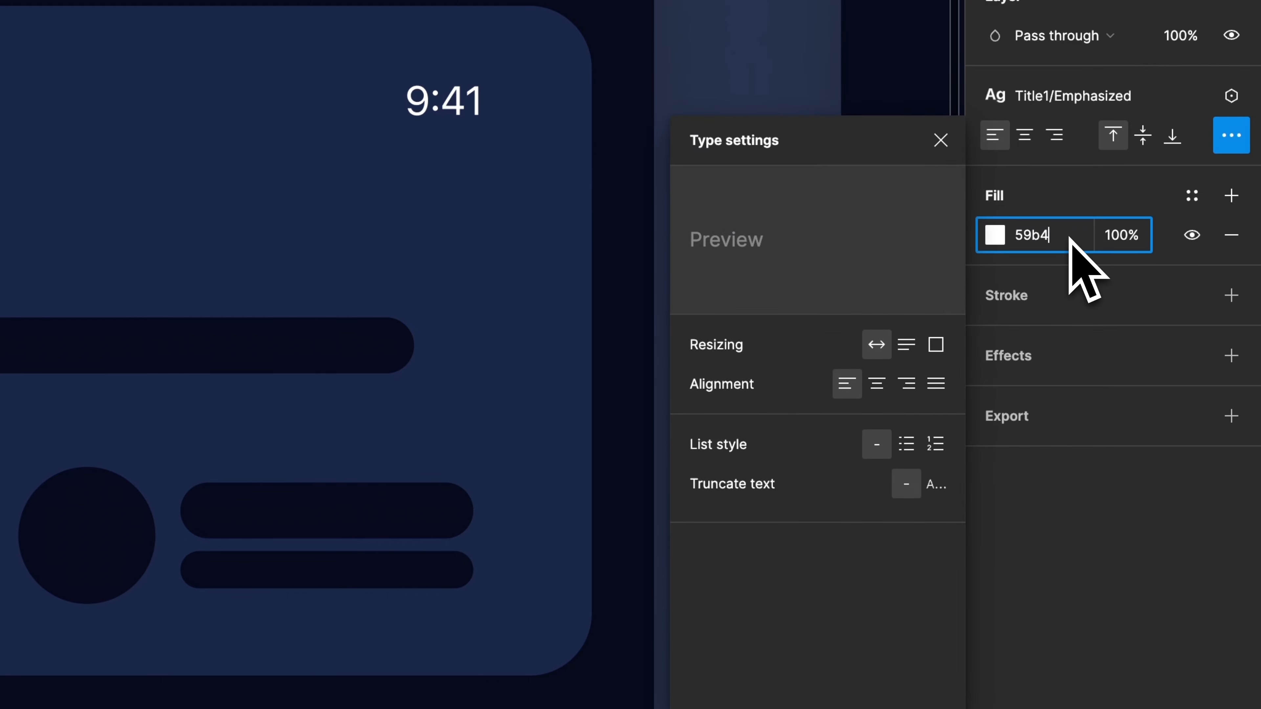
text(f7)
key(Return)
click(941, 141)
click(472, 386)
key(Delete)
- Add the text "Your home’s power draw at this moment." over the long placeholder below 2.1 kW, using the Body/Regular style
key(t)
drag(326, 427, 810, 456)
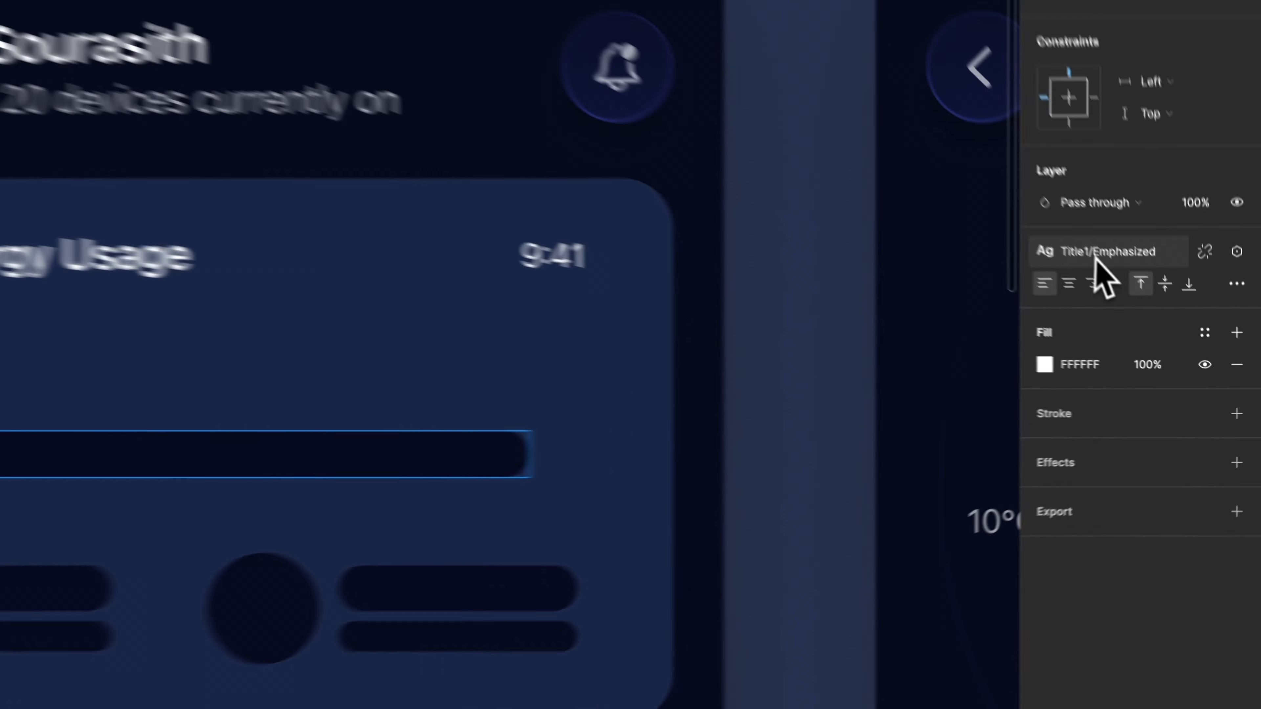
click(1164, 317)
text(body)
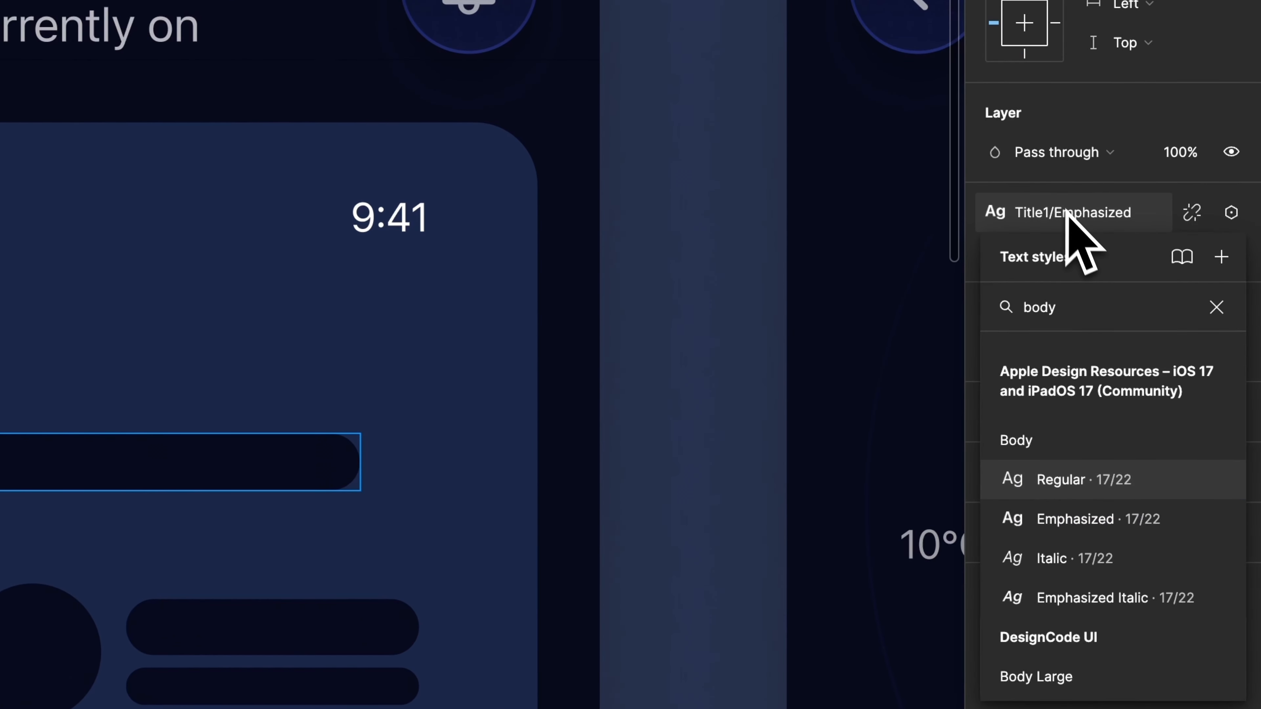
click(1052, 481)
text(Your ho)
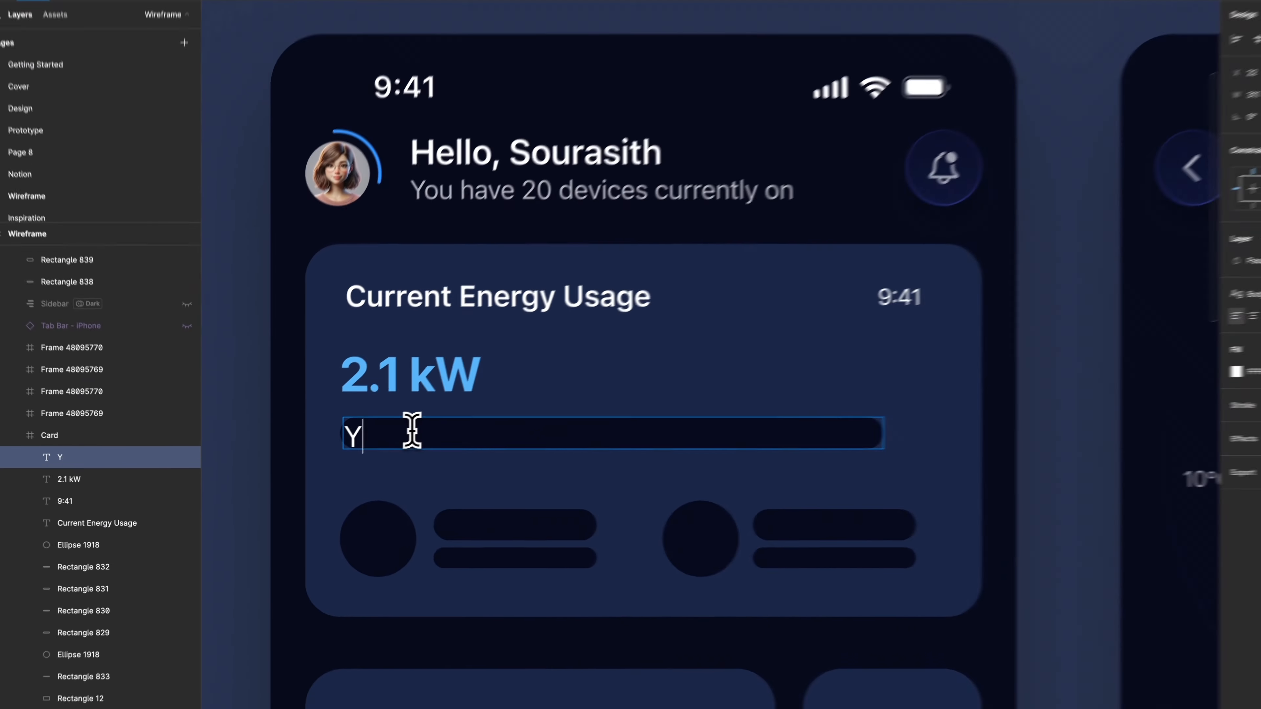
text(me’s power draw a)
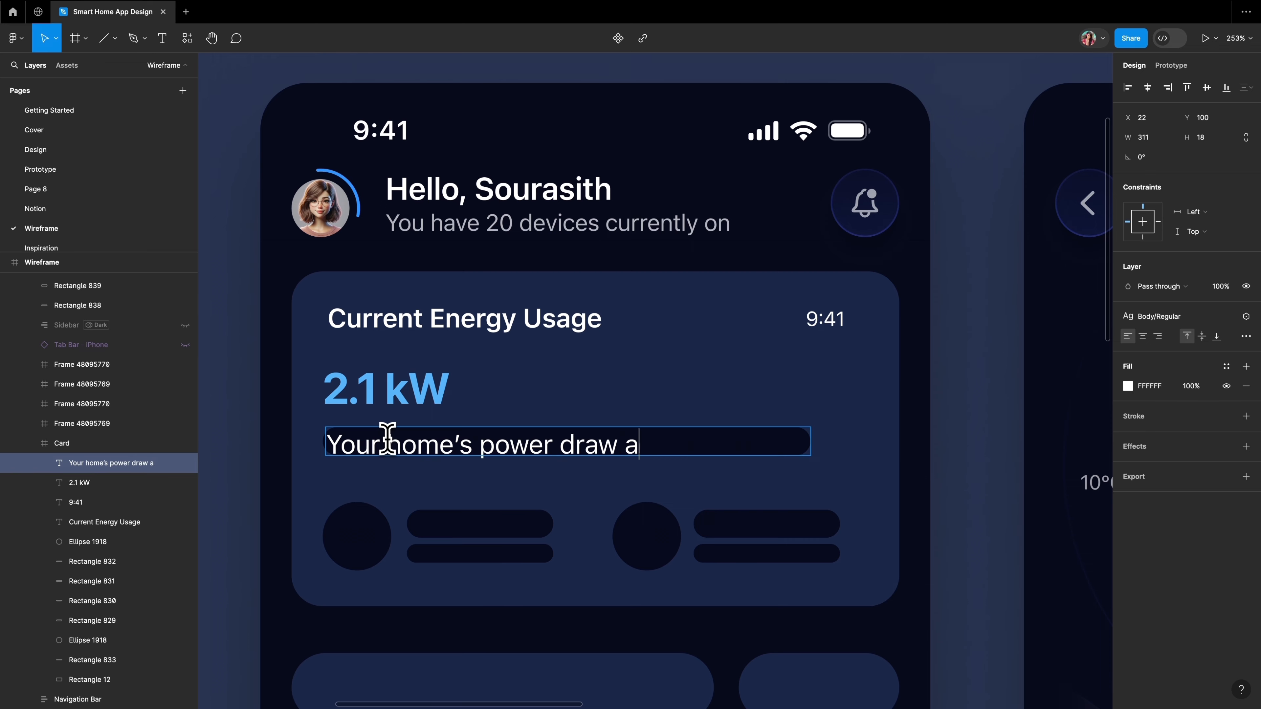
text(t this moment.)
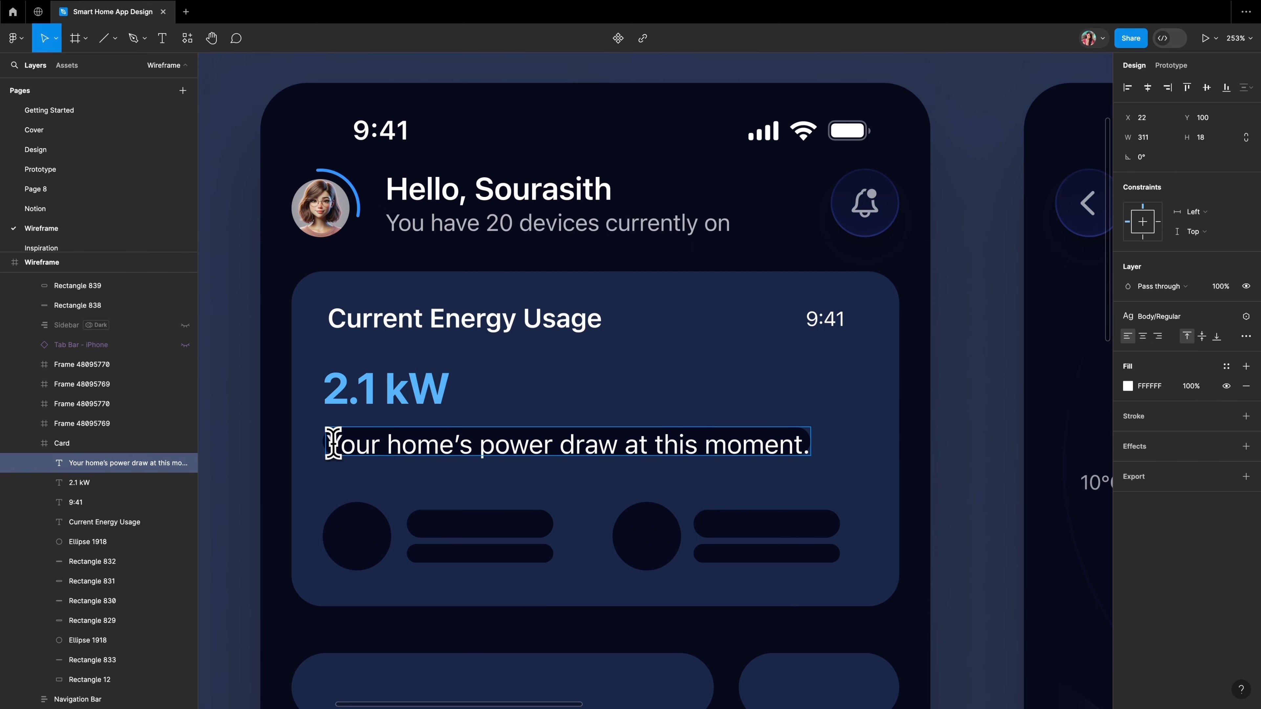
- Set the power draw description's fill opacity to 60% and delete the placeholder rectangle behind it
drag(330, 444, 814, 445)
click(1194, 387)
text(60)
key(Return)
click(92, 662)
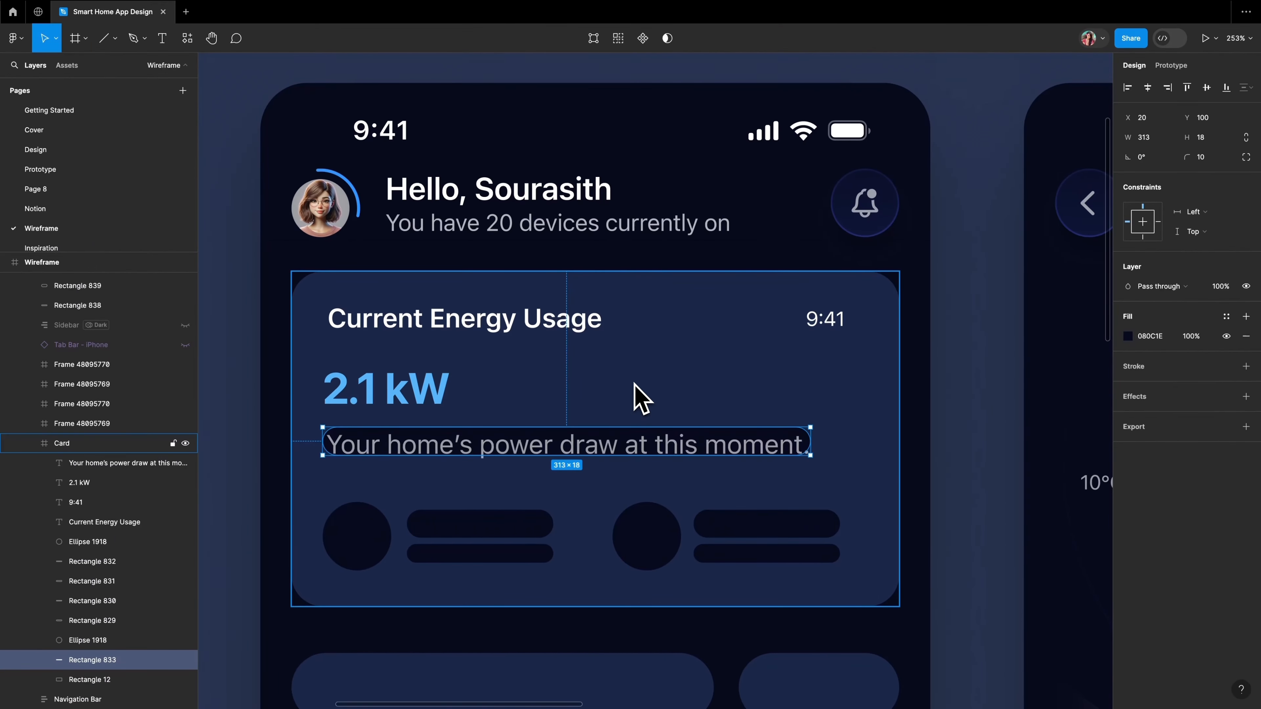
key(Delete)
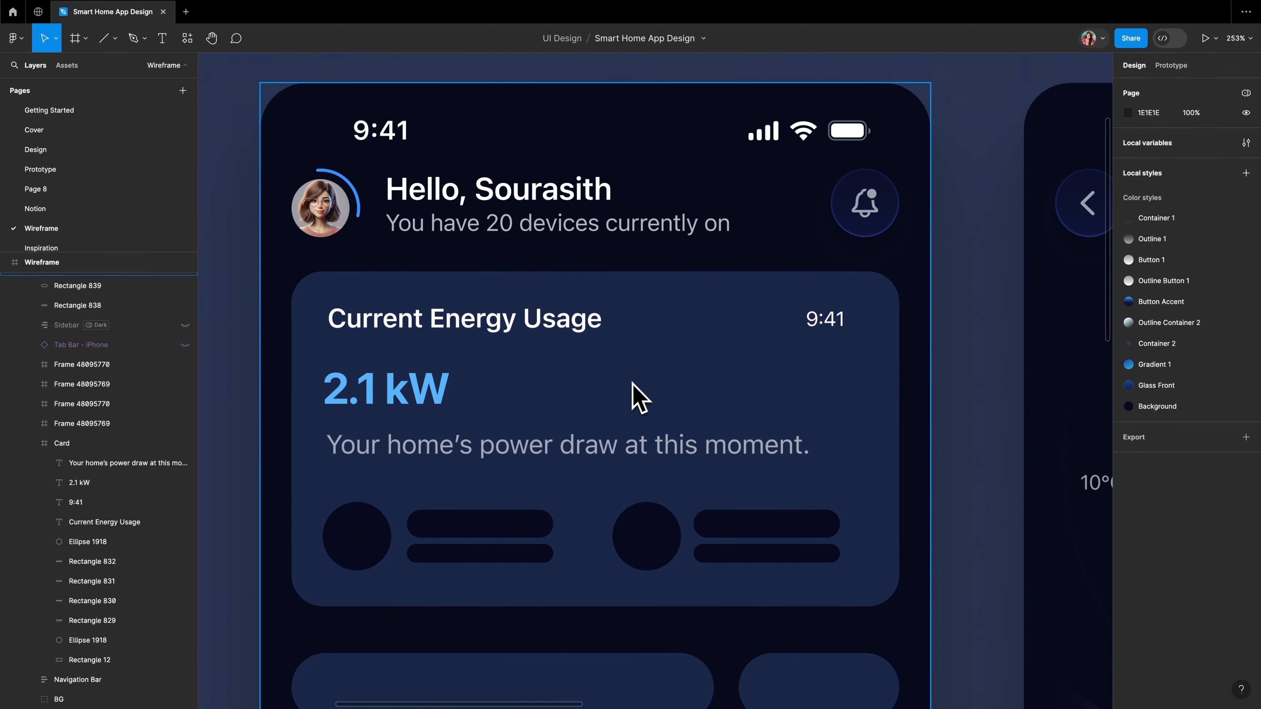
- Open the Assets page and look through its components
scroll(76, 212, down, 1)
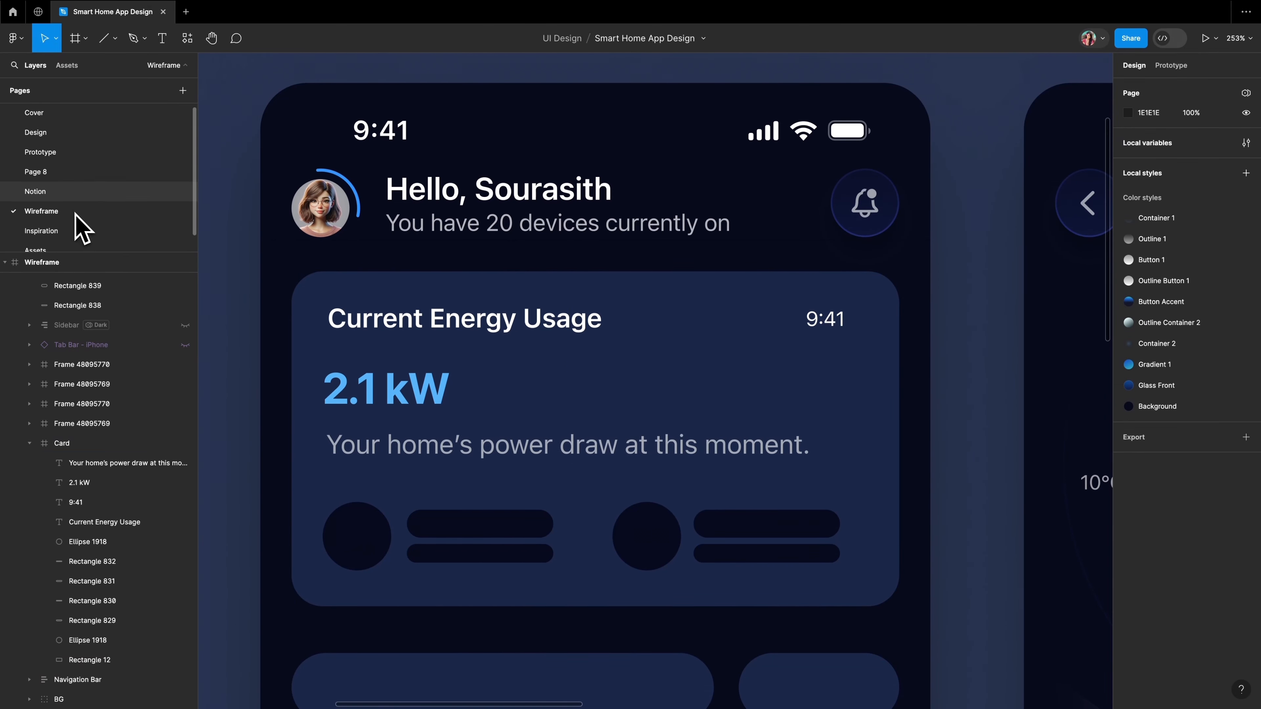
click(52, 244)
scroll(604, 501, right, 7)
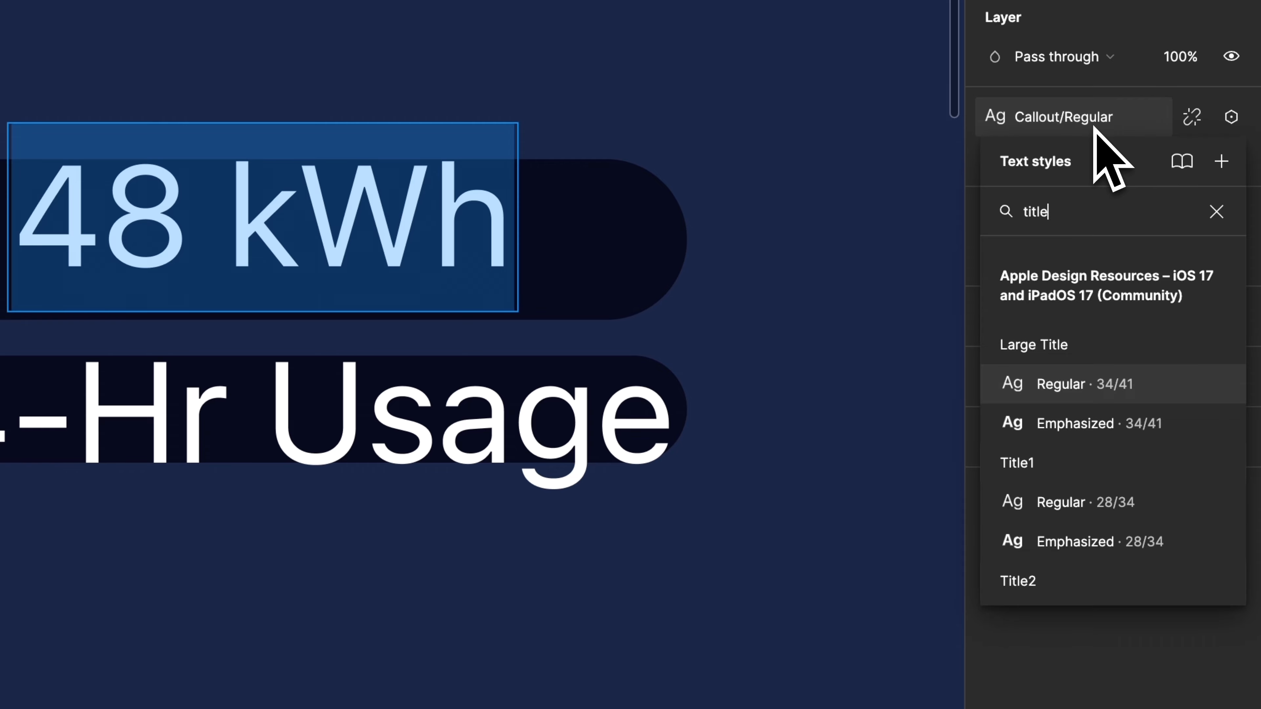
- Apply the Title1/Emphasized style to "48 kWh" and set the "24-Hr Usage" text's fill opacity to 60%
click(1093, 541)
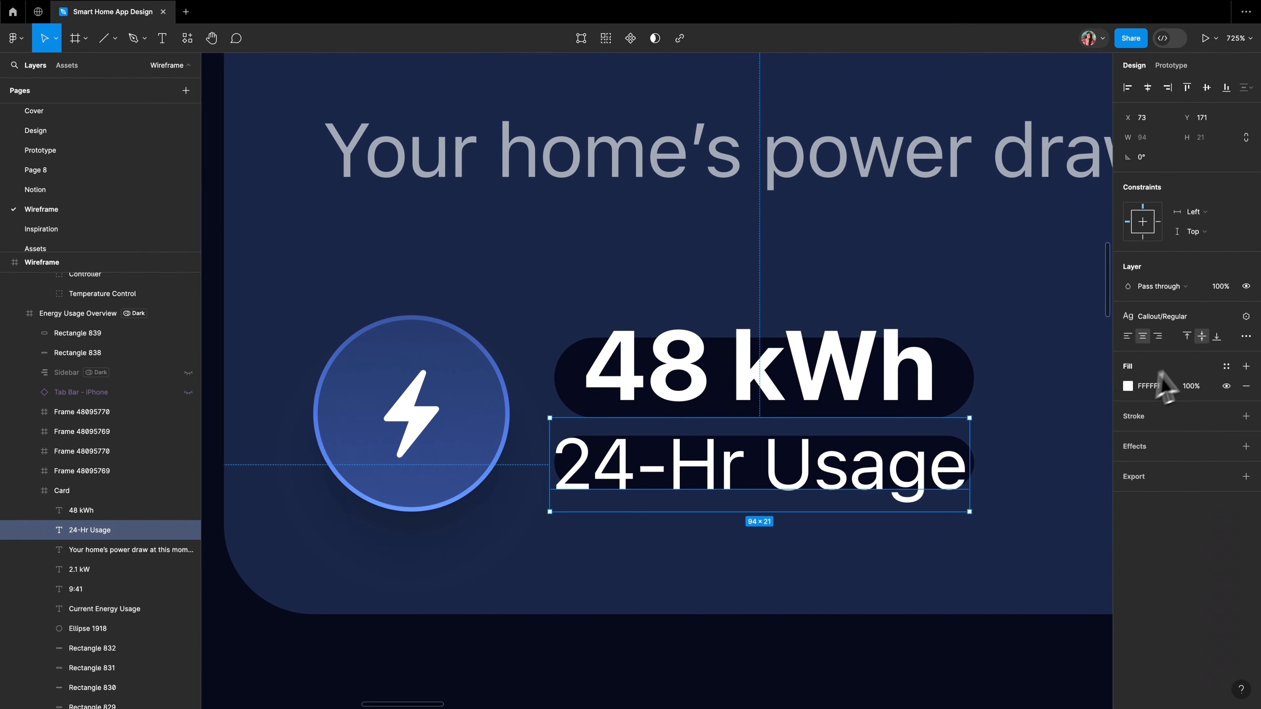
click(1196, 388)
text(60)
key(Return)
- Delete the two placeholder rectangles behind the 48 kWh and 24-Hr Usage texts
click(1061, 404)
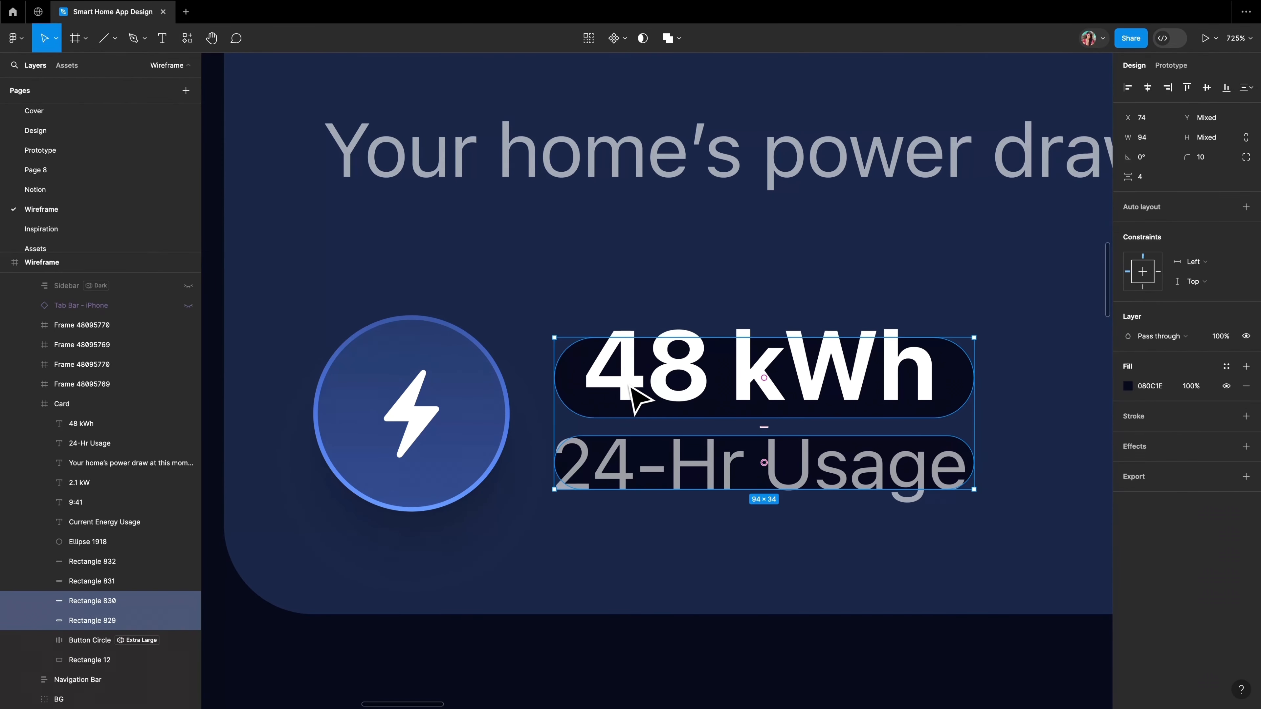
key(Delete)
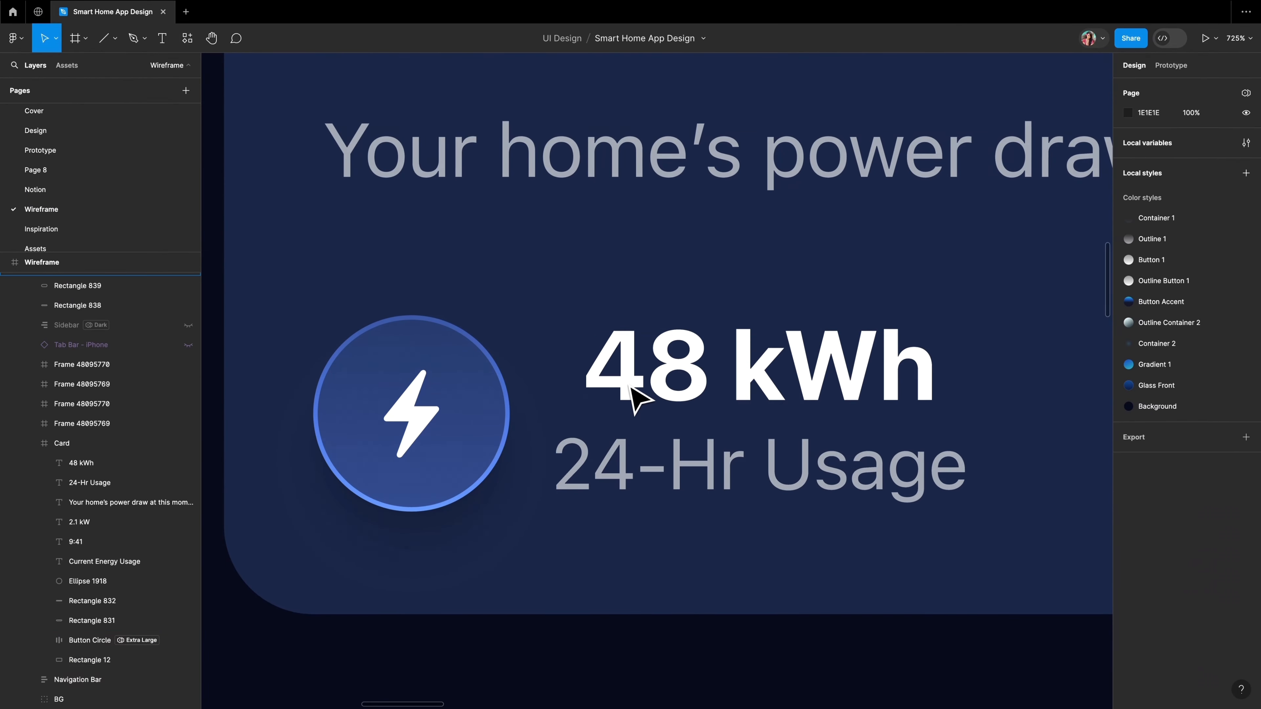
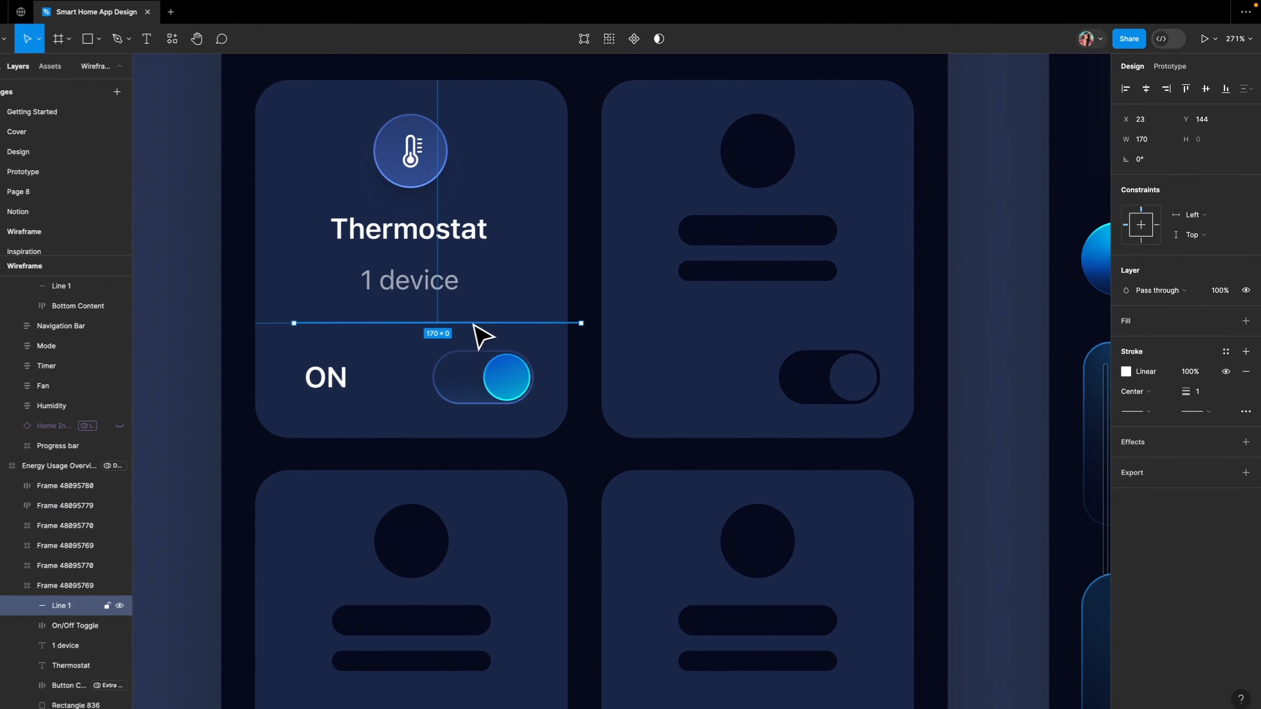
- Center the divider line in the Thermostat card and wrap the Thermostat and 1 device texts in an auto layout with spacing 4
drag(474, 321, 453, 320)
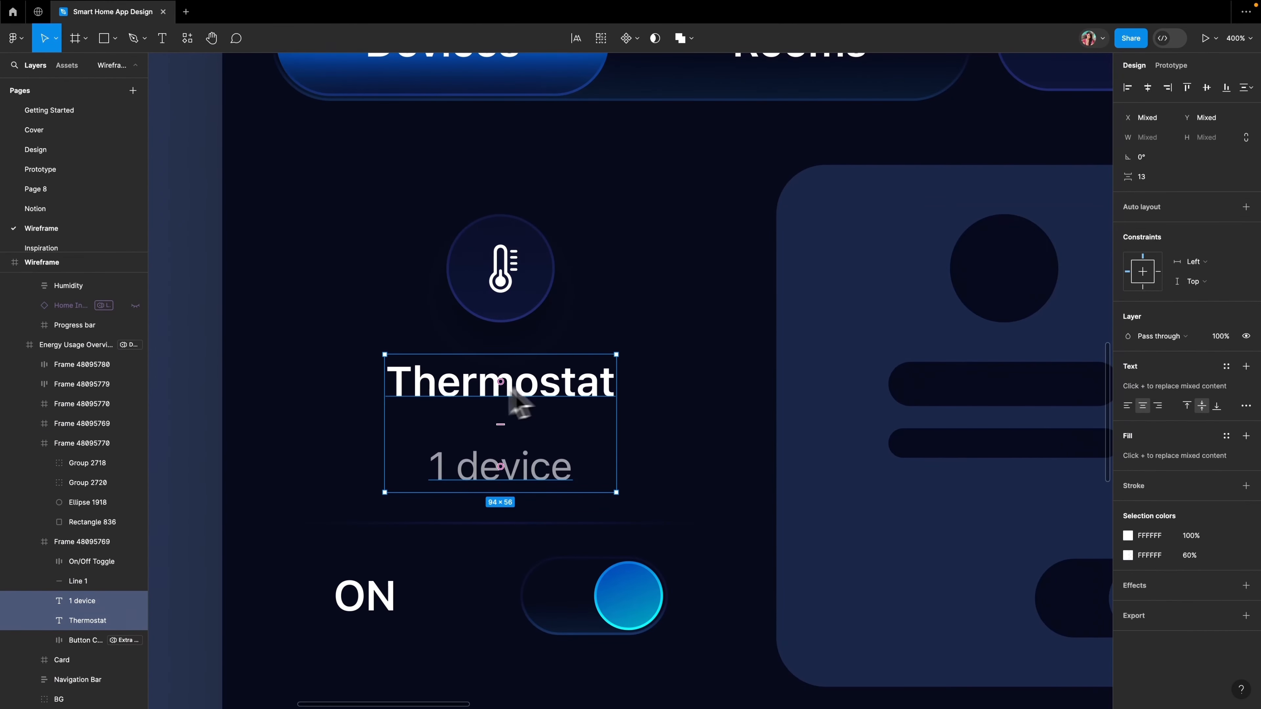
key(shift+a)
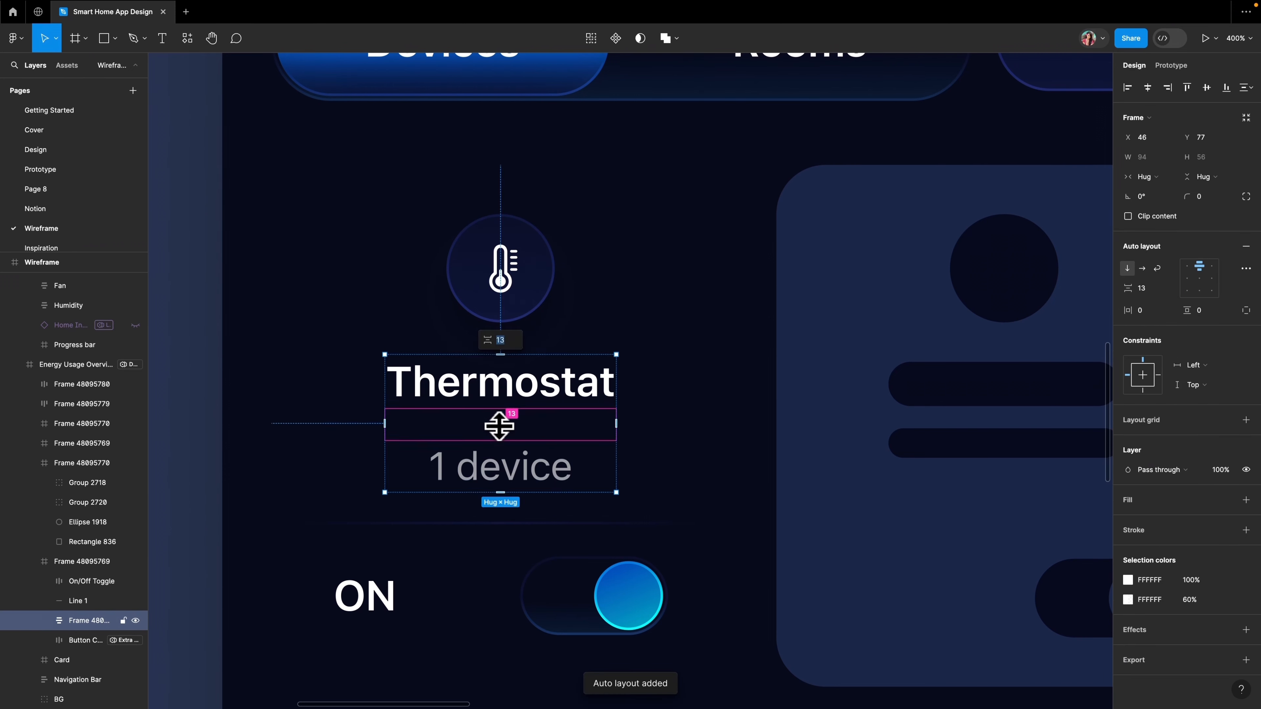
text(4)
key(Return)
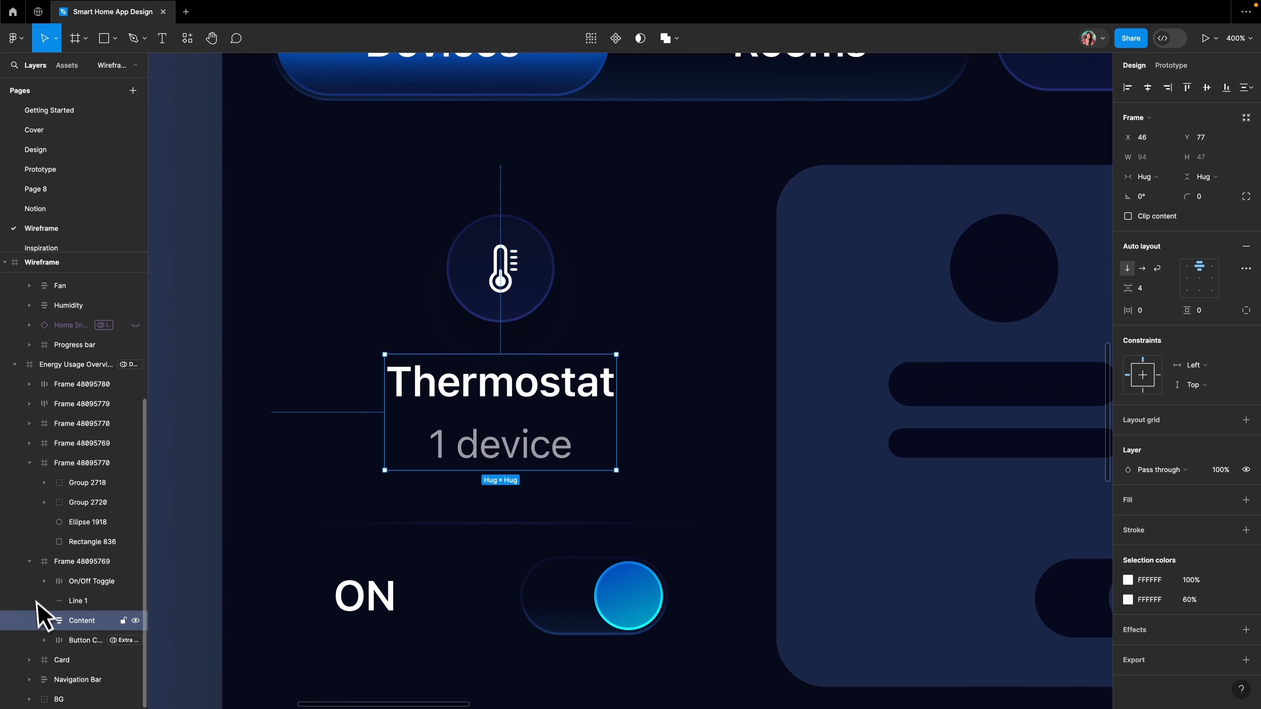
- Wrap the thermostat button, Content, line and On/Off Toggle in an auto layout with horizontal and vertical padding of 20
shift+click(80, 581)
shift+click(74, 642)
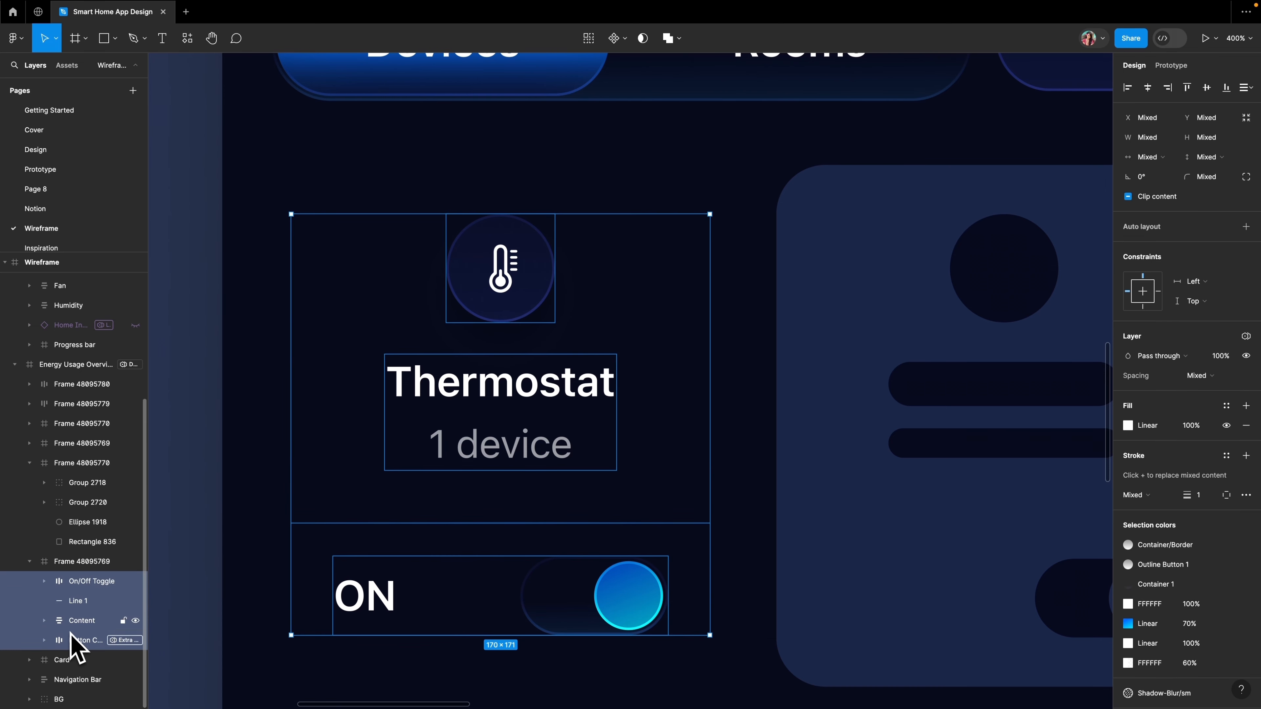
key(shift+a)
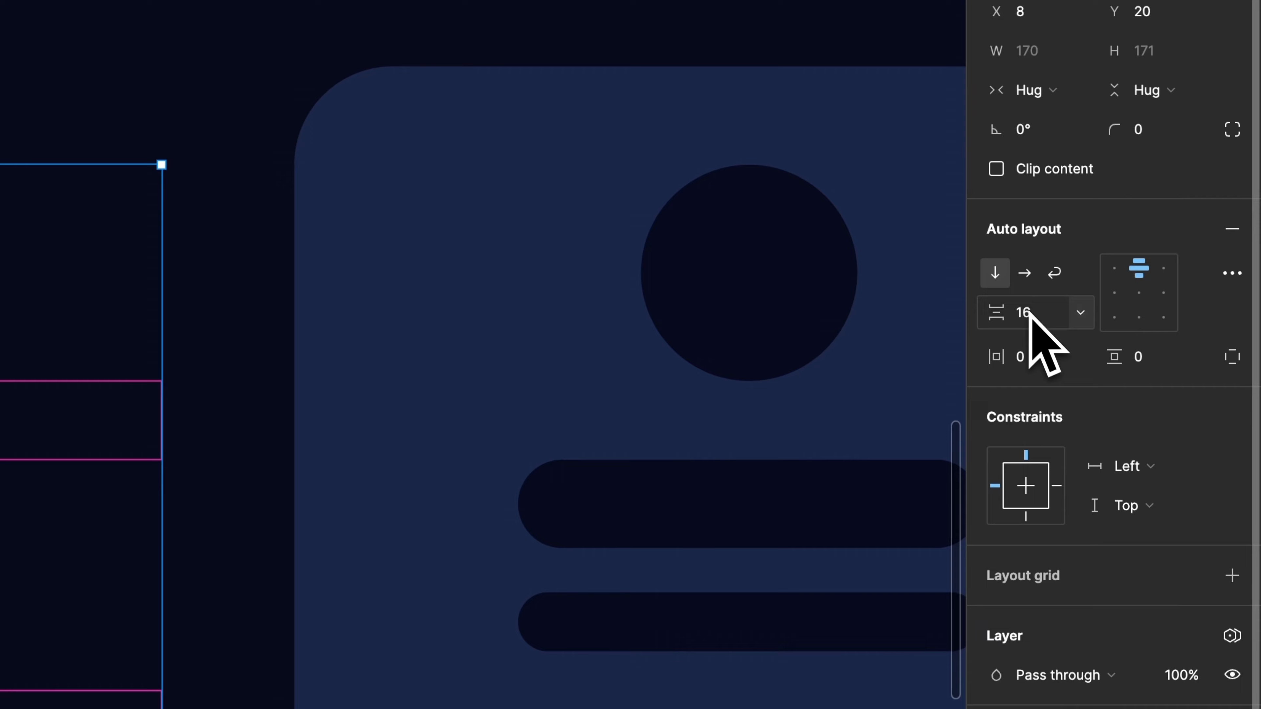
click(1082, 333)
click(1142, 362)
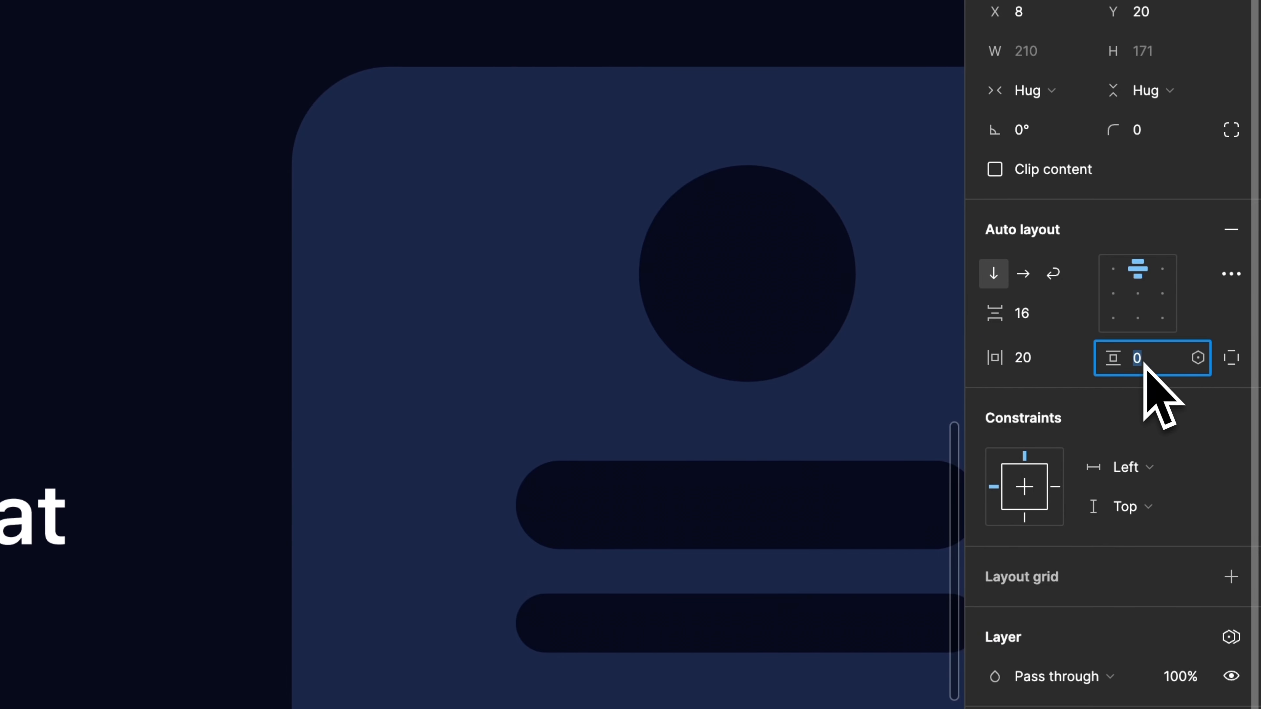
text(20)
key(Return)
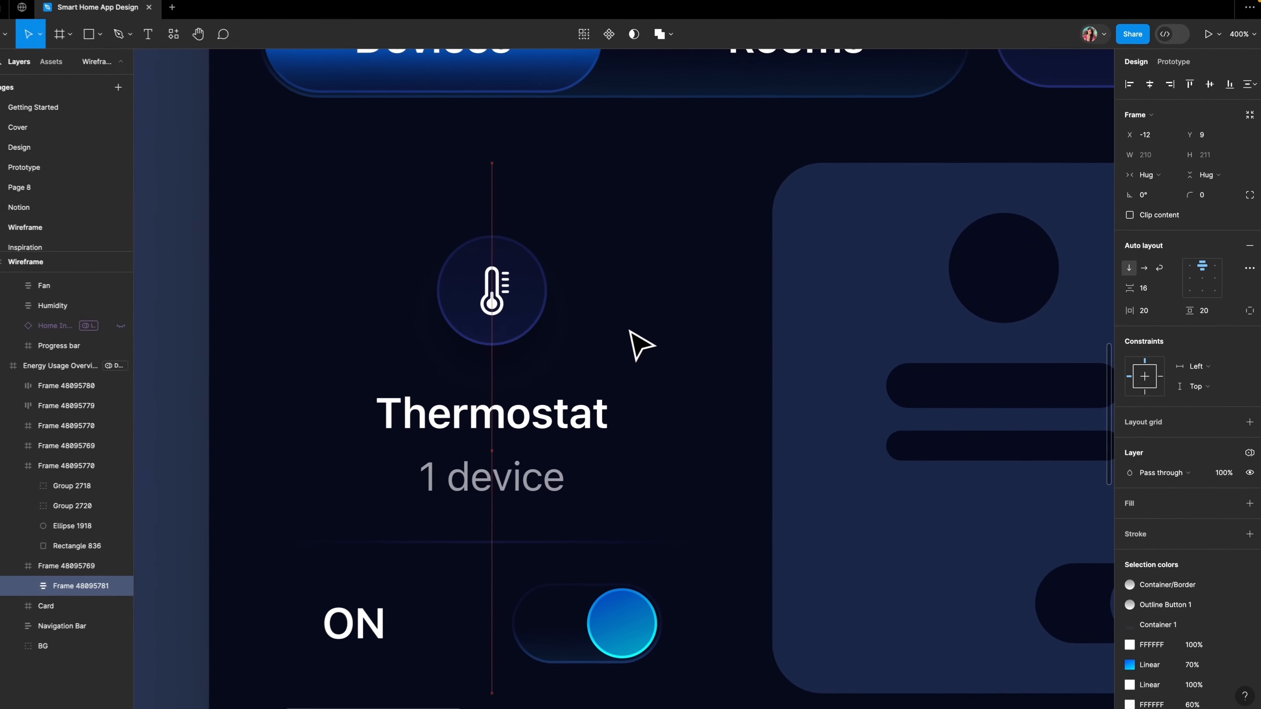
- Move the Thermostat card's auto layout frame slightly into place and set its width to 185
drag(641, 345, 647, 346)
click(1150, 156)
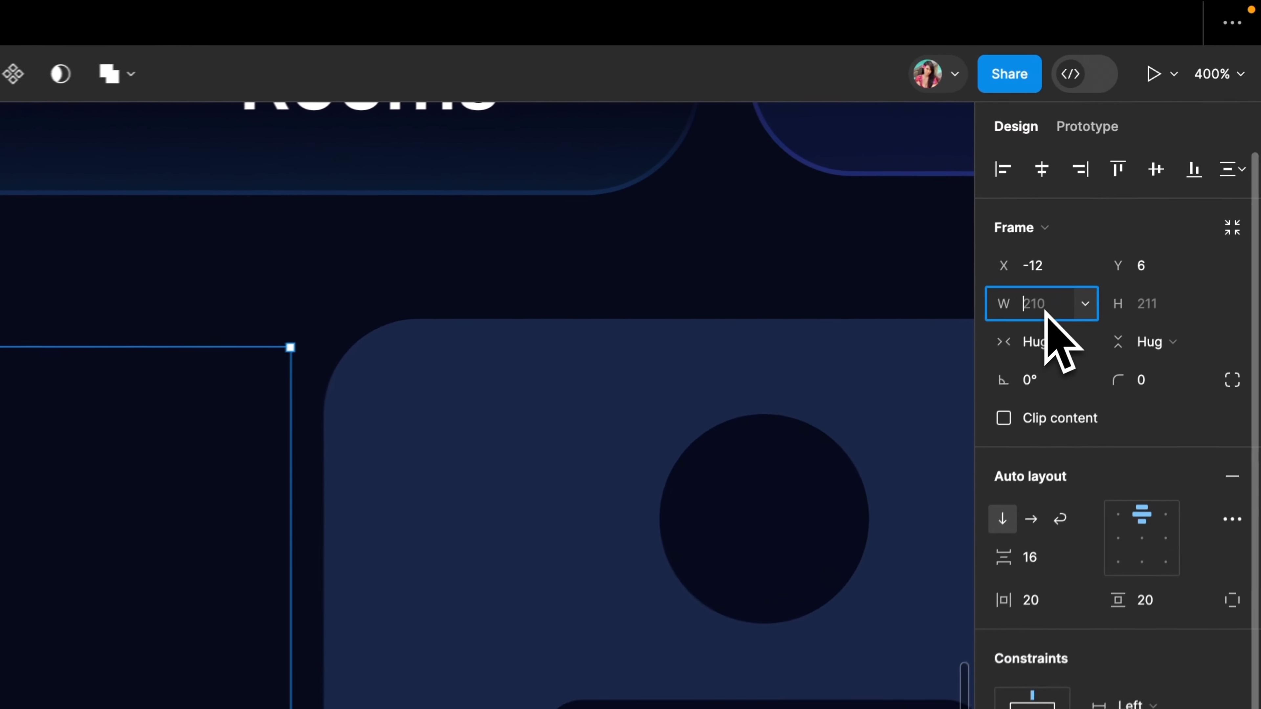
text(185)
key(Return)
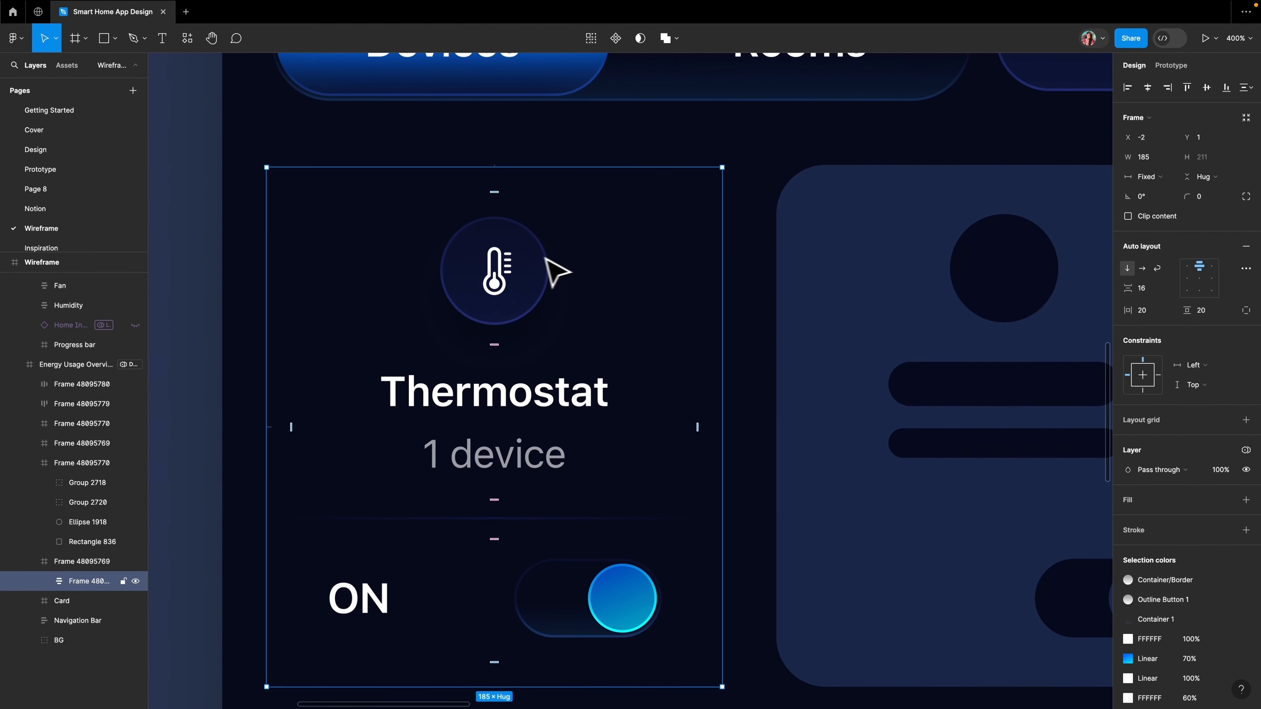
- Make the On/Off Toggle row fill the container's width and set its item spacing to automatic
click(497, 594)
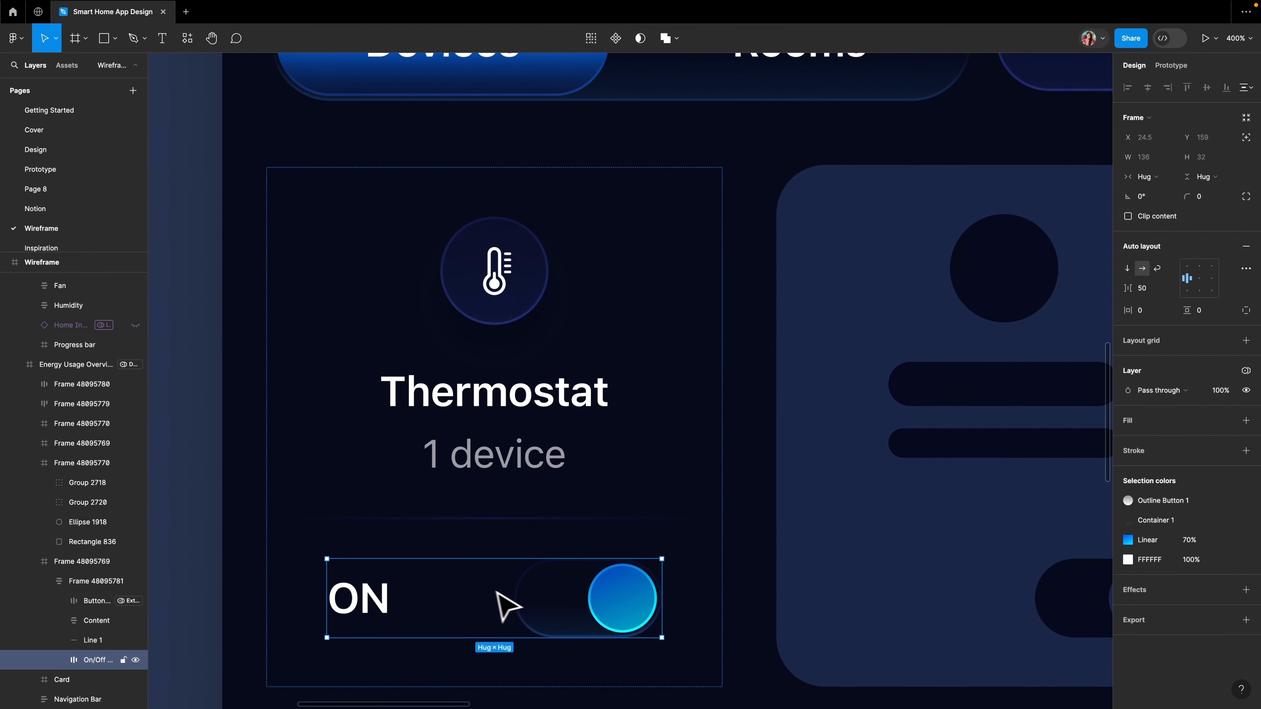
click(1166, 178)
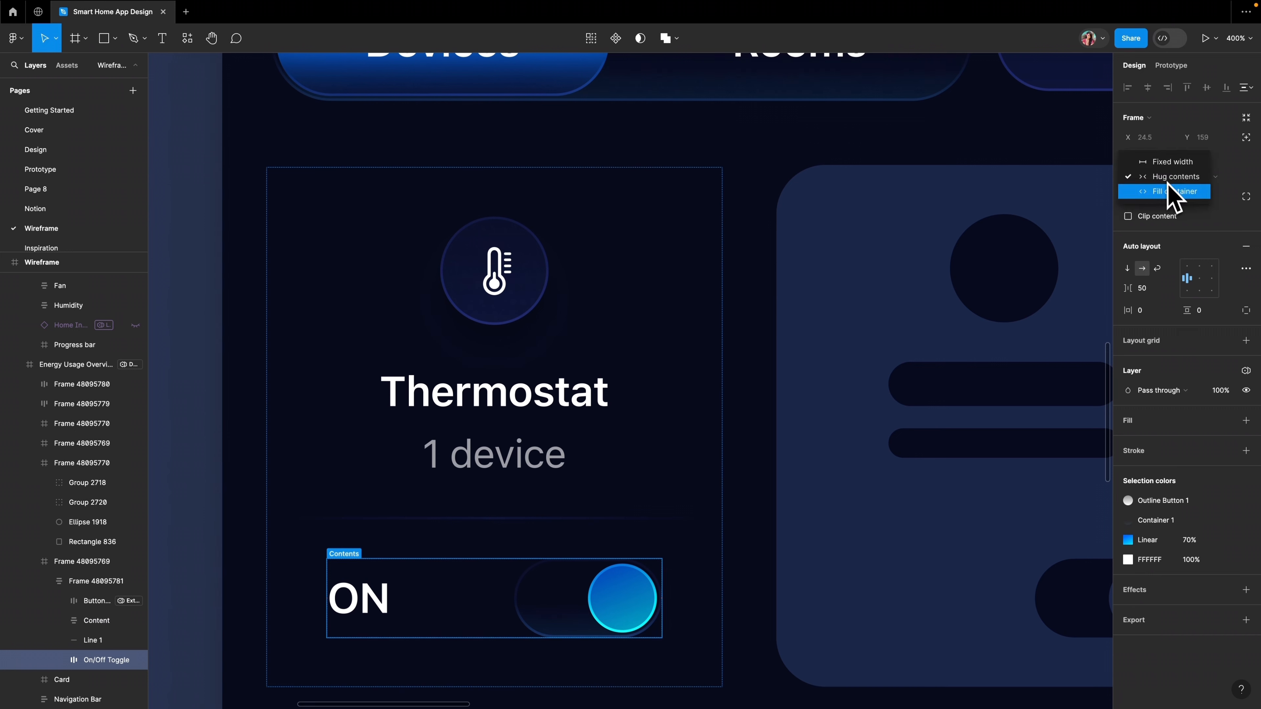
click(1168, 190)
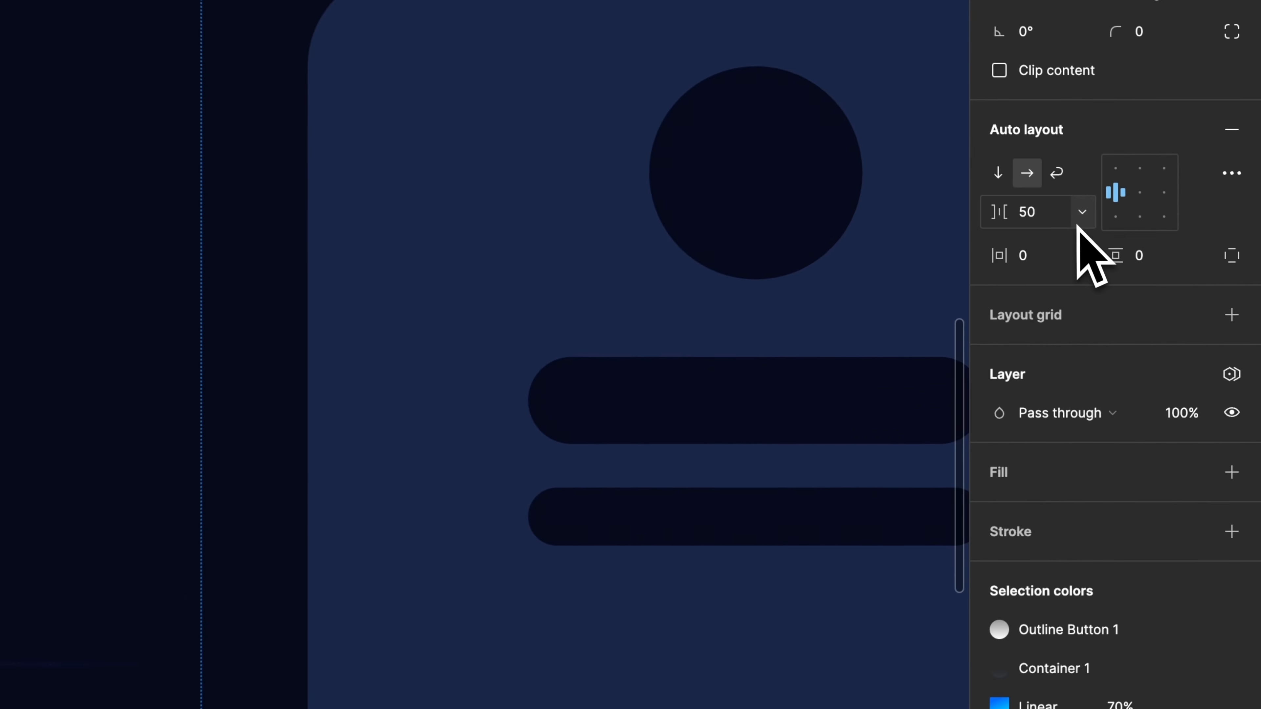
click(1170, 288)
click(1152, 327)
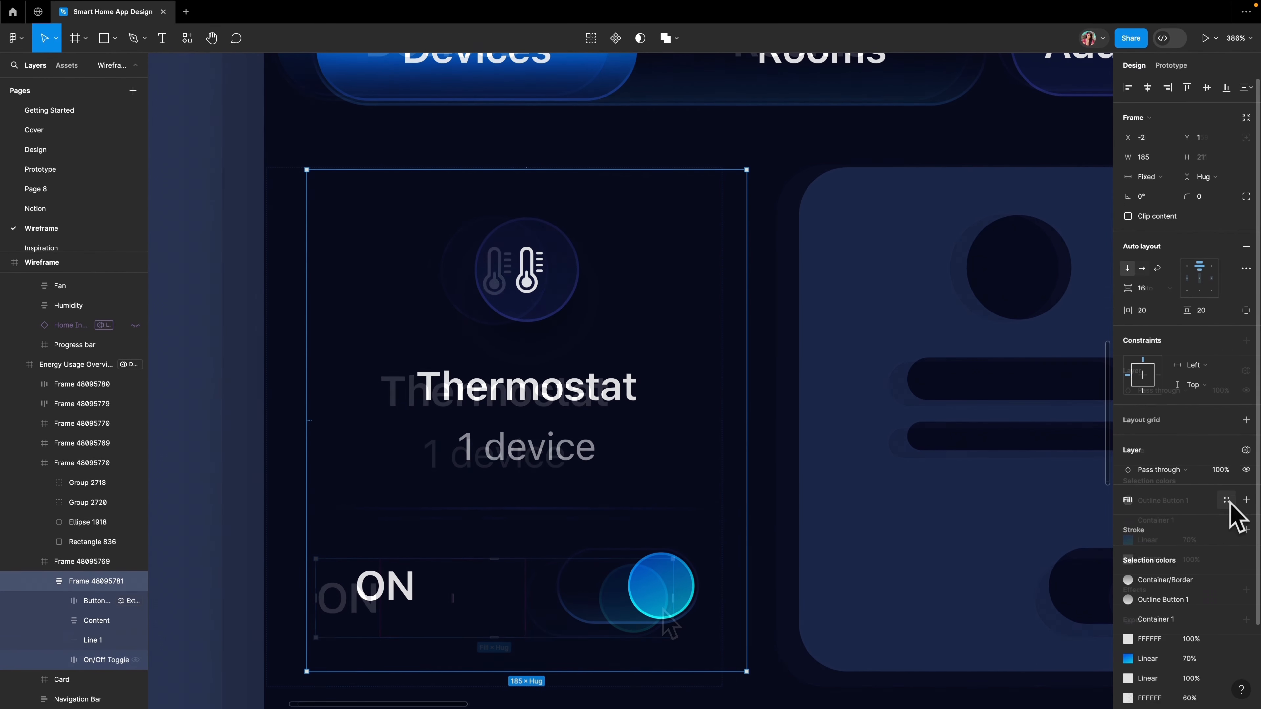
- Apply the Container 2 color style as the Thermostat card frame's fill
click(1227, 500)
click(1016, 474)
text(container)
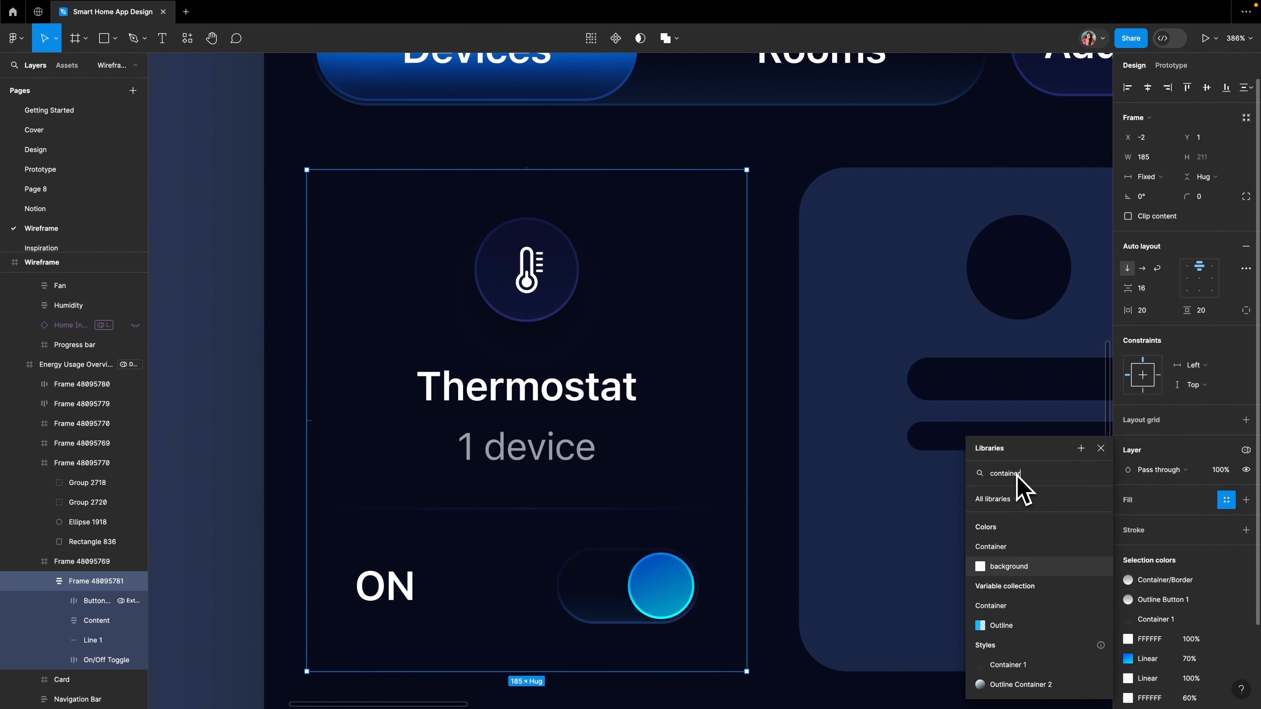
scroll(1010, 679, down, 2)
click(1018, 676)
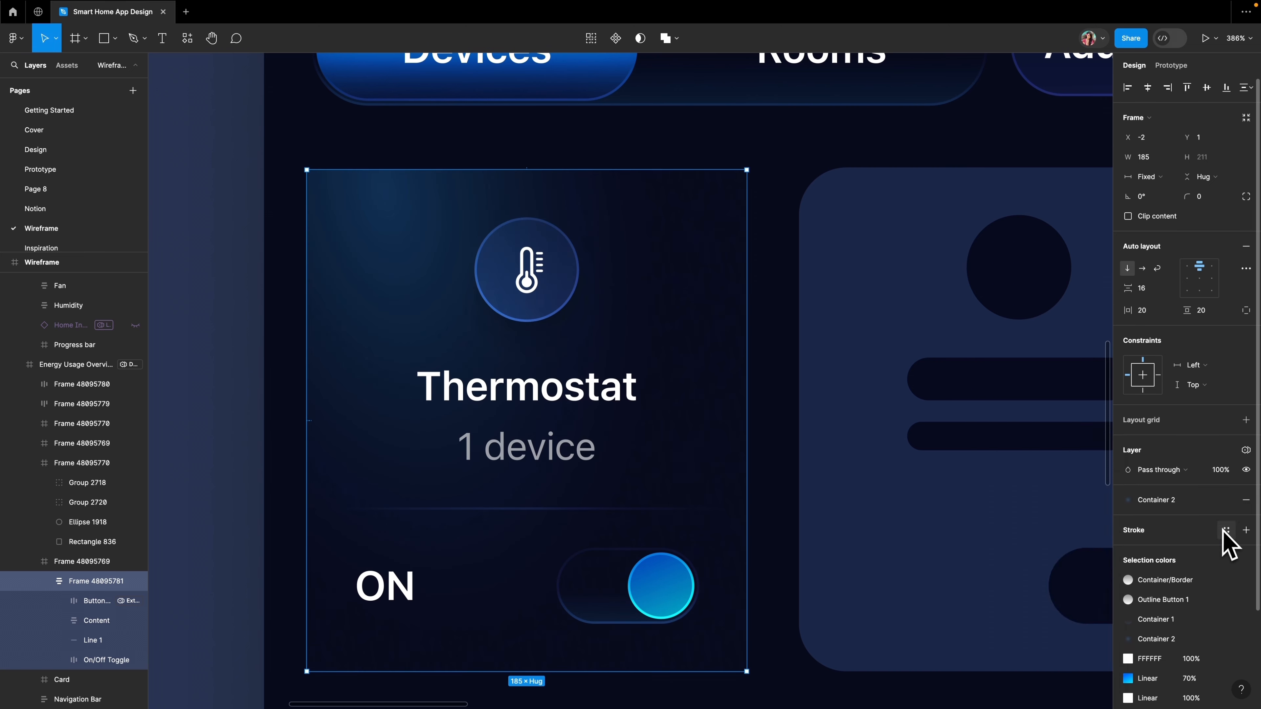
- Apply the Outline Container 2 style to the Thermostat card's stroke and set its corner radius to 20
click(1227, 530)
text(outline)
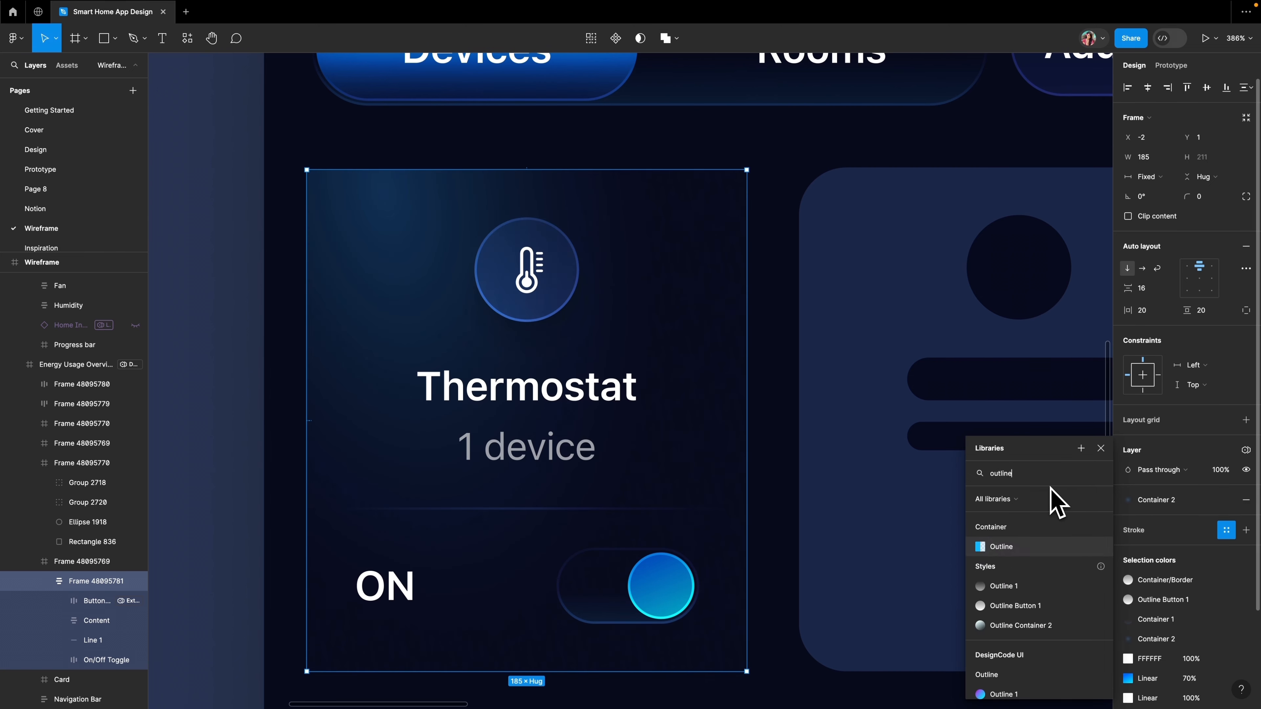
click(1035, 626)
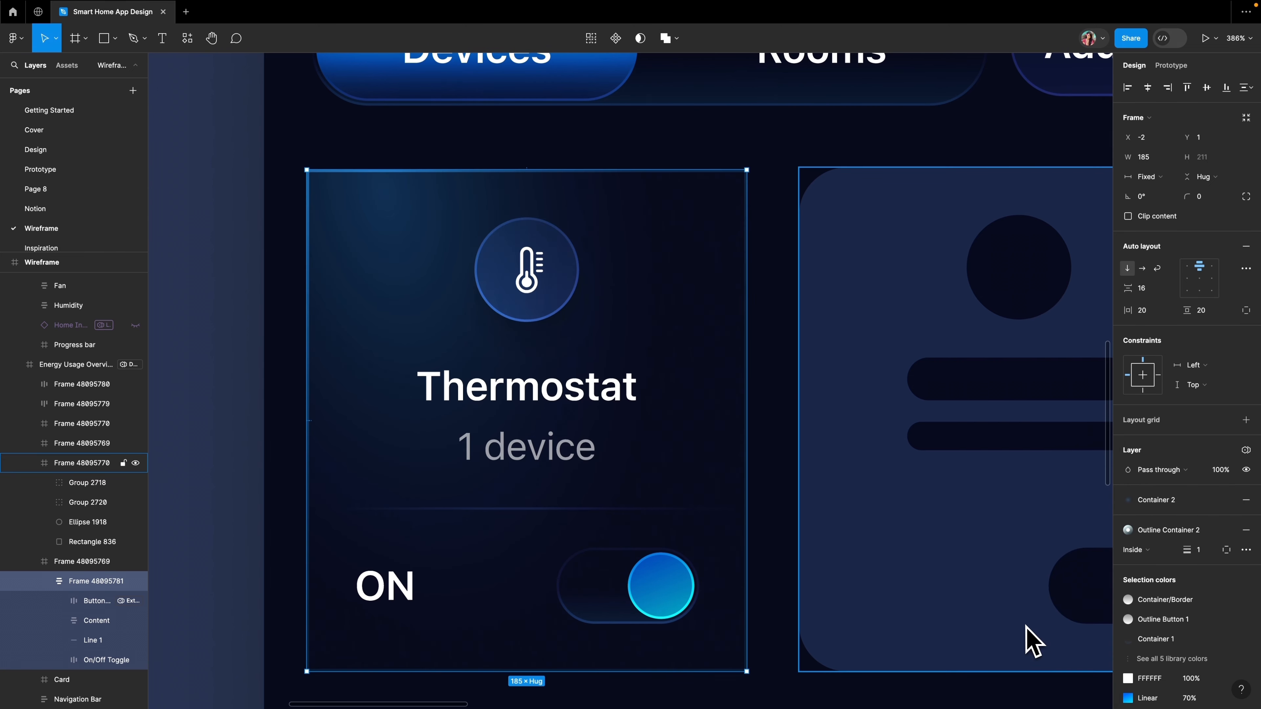
click(1213, 199)
text(20)
key(Return)
click(247, 316)
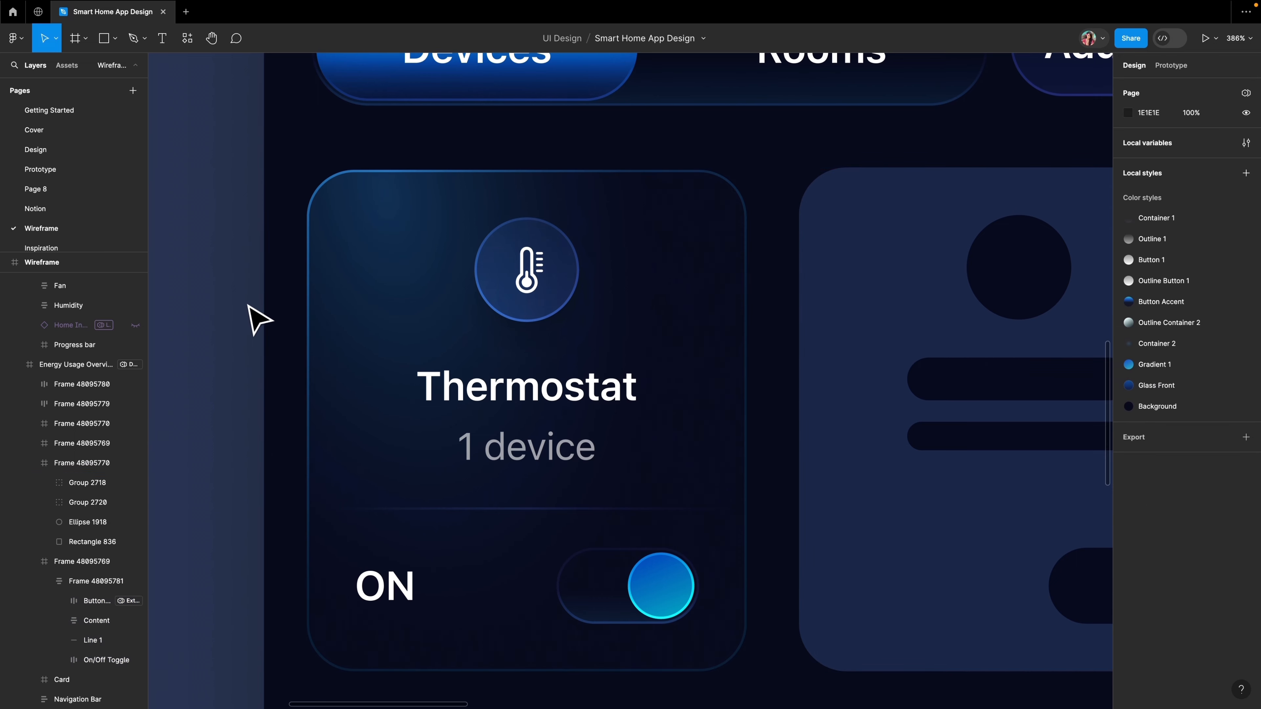
- Copy the finished Thermostat card and paste it over the placeholder card beside it in the upper row
scroll(251, 315, down, 1)
scroll(253, 328, down, 5)
scroll(259, 324, down, 1)
click(333, 324)
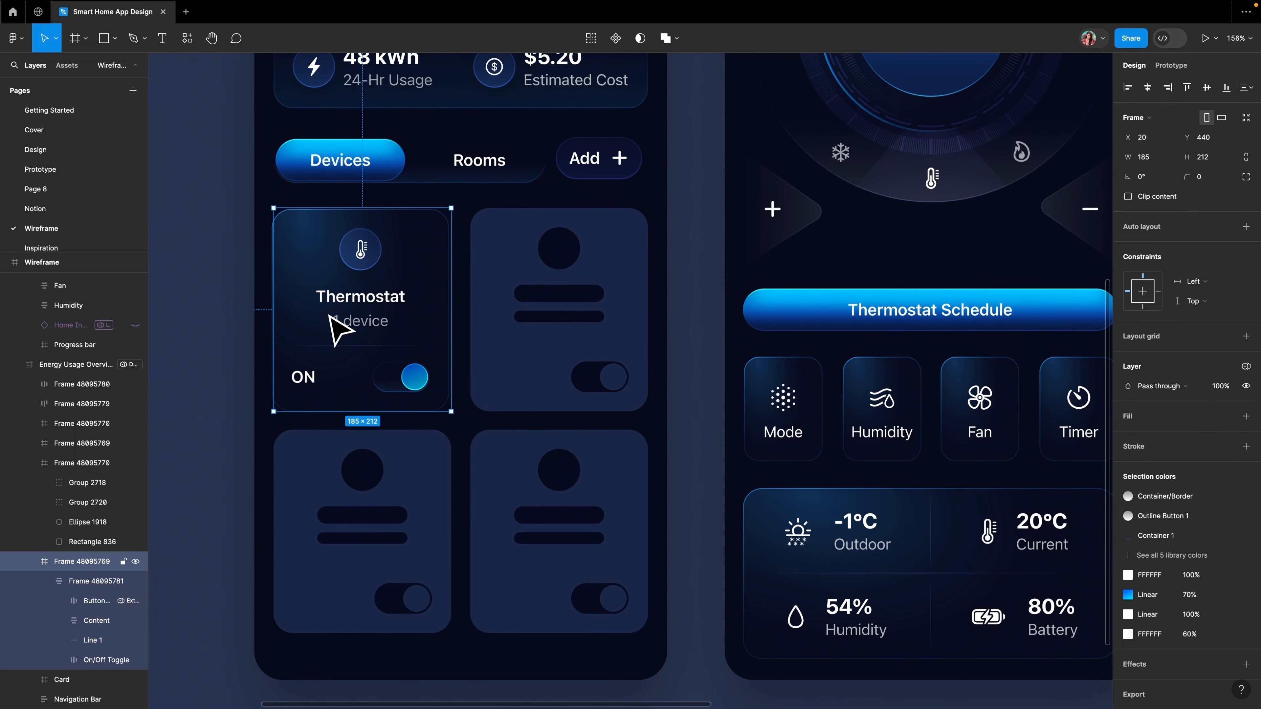
right_click(351, 305)
click(367, 314)
click(572, 338)
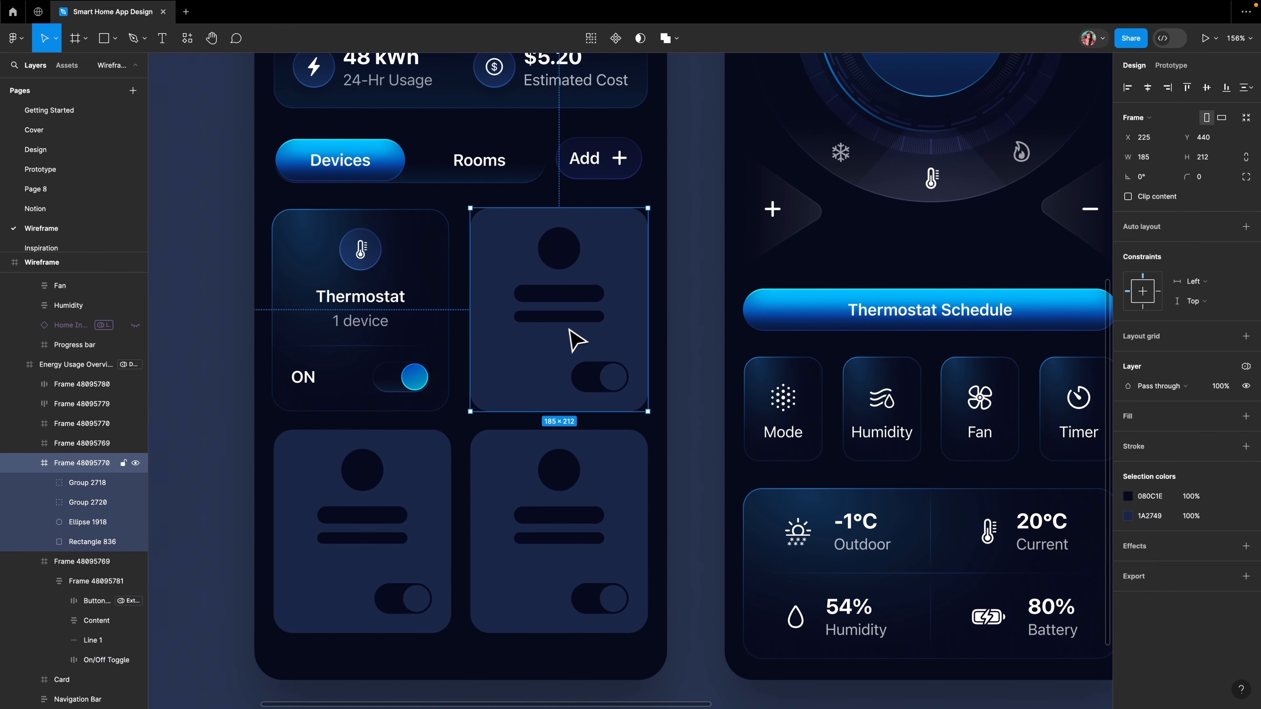
right_click(533, 333)
click(563, 343)
- Replace both placeholder cards in the lower row with copies of the Thermostat card
click(437, 527)
right_click(340, 535)
click(376, 344)
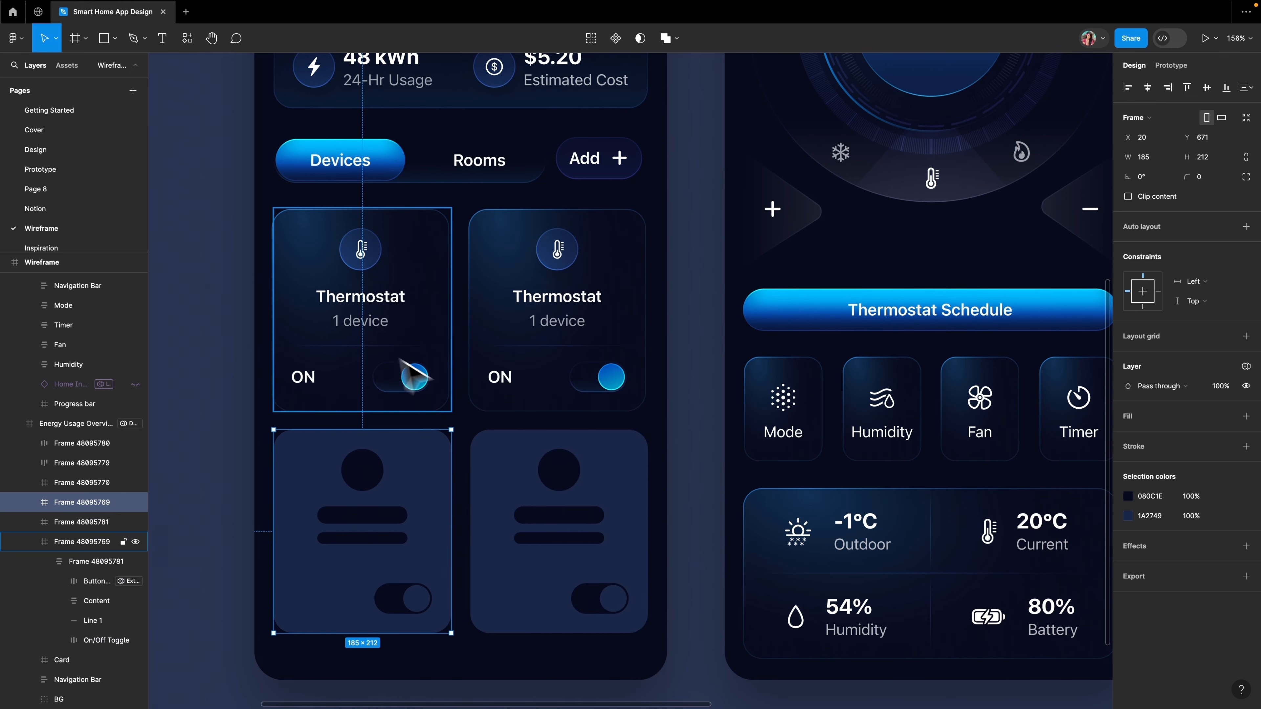
right_click(535, 543)
click(541, 345)
click(212, 404)
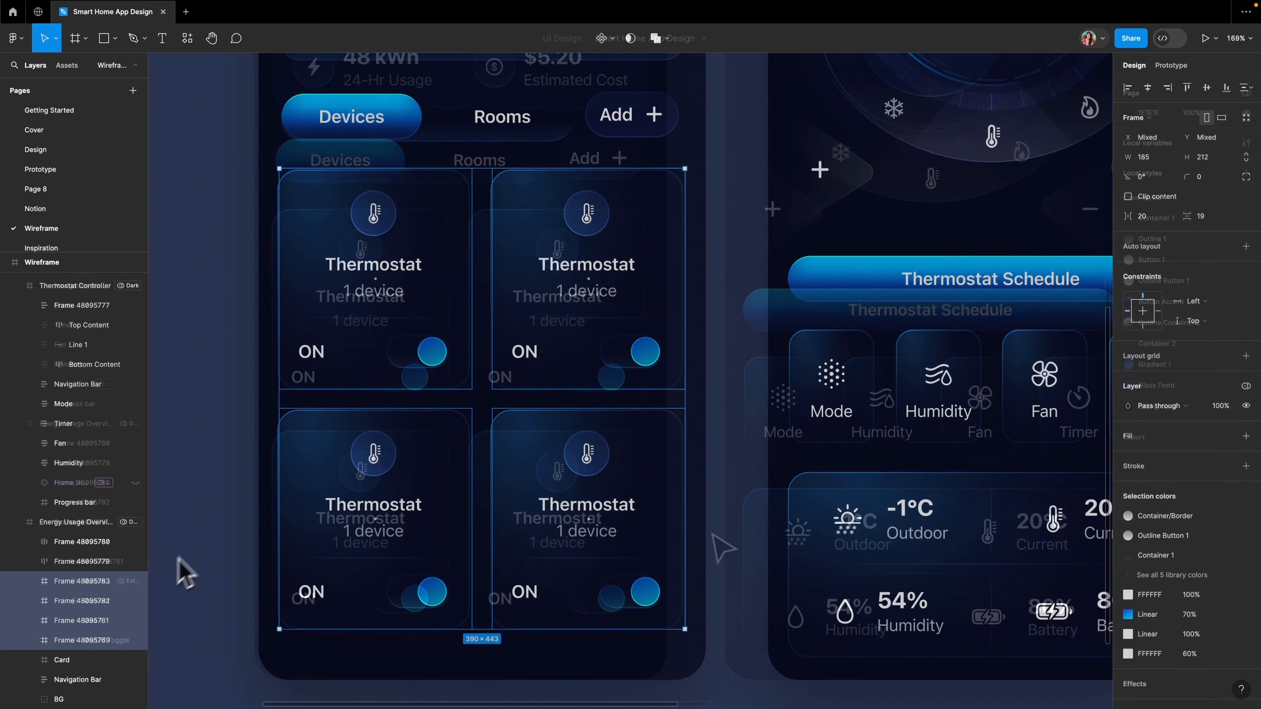
- Group the four Thermostat cards in one auto layout frame, try vertical and horizontal flow, and settle on wrap
right_click(82, 603)
click(132, 493)
key(shift+a)
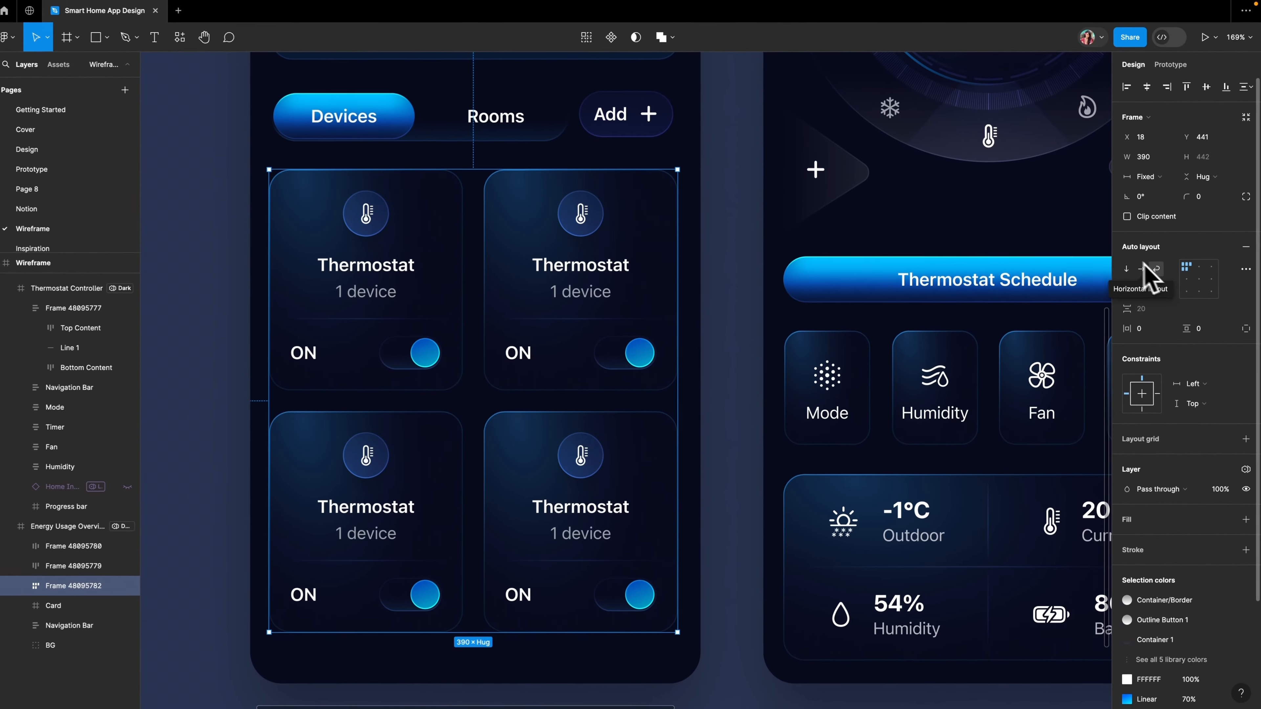
click(1127, 268)
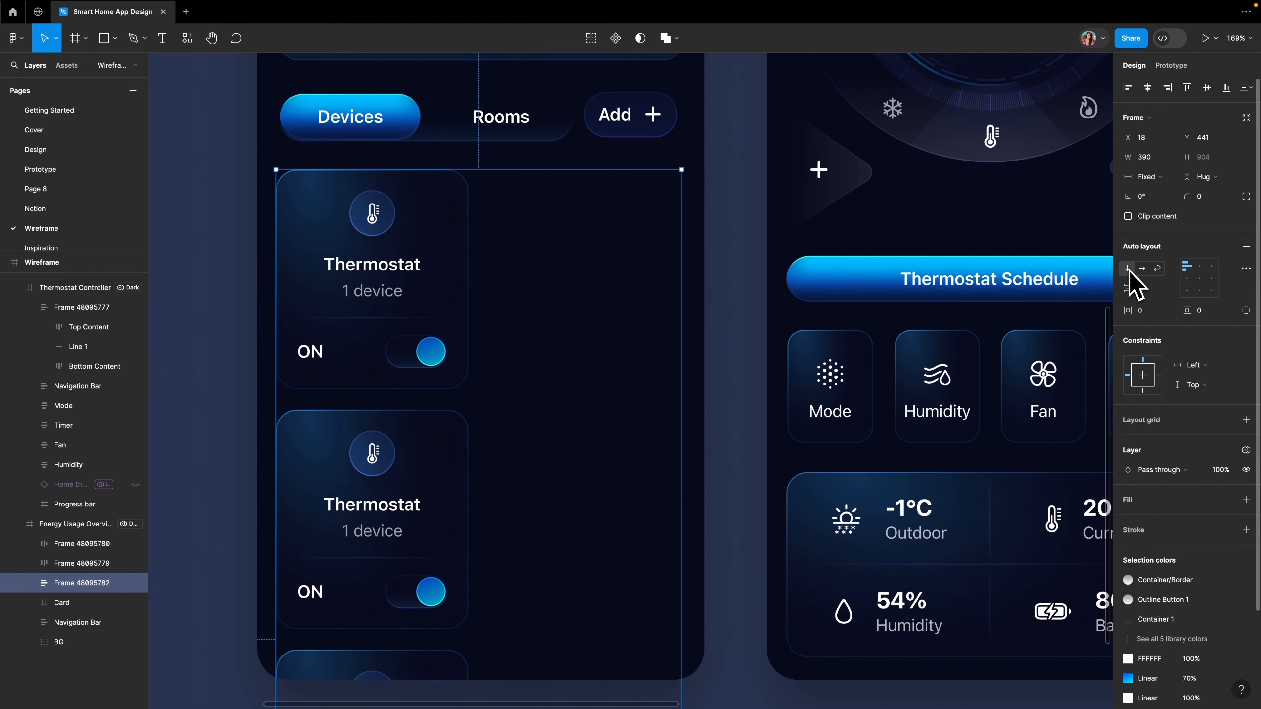
click(1143, 268)
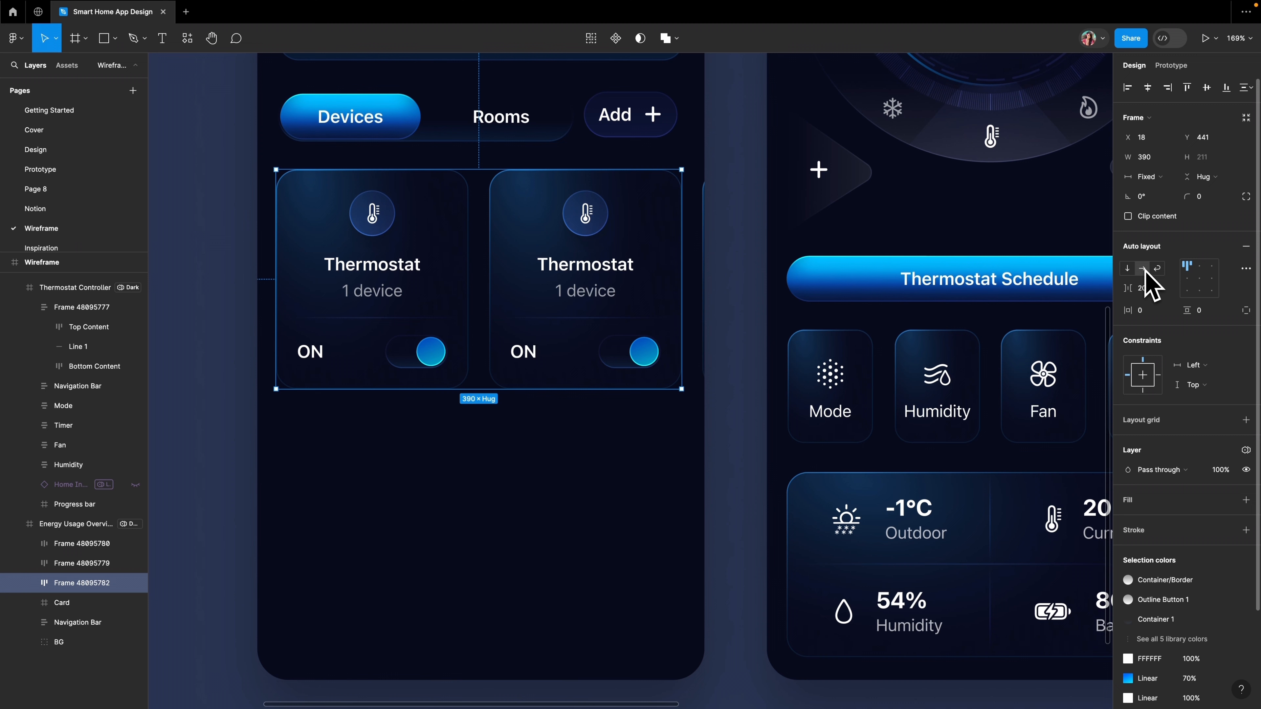
click(1159, 269)
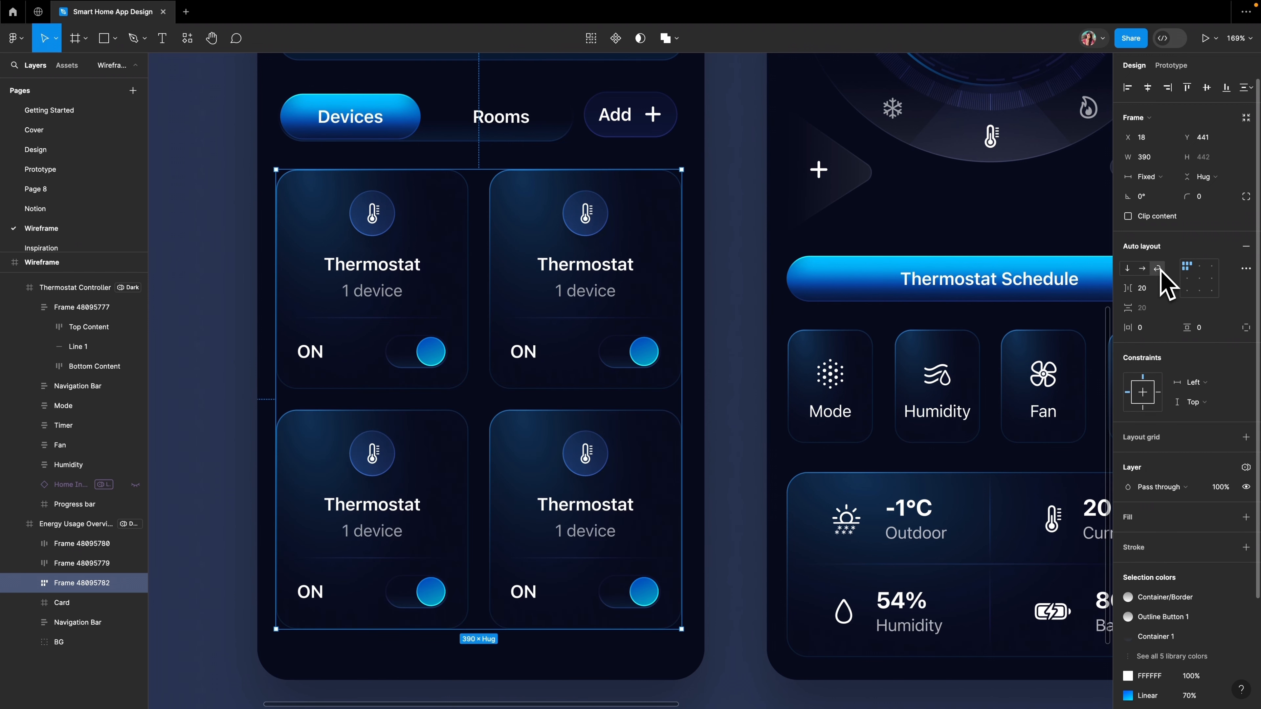
click(1142, 288)
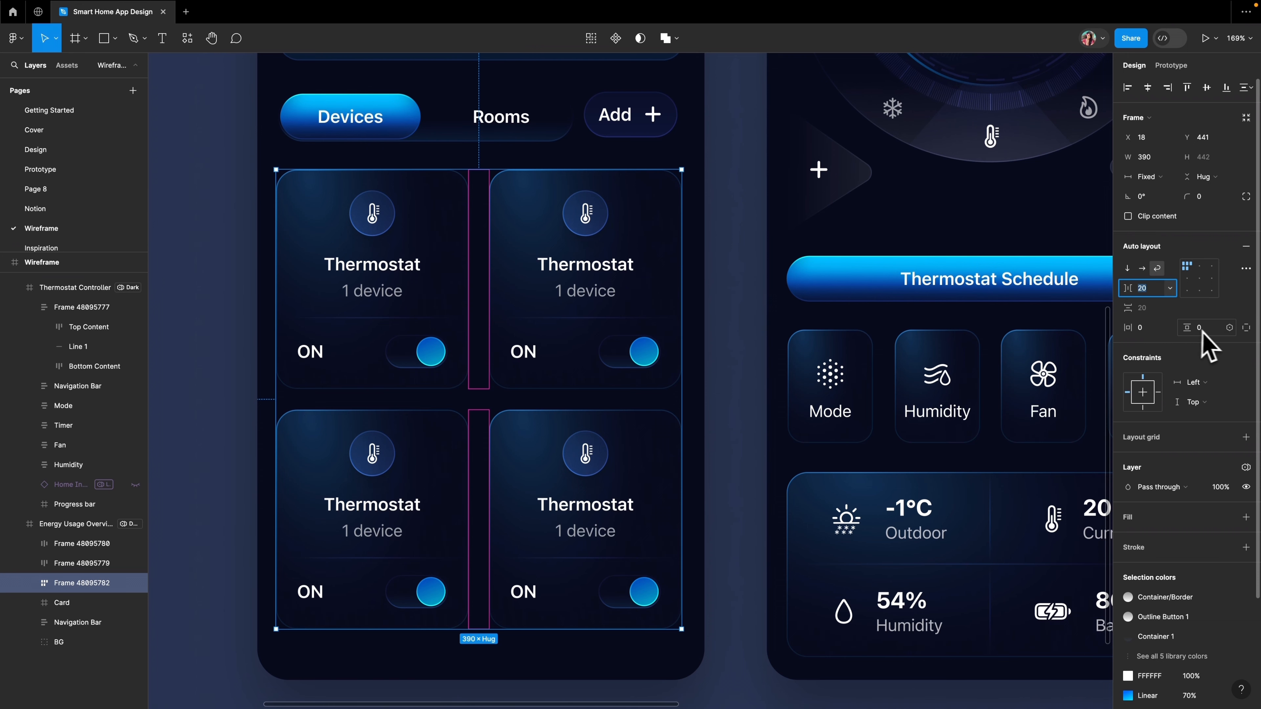
- Name the home screen's layers Device Control, Segmented Control, Add Device and Current Energy Usage
double_click(74, 583)
text(Device)
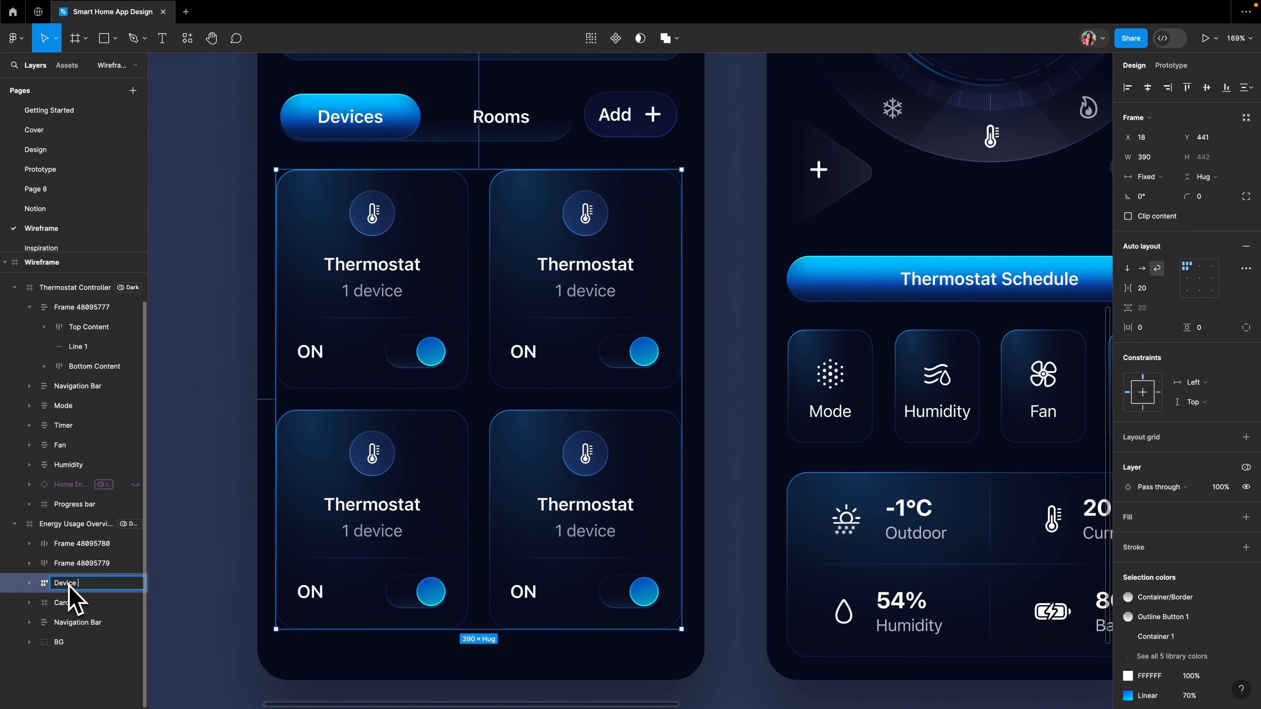
text( Control)
key(Tab)
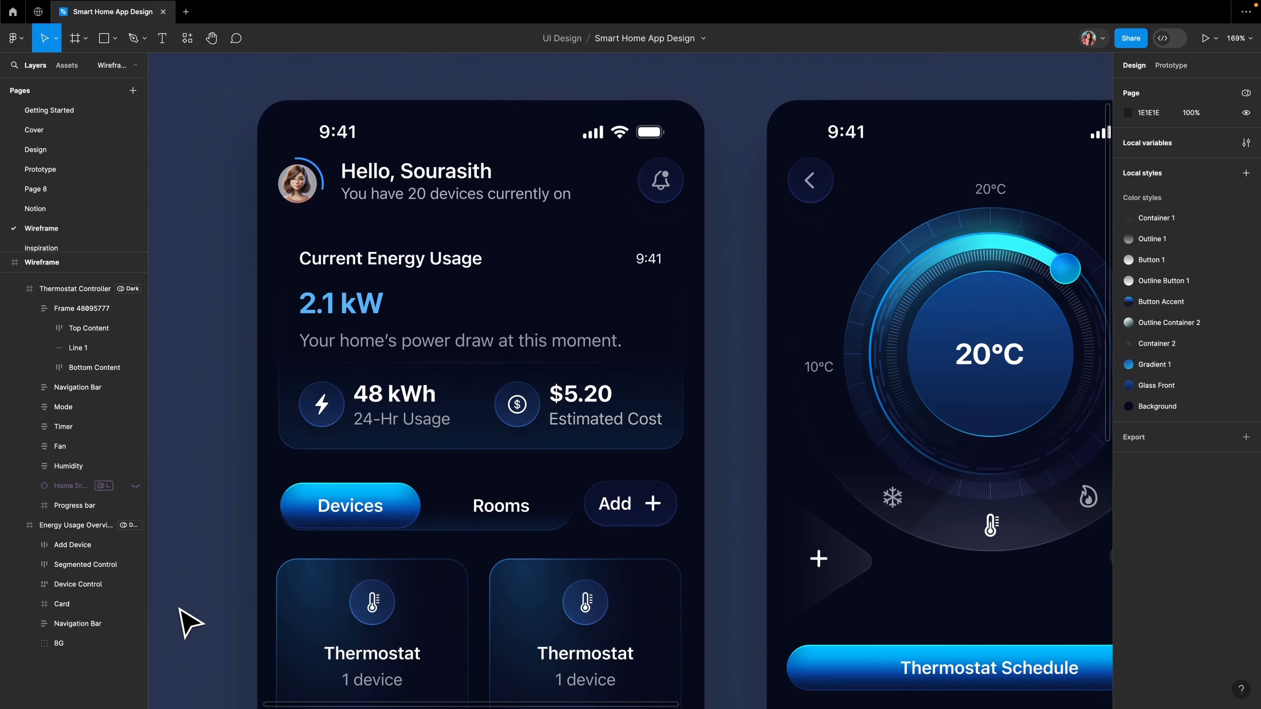
text(Curren)
text(t Energy Usage)
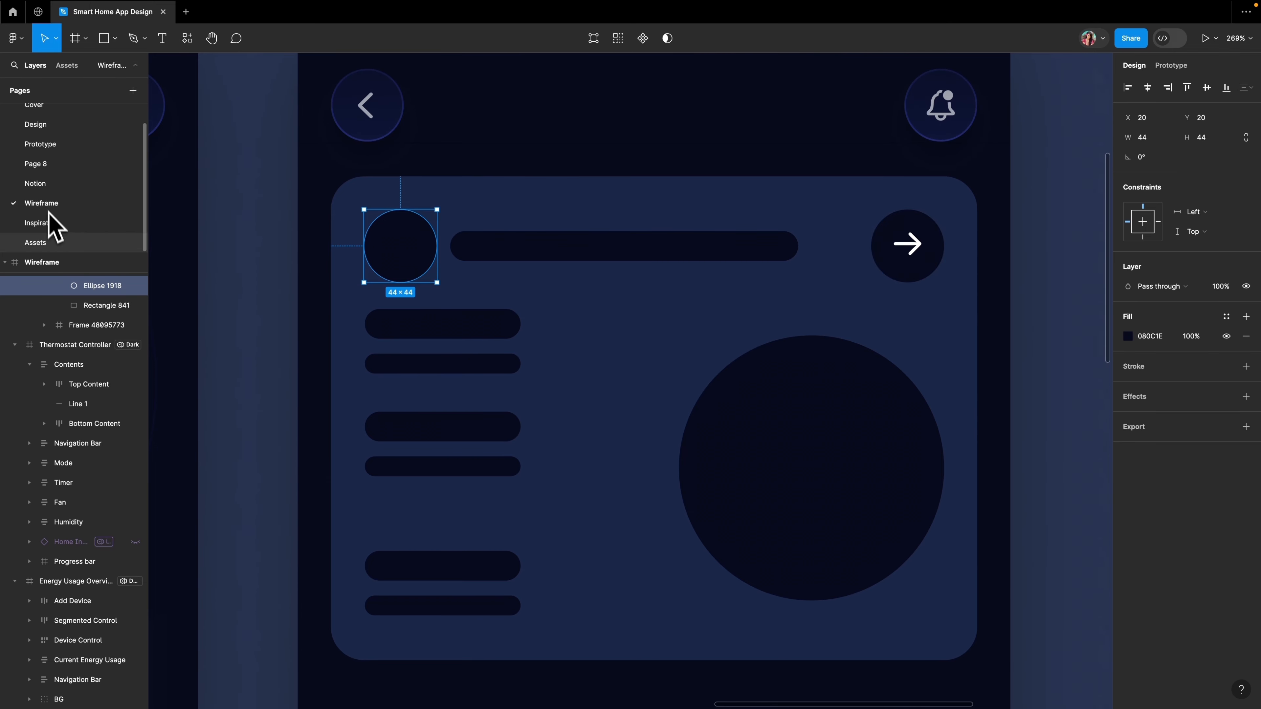
- Copy the trophy icon button from the Assets page and paste it over the Wireframe card's header circle opposite the arrow
click(45, 242)
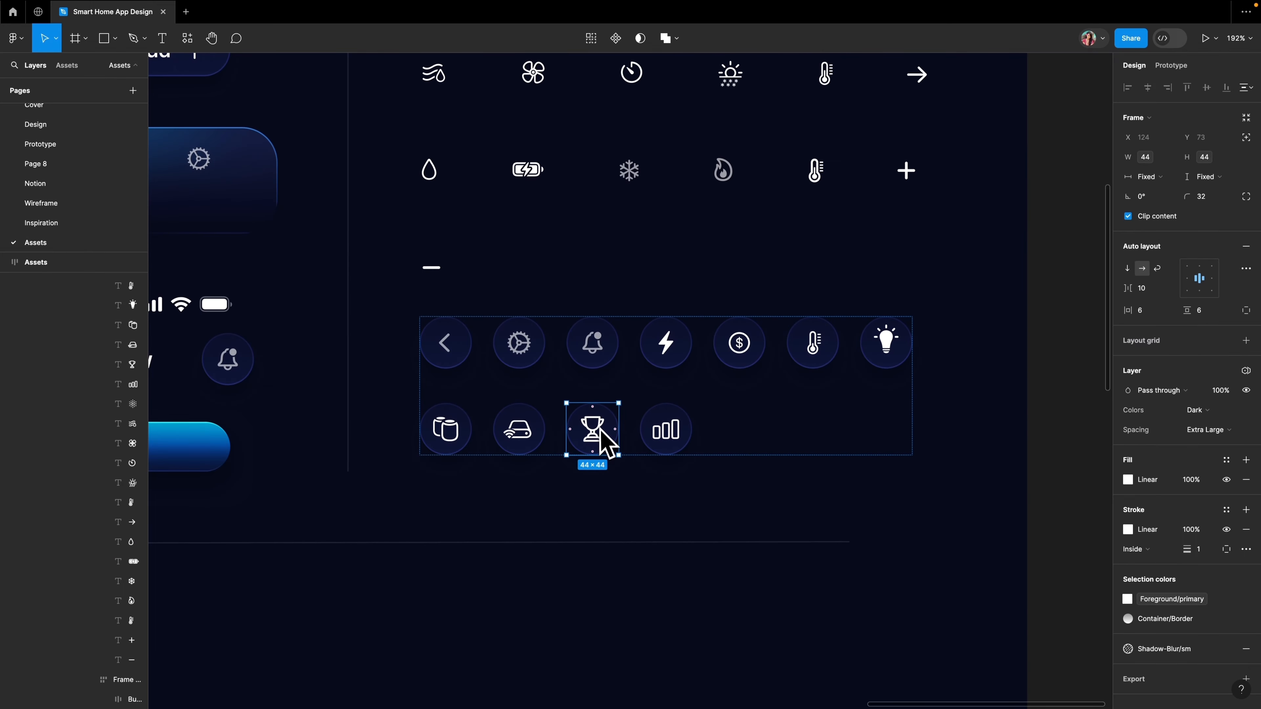
click(41, 204)
right_click(403, 240)
click(439, 287)
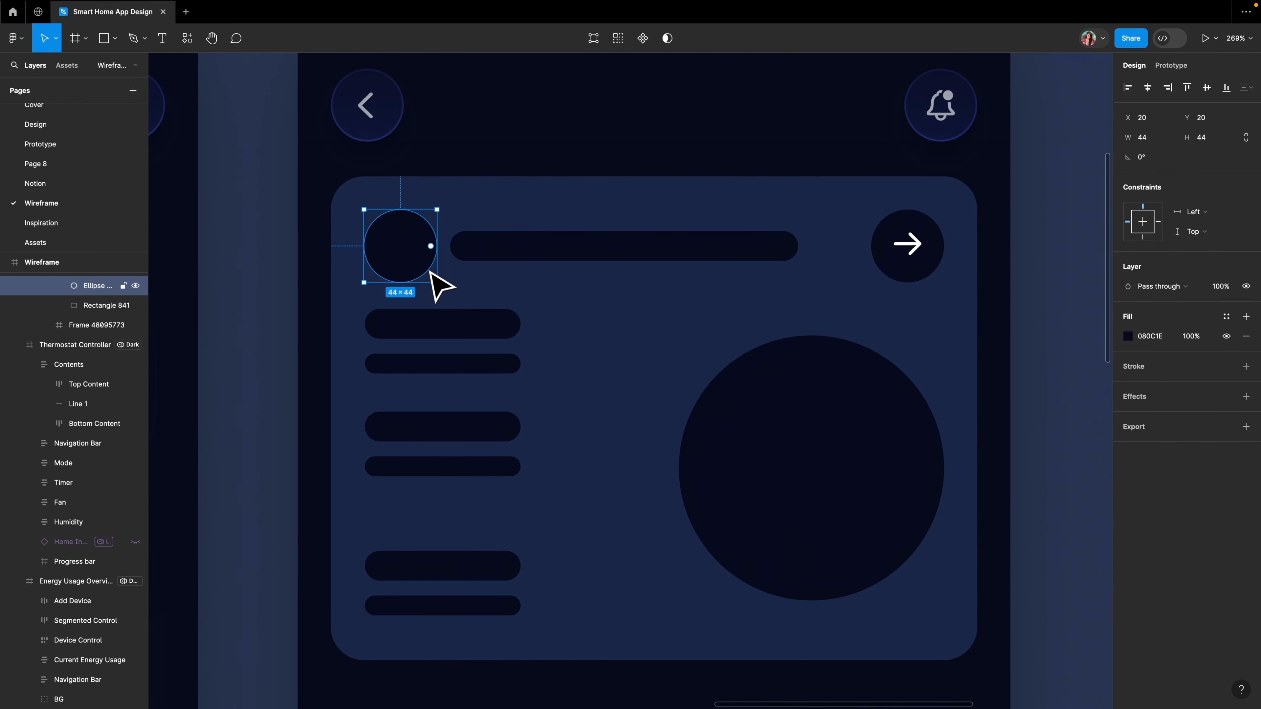
- Wrap the card's arrow icon in a 36 by 36 auto layout frame and center it on the dark circle
click(916, 248)
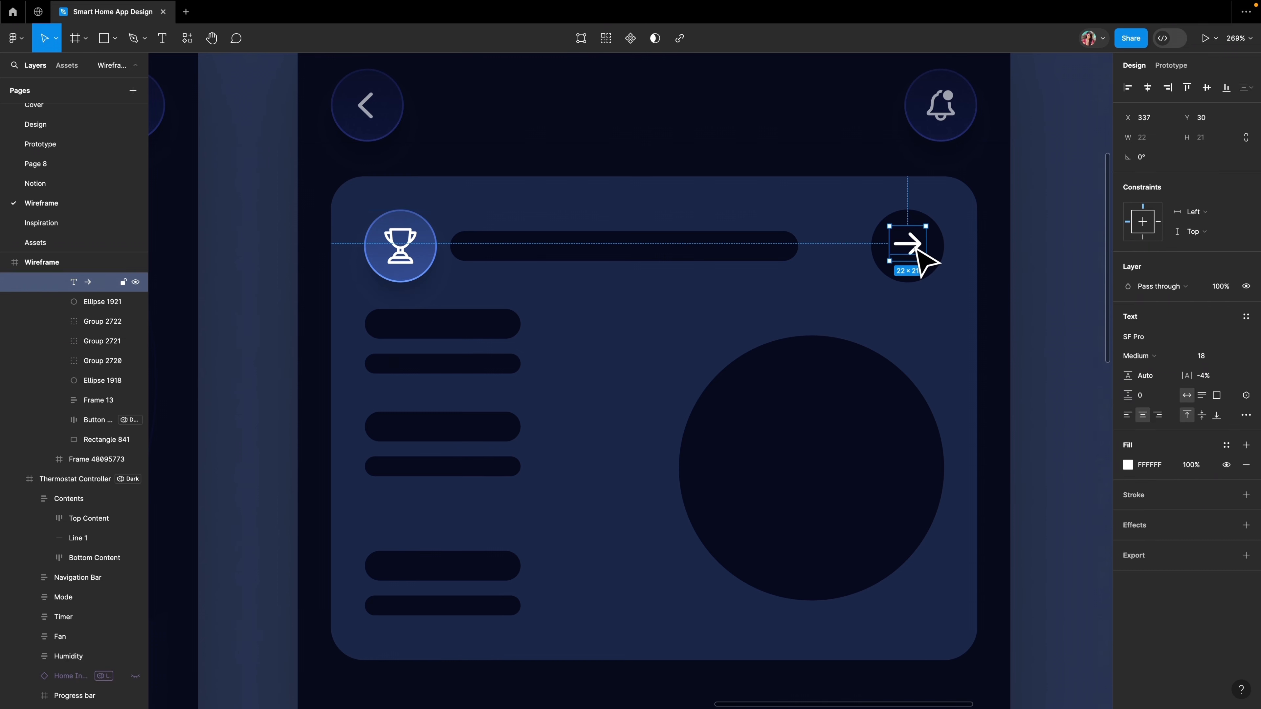
key(shift+a)
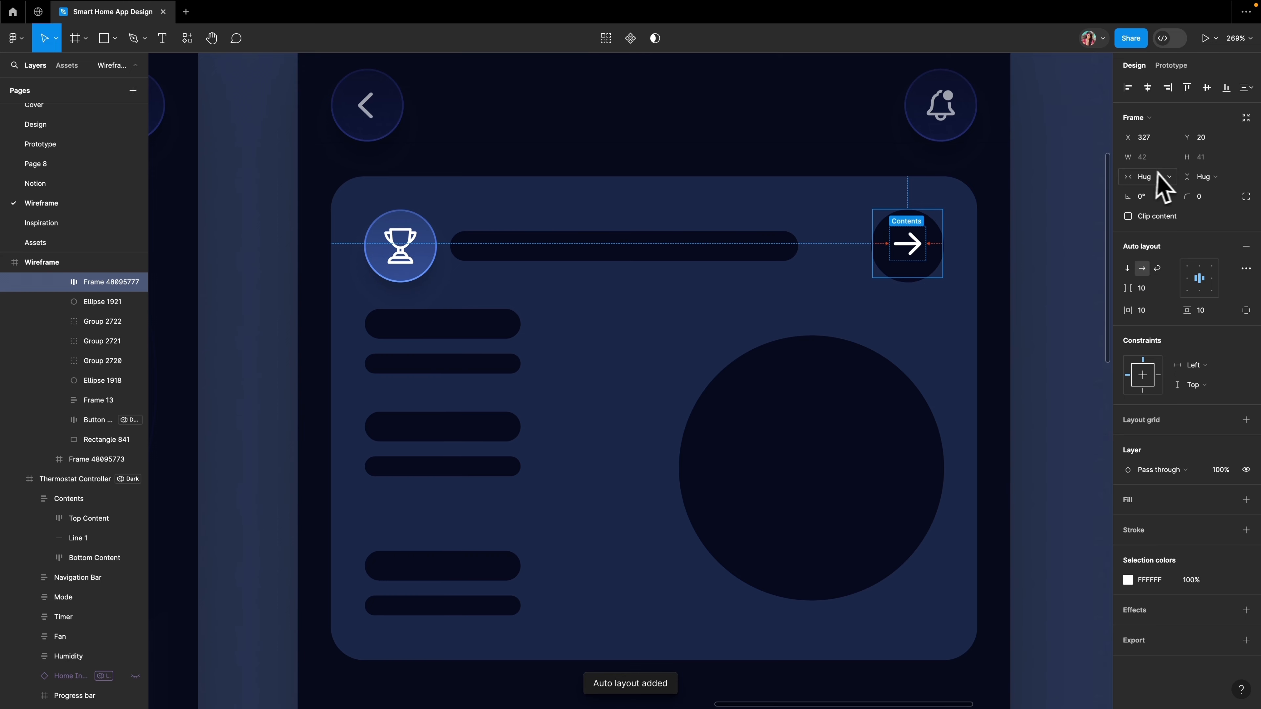
text(3)
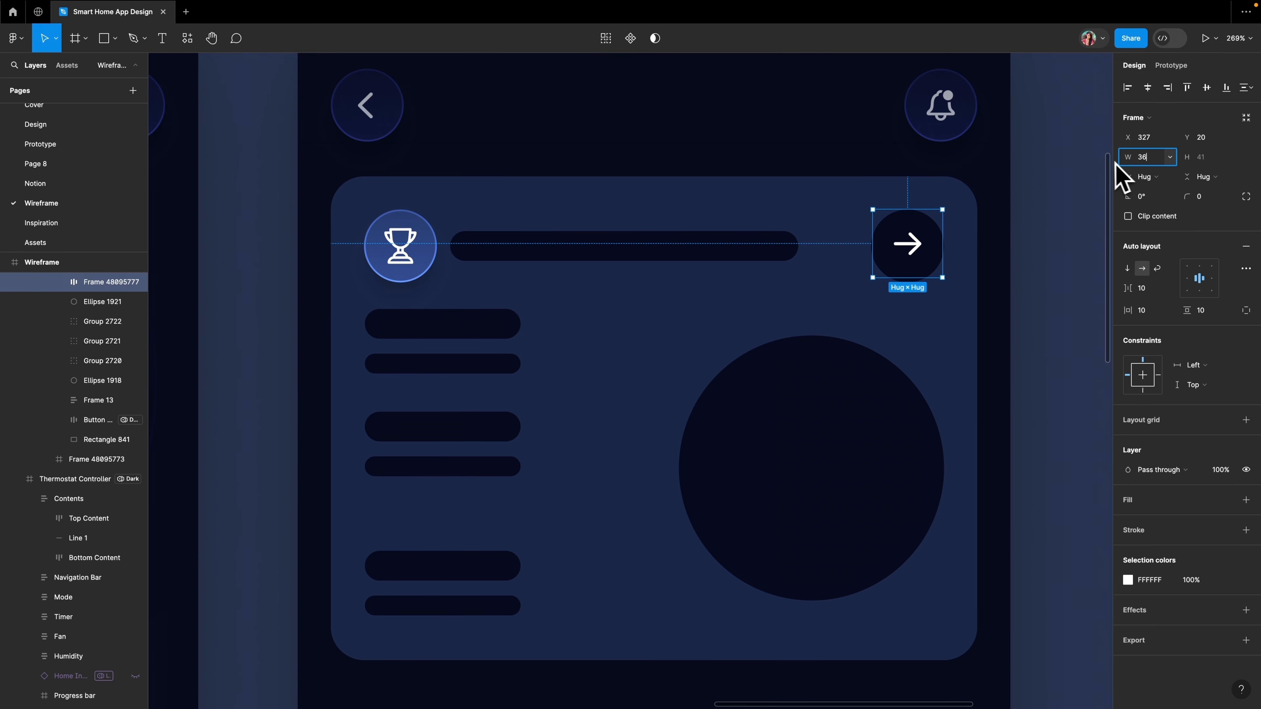
text(6)
click(1212, 159)
text(326)
key(Return)
drag(902, 246, 910, 253)
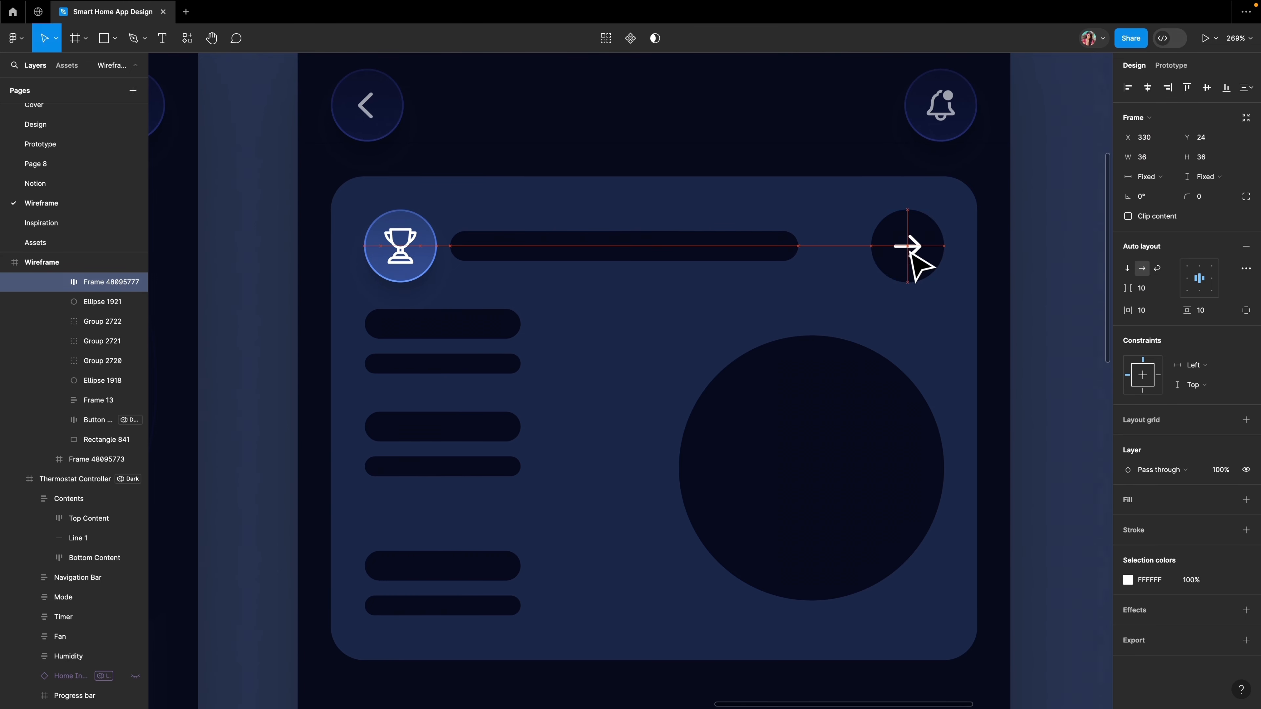
- Delete the placeholder circle behind the arrow and give the arrow's frame a black 000000 fill at 50% opacity
click(656, 390)
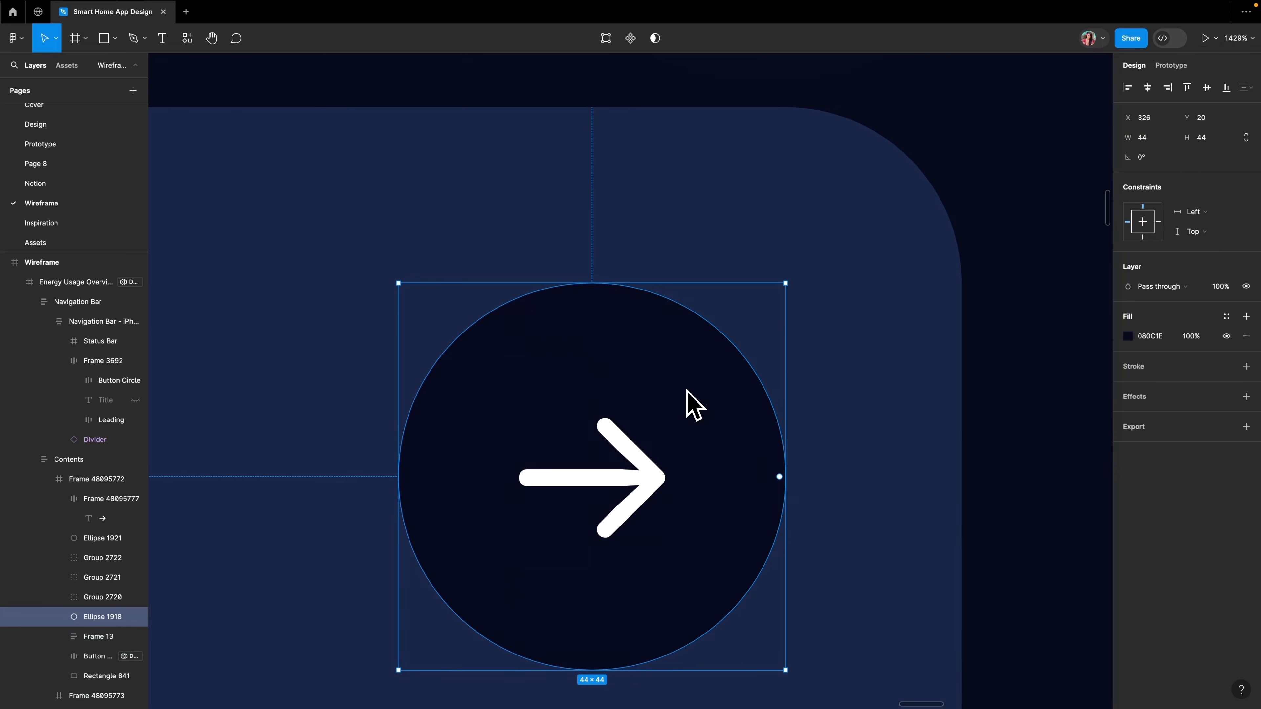
key(Delete)
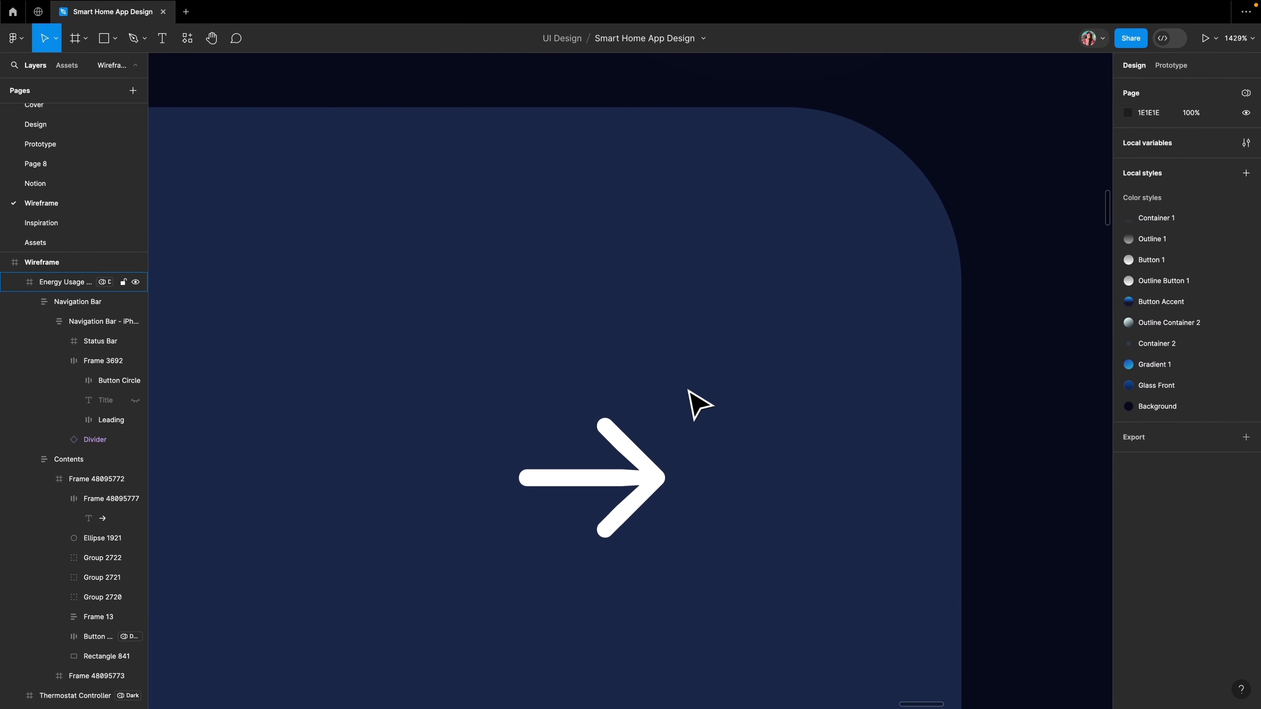
click(611, 473)
double_click(600, 473)
double_click(599, 472)
click(1161, 502)
click(1128, 520)
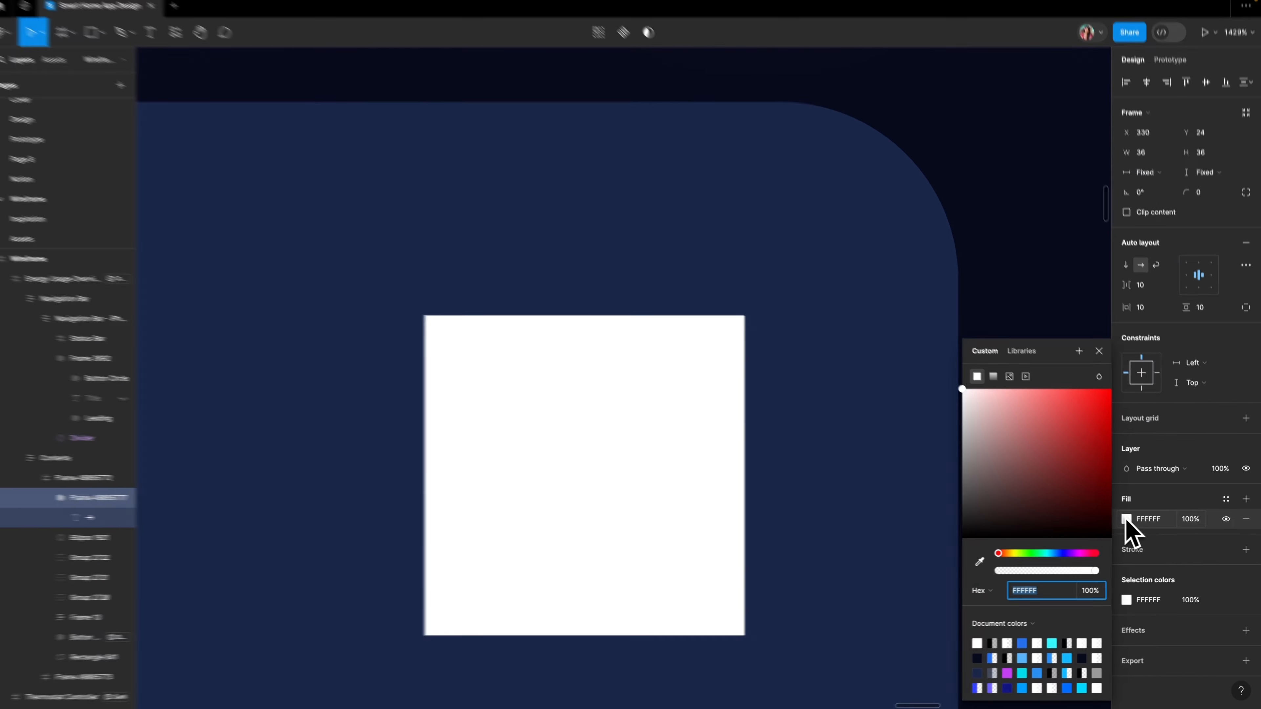
drag(1048, 512, 940, 613)
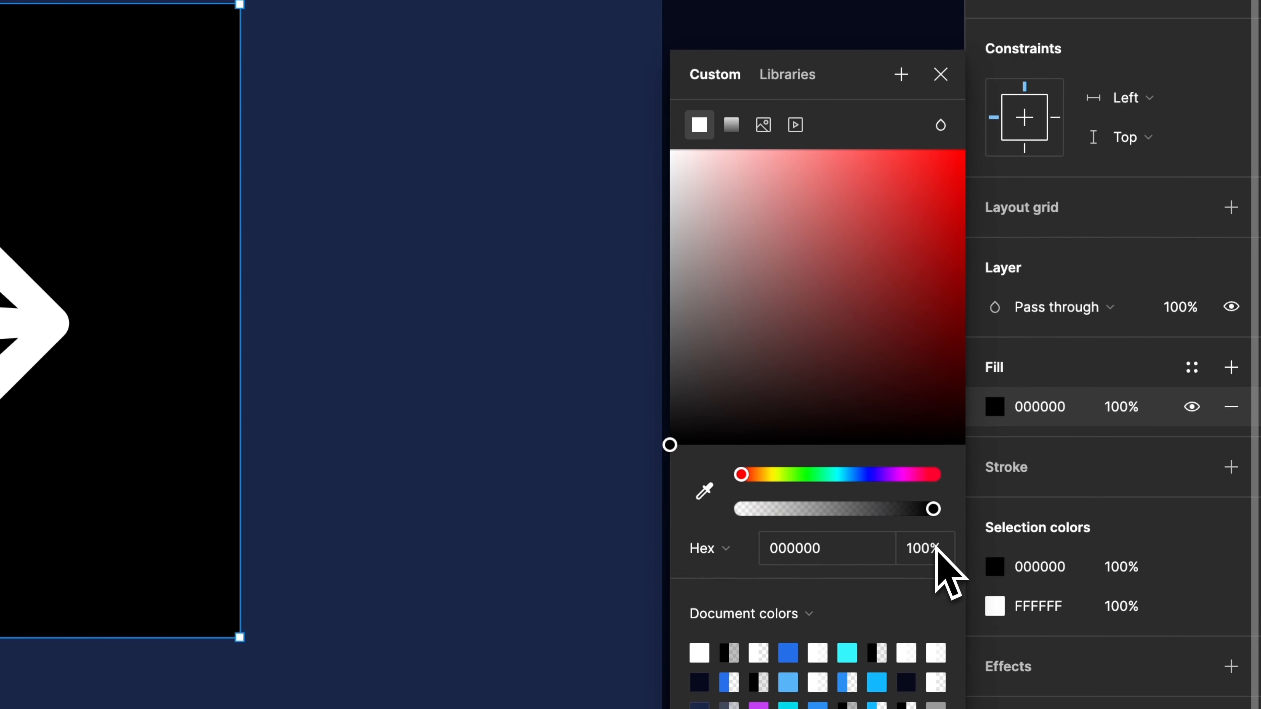
click(937, 550)
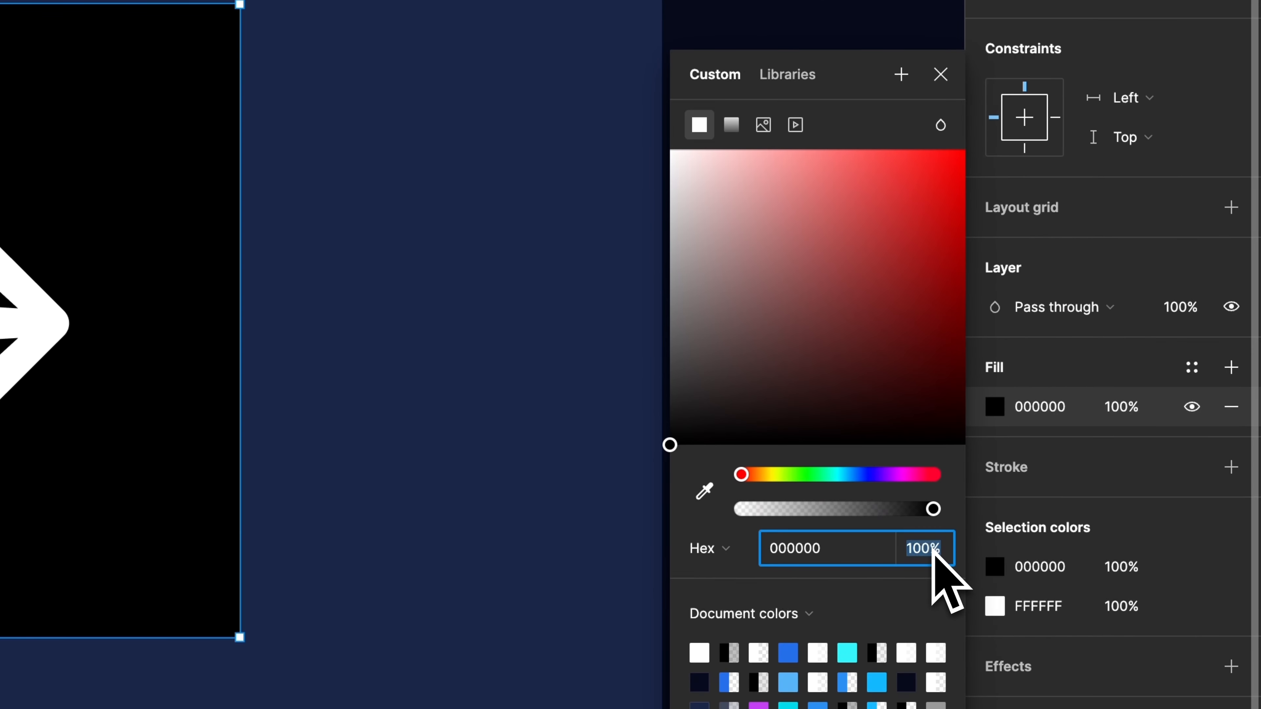
text(50)
key(Return)
- Set the arrow frame's corner radius to 50
click(1144, 119)
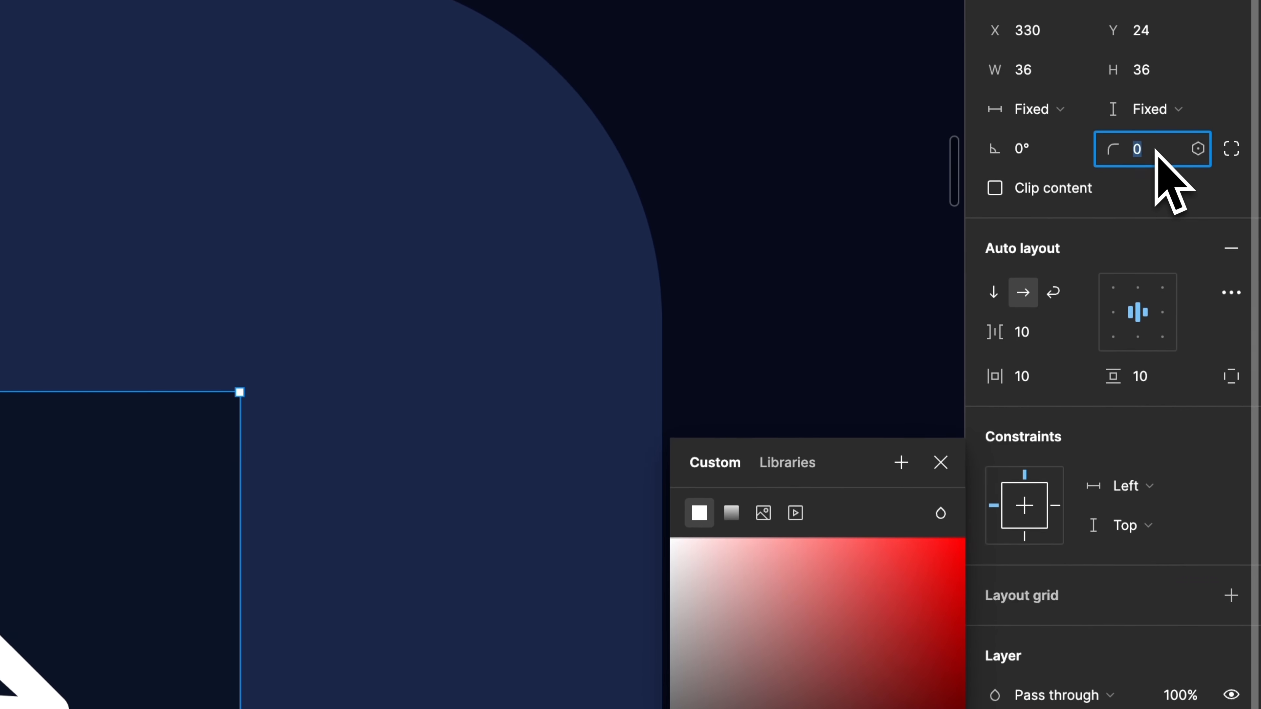
text(50)
key(Return)
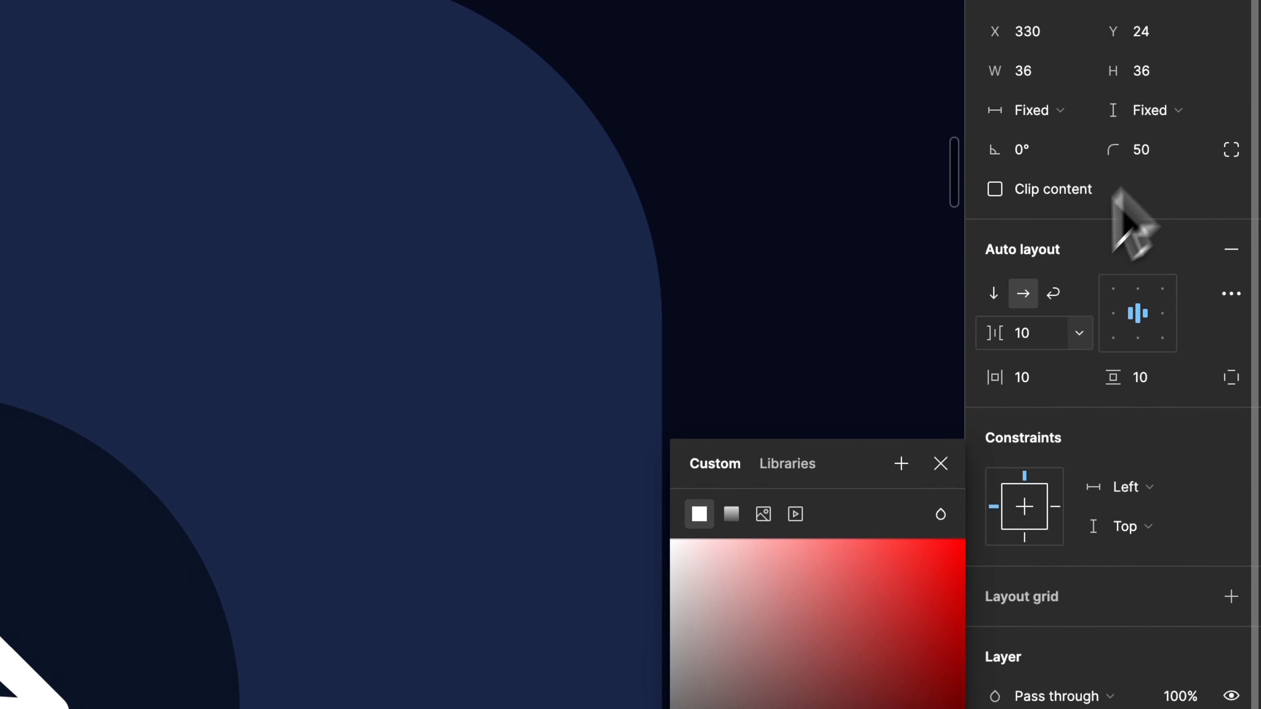
click(940, 465)
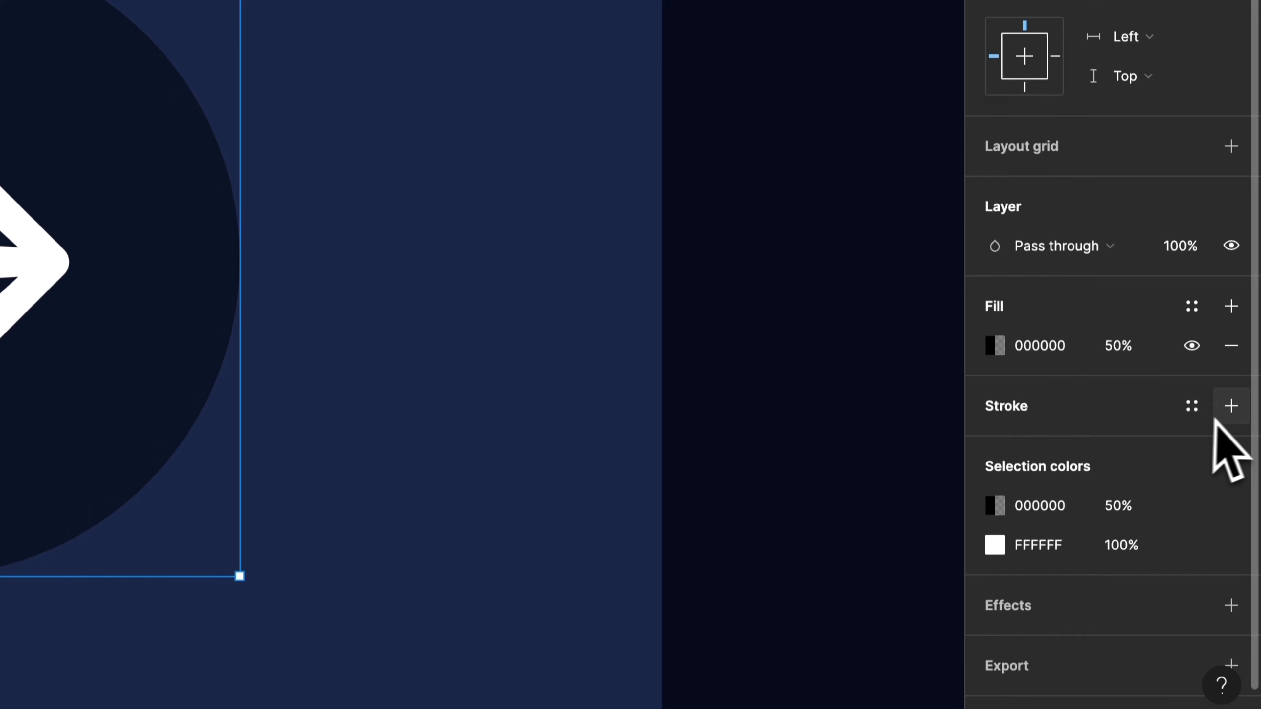
- Add a stroke to the arrow button using the Outline Container 2 style
click(1231, 403)
click(1191, 396)
text(cont)
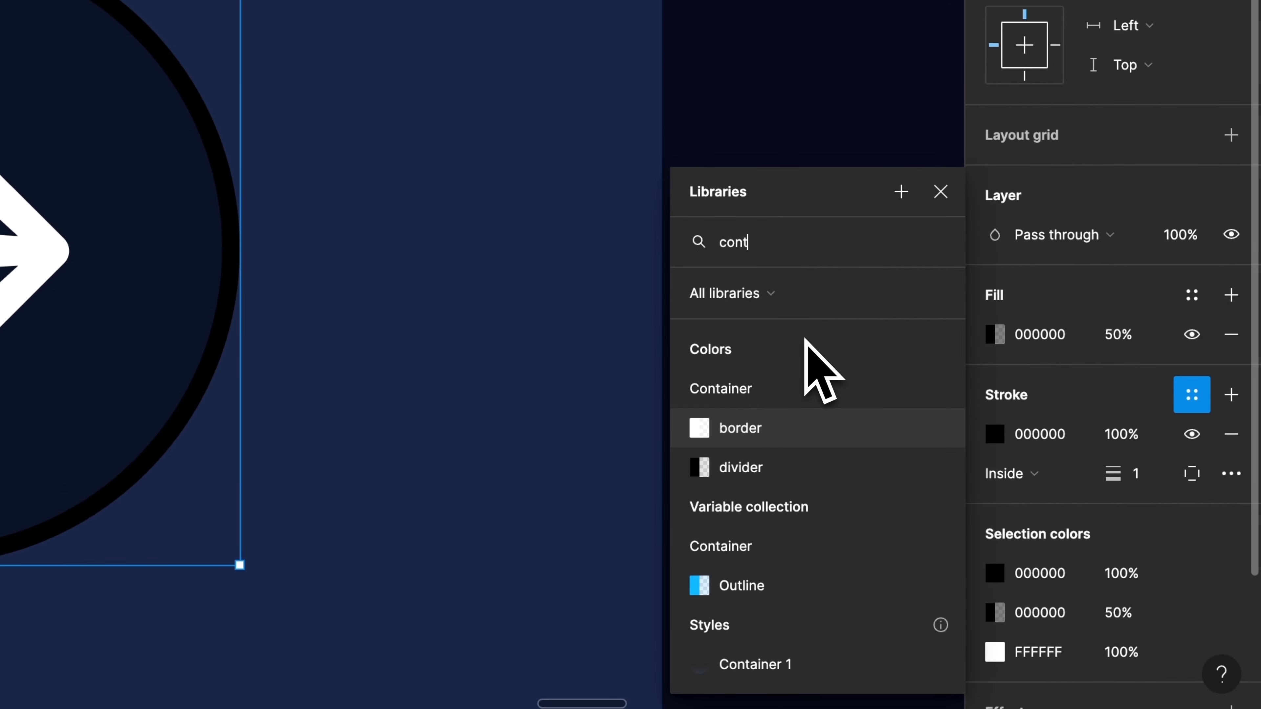
text(ainer out)
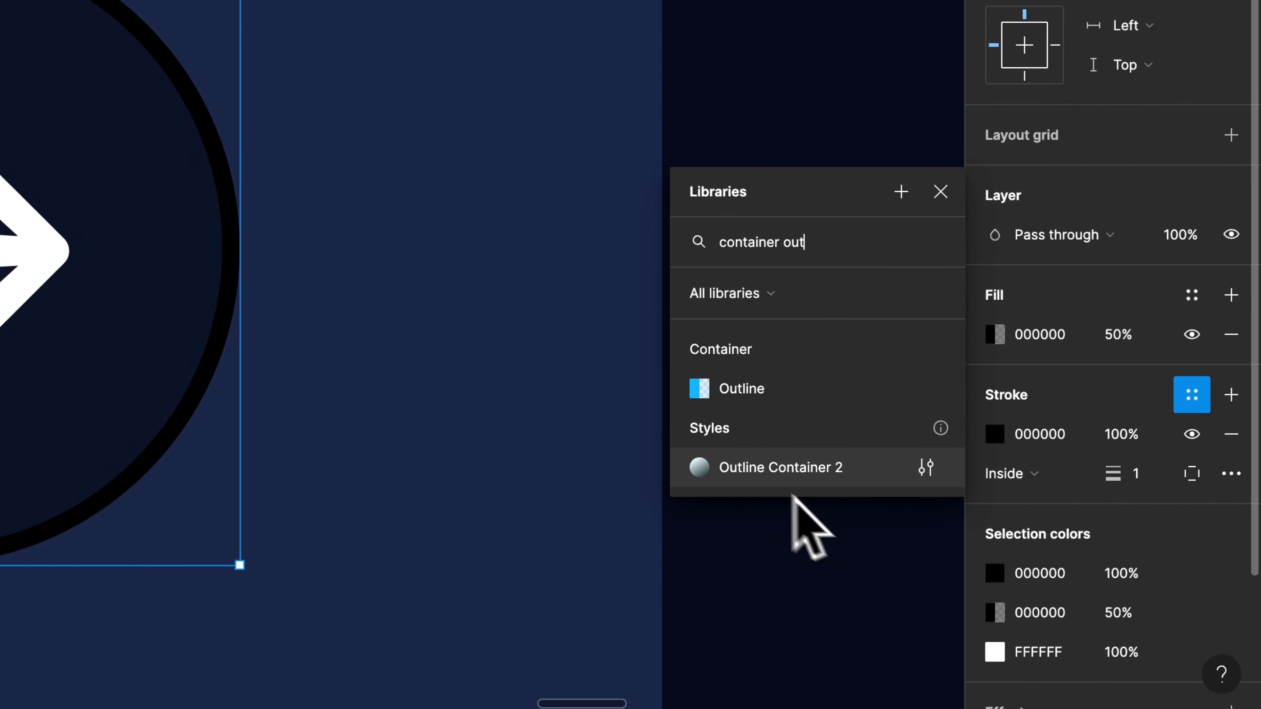
click(795, 485)
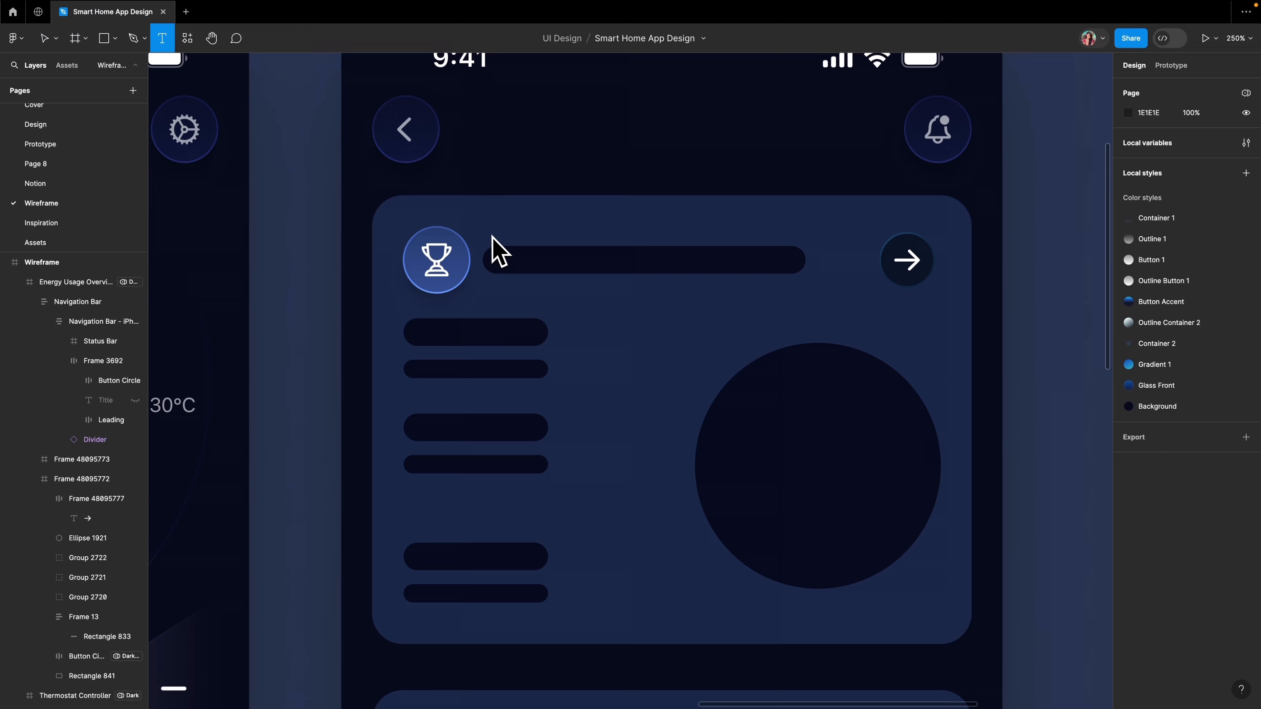
- Add the title "Energy Consumption Tracker" over the header placeholder bar in the Body Emphasized text style
click(731, 262)
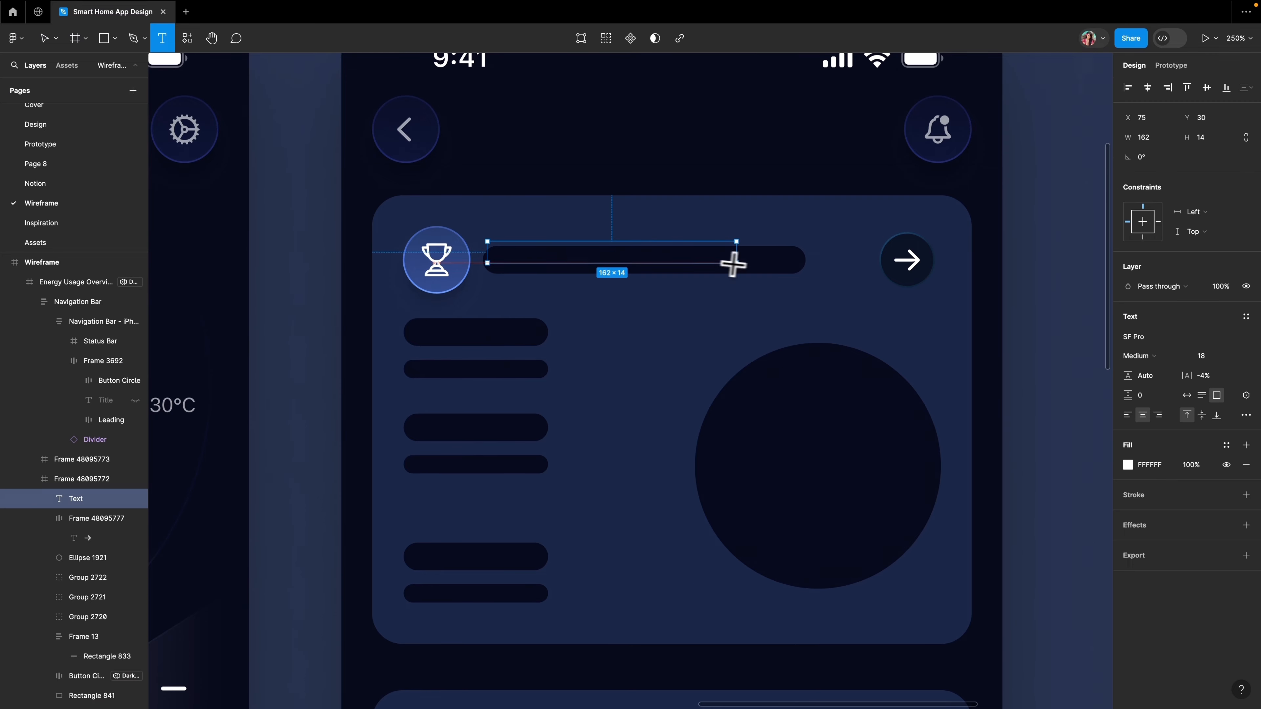
click(1246, 317)
text(body)
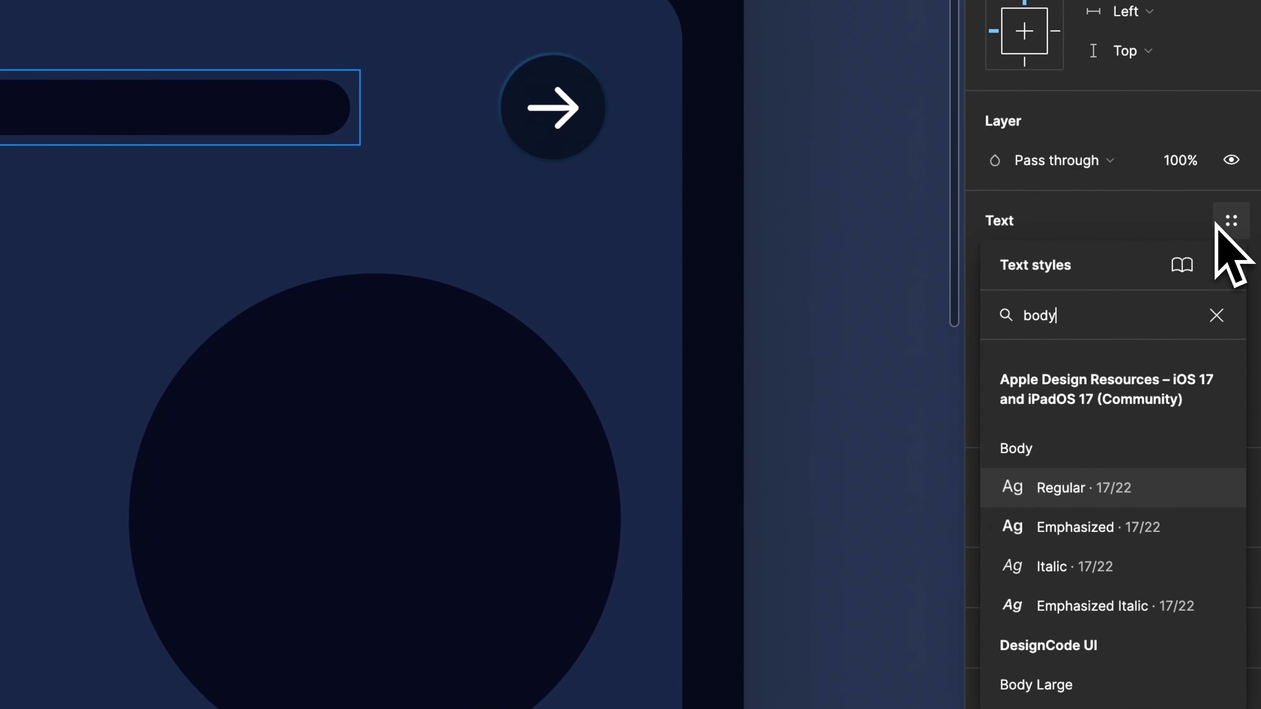
click(1170, 469)
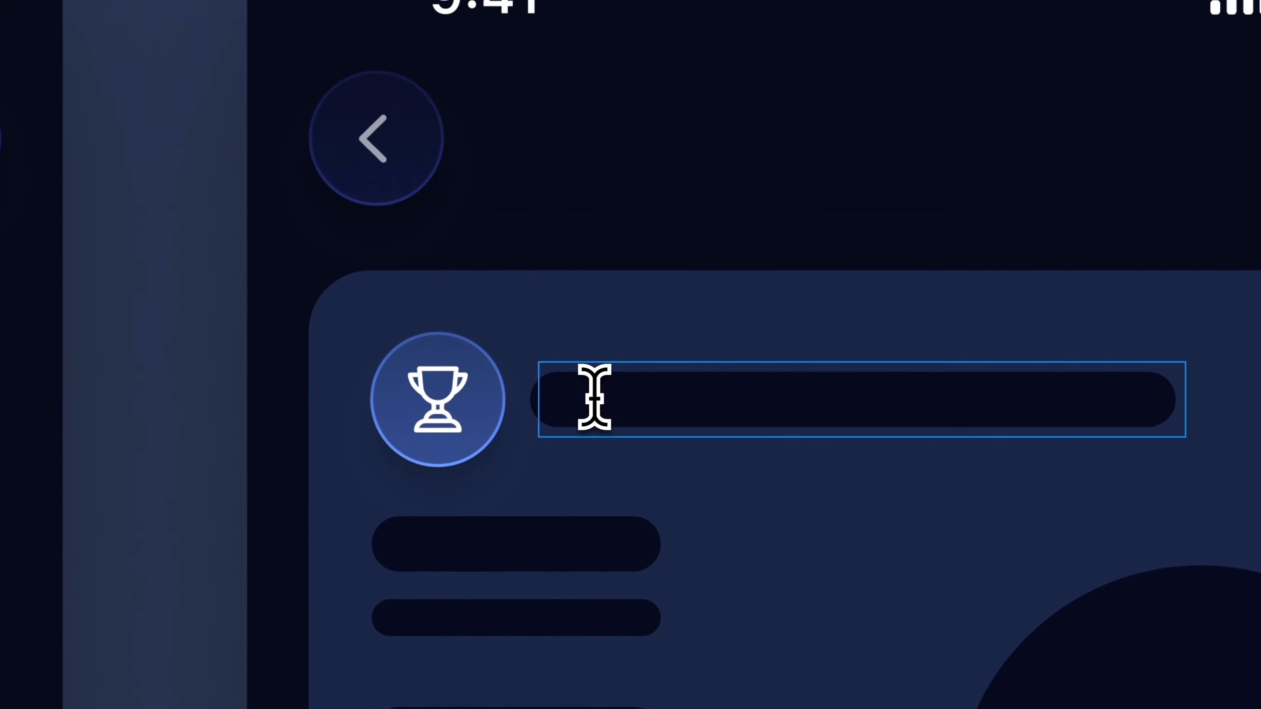
text(Energy Consumption Tracker)
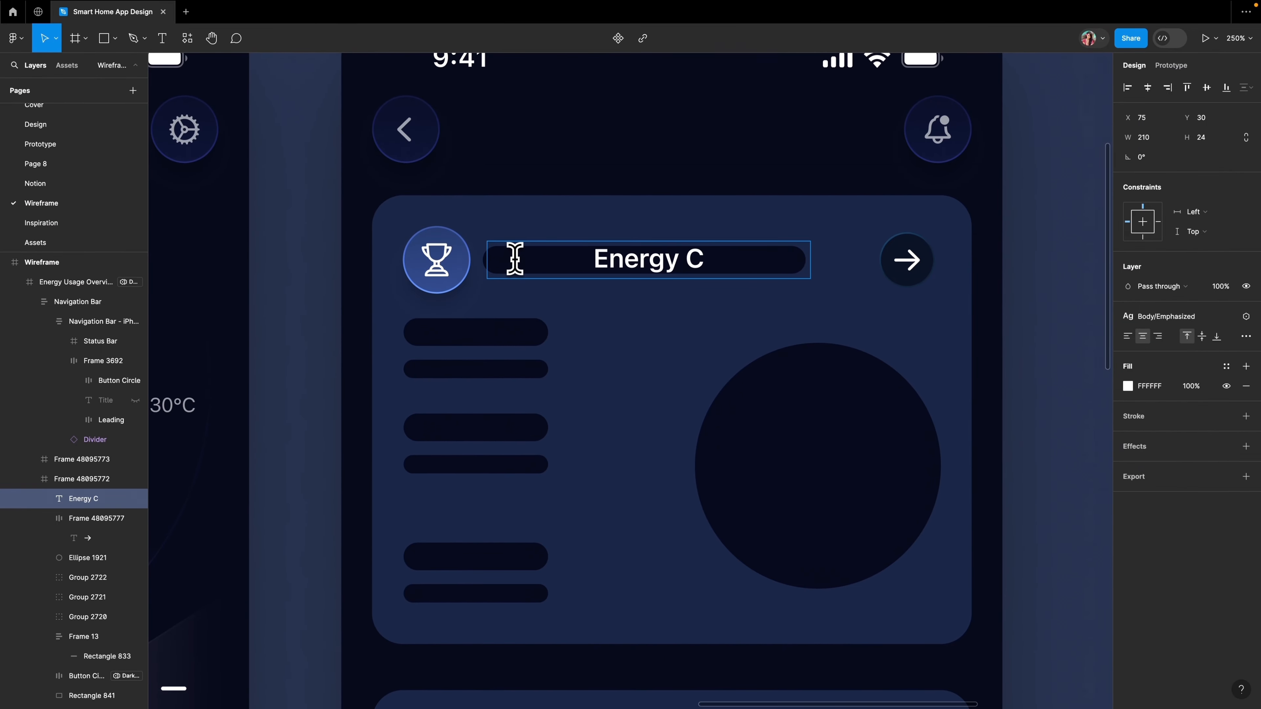
- Combine the trophy button, the Energy Consumption Tracker title and the arrow button into one auto layout row
click(104, 499)
super+click(98, 518)
super+click(86, 637)
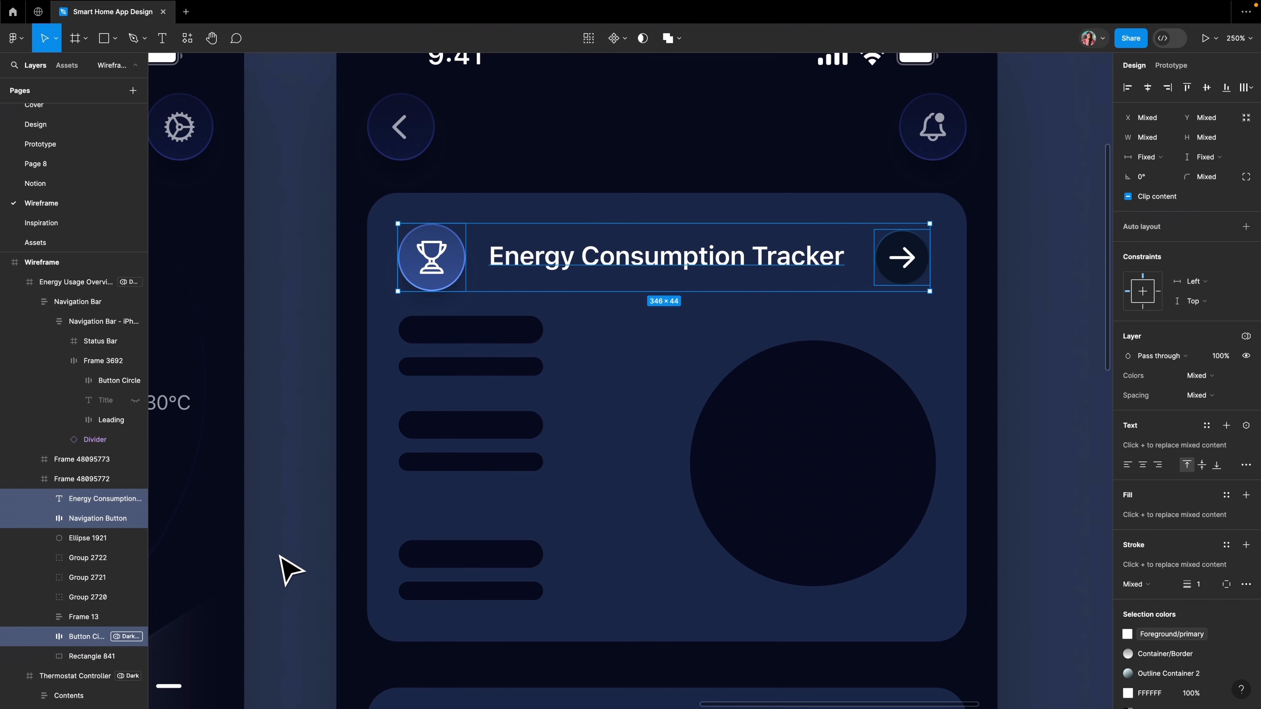
key(shift+a)
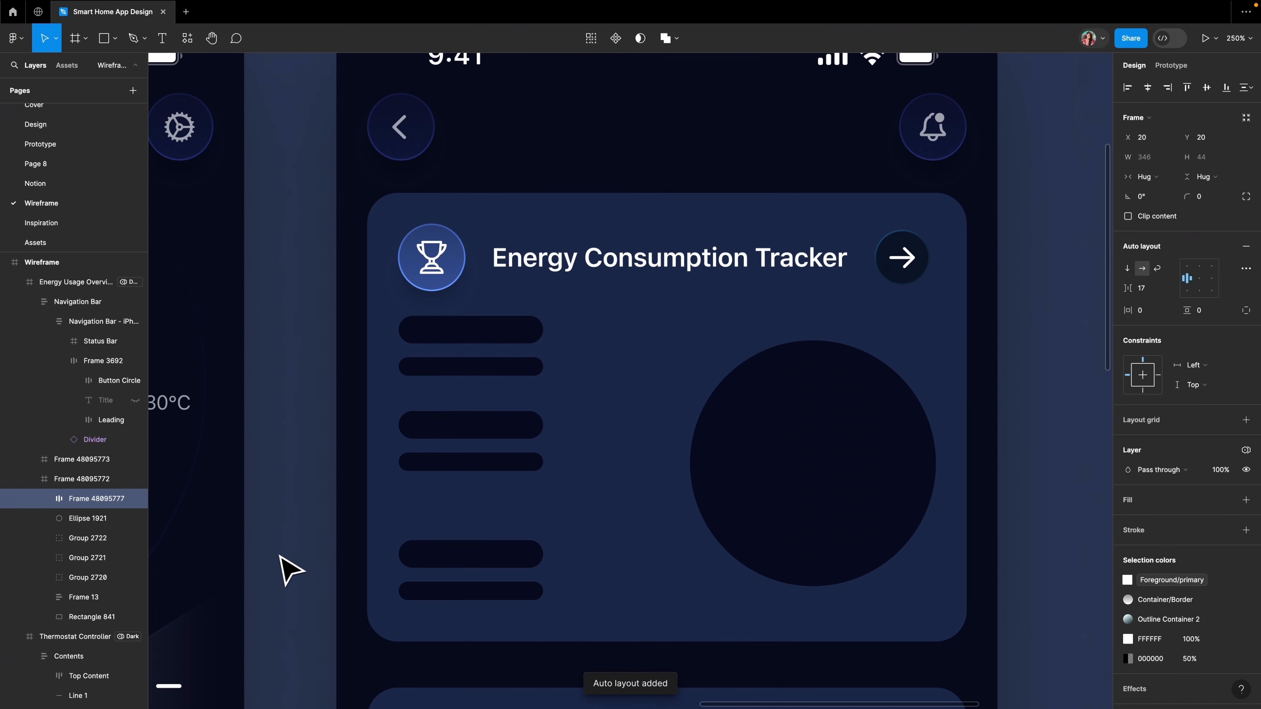
- Style the "Monthly Energy Usage" label as Subheadline Regular, auto width and left-aligned, and place it over the first placeholder bar
scroll(279, 557, right, 1)
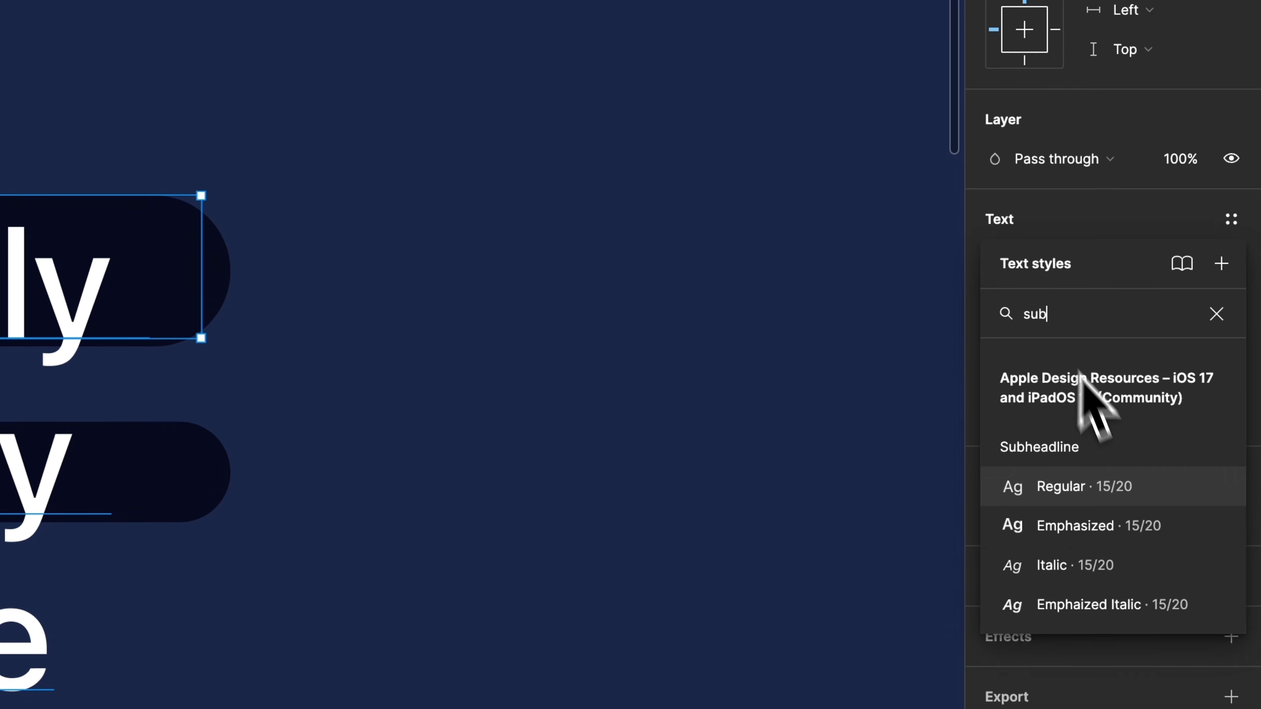
click(1069, 507)
click(1231, 259)
click(875, 466)
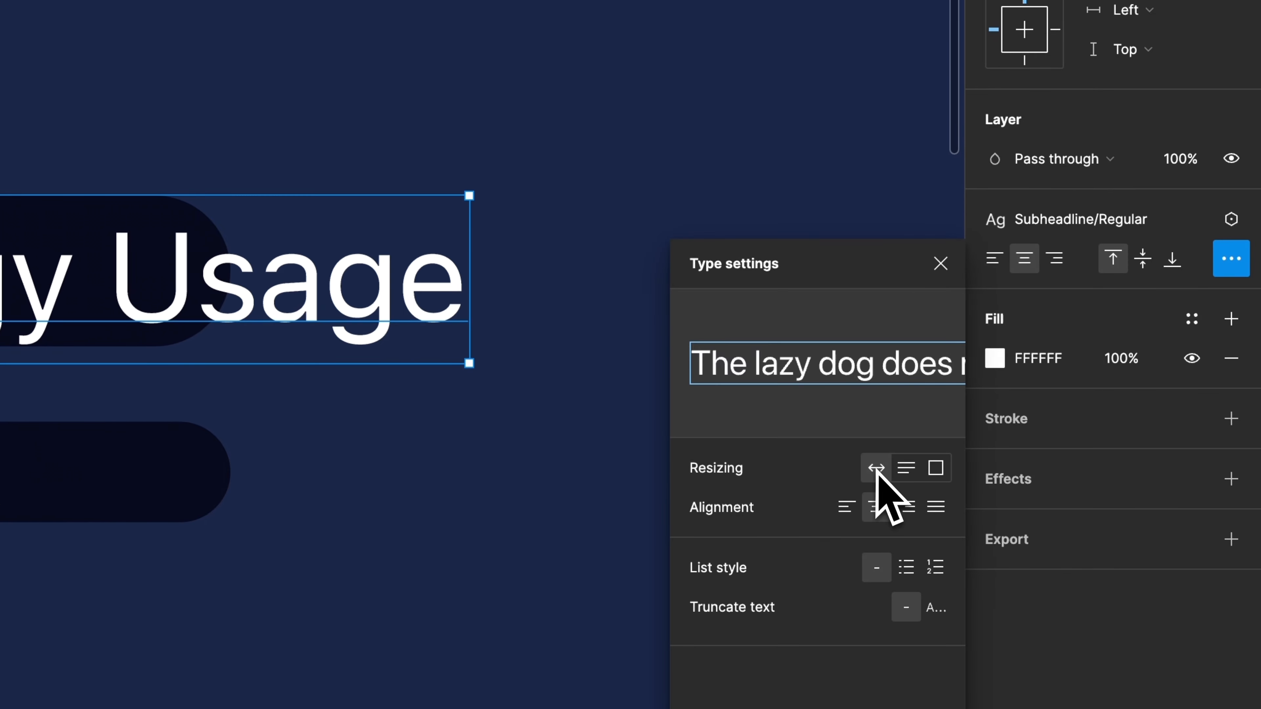
click(994, 258)
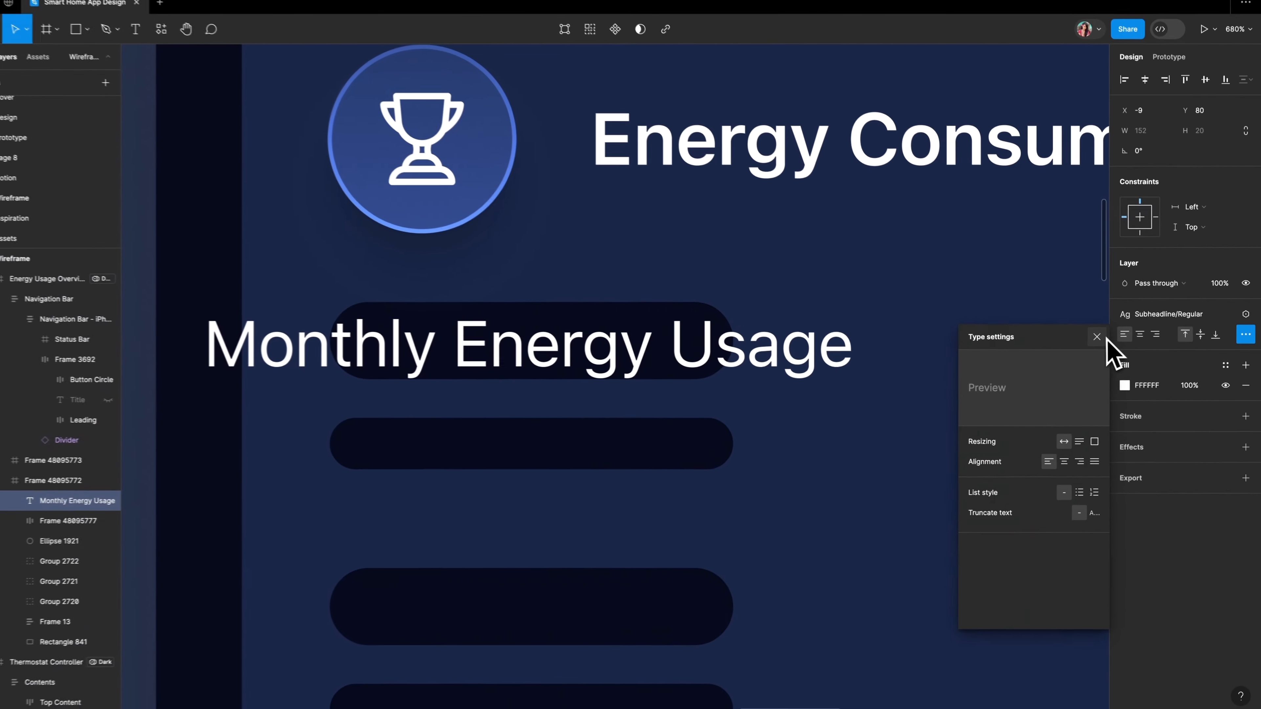
click(1097, 337)
drag(466, 342, 598, 342)
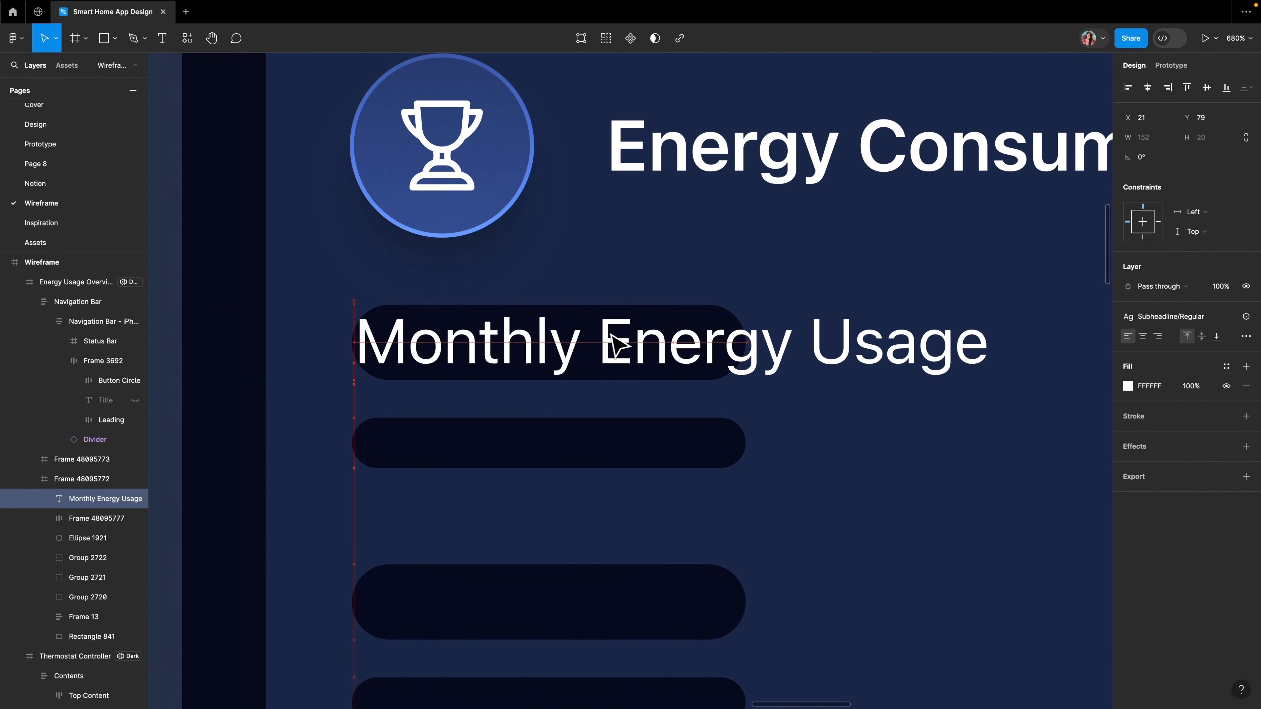
- Duplicate the label directly below, change the copy to "165 kWh" and apply the Body Emphasized text style
key(ctrl+d)
key(shift+Down)
double_click(626, 429)
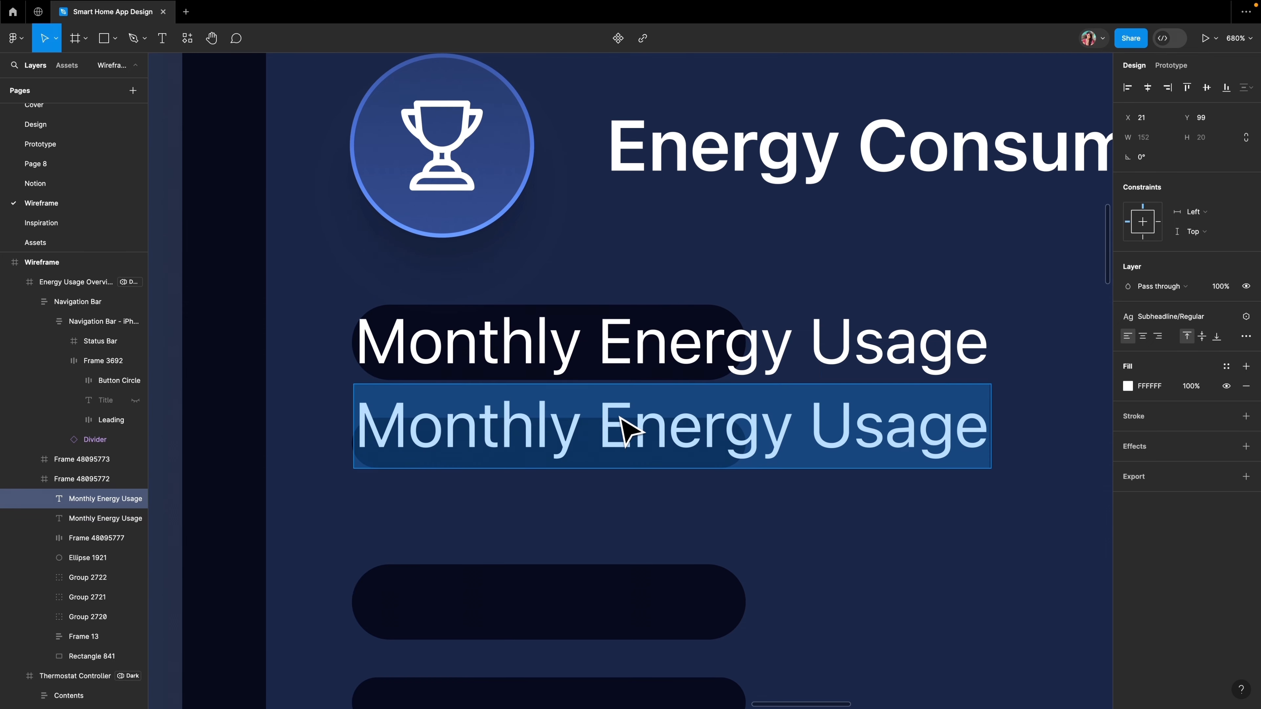
text(165 kWh)
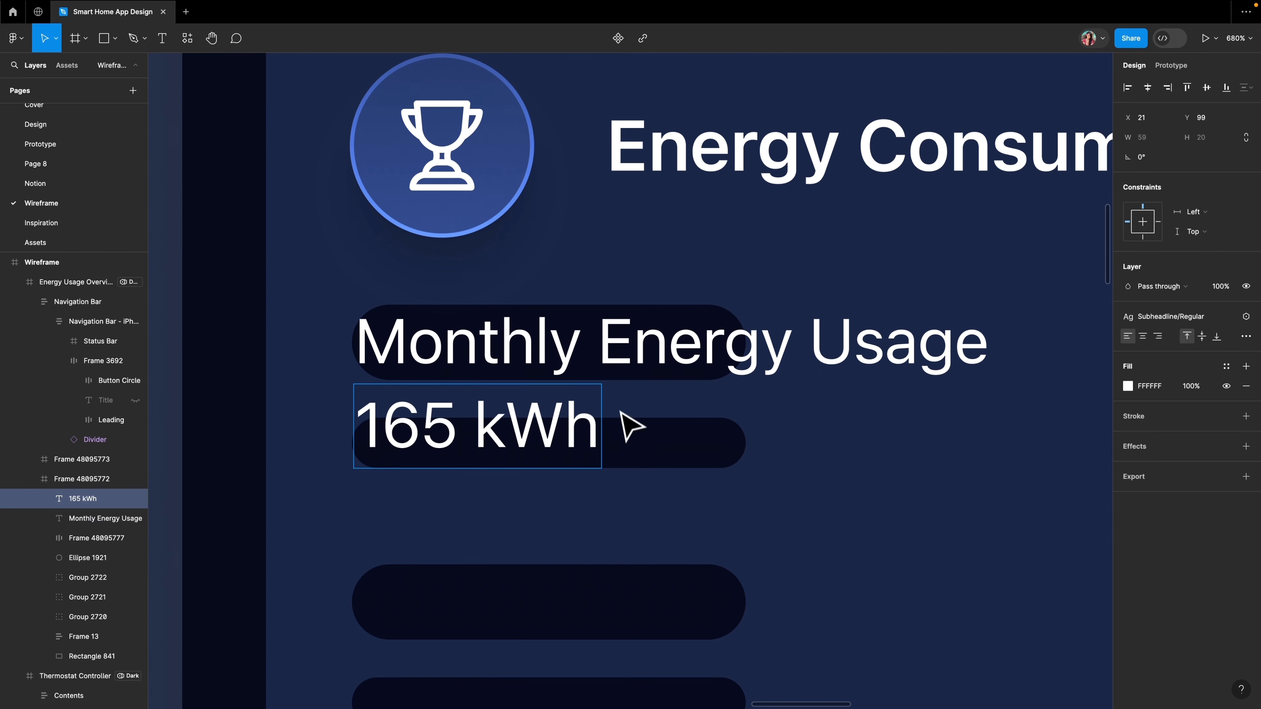
triple_click(419, 417)
click(1176, 318)
scroll(1173, 447, down, 10)
click(1174, 476)
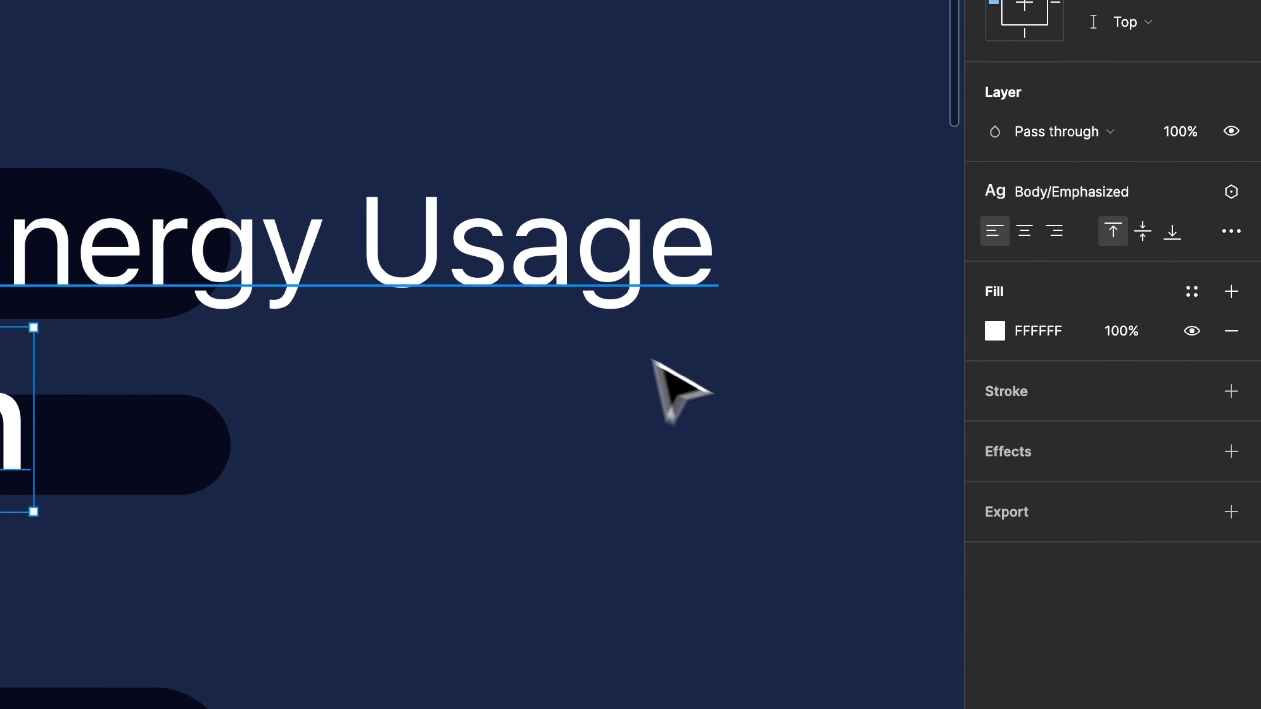
- Set the Monthly Energy Usage label's fill opacity to 60% and combine it with 165 kWh in a vertical auto layout with 4 spacing
click(498, 281)
click(1137, 333)
text(60)
key(Return)
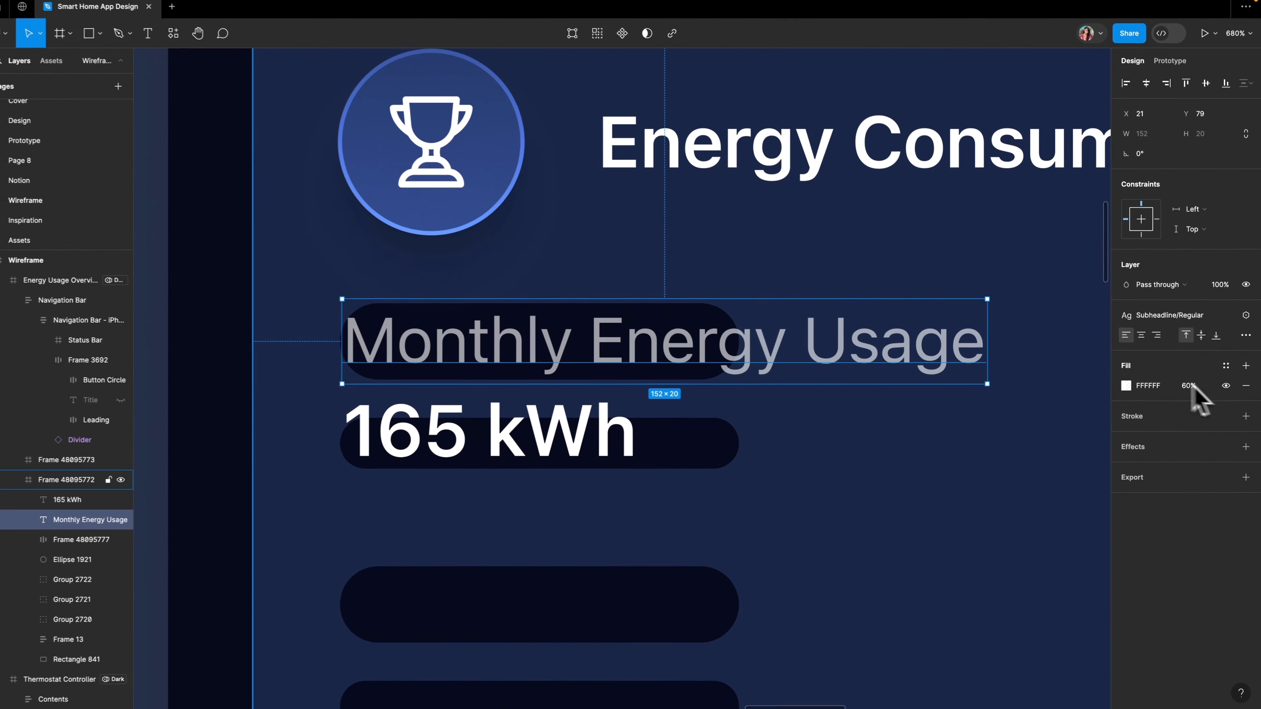
shift+click(569, 437)
key(shift+a)
click(671, 380)
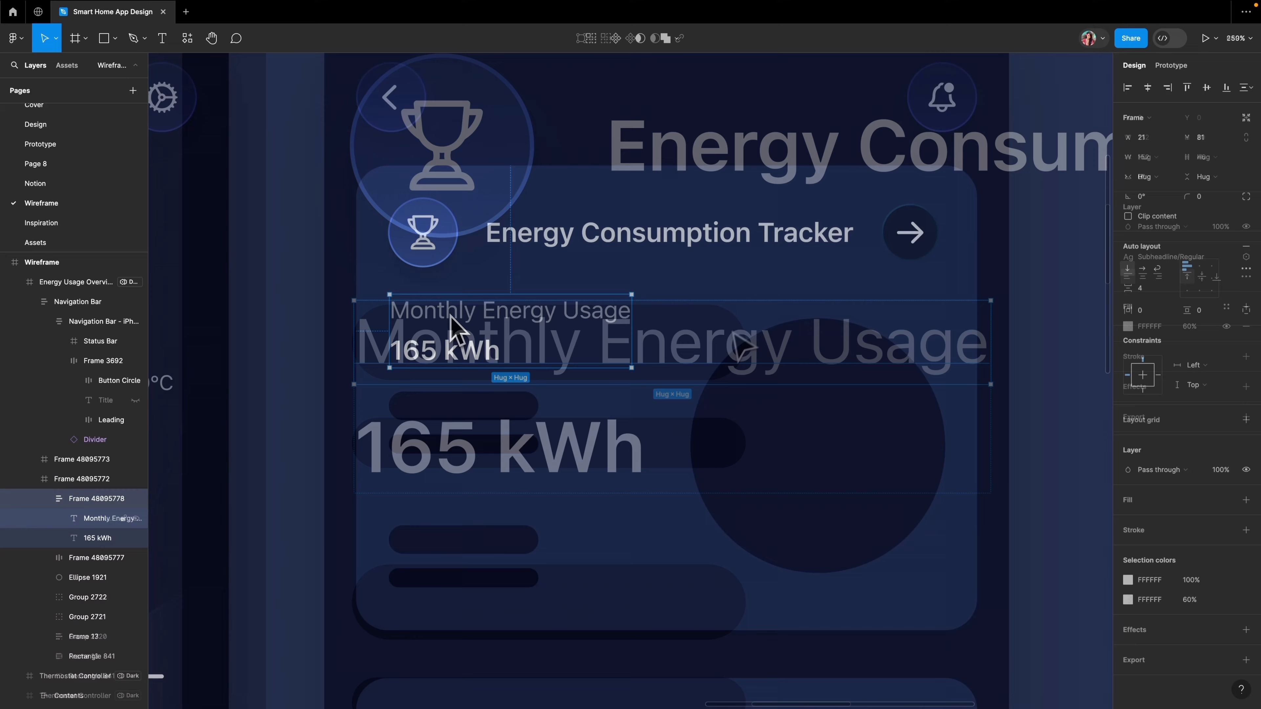
- Copy the Monthly Energy Usage block and paste it to replace the two remaining groups of placeholder bars
right_click(455, 328)
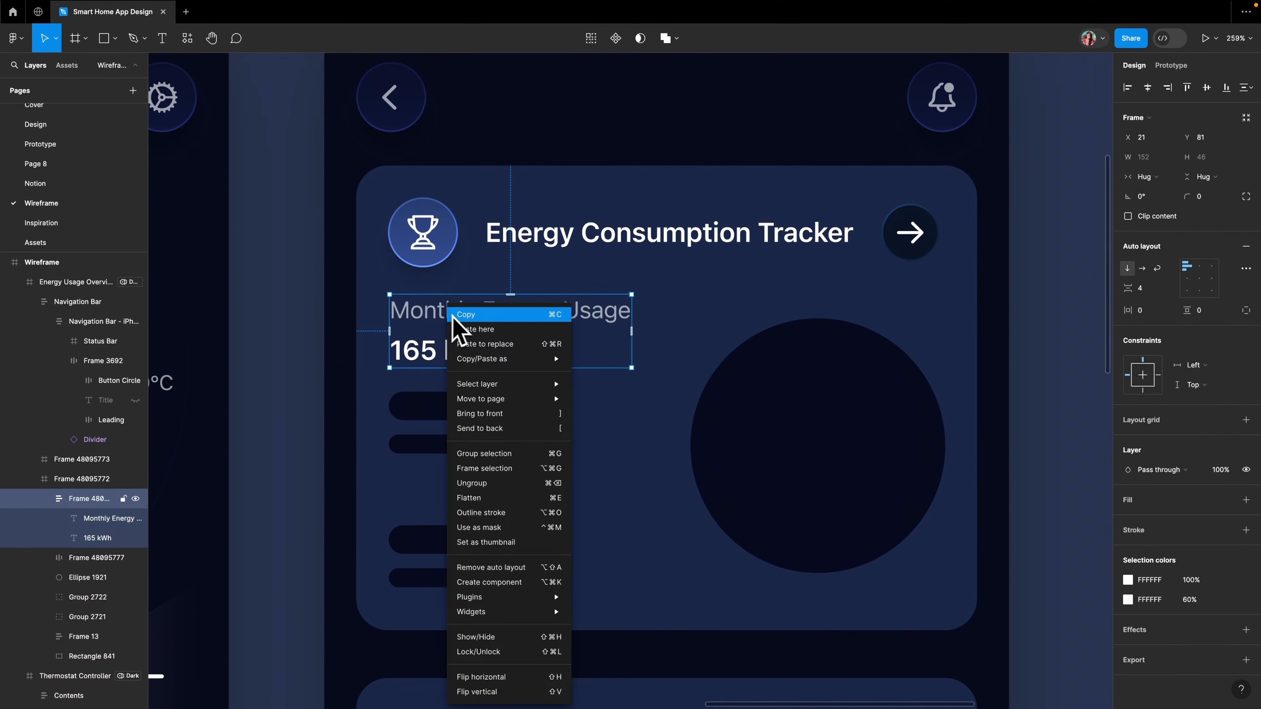
click(469, 331)
click(481, 403)
right_click(469, 398)
click(496, 359)
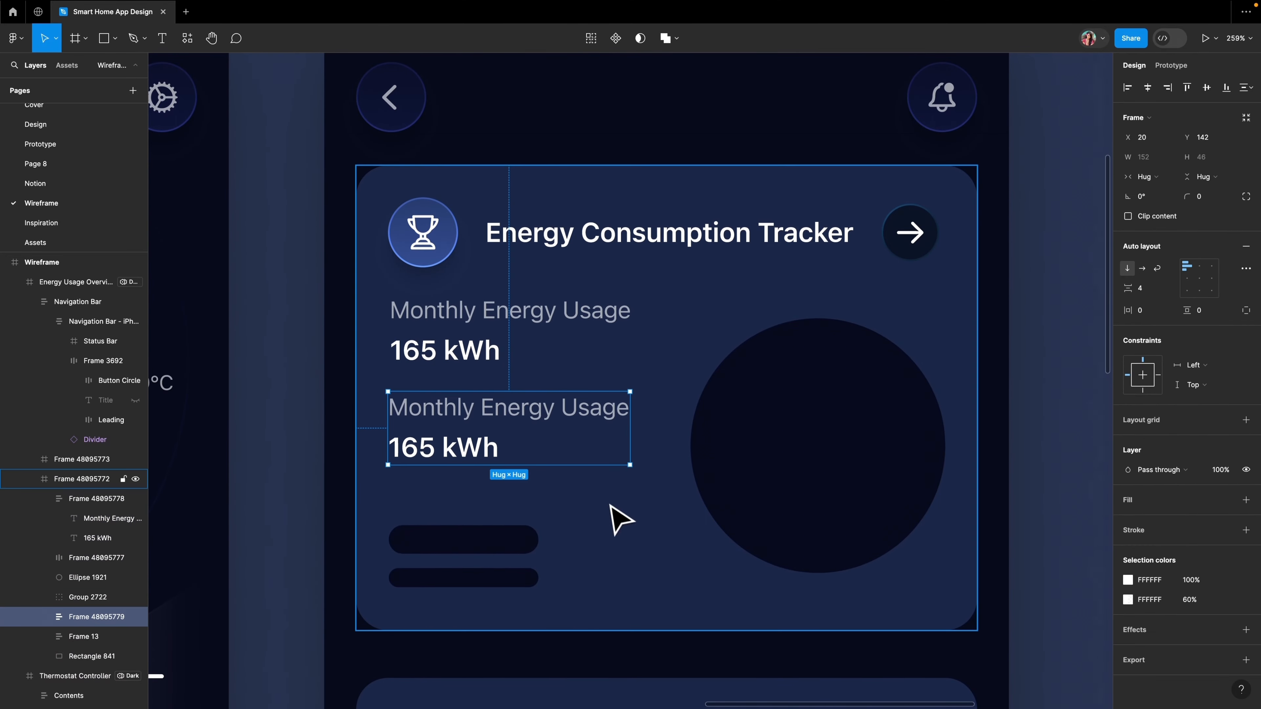
right_click(474, 551)
click(512, 358)
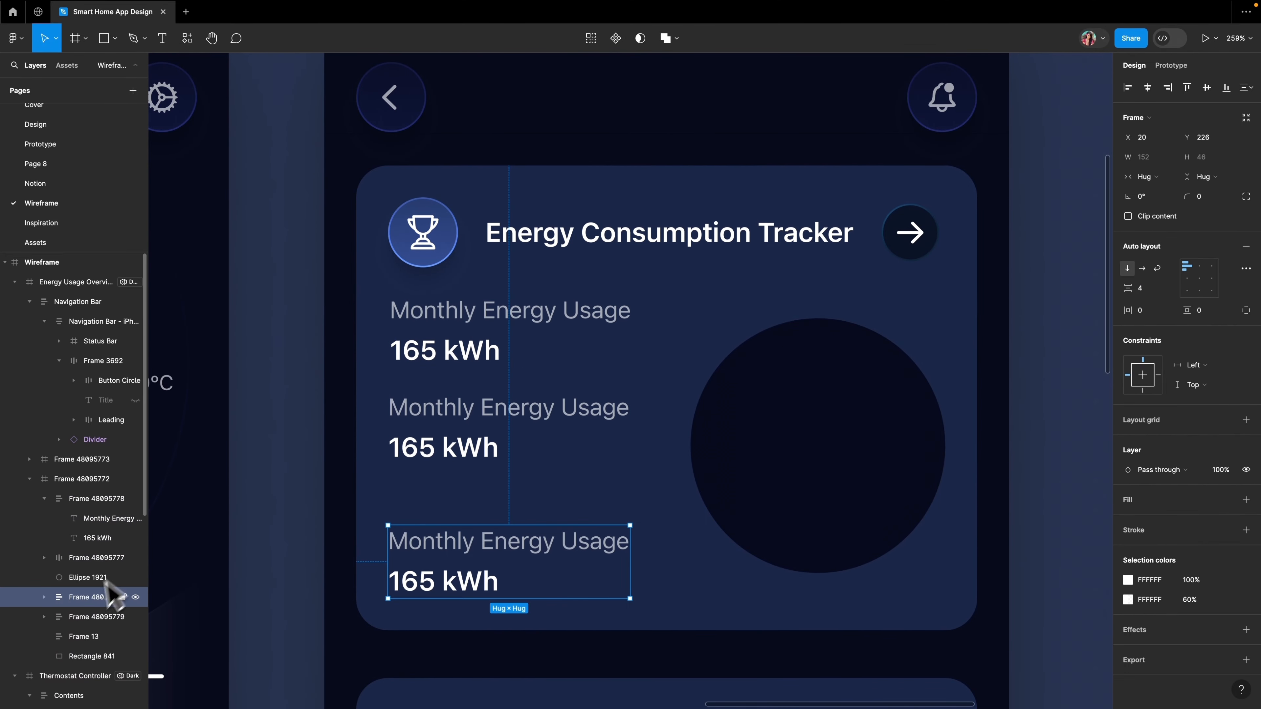
- Change the middle block's texts to "Monthly Goal" and "Reduce usage to 300 kWh"
double_click(507, 423)
text(Monthly Goal)
double_click(383, 443)
text(Reduce usage to 300 kWh)
- Change the last block's texts to "Progress" and "45% achieved"
double_click(509, 544)
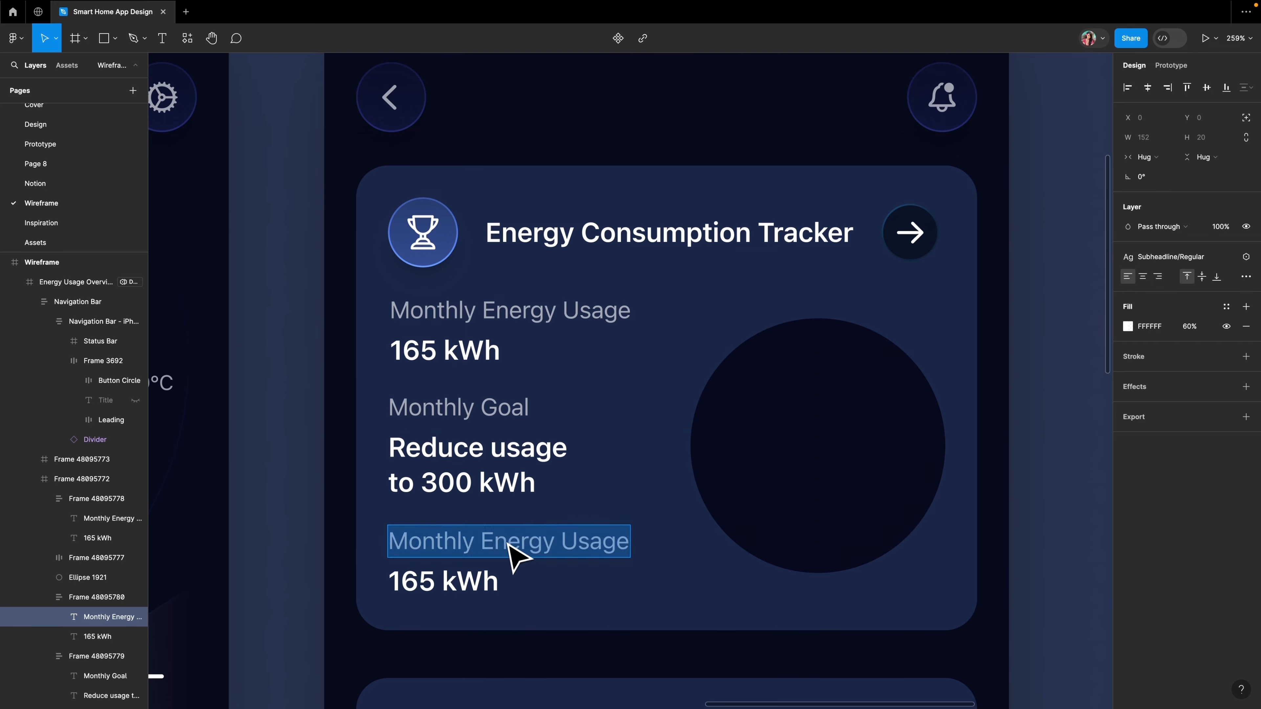
text(Progress)
double_click(392, 578)
text(45% achieved)
key(Escape)
key(Return)
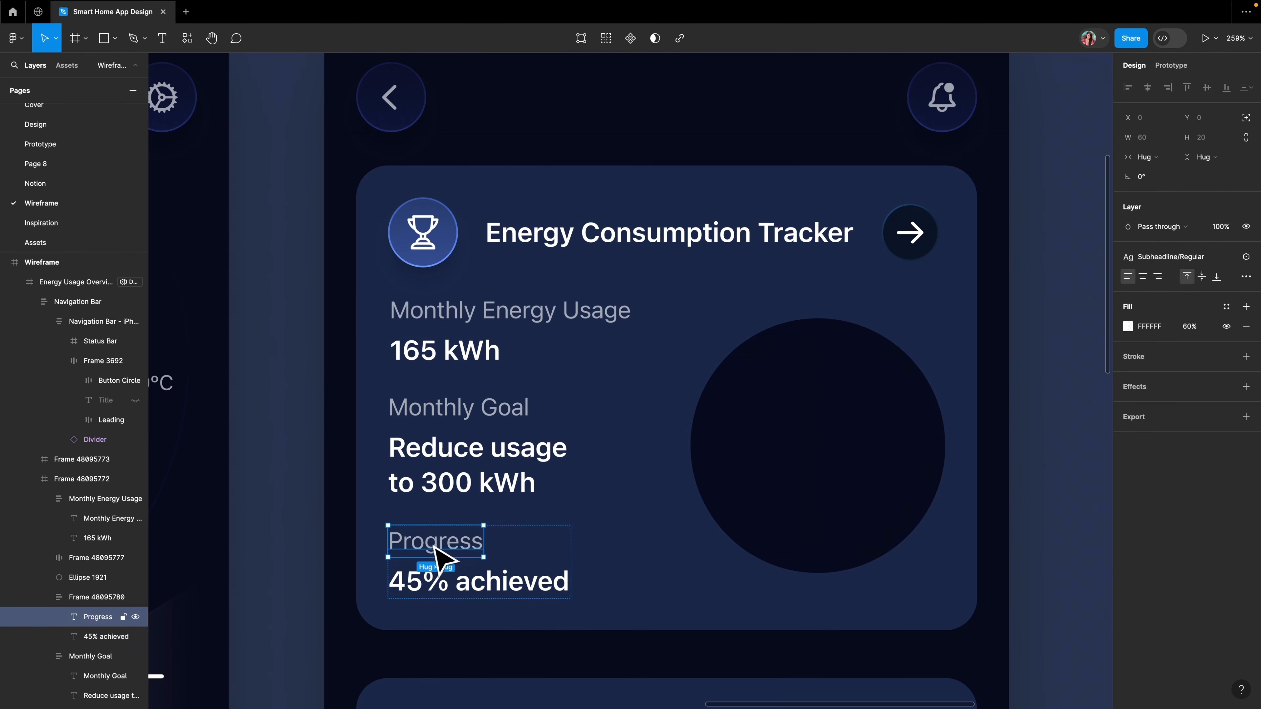
- Rename the layer of the card's header row as Title and Navigation
click(45, 497)
double_click(78, 497)
text(Title and Navigation)
key(Return)
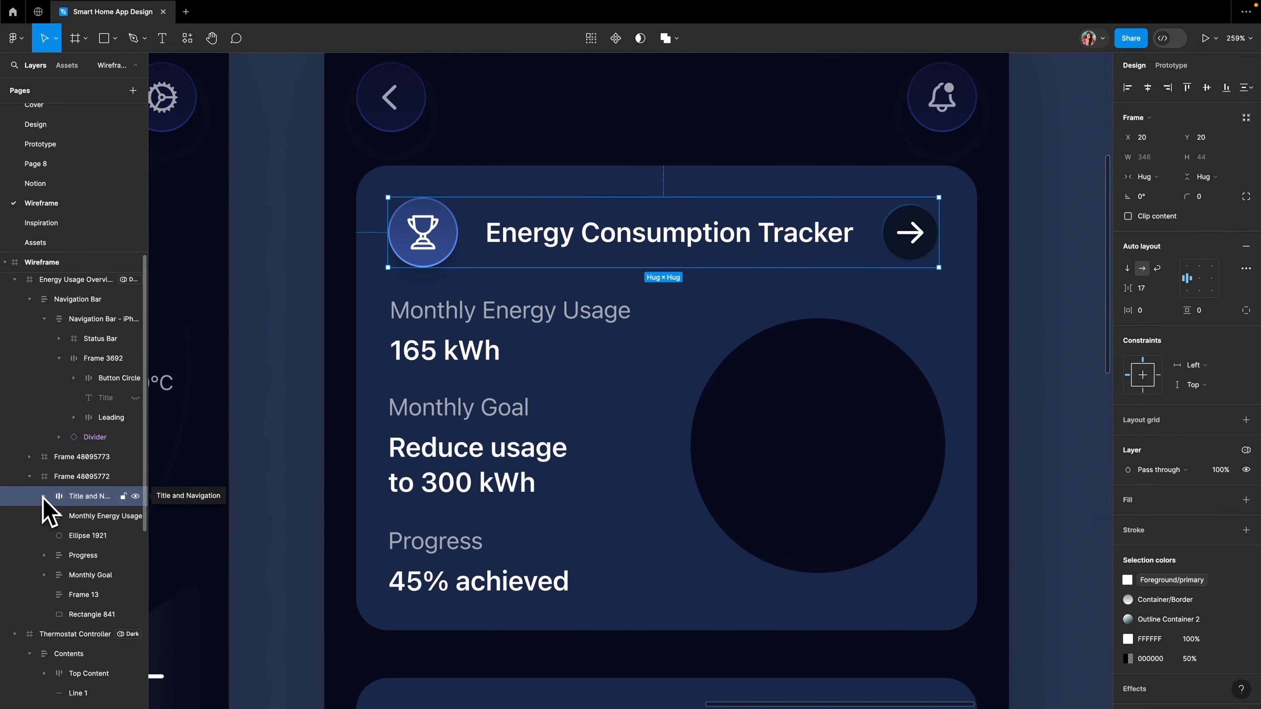
key(Escape)
key(shift+2)
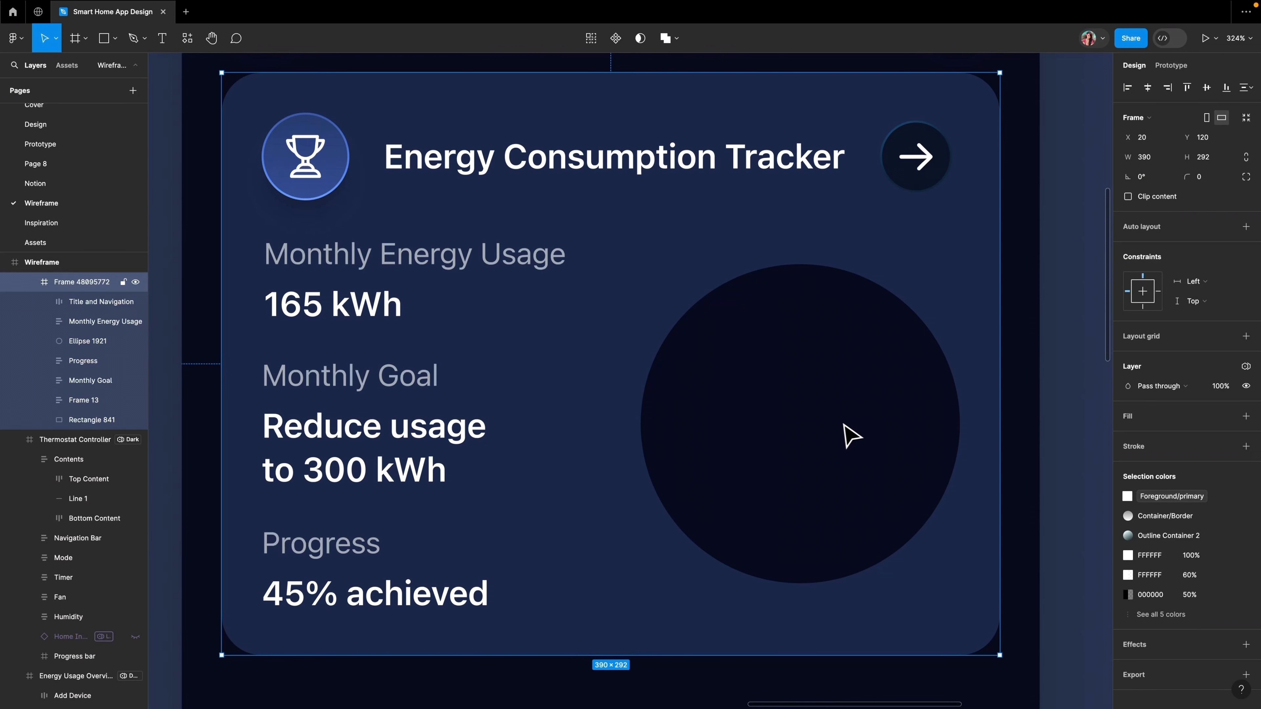
- Turn the card's dark circle into a full ring with a 62% inner ratio and a 100% sweep
click(844, 426)
drag(957, 424, 866, 359)
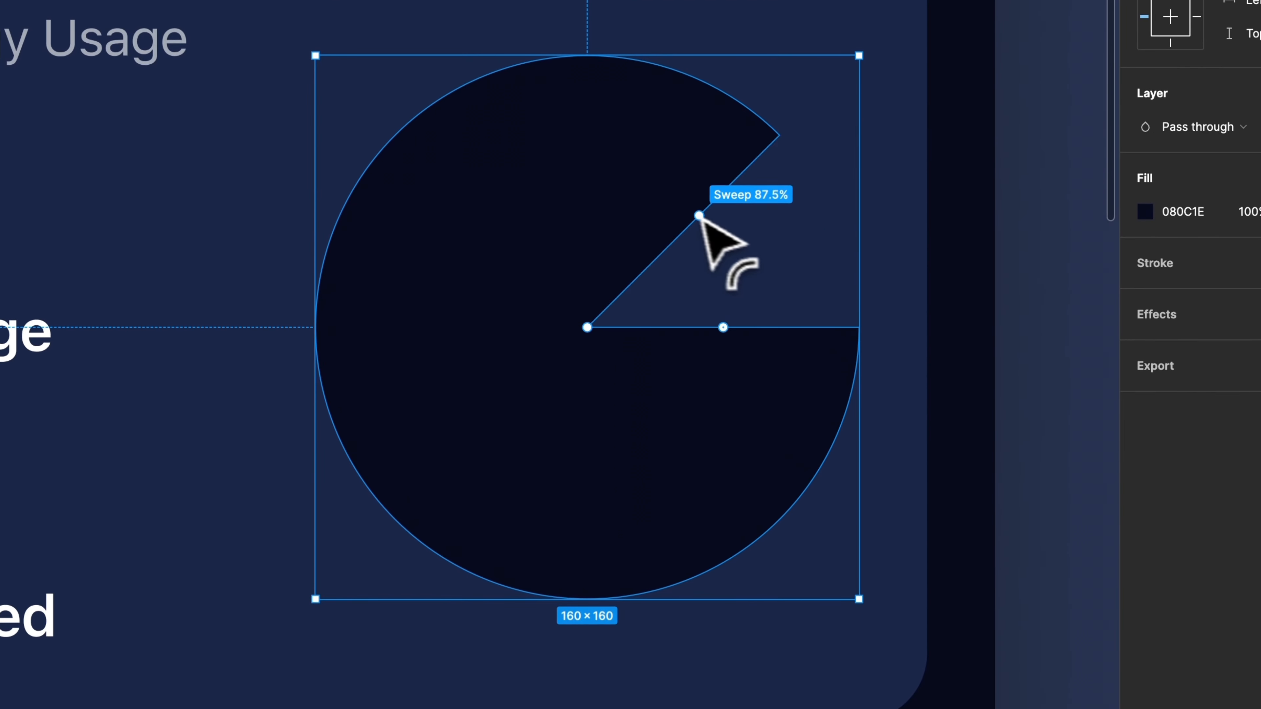
mouse_move(700, 217)
mouse_down()
mouse_move(598, 201)
mouse_move(687, 212)
mouse_up()
click(1151, 211)
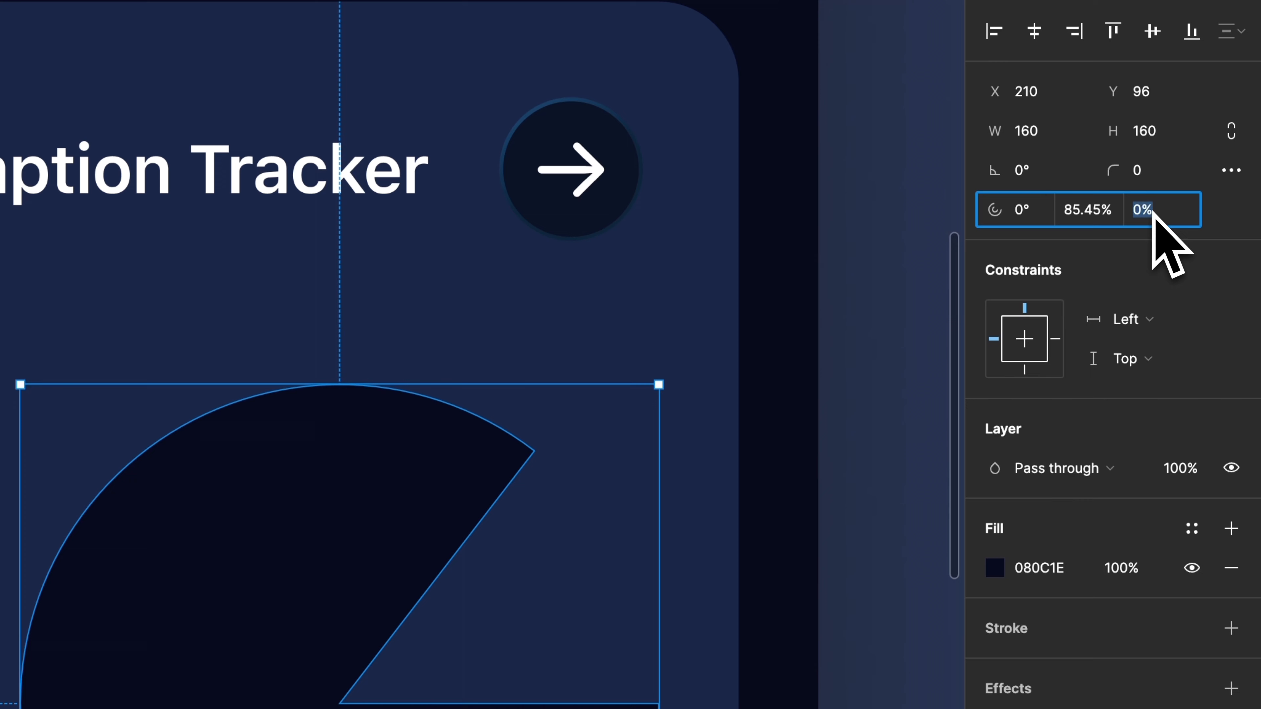
text(62)
key(Return)
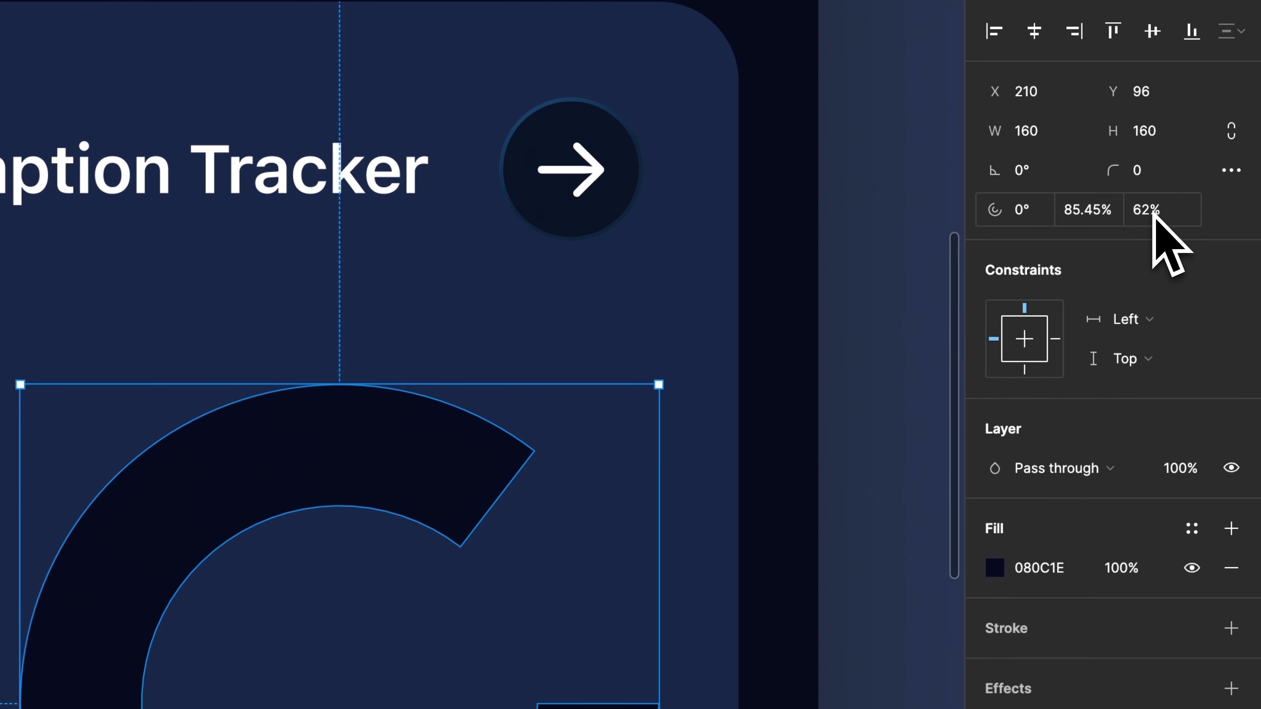
click(1112, 213)
text(1)
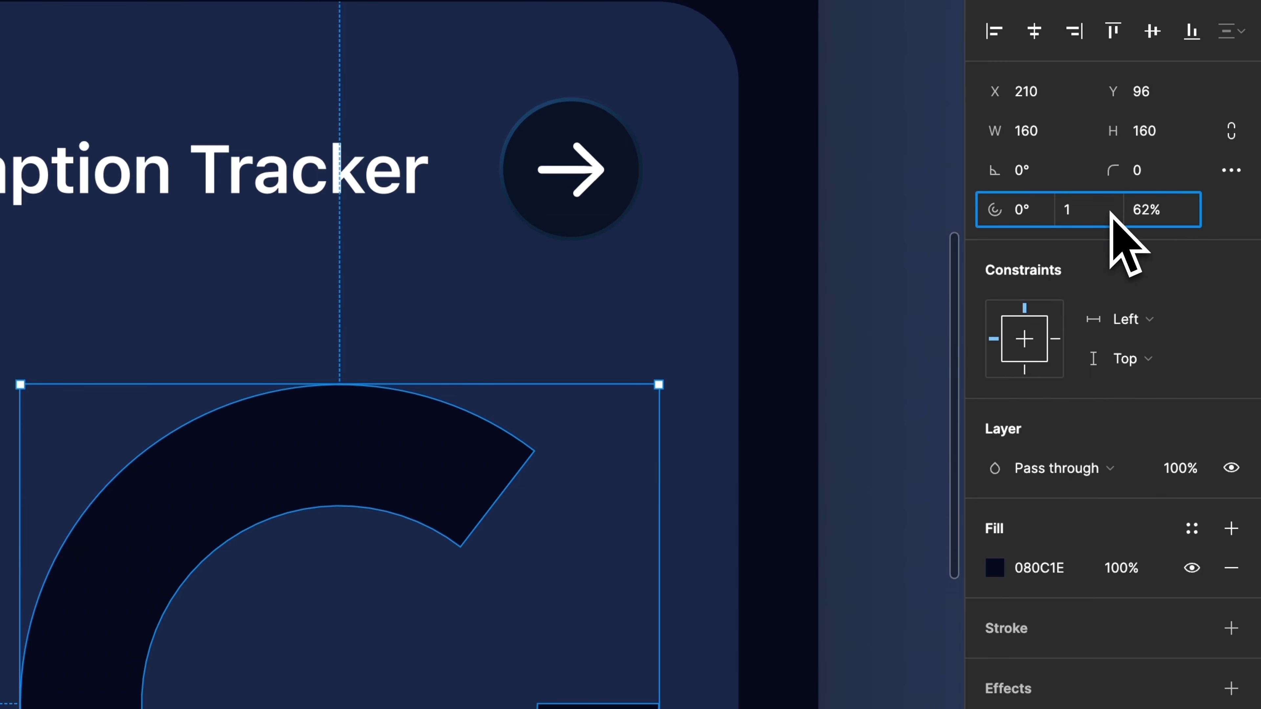
text(00)
key(Return)
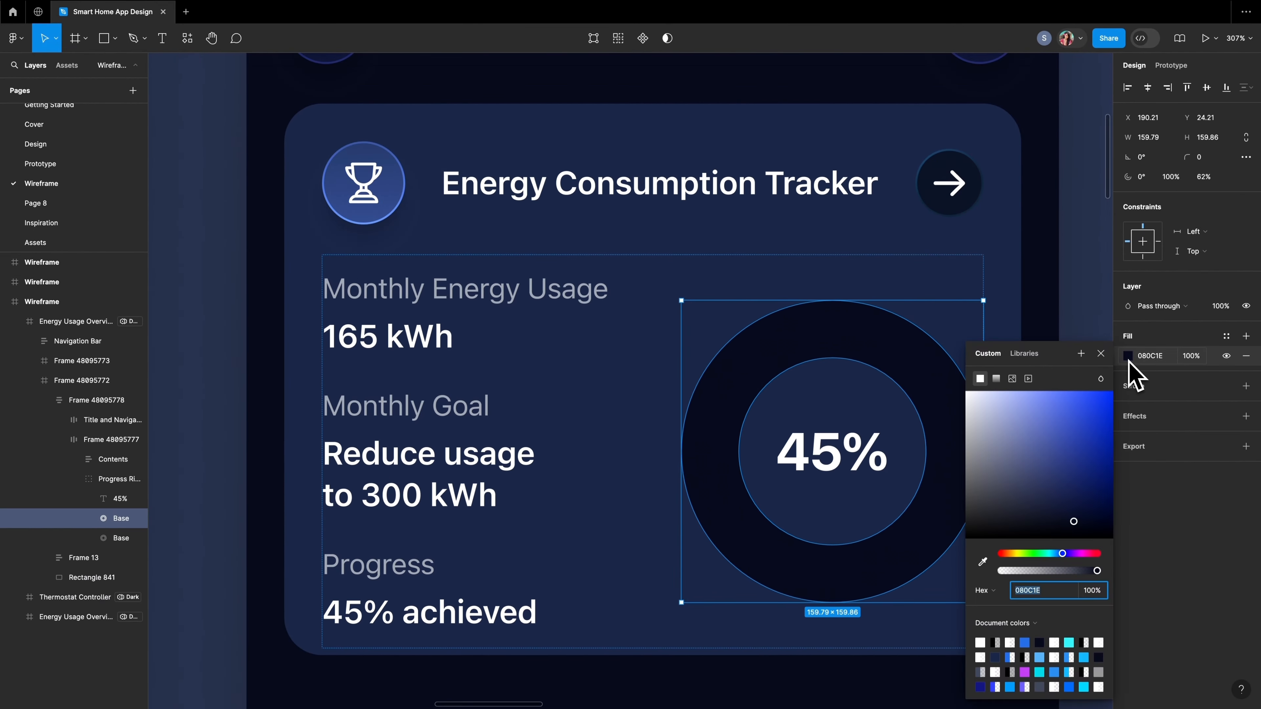
- Fill the upper copy of the ring with 2F3C78 and set its sweep to 50%
click(1054, 470)
click(1175, 180)
text(50)
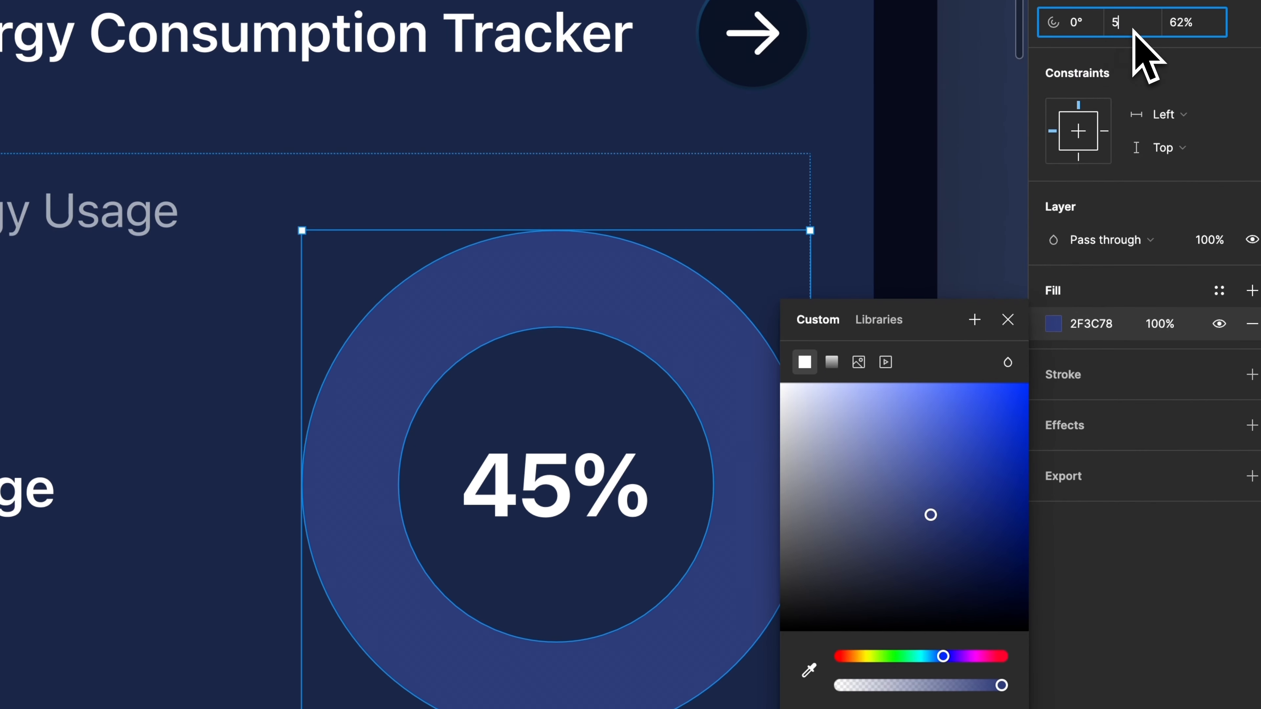
- Set the blue arc's start angle to -80°
click(1144, 178)
key(Down)
key(Down)
key(Down)
key(Down)
key(Down)
key(Down)
key(Down)
key(Down)
key(Down)
key(Down)
key(Down)
key(Down)
key(Down)
key(Down)
key(Down)
key(Down)
key(Down)
key(Down)
key(Down)
key(Down)
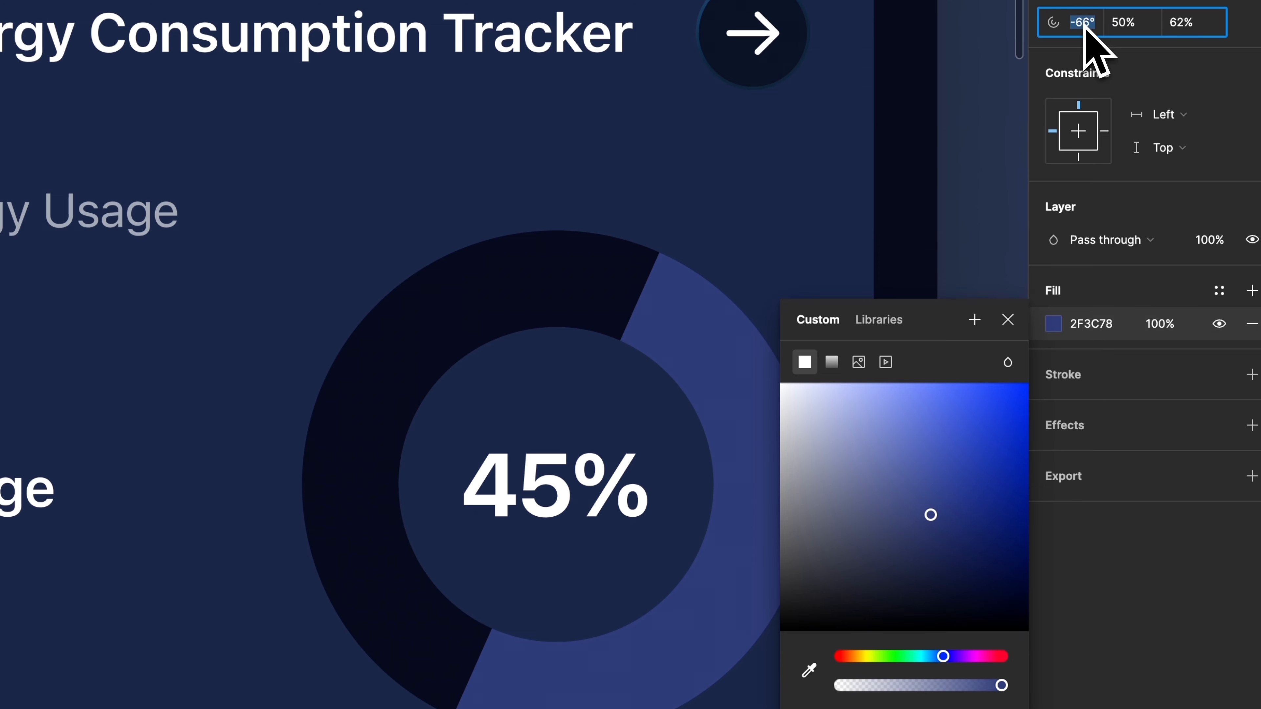
key(Down)
key(Down)
key(Down)
key(Down)
key(Down)
key(Down)
key(Down)
key(Down)
key(Down)
key(Down)
key(Down)
key(Down)
key(Down)
key(Down)
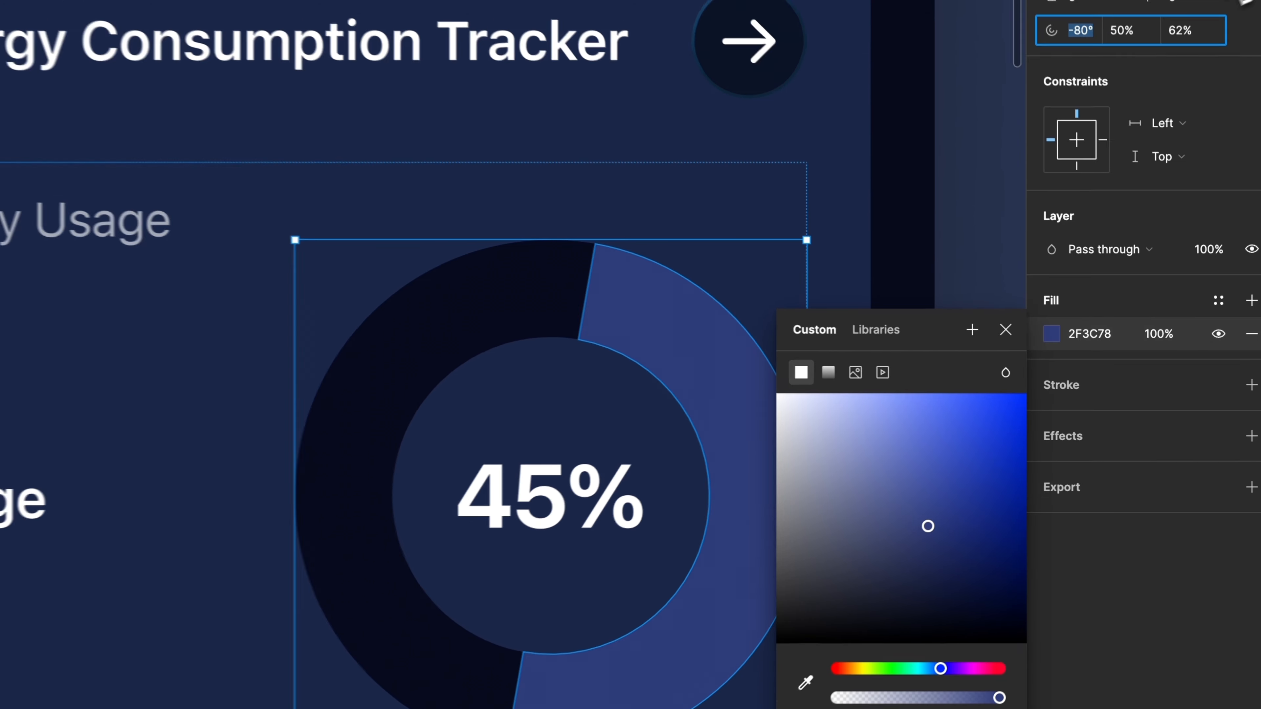
- Round the ends of the blue arc with a corner radius of 30
click(1163, 314)
key(shift+Up)
key(shift+Up)
key(shift+Up)
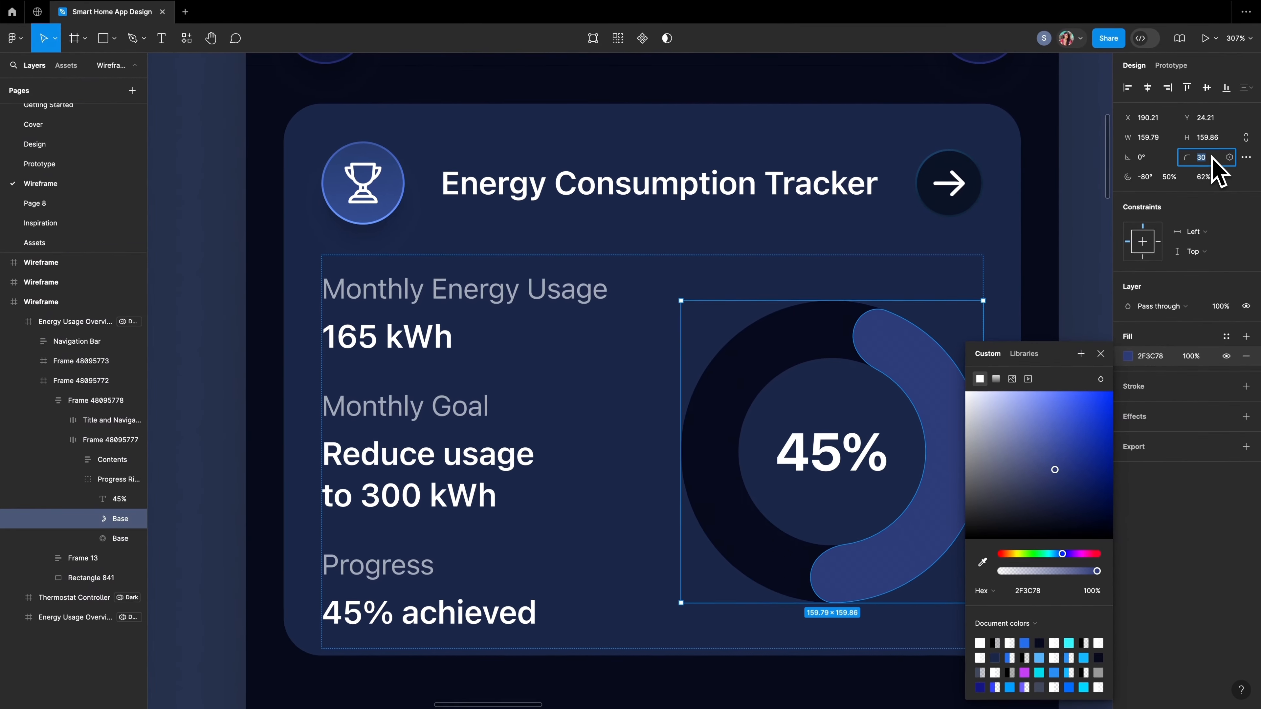
- Try to find a gradient style in the libraries for the blue arc's fill
click(1227, 336)
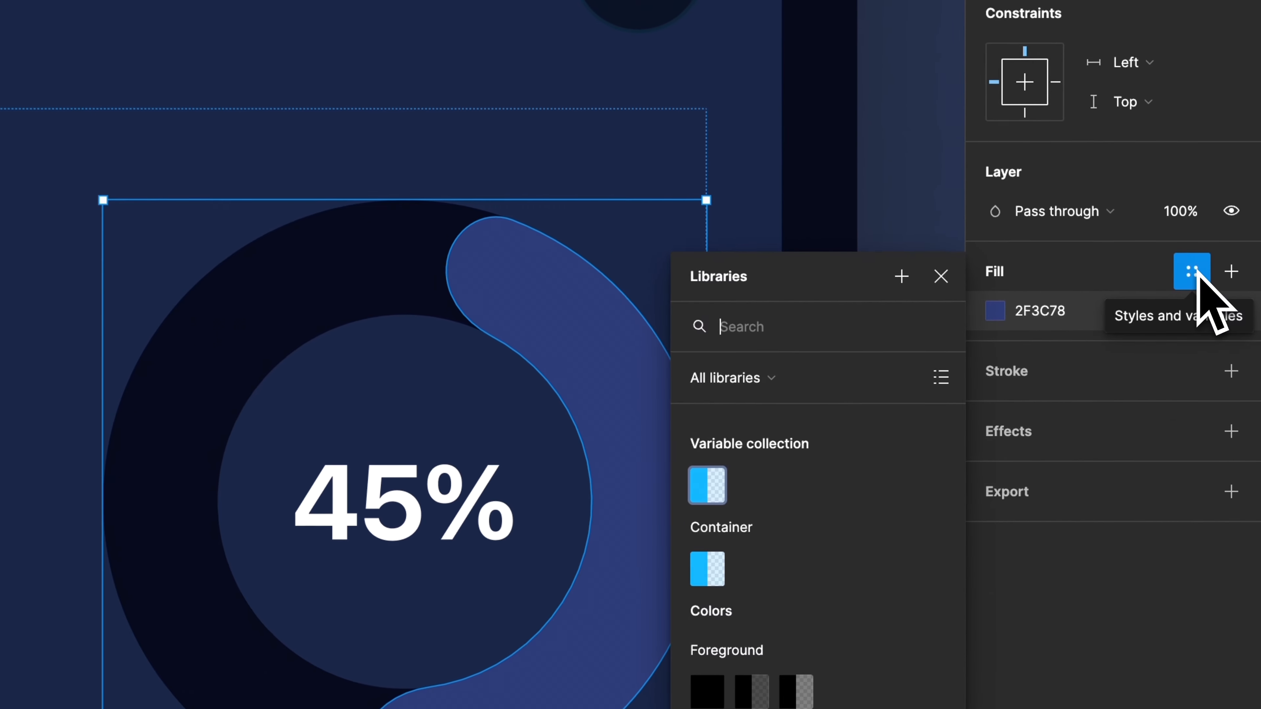
text(gradient)
click(1023, 420)
click(915, 464)
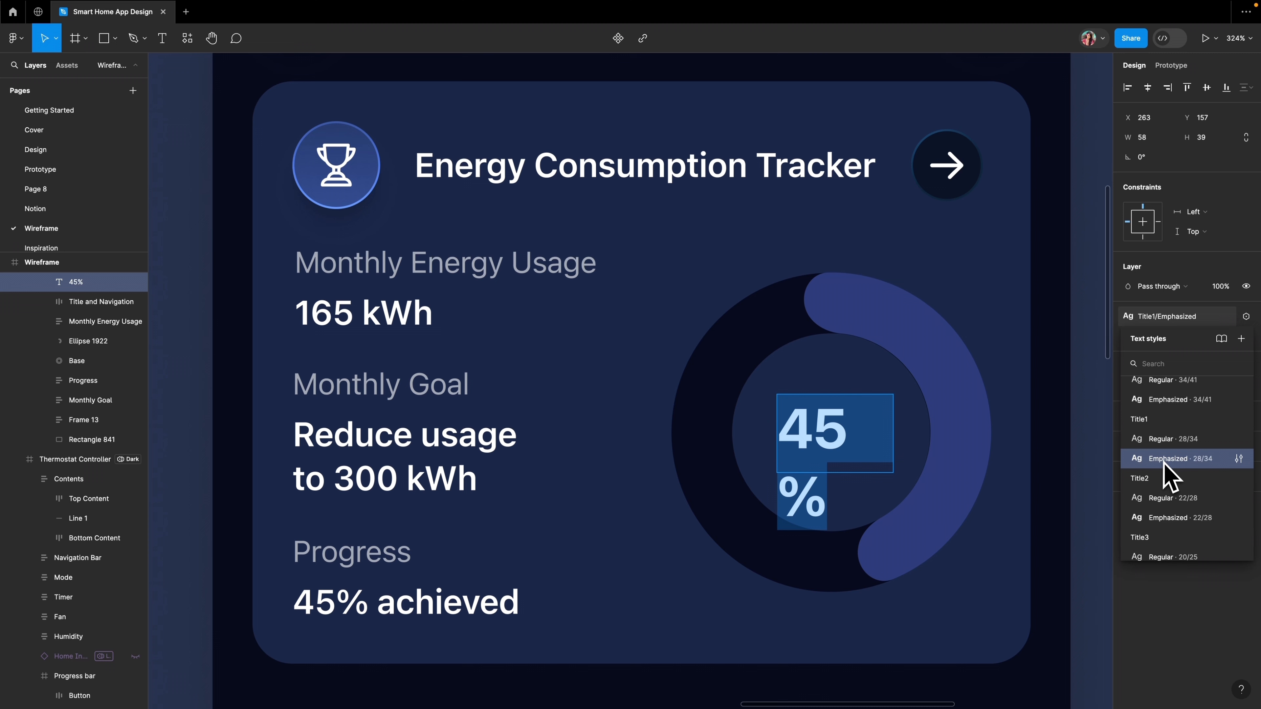
- Give the 45% text the Title1 Emphasized style, set it to auto width and center it inside the ring
click(1167, 478)
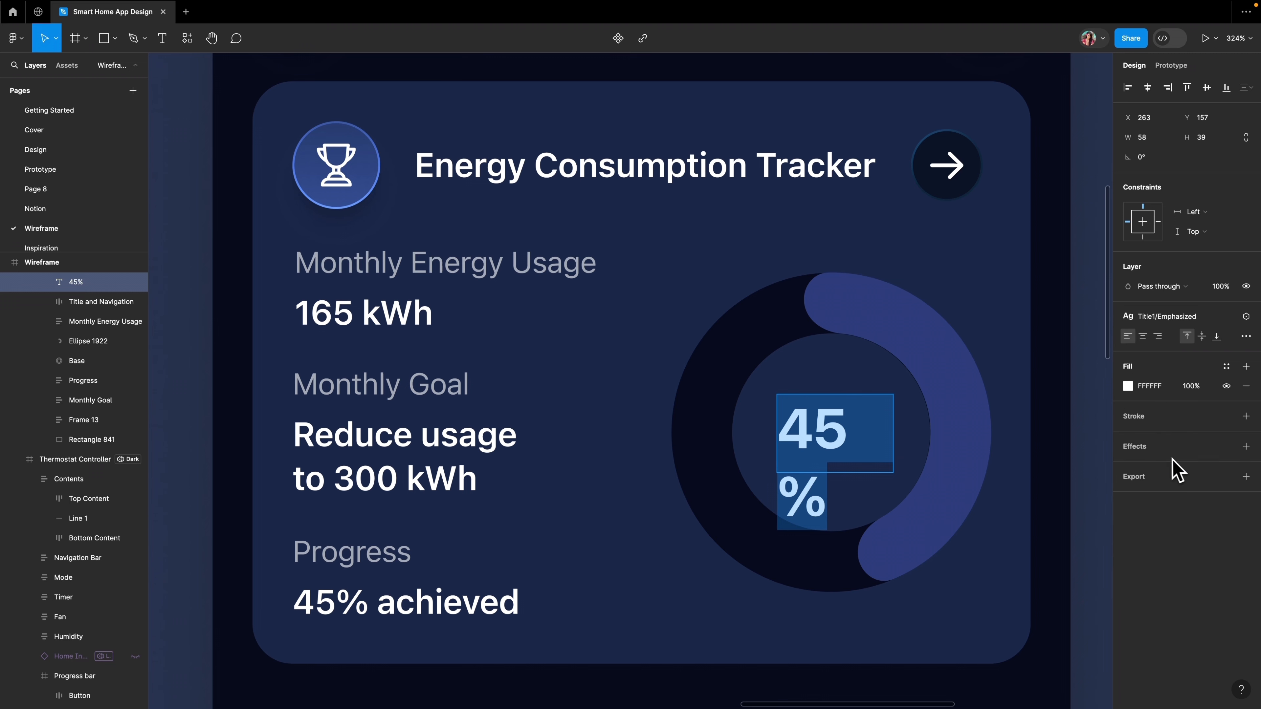
click(1246, 337)
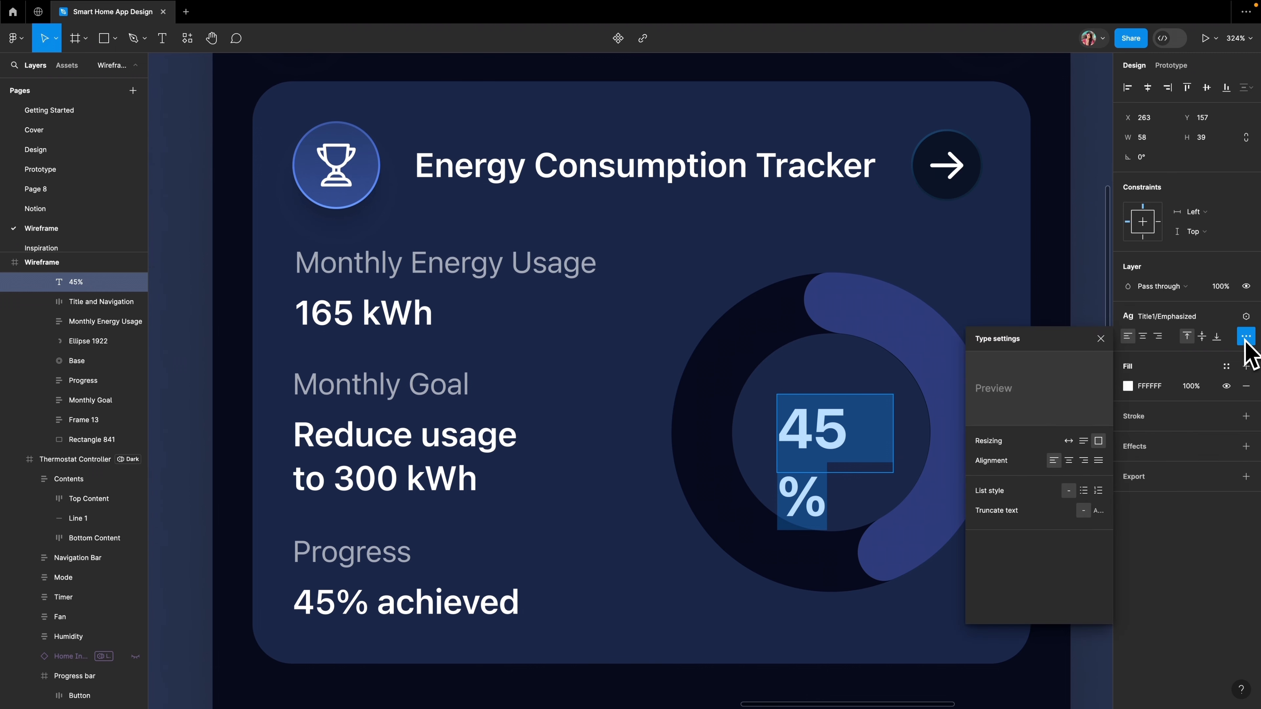
click(1068, 441)
click(900, 502)
click(1100, 339)
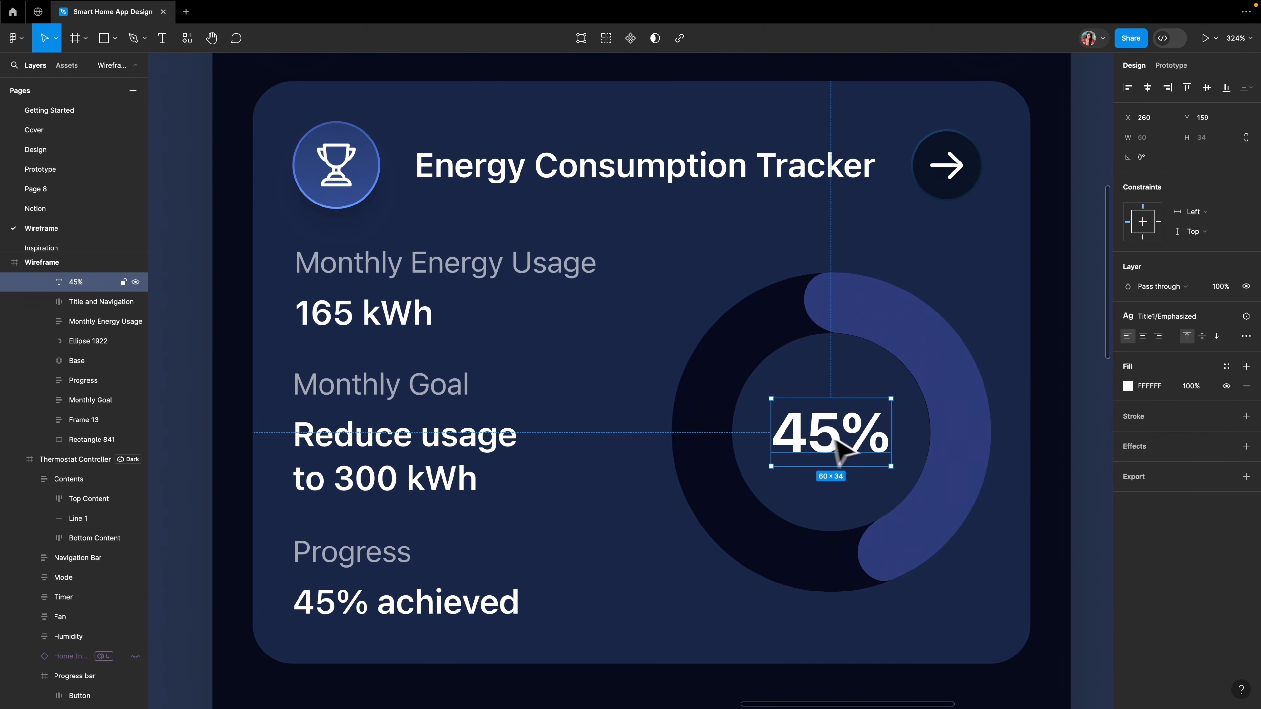
- Group the 45% text with the blue arc and the dark base ring as Progress Ring
shift+click(77, 361)
shift+click(71, 344)
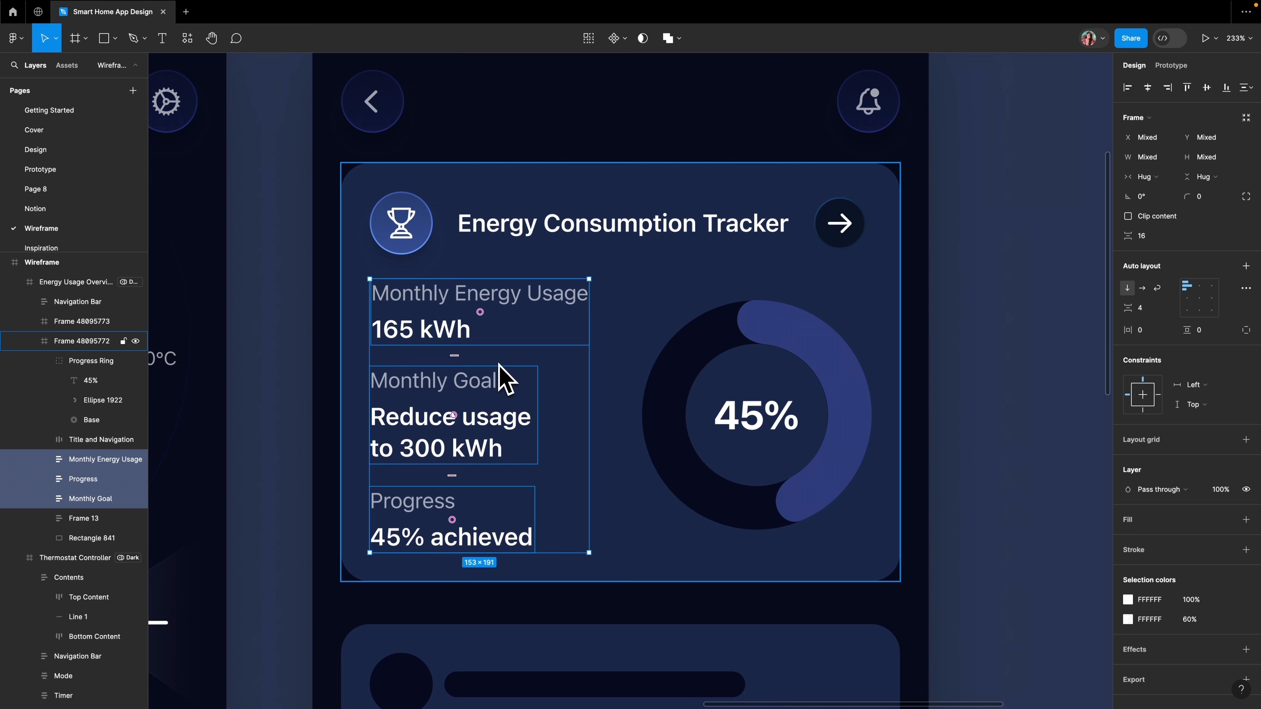
- Combine the three text blocks into a vertical auto layout with 16 spacing and rename it Contents
key(shift+a)
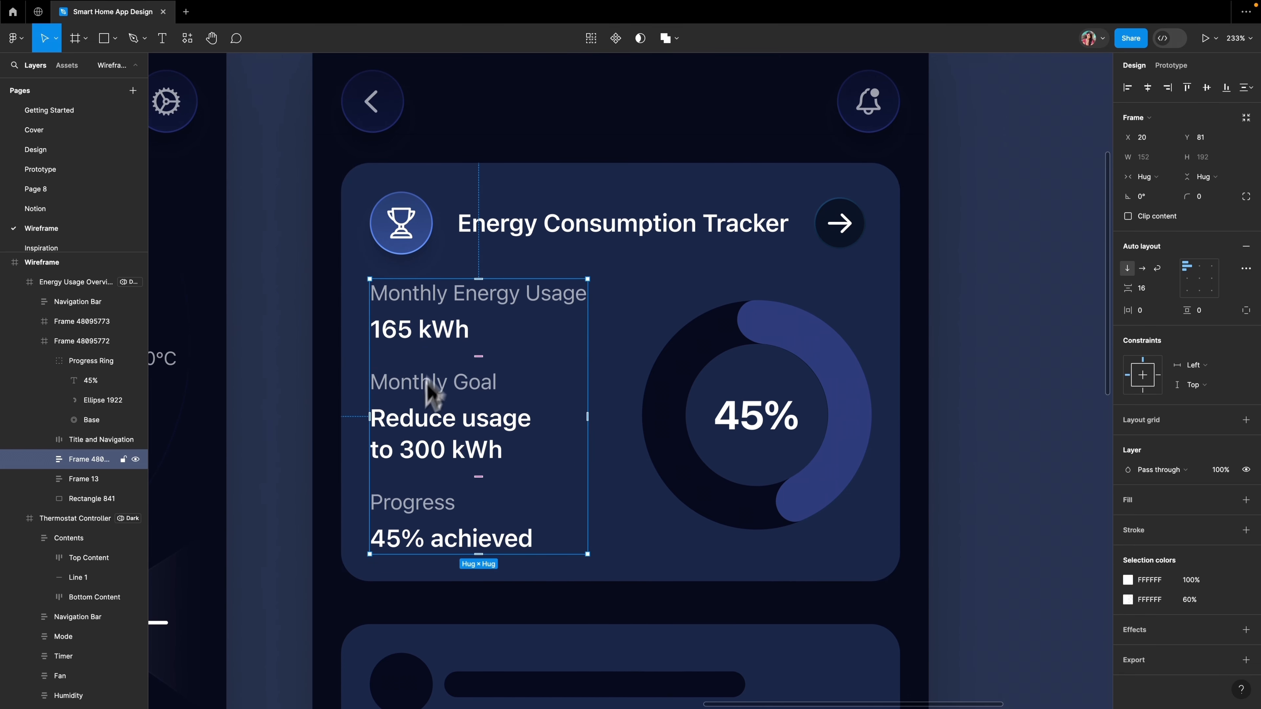
double_click(79, 460)
text(Cont)
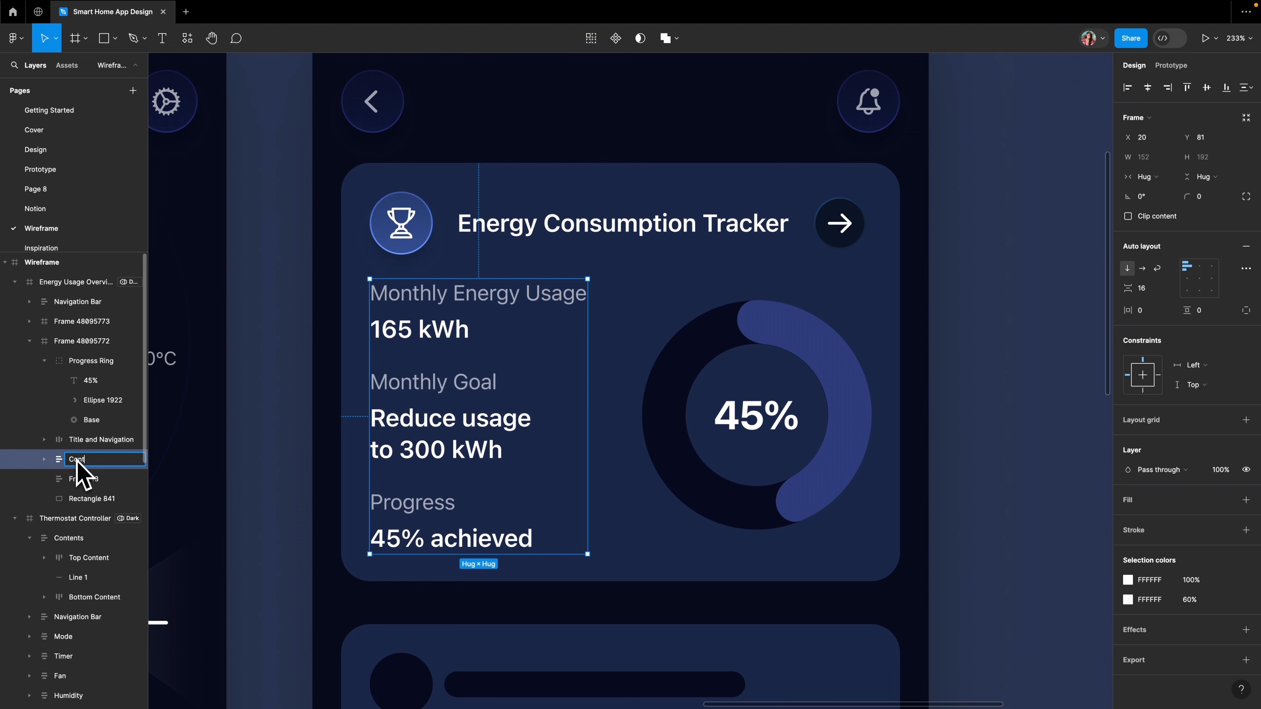
text(ents)
key(Return)
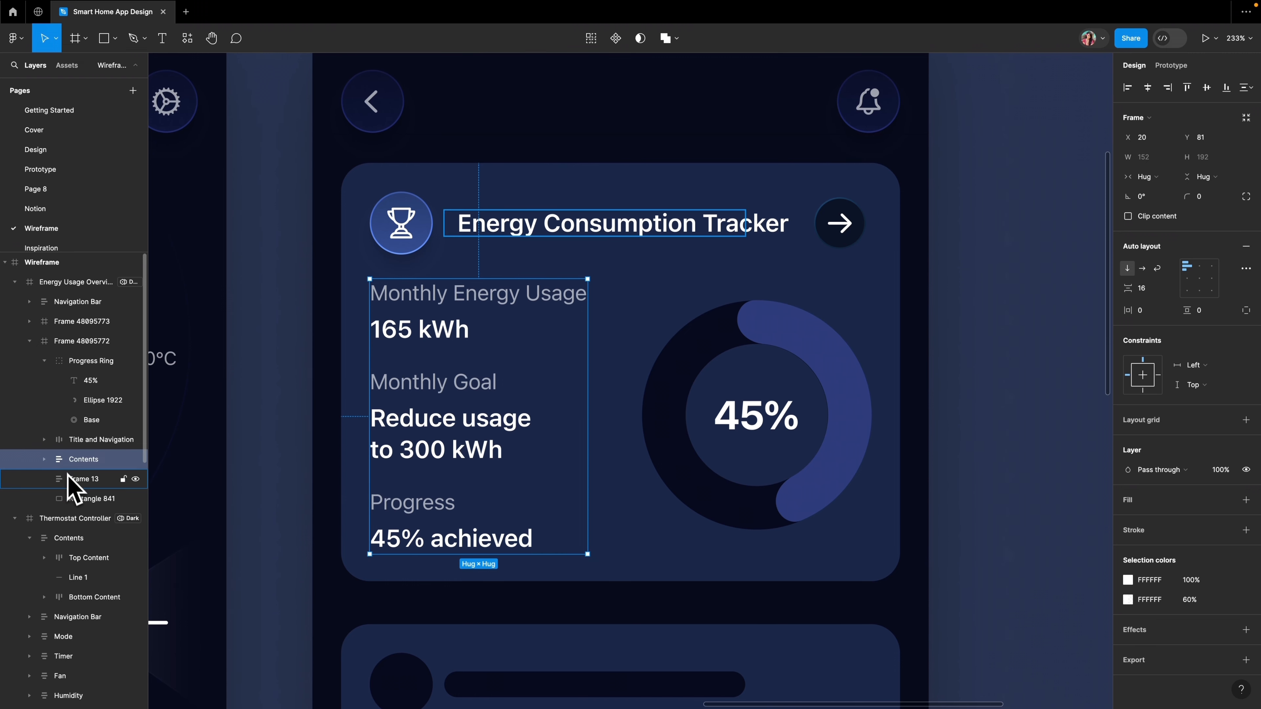
- Combine the Contents block and the Progress Ring into a horizontal auto layout and nudge it 10 px left
super+click(81, 362)
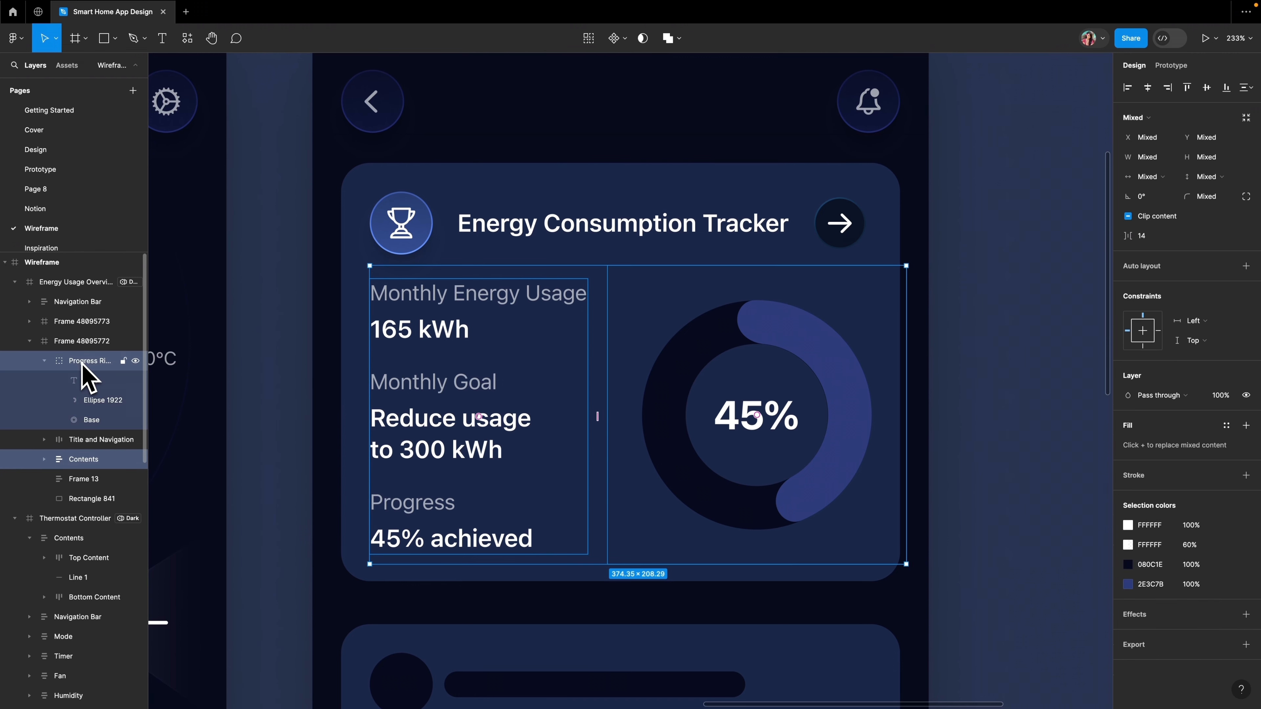
key(shift+a)
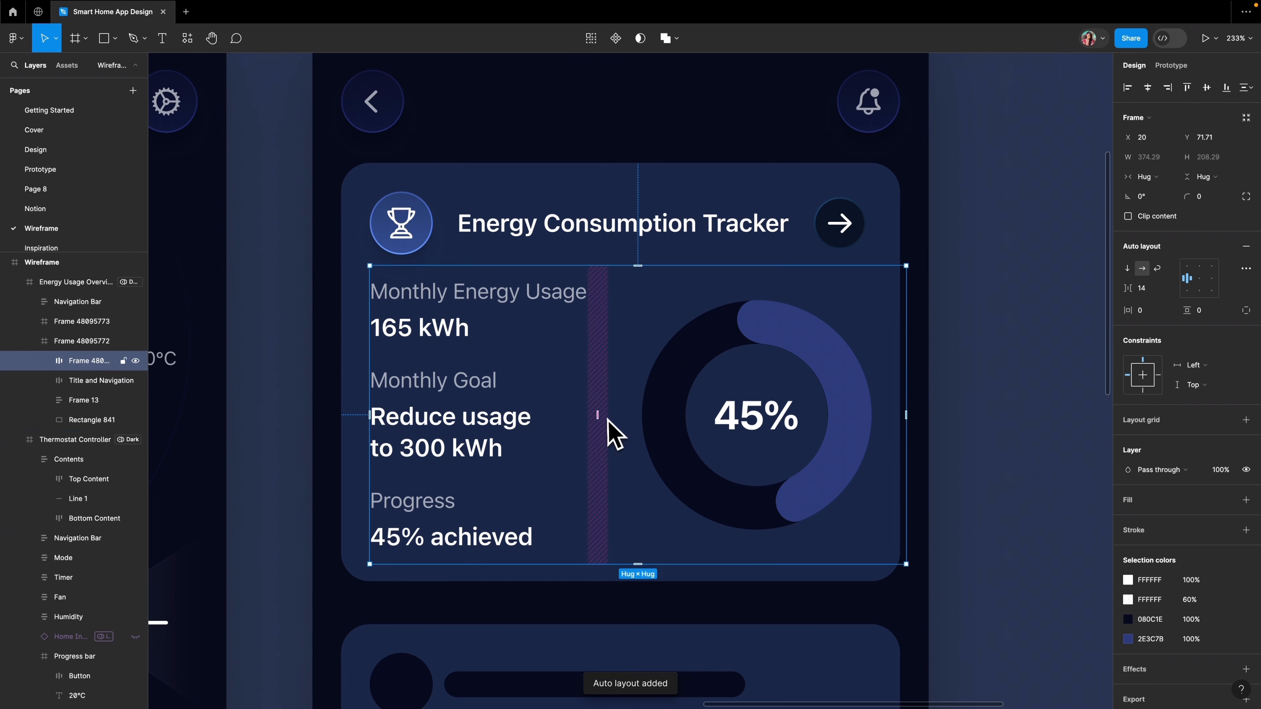
key(shift+Left)
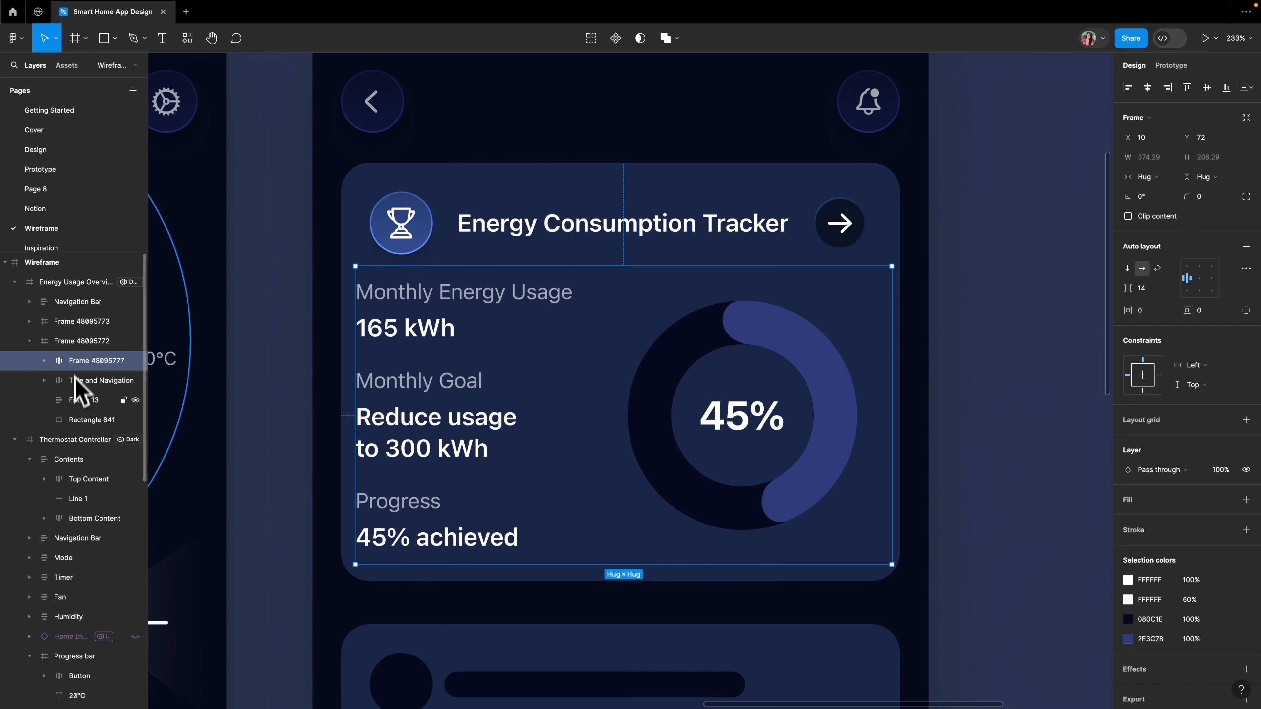
- Wrap the contents row and the Title and Navigation row in a vertical auto layout 390 wide with 16 spacing
shift+click(74, 389)
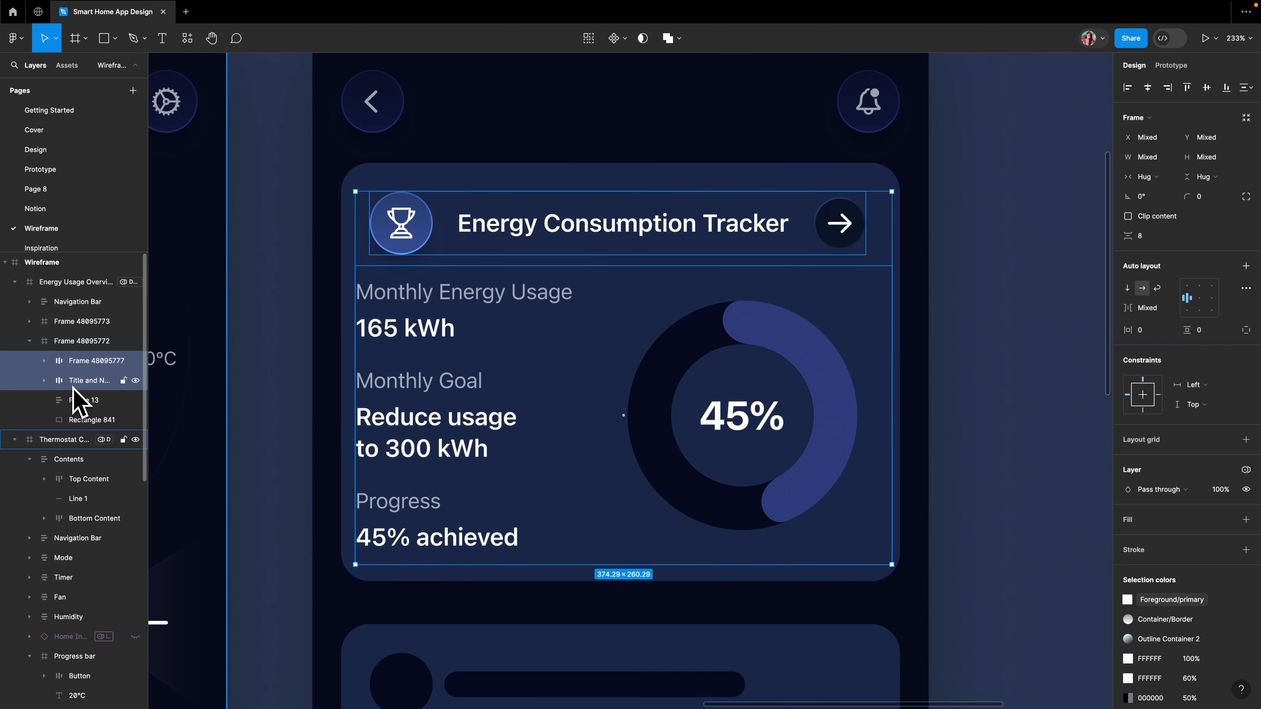
key(shift+a)
scroll(77, 401, down, 10)
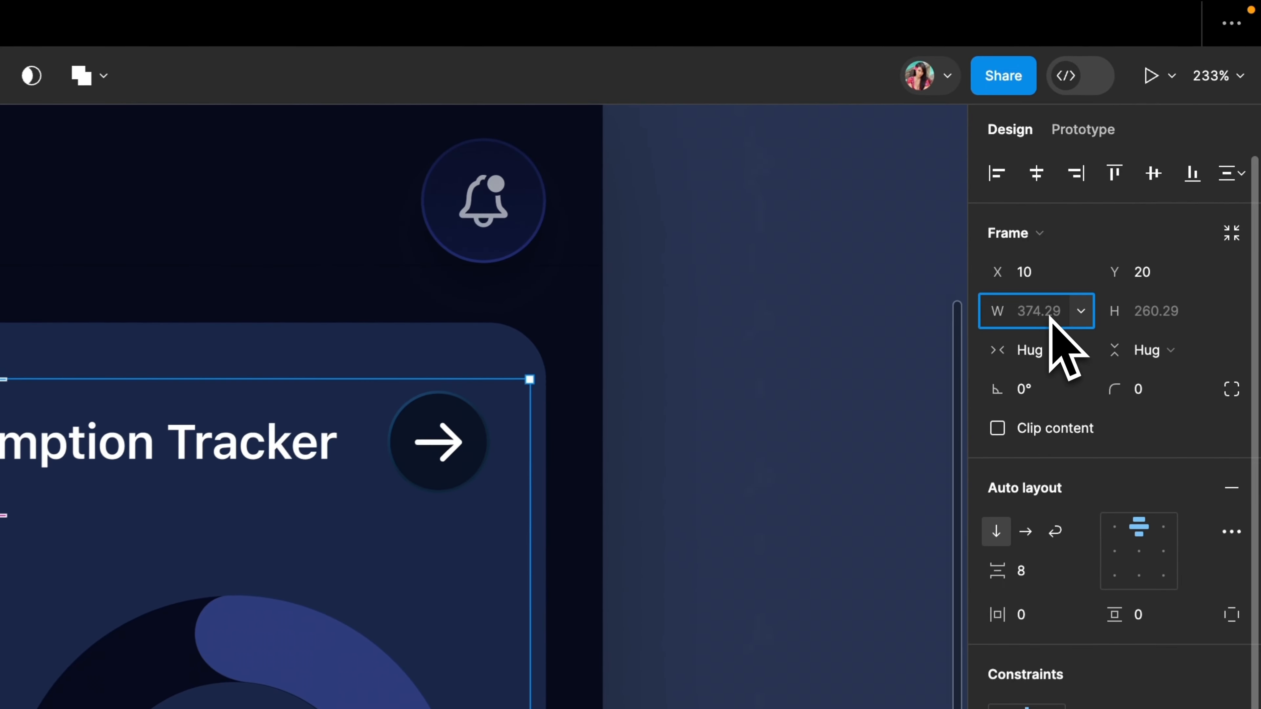
click(1052, 318)
text(390)
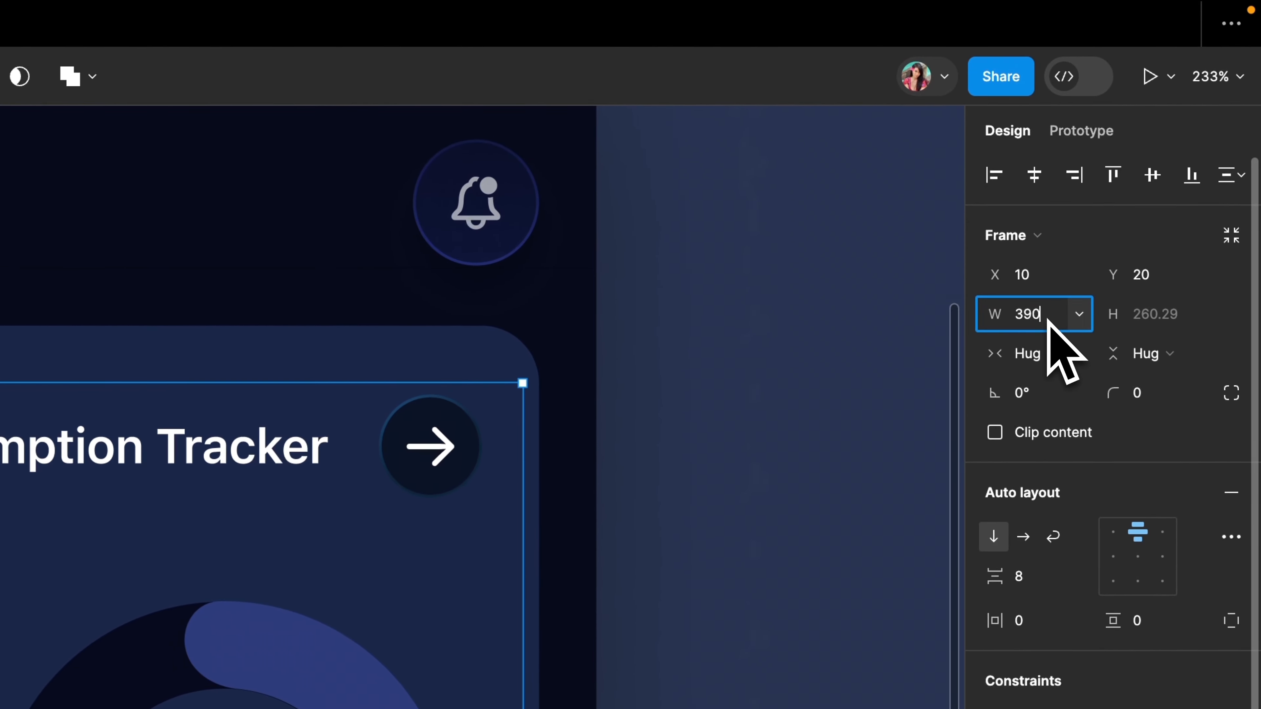
click(1041, 575)
text(16)
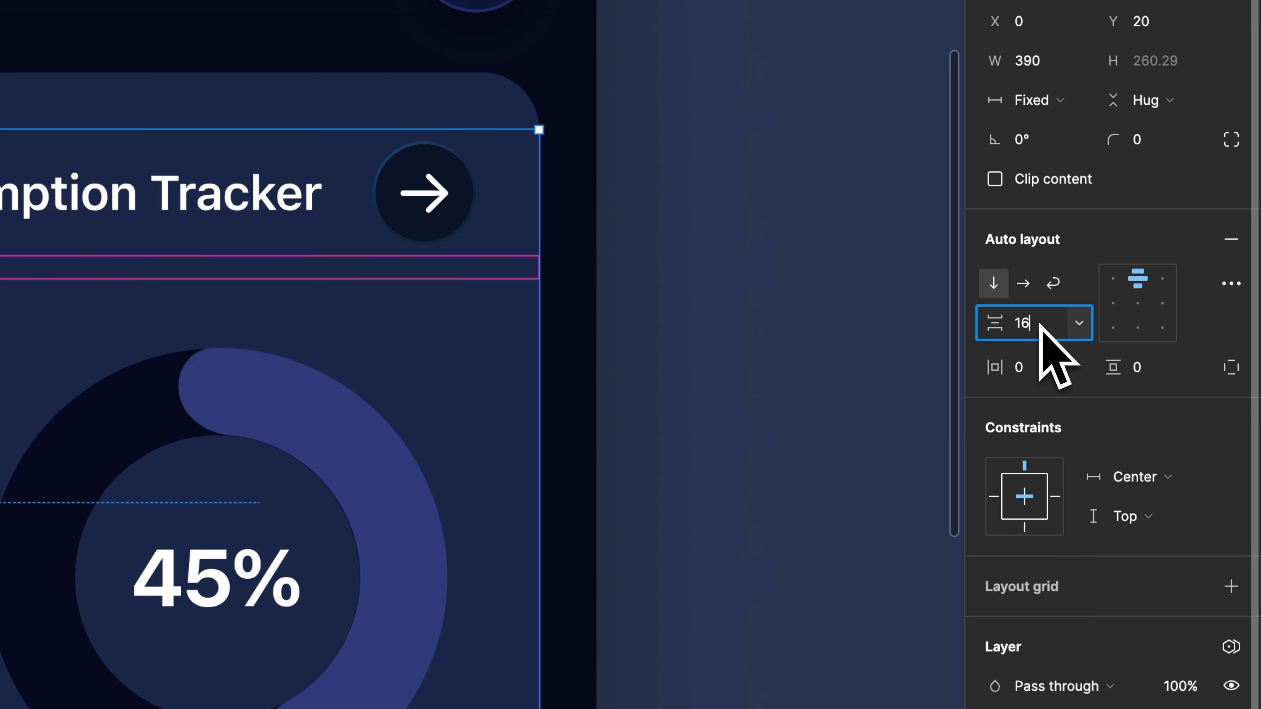
key(Return)
- Set the new frame's horizontal and vertical padding to 20 and align it to the top of the card
click(1039, 368)
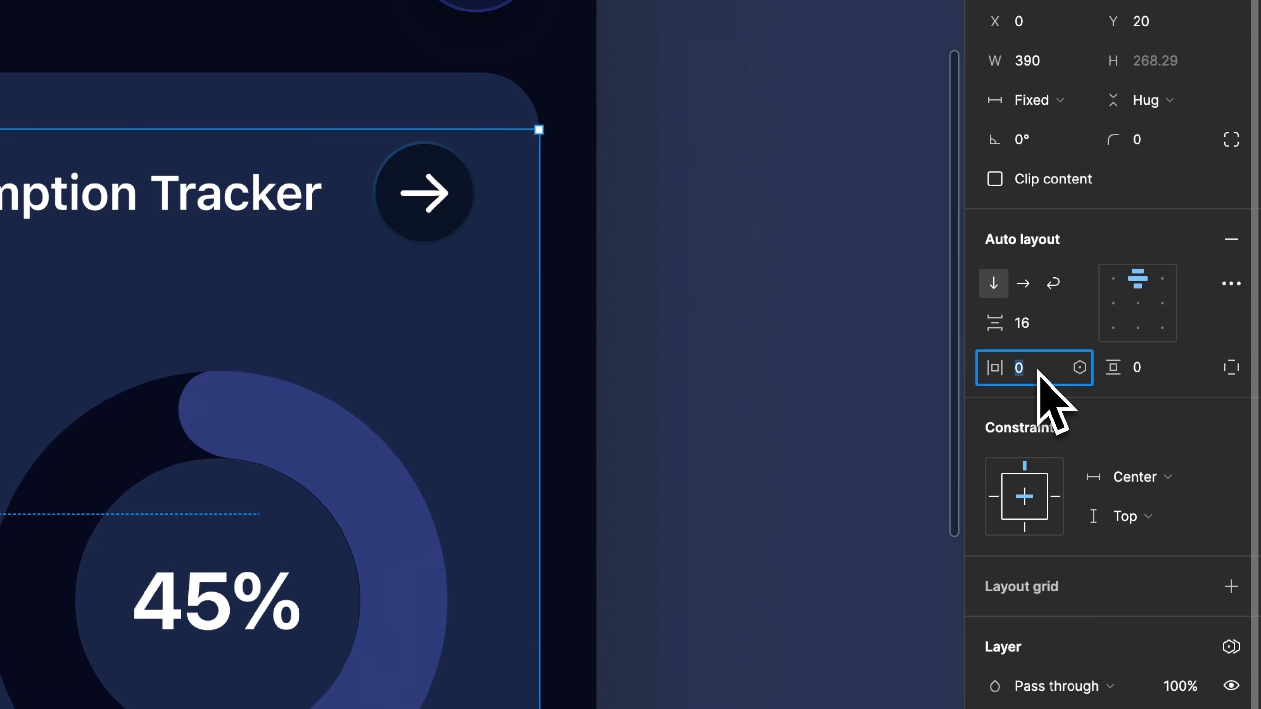
click(1161, 373)
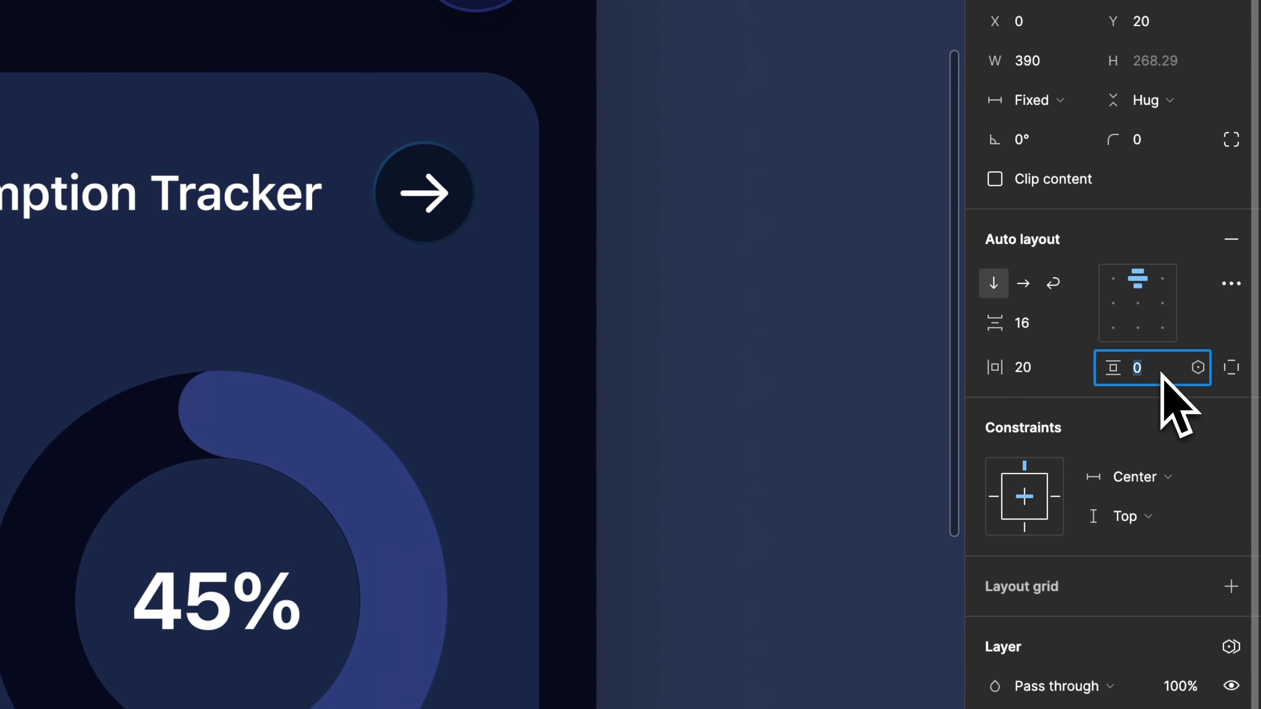
text(20)
key(Return)
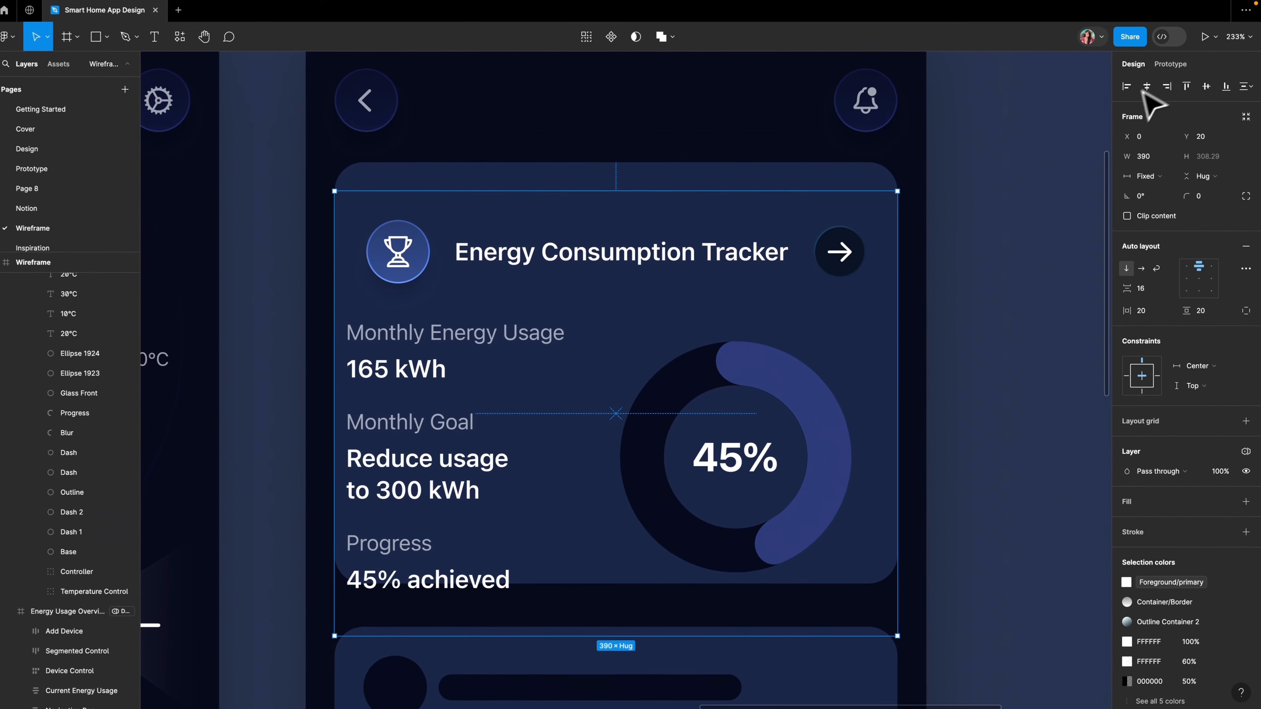
click(1187, 86)
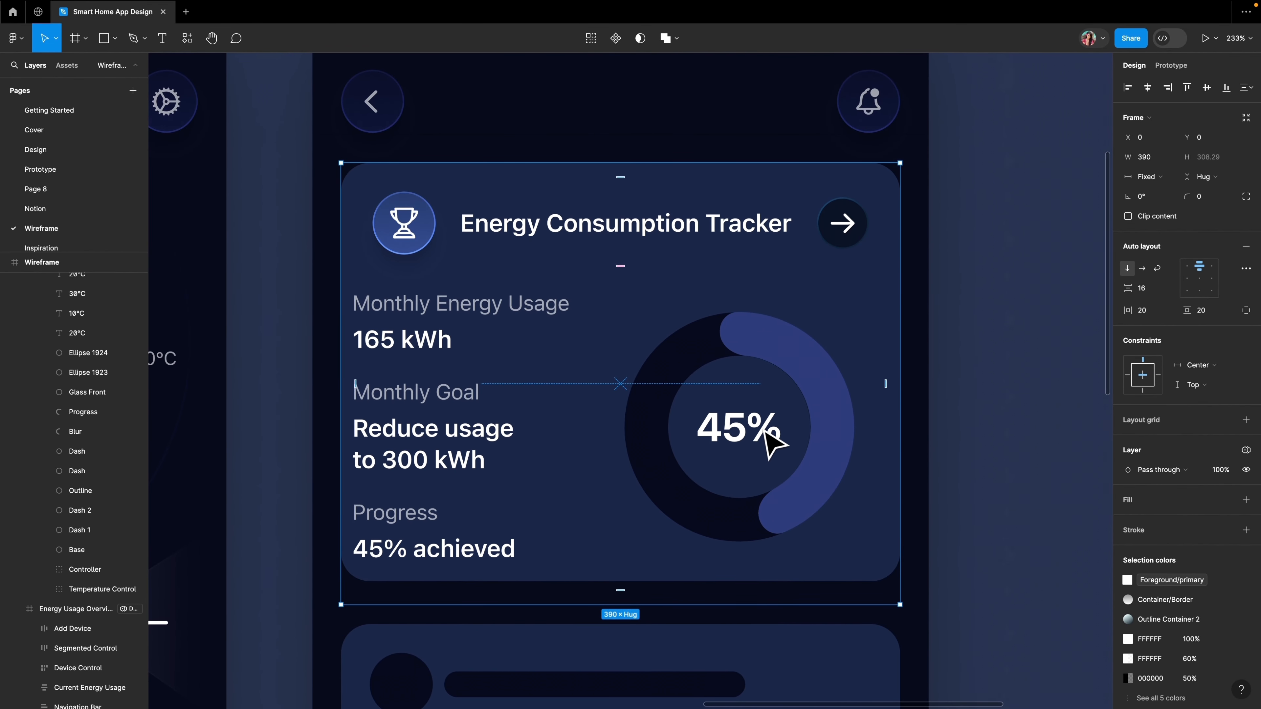
- Set the Title and Navigation row's width to Fill container and its item gap to Auto
click(531, 219)
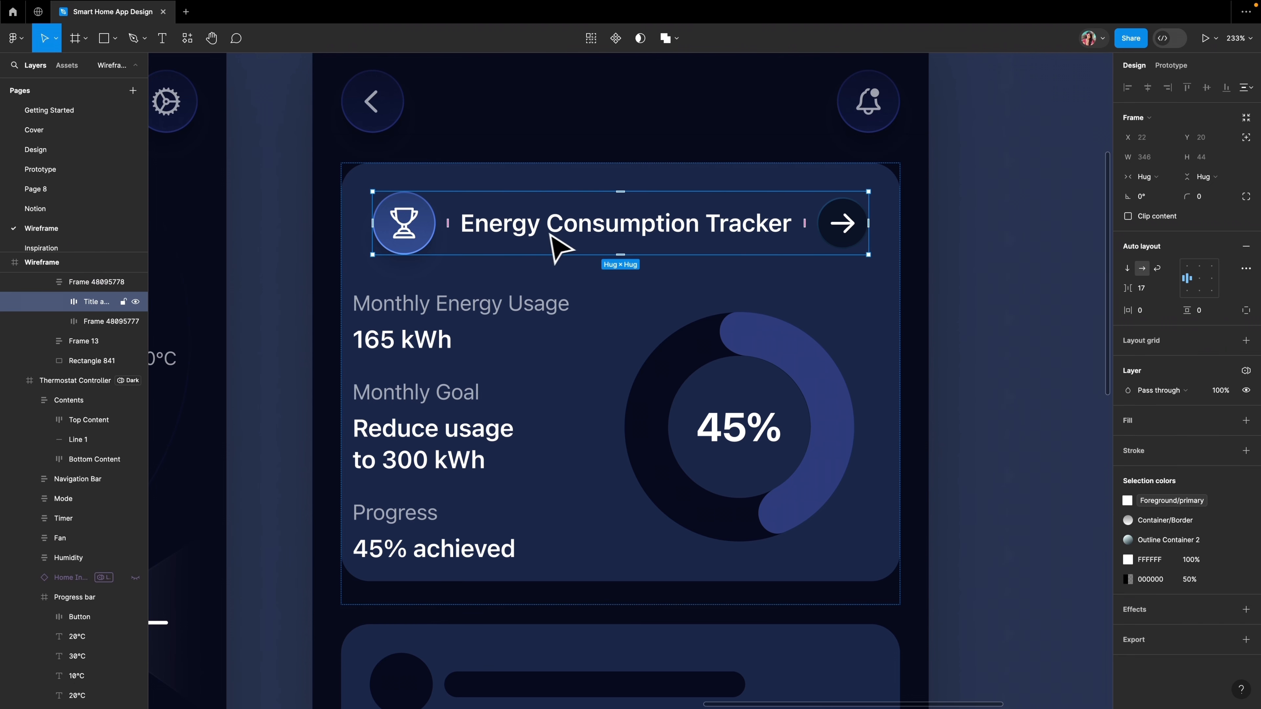
click(1156, 177)
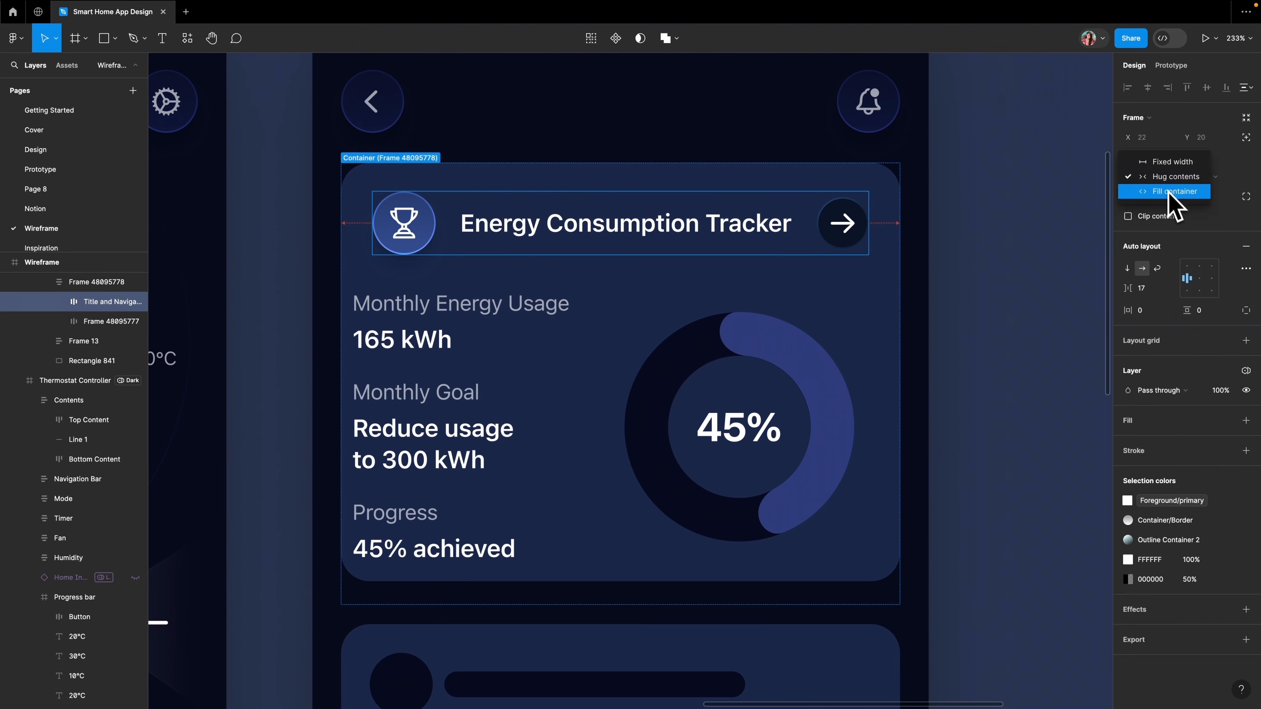
click(1168, 195)
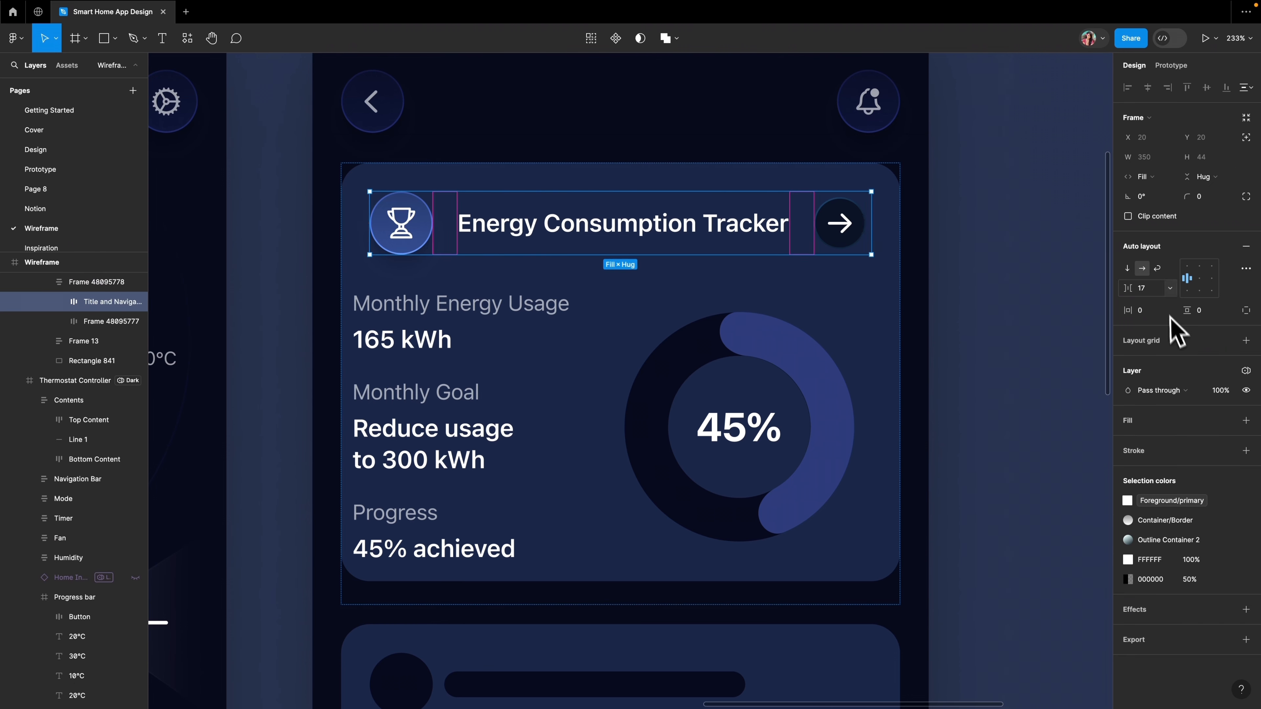
click(1170, 289)
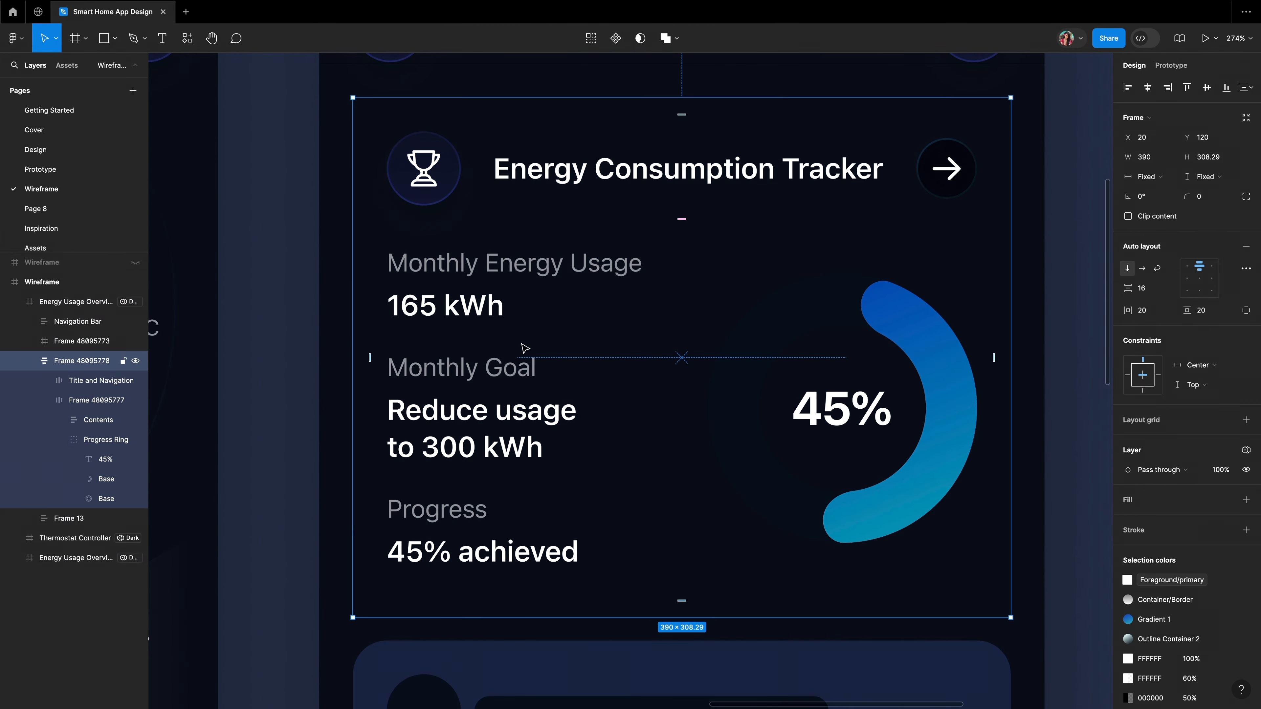
- Style the tracker card frame with the Container 1 fill, the Outline 1 stroke and a corner radius of 20
click(1227, 501)
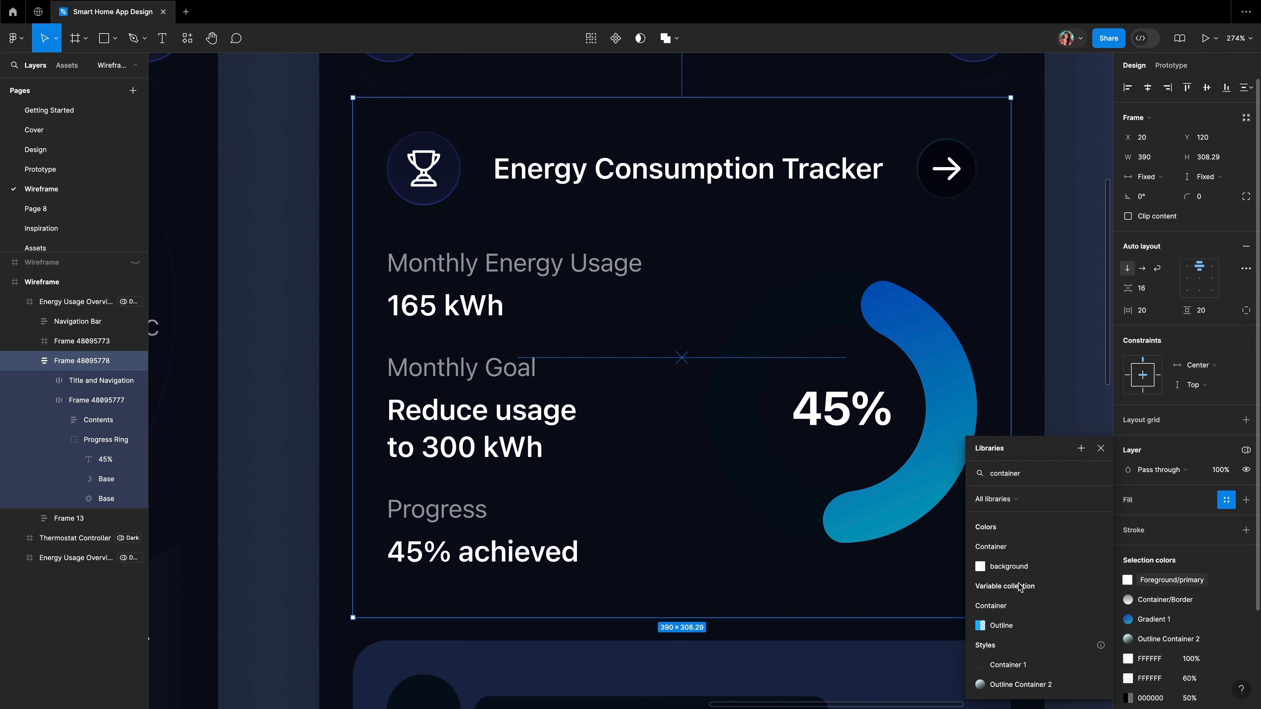
click(991, 590)
click(1226, 530)
text(outline contain)
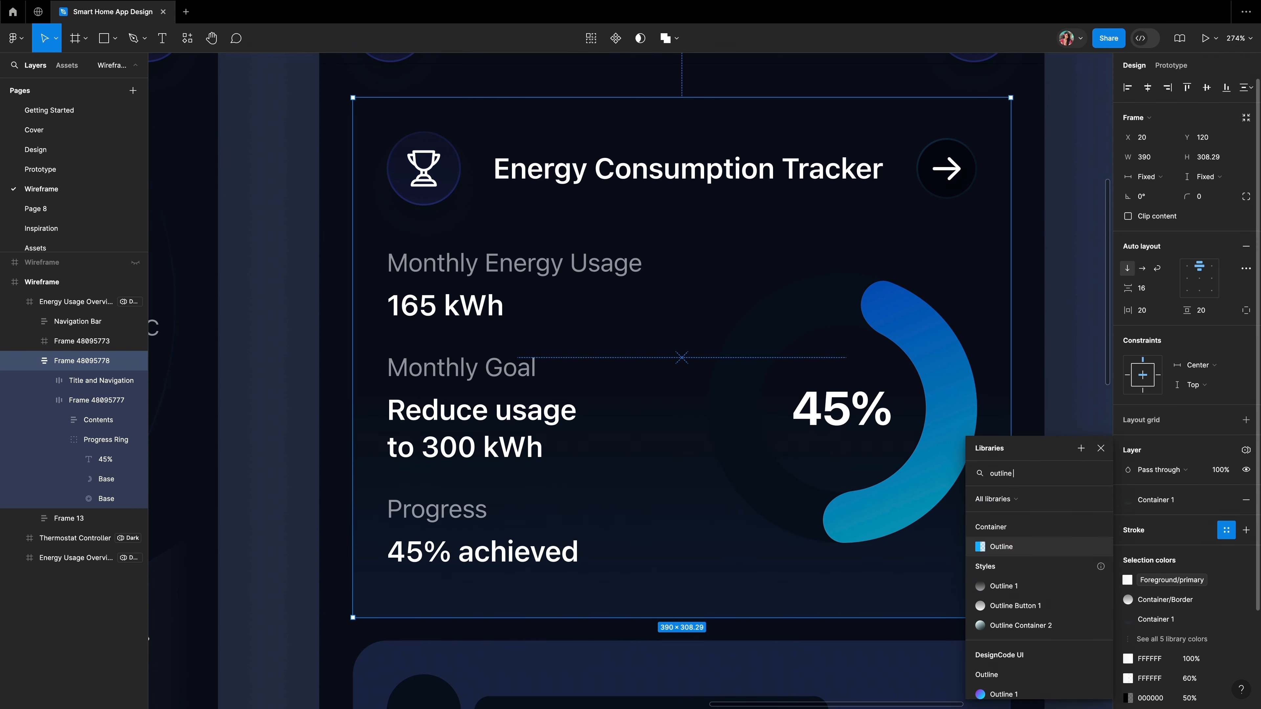
key(BackSpace)
key(BackSpace)
key(BackSpace)
key(BackSpace)
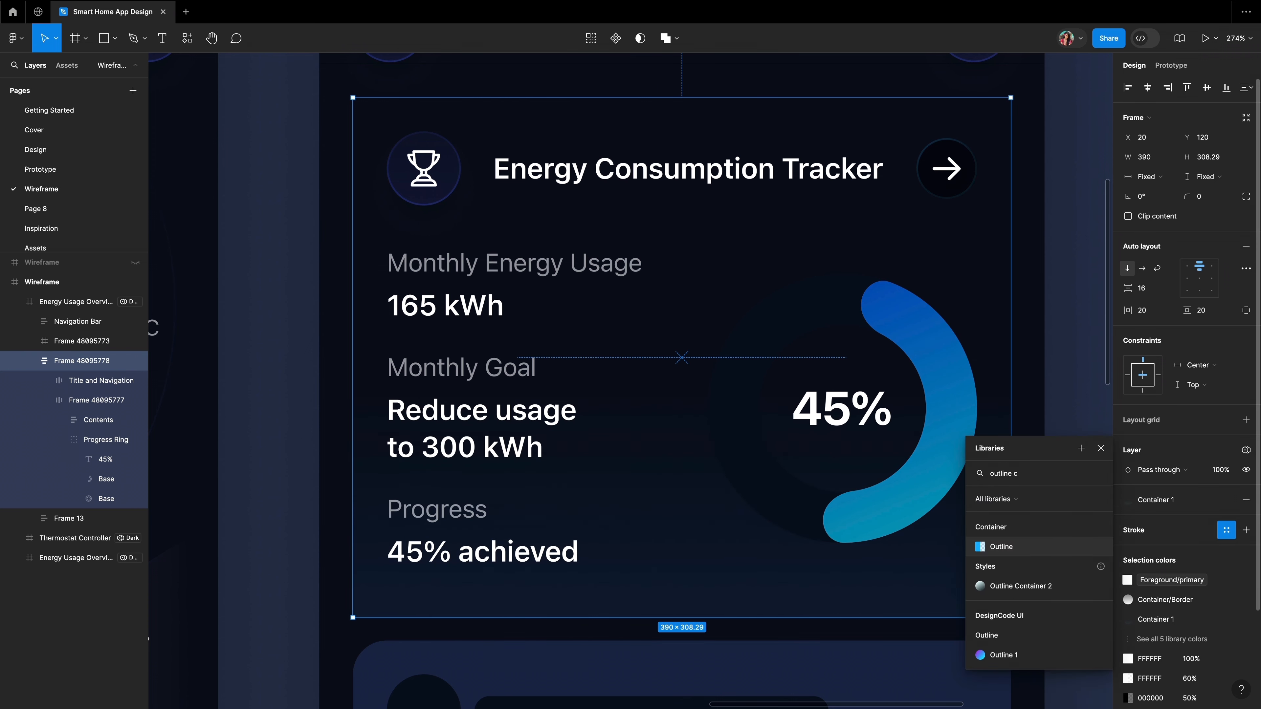
click(1017, 589)
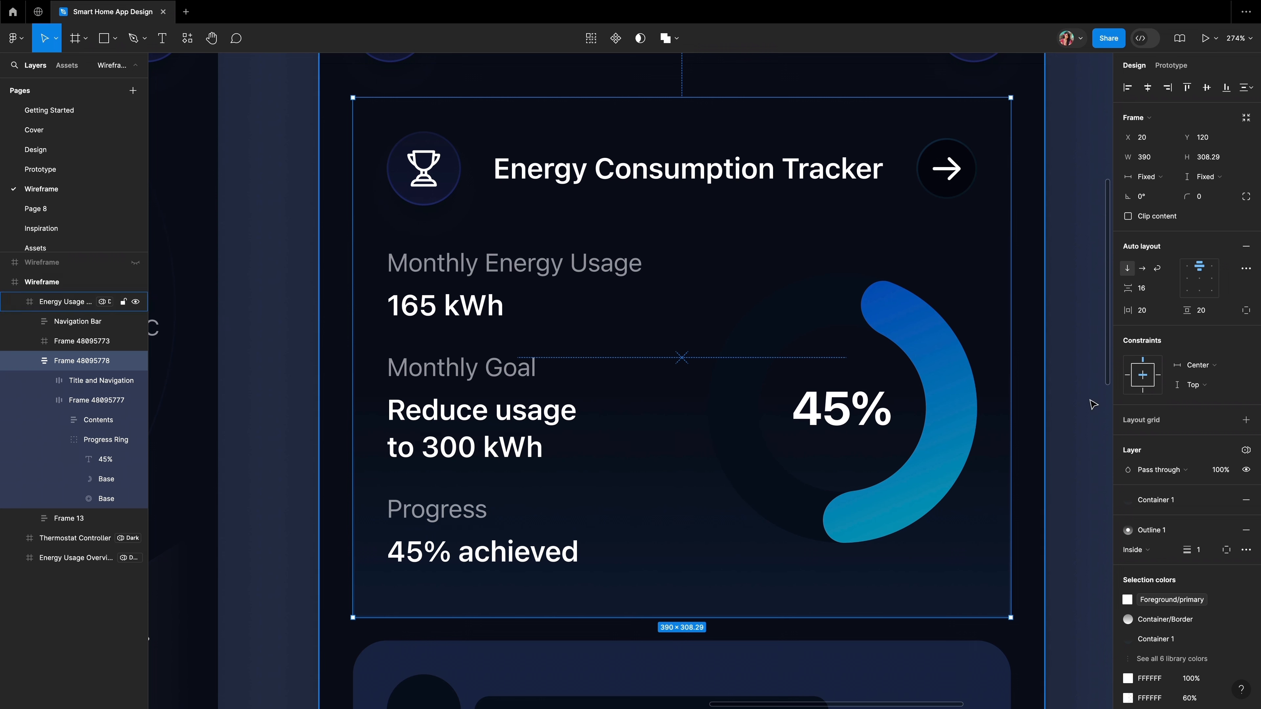
text(20)
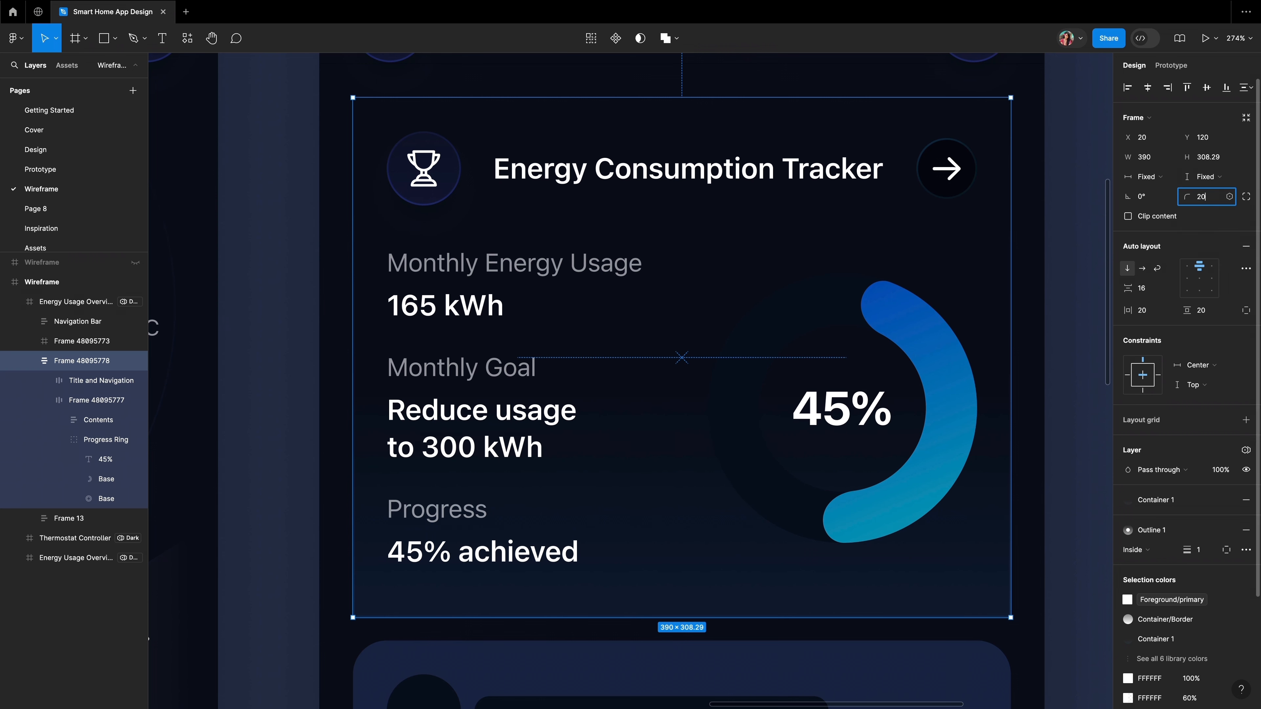
key(Return)
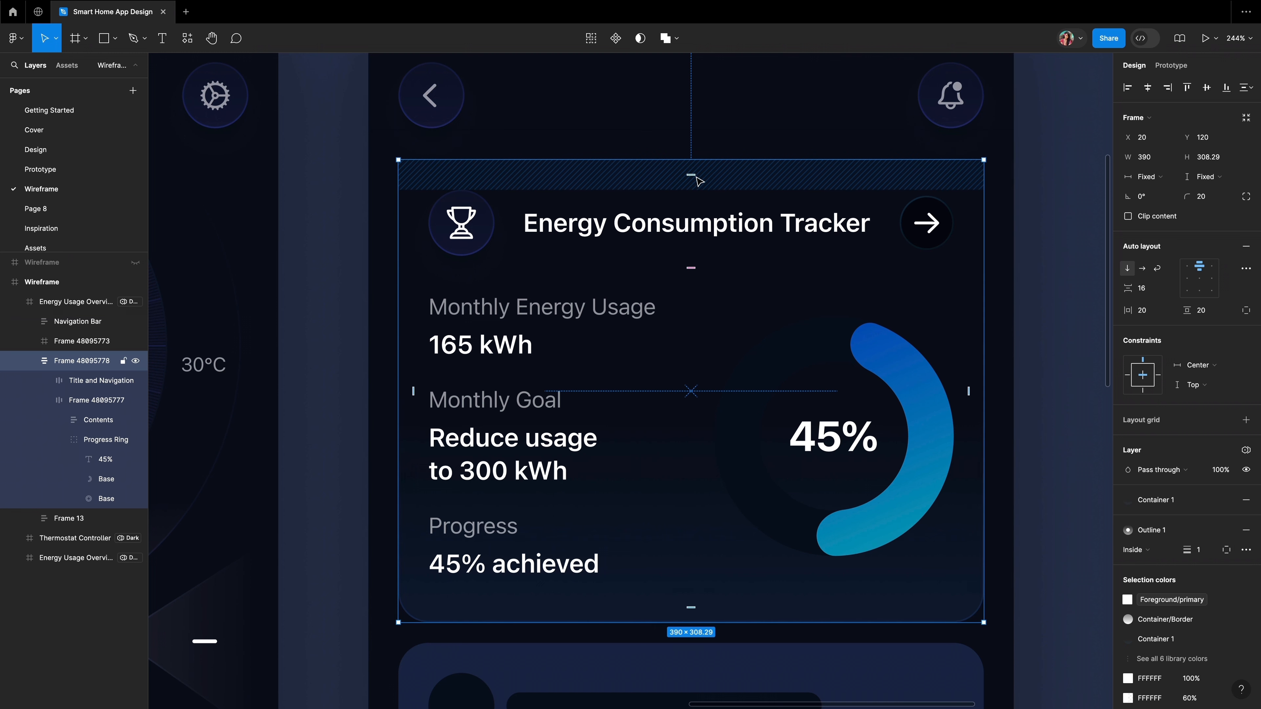
- Set the Contents text column's height to Fill container with an Auto gap between its blocks
click(437, 367)
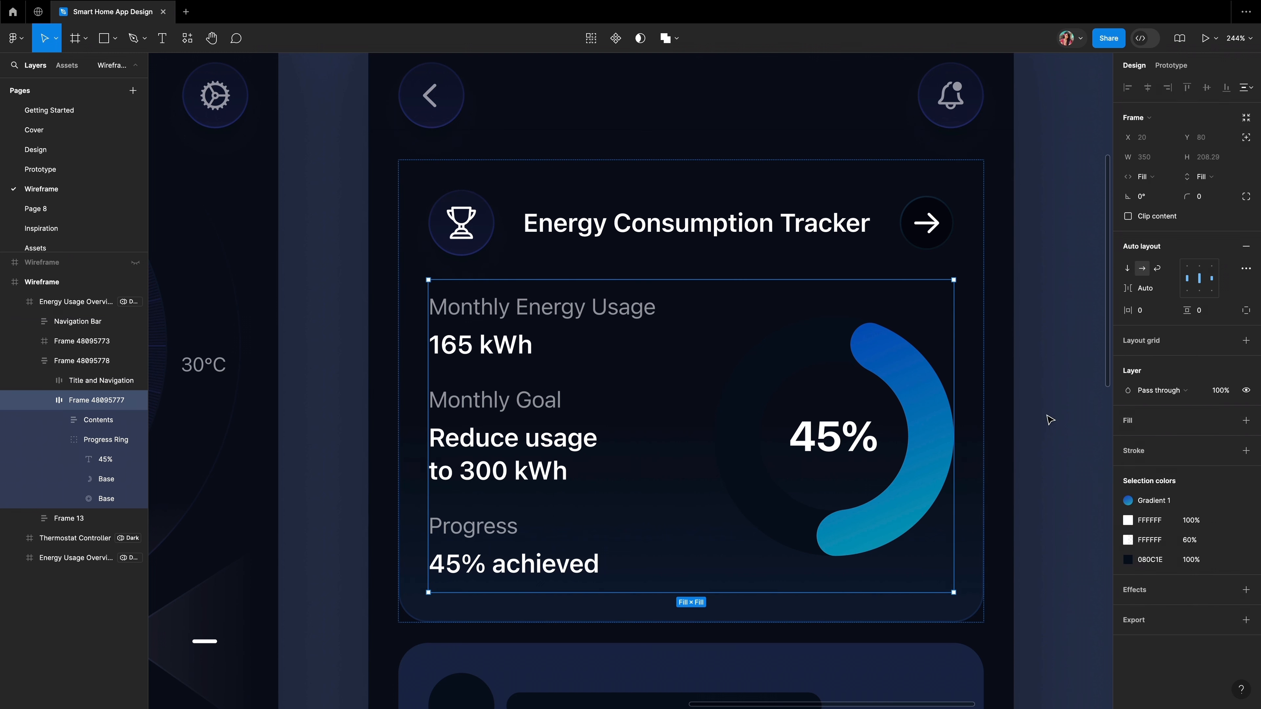
click(519, 447)
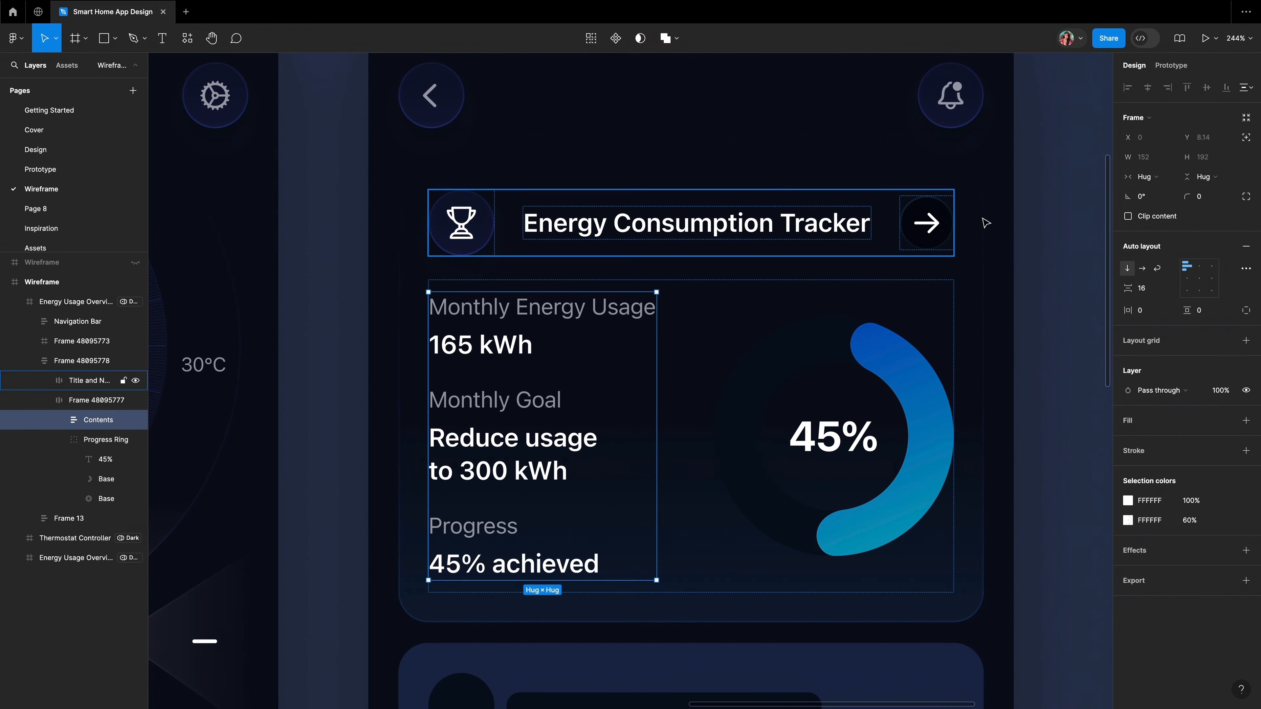
click(1211, 177)
click(1218, 192)
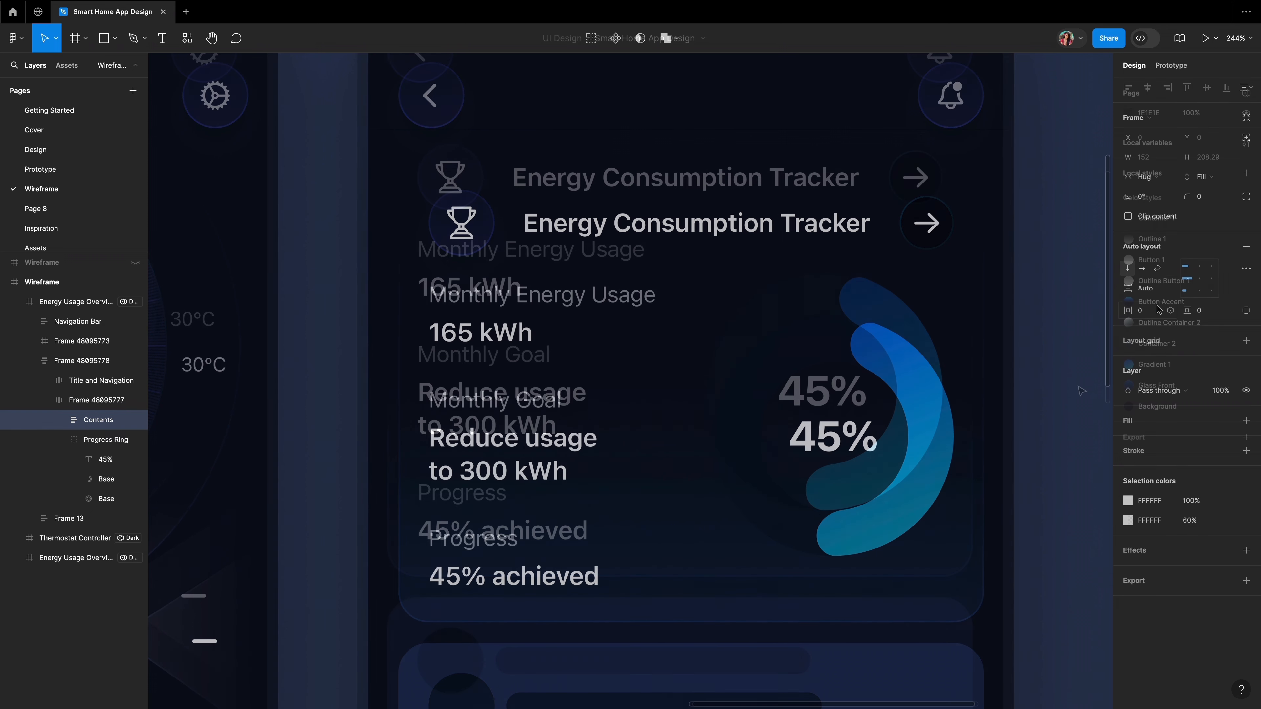
- Change the progress ring's base fill to black 000000
scroll(1080, 389, left, 1)
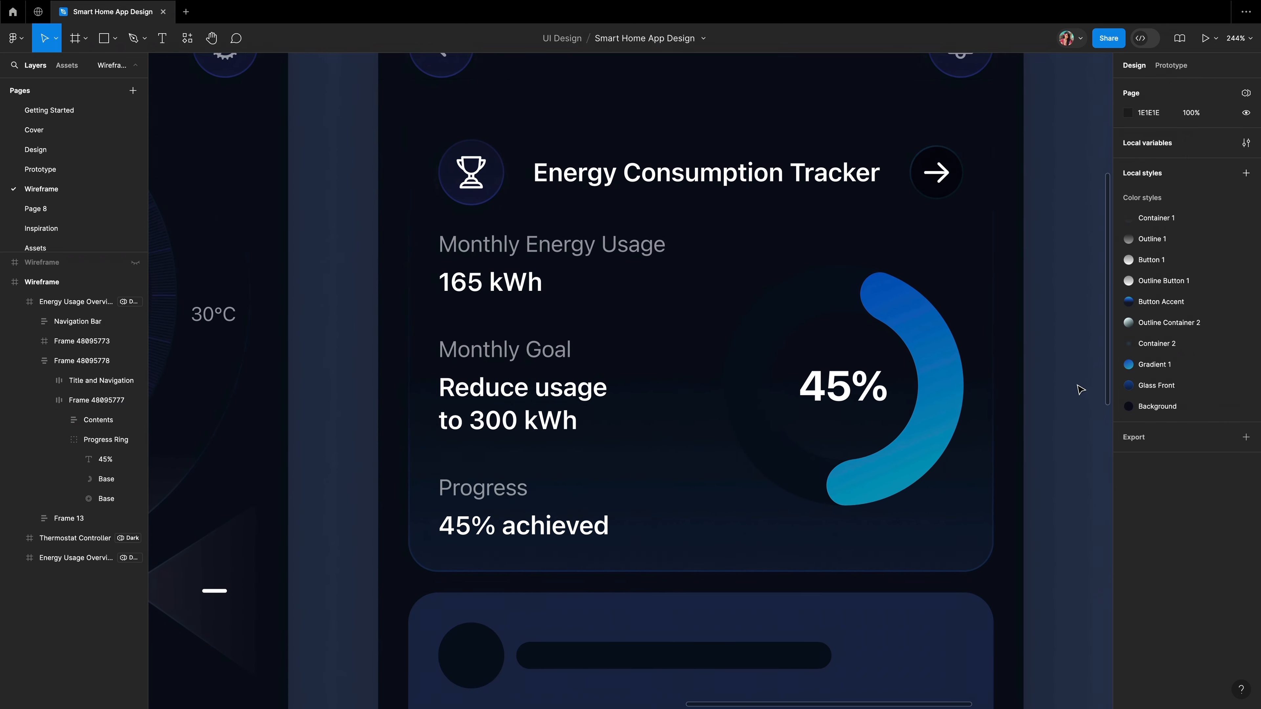
click(814, 304)
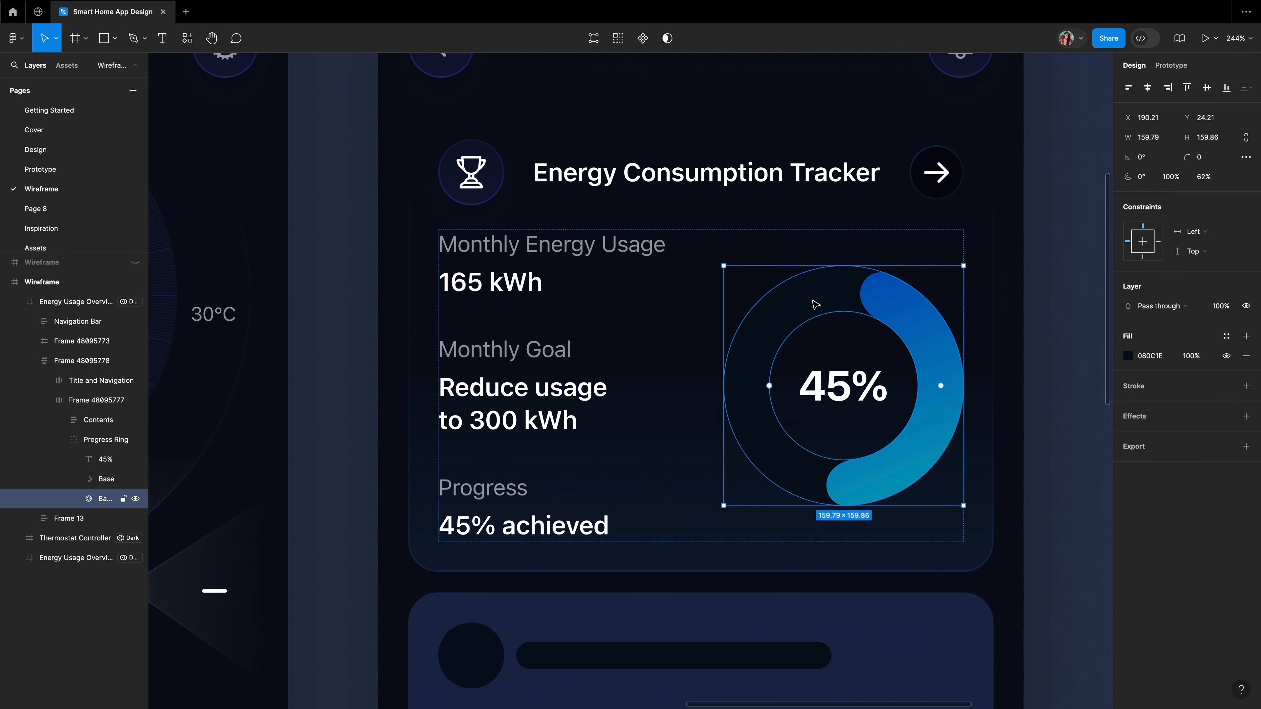
click(1129, 356)
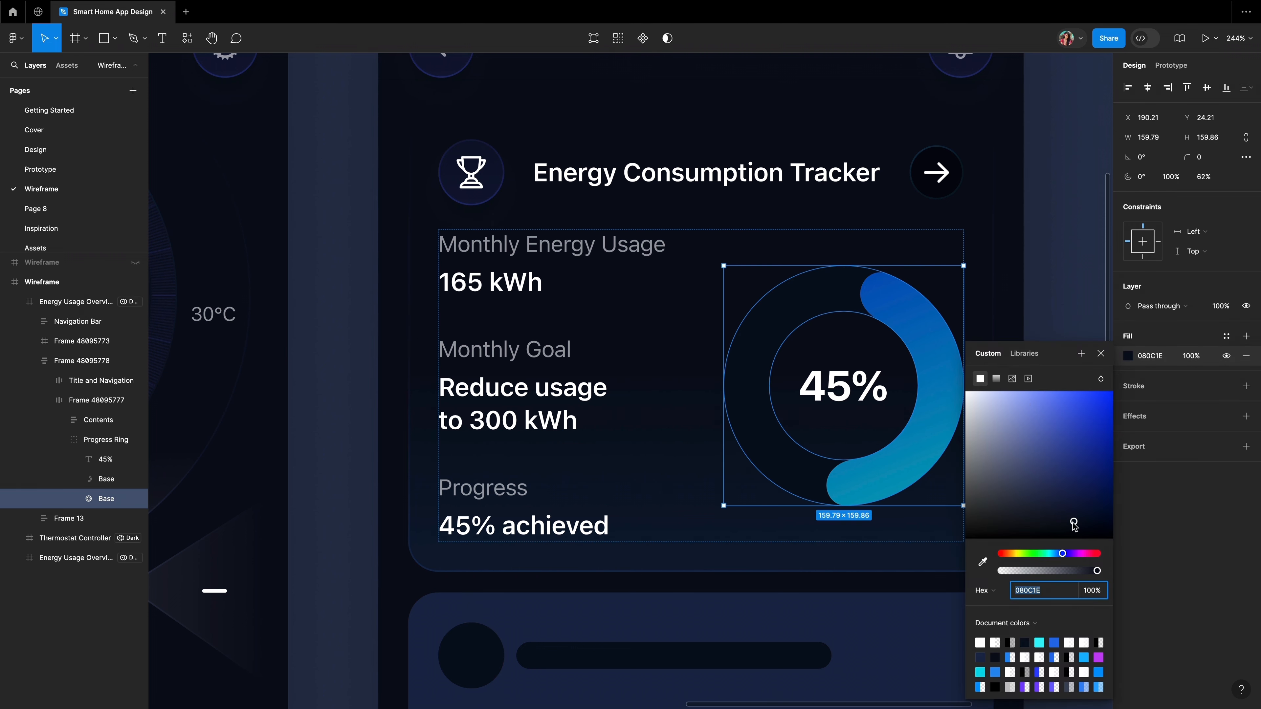
drag(1074, 525, 946, 566)
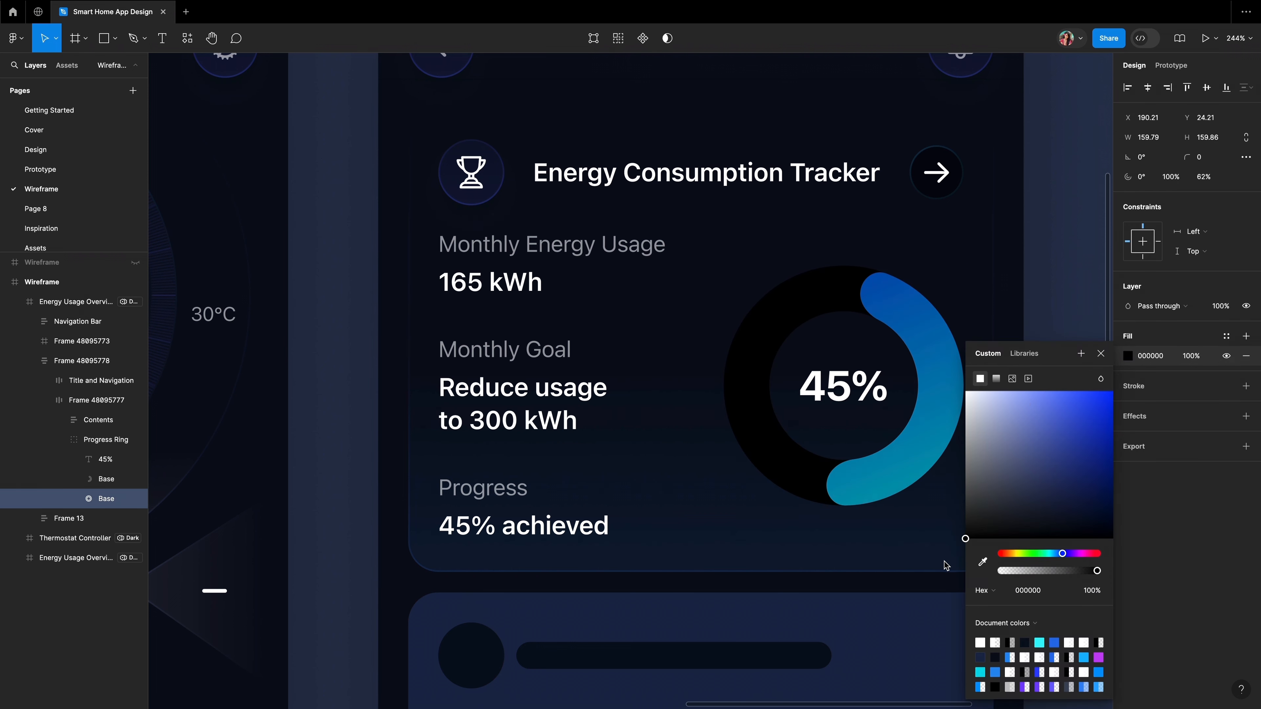
click(1101, 354)
click(1083, 390)
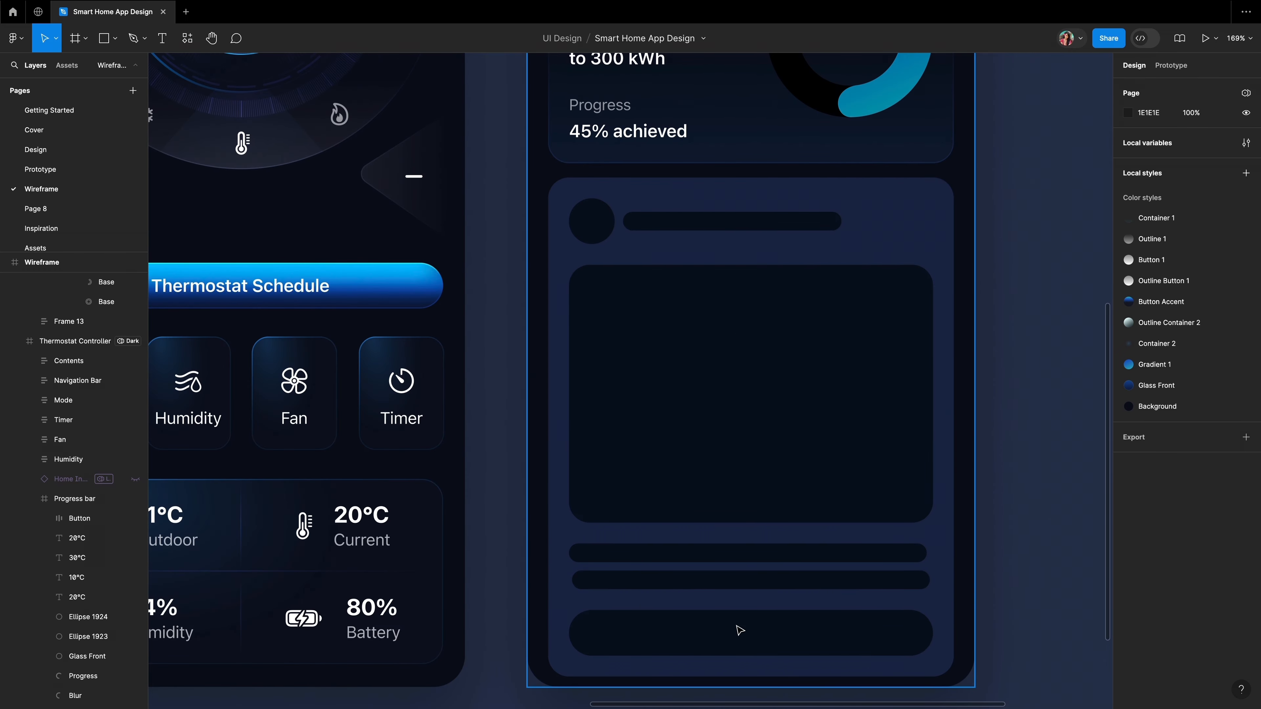
- Copy the tracker card's title row and replace the second card's placeholder title row with it
scroll(740, 629, up, 7)
double_click(676, 216)
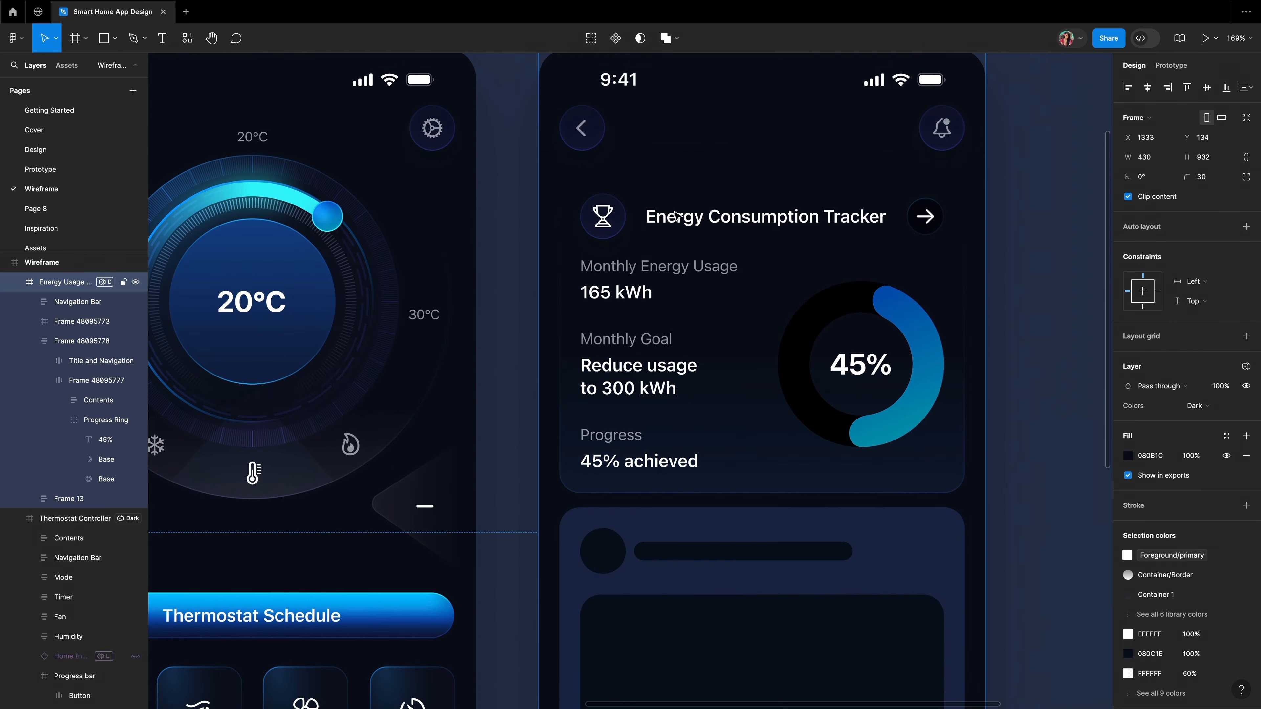
right_click(676, 215)
click(692, 220)
super+click(611, 564)
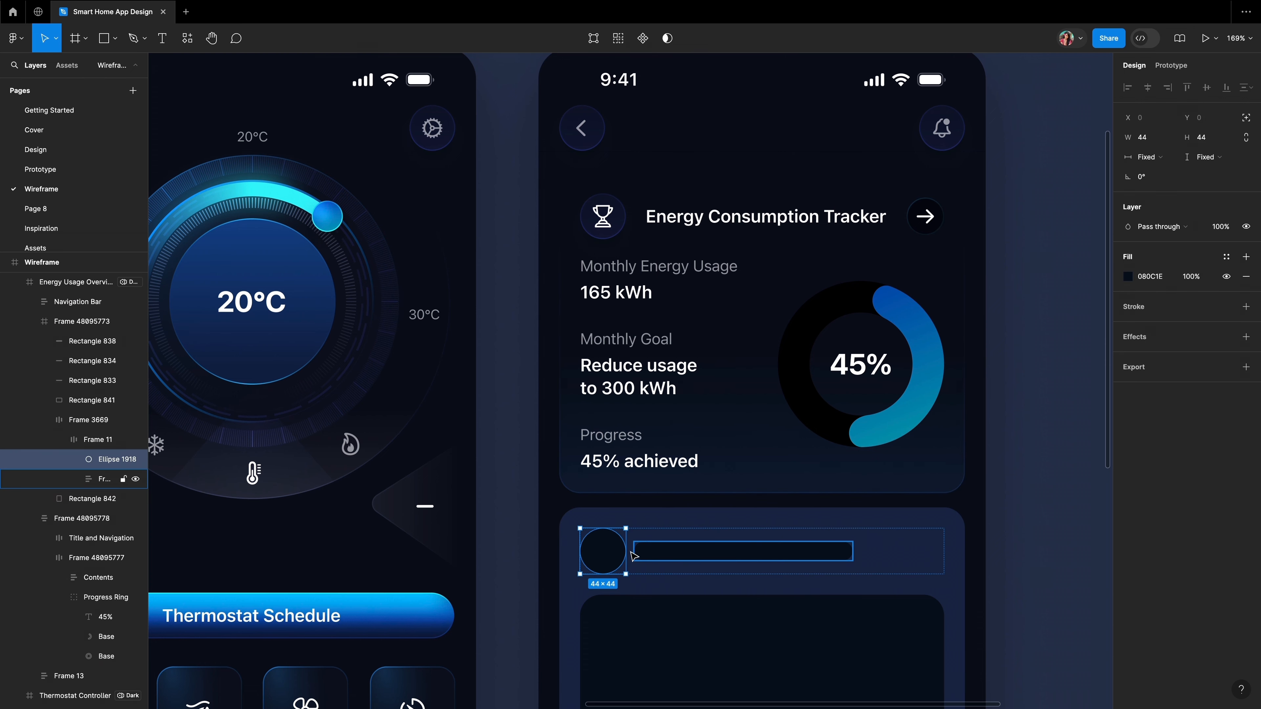
click(600, 563)
right_click(600, 563)
click(645, 343)
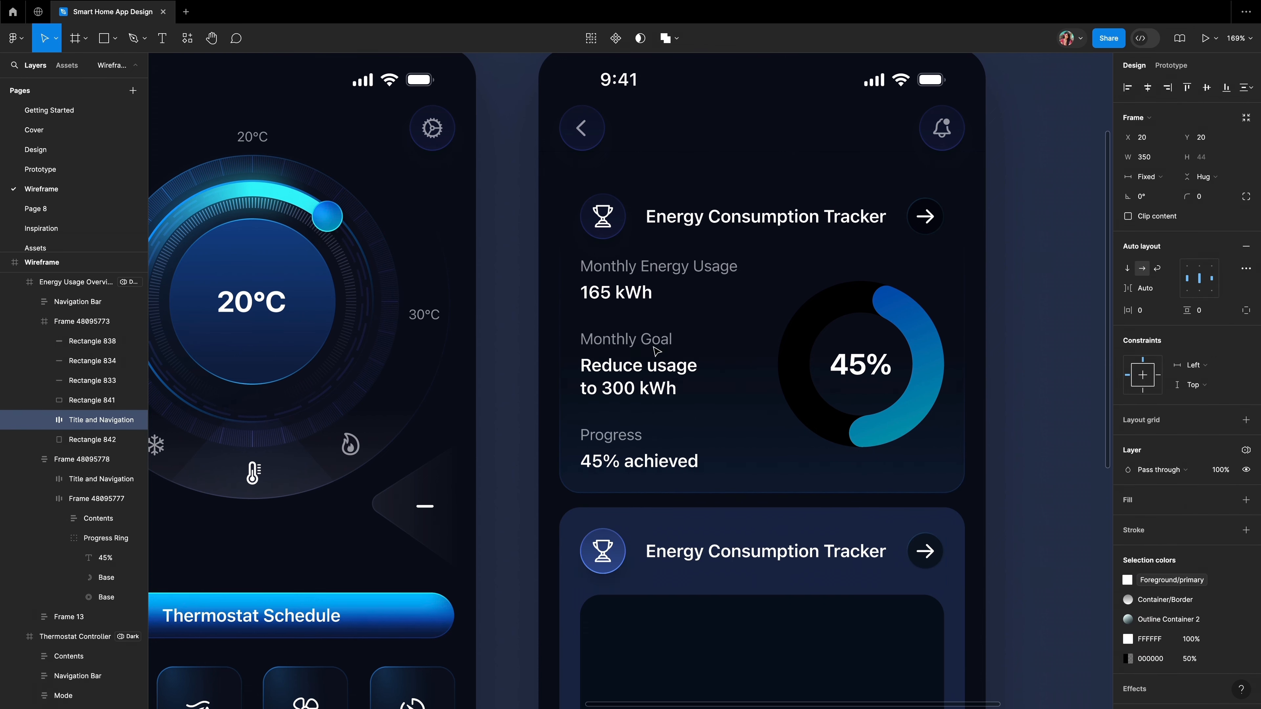
- Copy the Thermostat Schedule button and replace the rounded placeholder at the bottom of the second card with it
scroll(667, 456, down, 4)
scroll(667, 455, down, 5)
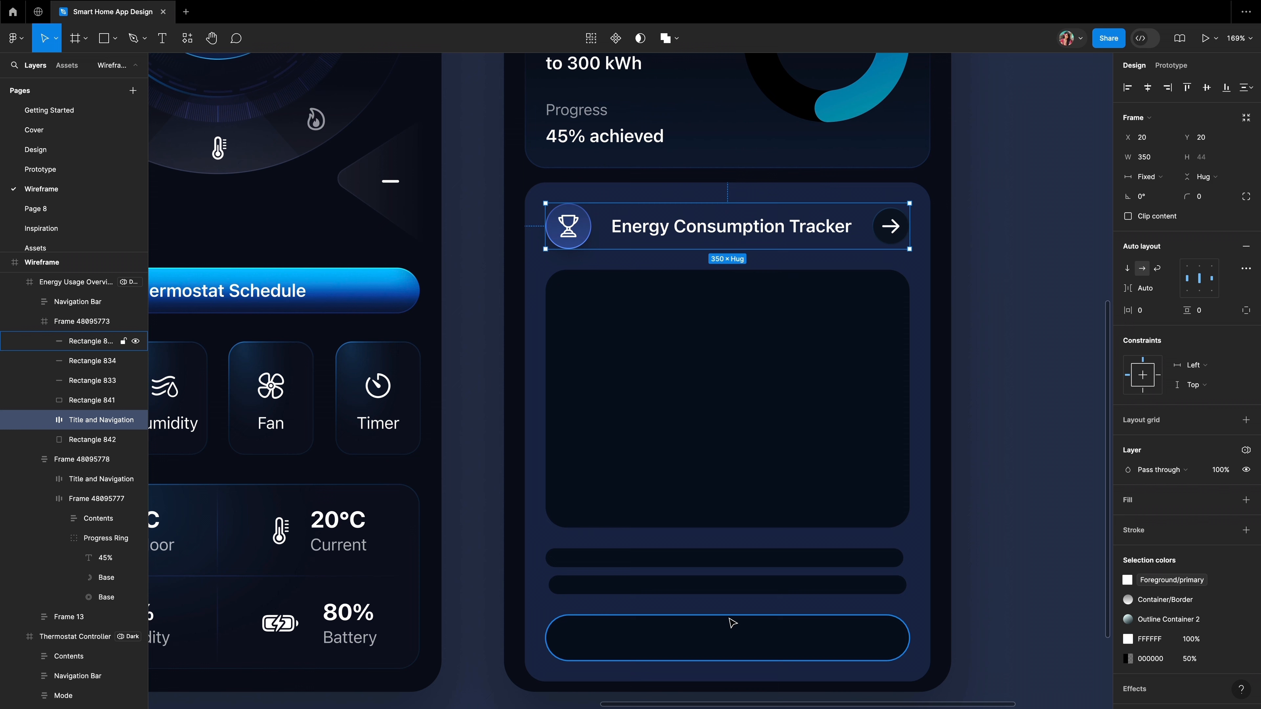
scroll(667, 450, left, 3)
click(469, 283)
right_click(469, 282)
click(472, 288)
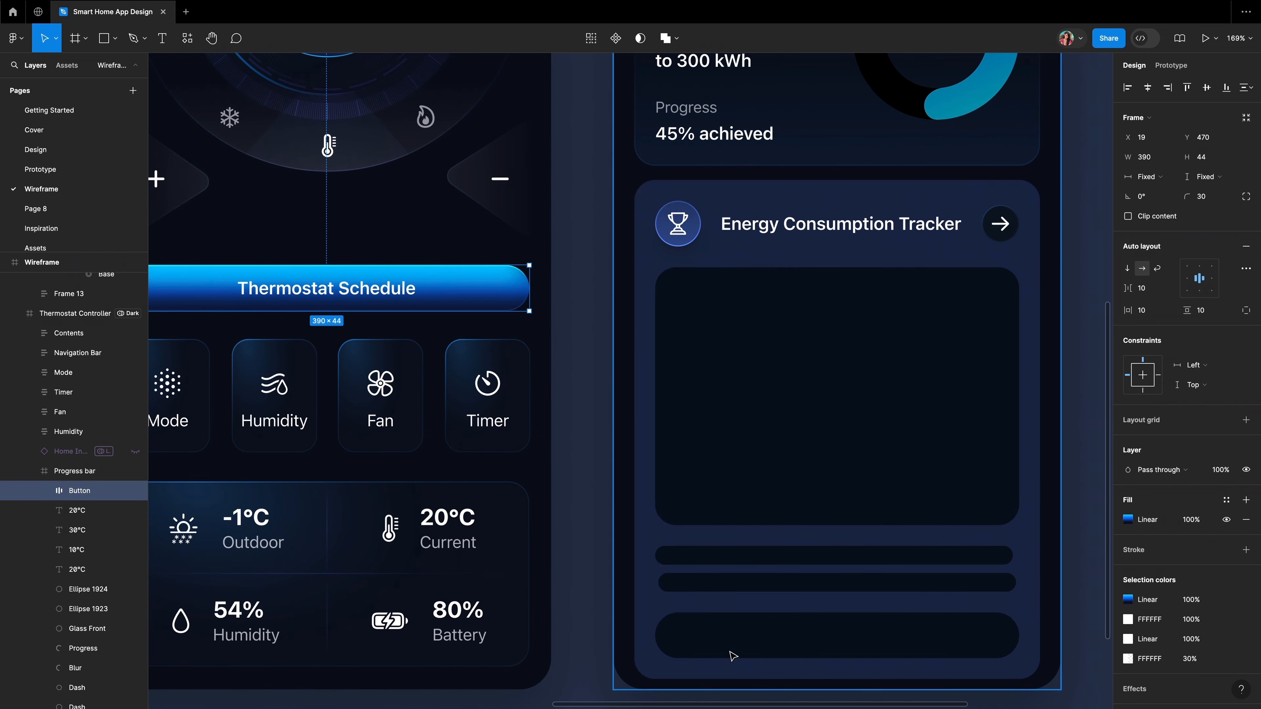
click(721, 645)
right_click(721, 645)
click(765, 373)
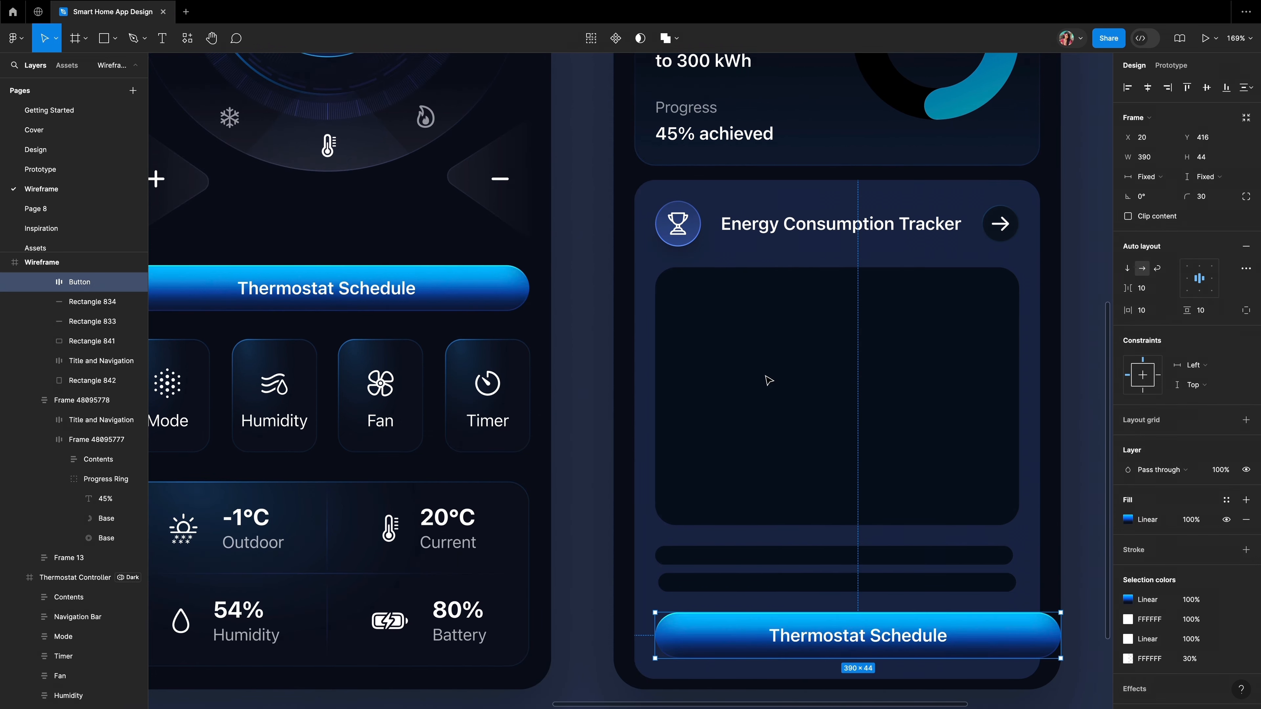
- Narrow the bottom button to the card's inner width and change the card title to "Energy Consumption Statistics"
click(1149, 160)
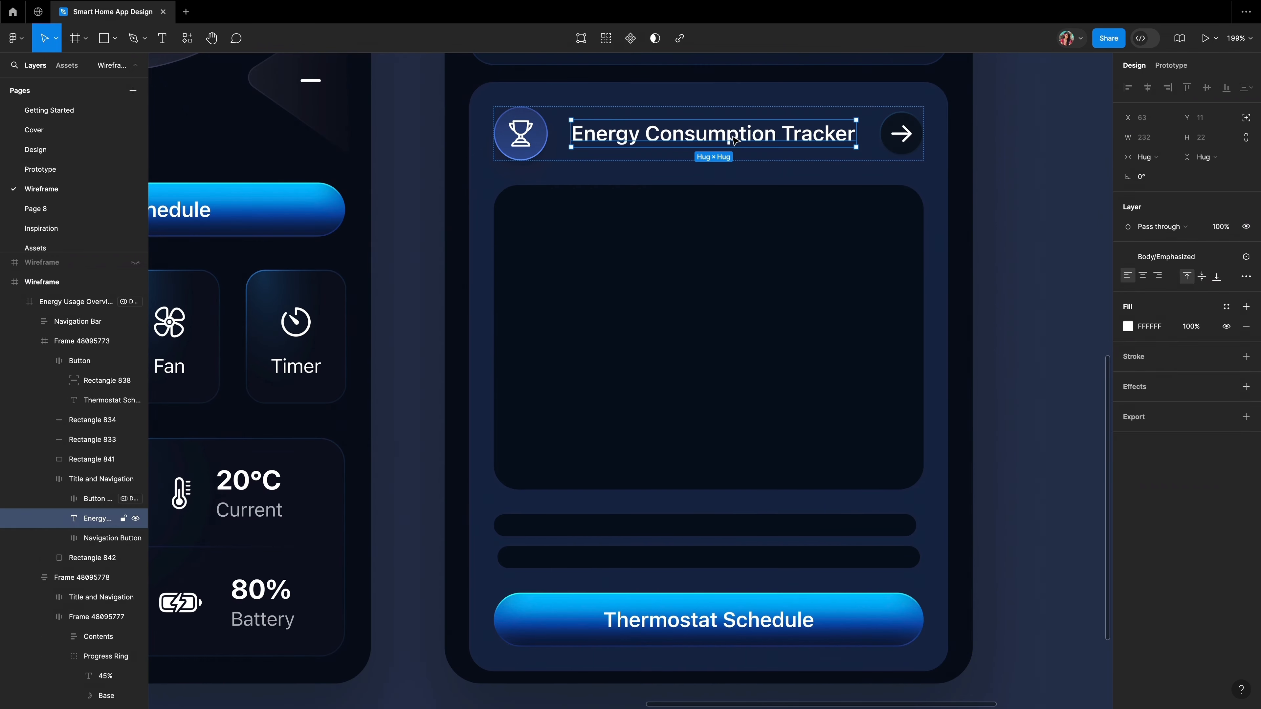
double_click(732, 135)
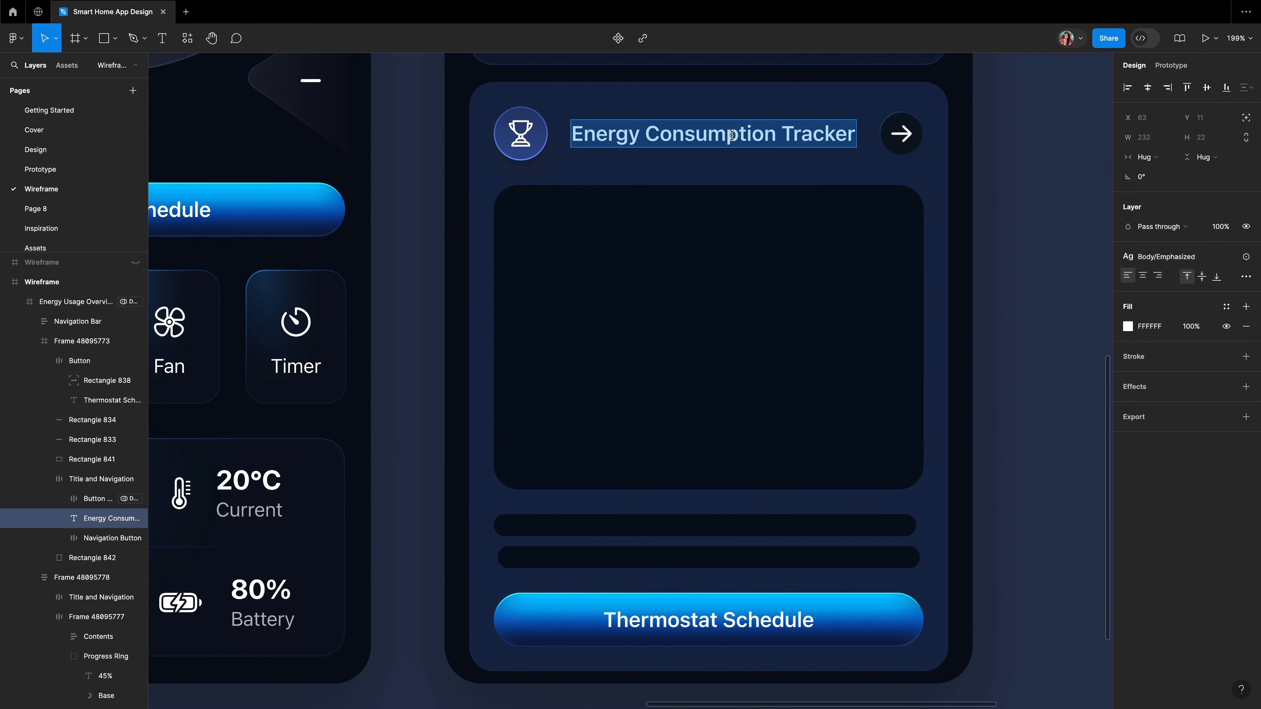
drag(781, 135, 855, 135)
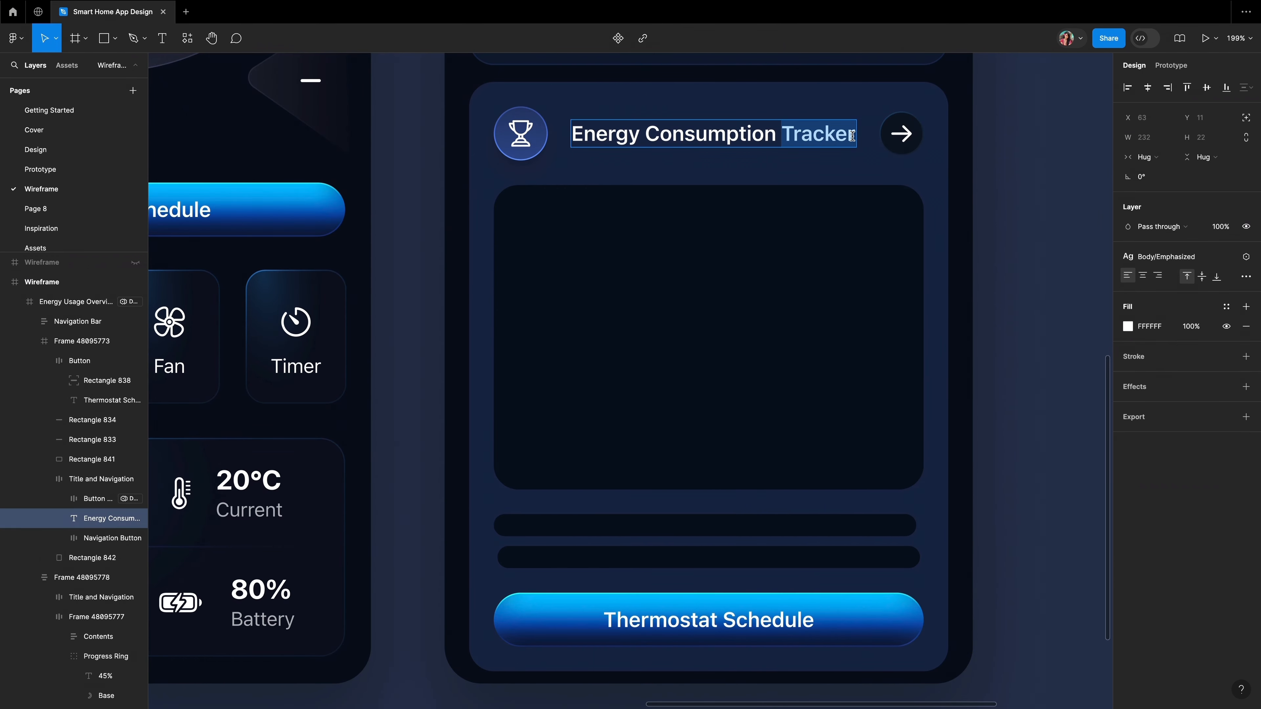
text(Stat)
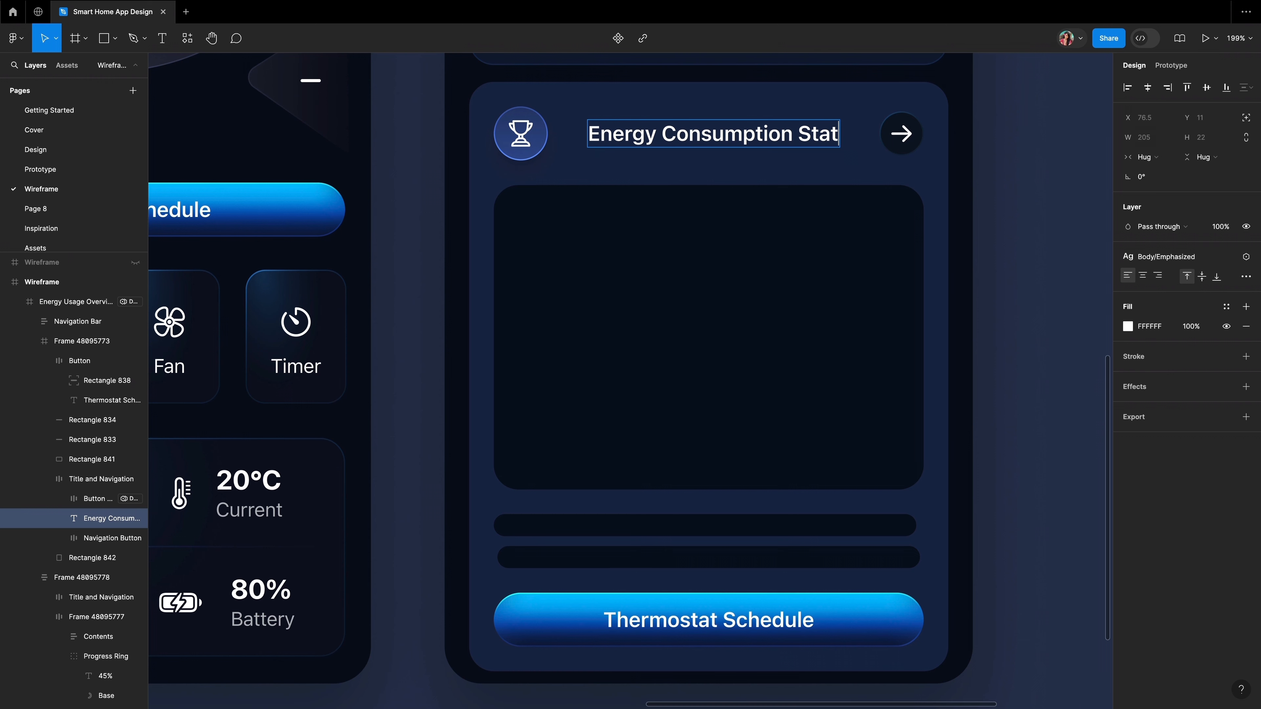
text(istics)
- Delete the arrow navigation button from the Energy Consumption Statistics title row
click(918, 132)
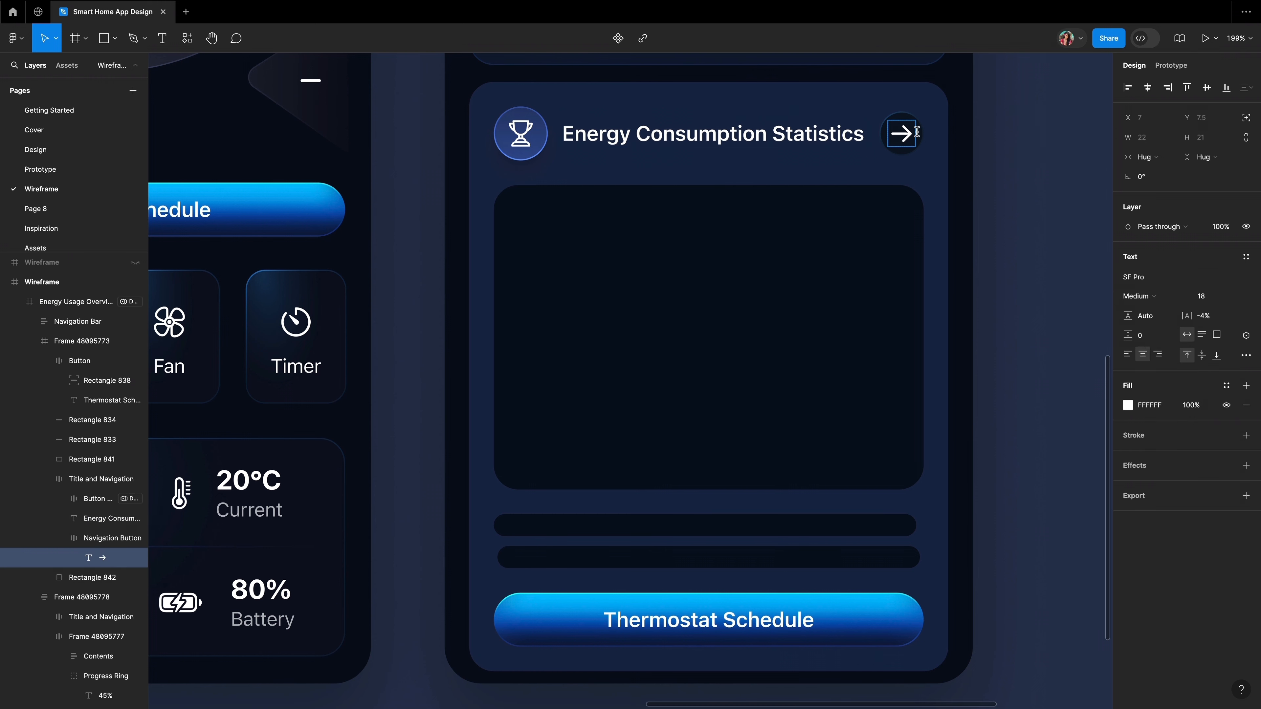
click(906, 114)
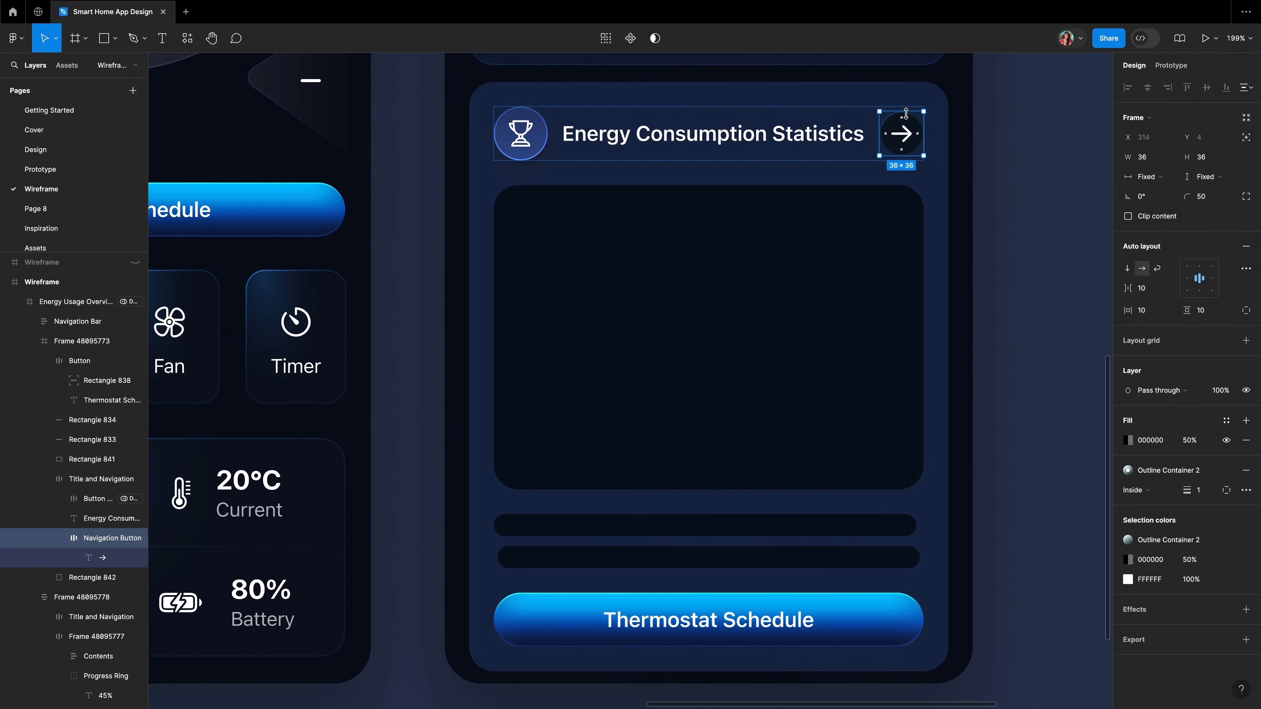
key(Delete)
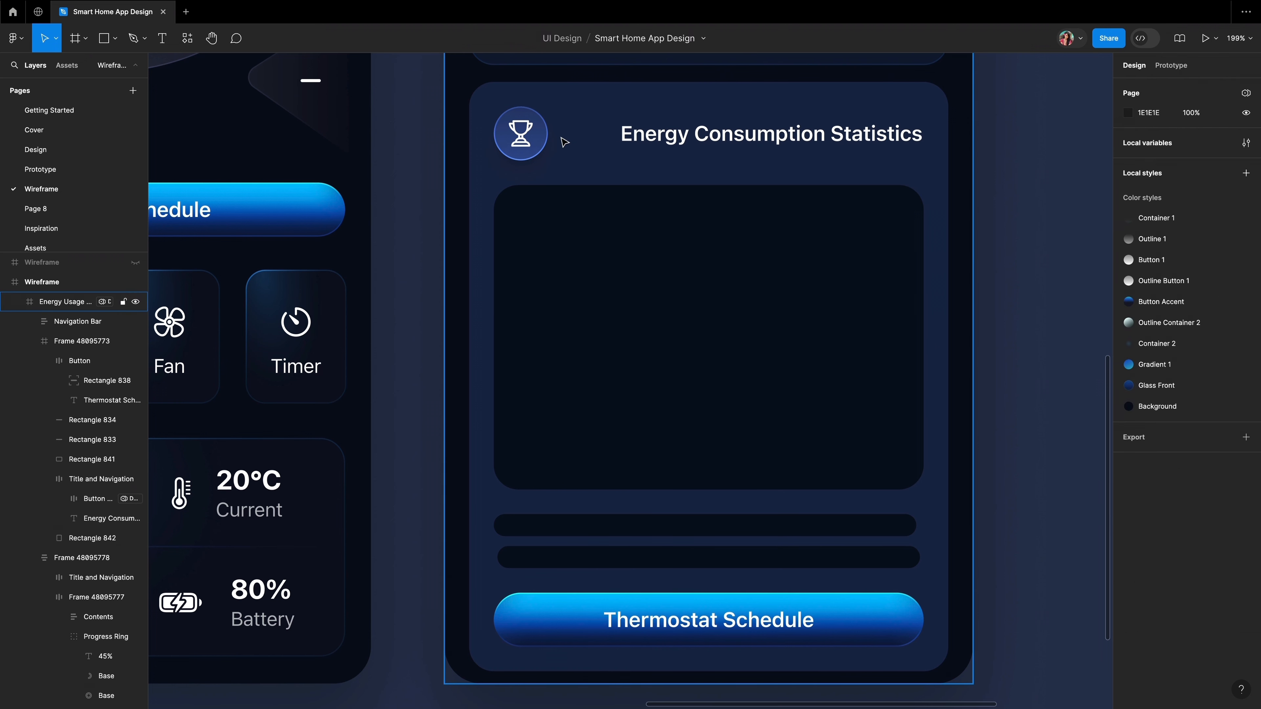
- Set the title row's horizontal gap to 16 between the trophy icon and the title
click(673, 139)
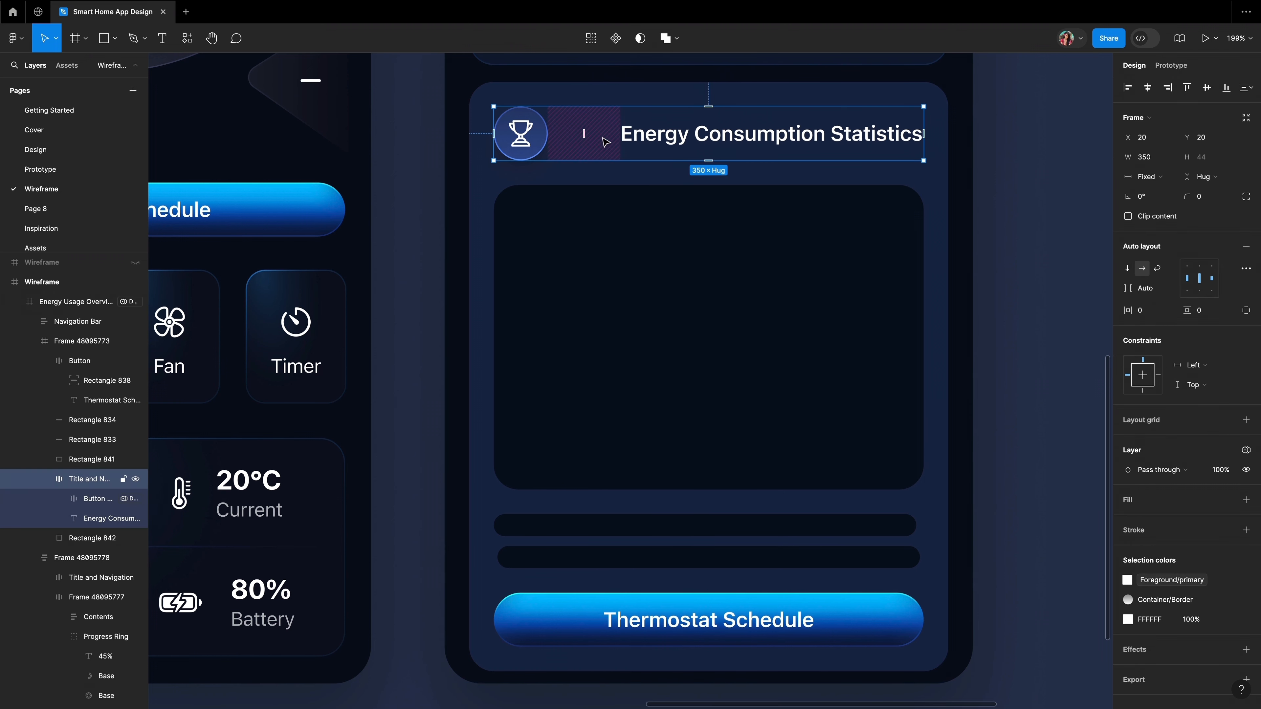
click(1170, 288)
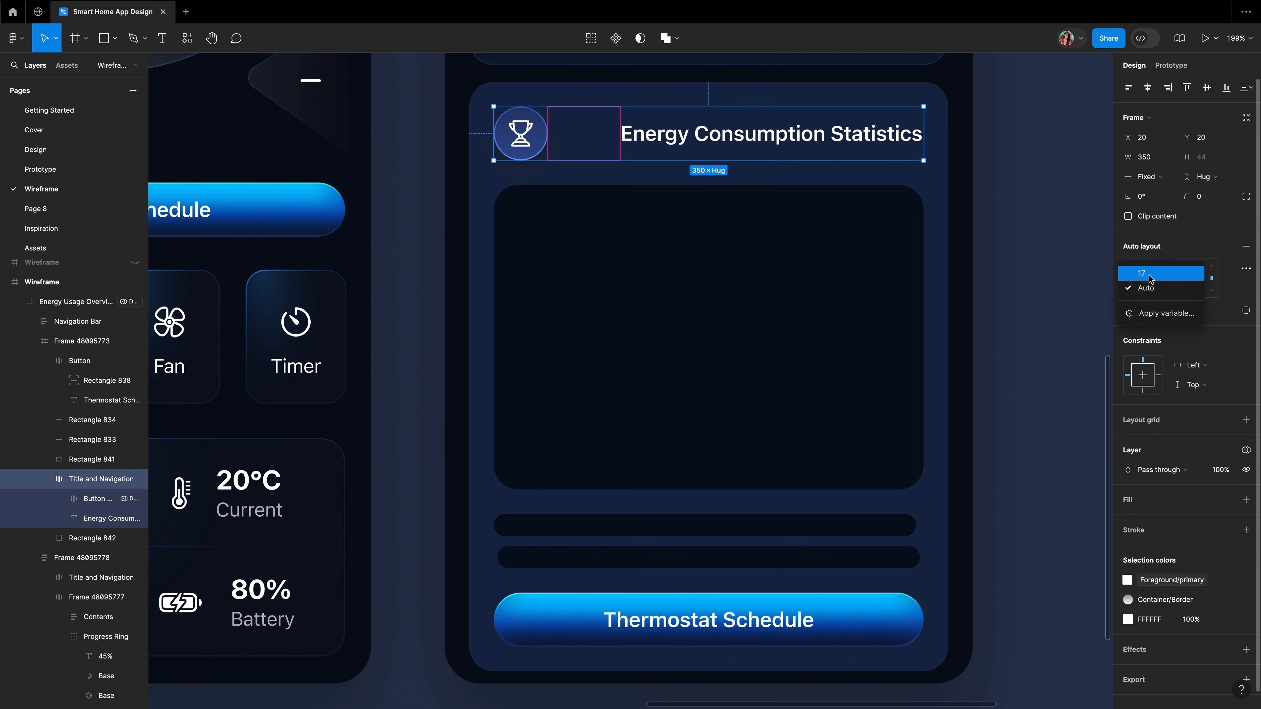
click(1147, 285)
text(16)
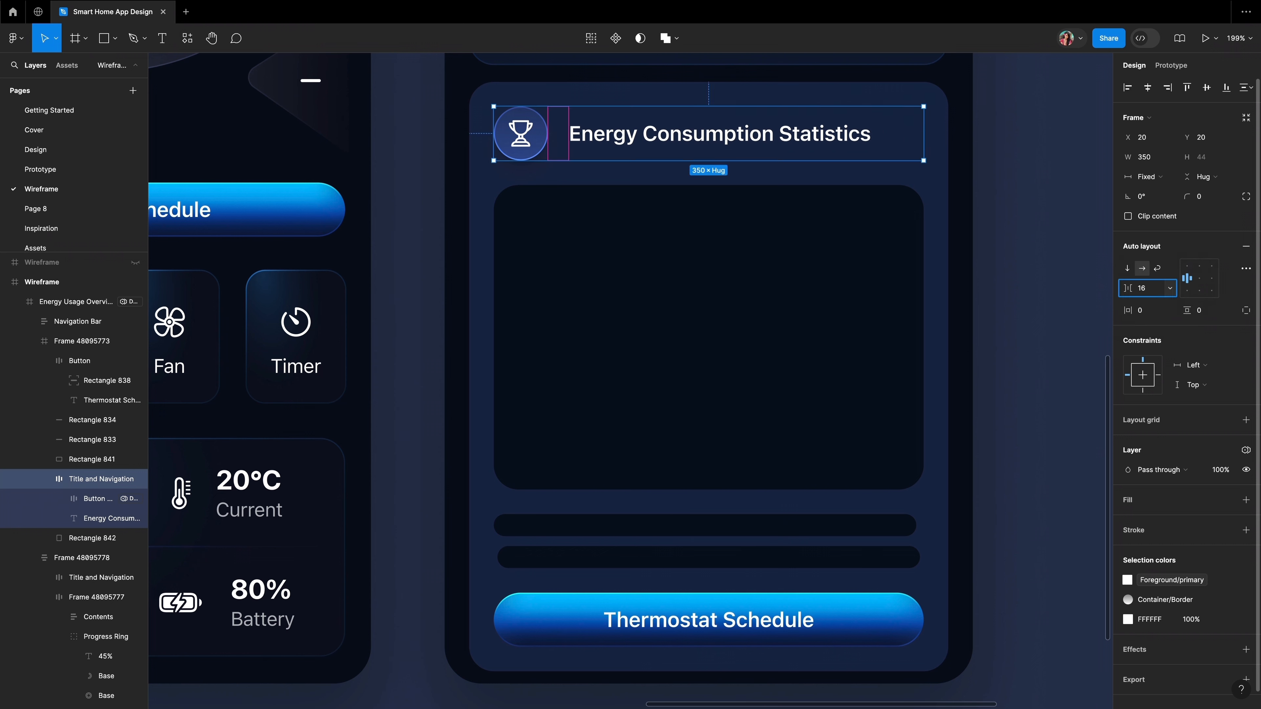
key(Return)
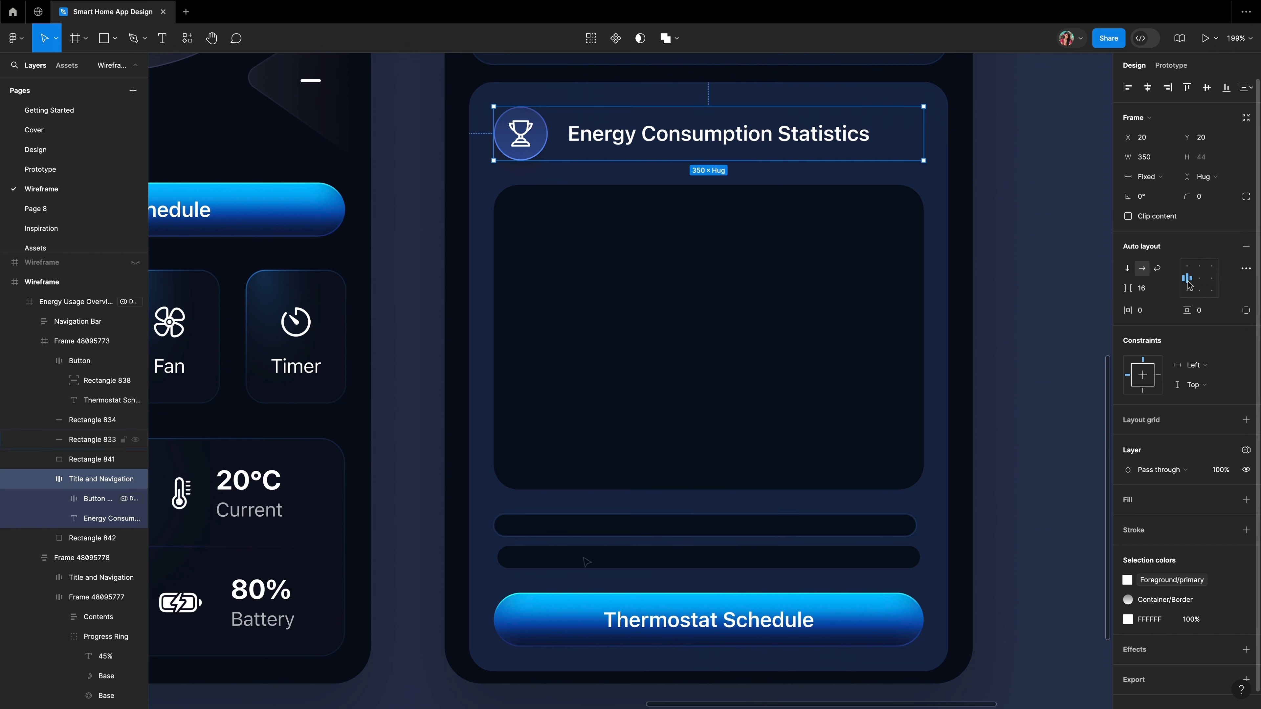
- Replace the two placeholder bars above the button with the text "This week's energy use is 5% lower than last week - great job conserving!"
click(572, 528)
shift+click(573, 564)
key(Delete)
key(t)
drag(506, 513, 903, 578)
text(Th)
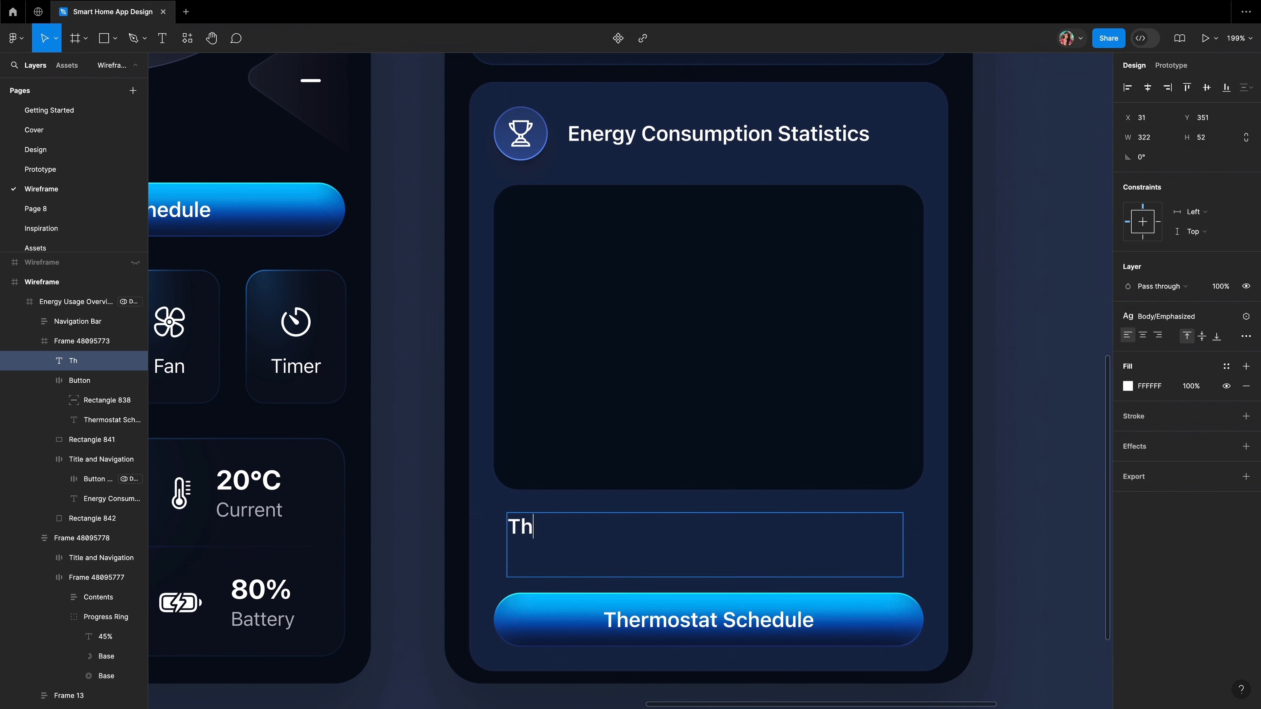
text(is week's energy use is 5%)
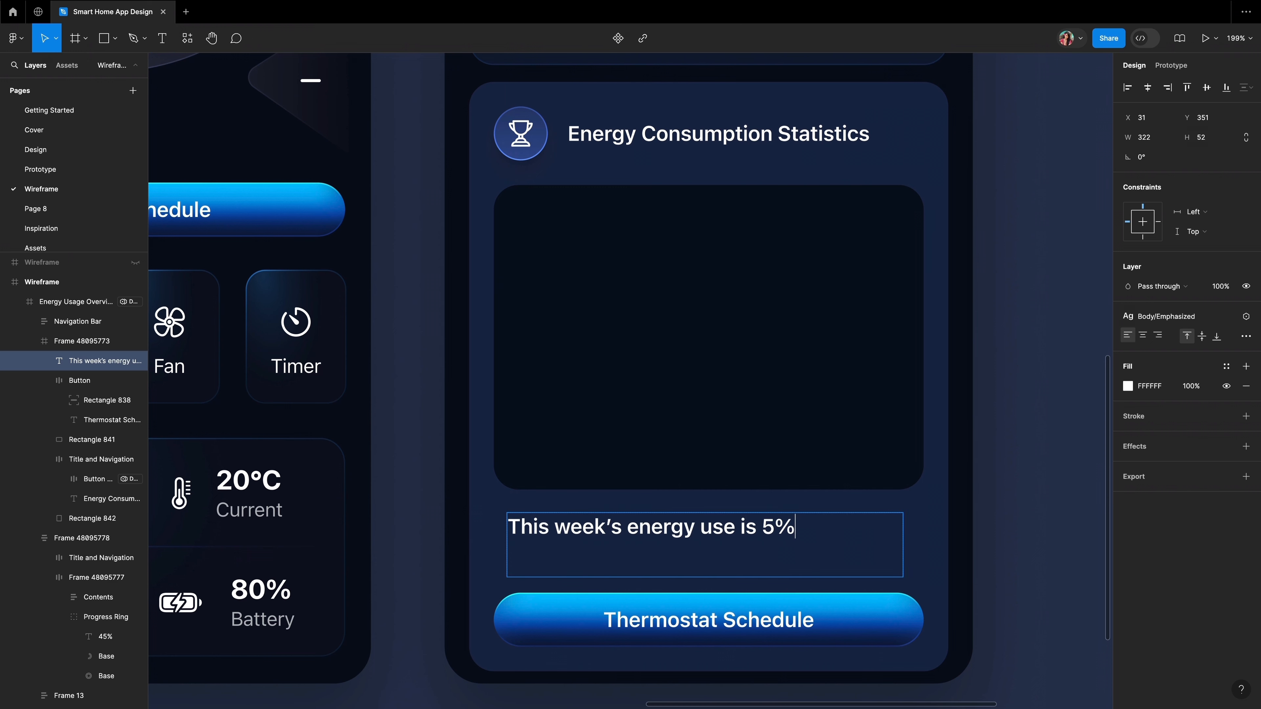
text( lower than last week - great job conserving!)
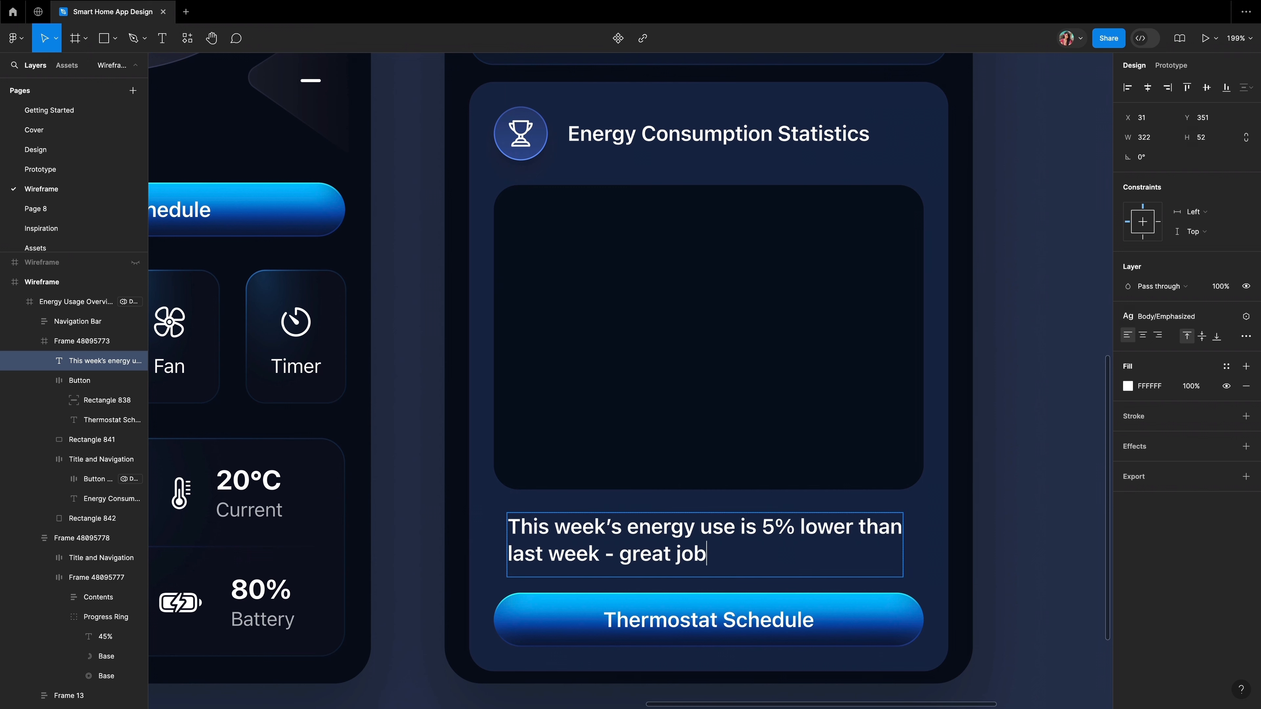
- Style the weekly energy text as Body/Regular with 60% fill opacity and auto height resizing
key(ctrl+a)
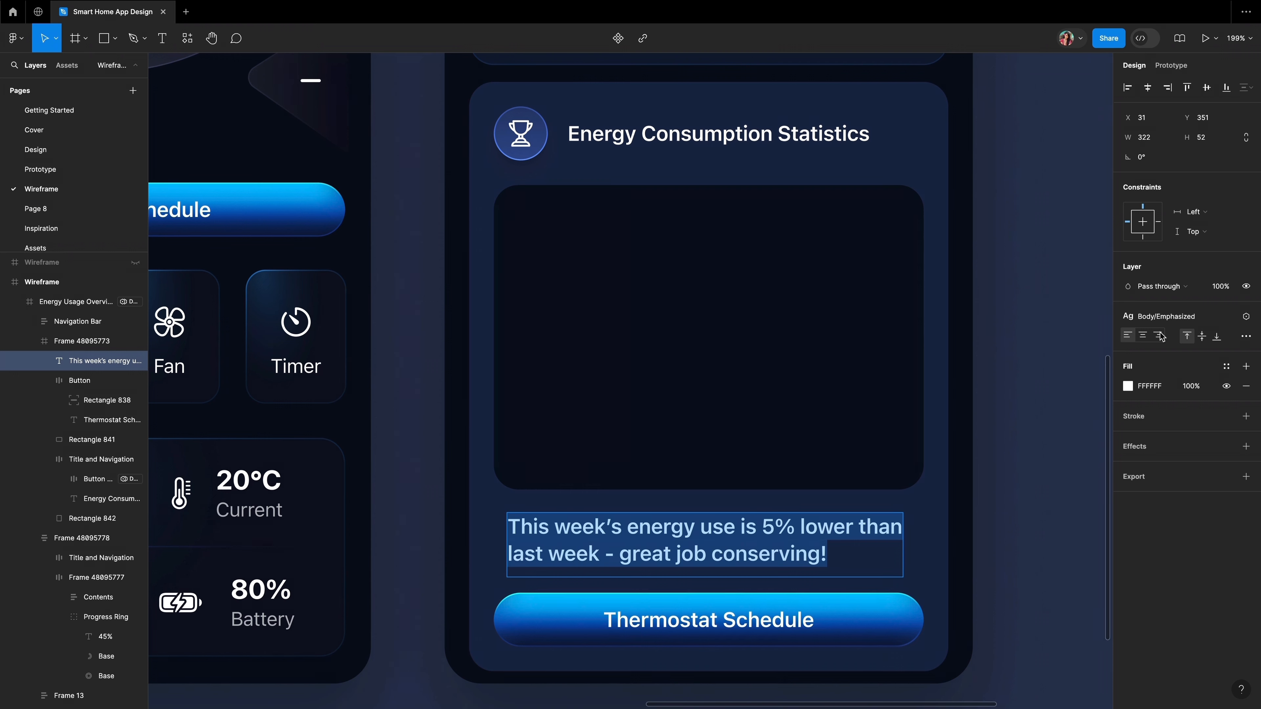
click(1164, 317)
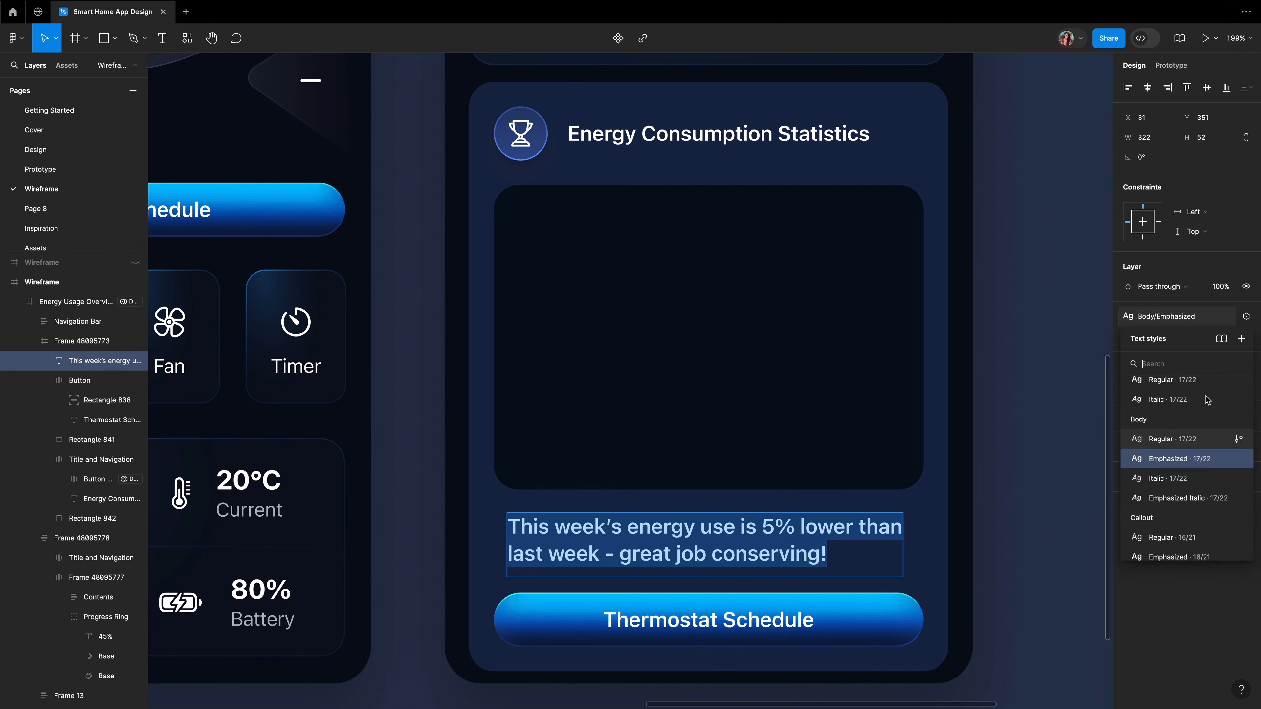
click(1172, 439)
click(1198, 387)
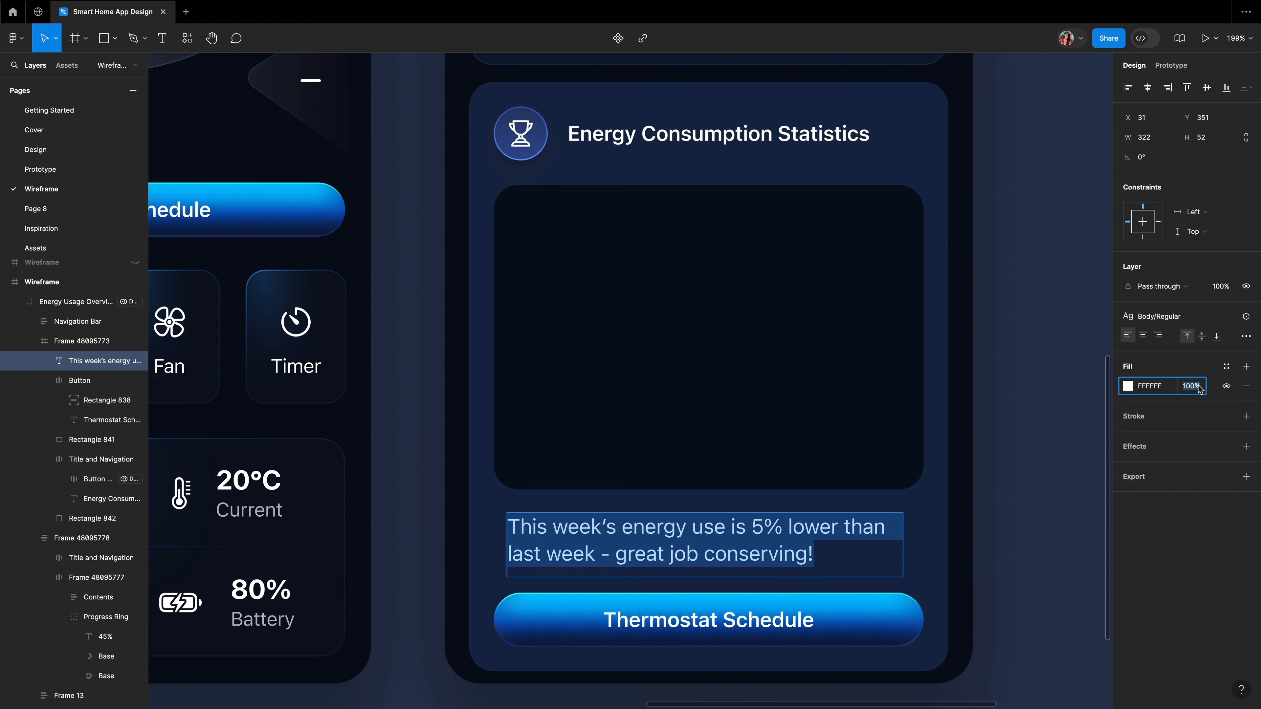
text(60)
key(Return)
click(1246, 336)
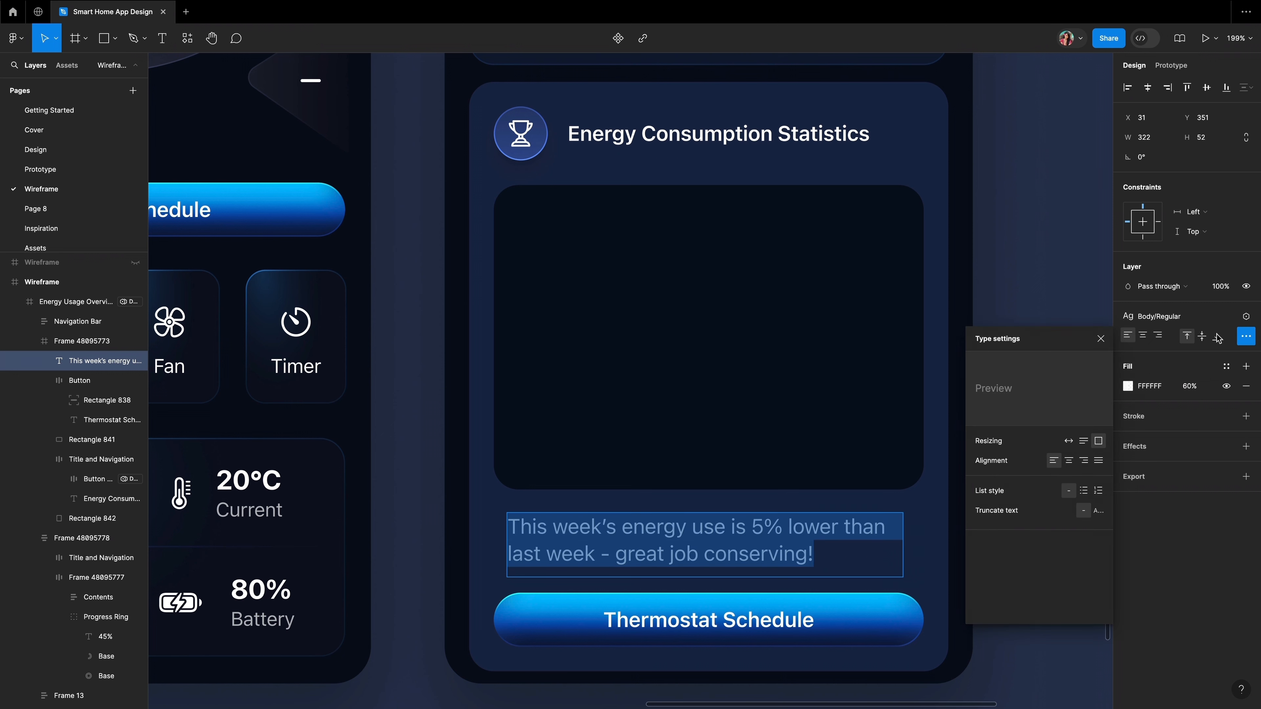
click(1090, 443)
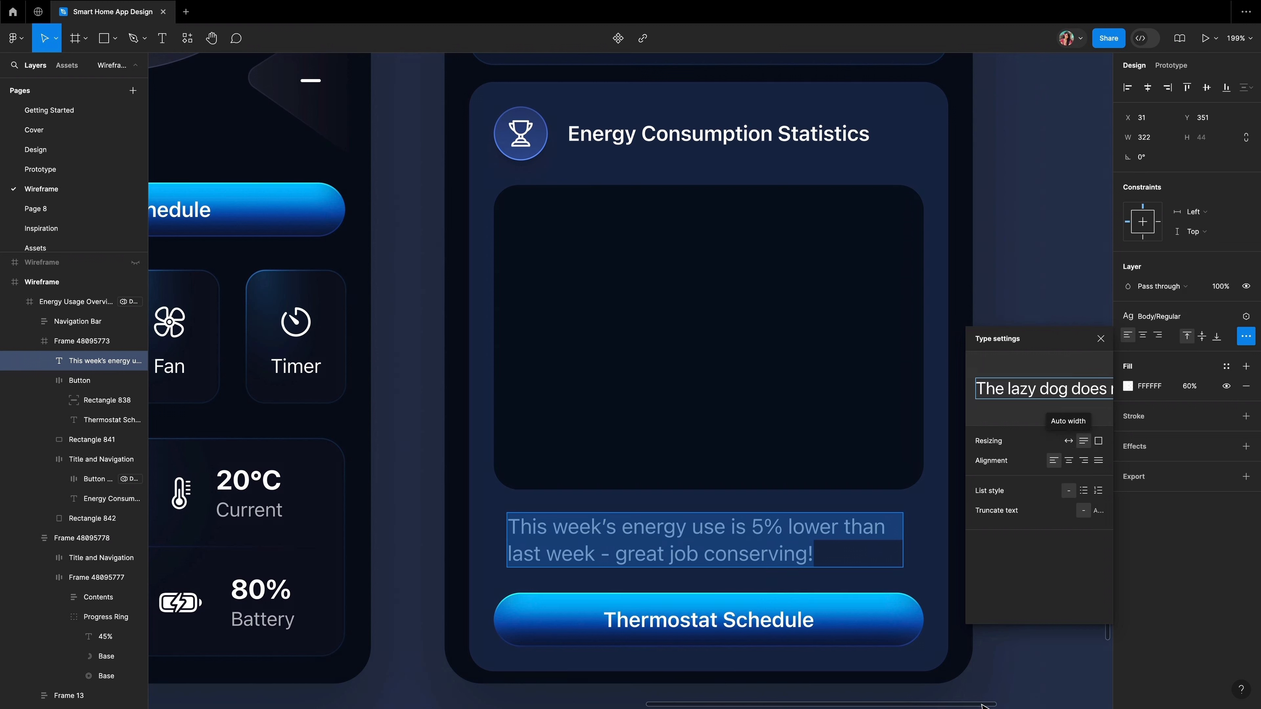
key(Escape)
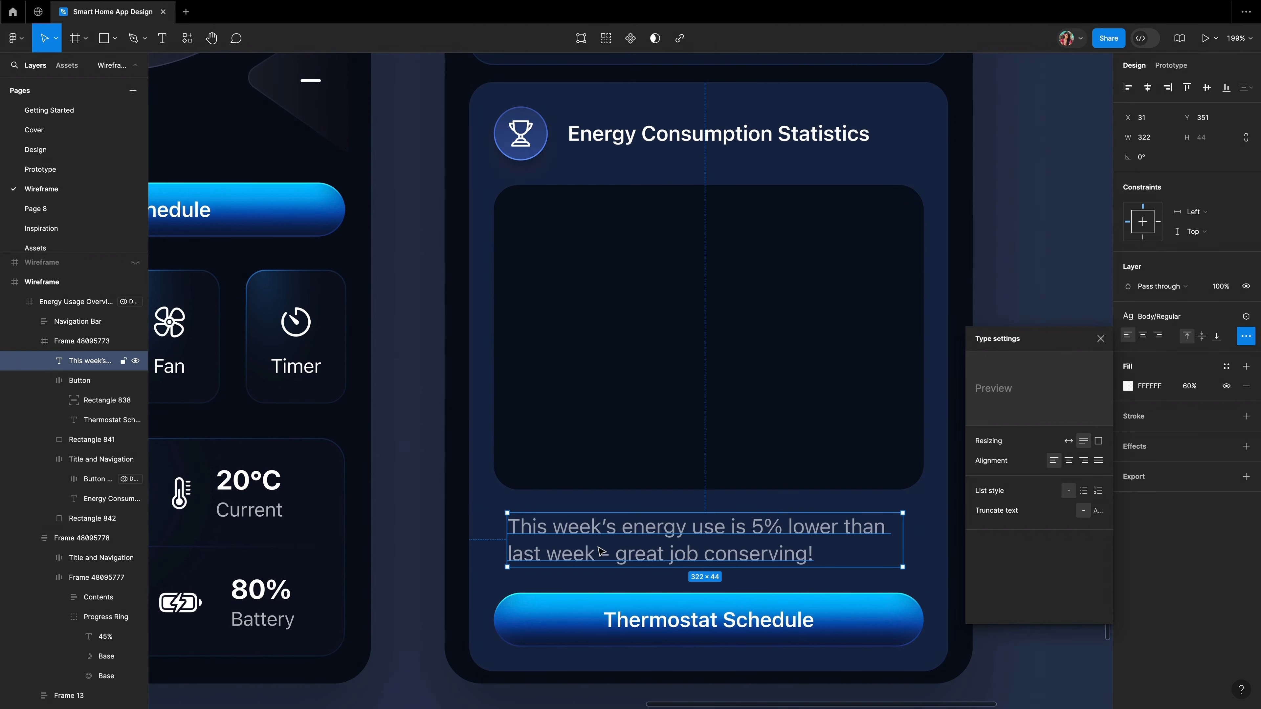
- Move the weekly energy text to X 20, Y 352 and set its width to 350
drag(600, 553, 591, 554)
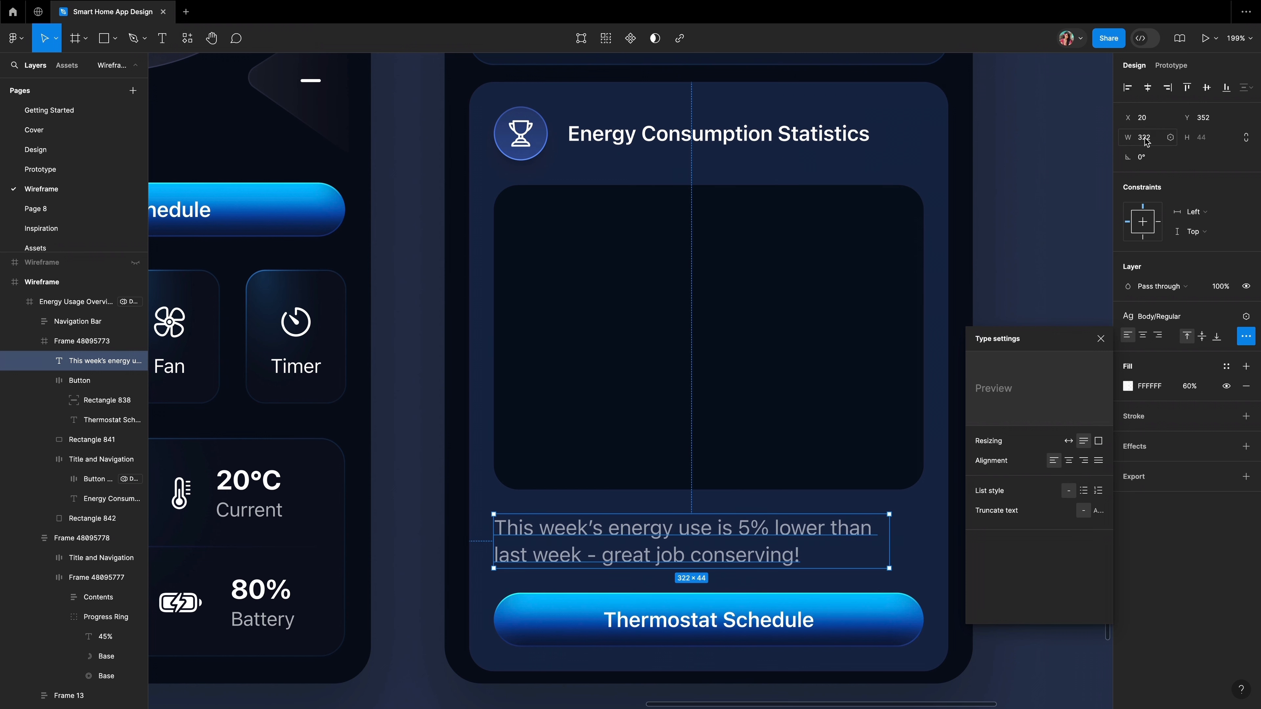
click(1149, 145)
text(350)
key(Return)
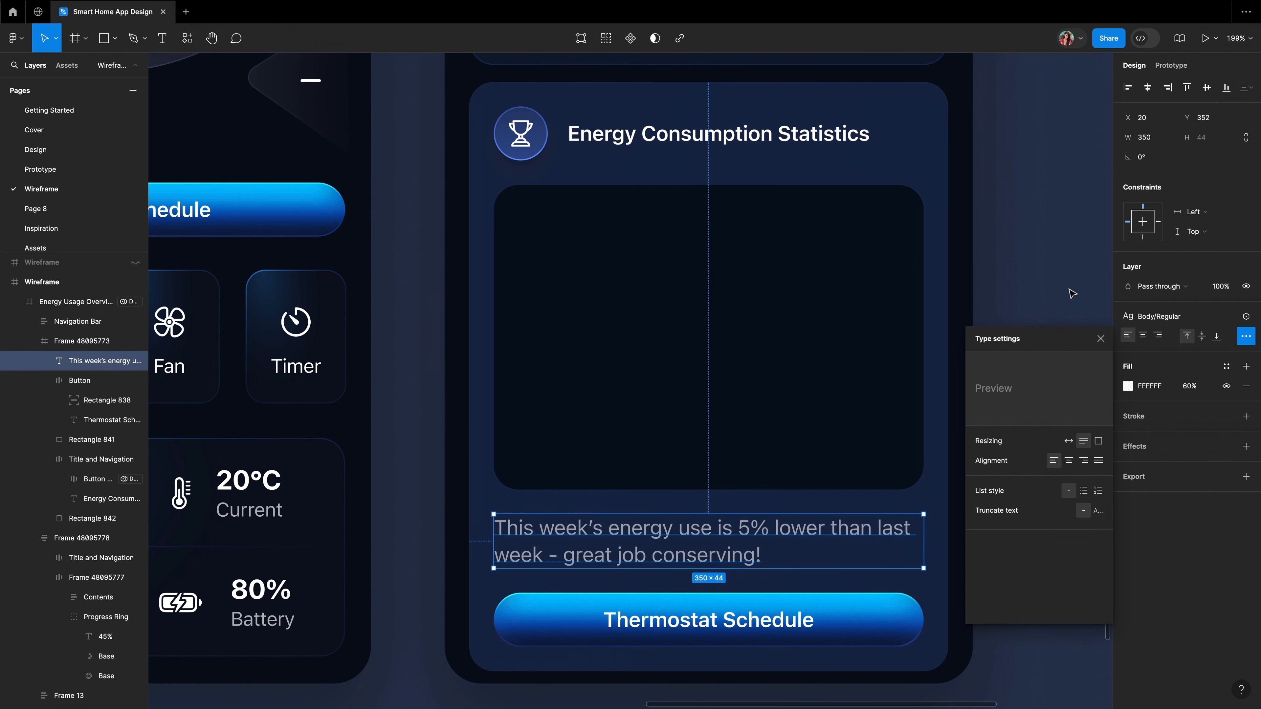
key(Escape)
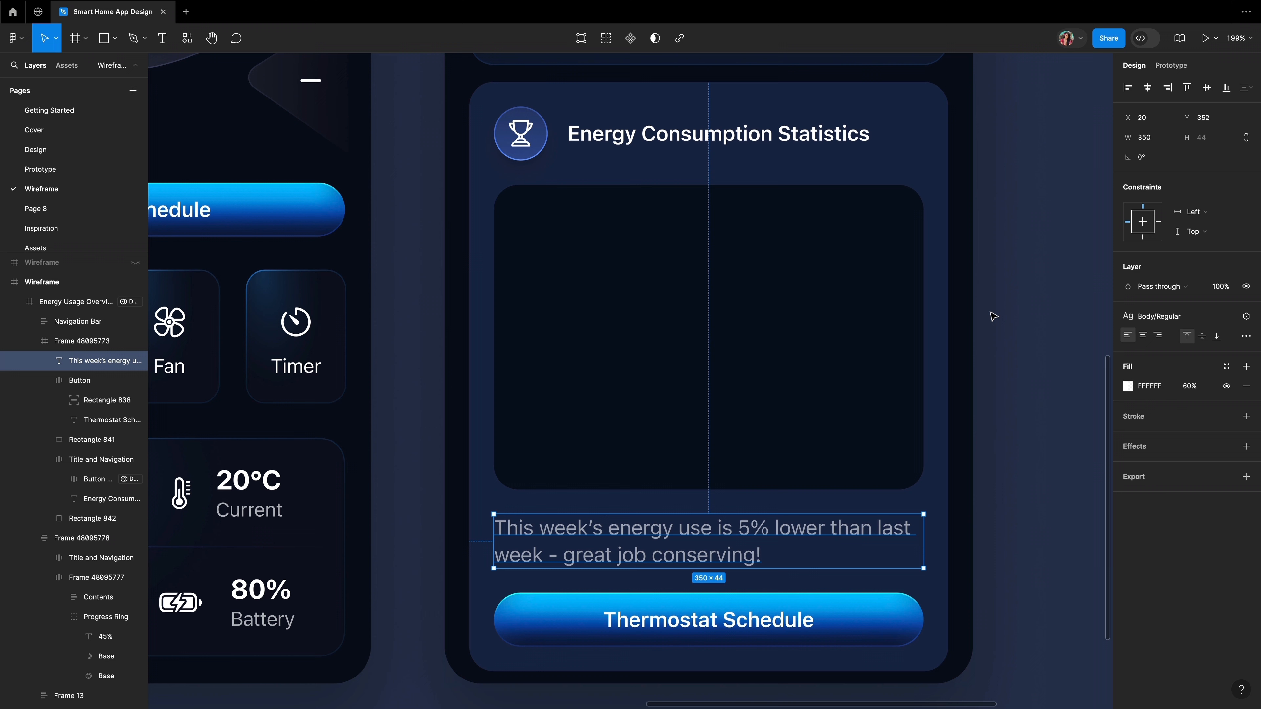
click(1012, 321)
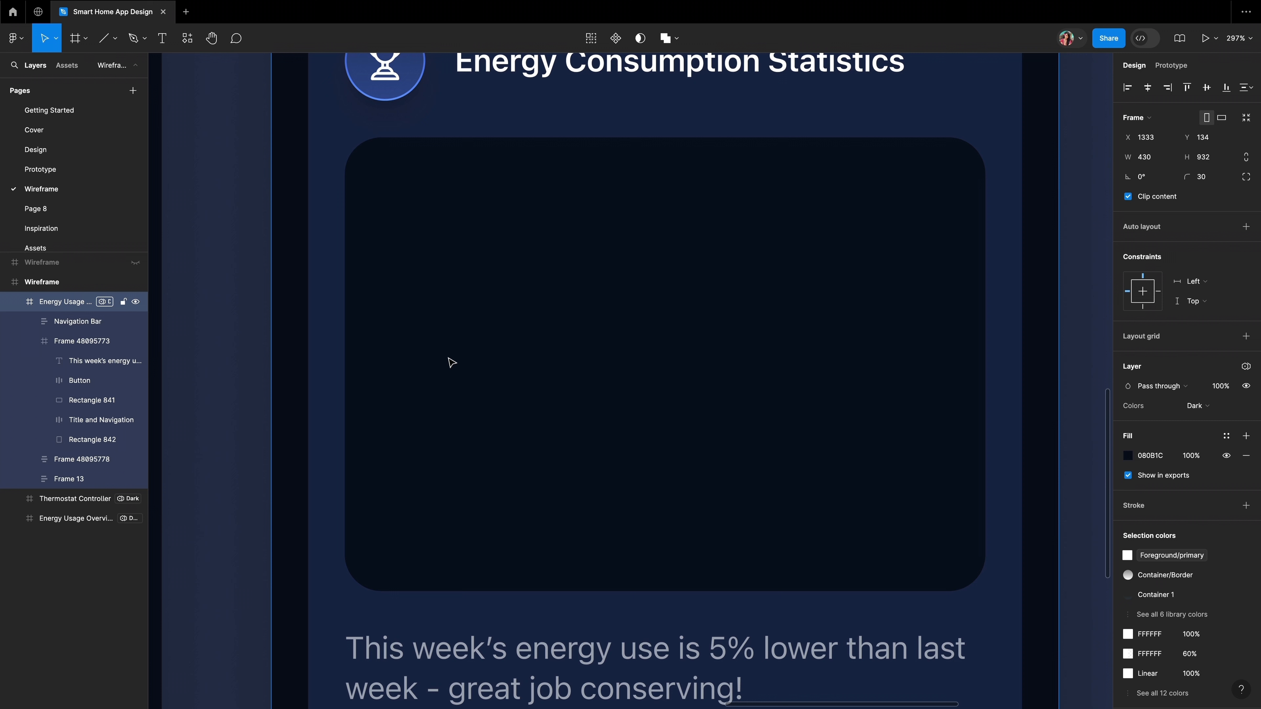
- Add a text label reading "25 kWH" in the lower-left area of the dark chart panel
key(t)
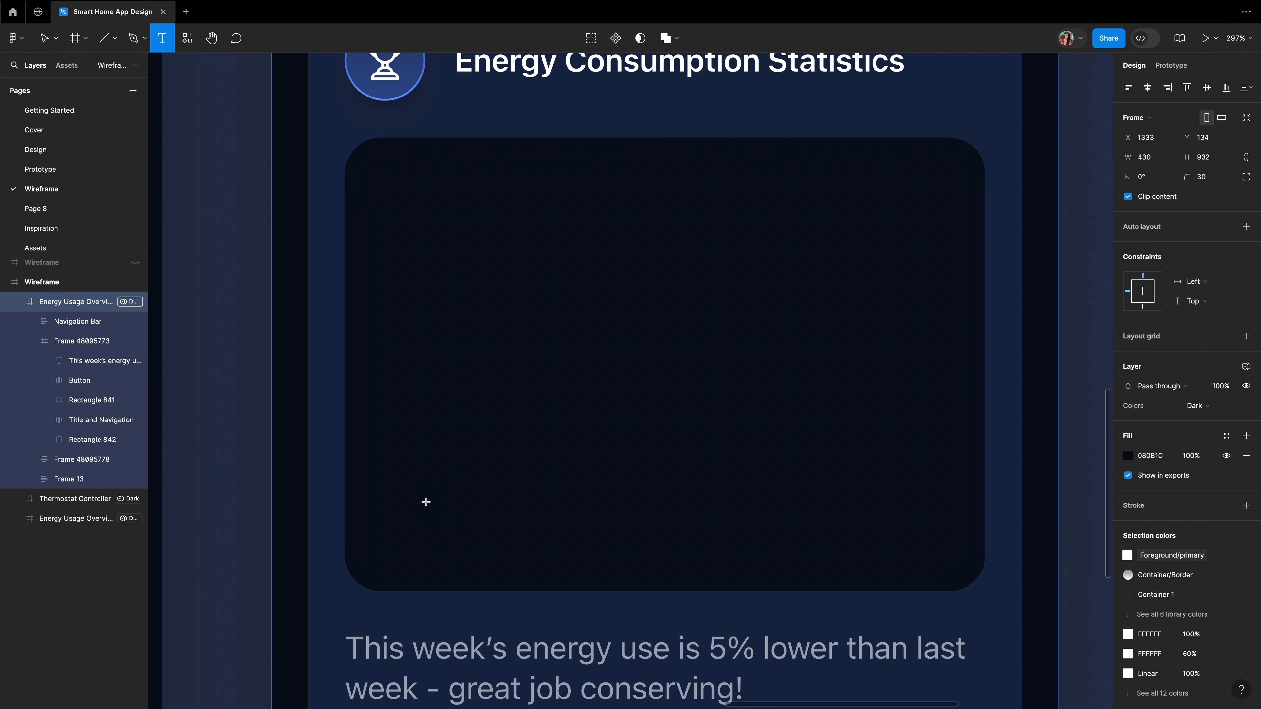
drag(375, 501, 422, 522)
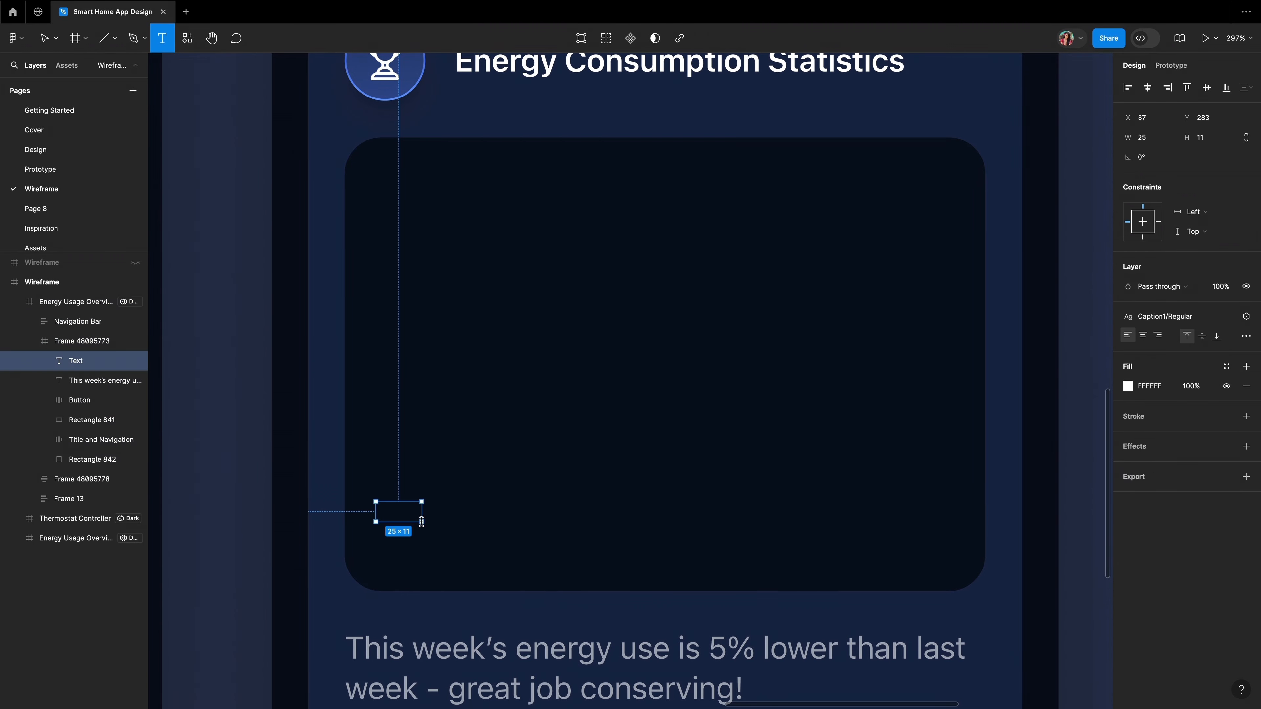
text(25 kWH)
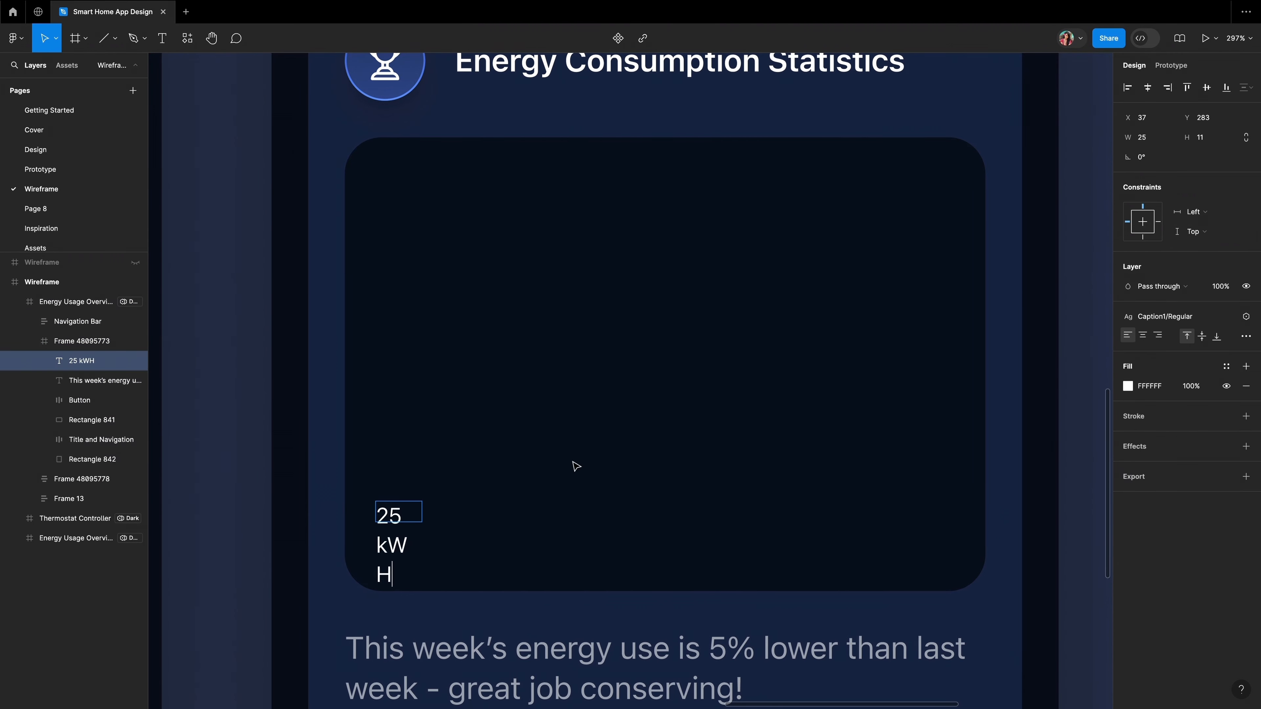
- Style the 25 kWH label as Caption1/Regular with 60% fill opacity and auto width resizing
click(1164, 316)
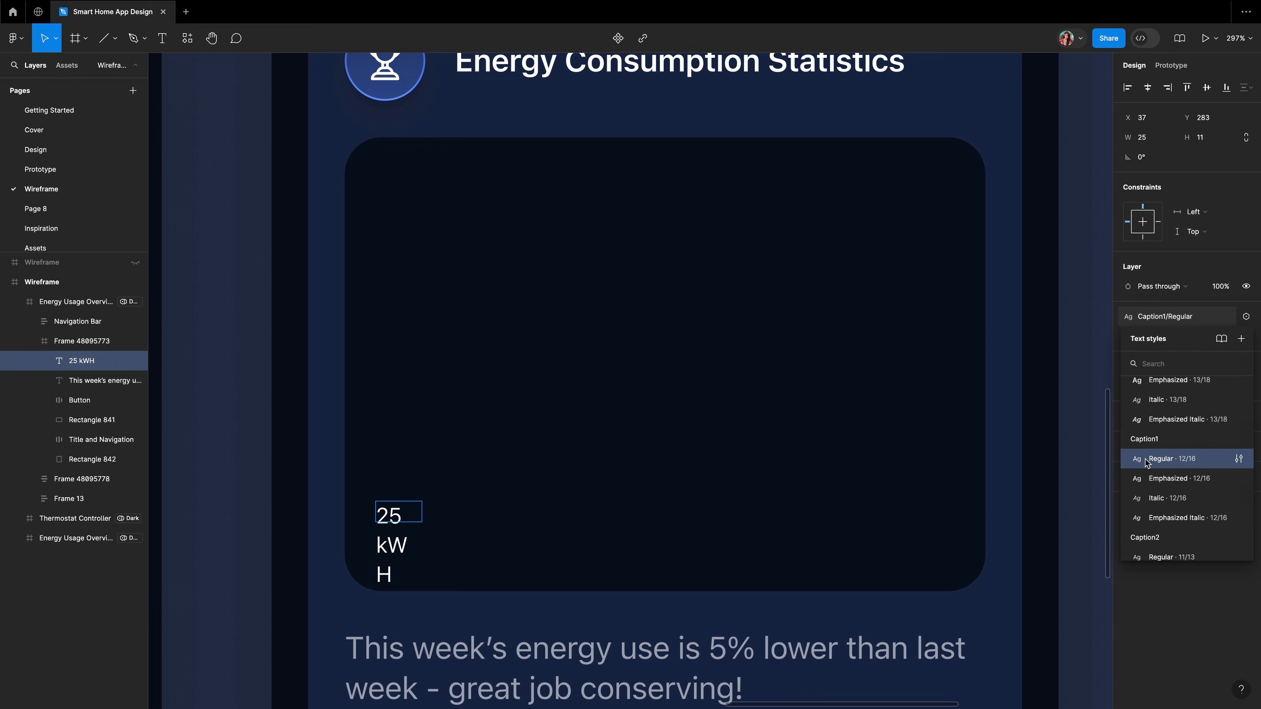
click(1167, 460)
click(1194, 388)
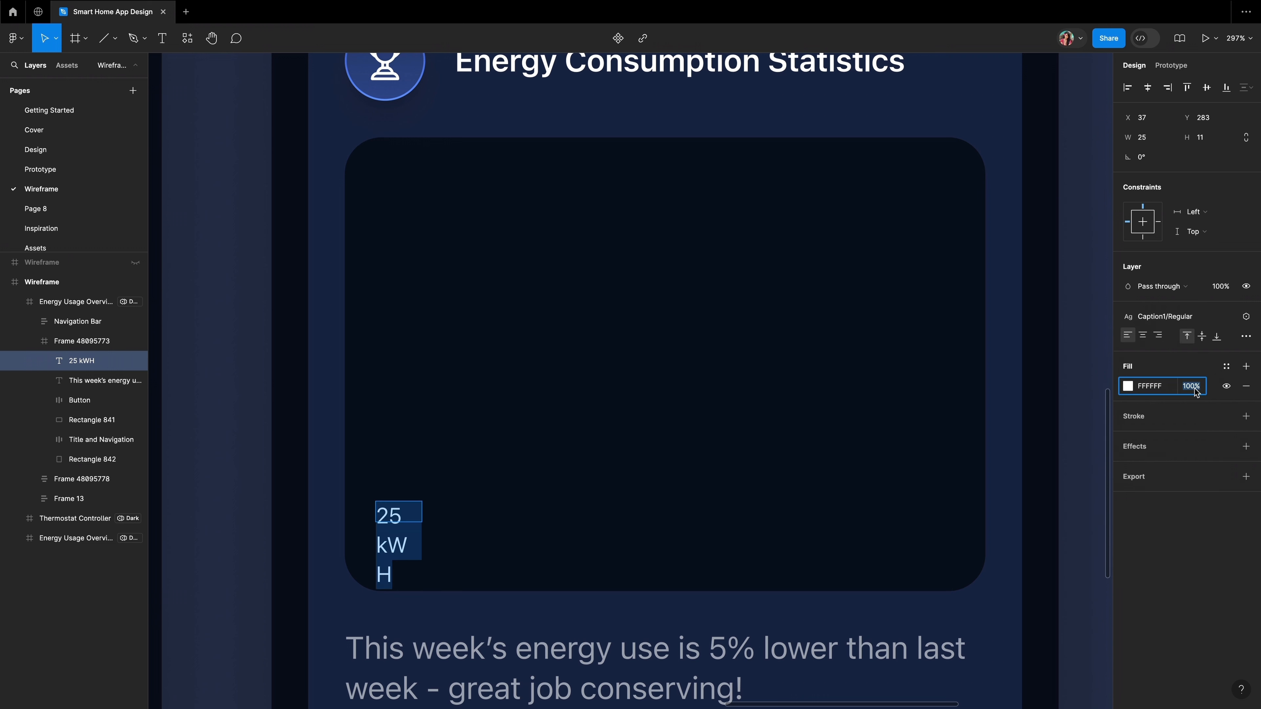
text(60)
key(Return)
click(1247, 336)
click(1068, 441)
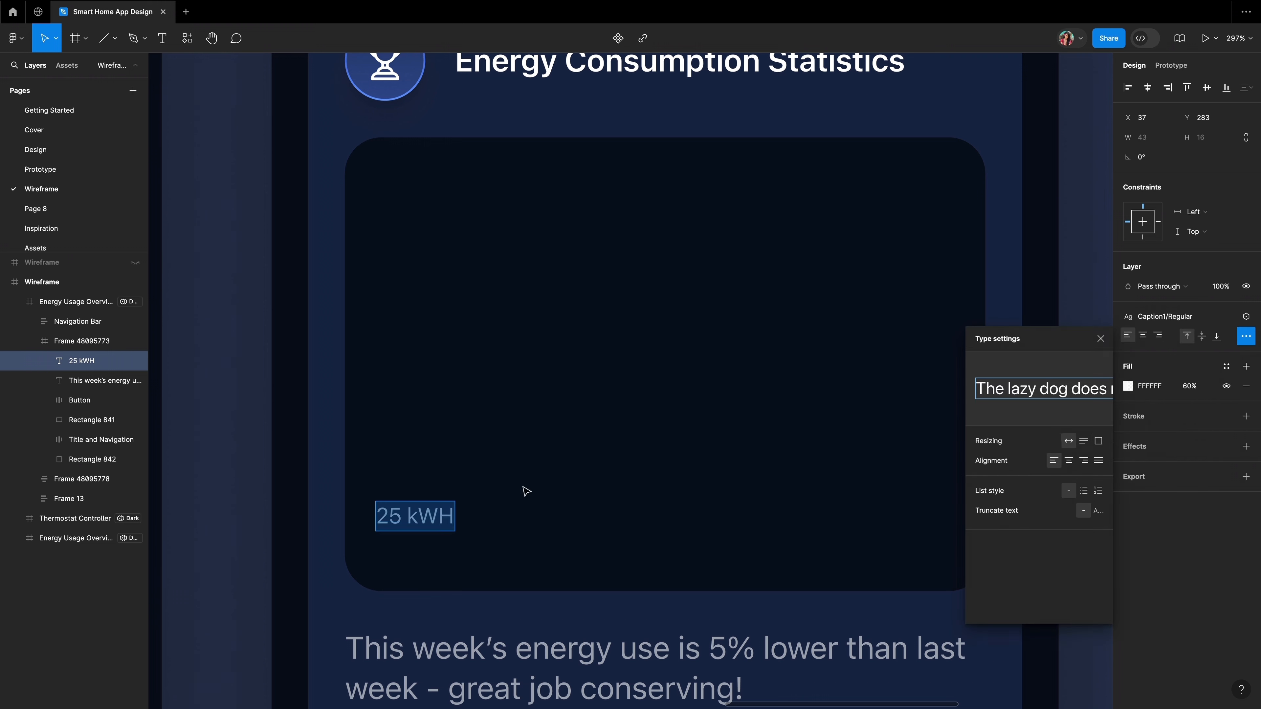
key(Escape)
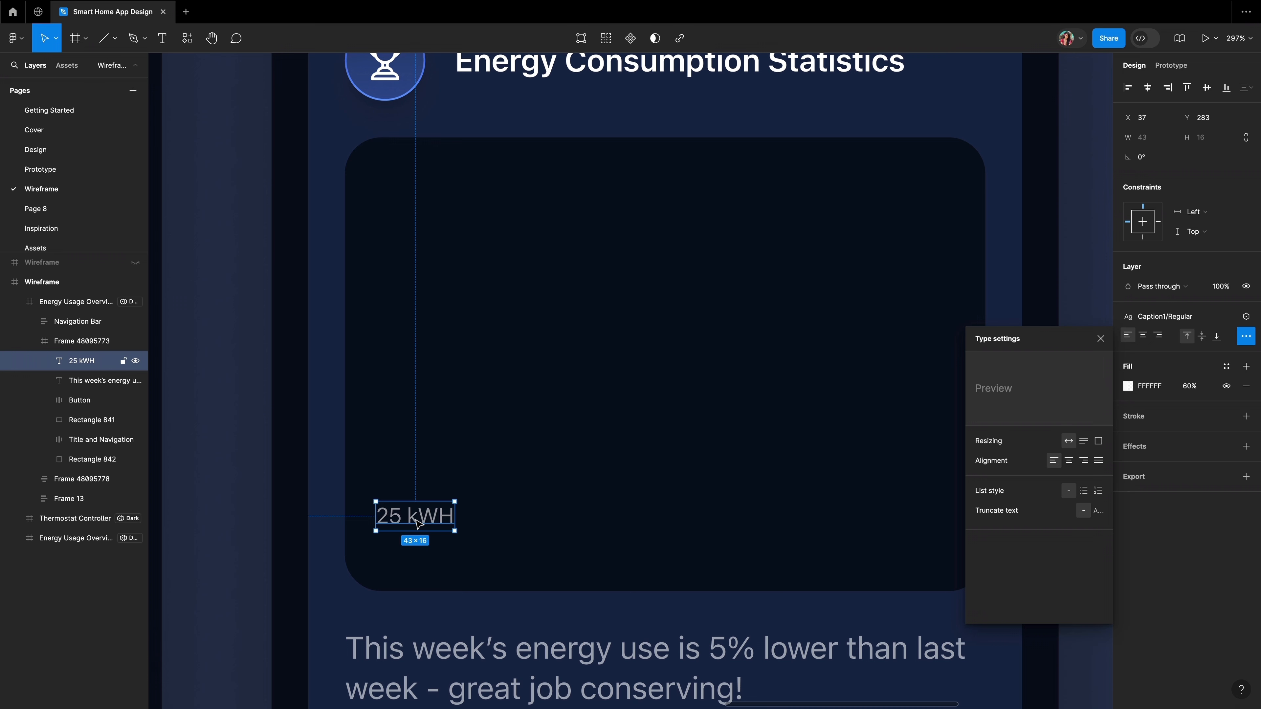
- Duplicate the 25 kWH label 30 px above the original and change the copy to "50 kWH"
key(ctrl+d)
key(shift+Up)
key(shift+Up)
key(shift+Up)
double_click(394, 462)
text(50)
key(Escape)
- Duplicate the 50 kWH label 30 px higher and change the copy to "75 kWH"
key(ctrl+d)
key(shift+Up)
key(shift+Up)
key(shift+Up)
double_click(396, 406)
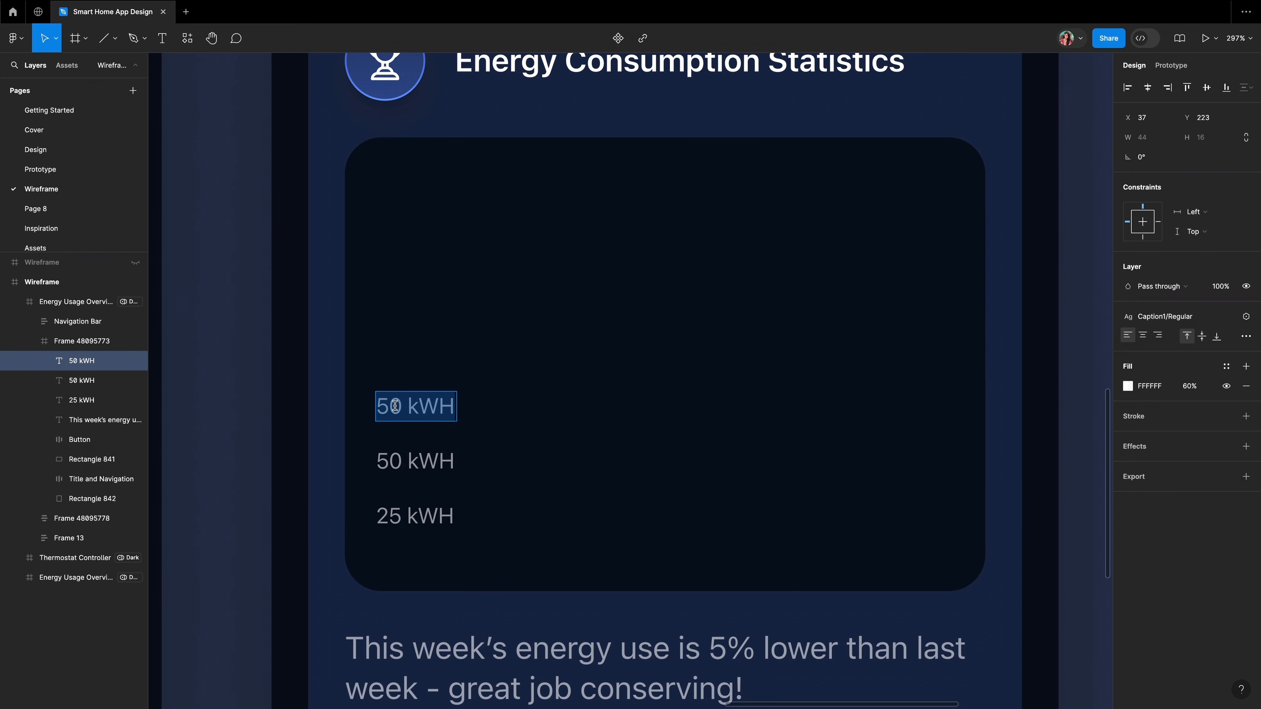
text(75)
key(Escape)
- Duplicate the 75 kWH label 30 px higher and change the copy to "100 kWH"
key(ctrl+d)
key(shift+Up)
key(shift+Up)
key(shift+Up)
double_click(392, 351)
text(100)
- Move the four kWH labels up by 30 px and space them 20 px apart vertically
drag(365, 331, 423, 517)
key(shift+Up)
key(shift+Up)
key(shift+Up)
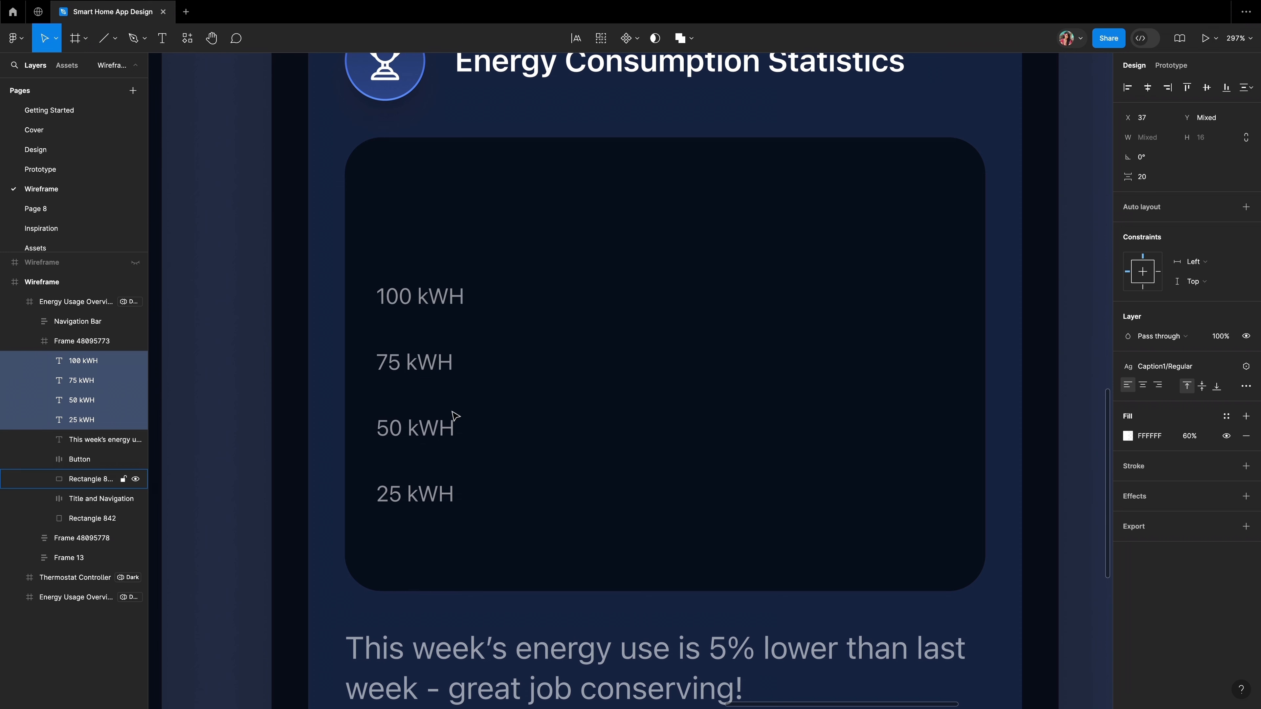
- Group the four kWH labels and name the group "Kwh"
key(ctrl+g)
key(ctrl+r)
text(K)
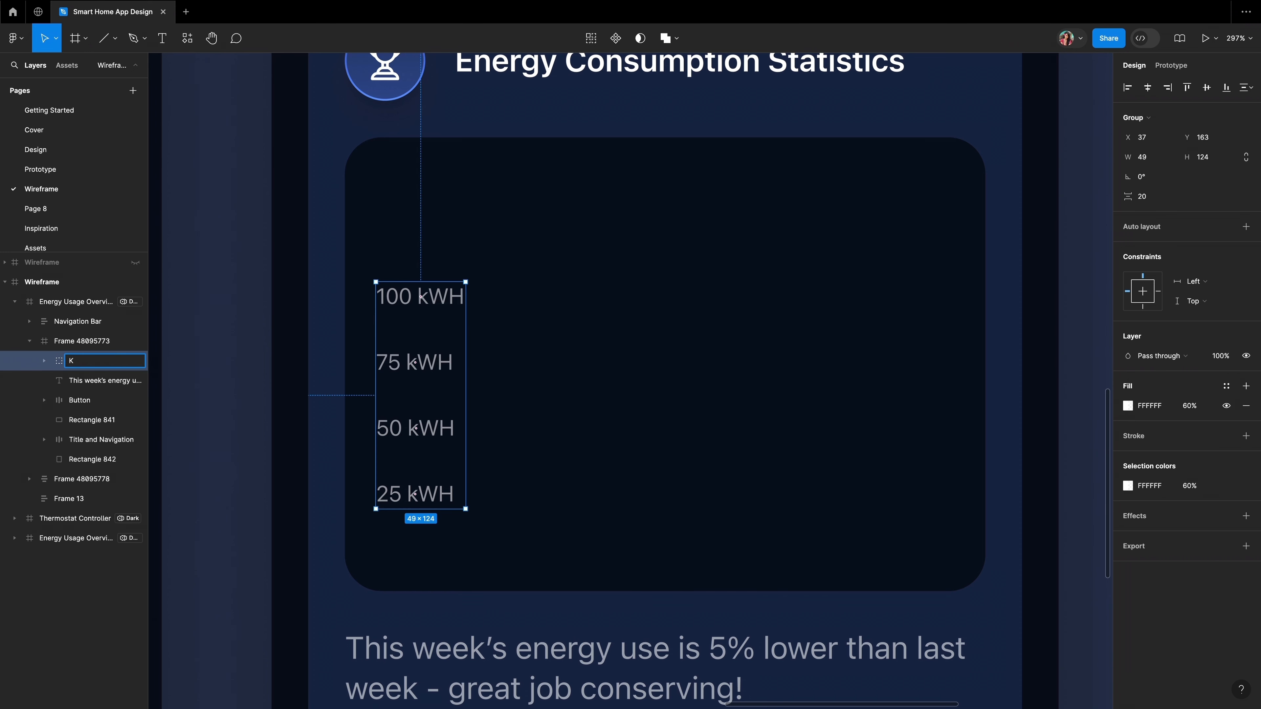
text(wh)
click(344, 383)
- Duplicate the 25 kWH label, place the copy below the axis labels outside the Kwh group, and change its text to "Jan"
ctrl+click(412, 482)
key(ctrl+d)
drag(418, 494, 473, 554)
drag(93, 439, 81, 353)
click(44, 381)
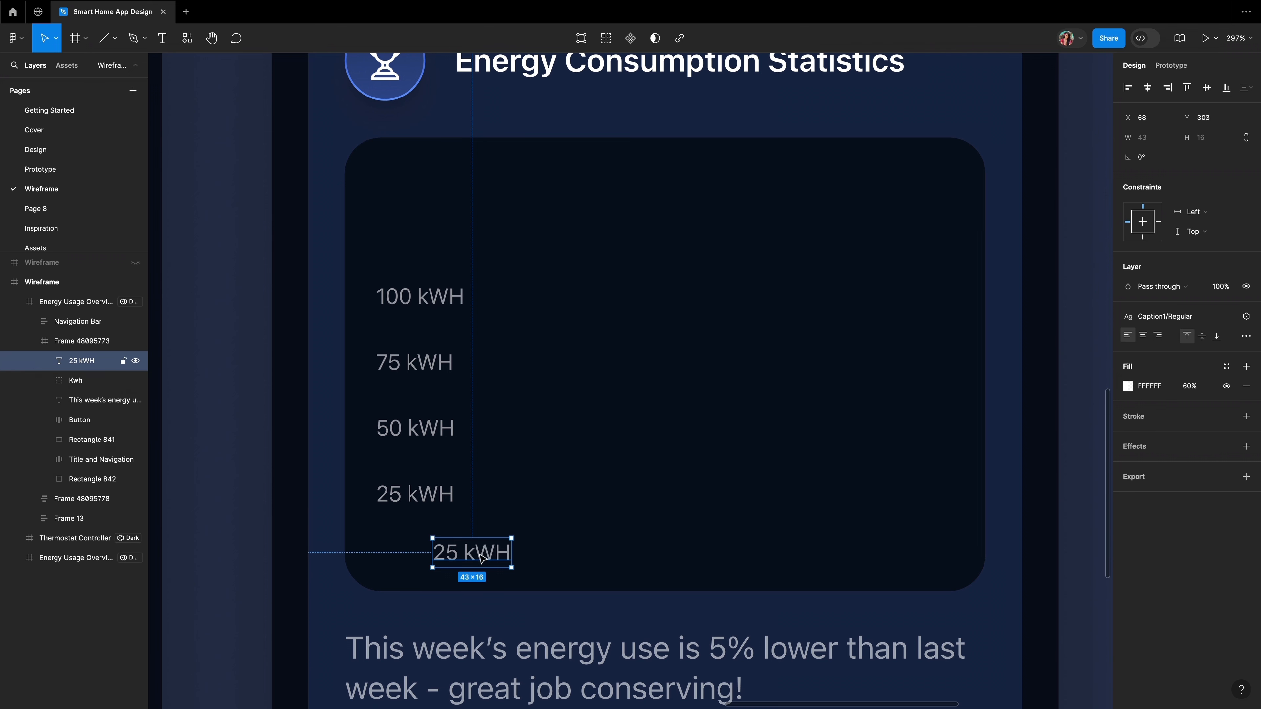
double_click(482, 557)
text(Jan)
key(Escape)
- Duplicate the Jan label along the same row for Feb, Mar, Apr, May, Jun and Jul
key(ctrl+d)
drag(455, 556, 597, 557)
double_click(528, 556)
text(Feb Mar Apr May Jun Jul)
- Space the seven month labels 20 px apart horizontally and shift the row 20 px to the right
shift+click(75, 407)
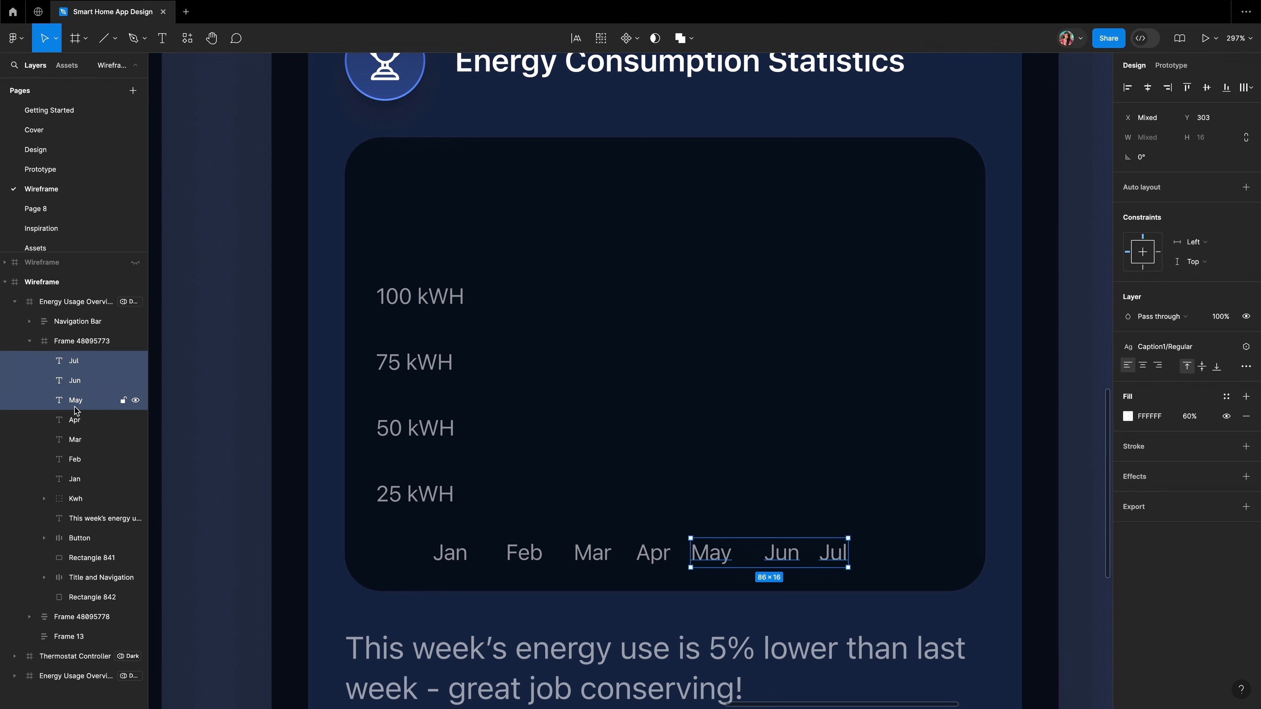
shift+click(75, 479)
key(ctrl+alt+t)
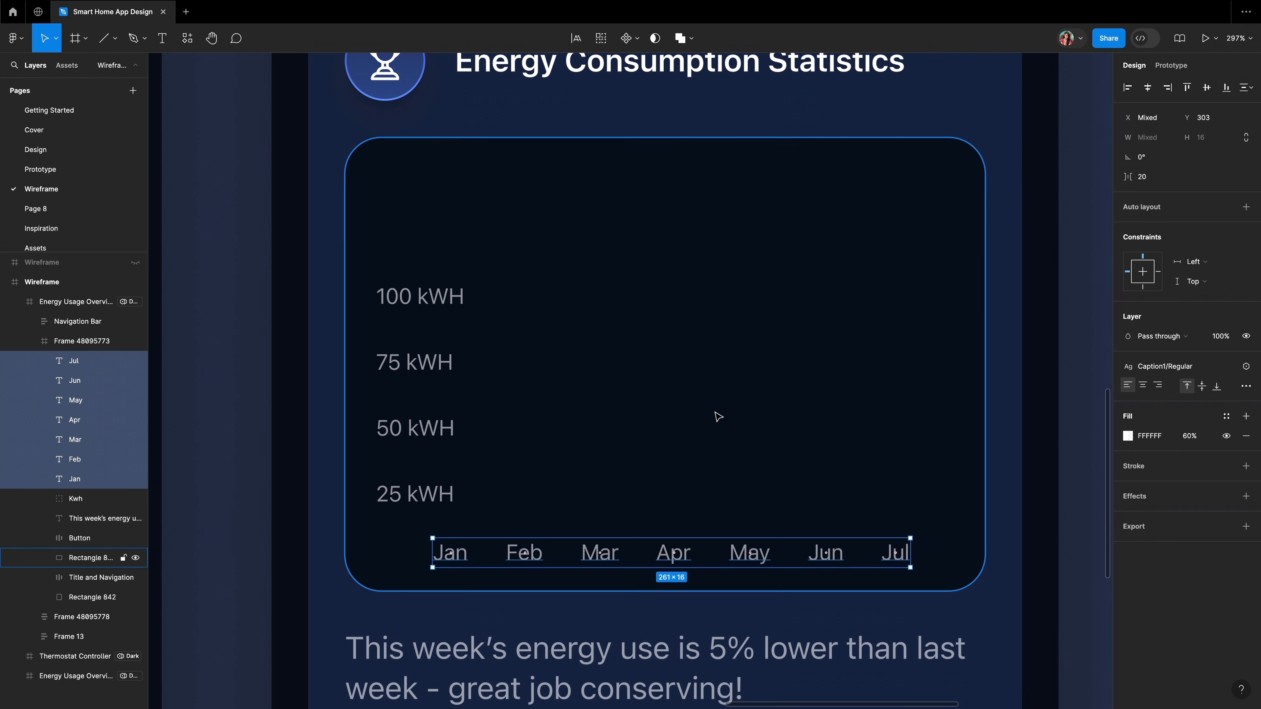
key(shift+Right)
key(shift+Right)
click(529, 491)
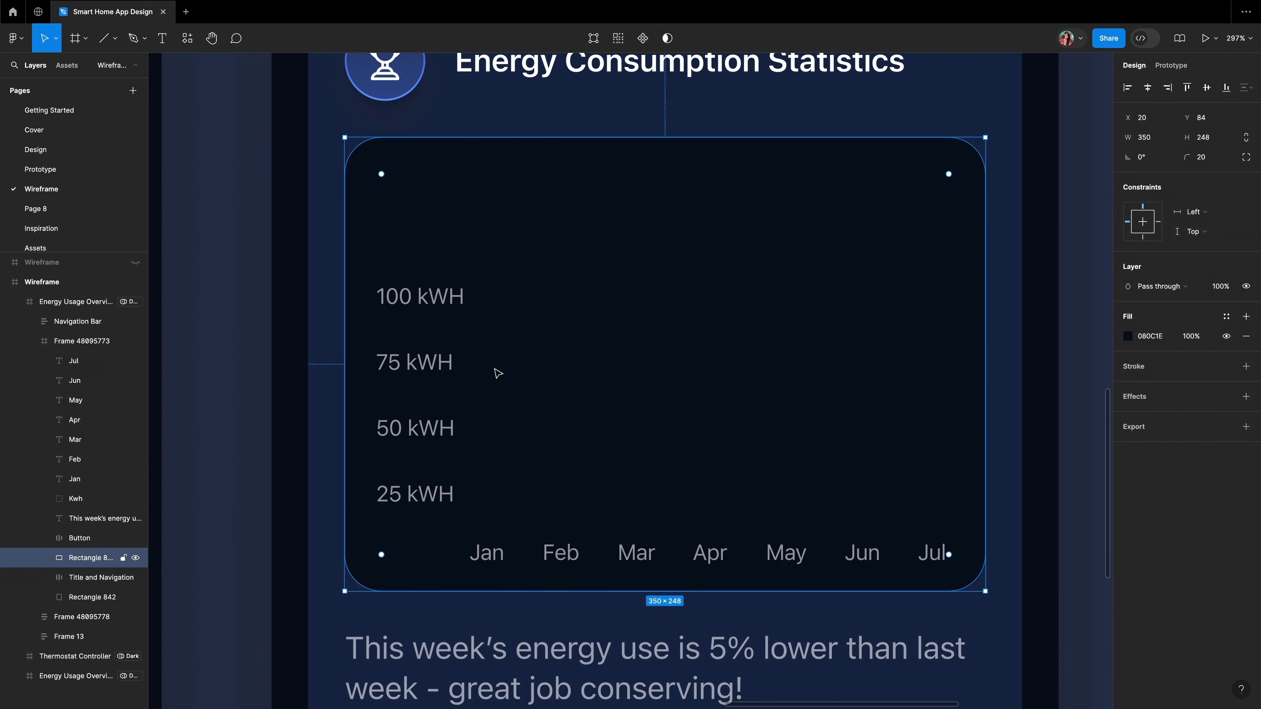